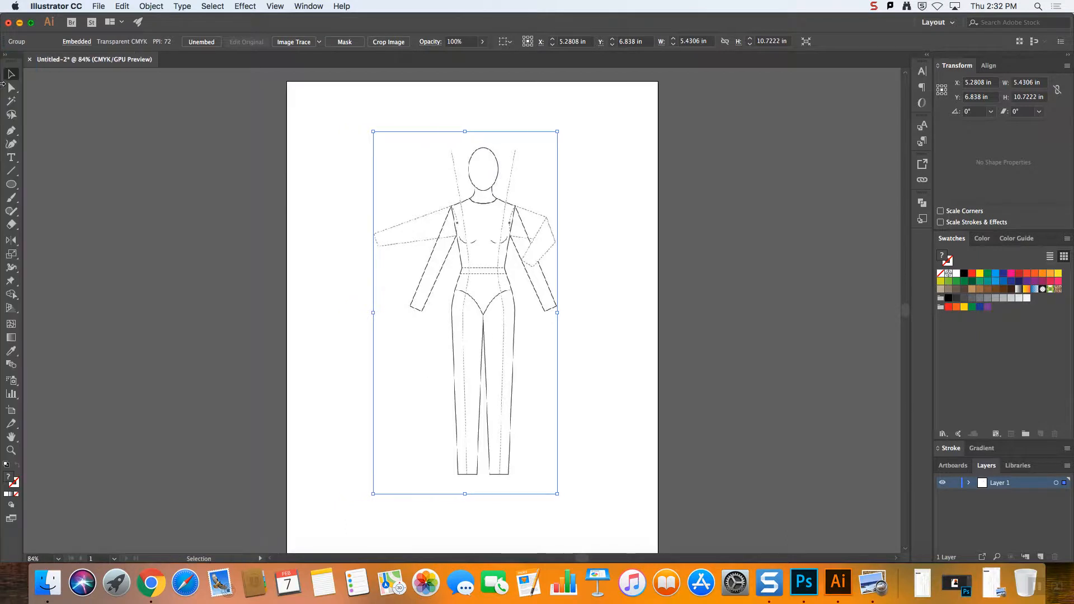
- Add a new empty layer above the fashion figure's Layer 1, leaving Layer 1 unlocked
click(786, 402)
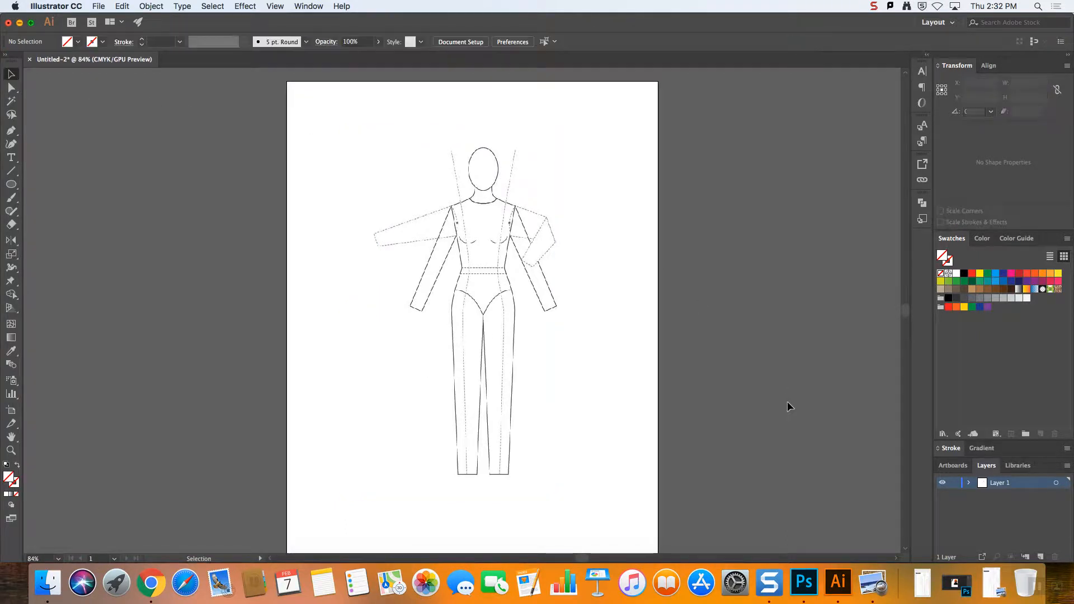
click(463, 248)
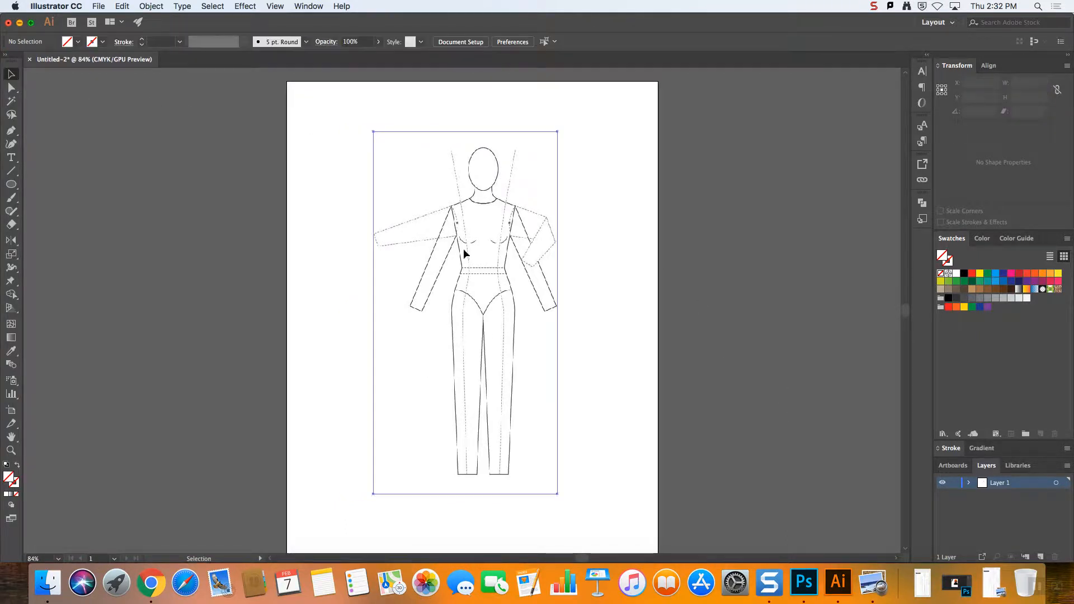
click(1041, 557)
click(956, 494)
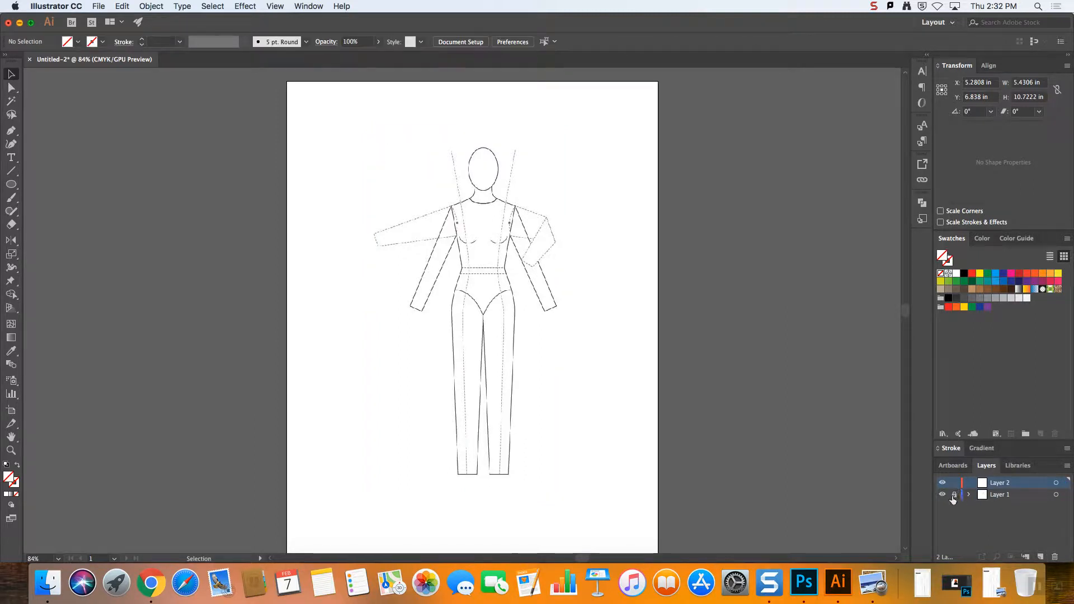
key(super+alt+2)
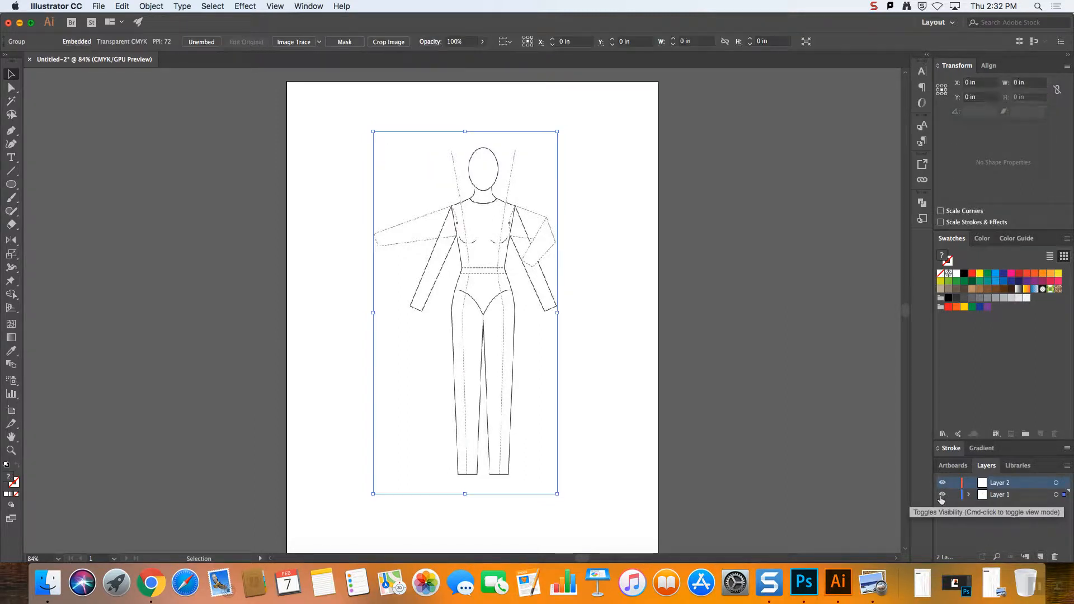
- Draw an asymmetric garment shape over the figure with the Pen tool, about 3.16 in wide and 6.19 in tall, and fill it yellow
click(11, 131)
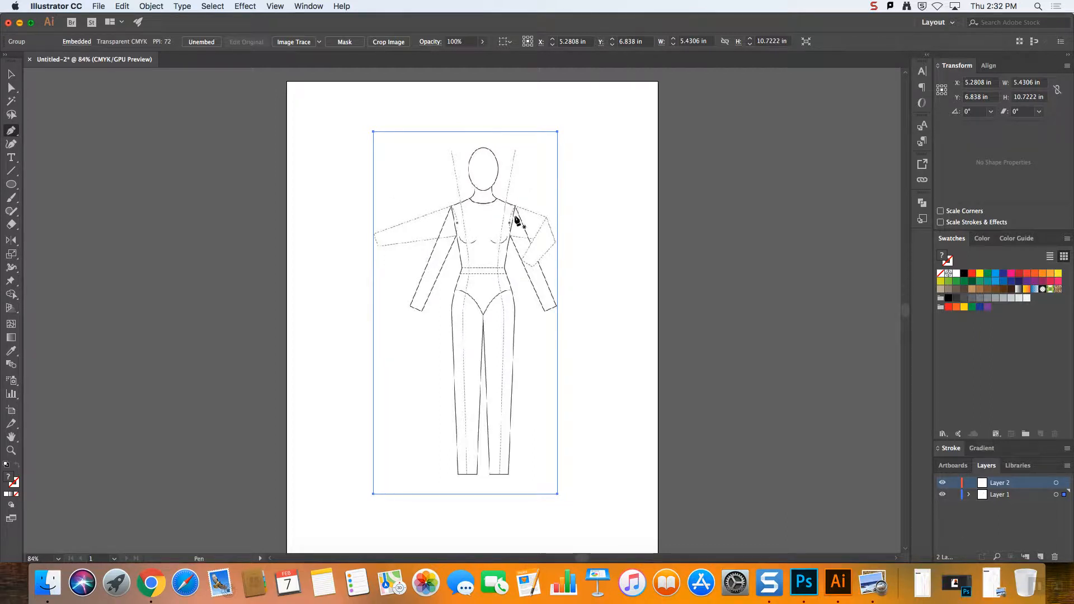
click(484, 204)
drag(506, 203, 514, 206)
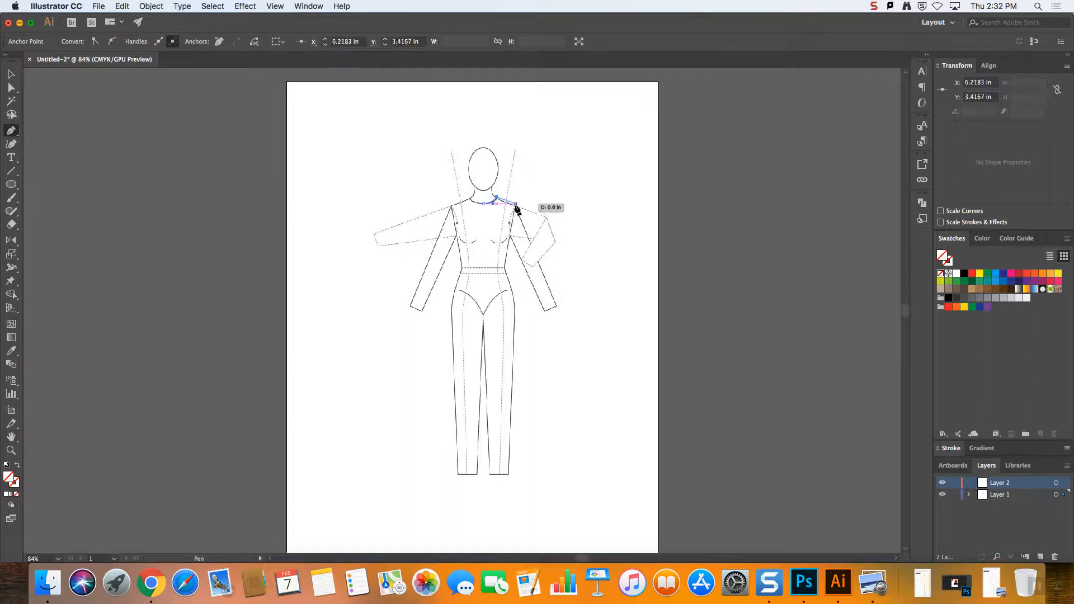
click(514, 203)
click(514, 243)
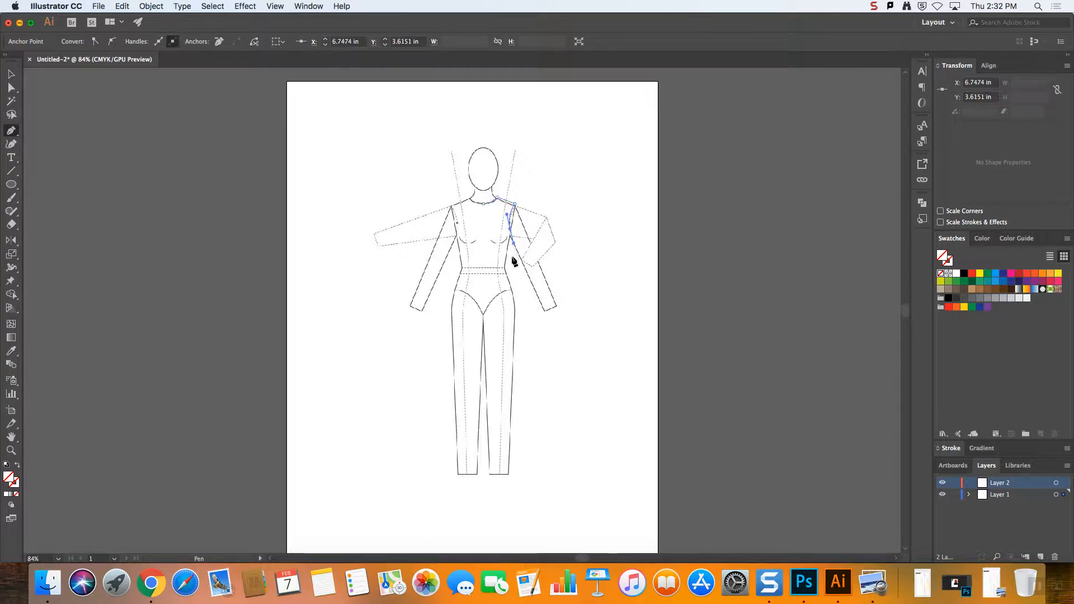
drag(514, 328, 408, 342)
click(408, 360)
click(411, 259)
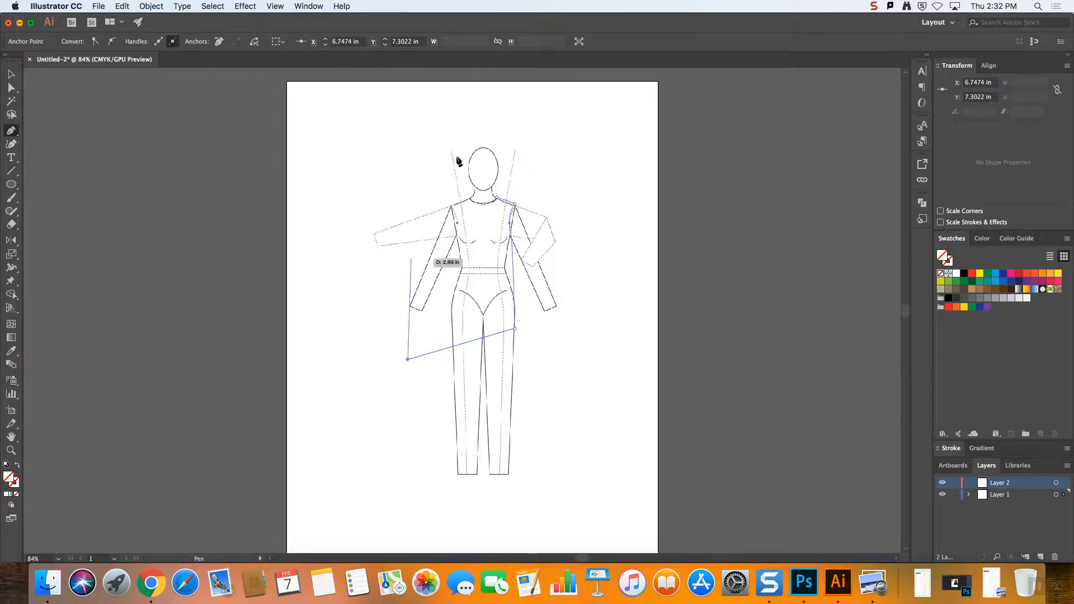
drag(454, 159, 479, 201)
click(479, 201)
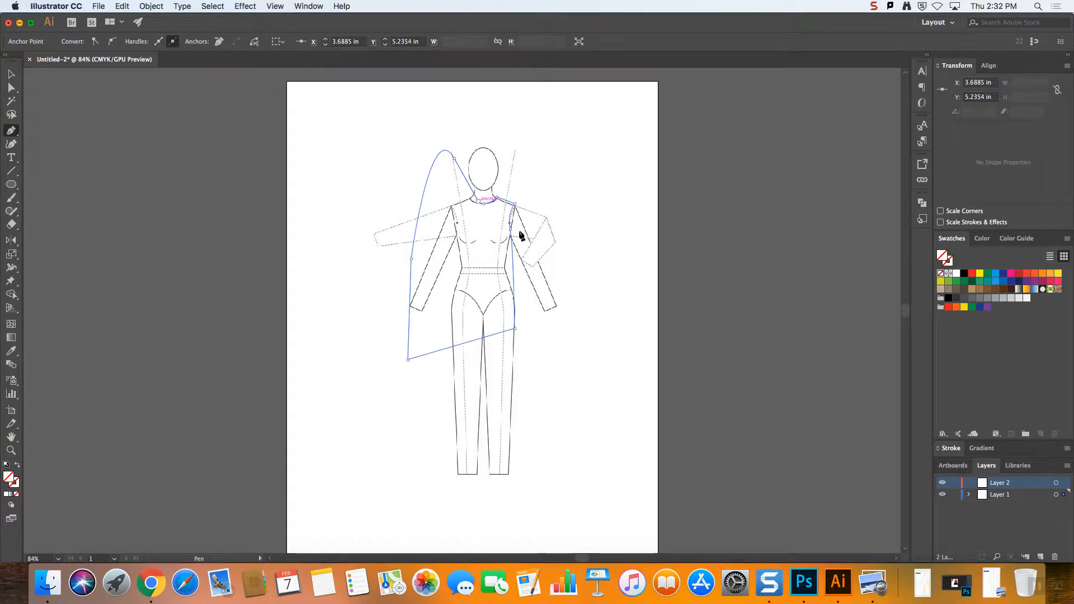
click(493, 203)
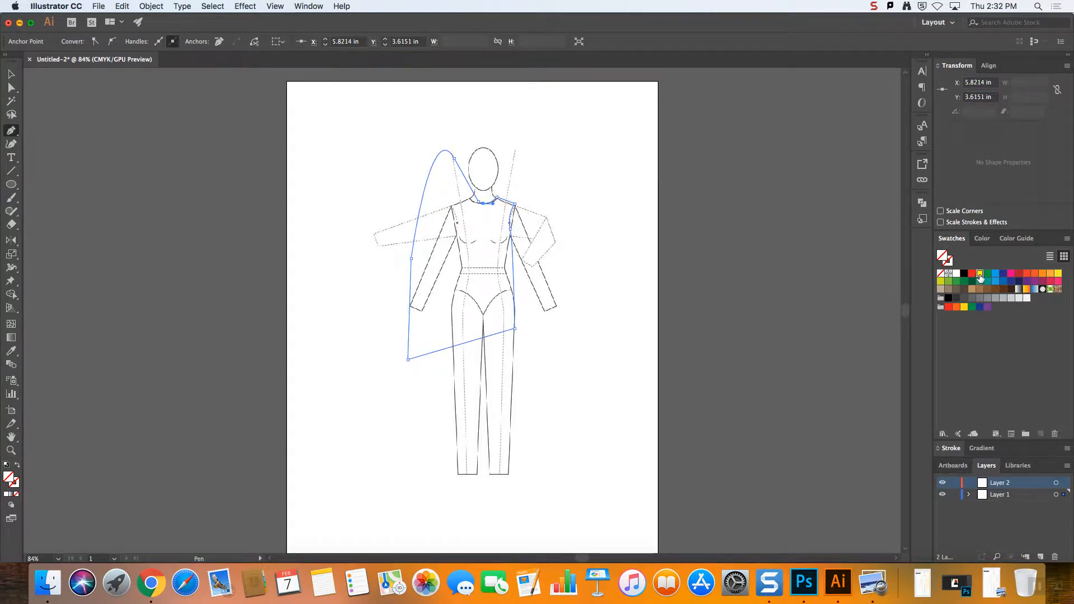
click(978, 274)
click(11, 74)
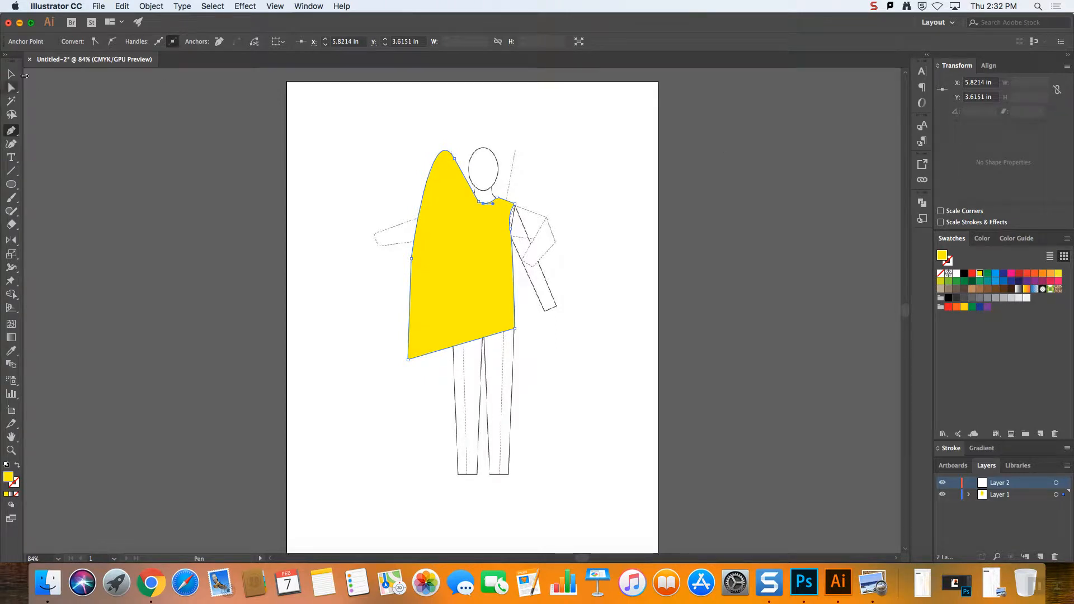
- Move the artwork on Layer 1, including the fashion figure, onto Layer 2
click(627, 137)
click(537, 253)
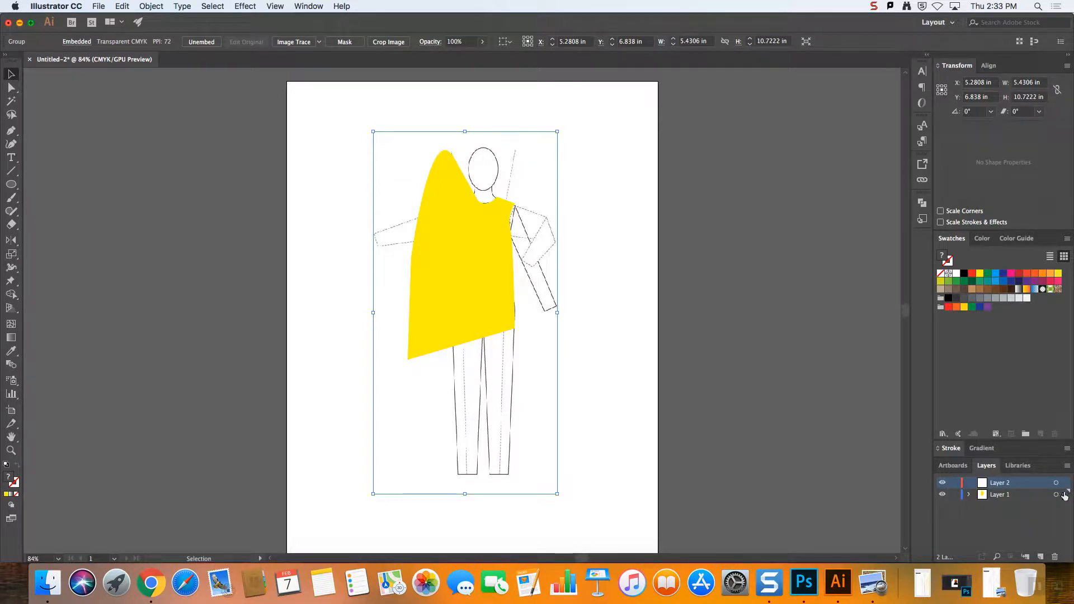
drag(1065, 496, 1065, 486)
drag(1065, 488, 1065, 485)
click(1065, 496)
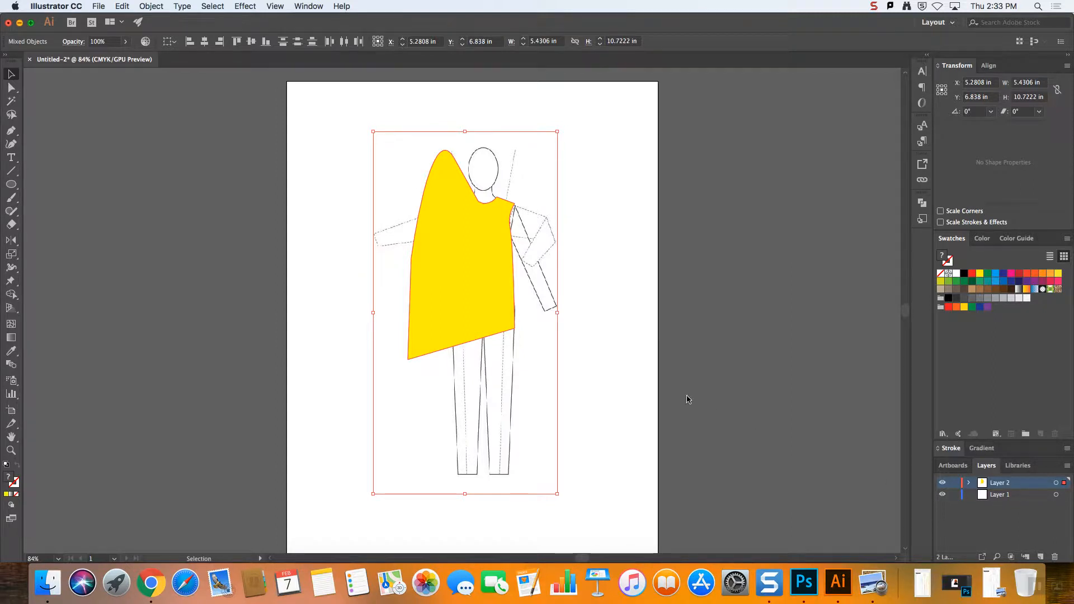
- Select only the yellow garment shape and move it from Layer 2 onto Layer 1
click(659, 385)
click(485, 308)
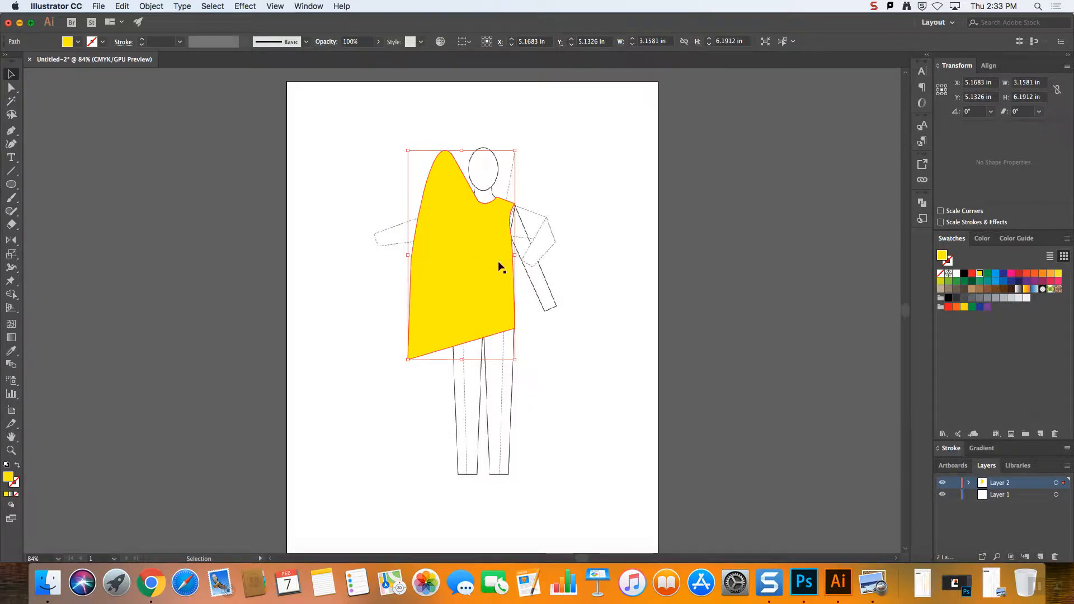
click(551, 276)
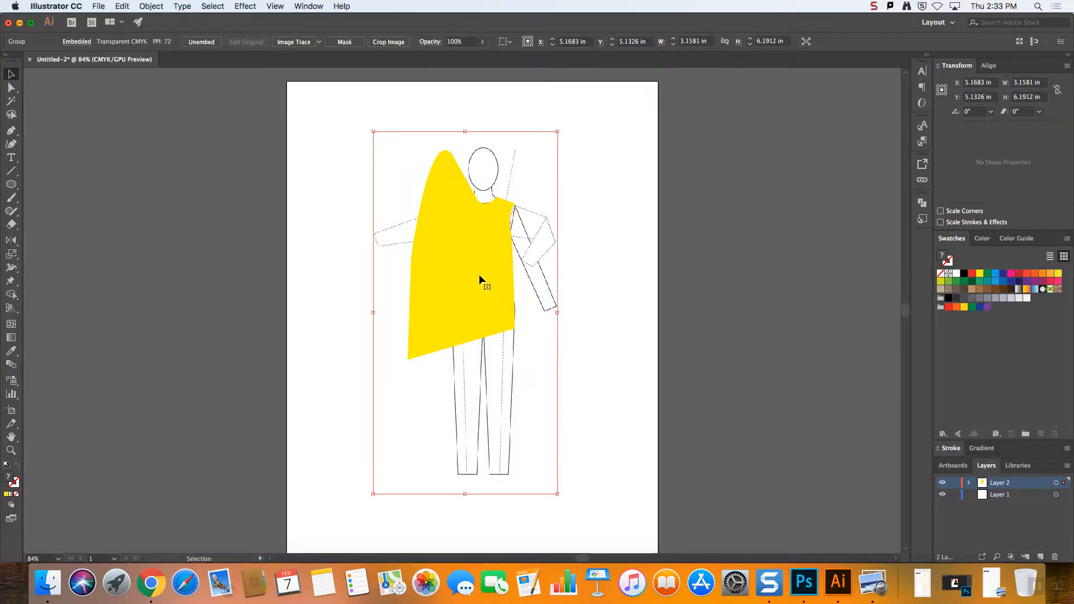
click(479, 273)
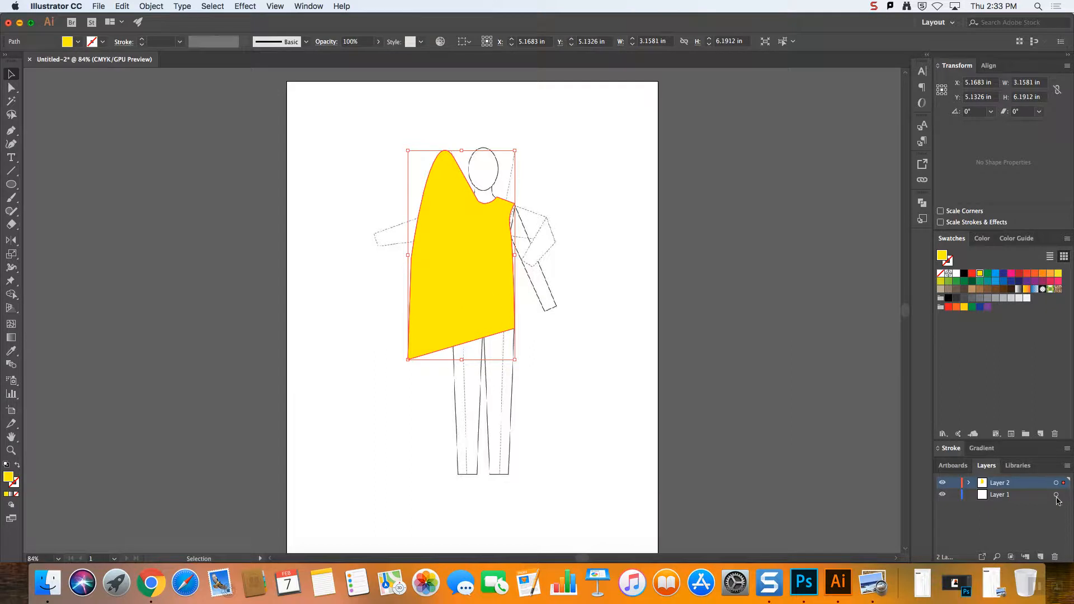
drag(1064, 487, 1064, 501)
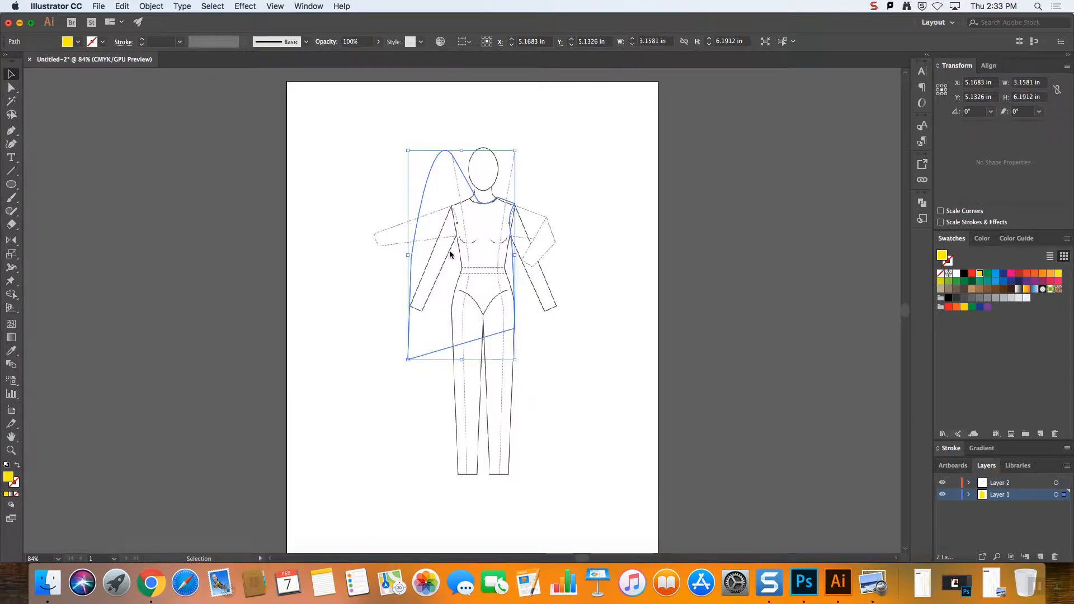
- Reorder the layers so Layer 2, which holds the figure, sits beneath Layer 1
click(542, 267)
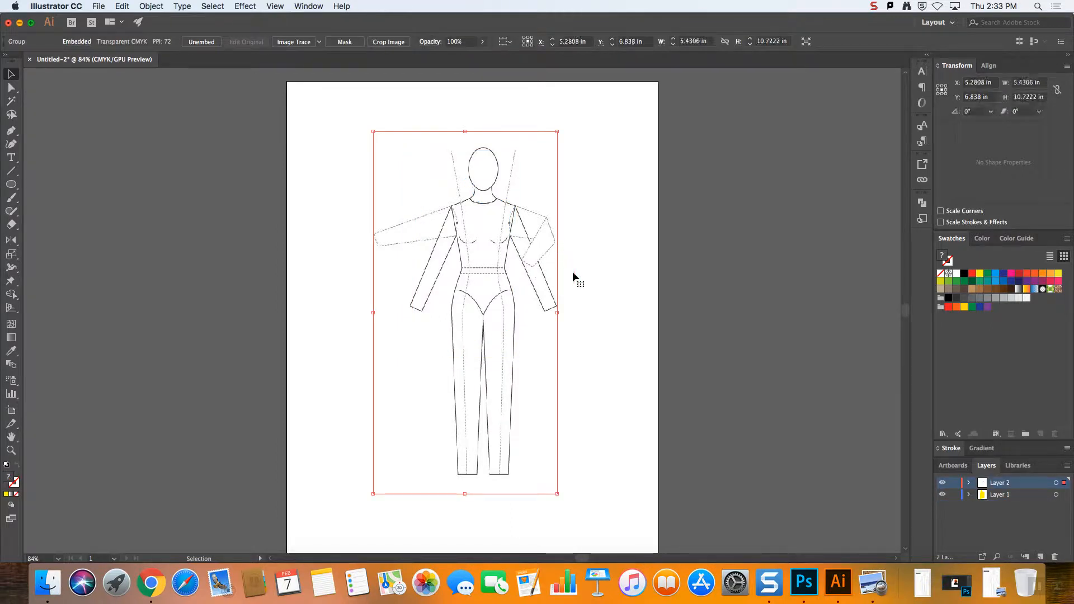
click(824, 486)
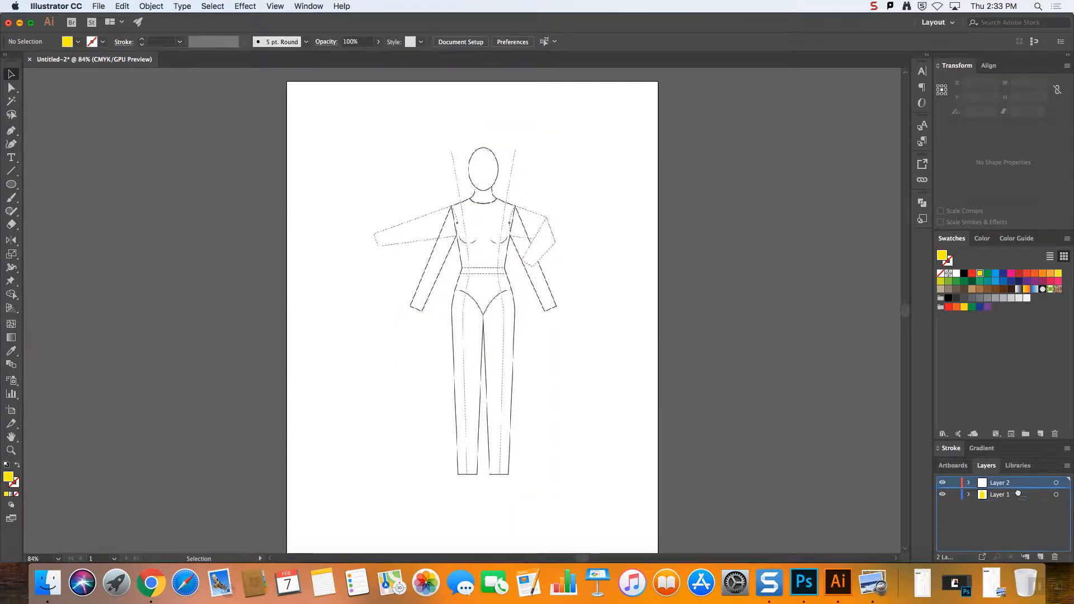
drag(1018, 494, 1020, 502)
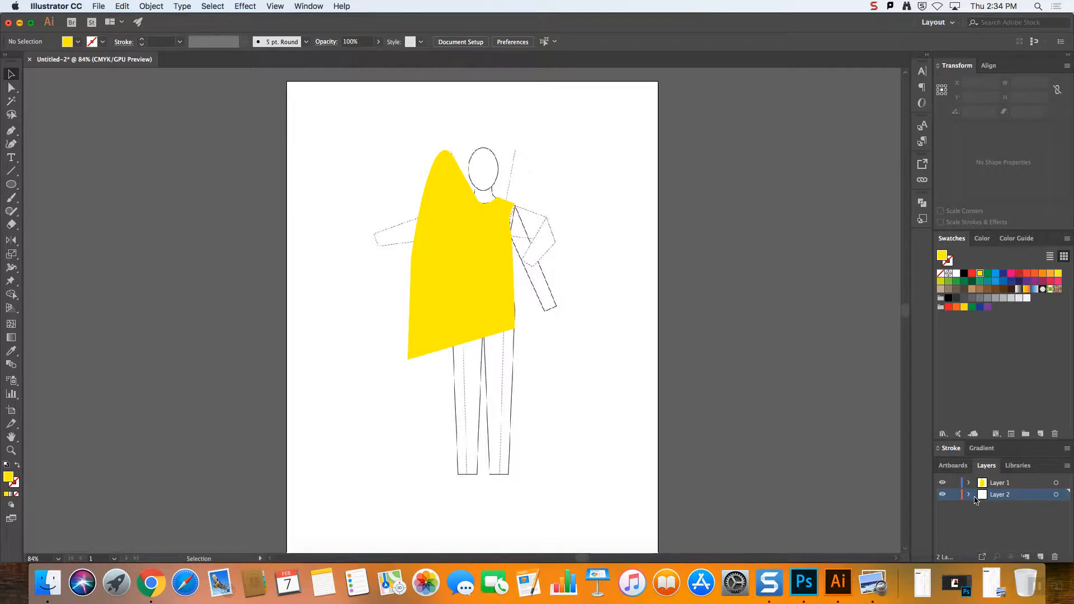
- Turn Layer 2 into a template layer with its images dimmed to 50%
double_click(1028, 500)
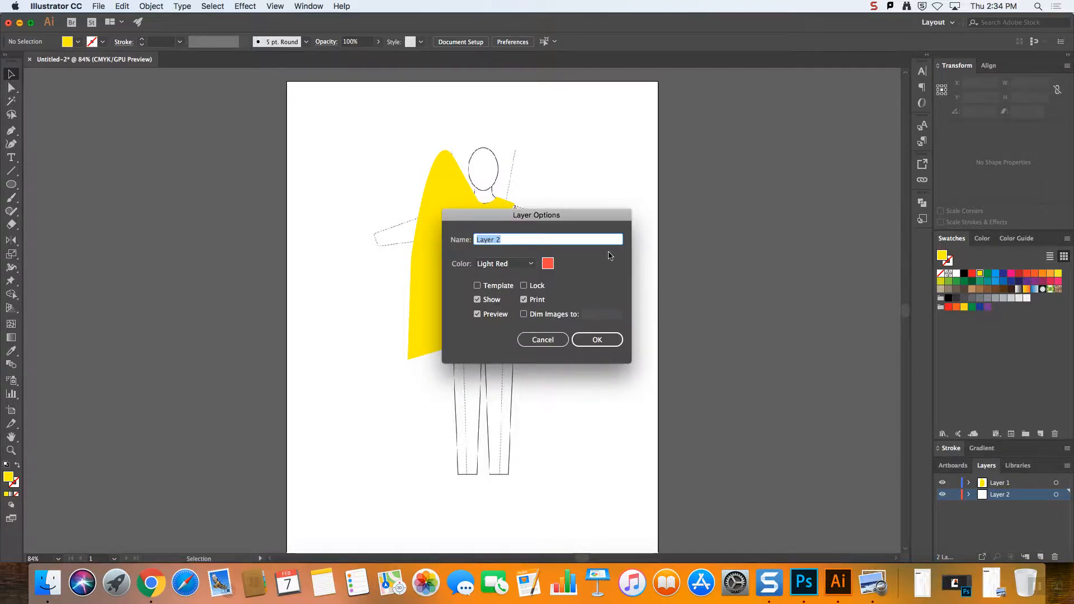
click(477, 287)
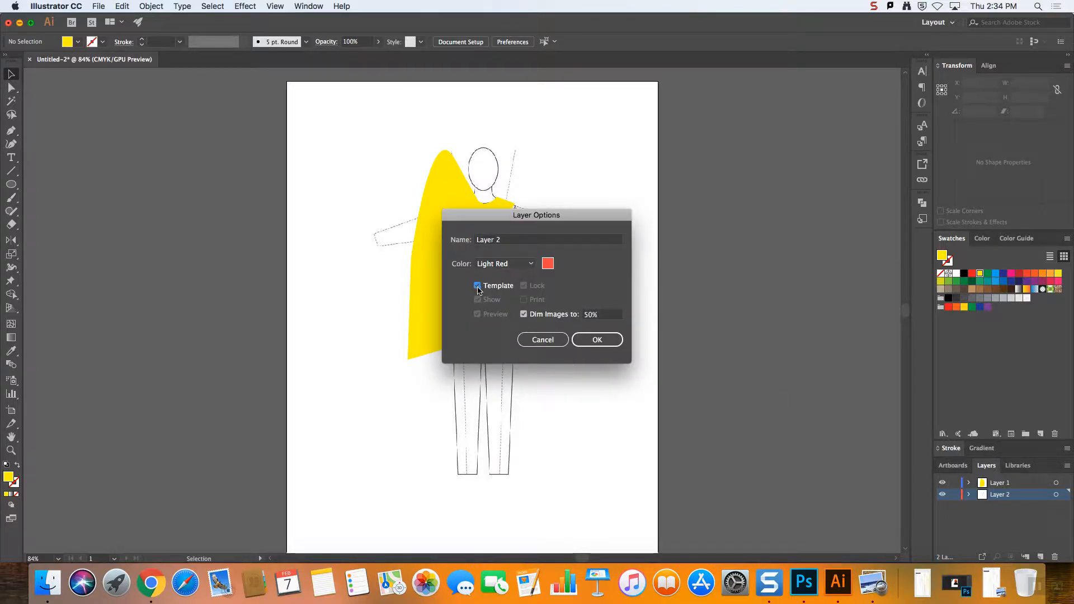
click(585, 339)
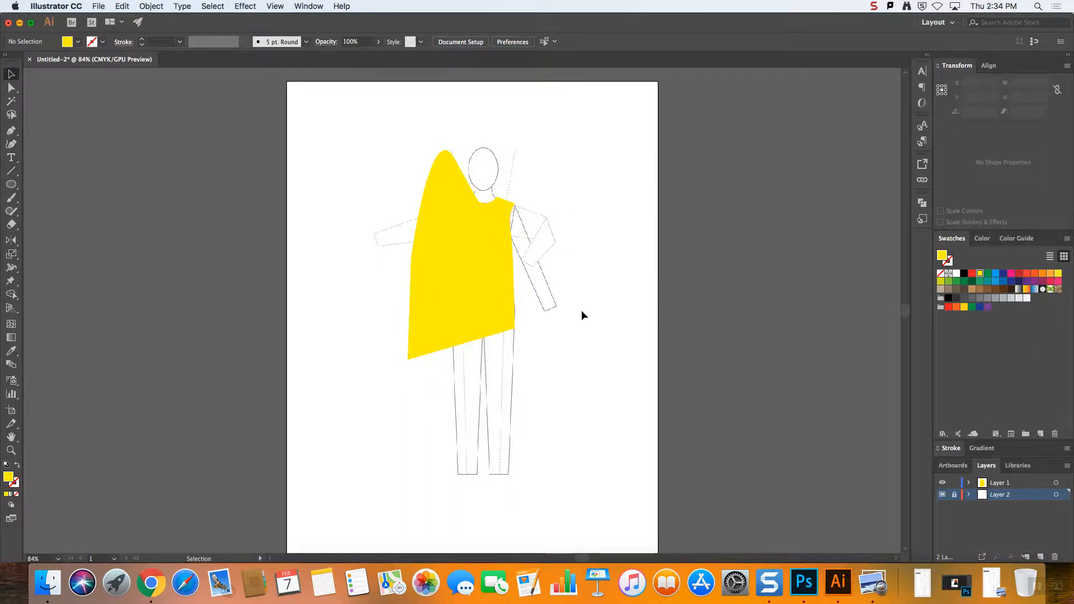
- Delete the yellow garment shape from Layer 1
click(454, 226)
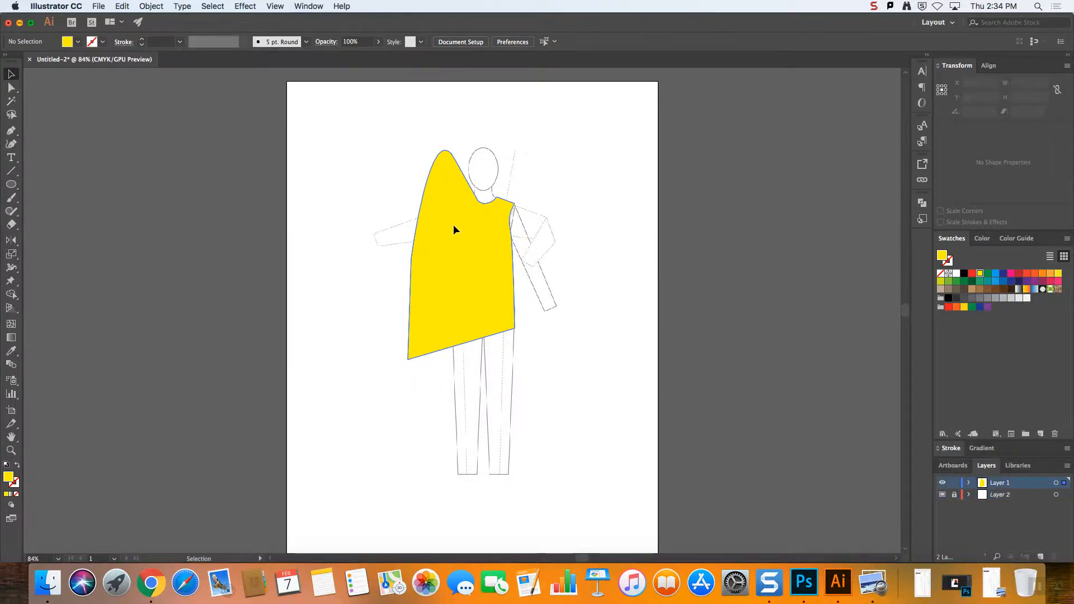
key(Delete)
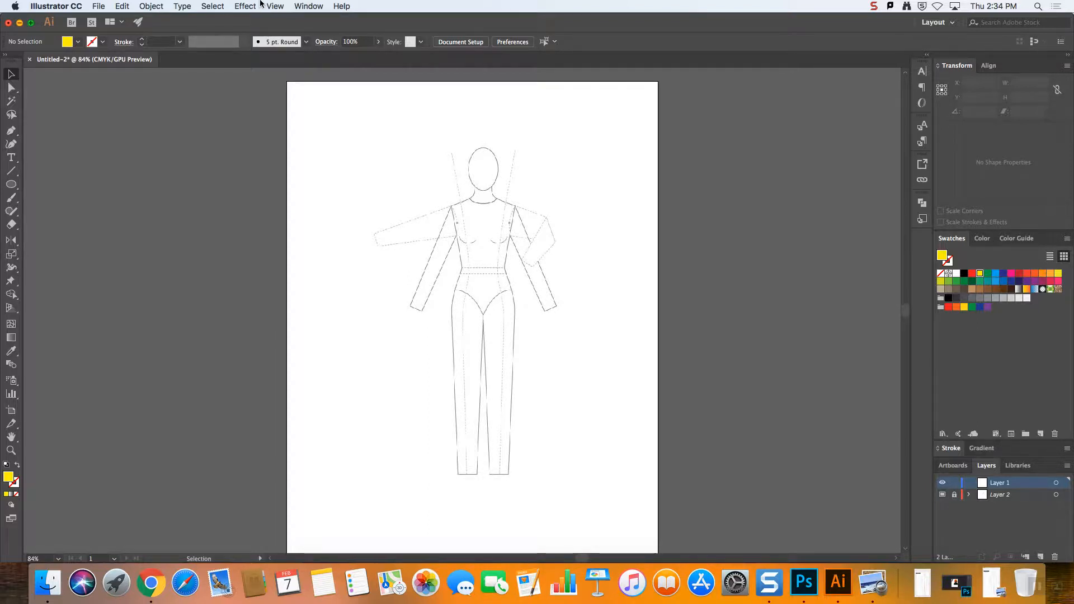
- Show the rulers and place a vertical guide along the figure's centre line at about X 5.84 in
click(283, 8)
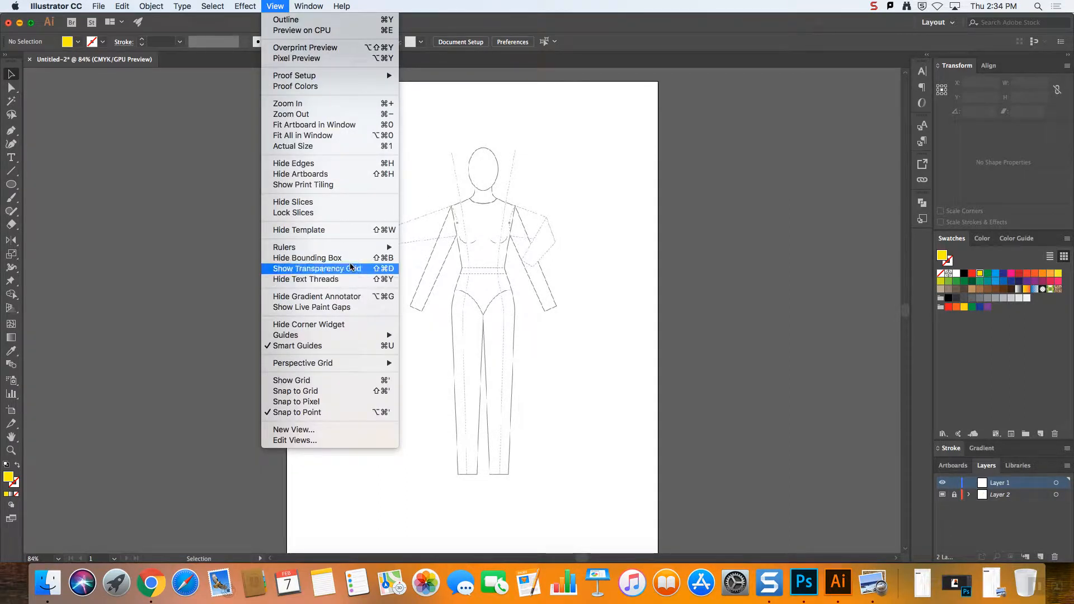
mouse_move(345, 248)
click(419, 253)
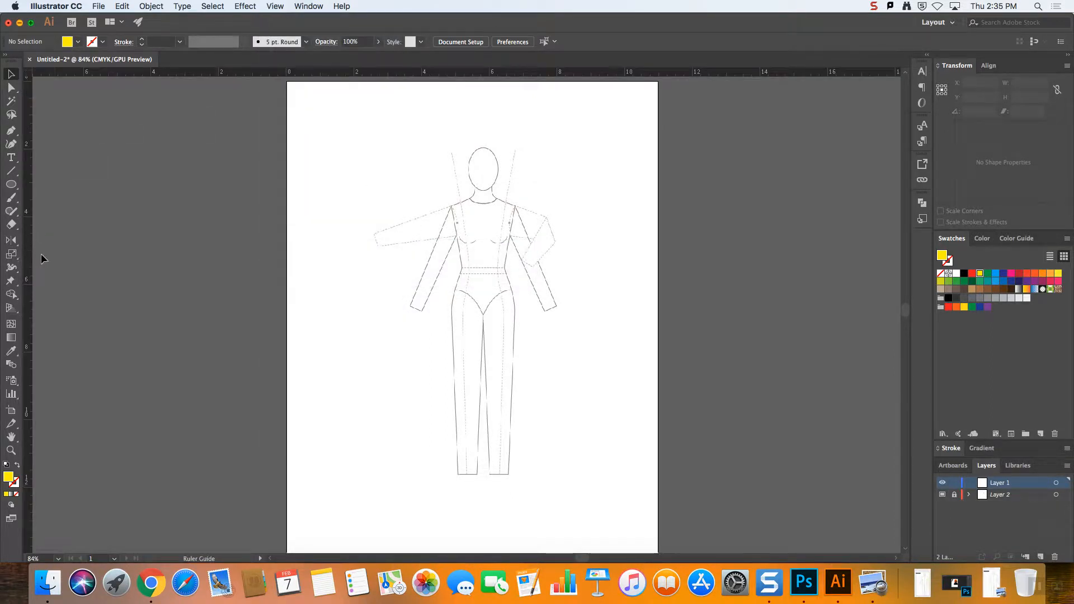
scroll(30, 257, left, 1)
drag(30, 257, 520, 197)
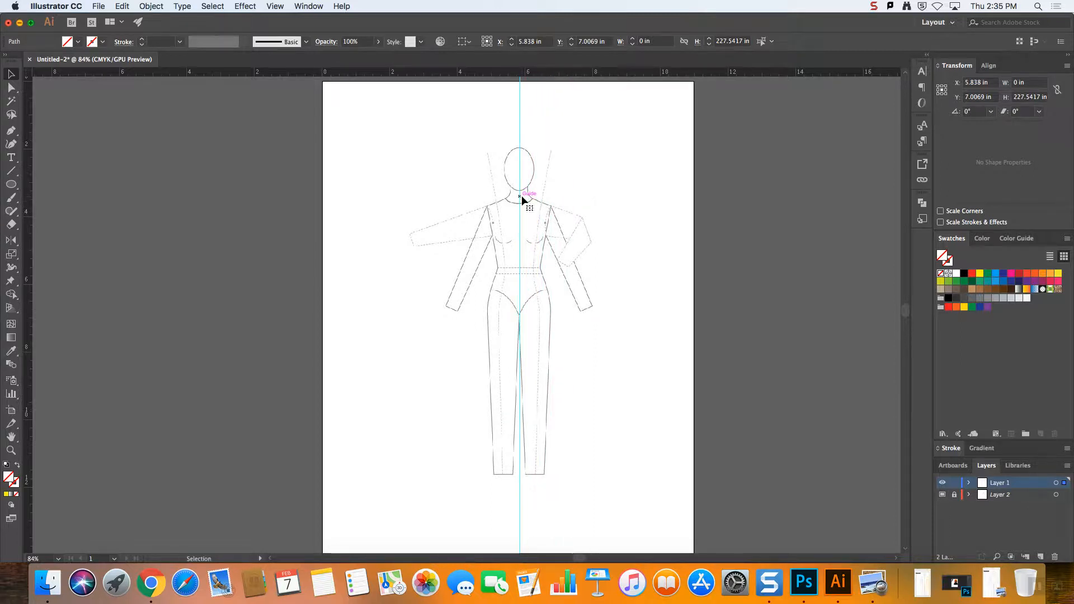
- Try moving the vertical guide to about X 6.5 in and undo the move
mouse_move(520, 140)
mouse_down()
mouse_move(498, 134)
mouse_move(518, 143)
mouse_up()
drag(519, 172, 542, 171)
key(super+z)
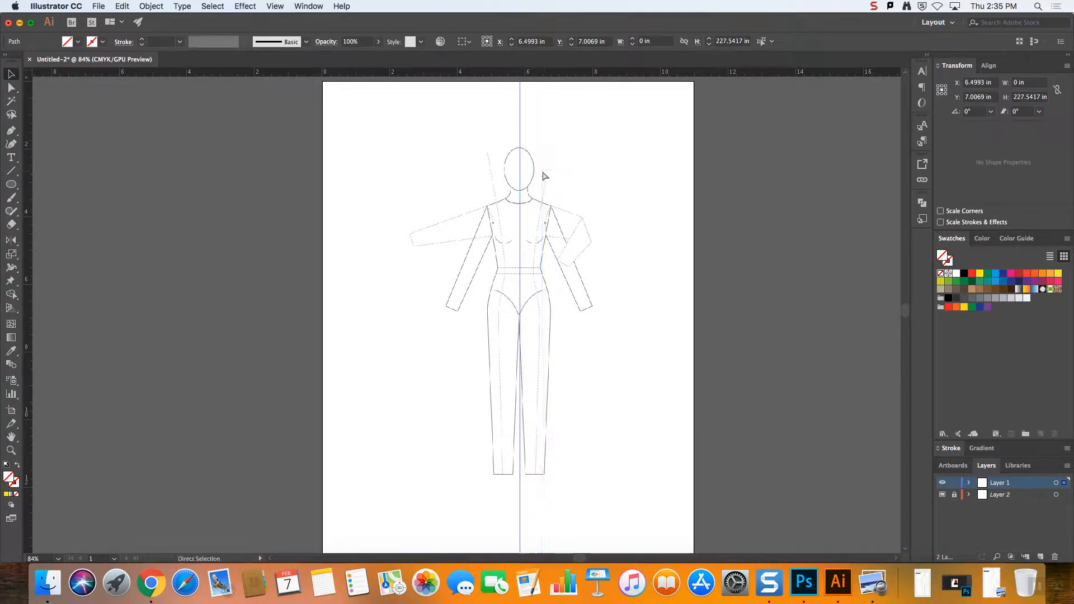
- Lock the guides so the vertical guide on the figure's centre line stays fixed
click(518, 201)
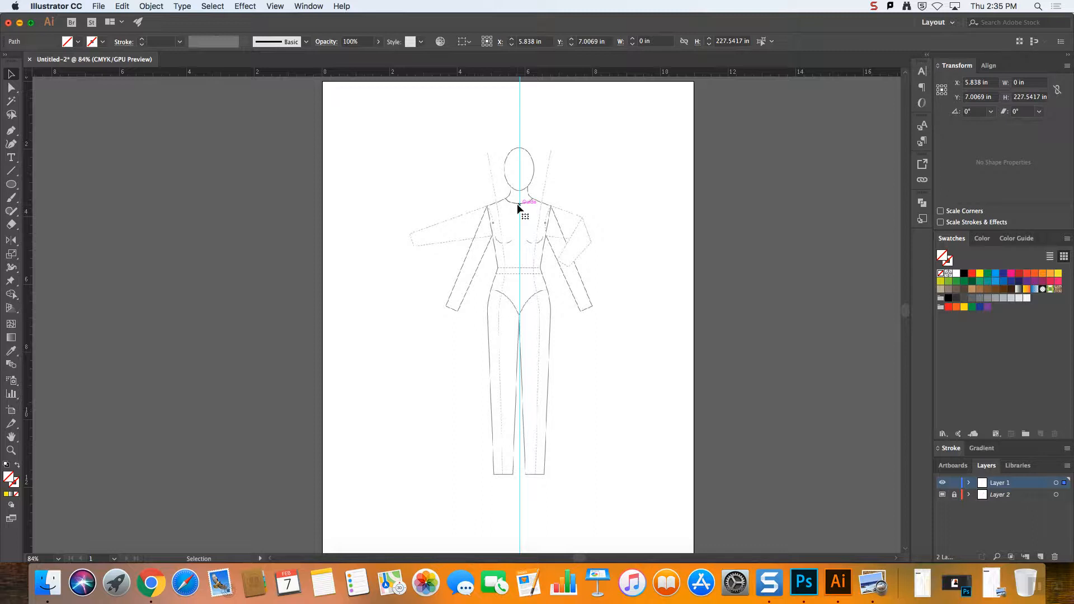
click(519, 206)
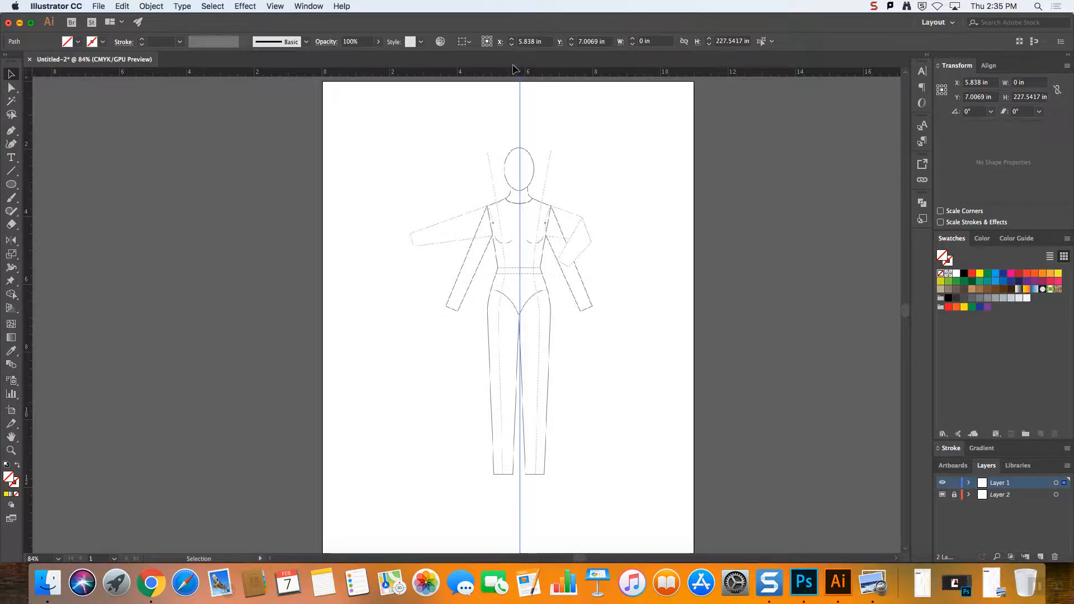
click(276, 7)
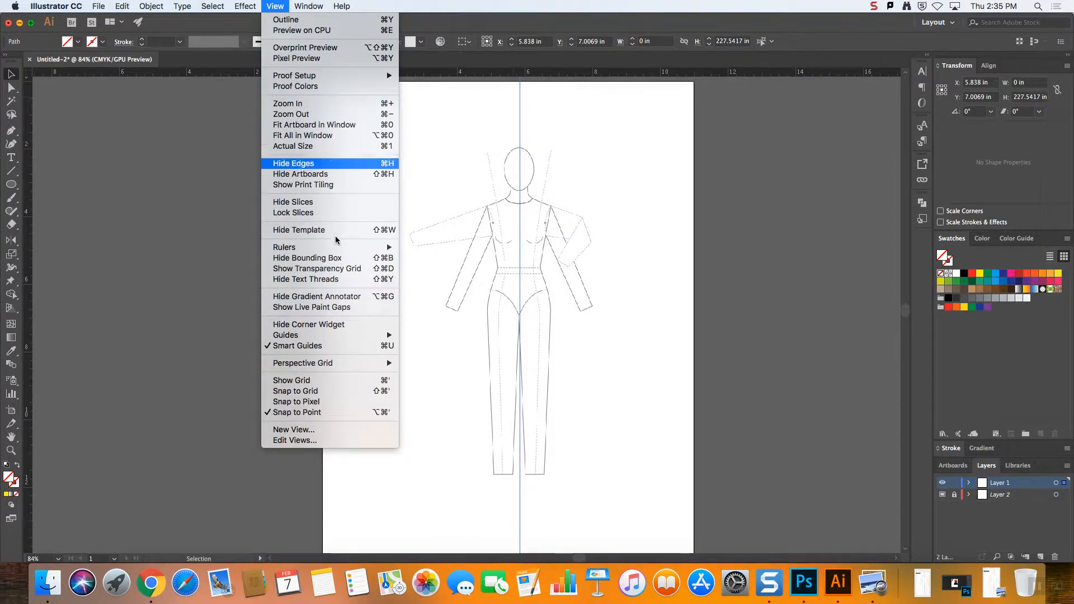
mouse_move(353, 334)
click(436, 347)
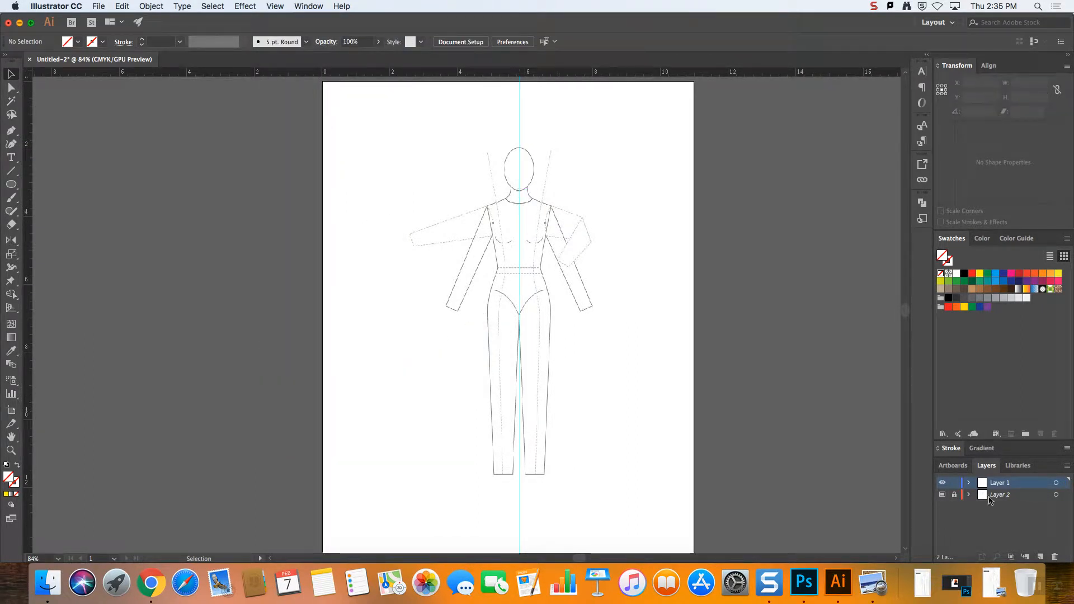
- Make Layer 1 the active layer and activate the Pen tool for drawing over the figure's torso
click(1026, 497)
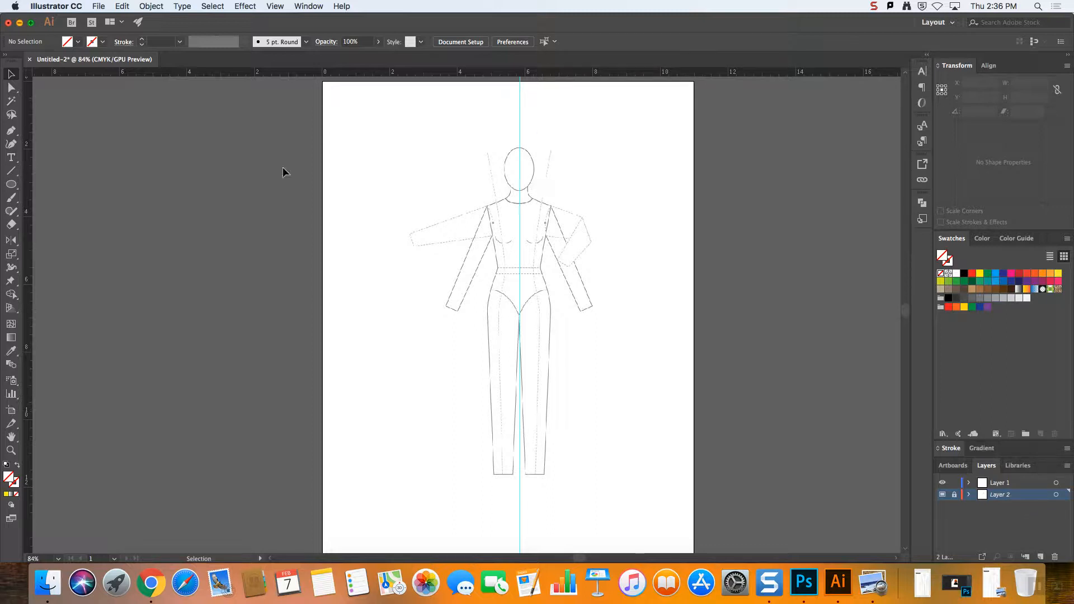
click(11, 131)
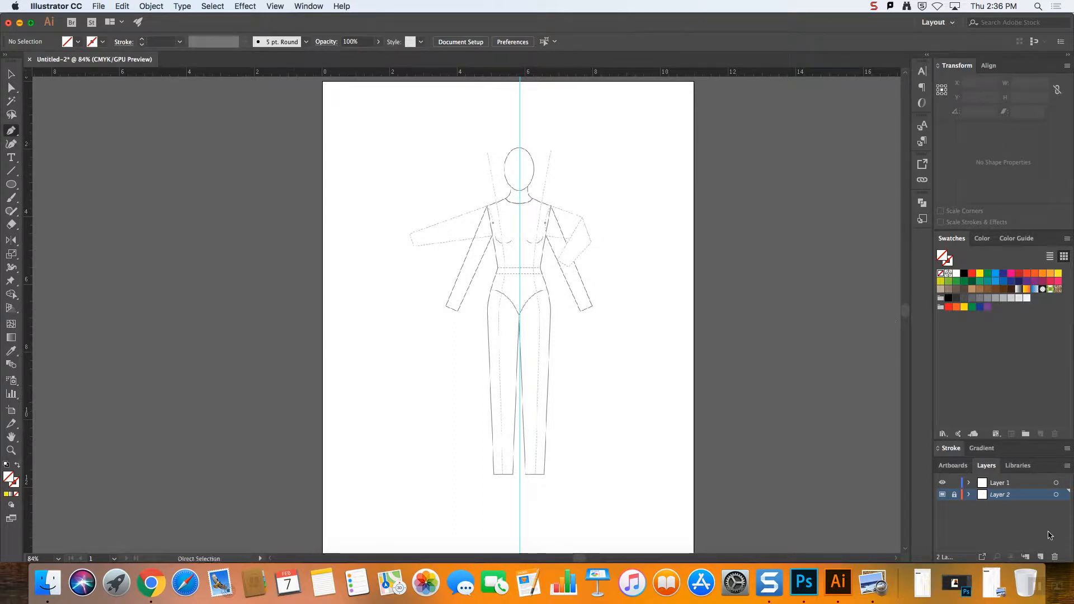
click(1009, 485)
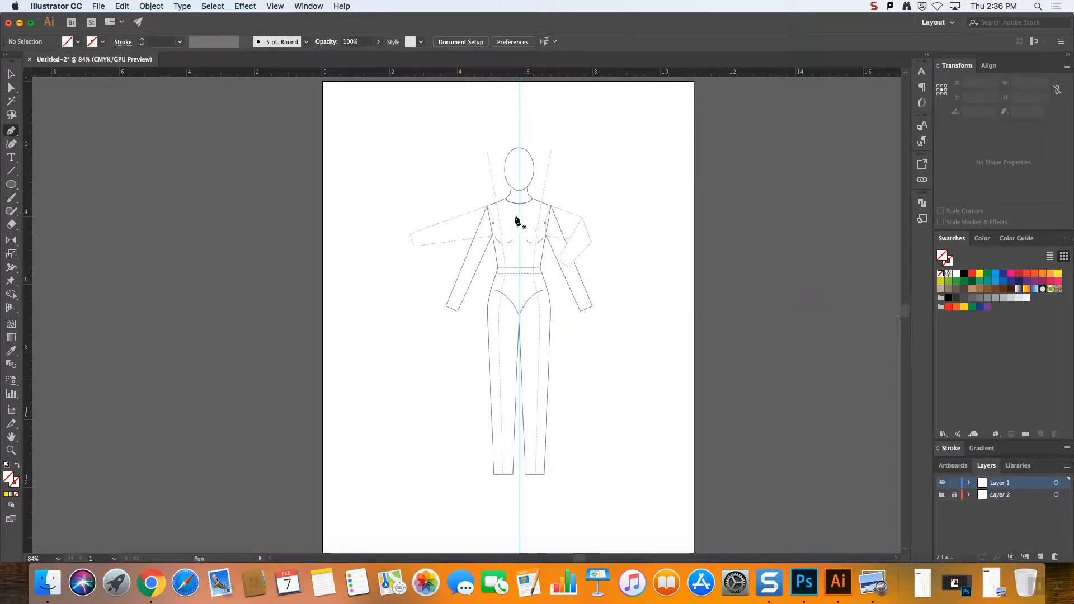
key(super+equal)
key(super+equal)
key(super+equal)
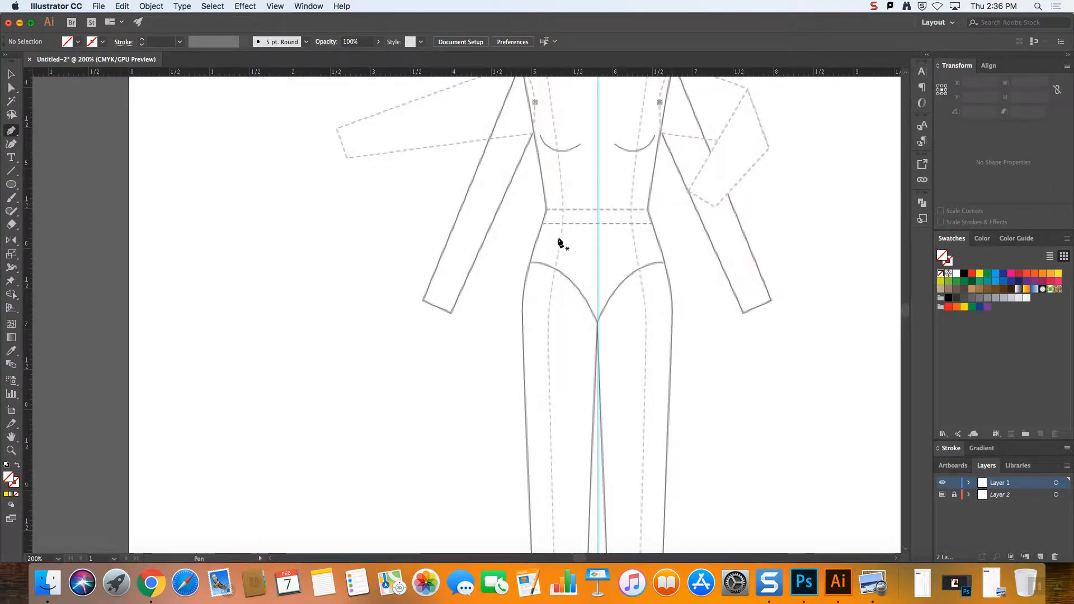
scroll(907, 319, up, 8)
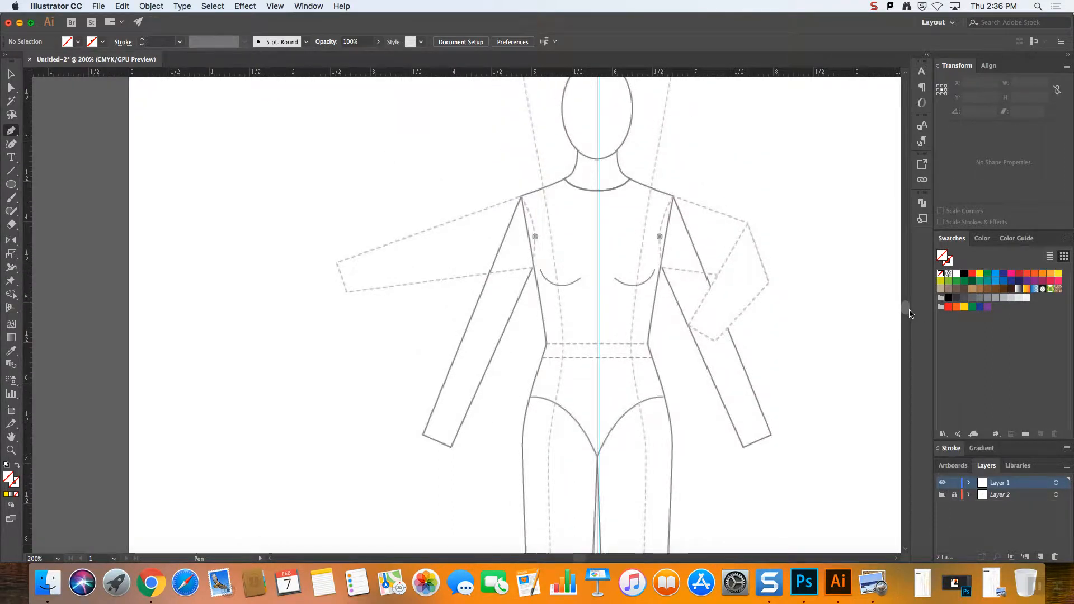
scroll(600, 557, right, 3)
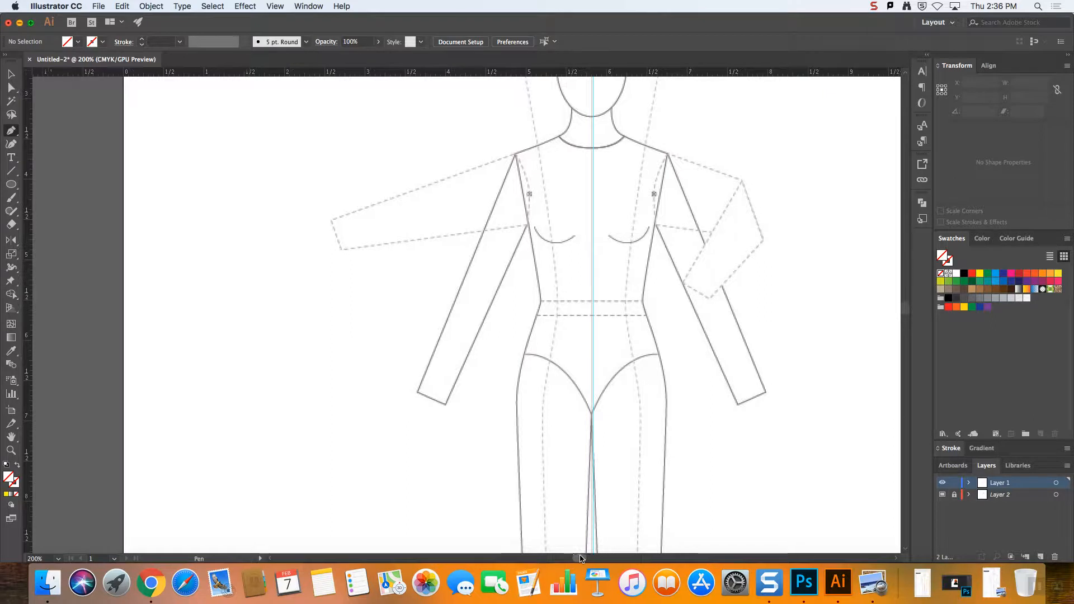
scroll(582, 557, right, 5)
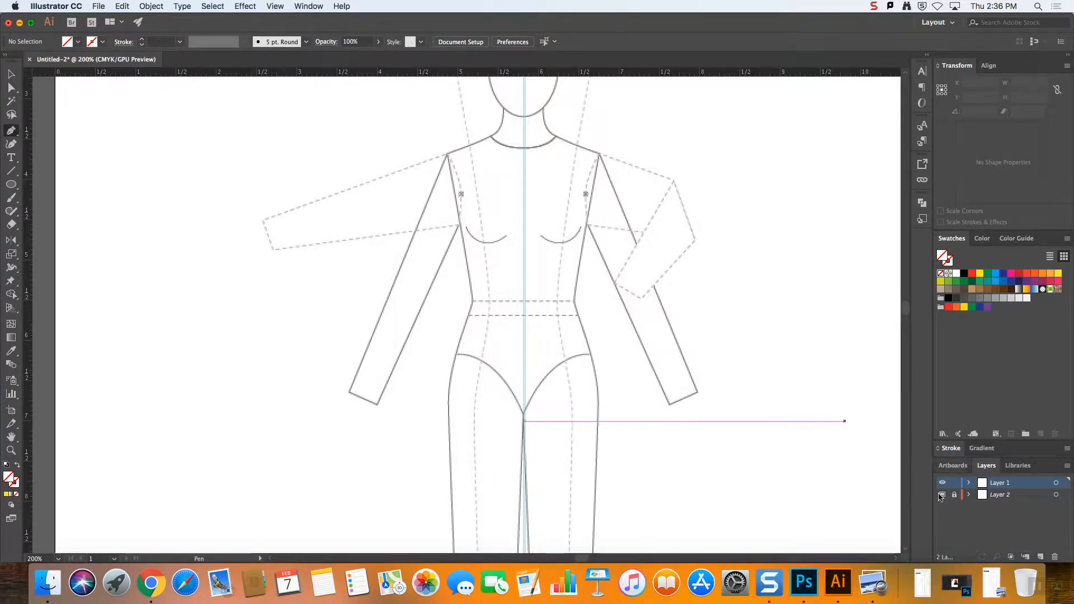
- Set the stroke colour to black for the garment outline, leaving the fill at none
click(15, 483)
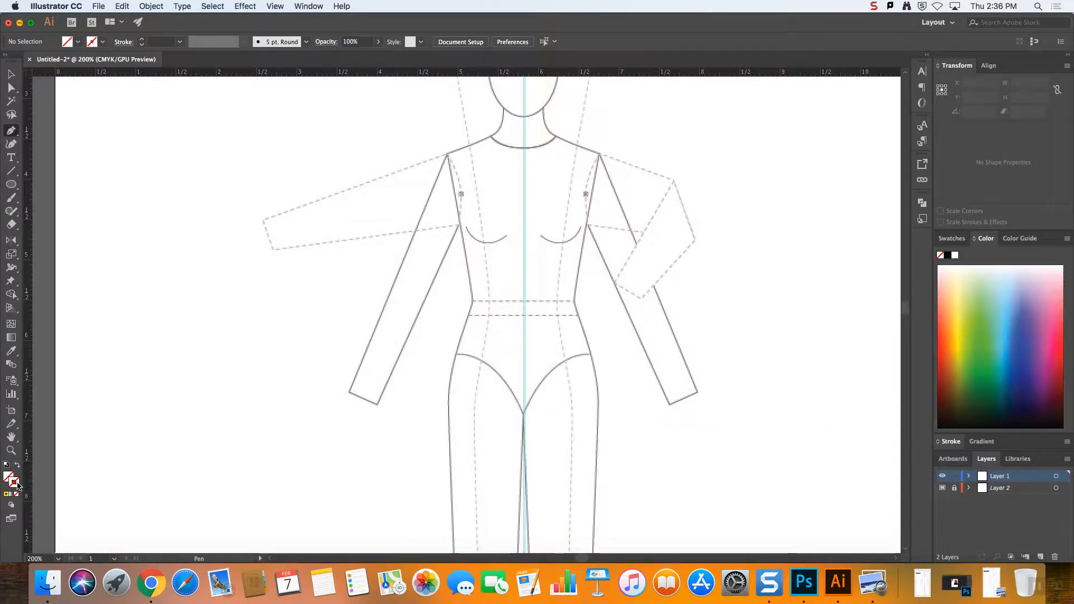
click(103, 42)
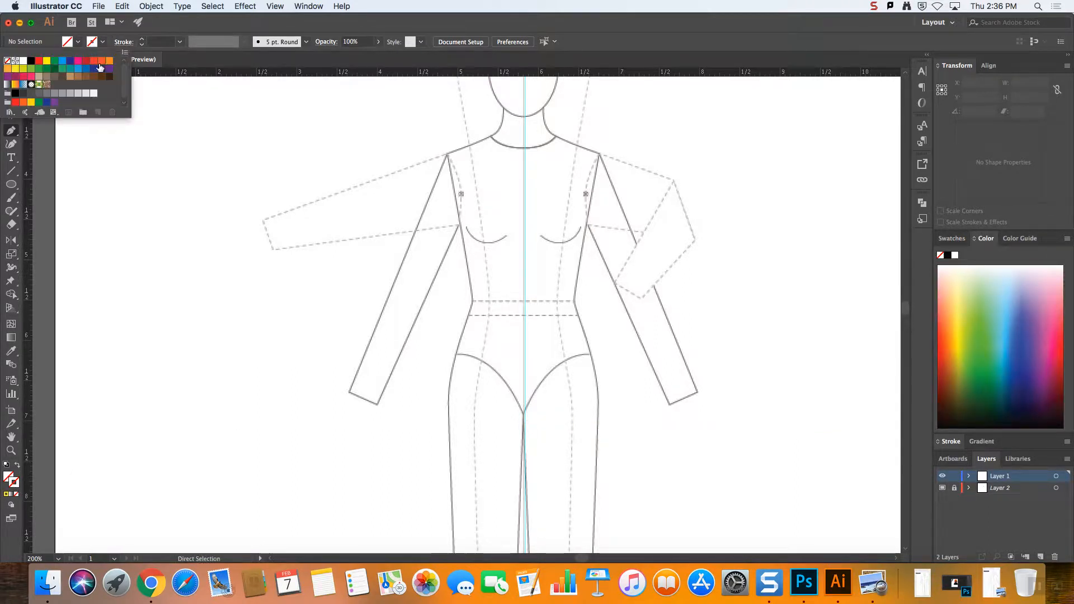
click(32, 62)
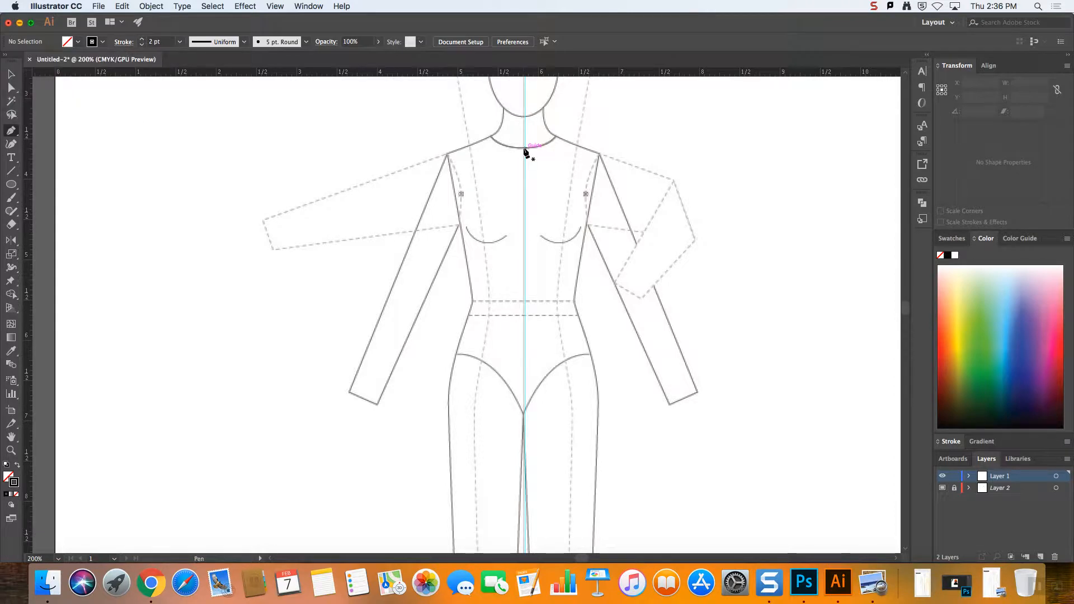
- Draw half the neckline with the Pen tool, curving from the centre guide at about Y 3.62 in to the neck-shoulder point at about X 6.22 in
drag(535, 147, 624, 133)
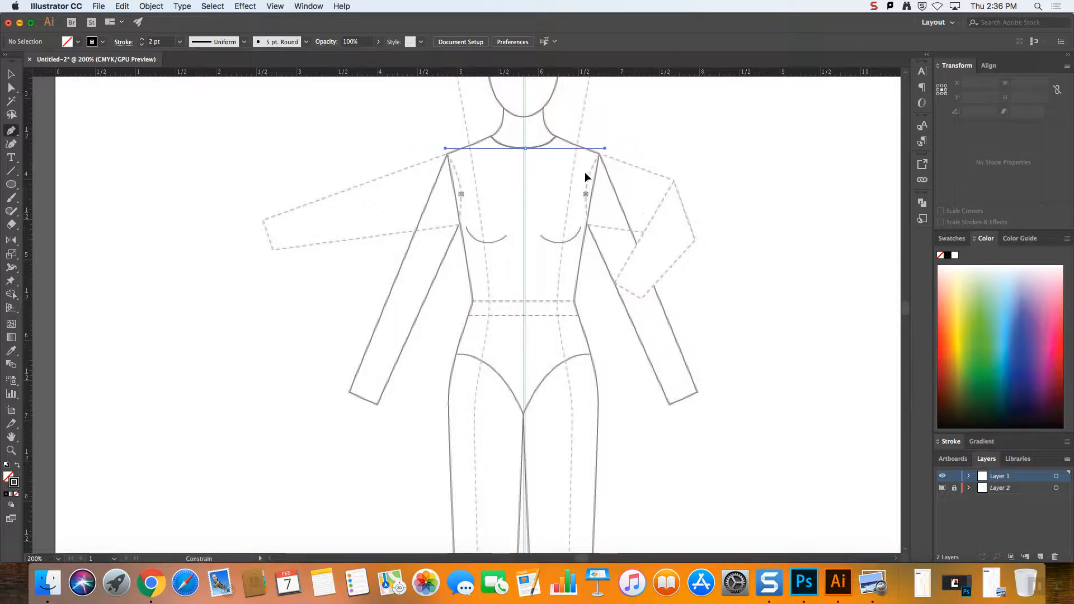
mouse_move(585, 173)
mouse_down()
mouse_move(539, 157)
mouse_move(591, 189)
mouse_up()
mouse_move(534, 152)
mouse_down()
mouse_move(566, 193)
mouse_move(572, 151)
mouse_move(526, 90)
mouse_move(558, 98)
mouse_move(544, 130)
mouse_move(582, 96)
mouse_move(578, 159)
mouse_move(586, 140)
mouse_move(619, 144)
mouse_move(548, 150)
mouse_up()
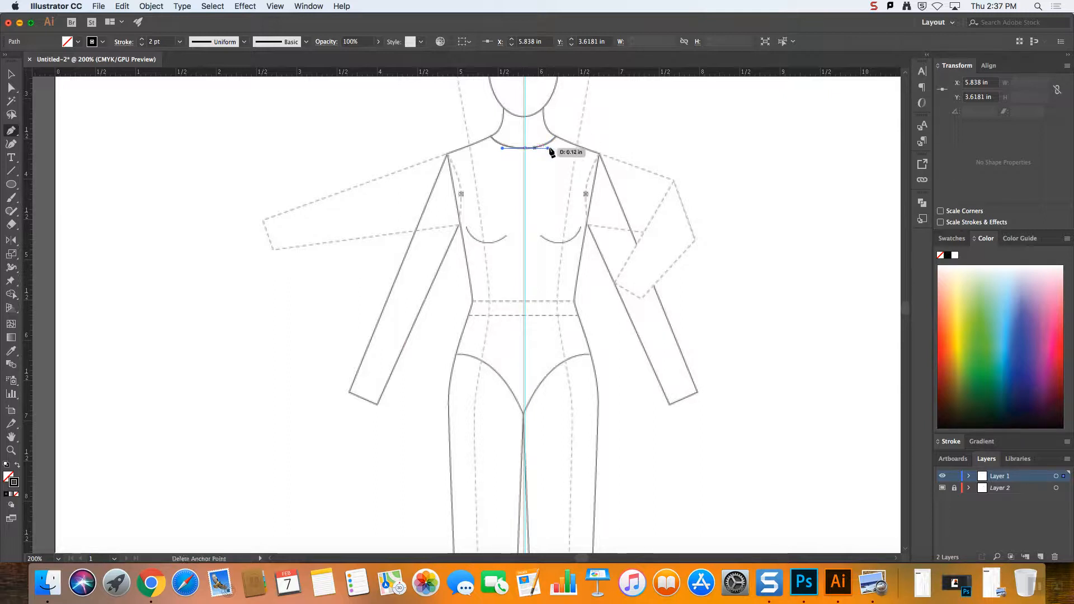
key(super+equal)
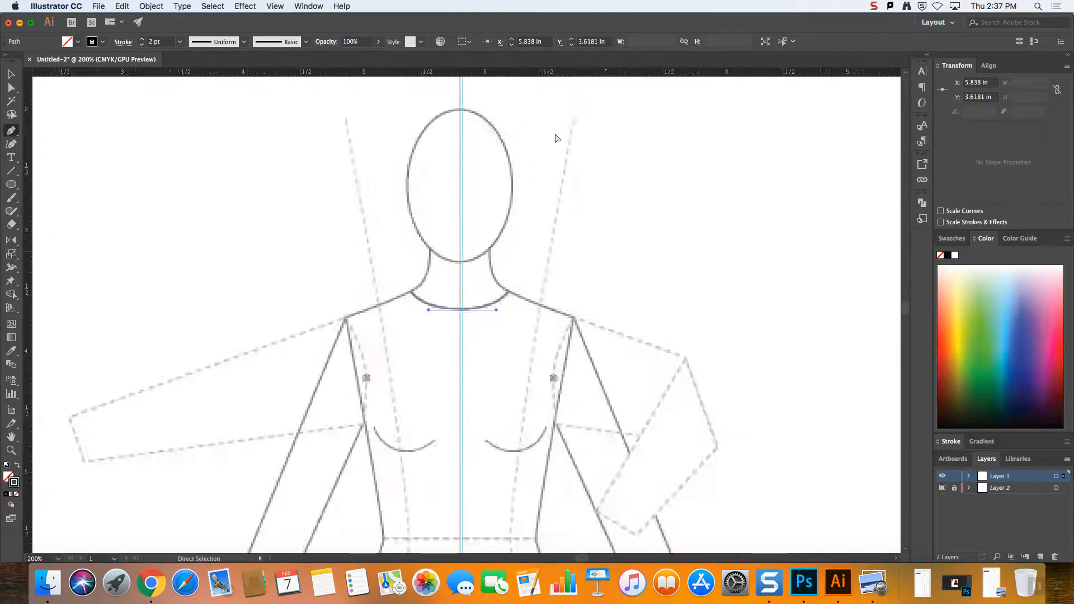
key(super+equal)
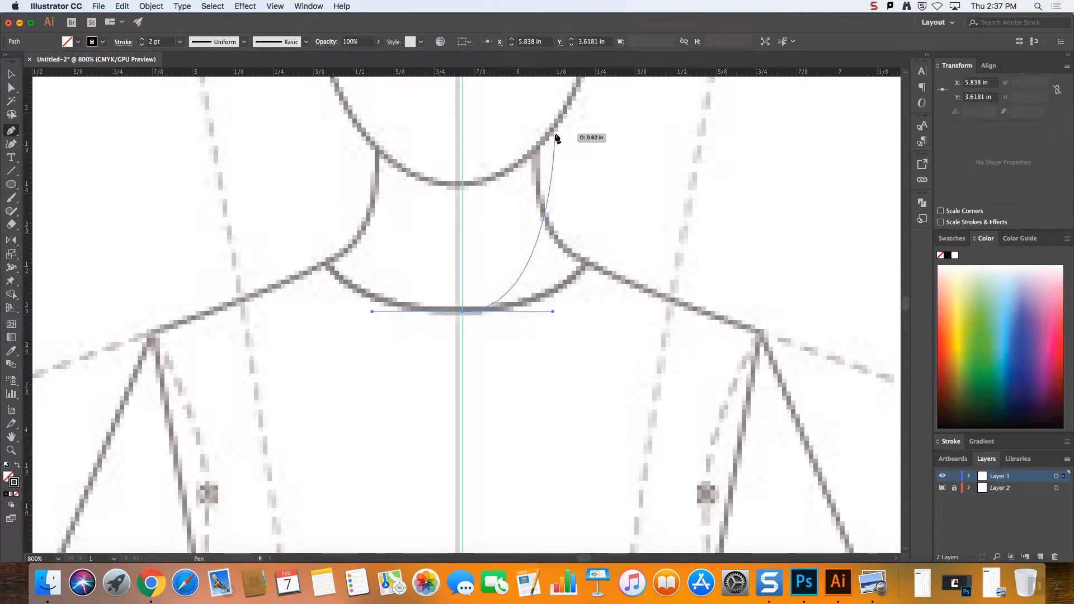
click(587, 265)
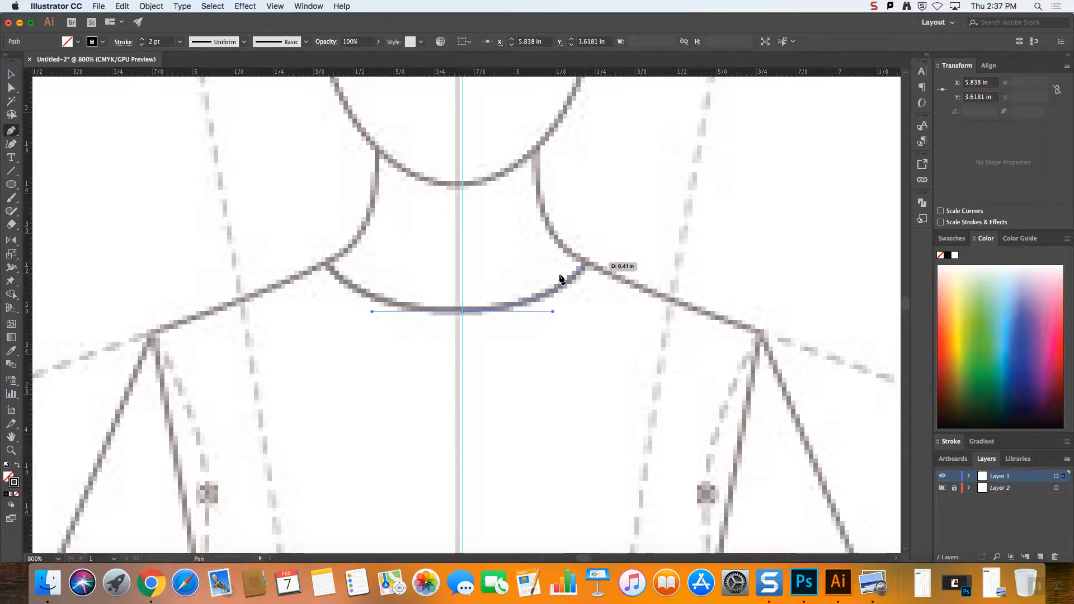
click(586, 264)
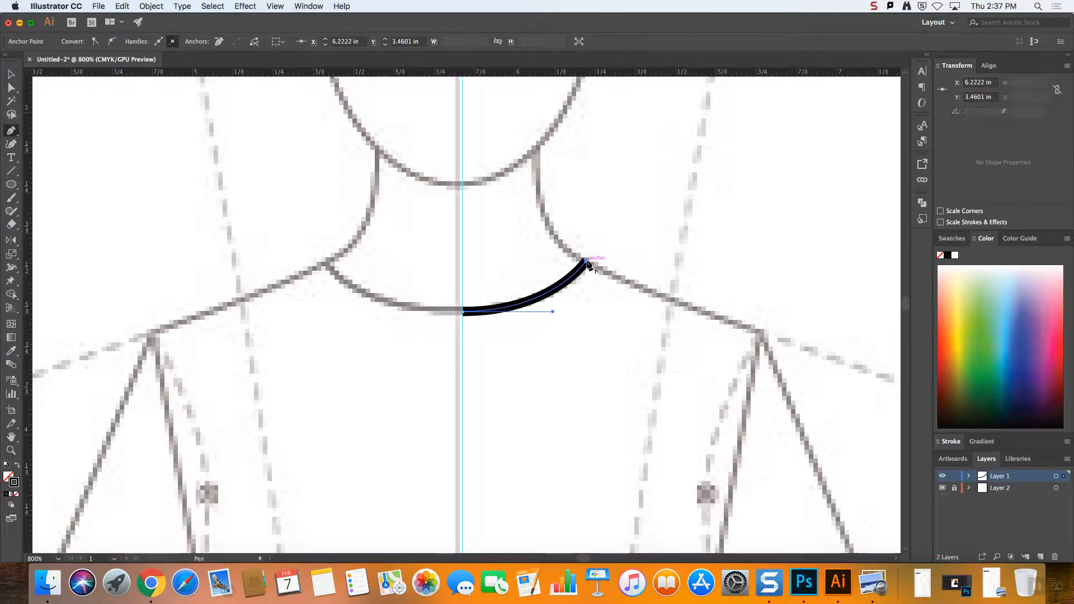
- Continue the path straight along the shoulder to about X 6.76 in and curve it down the armhole to the underarm at about Y 4.59 in
click(760, 336)
key(super+minus)
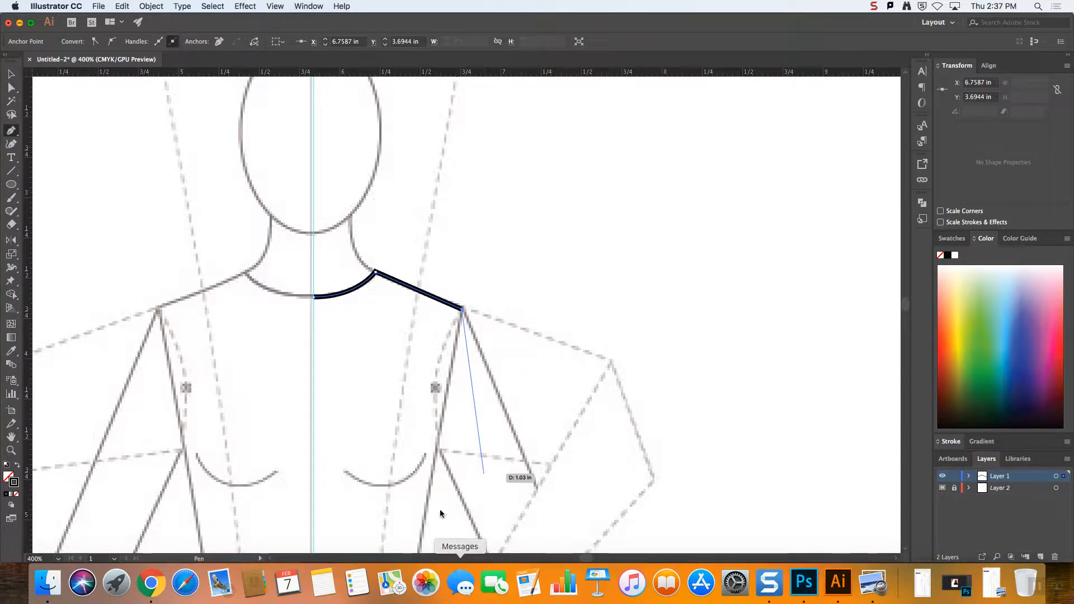
key(super+minus)
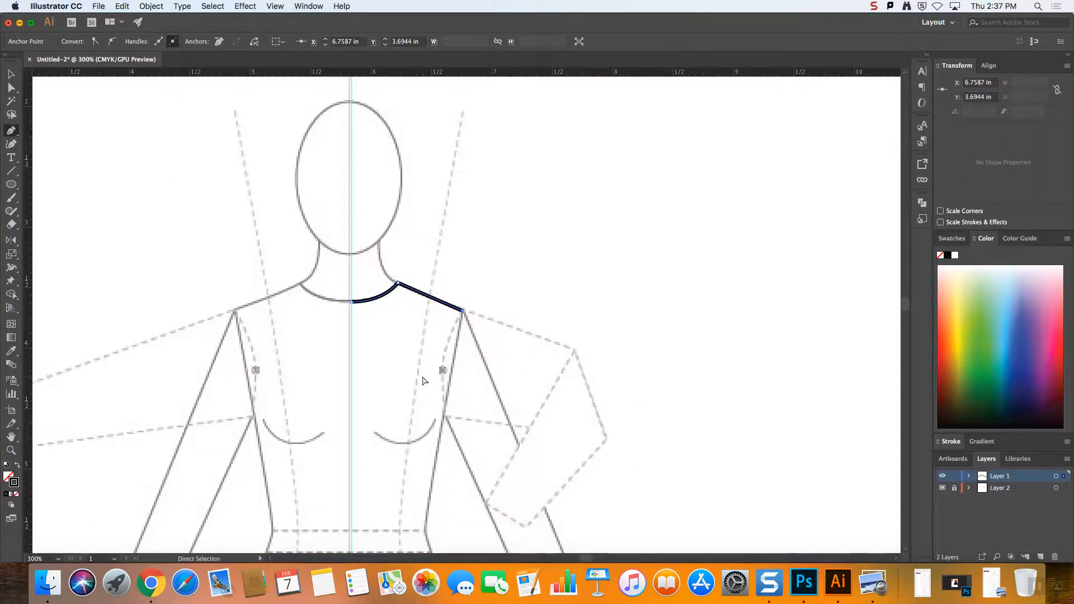
key(super+minus)
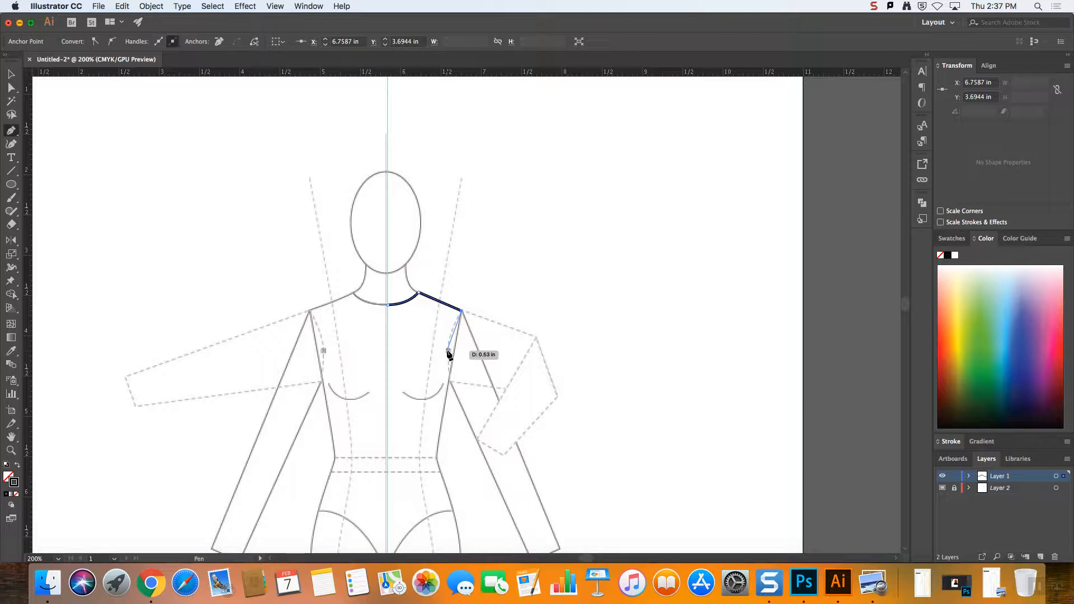
drag(447, 351, 446, 371)
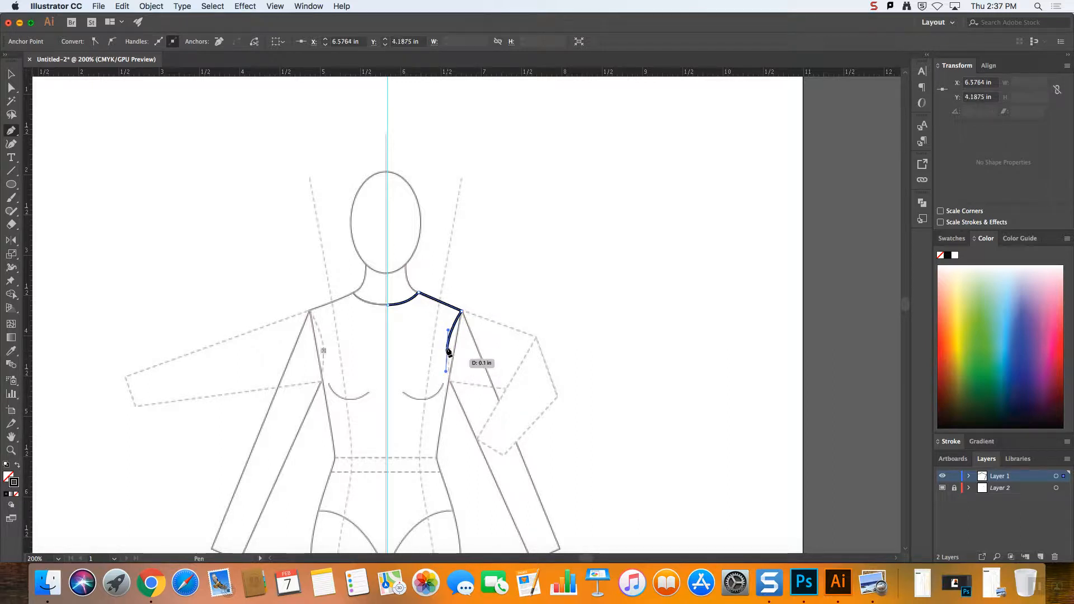
click(451, 384)
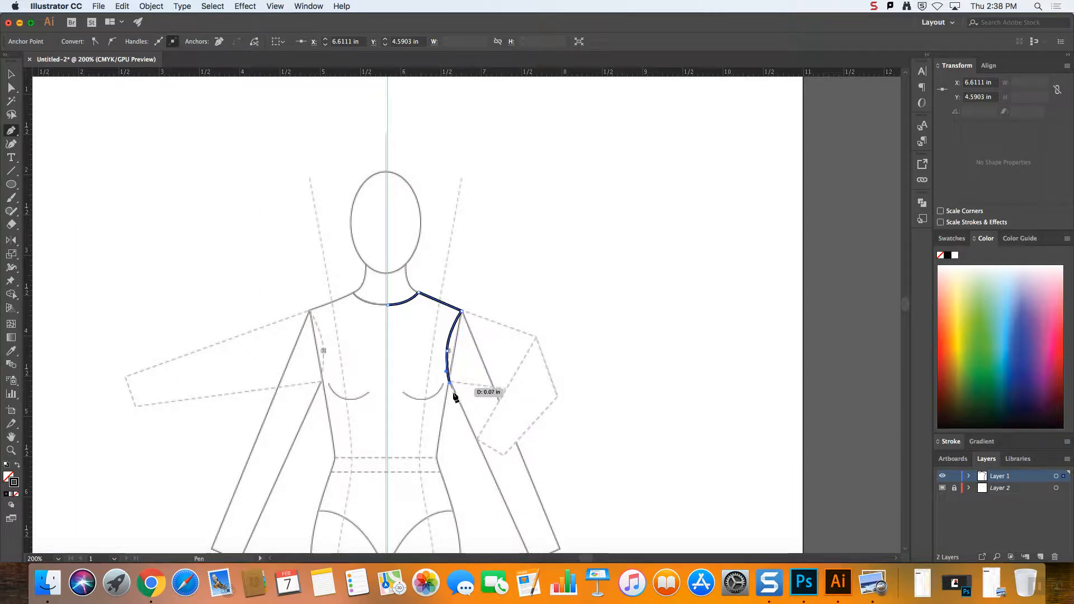
- Extend the path straight down to the hip at about Y 6.17 in, curve the hem to the centre guide at about Y 6.43 in, and end it
click(454, 510)
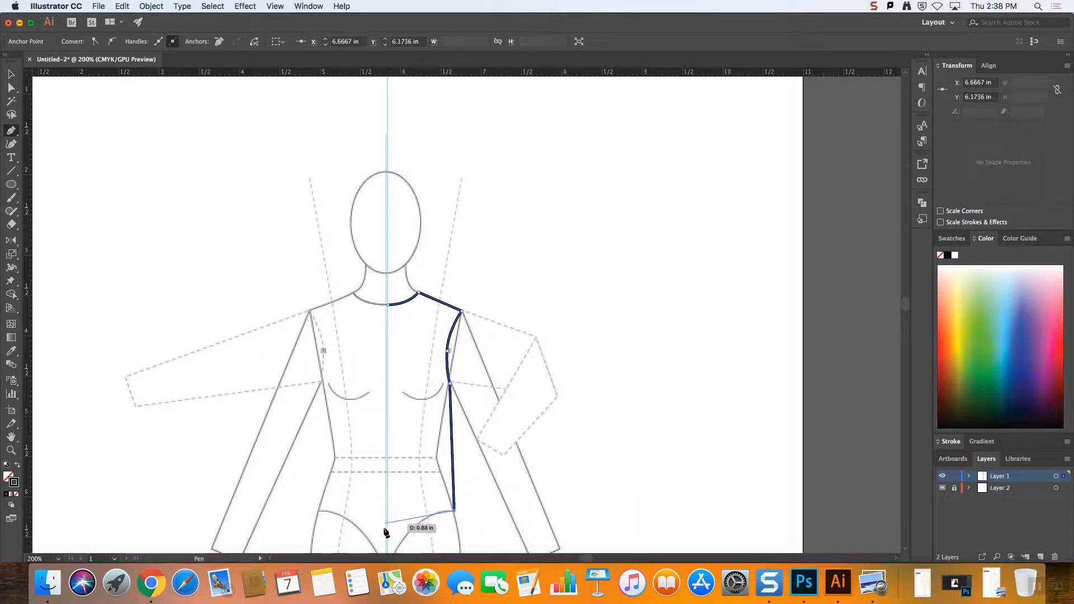
scroll(406, 521, down, 5)
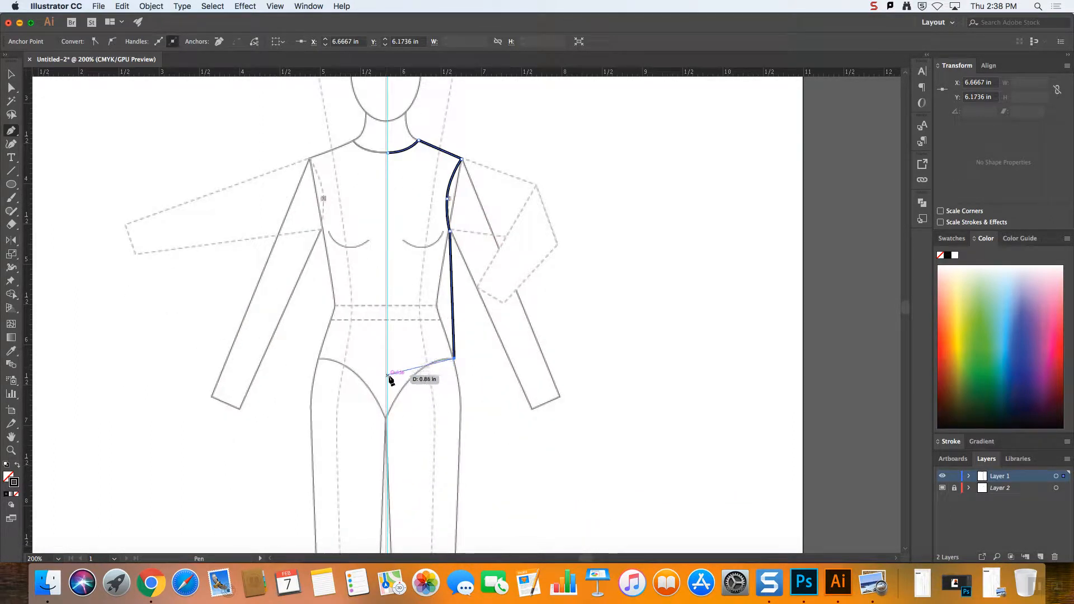
drag(388, 380, 357, 393)
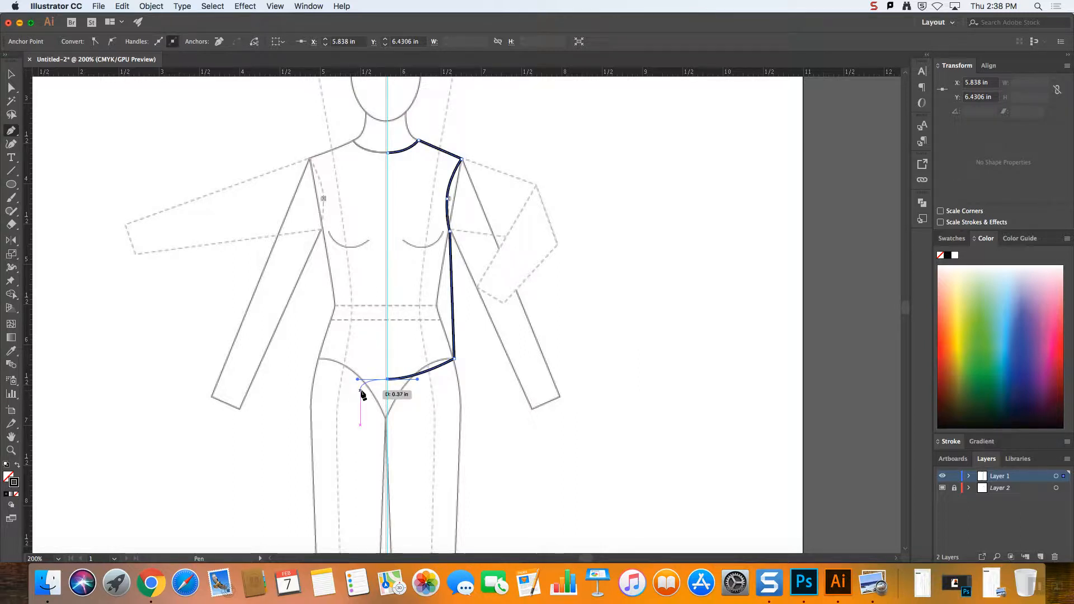
key(Escape)
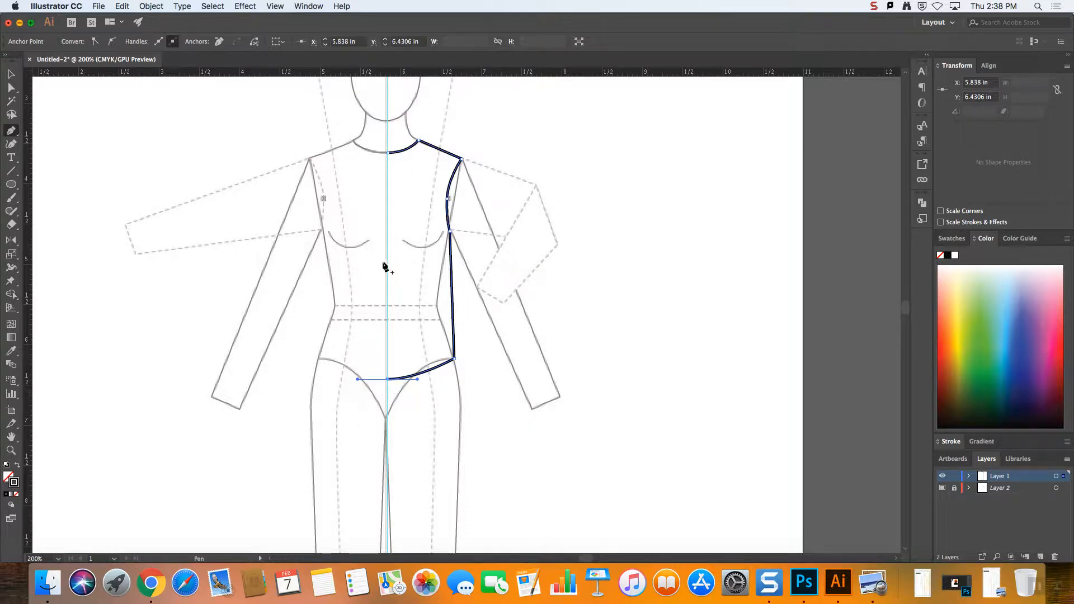
key(v)
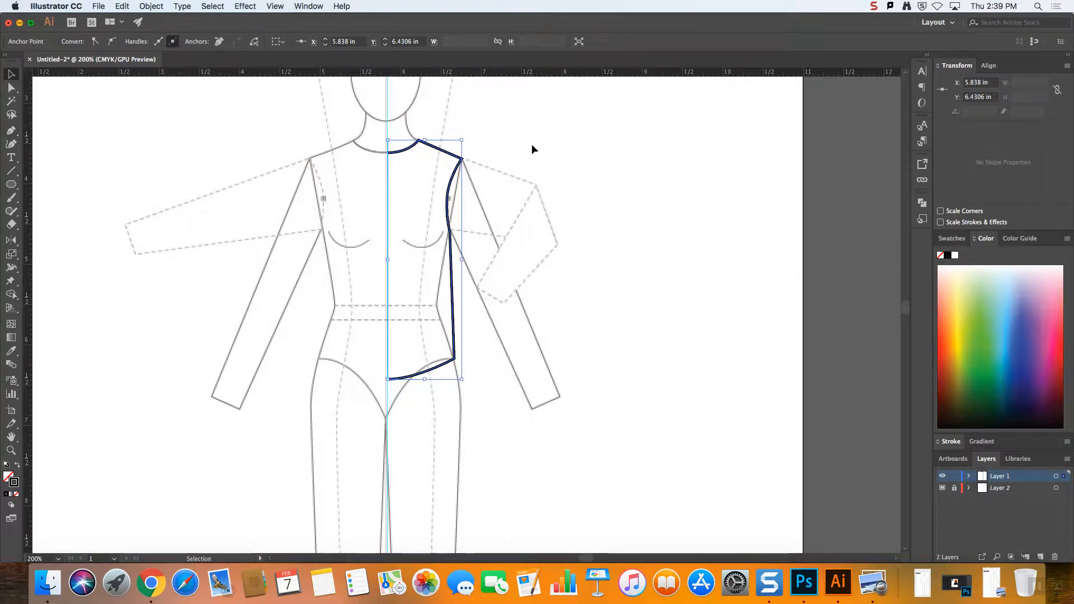
click(508, 165)
click(449, 225)
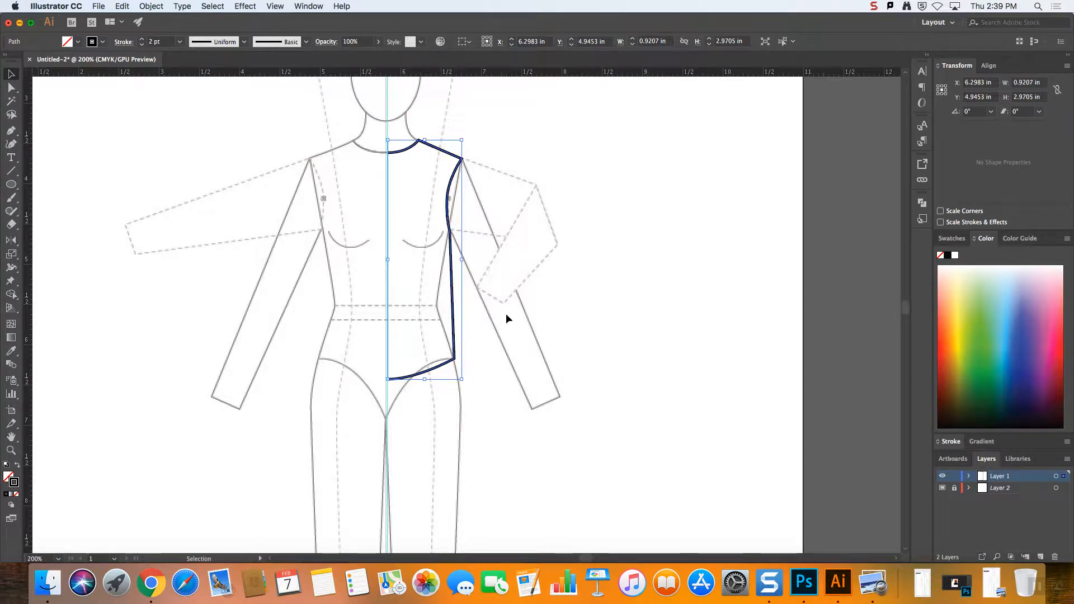
click(485, 190)
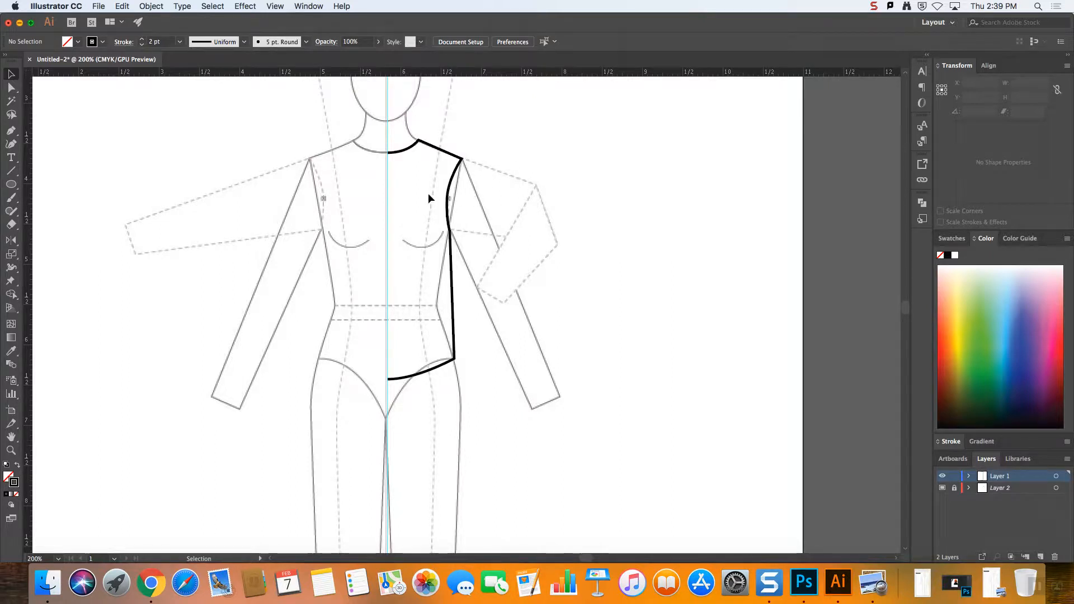
- Select the middle anchor point of the armhole curve with Direct Selection to examine its direction handles
click(11, 132)
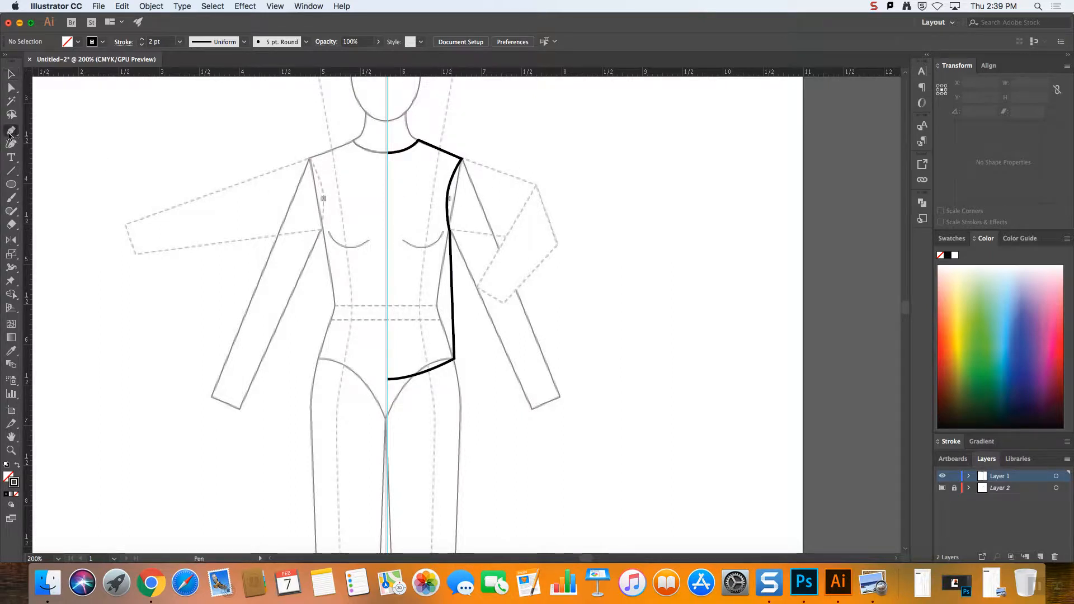
click(9, 89)
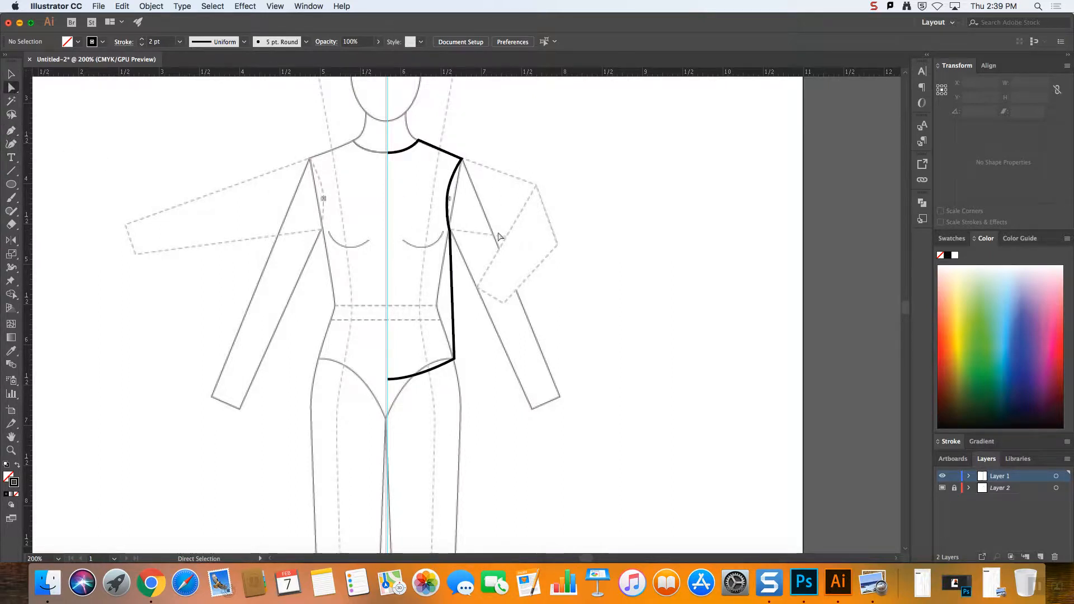
click(448, 200)
click(484, 197)
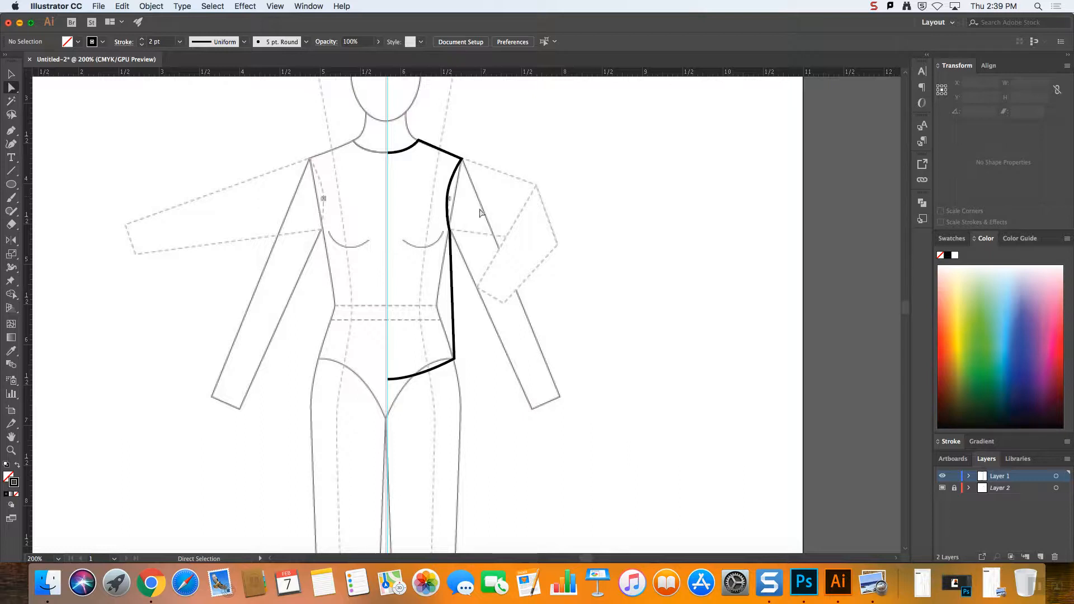
click(448, 200)
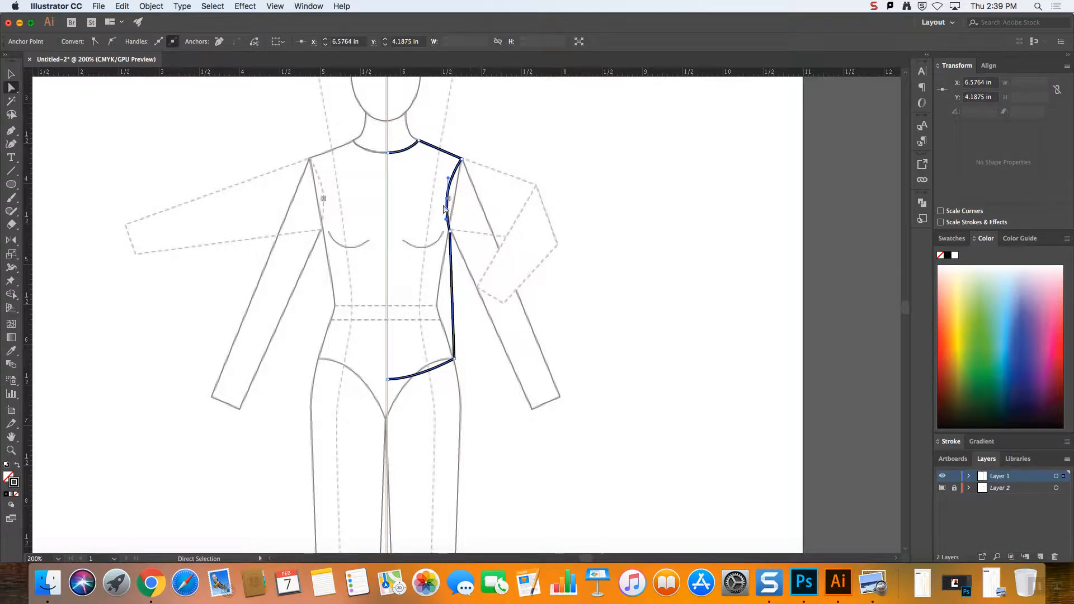
- Draw a closed rounded practice shape about 0.91 by 0.84 in with the Pen tool on the empty canvas beside the artboard
click(10, 132)
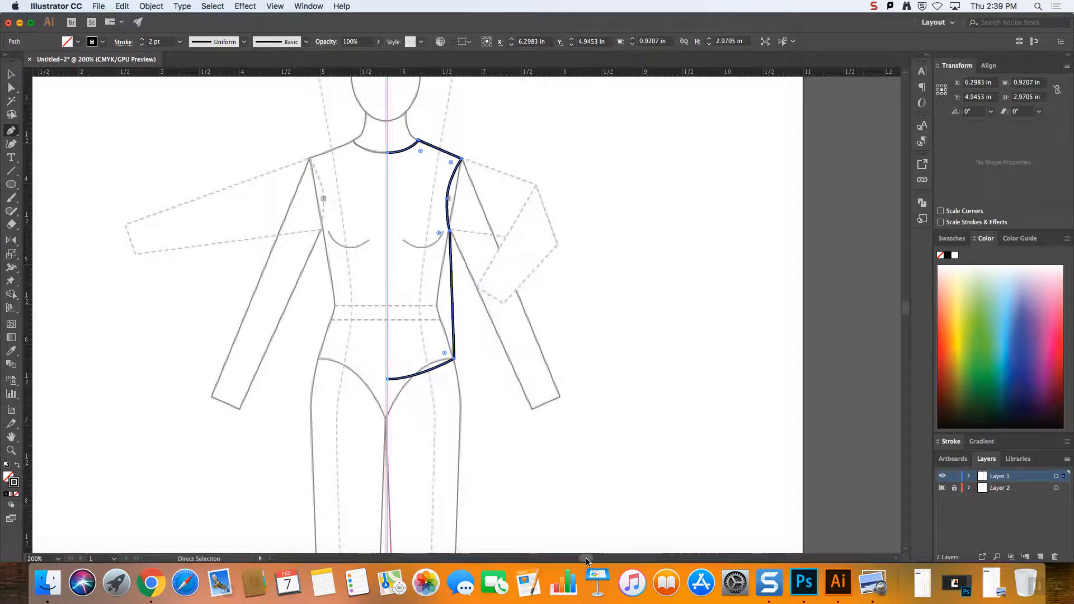
drag(586, 559, 603, 558)
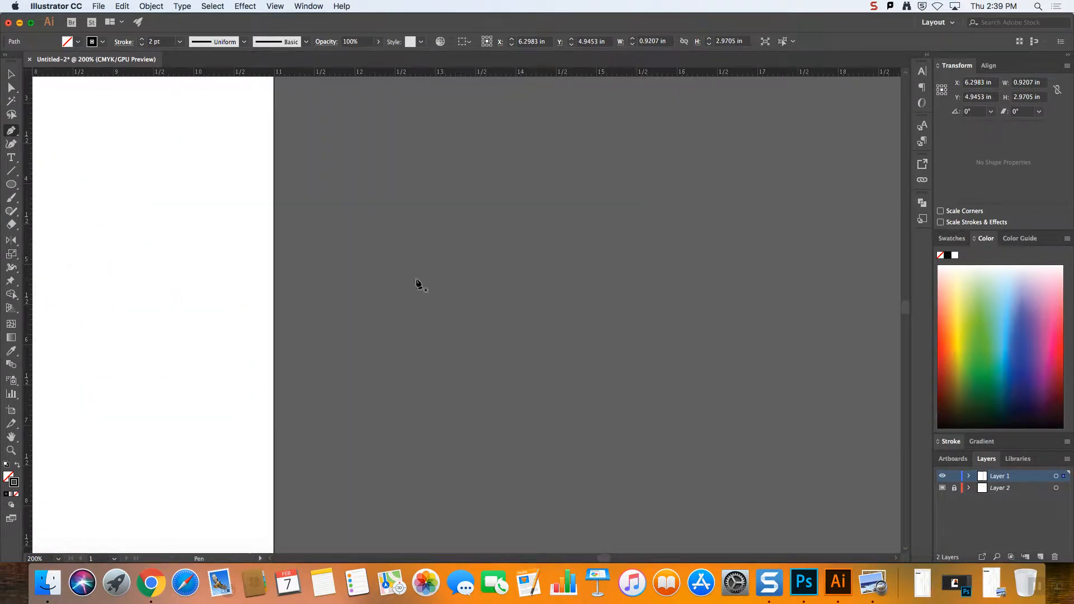
drag(400, 271, 456, 230)
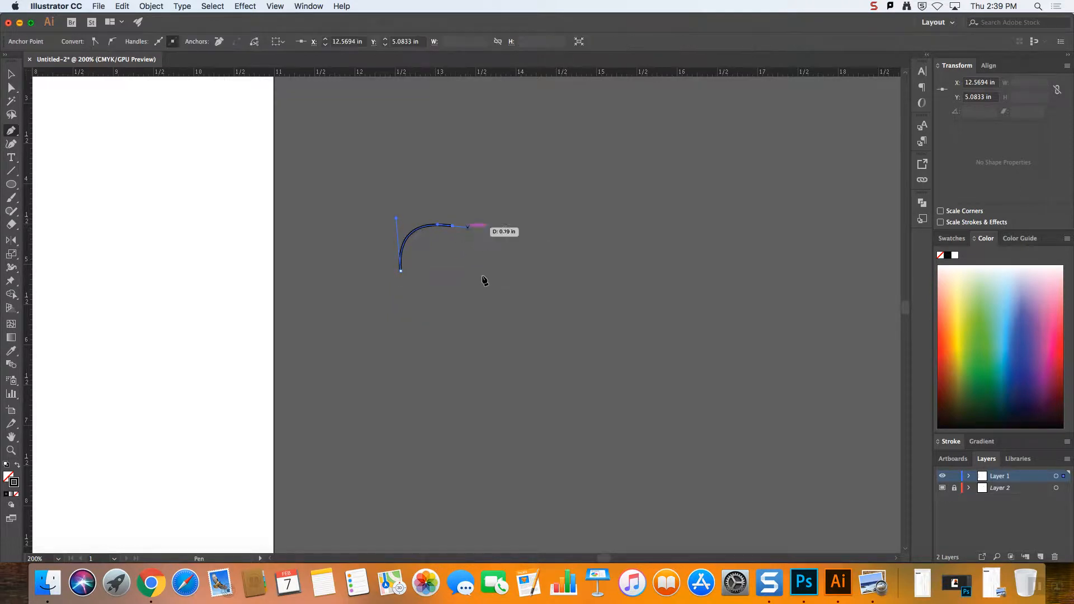
drag(472, 271, 399, 219)
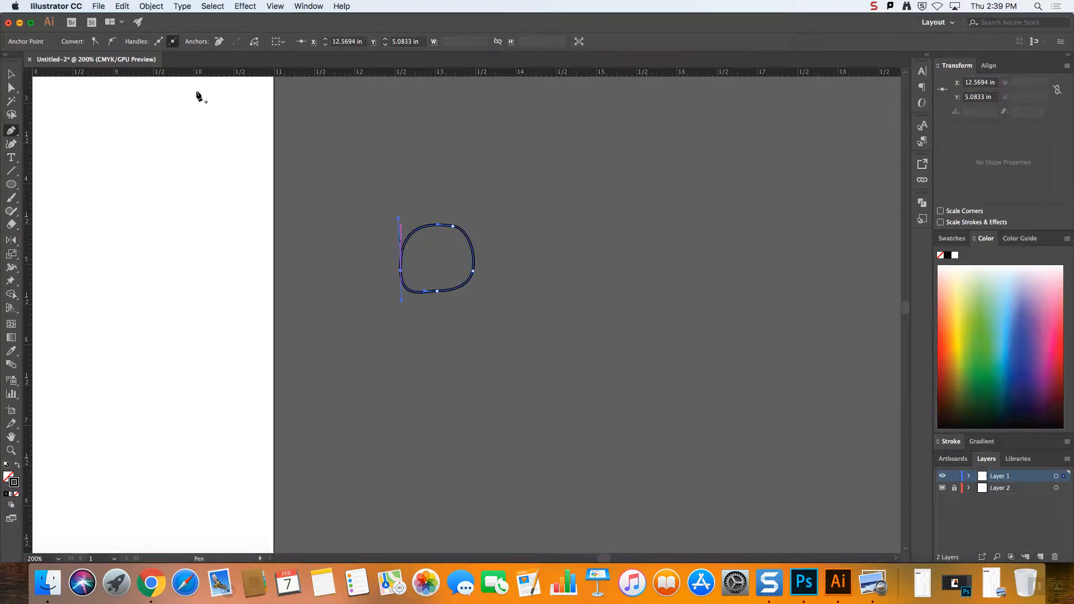
- Duplicate the whole rounded shape with the Selection tool, placing the copy at about X 14.43 in, Y 4.73 in, and deselect it
click(12, 74)
click(381, 136)
click(469, 242)
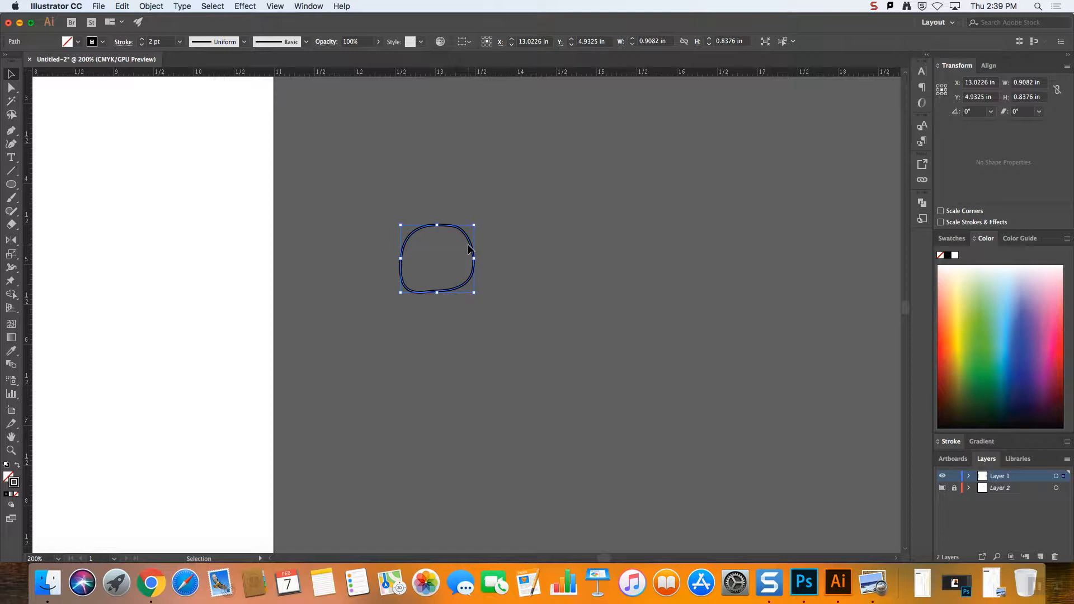
drag(469, 248, 592, 243)
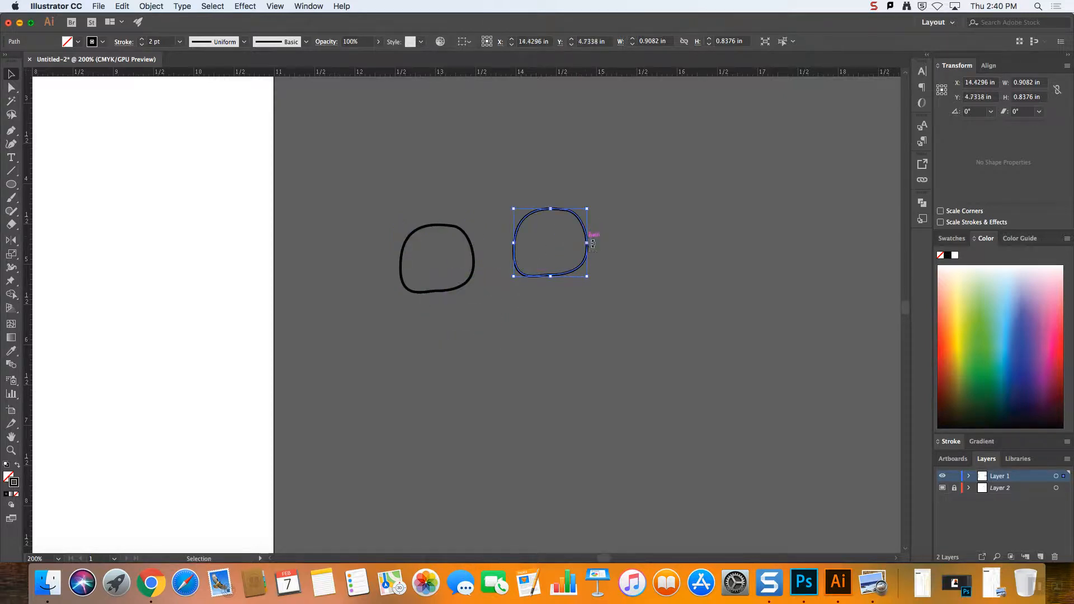
click(48, 95)
- Copy only the curve through the original shape's right anchor point with Direct Selection, paste it, and select its middle anchor
click(11, 88)
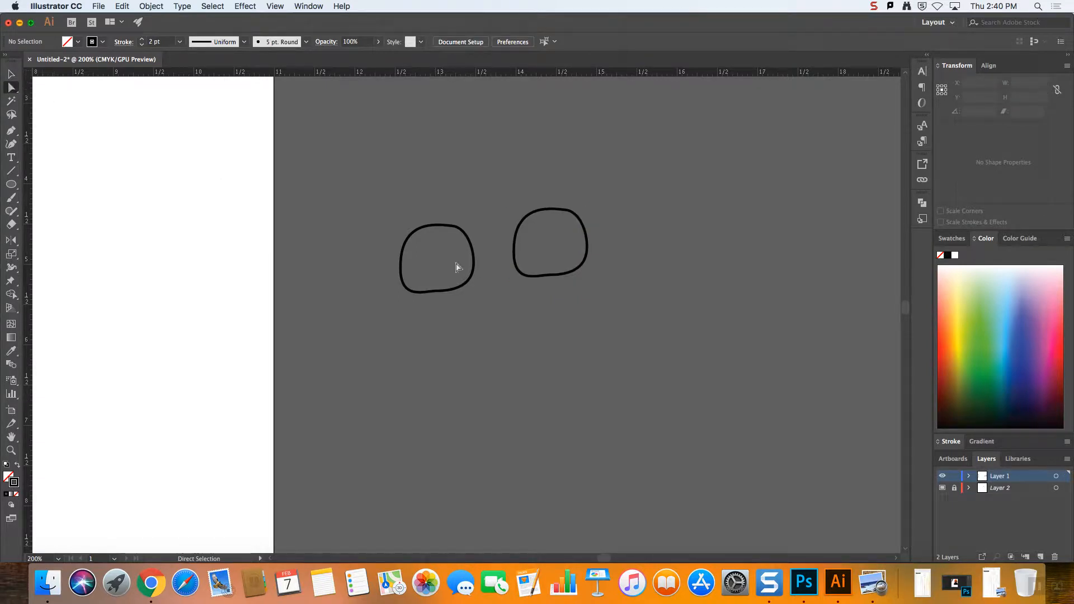
click(473, 271)
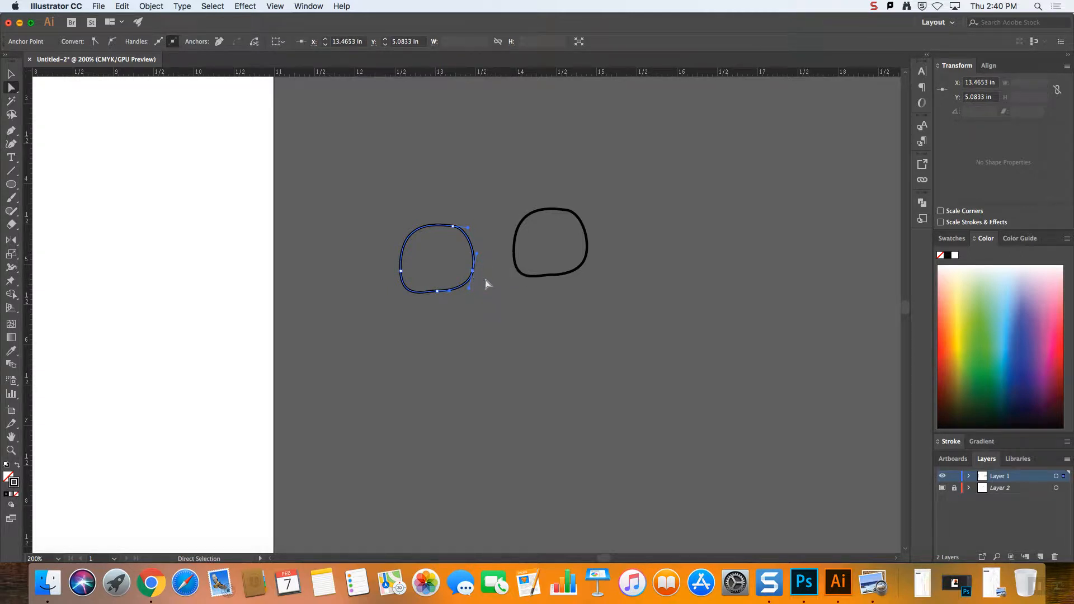
key(super+c)
key(super+v)
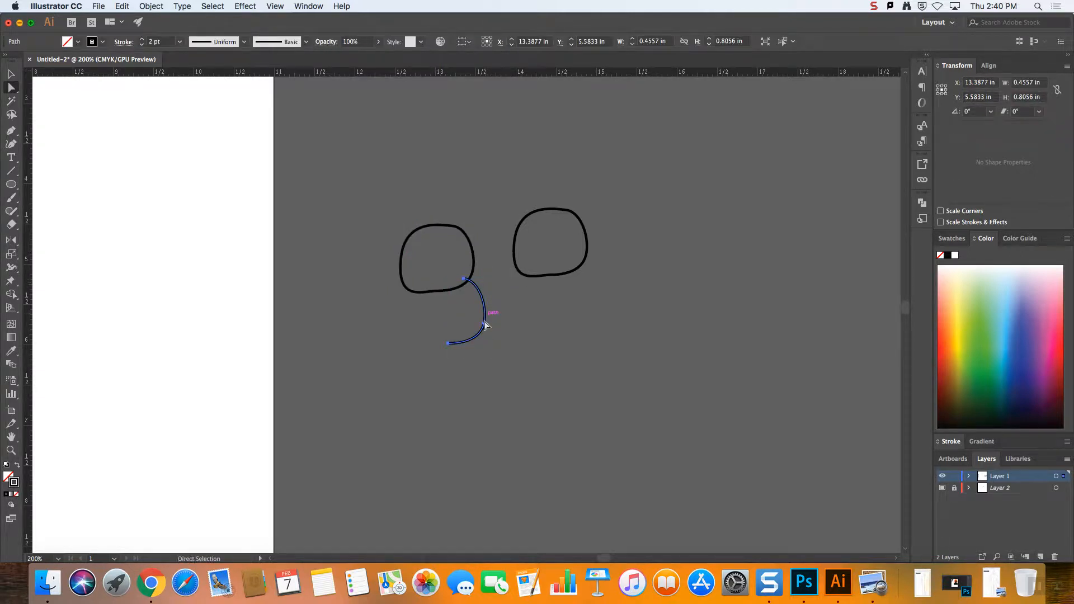
click(485, 325)
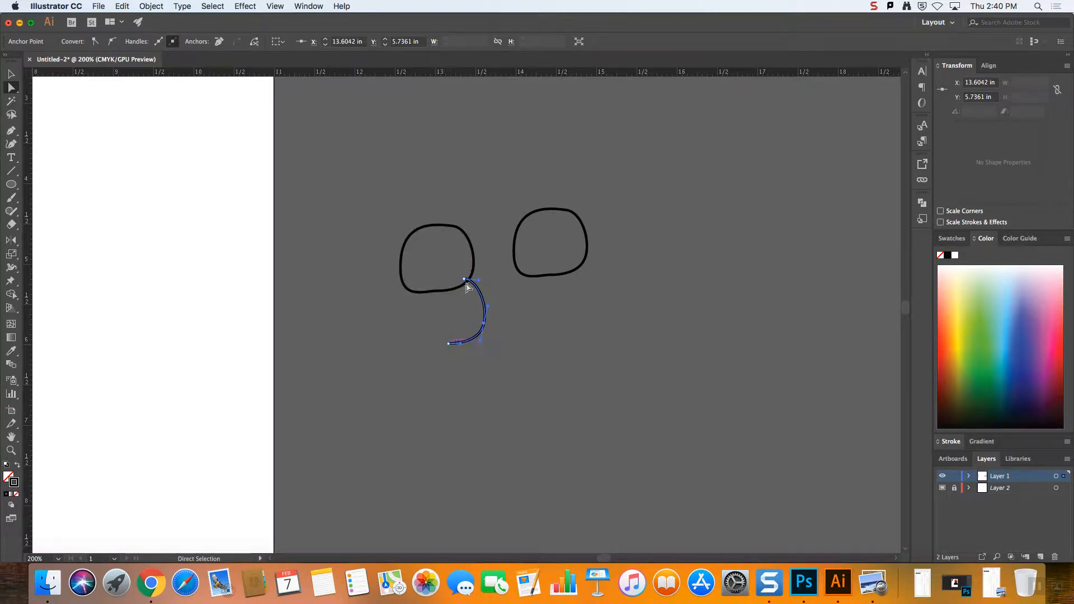
- Duplicate only the lower-left segment of the original rounded shape, placing the copy just below it
click(418, 291)
click(419, 294)
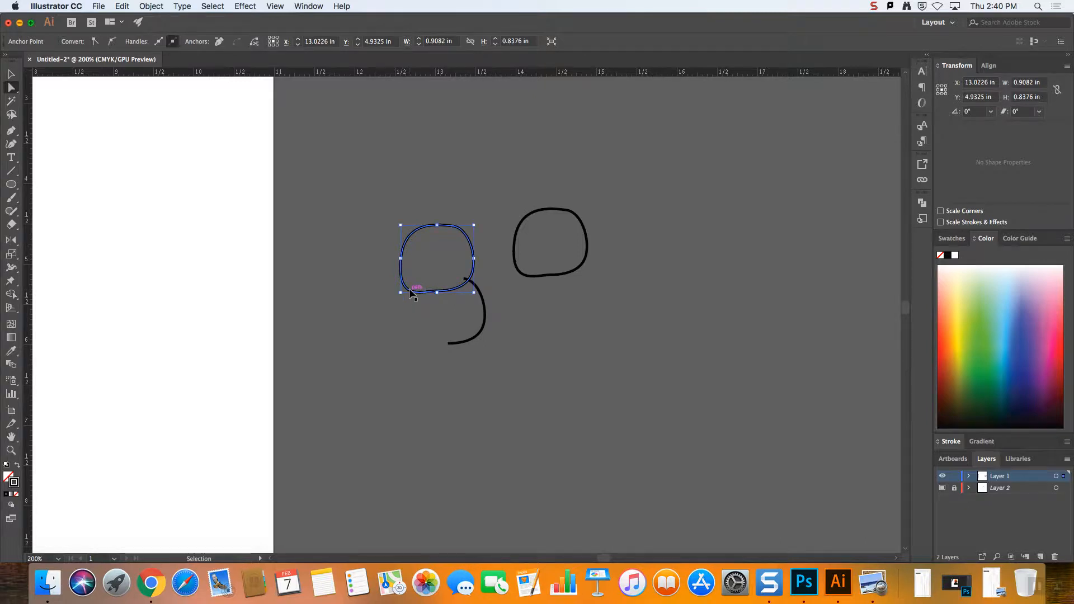
scroll(410, 292, up, 3)
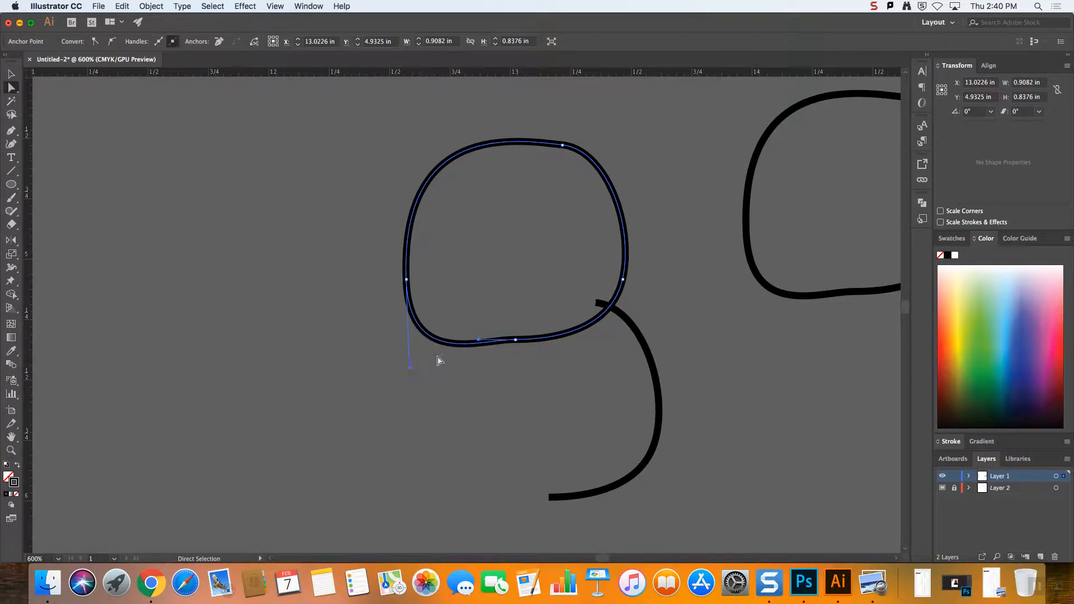
key(v)
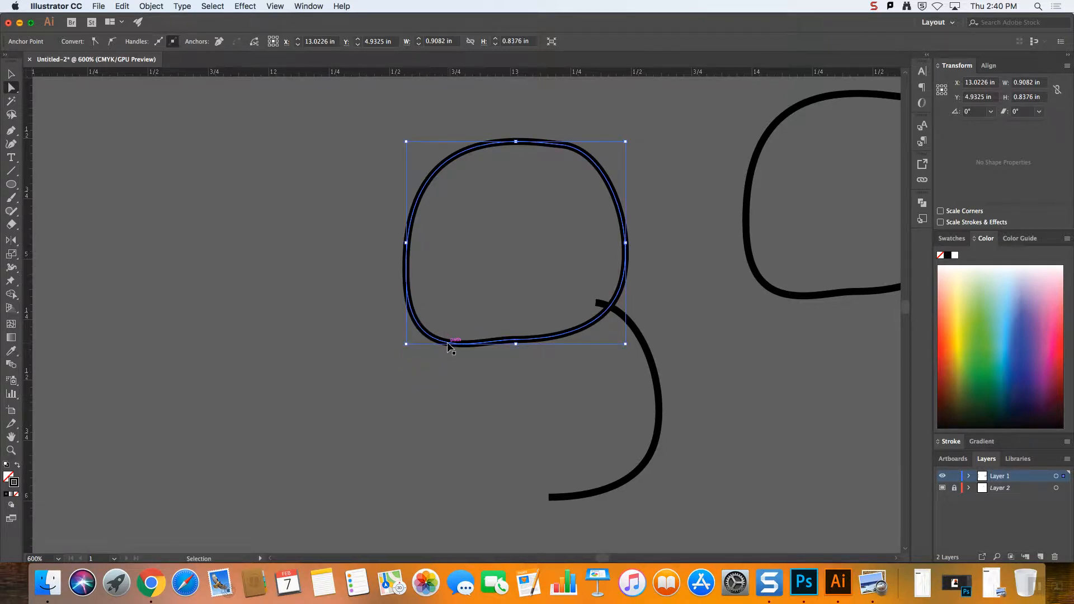
drag(449, 347, 459, 379)
key(a)
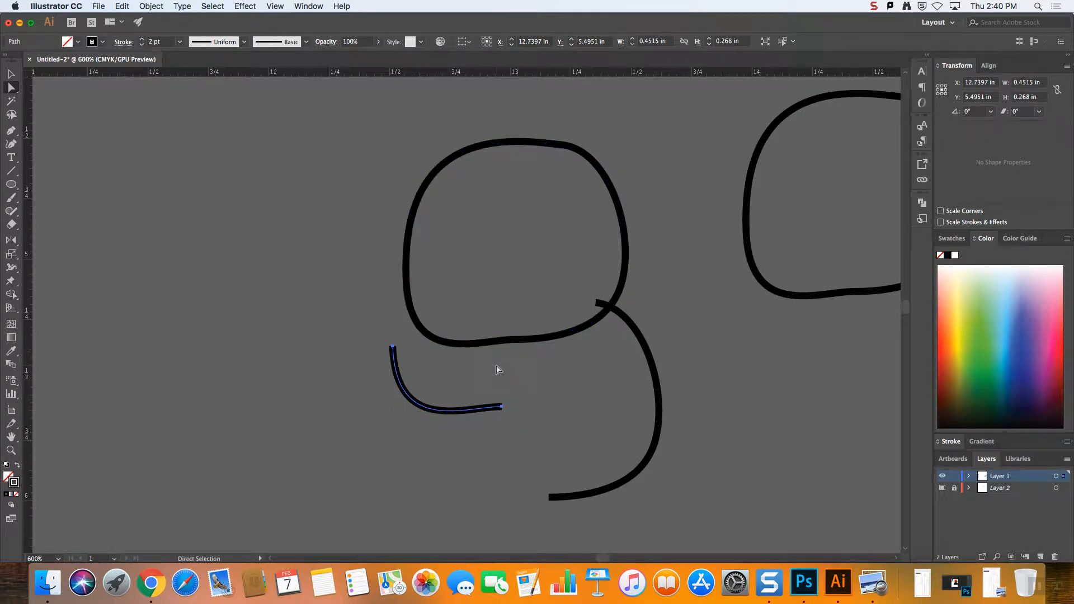
- Delete all the practice shapes and copied curves beside the artboard
key(super+1)
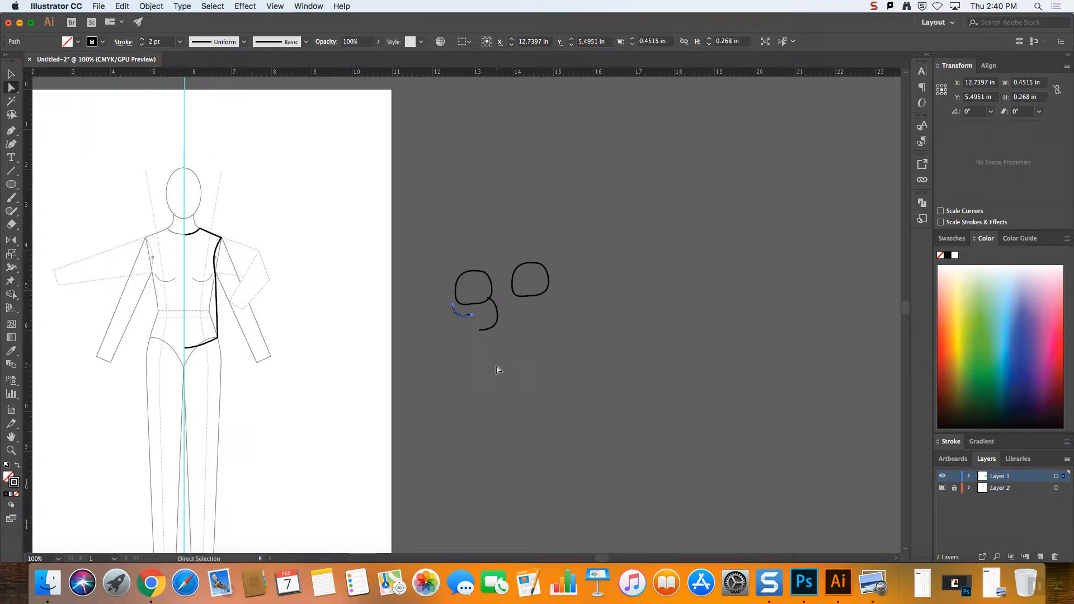
drag(605, 558, 589, 559)
key(super+equal)
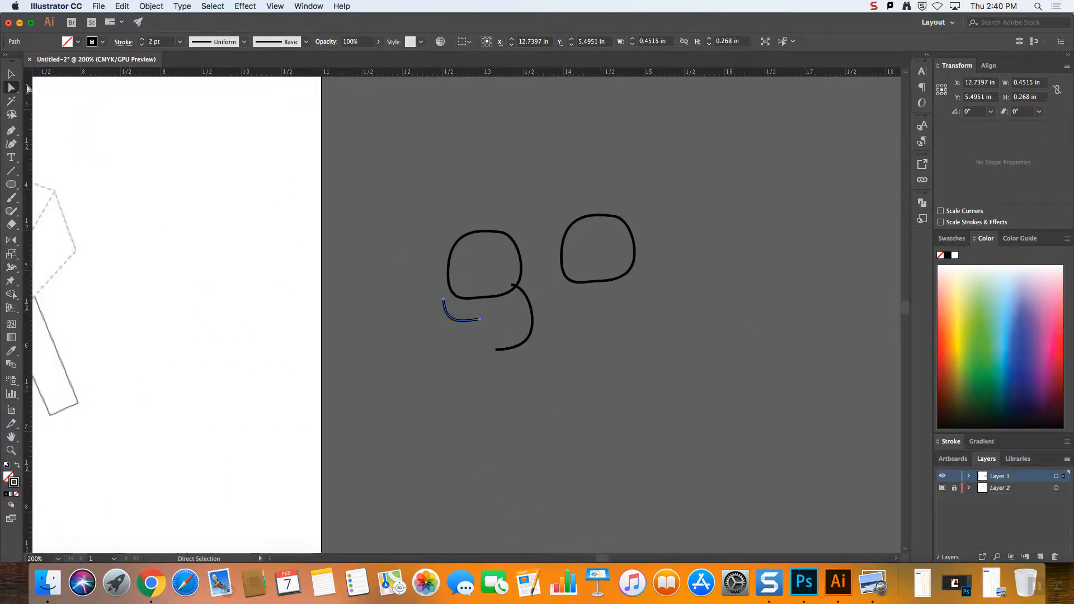
click(11, 74)
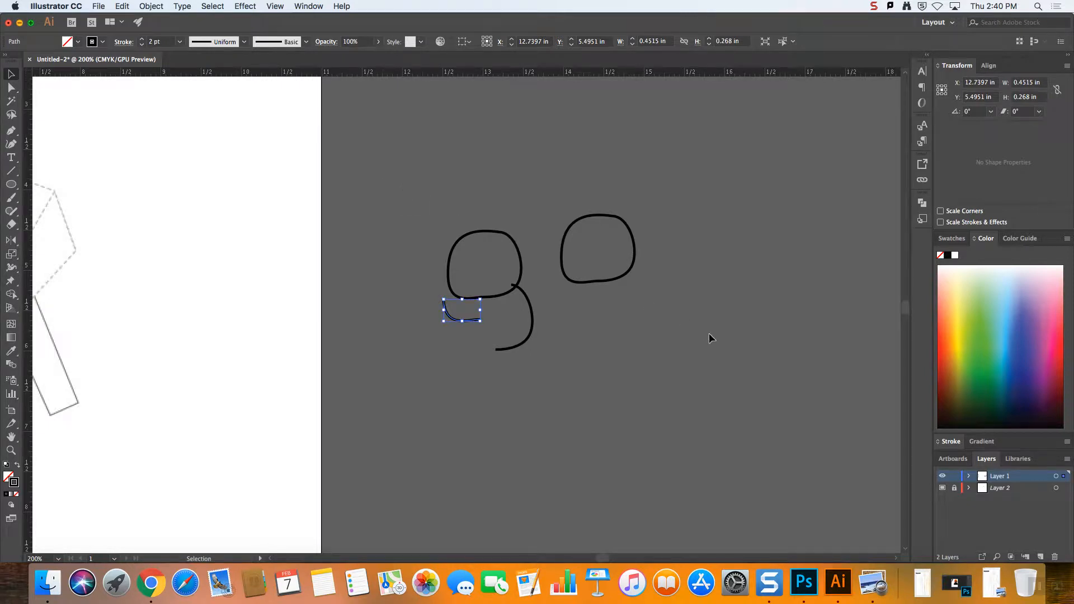
key(super+a)
key(Delete)
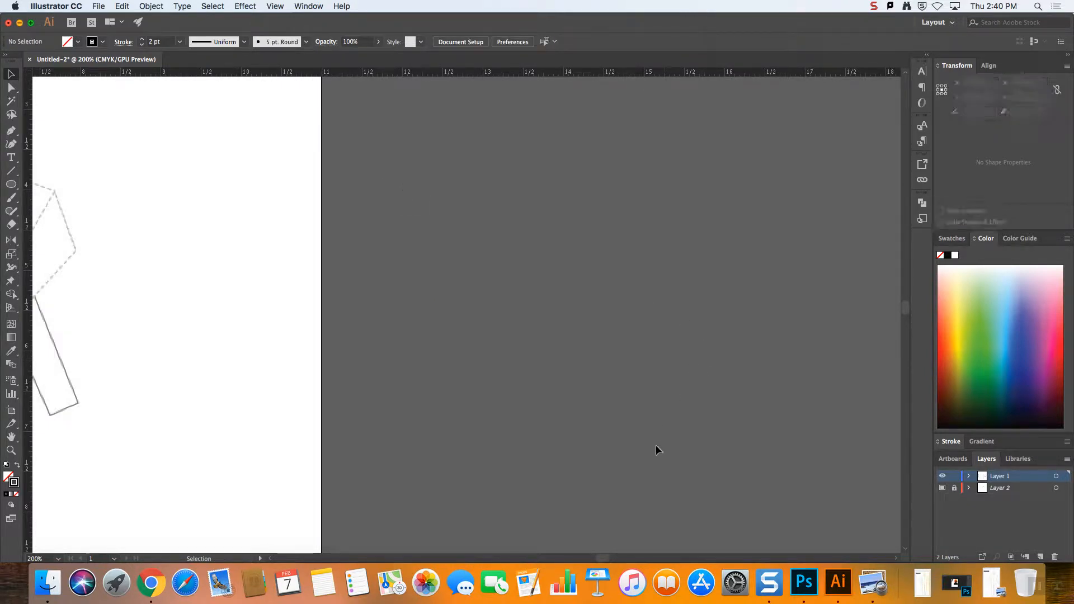
- Copy the top's armhole curve by its middle anchor with Direct Selection, paste a trial copy, and delete that copy
drag(603, 558, 589, 558)
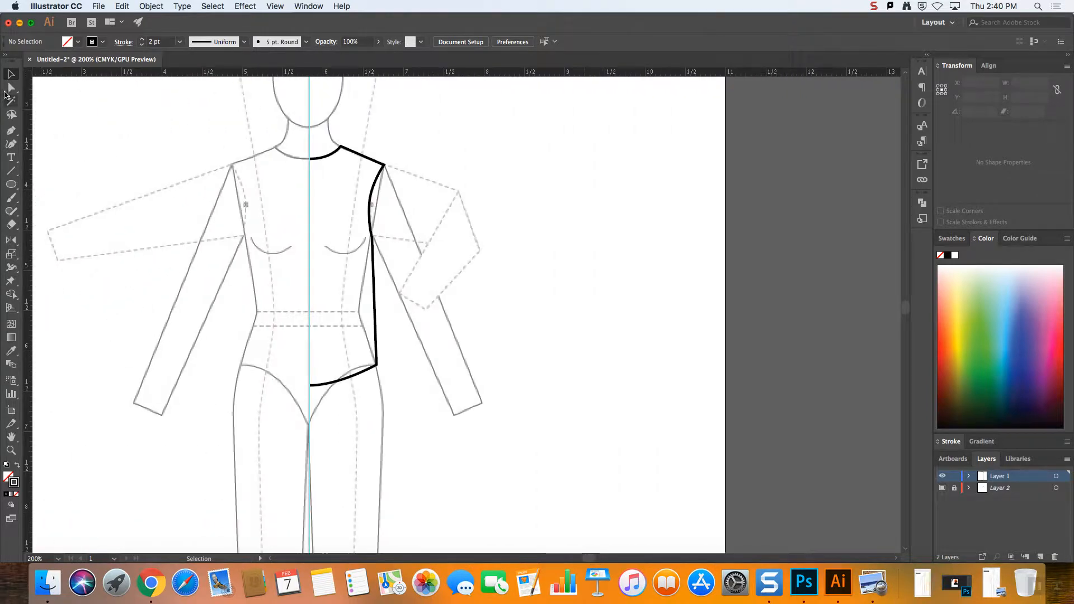
key(a)
click(370, 207)
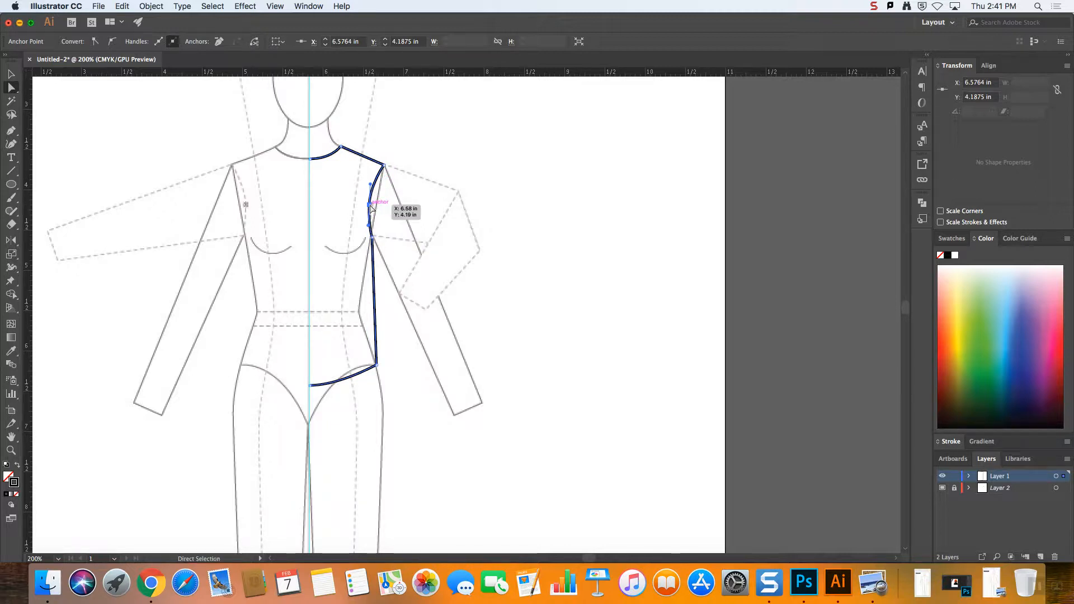
key(super)
key(super+v)
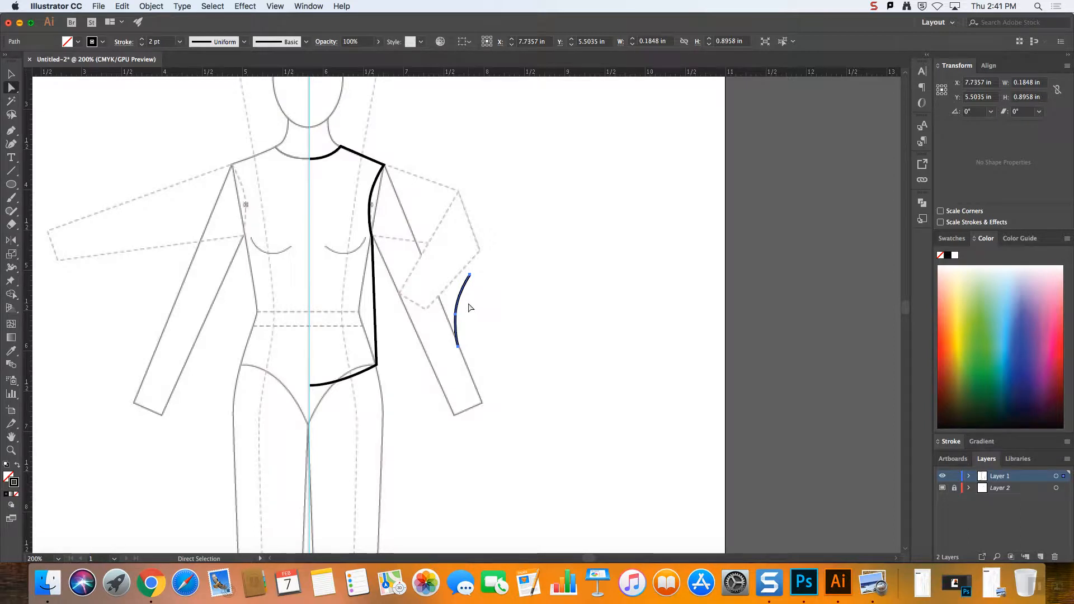
key(Delete)
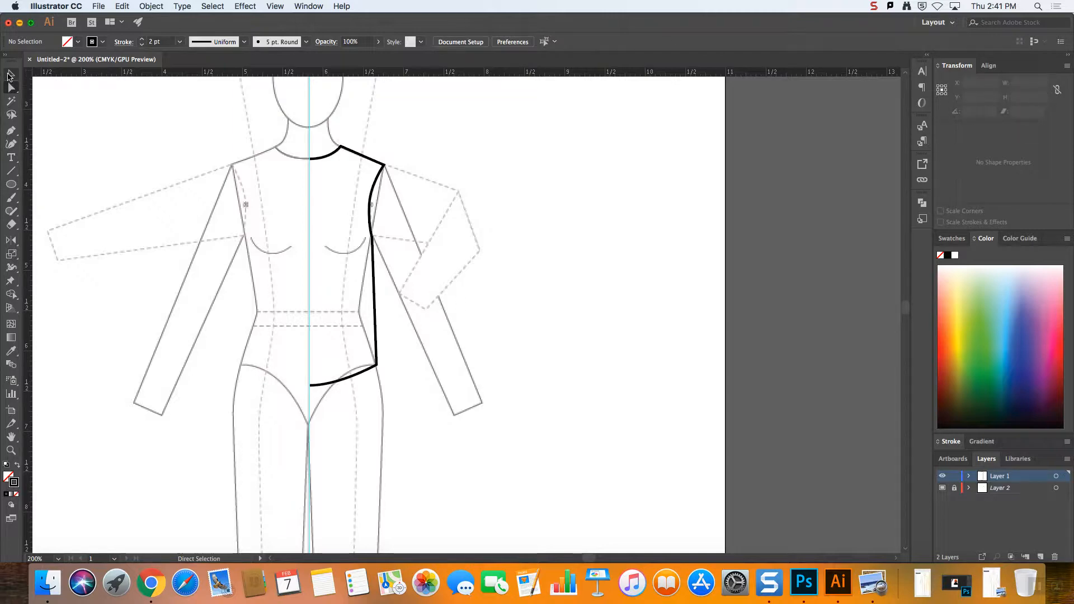
- Paste the armhole curve in place over the original, give the copy a magenta-pink stroke, and deselect it
click(122, 6)
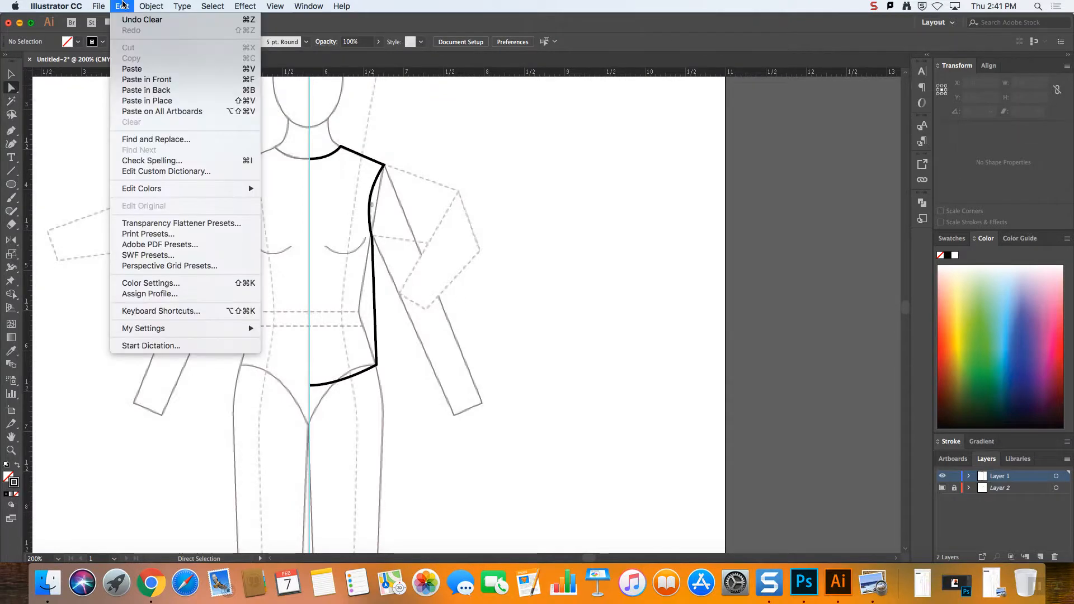
click(159, 101)
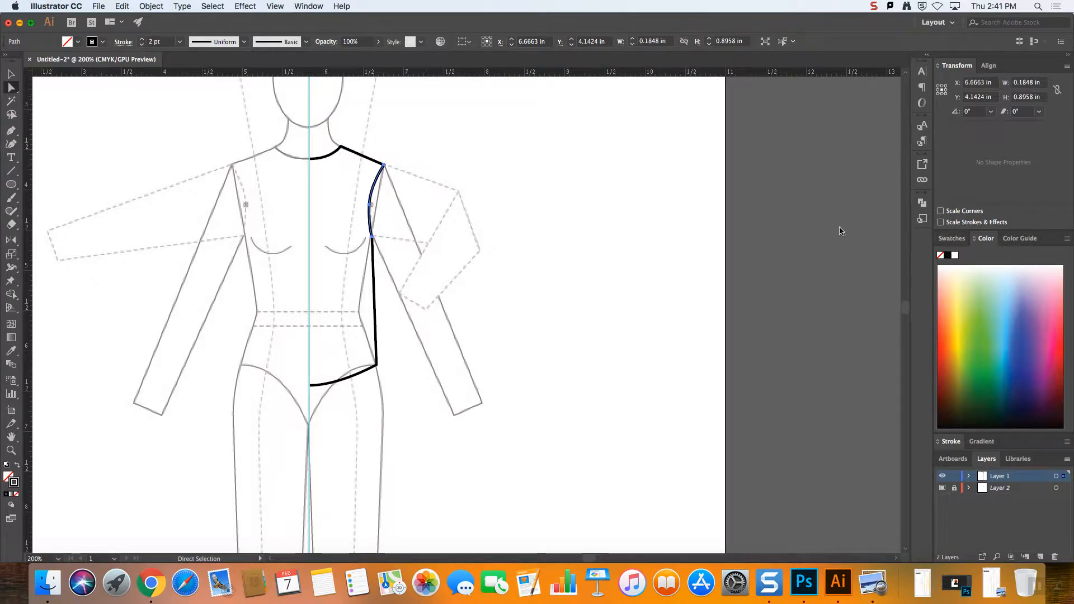
click(102, 41)
click(79, 62)
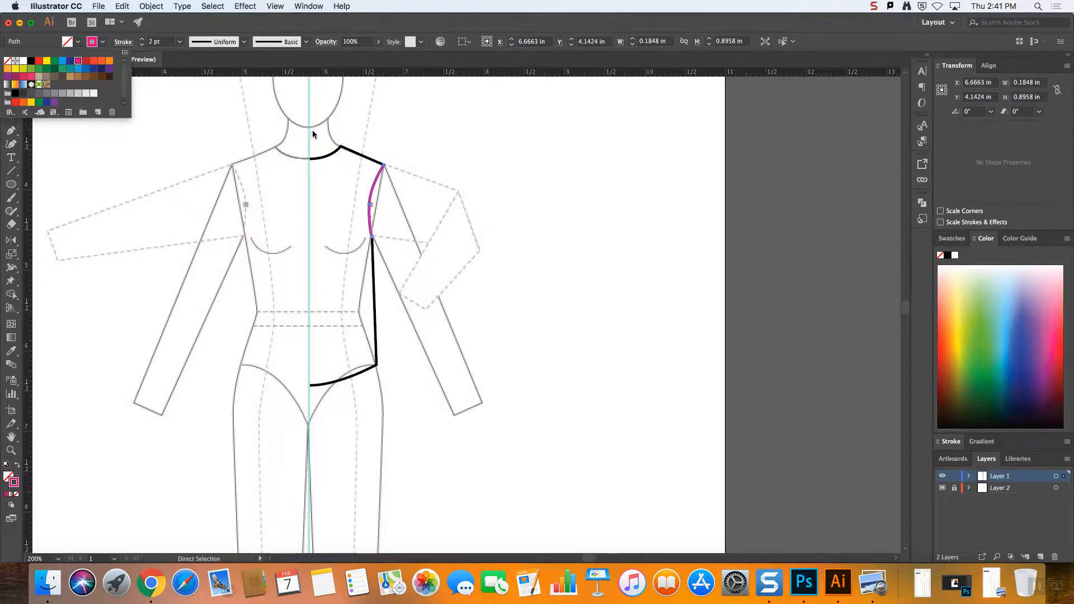
click(499, 224)
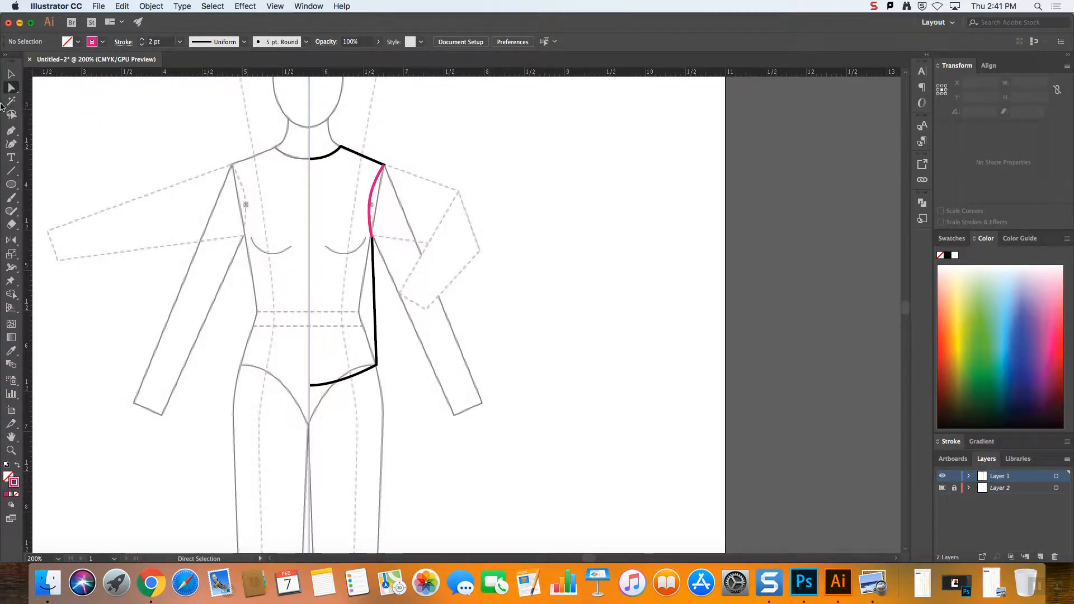
- Continue the pink curve with the Pen tool along the lowered arm and across the cuff, closing a sleeve about 1.42 by 3.11 in
click(10, 130)
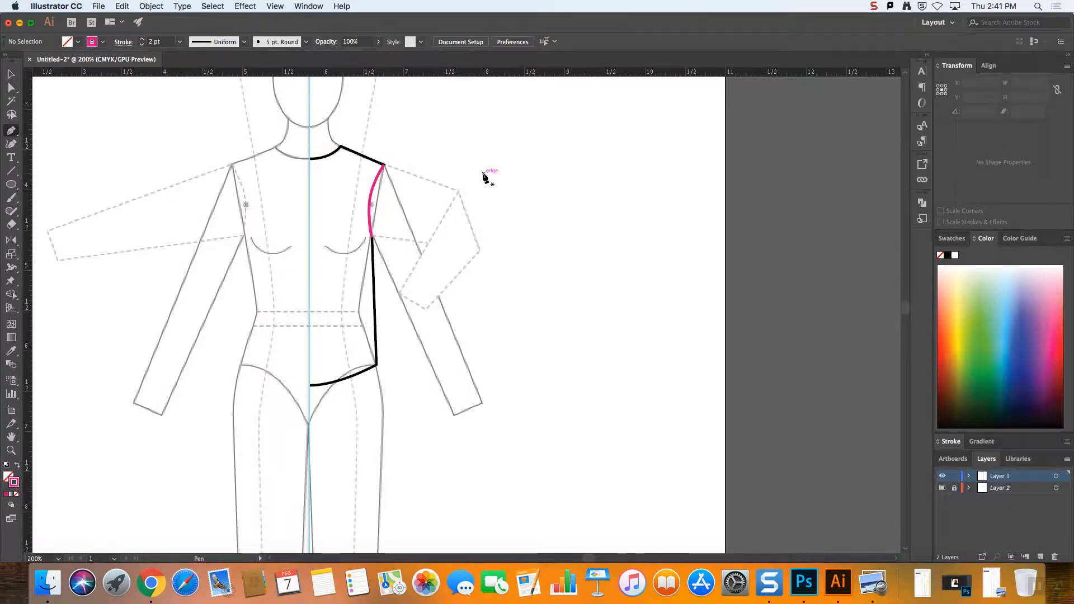
click(386, 165)
click(386, 167)
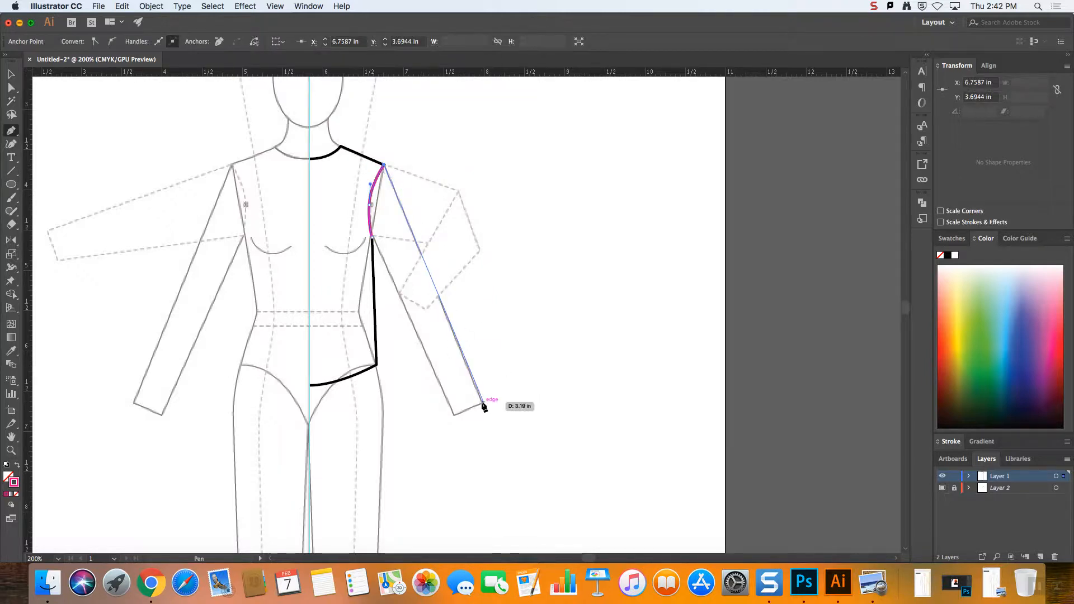
click(482, 401)
click(452, 415)
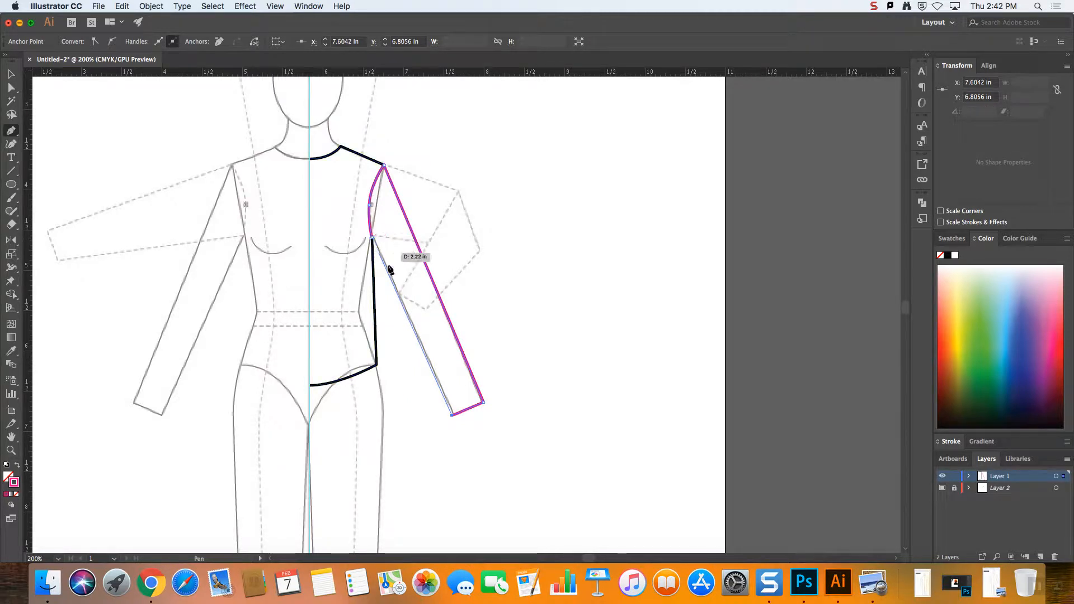
click(373, 240)
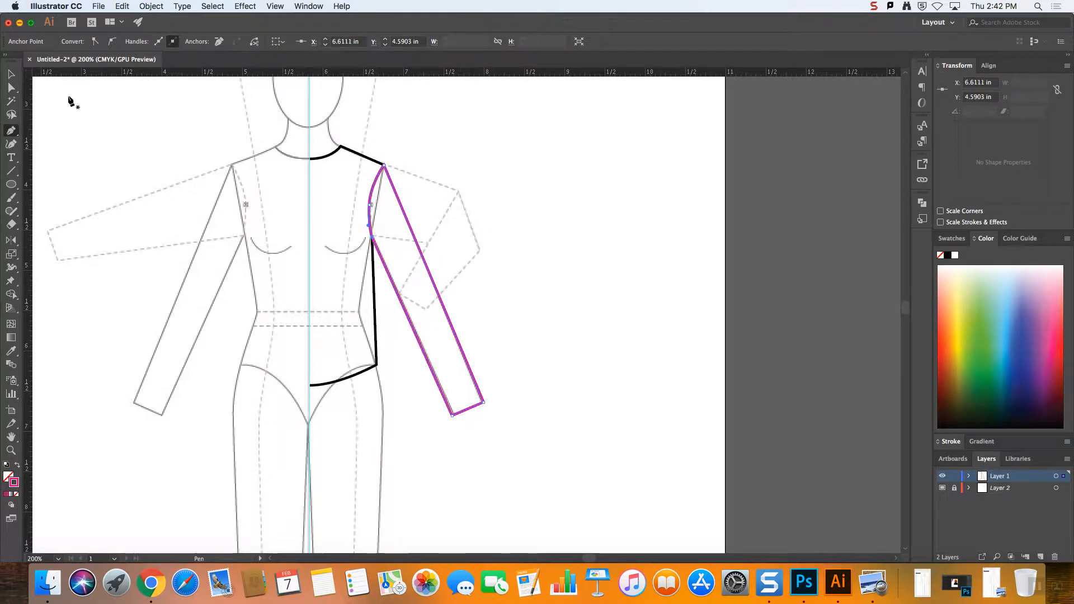
click(11, 74)
click(560, 267)
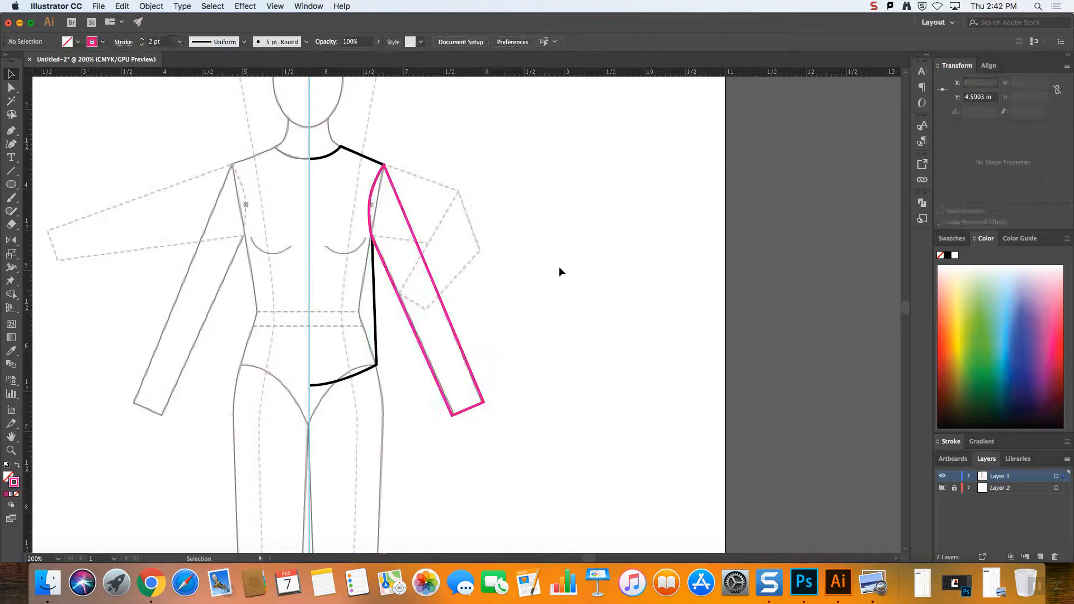
- Try a green stroke on the top's half-body outline and undo the colour change
click(428, 268)
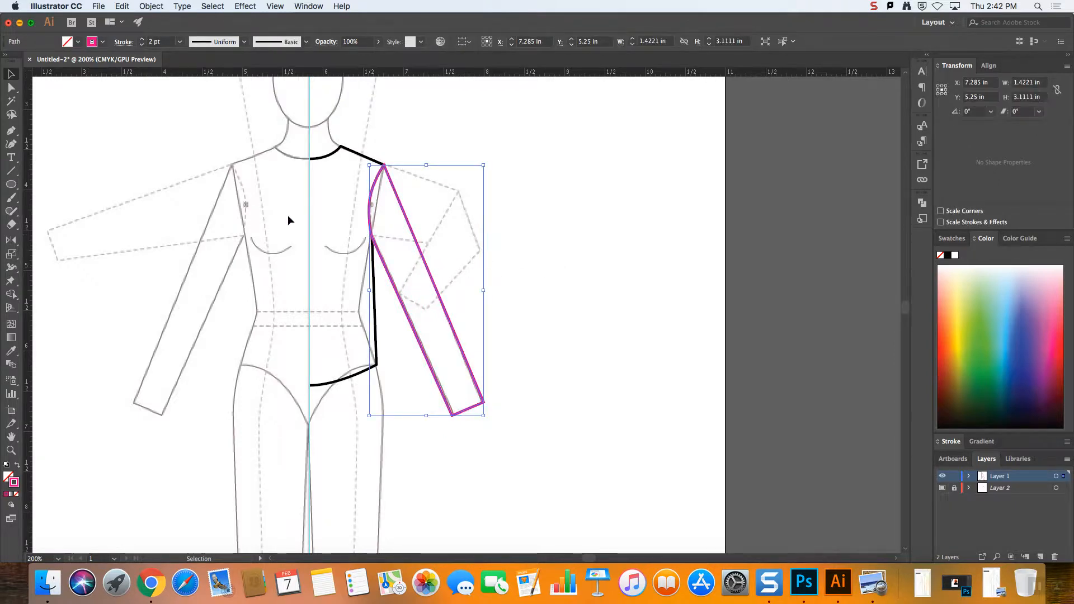
click(361, 153)
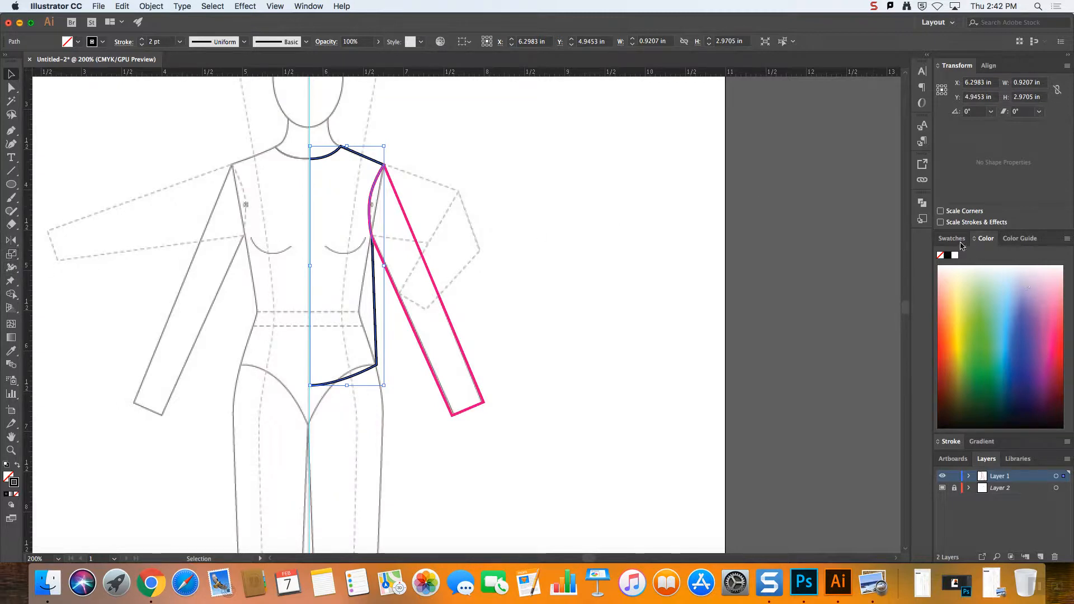
click(981, 323)
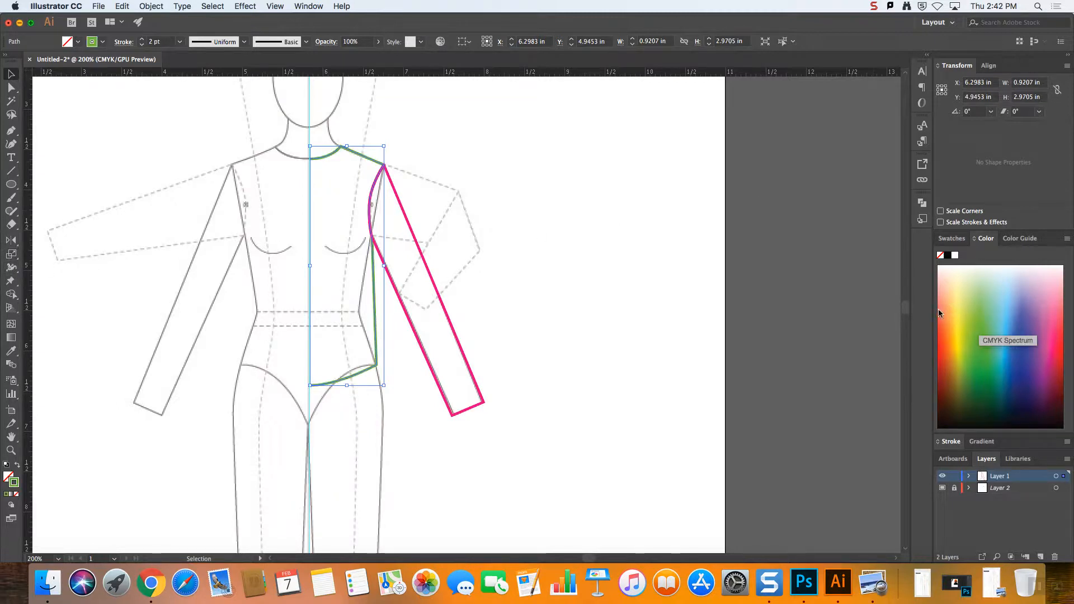
key(super+z)
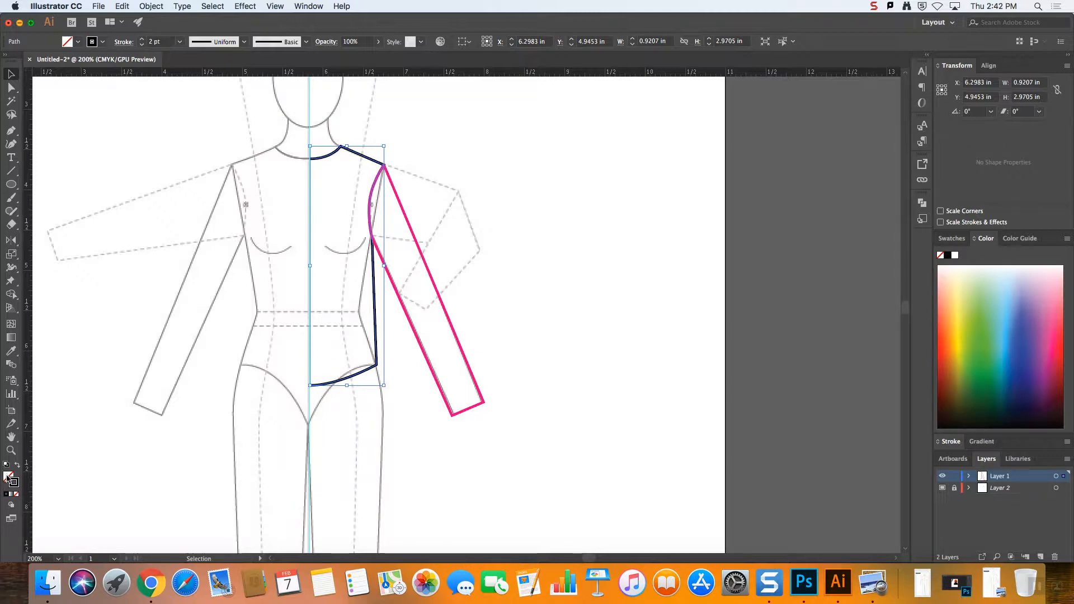
- Fill the top's half-body shape with green and move the pink outlined sleeve off the figure into the blank area beside it
click(990, 340)
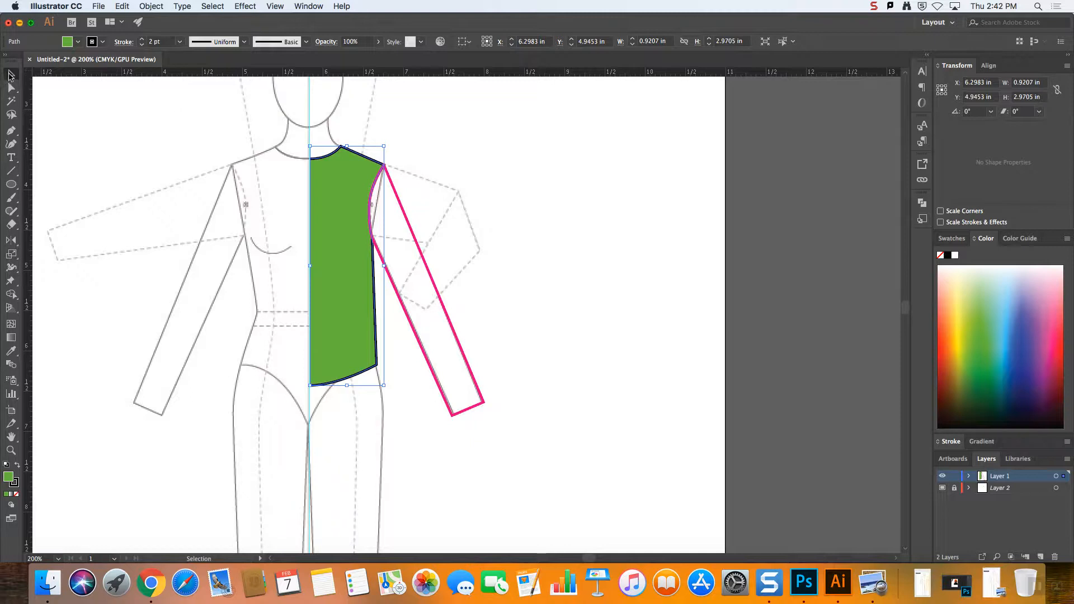
click(445, 257)
drag(428, 270, 583, 240)
click(478, 166)
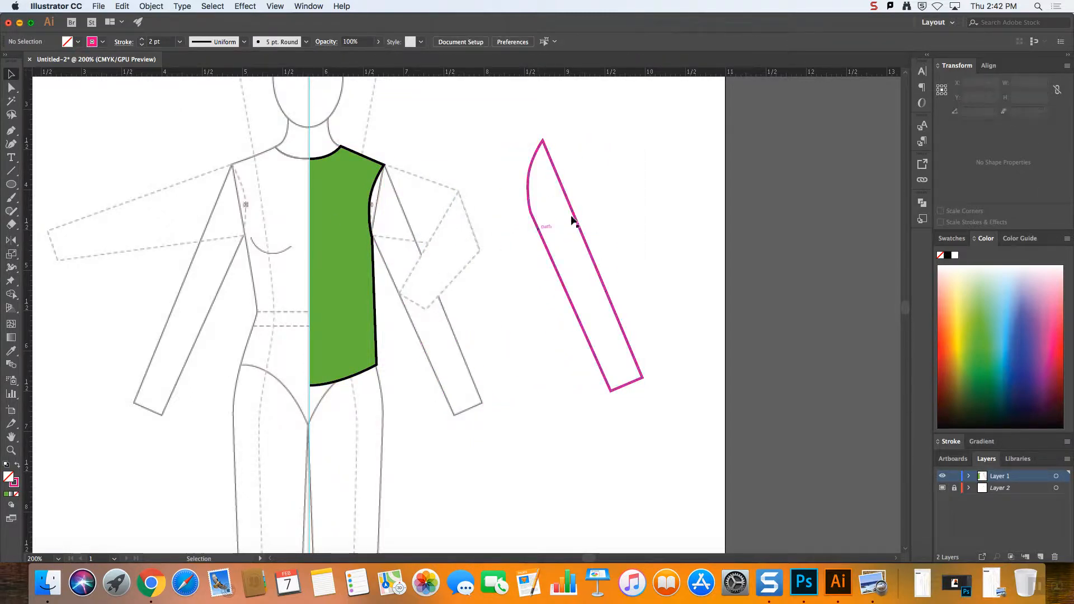
- Try a straight-edged sleeve with the Pen tool from shoulder point to cuff to underarm, about 1.35 by 3.10 in, leaving the armhole side open
click(11, 130)
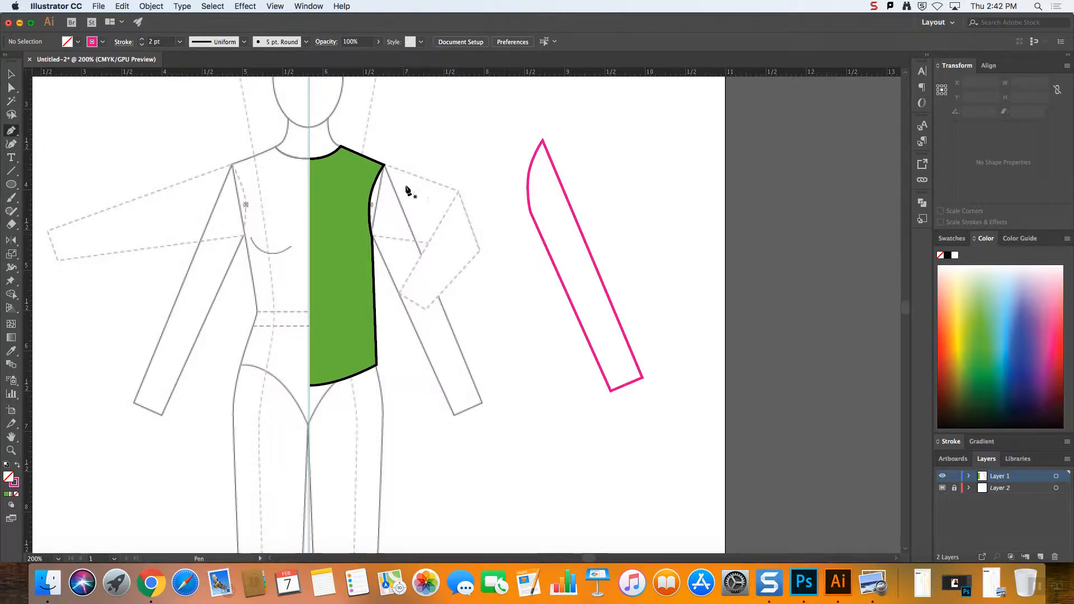
click(384, 166)
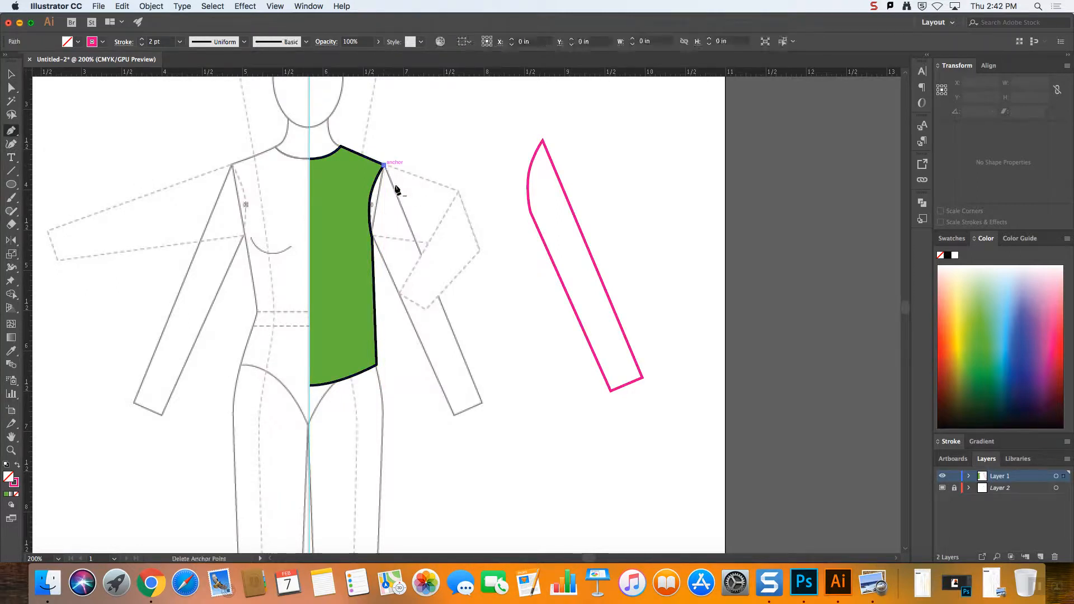
click(482, 403)
click(453, 414)
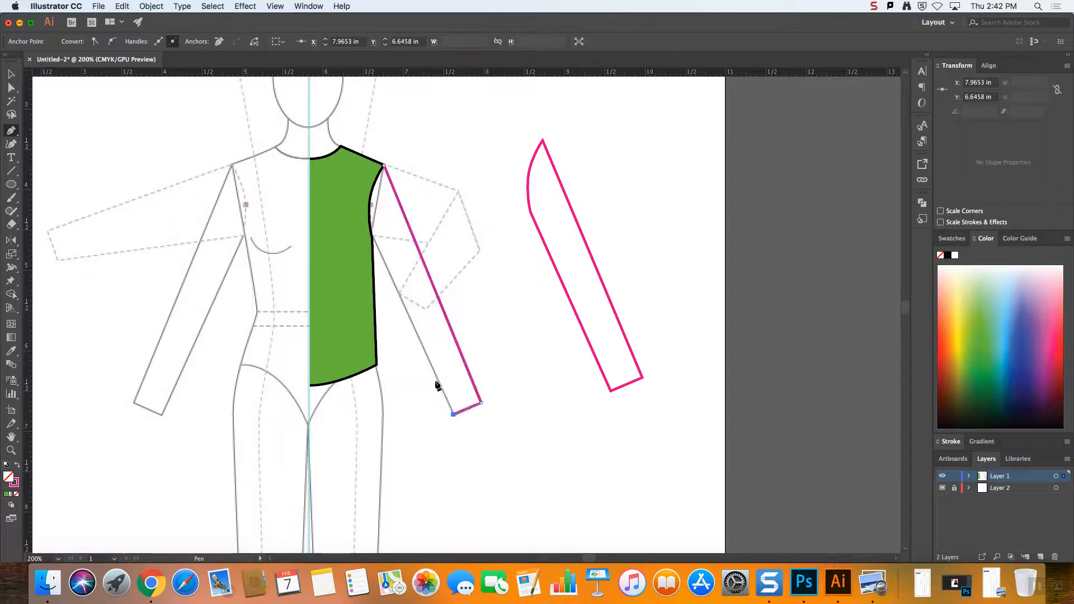
click(372, 238)
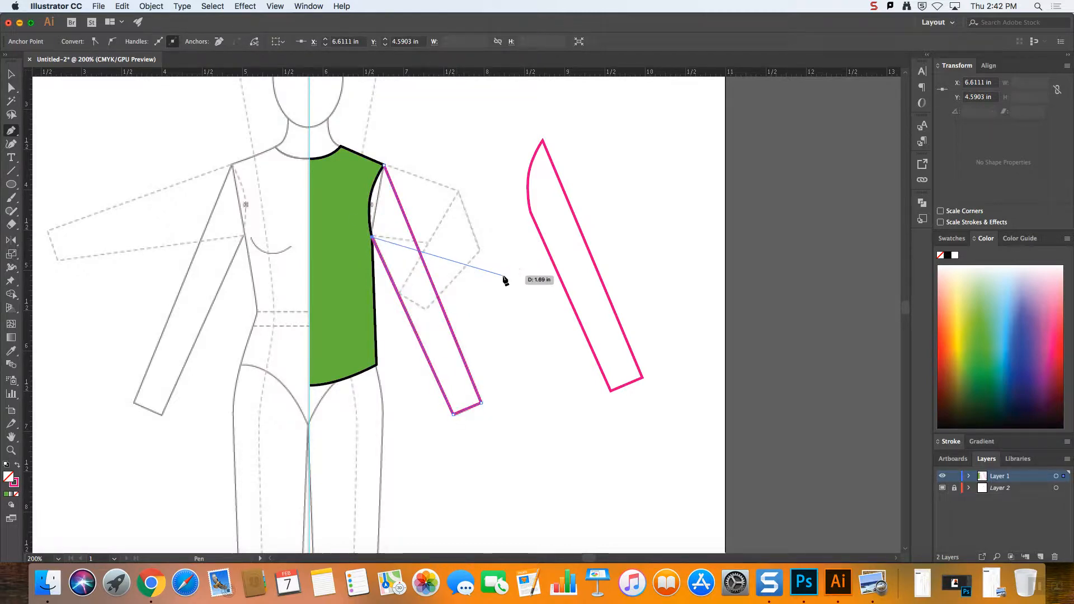
key(Escape)
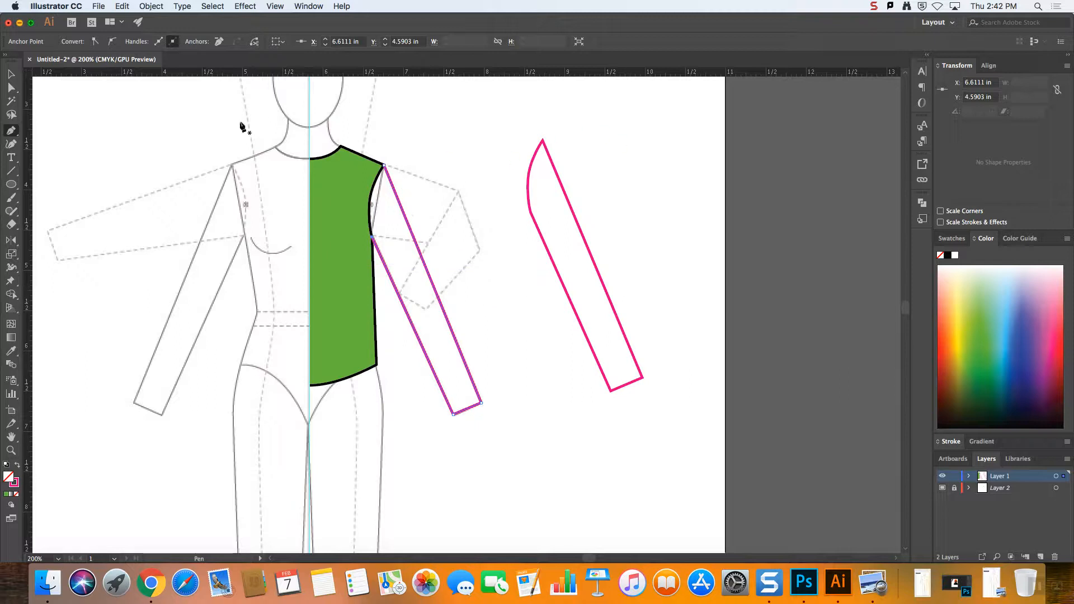
click(11, 74)
click(463, 176)
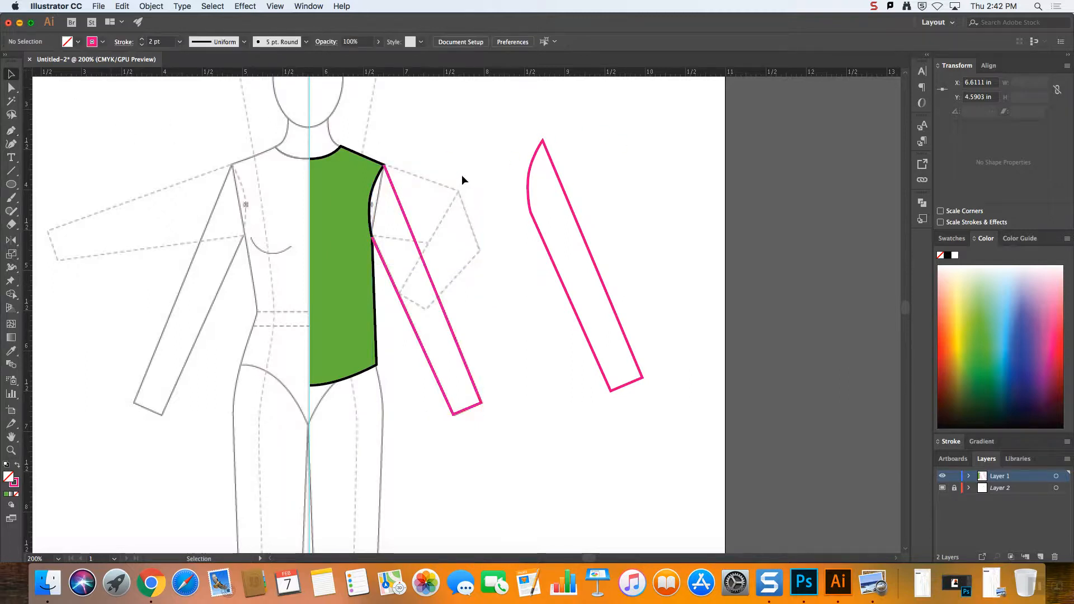
- Try a light blue and a green fill on the straight-edged trial sleeve, and deselect it
click(448, 317)
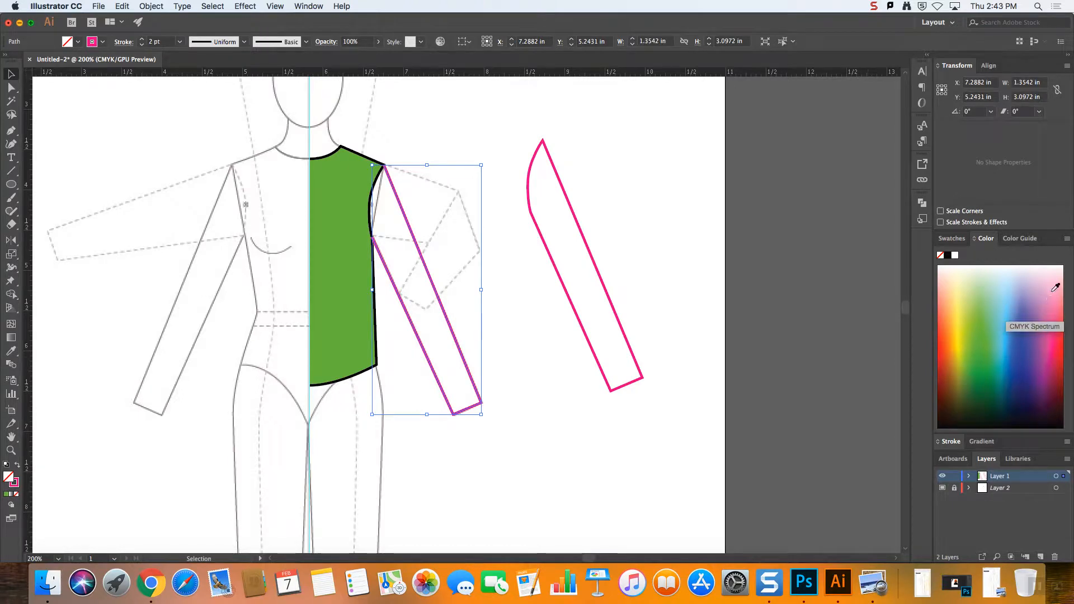
click(1007, 284)
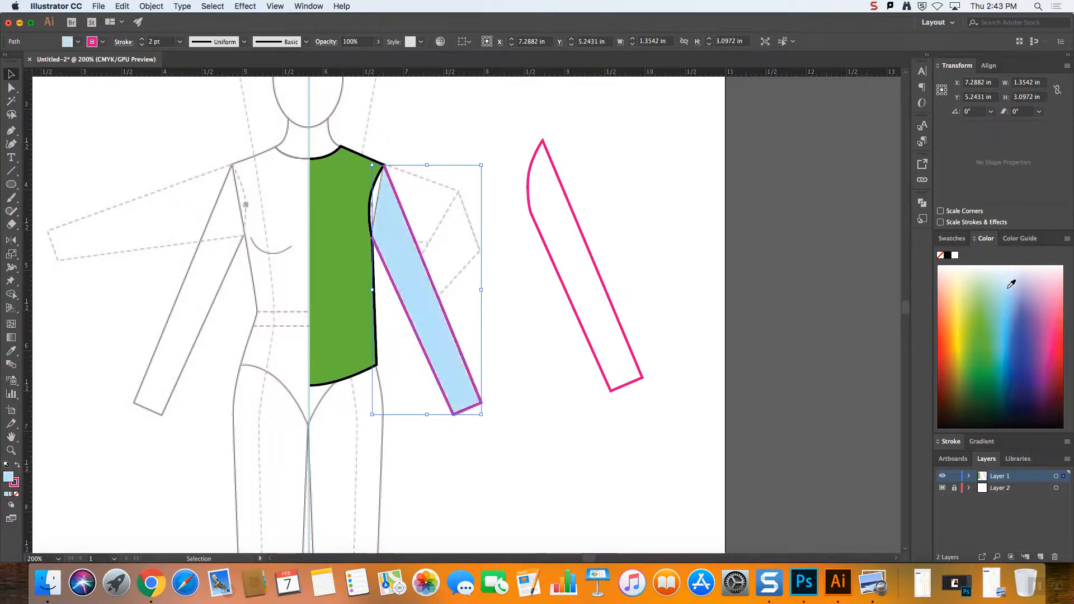
click(983, 369)
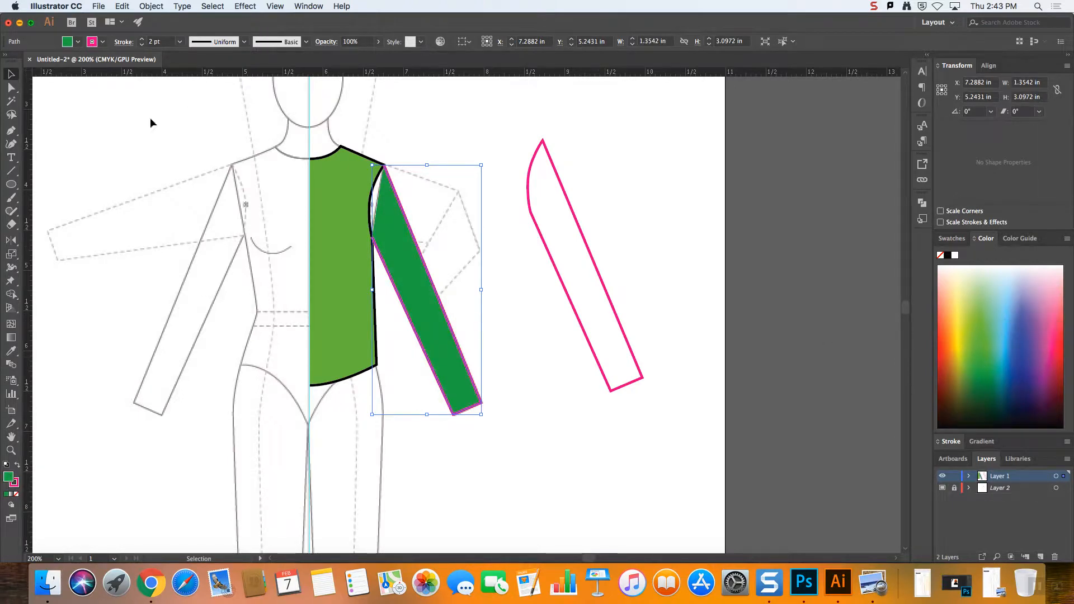
click(441, 117)
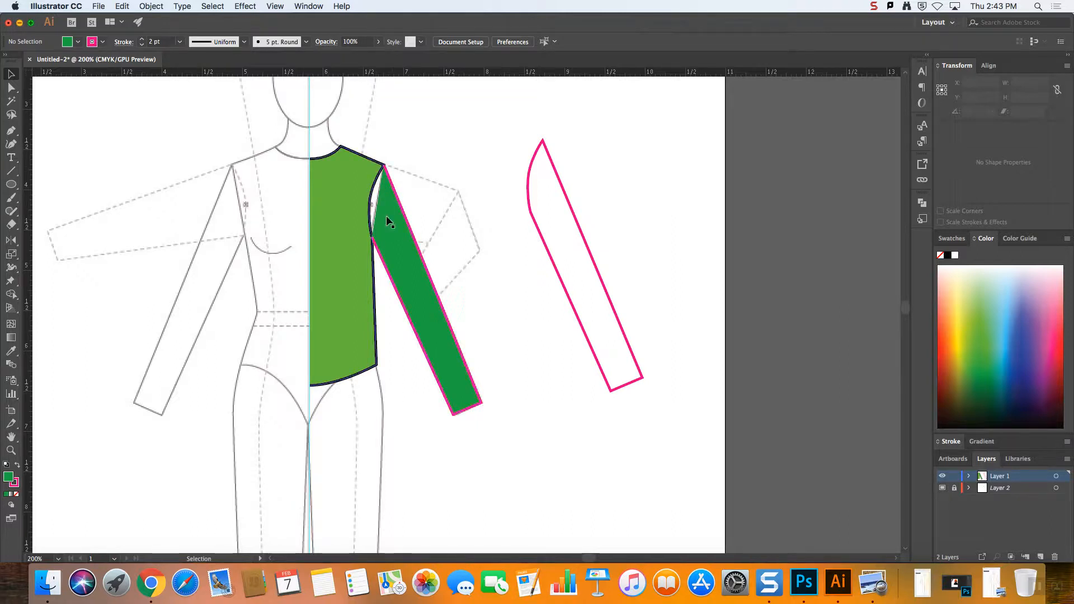
- Fill the curved-armhole sleeve beside the figure with green, and deselect it
click(577, 224)
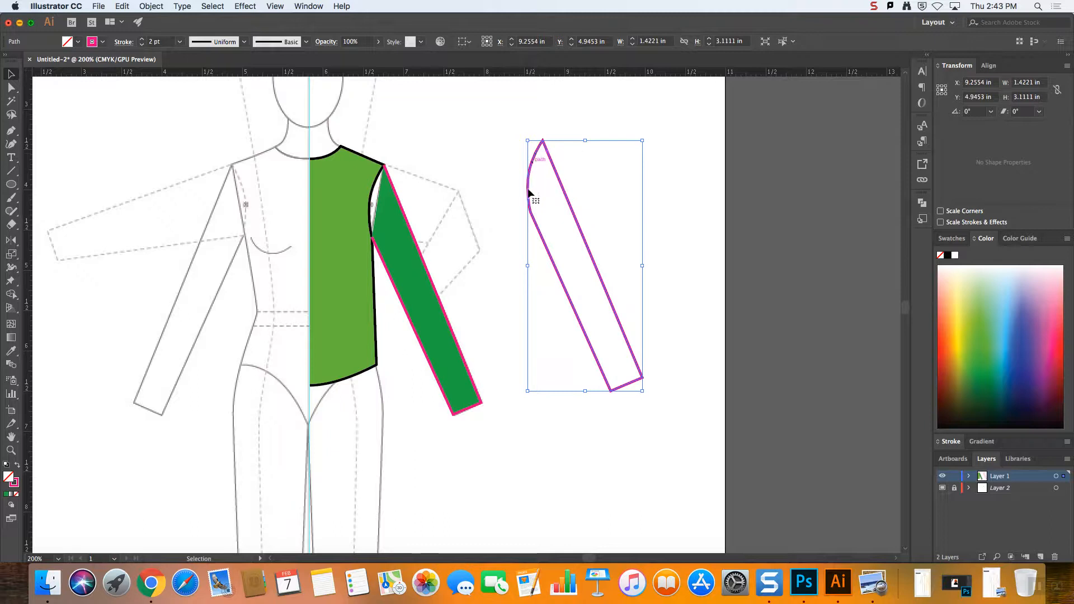
click(989, 358)
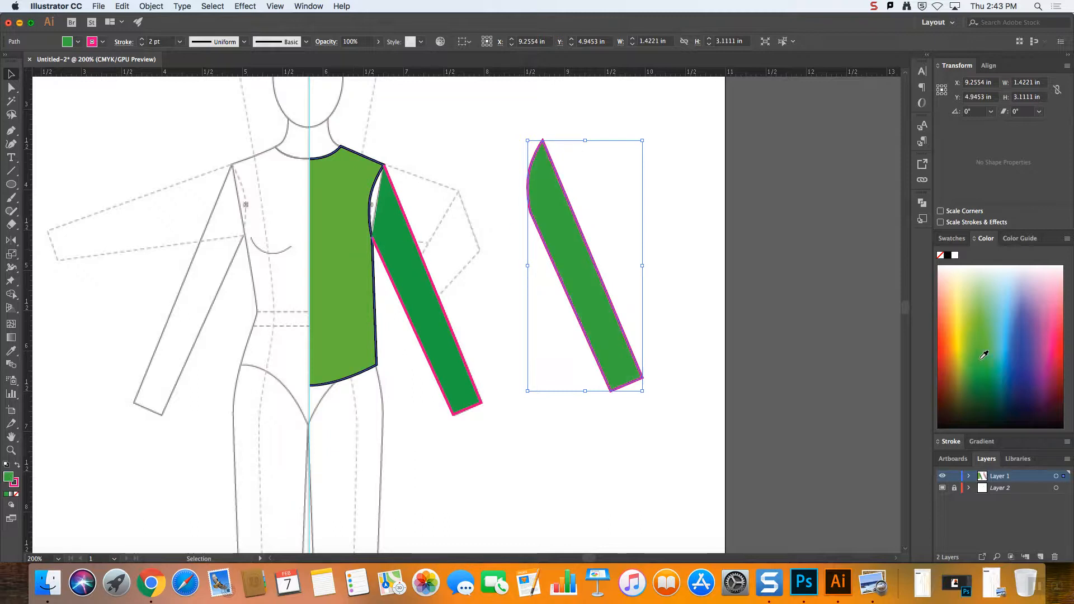
click(358, 220)
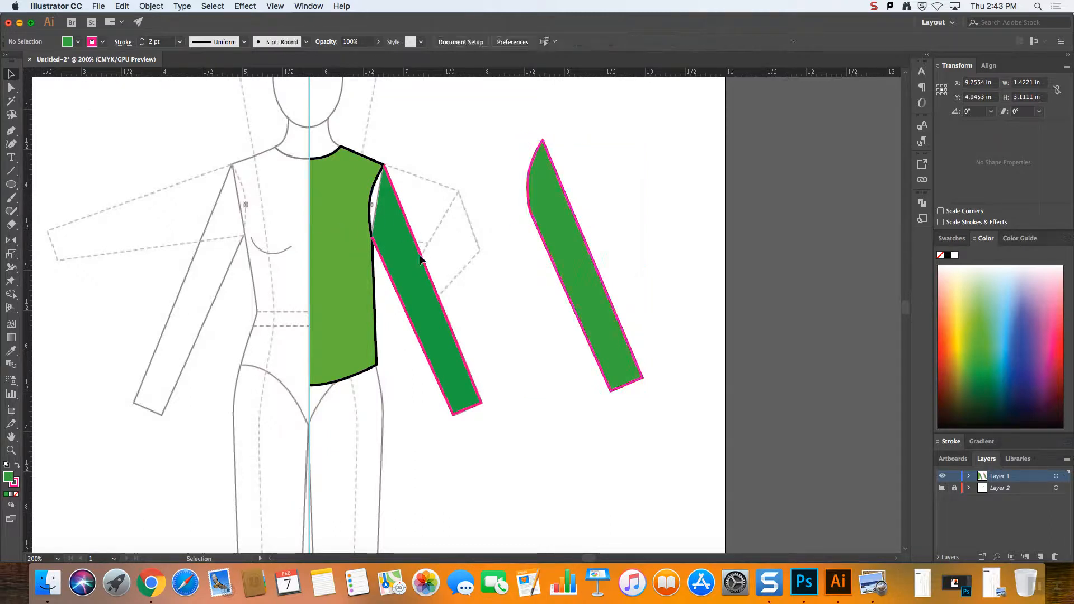
- Delete the straight-edged trial sleeve and move the curved sleeve back onto the top, snapping its upper point to the shoulder anchor
click(411, 253)
key(Delete)
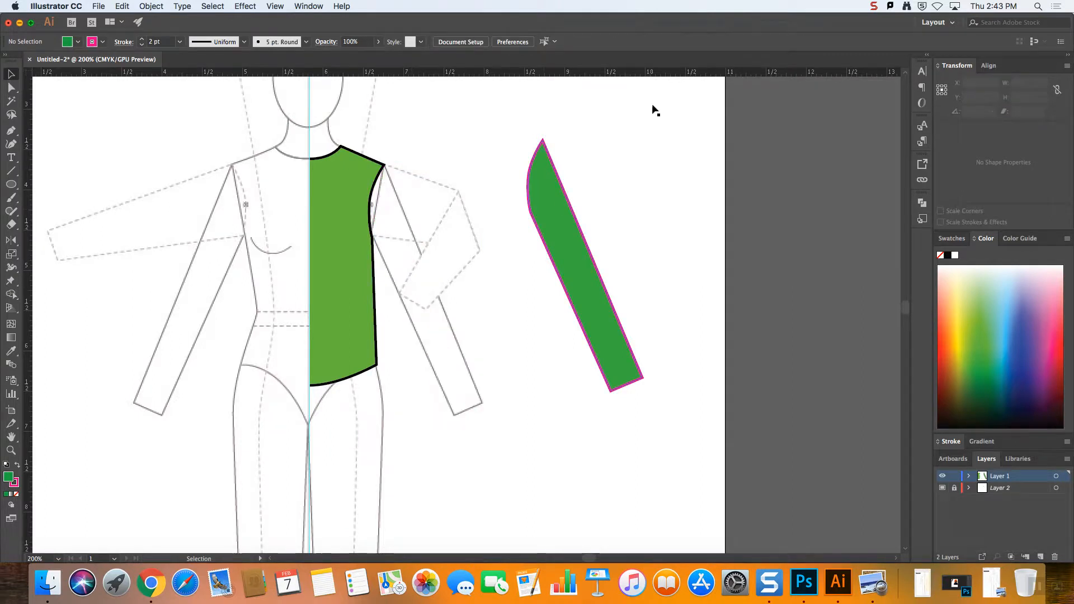
key(super+equal)
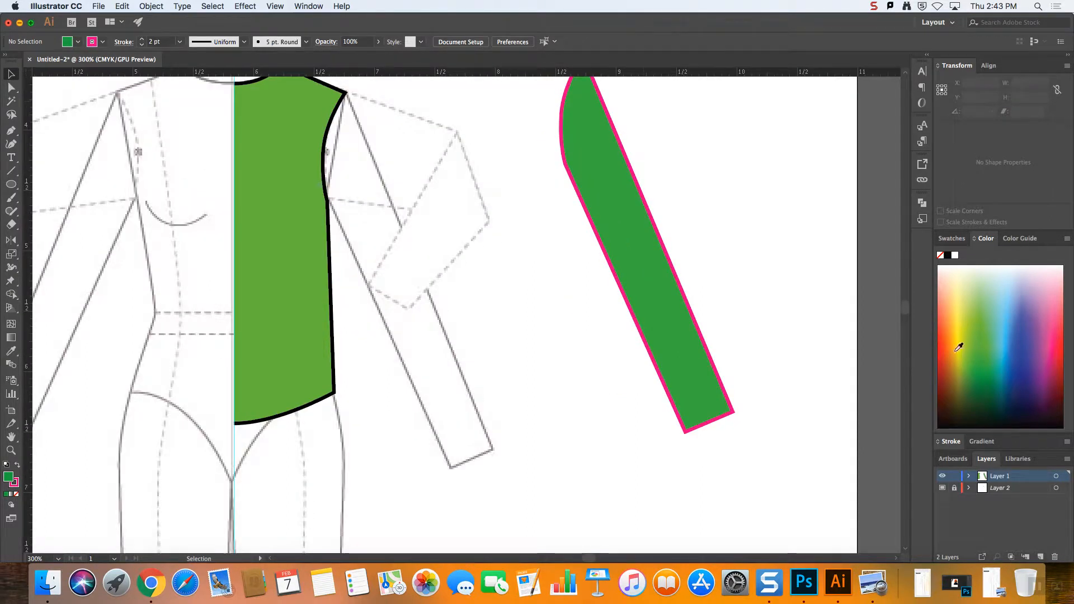
scroll(905, 308, up, 5)
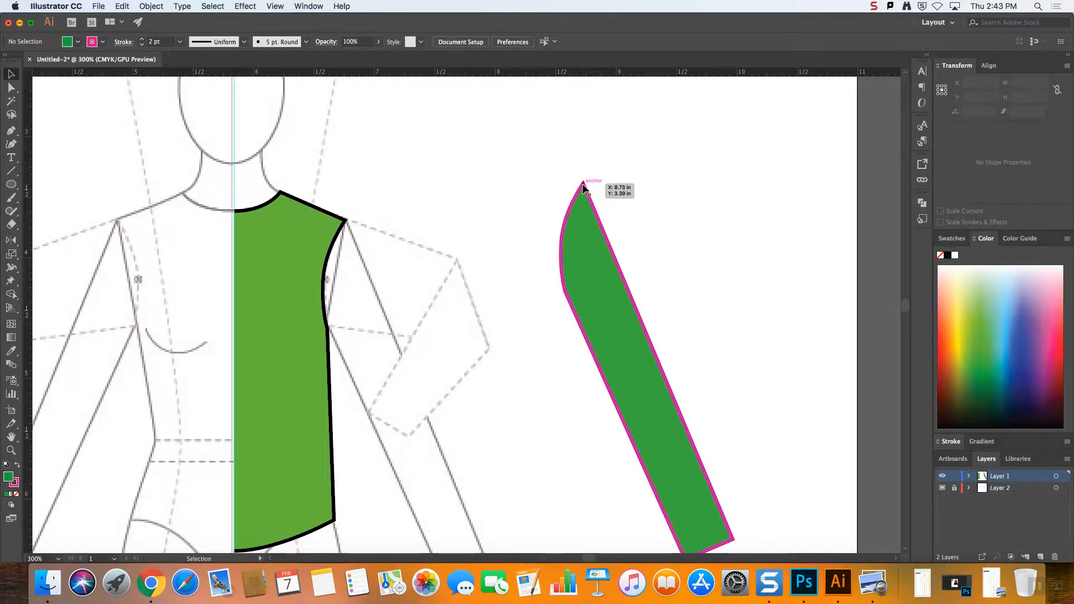
drag(582, 187, 347, 221)
click(537, 205)
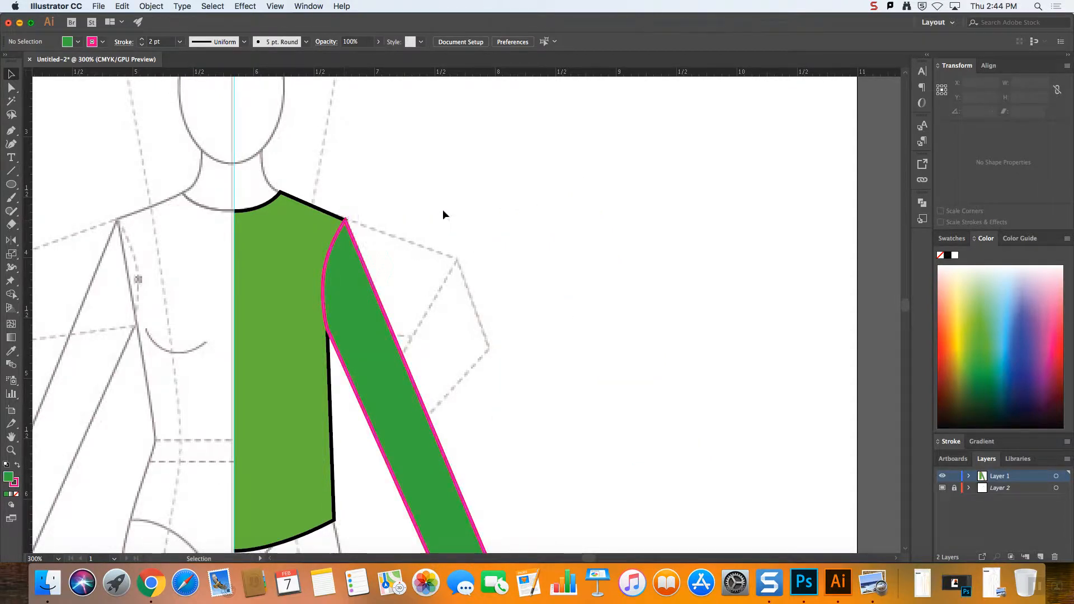
key(super+minus)
key(super+minus)
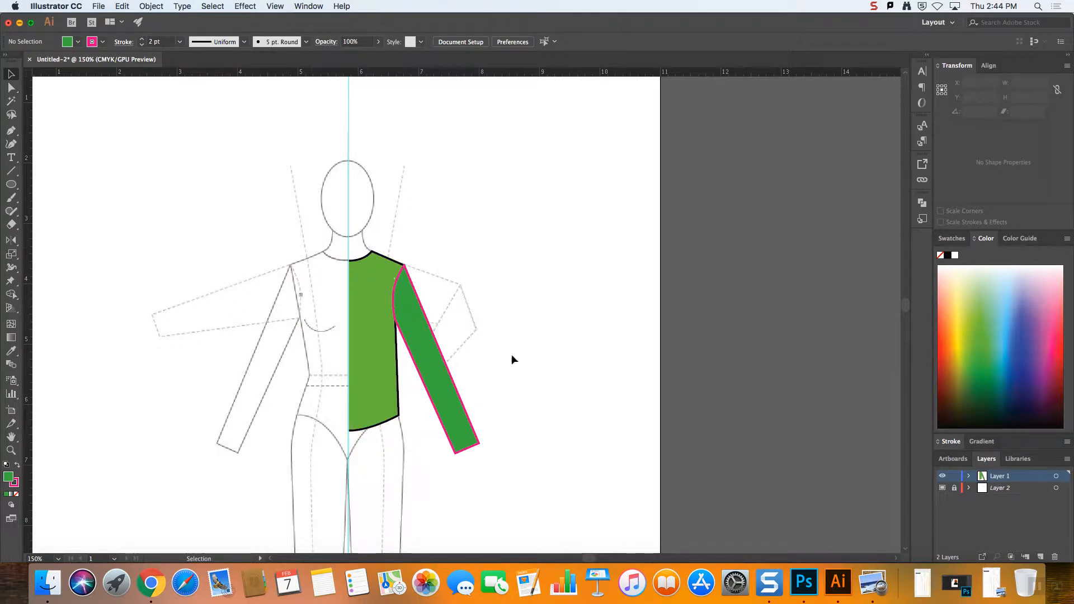
key(super+equal)
key(super+equal)
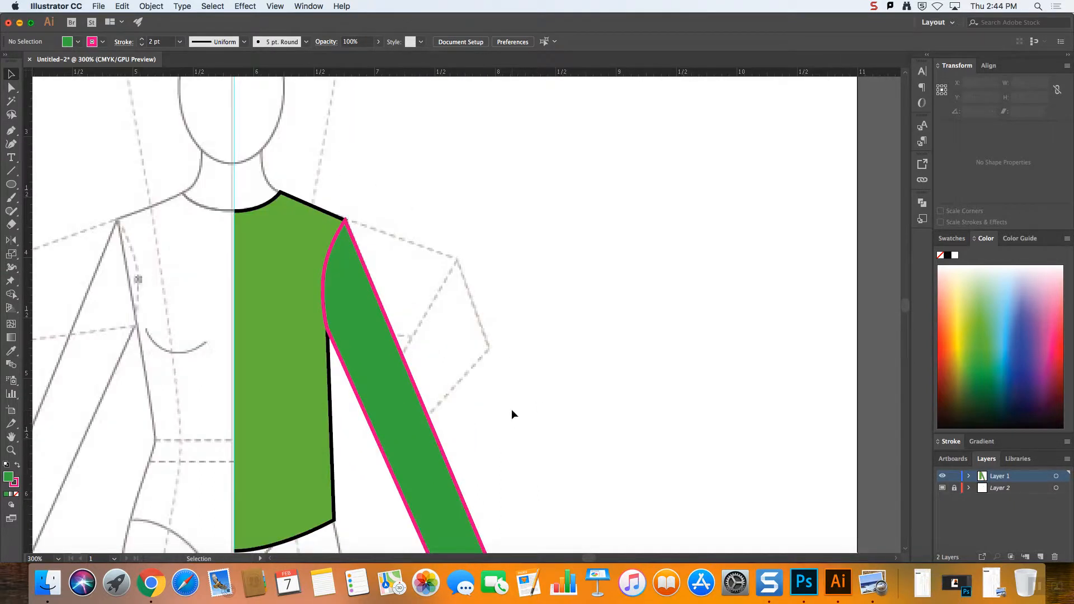
drag(906, 305, 906, 306)
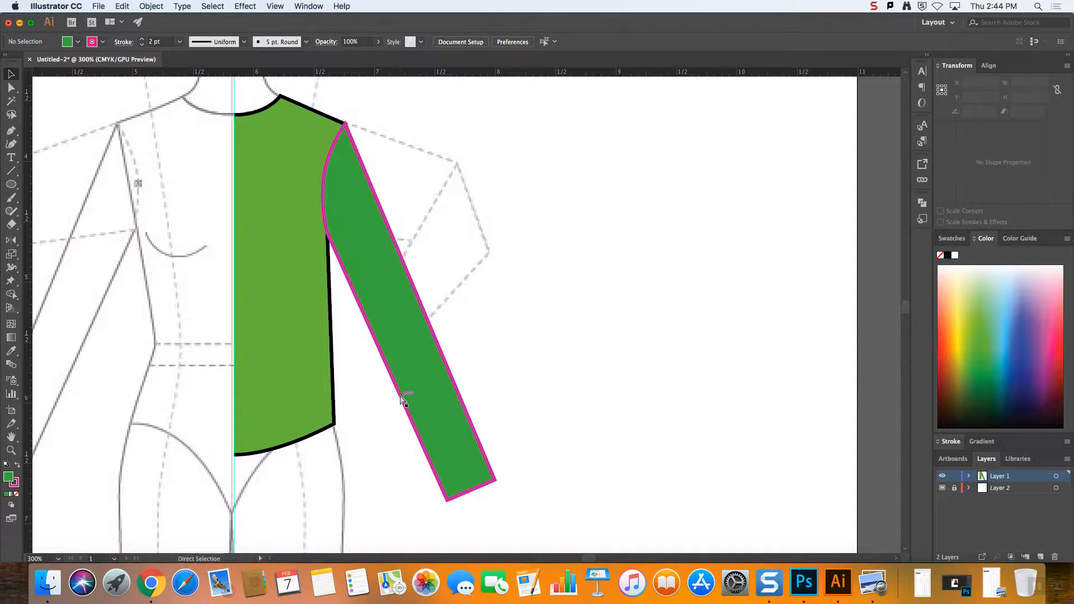
- Select the half body and sleeve together and start a Reflect operation with its axis point on the vertical centre guide
key(super+minus)
key(super+minus)
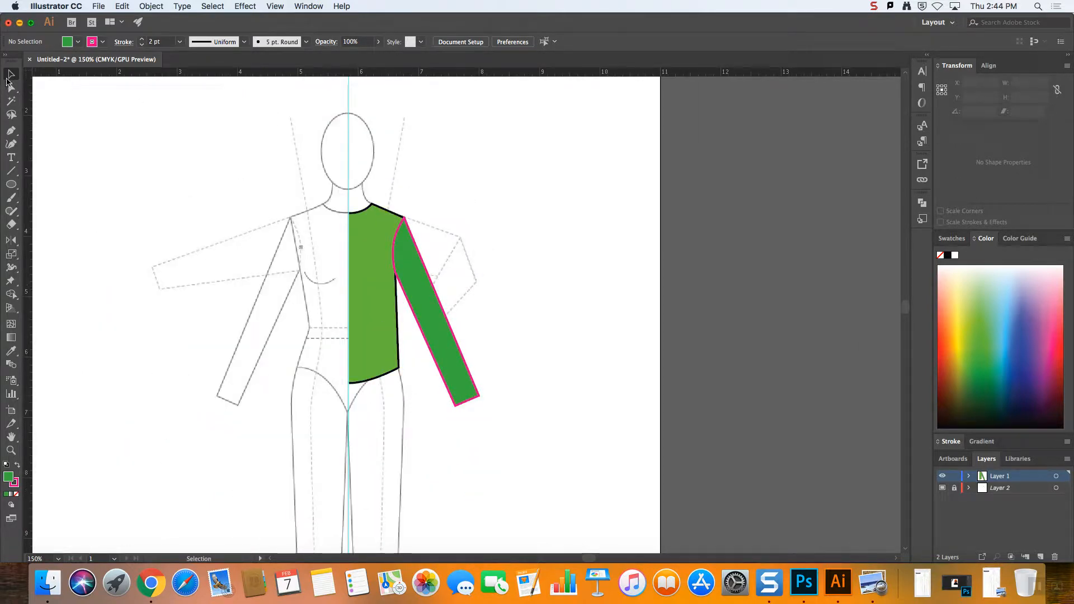
drag(559, 491, 370, 168)
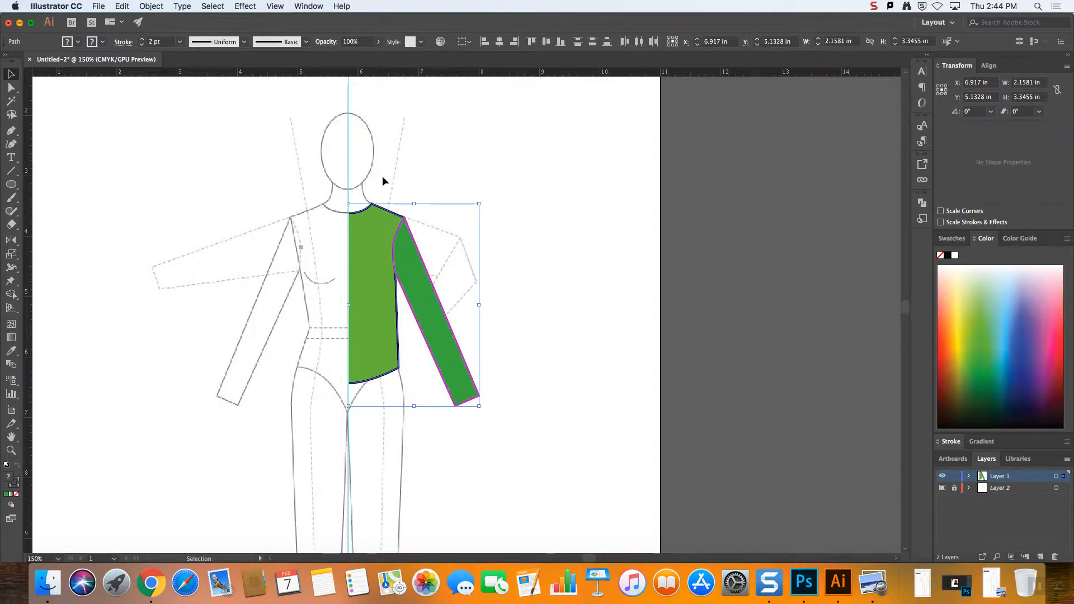
click(11, 241)
drag(12, 243, 56, 254)
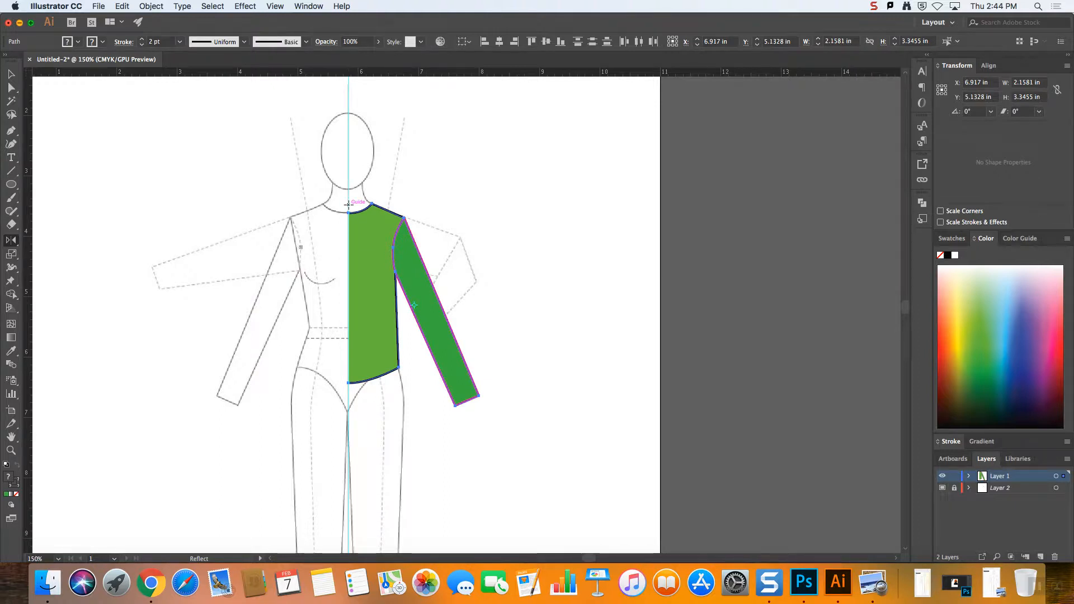
click(12, 75)
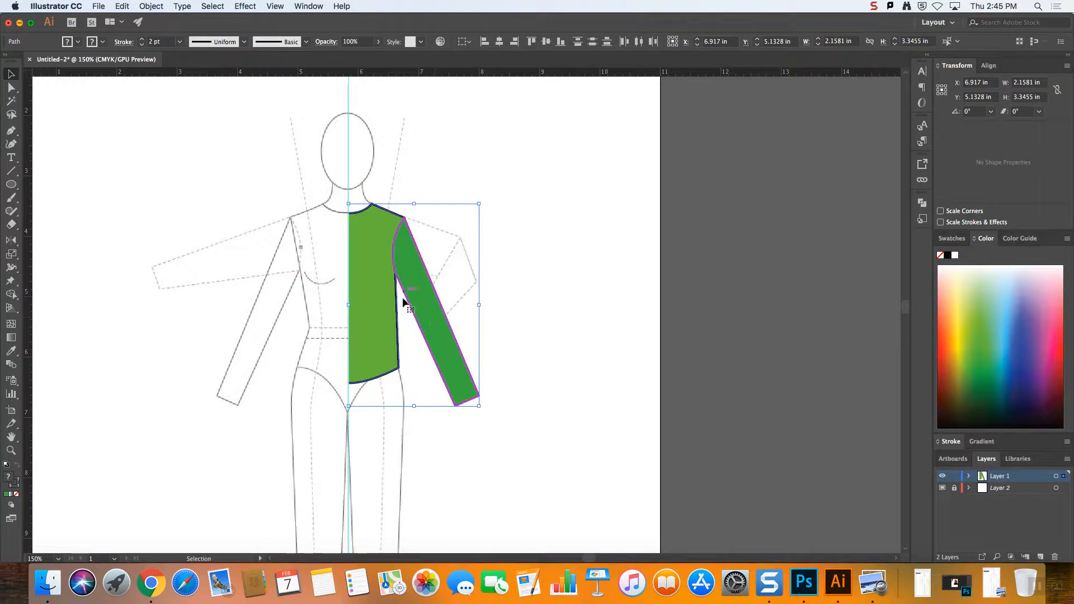
click(12, 240)
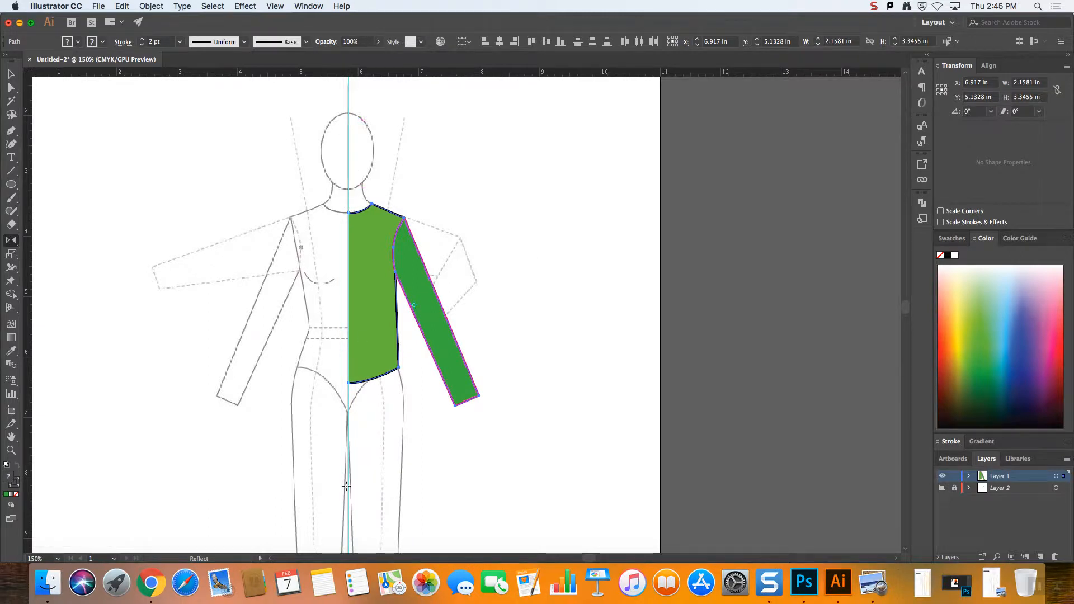
alt+click(348, 531)
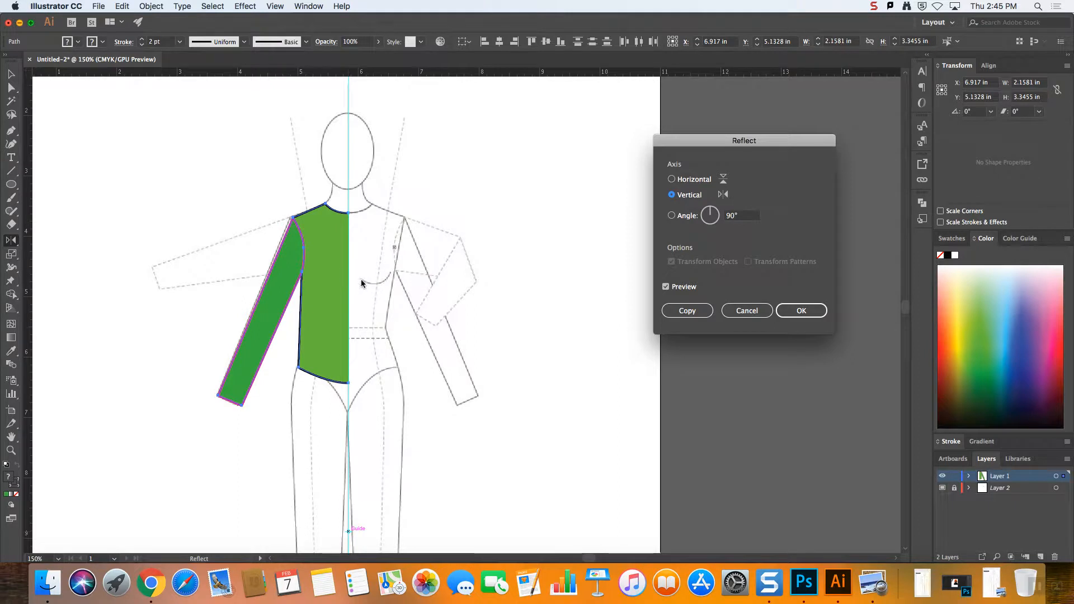
- Compare the artwork with the reflection preview off and on, and try a 55° axis angle before restoring the Vertical axis
click(684, 288)
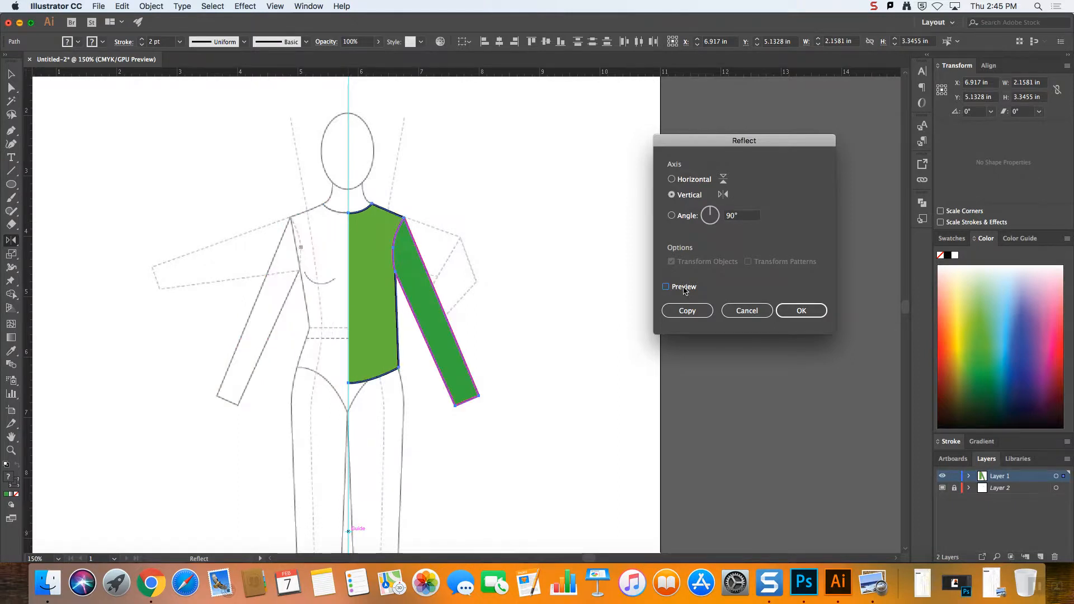
click(684, 288)
click(684, 288)
click(685, 288)
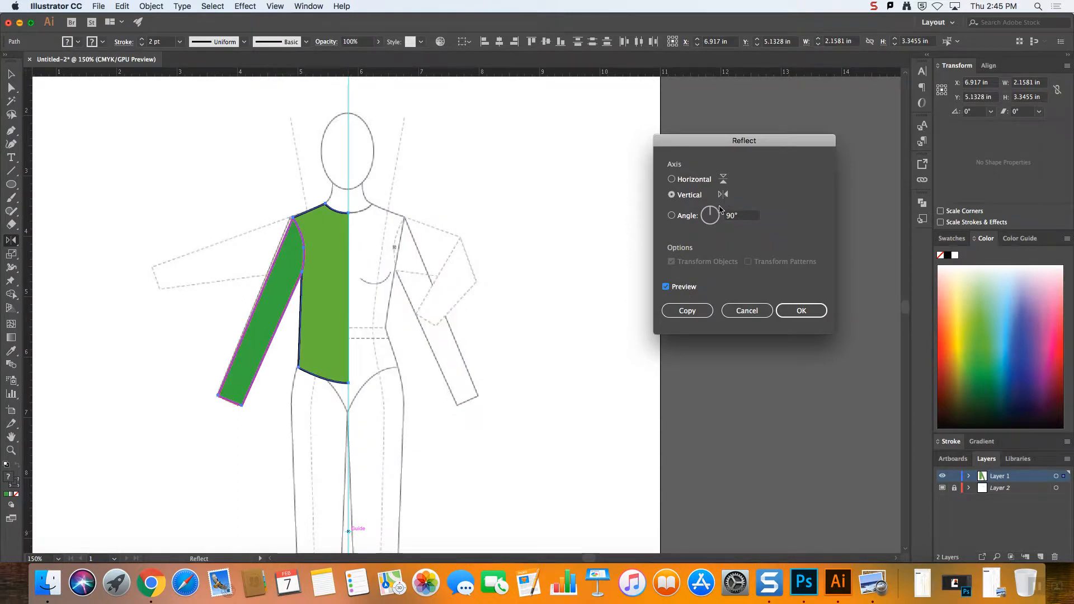
drag(720, 208, 714, 215)
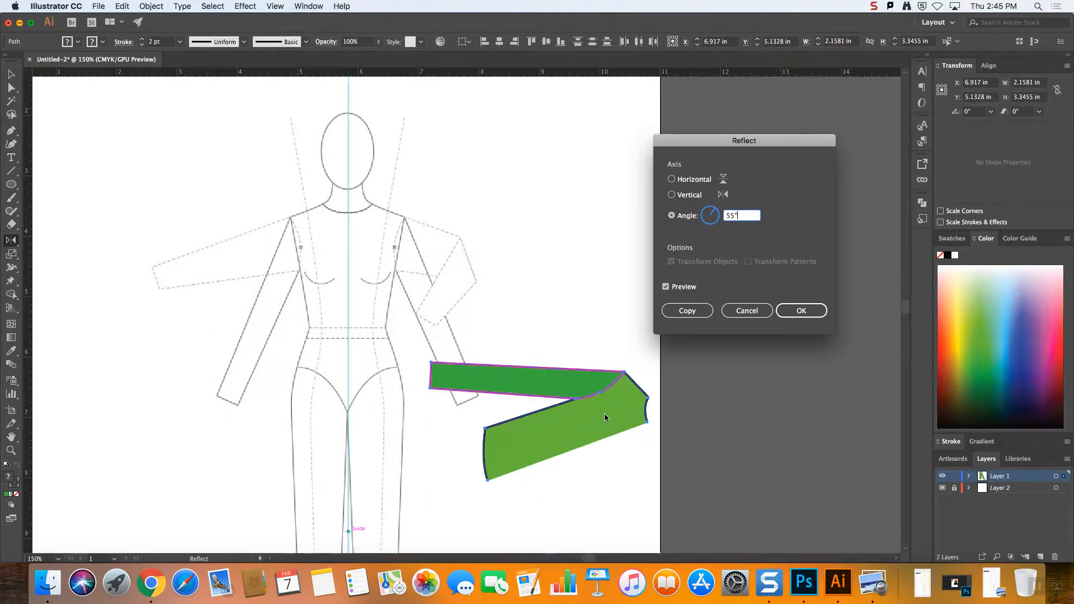
click(674, 196)
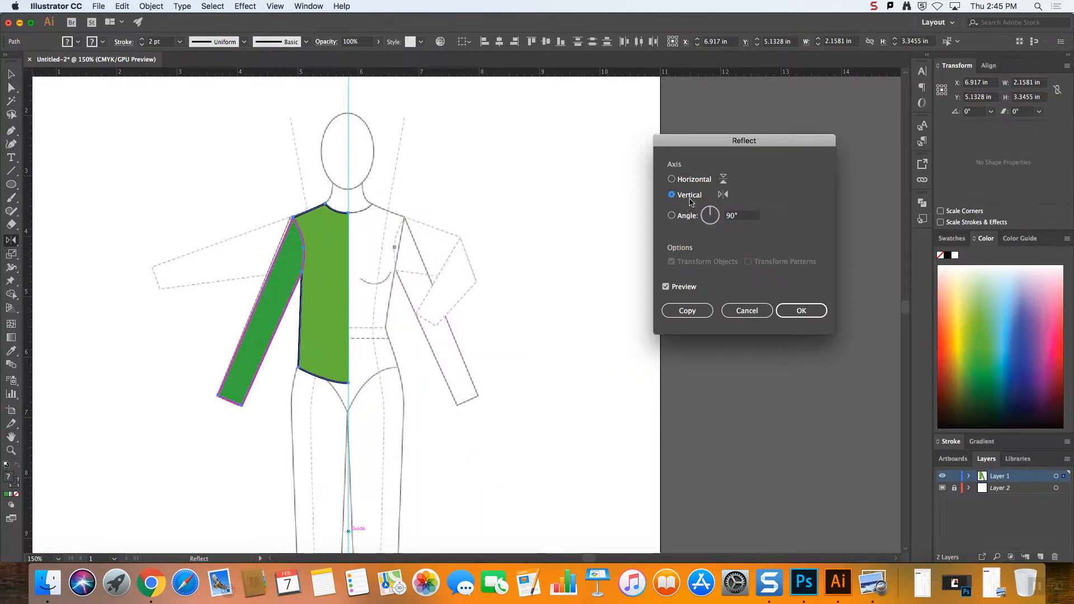
- Create a vertically reflected copy of the half body and sleeve across the centre guide, deselect it, and activate Direct Selection
click(688, 311)
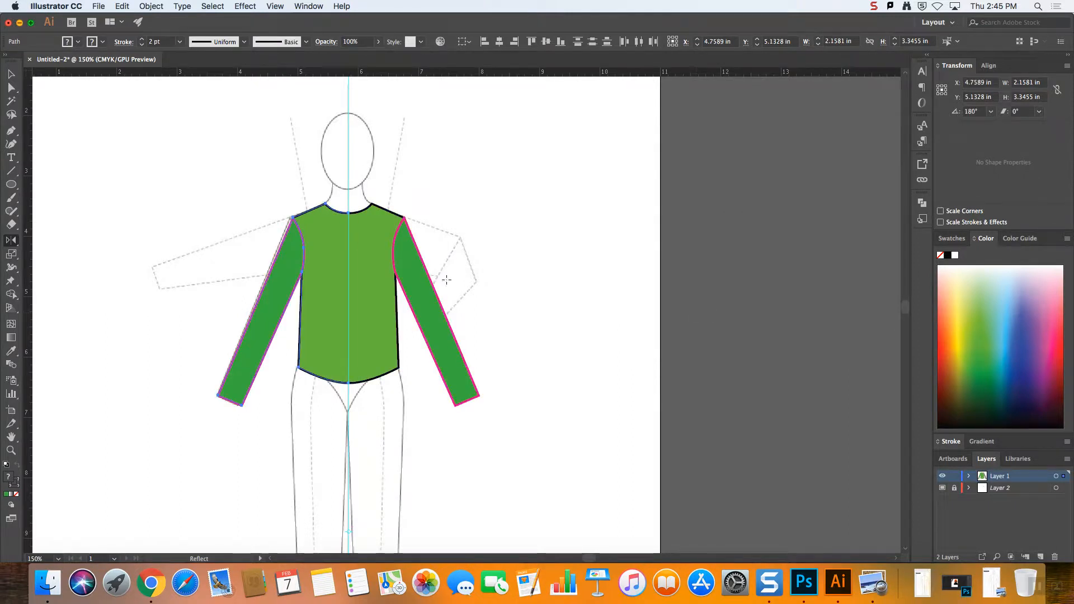
click(10, 73)
click(428, 184)
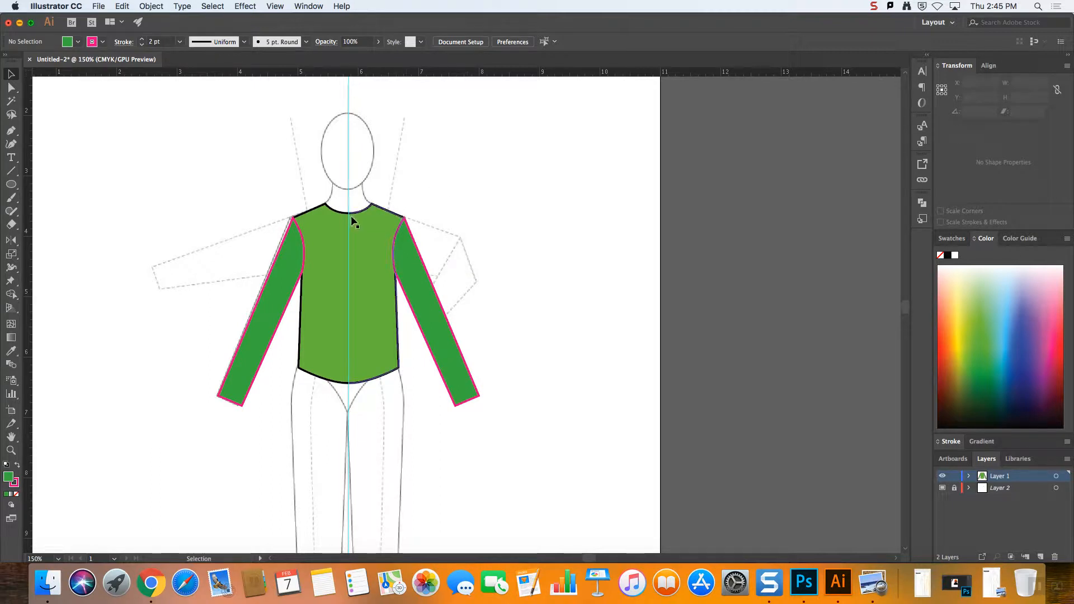
key(a)
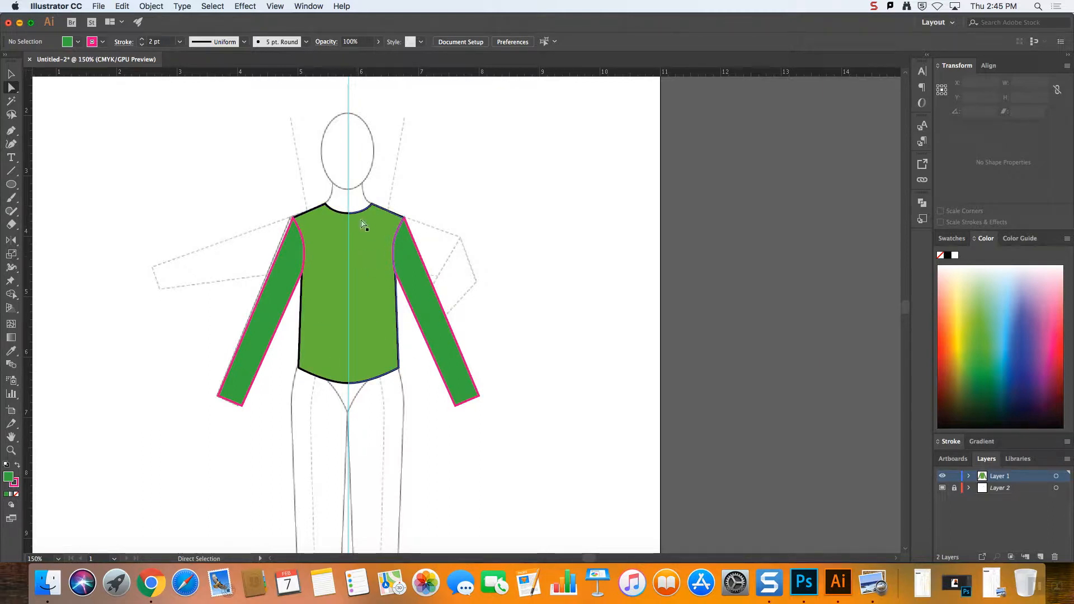
- Try moving the left half body's centre neckline anchor upward, and undo the move
key(super+equal)
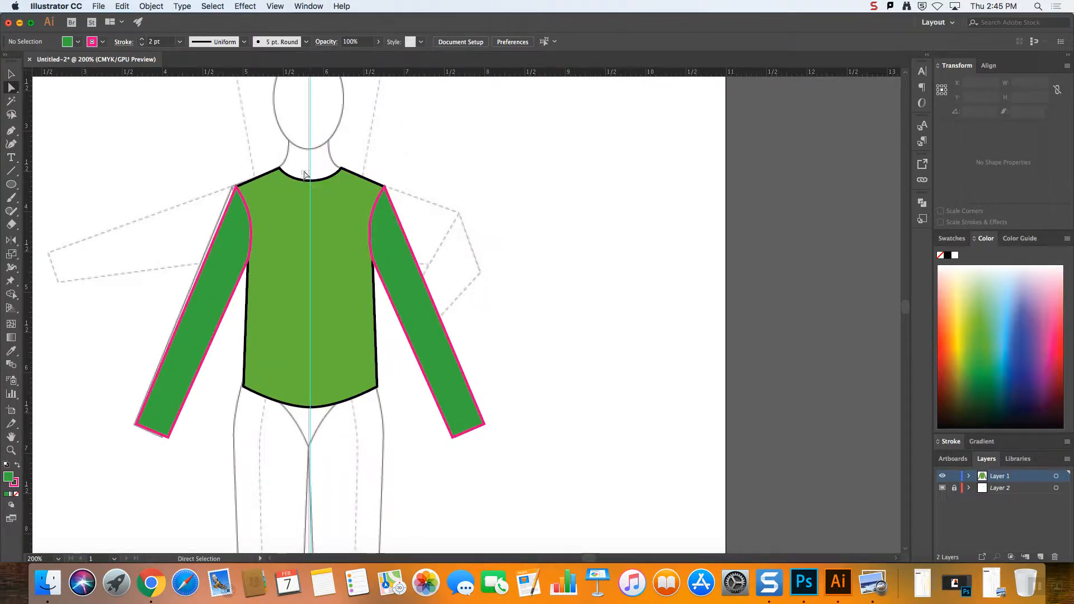
drag(309, 179, 308, 170)
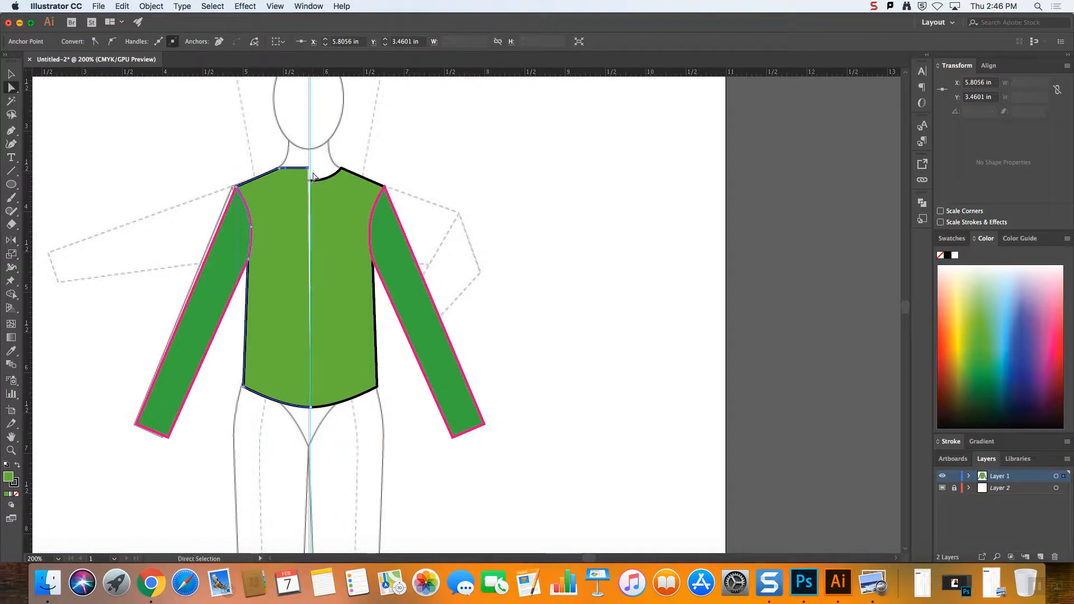
key(super+z)
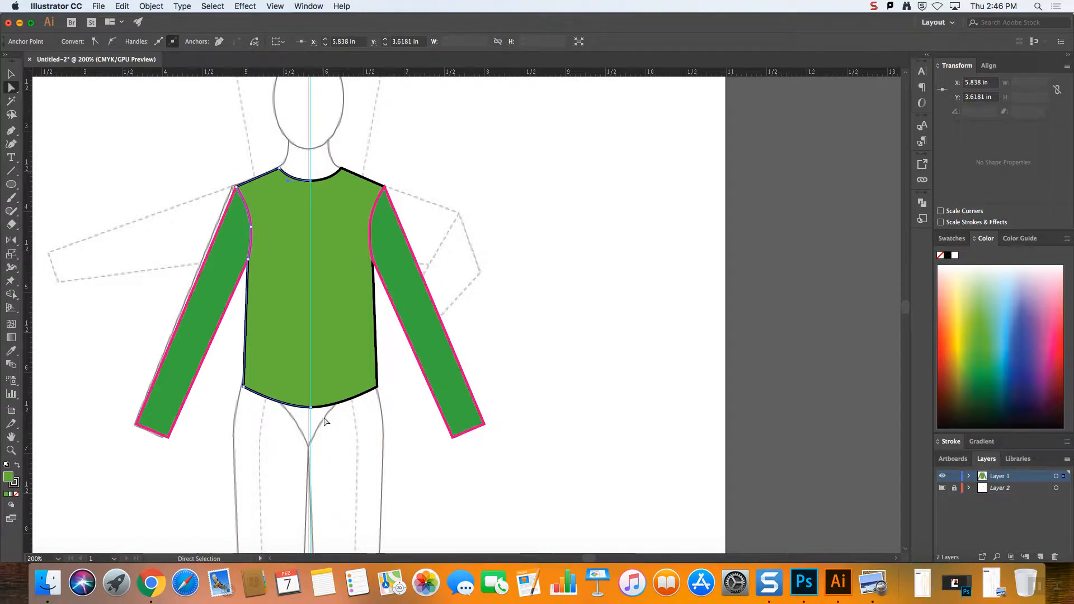
- Select the right half of the body and display the colour swatches
click(11, 74)
click(360, 347)
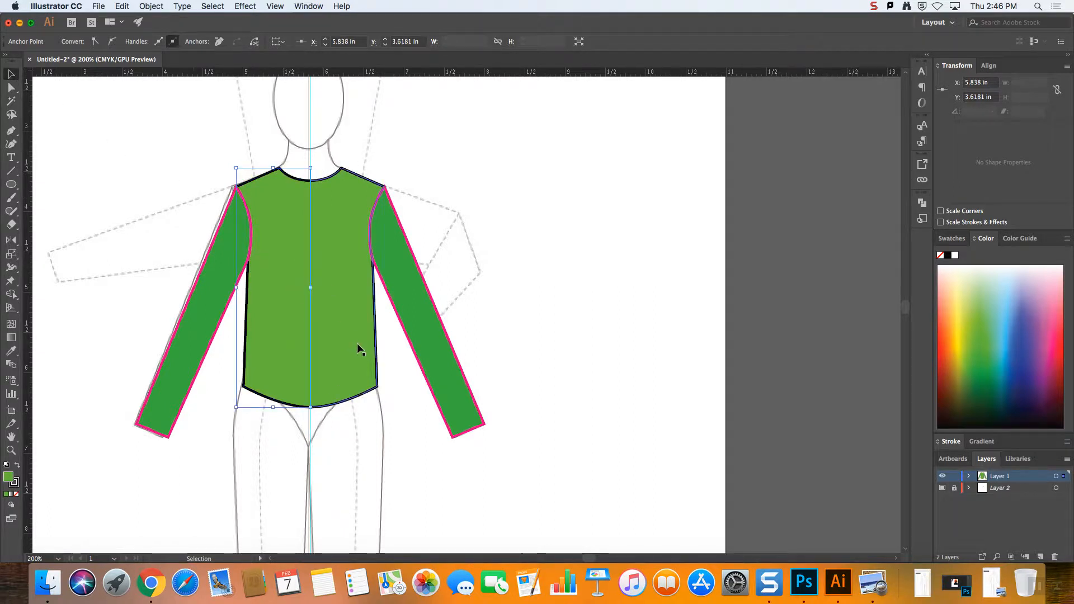
click(953, 239)
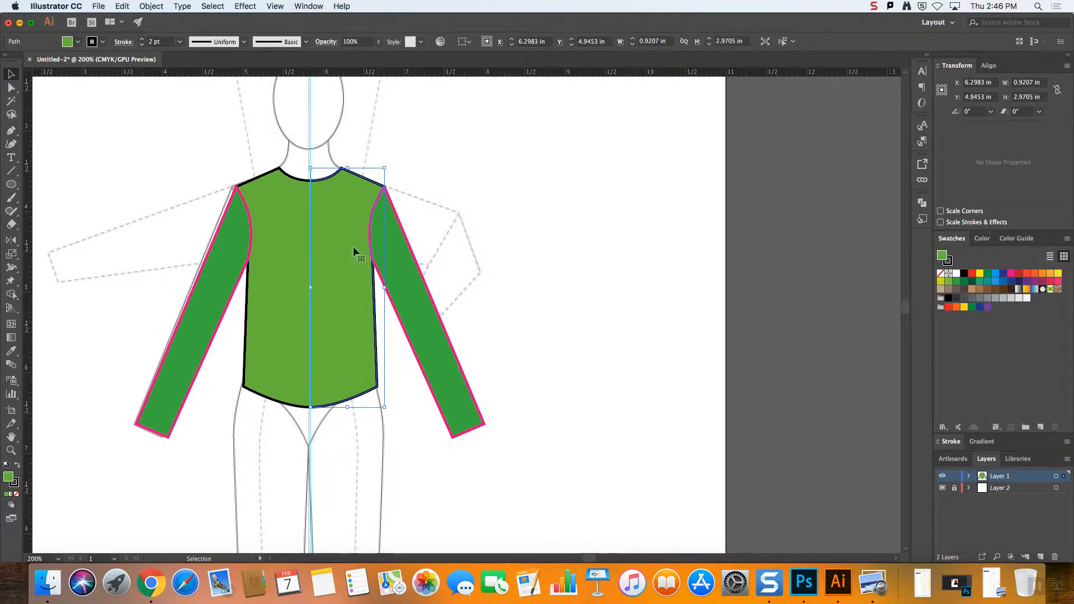
key(super+equal)
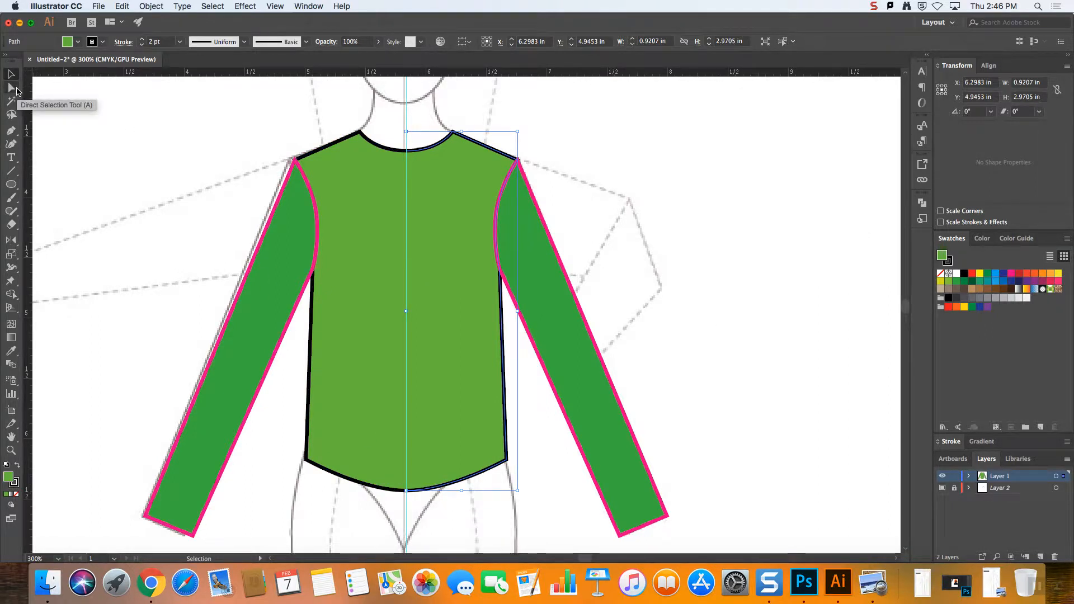
key(super+minus)
key(super+minus)
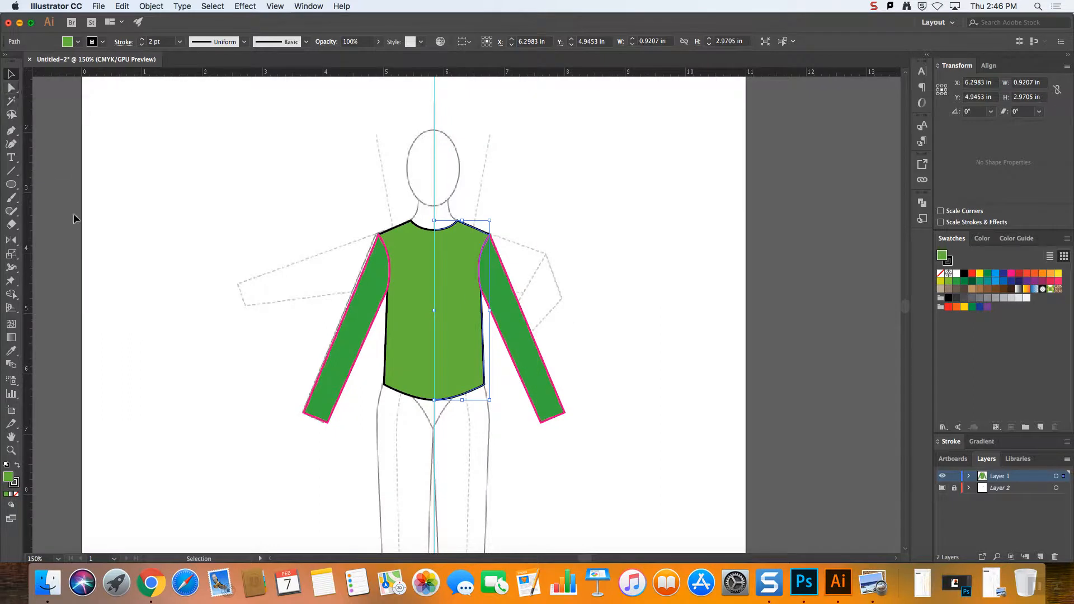
scroll(536, 531, right, 5)
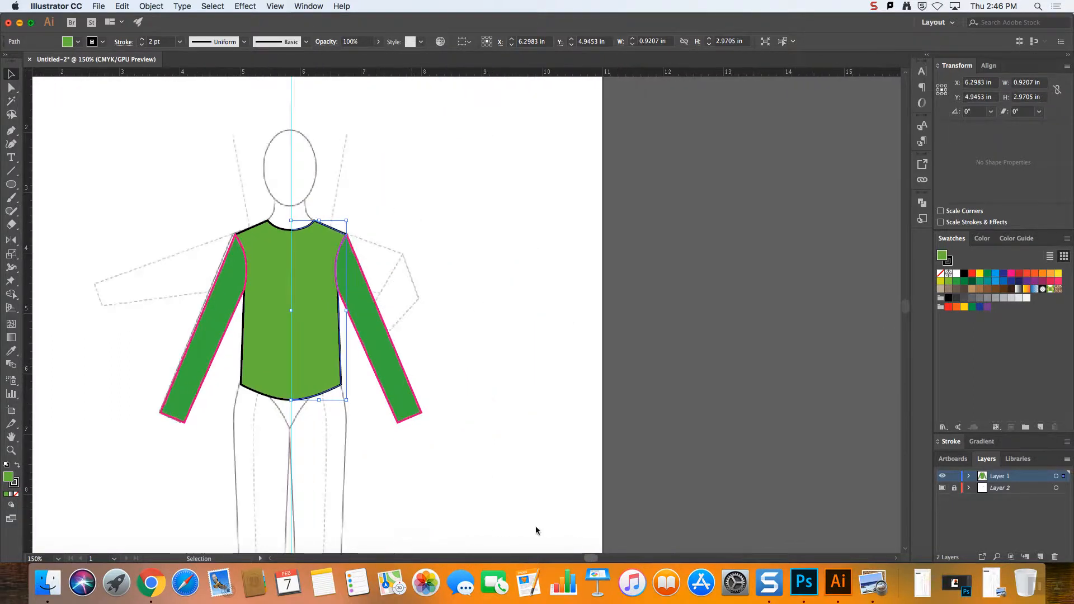
scroll(536, 531, left, 1)
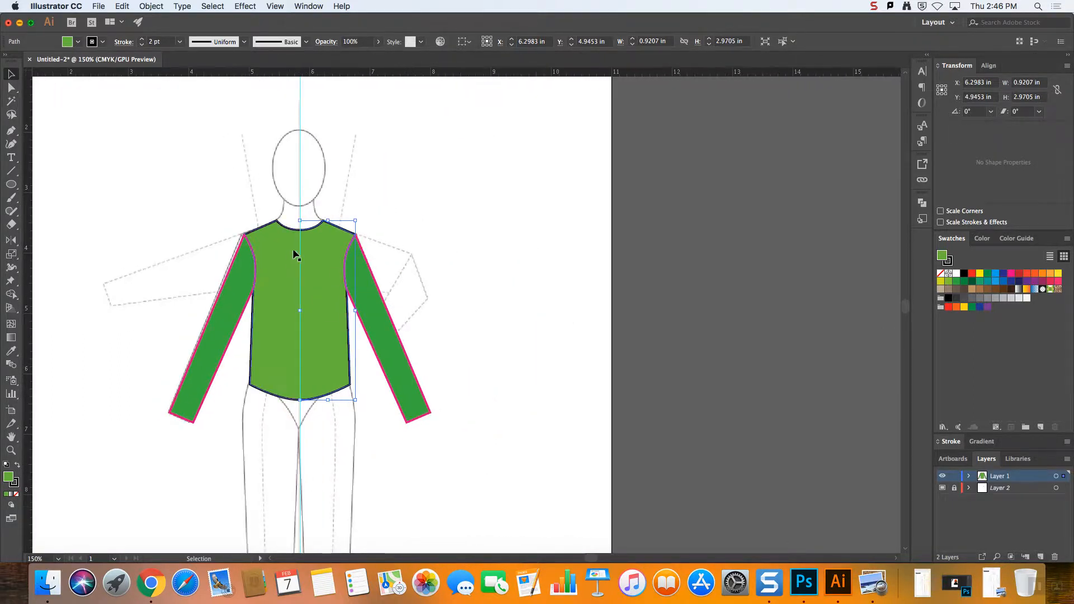
- Deselect the artwork and draw an open, left-bowed Pen curve about 0.85 in tall in the blank area right of the figure
click(10, 129)
key(super+shift+a)
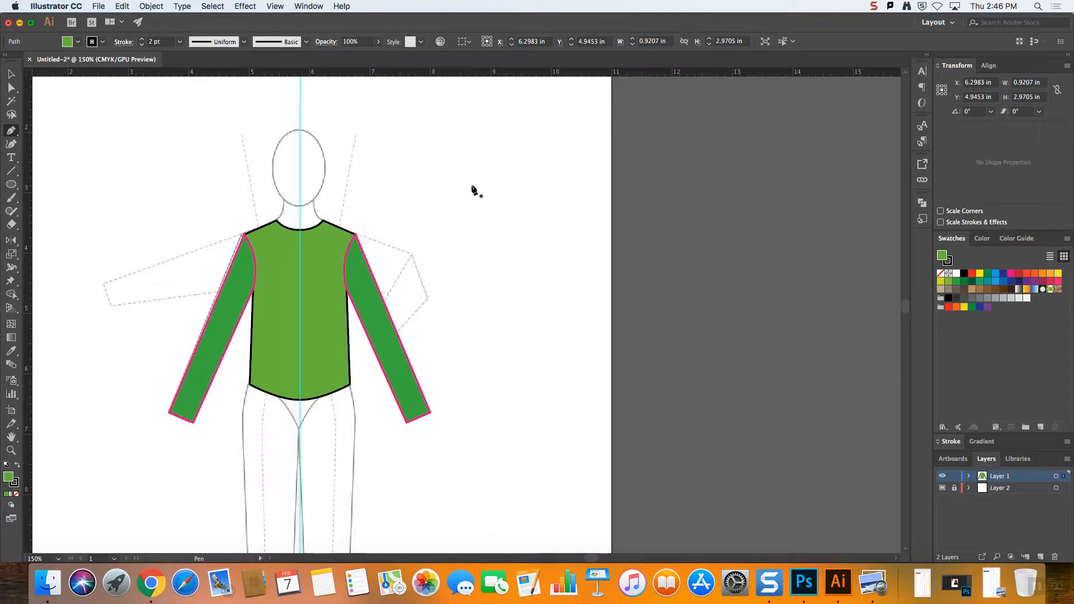
drag(492, 168, 473, 186)
key(super+equal)
key(super+equal)
key(super+equal)
key(super+equal)
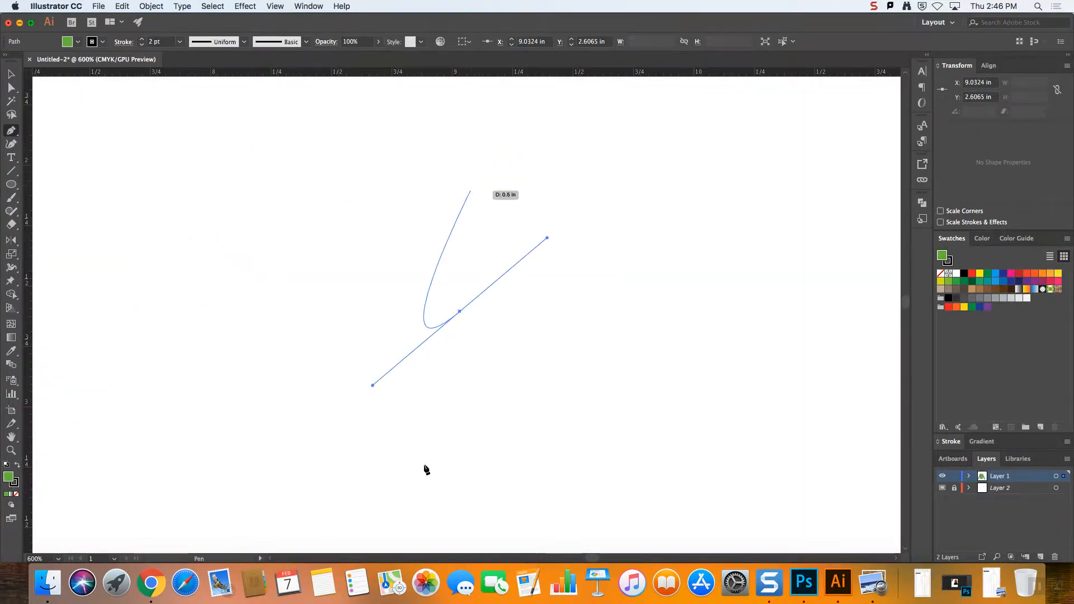
drag(435, 517, 511, 535)
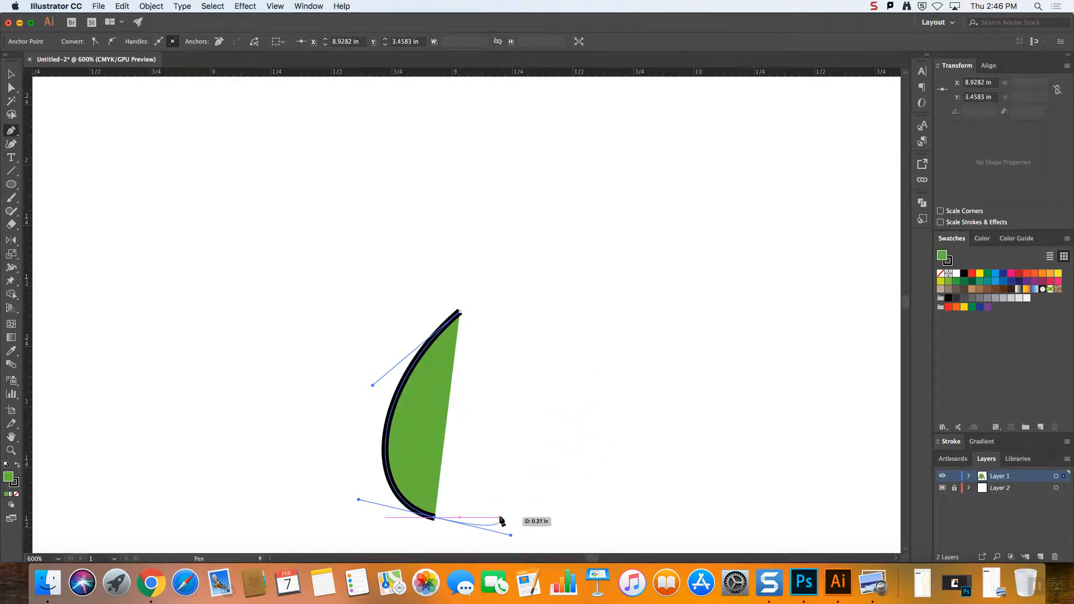
- Draw a second, separate open Pen curve about 1.1 in tall, bowed outward to the right of the first one
super+click(541, 524)
drag(541, 525, 571, 520)
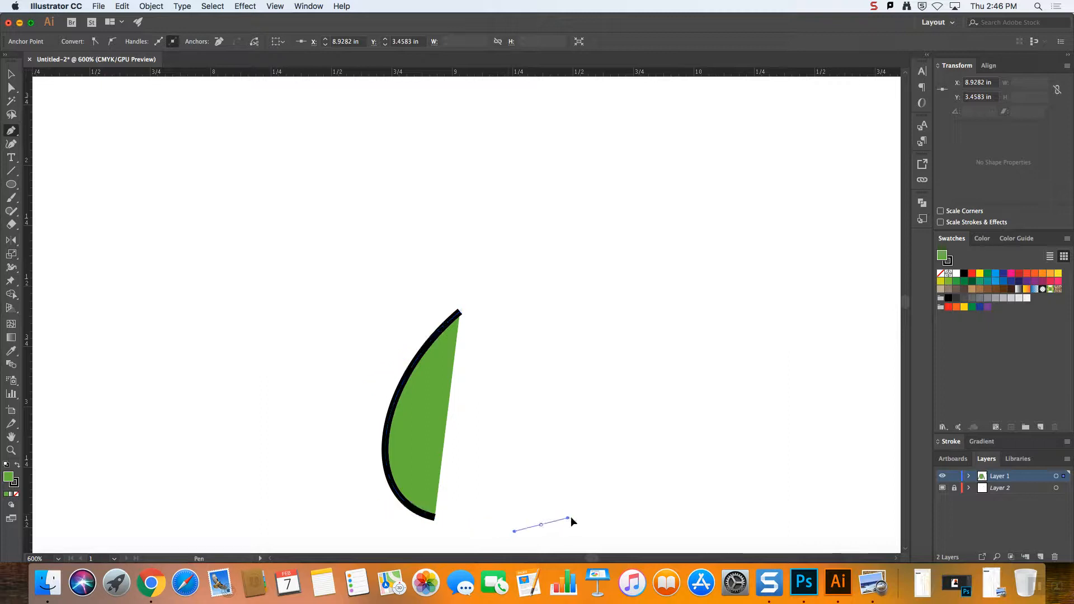
mouse_move(533, 268)
mouse_down()
mouse_move(492, 295)
mouse_move(460, 354)
mouse_up()
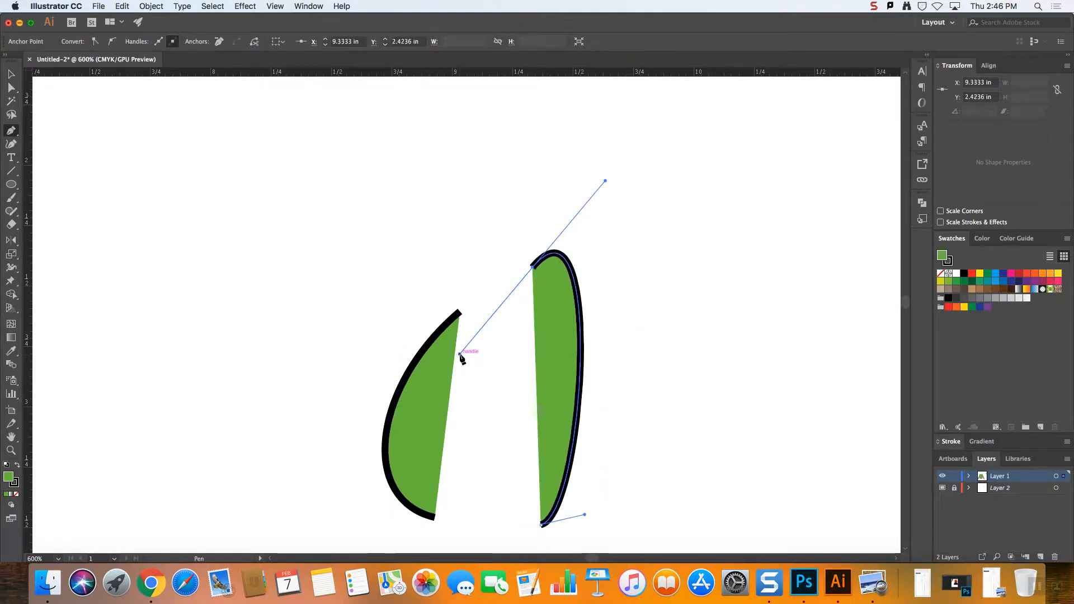
key(v)
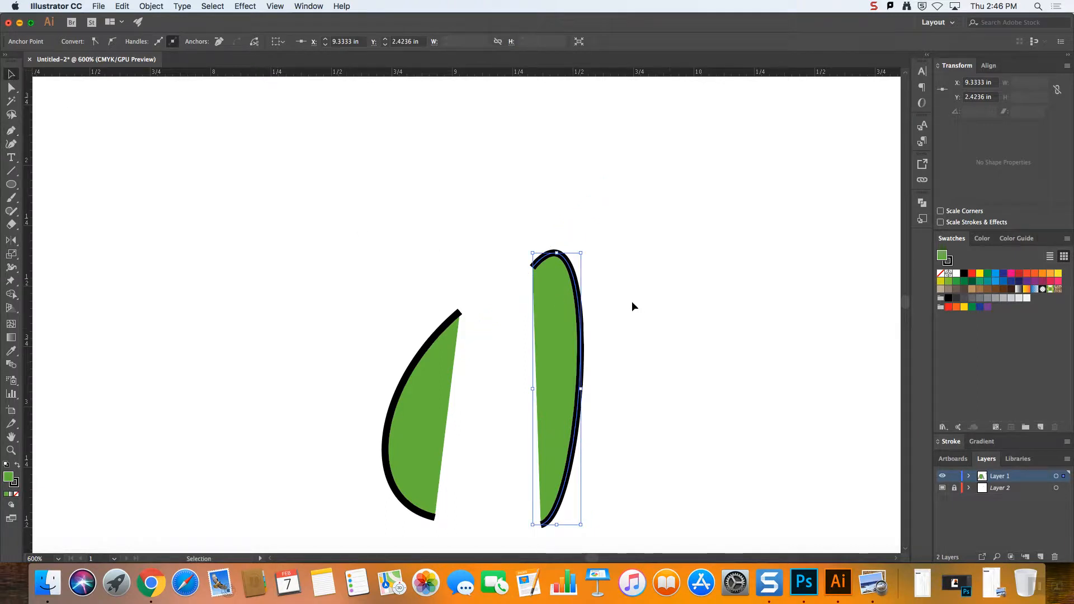
- Directly select the upper endpoints of both curves and join them with a straight segment
click(12, 90)
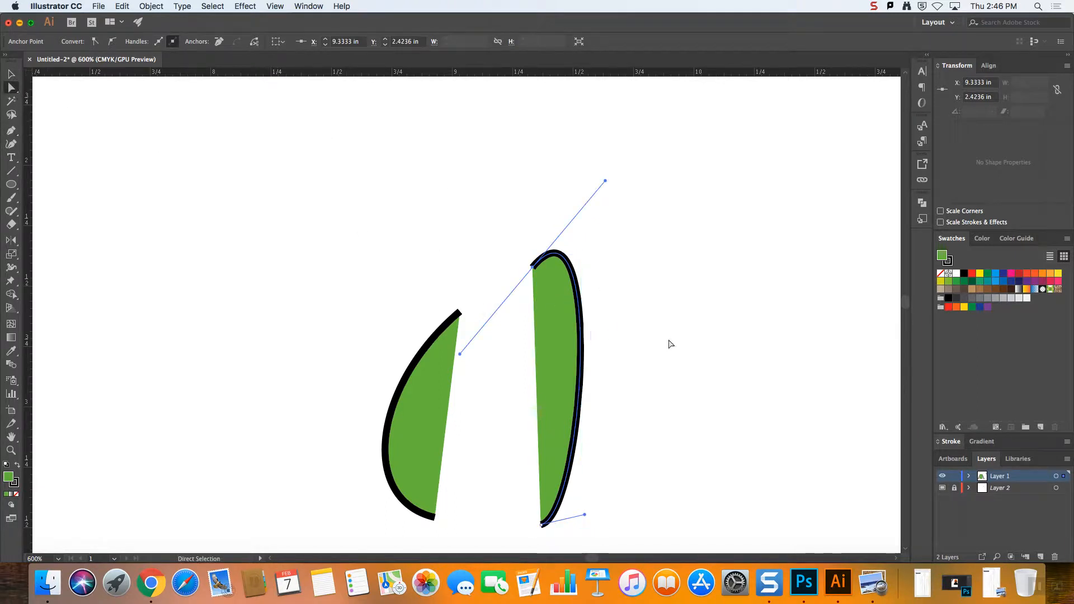
click(532, 268)
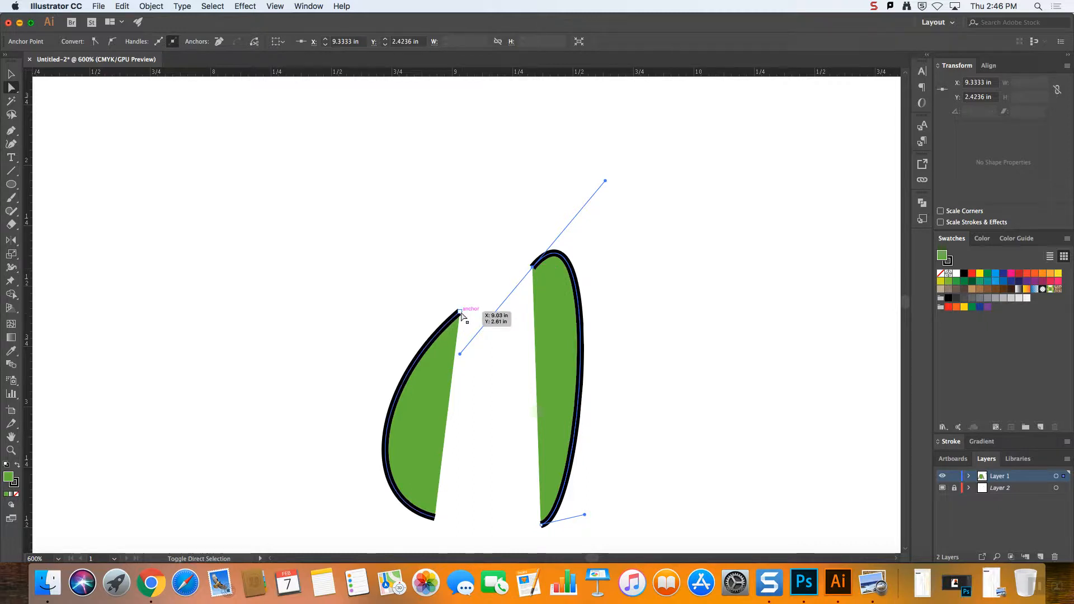
click(515, 226)
click(532, 268)
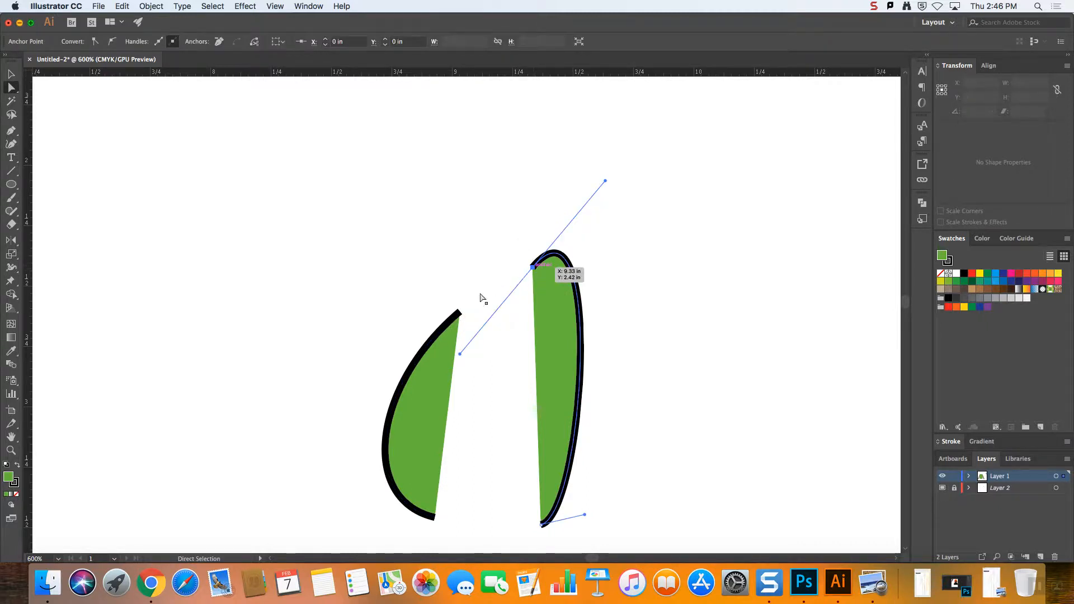
shift+click(460, 311)
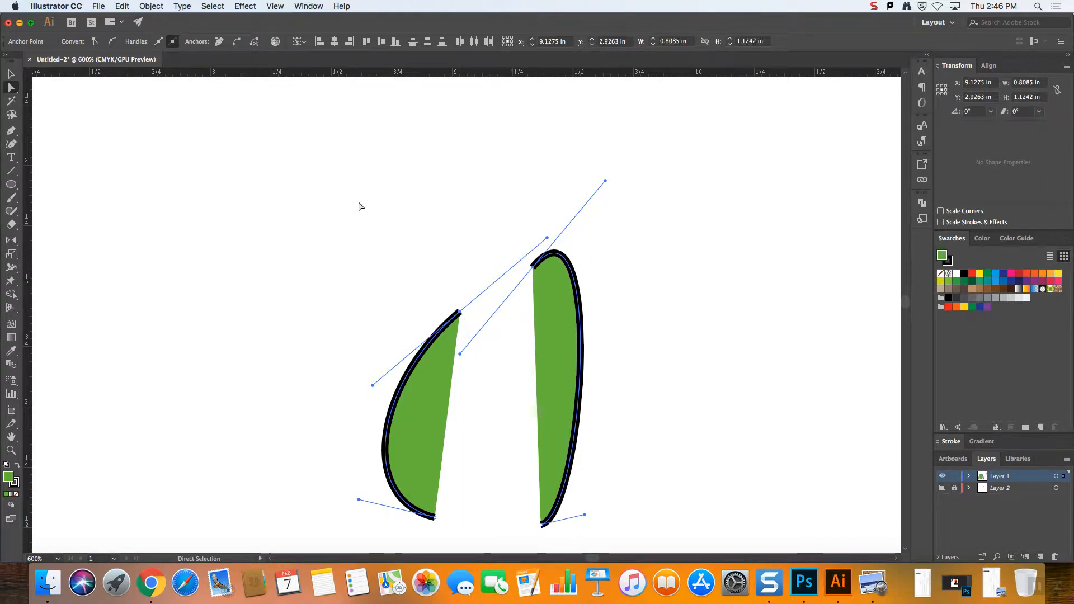
right_click(303, 174)
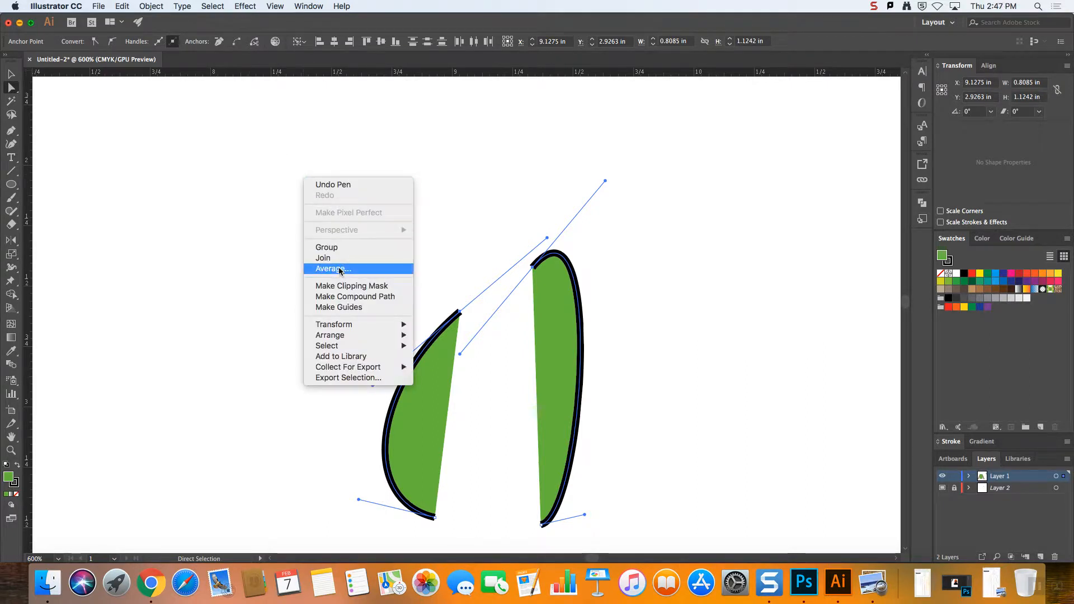
click(153, 5)
click(156, 5)
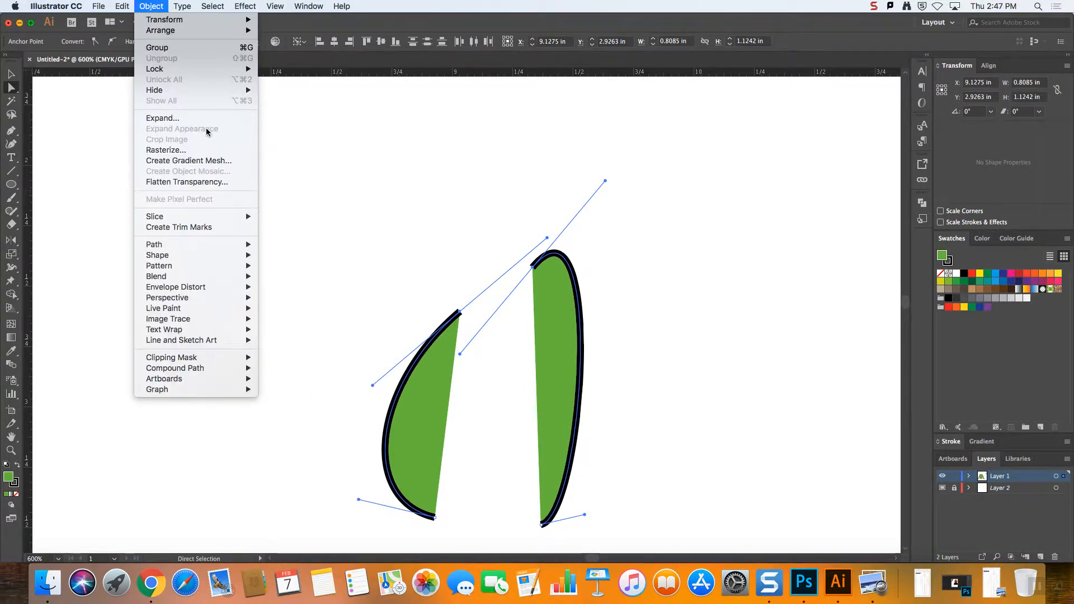
mouse_move(175, 244)
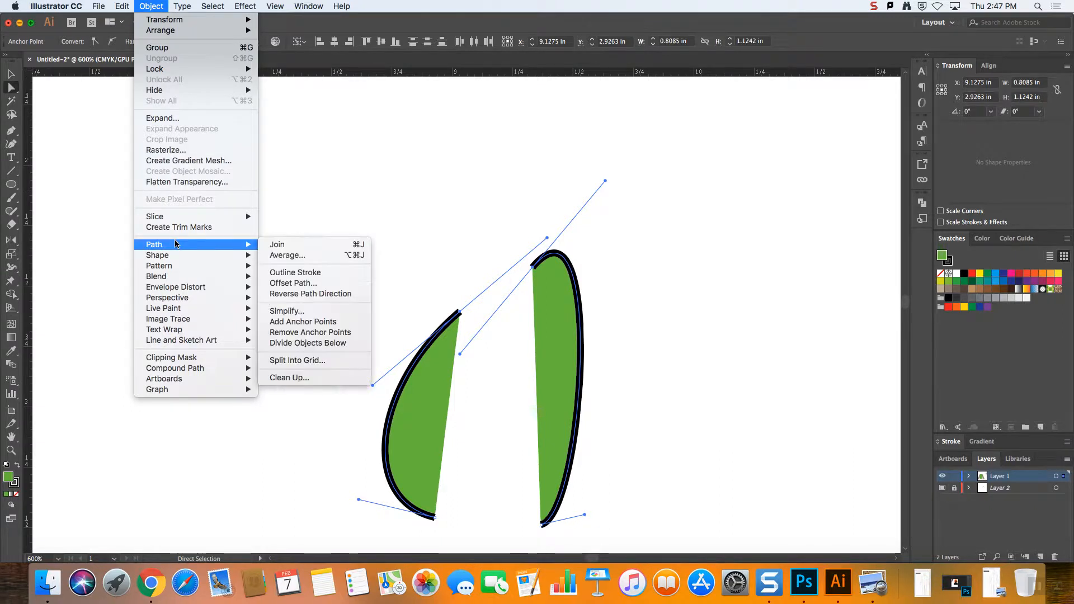
click(295, 250)
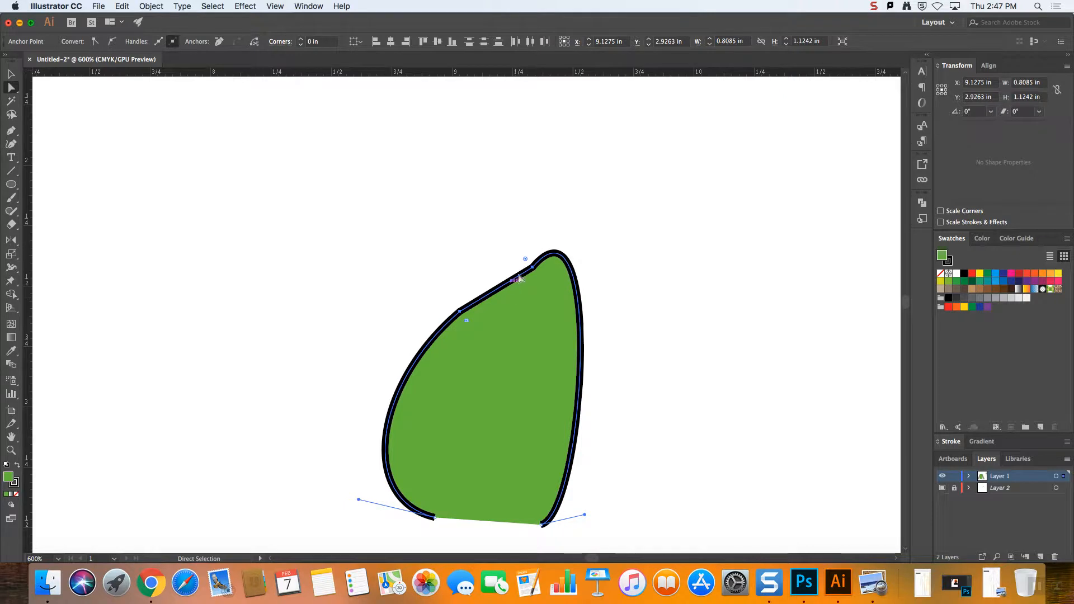
- Undo the join between the two curves' upper endpoints
key(super+plus)
key(super+plus)
key(super+plus)
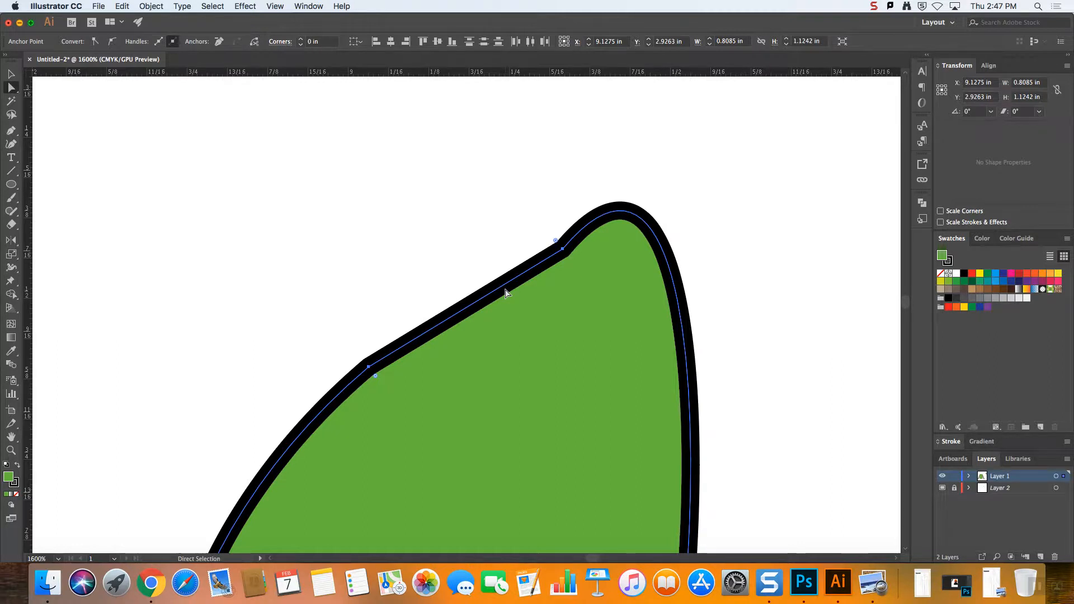
click(536, 263)
key(Delete)
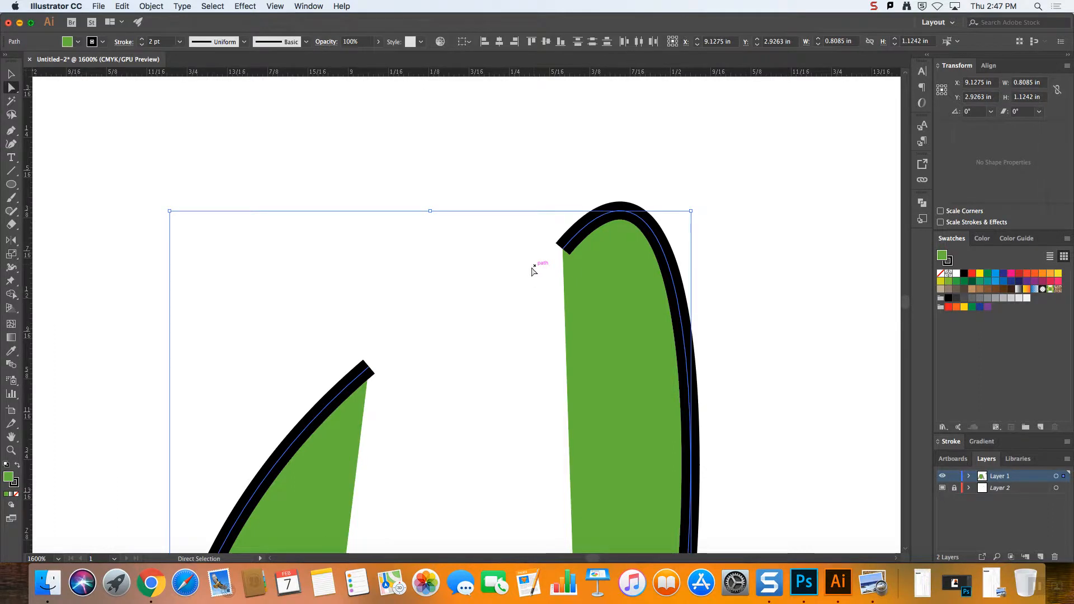
- Select the two upper endpoints and average their positions along both axes
click(371, 371)
shift+click(563, 248)
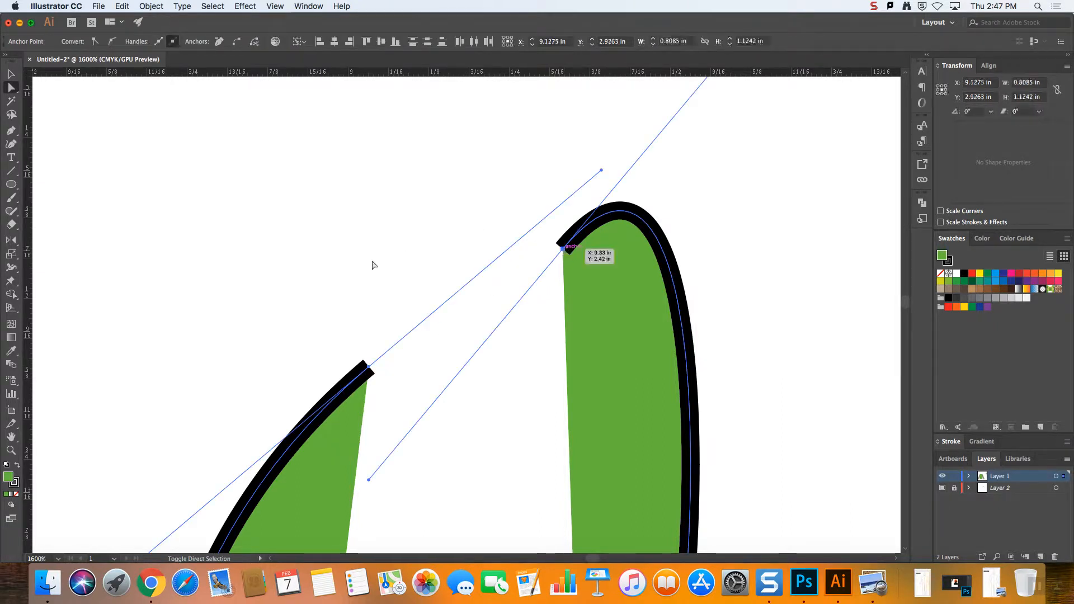
right_click(169, 192)
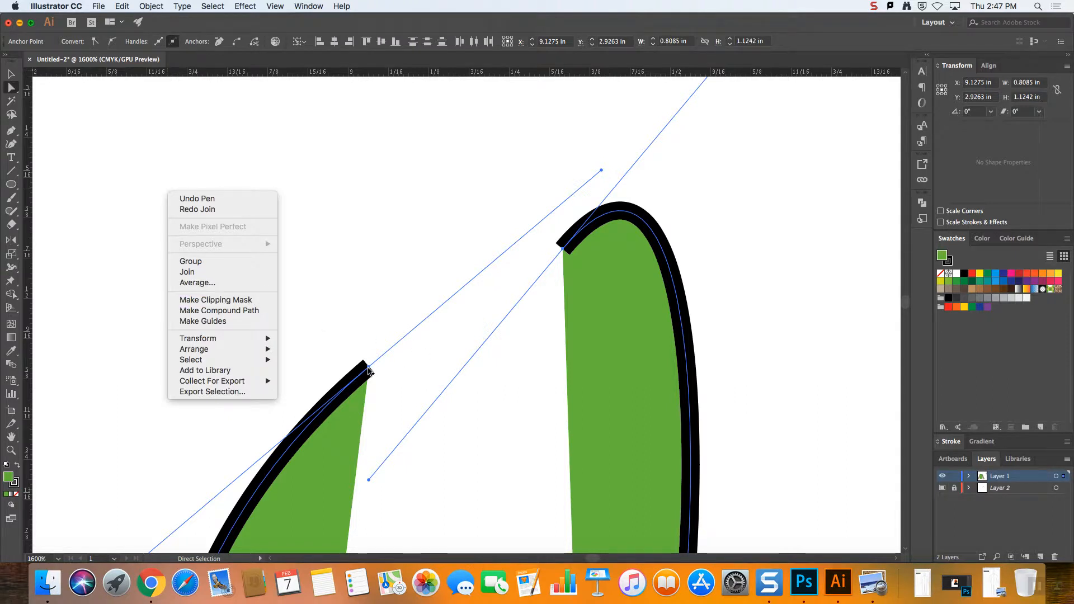
click(212, 282)
drag(534, 218, 762, 127)
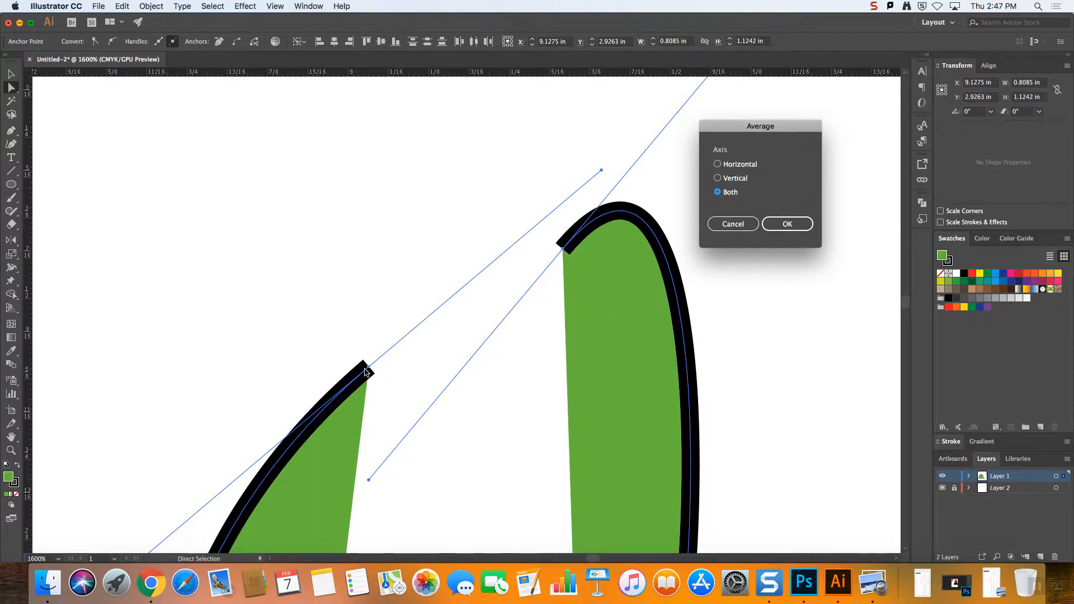
key(Return)
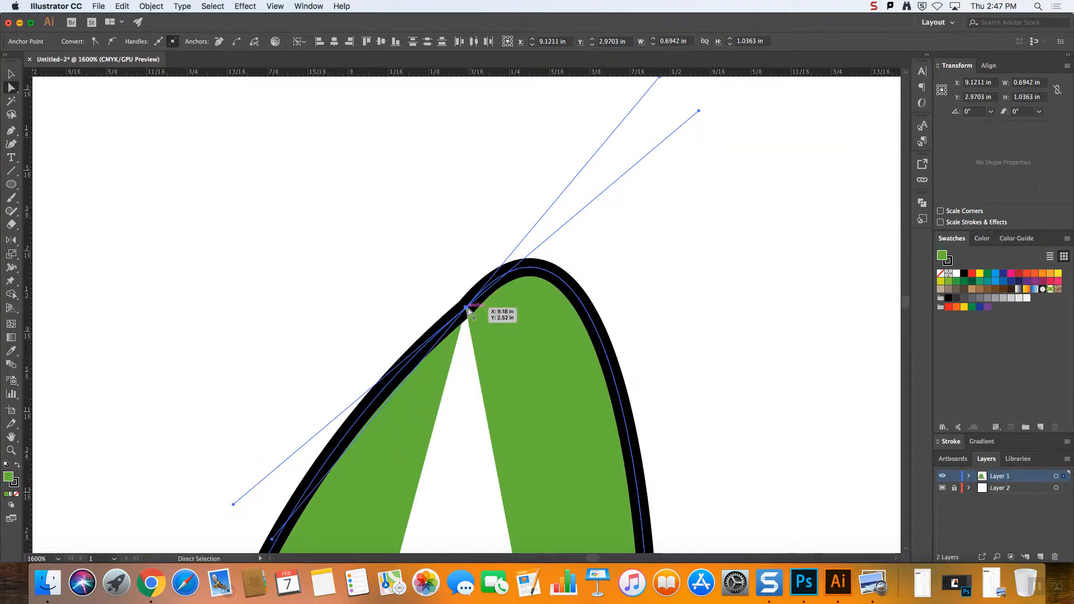
- Join the overlapping upper endpoints into a single anchor
key(super+minus)
key(super+minus)
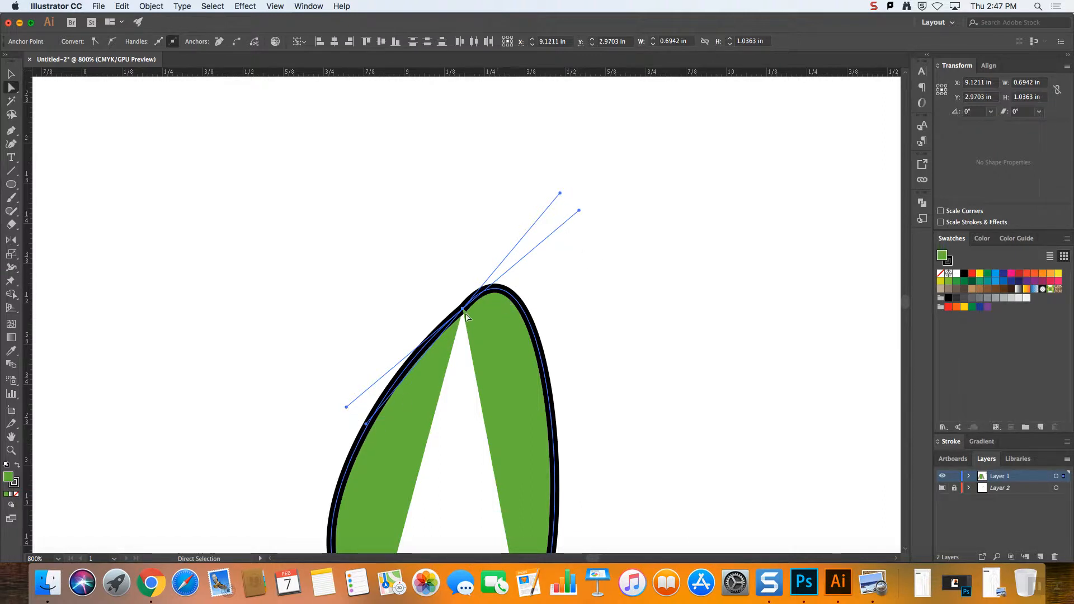
right_click(470, 245)
click(515, 314)
scroll(513, 307, up, 5)
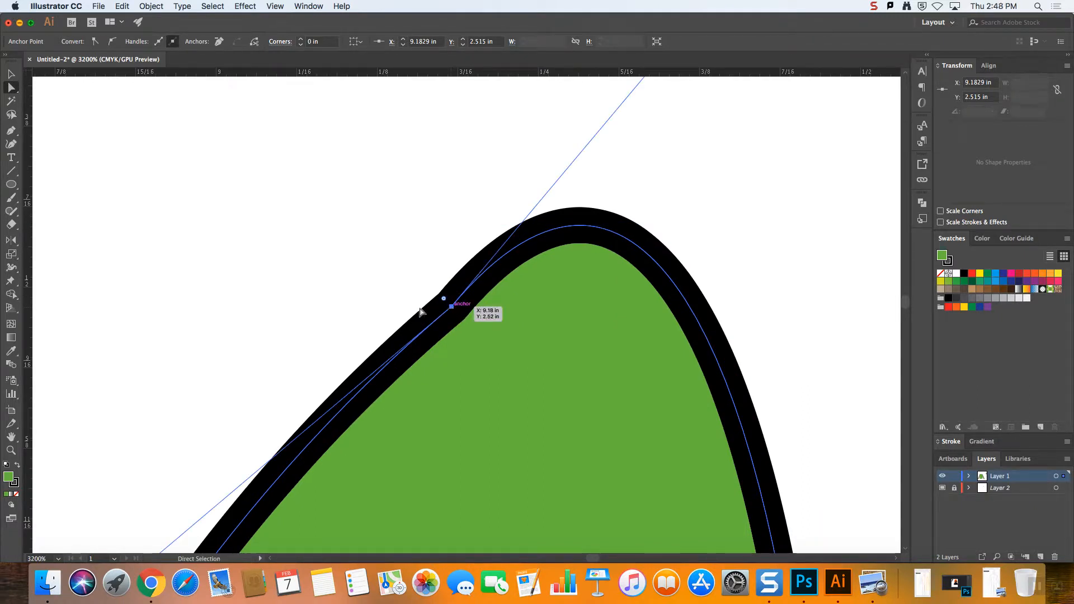
- Move the joined anchor up and to the left, to about X 9.10 in, Y 2.47 in
drag(452, 311, 385, 285)
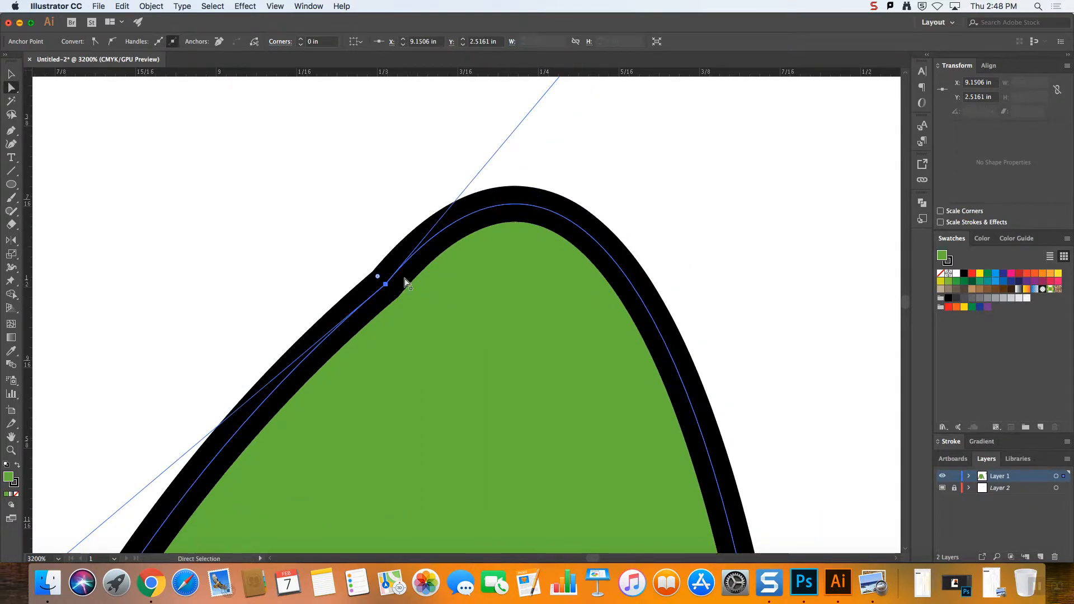
drag(717, 235, 579, 257)
drag(386, 284, 343, 250)
key(super+minus)
key(super+minus)
key(super+minus)
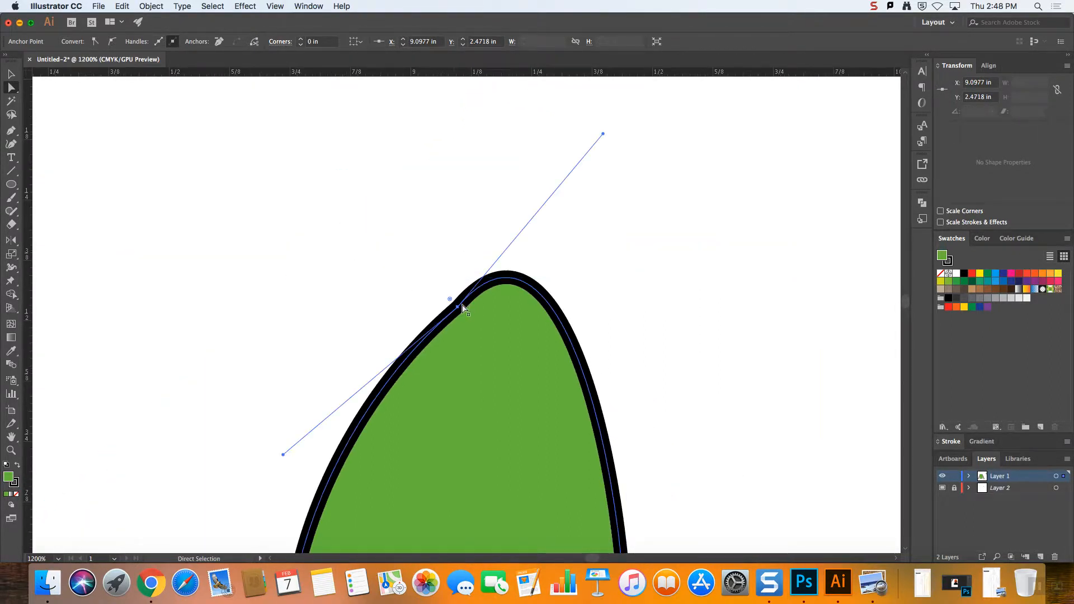
- Swing the joined anchor's upper direction handle to the left to steepen the start of the right curve
drag(603, 134, 532, 127)
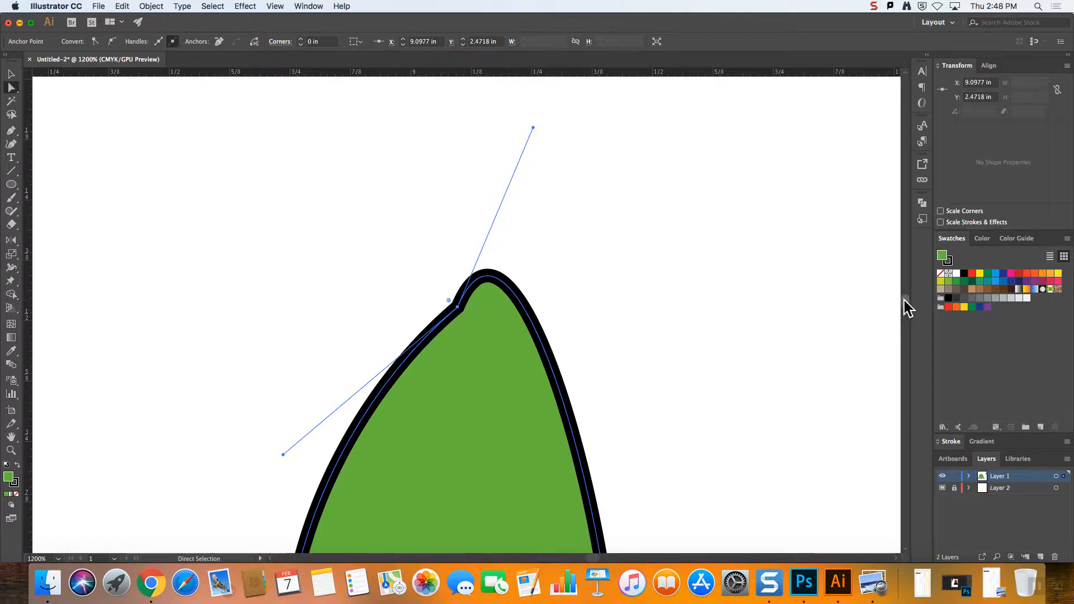
scroll(907, 304, down, 10)
scroll(907, 305, up, 9)
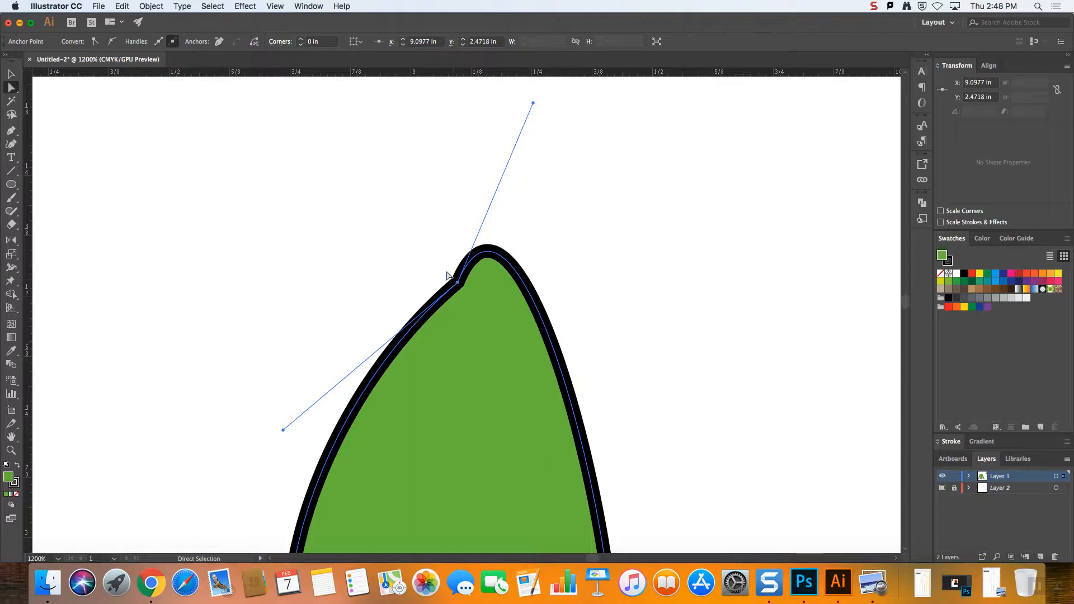
- Convert the joined upper anchor to smooth, to a corner, and back to a smooth point
key(super+minus)
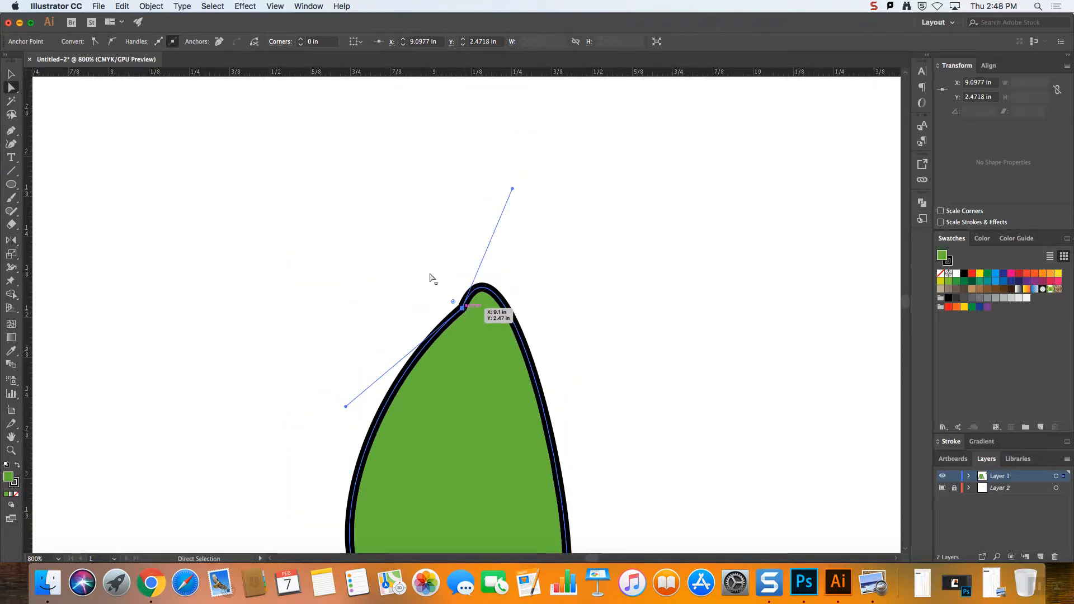
click(112, 42)
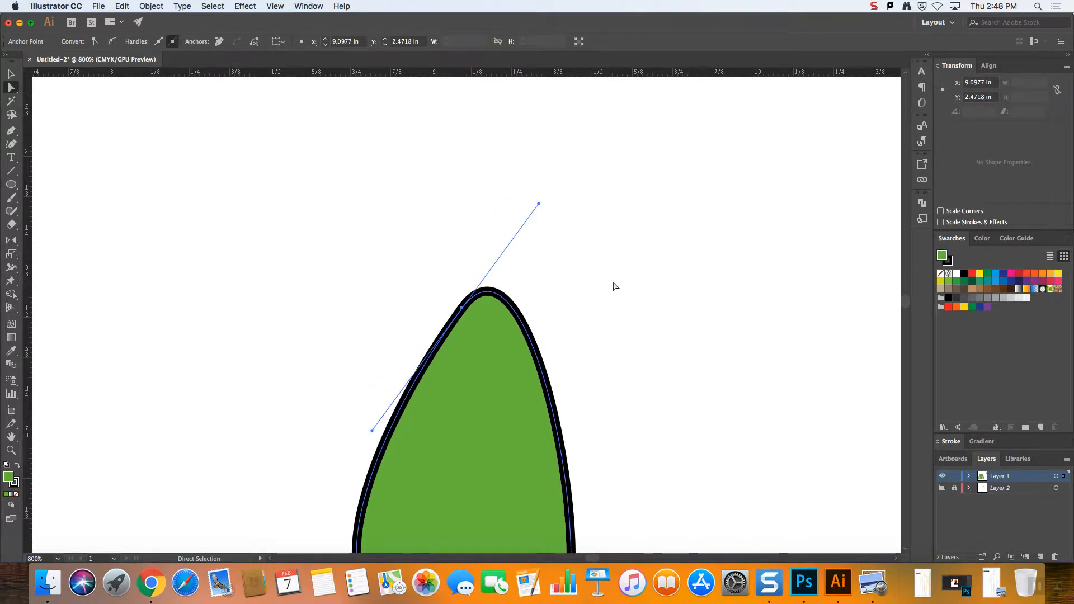
click(737, 302)
click(465, 305)
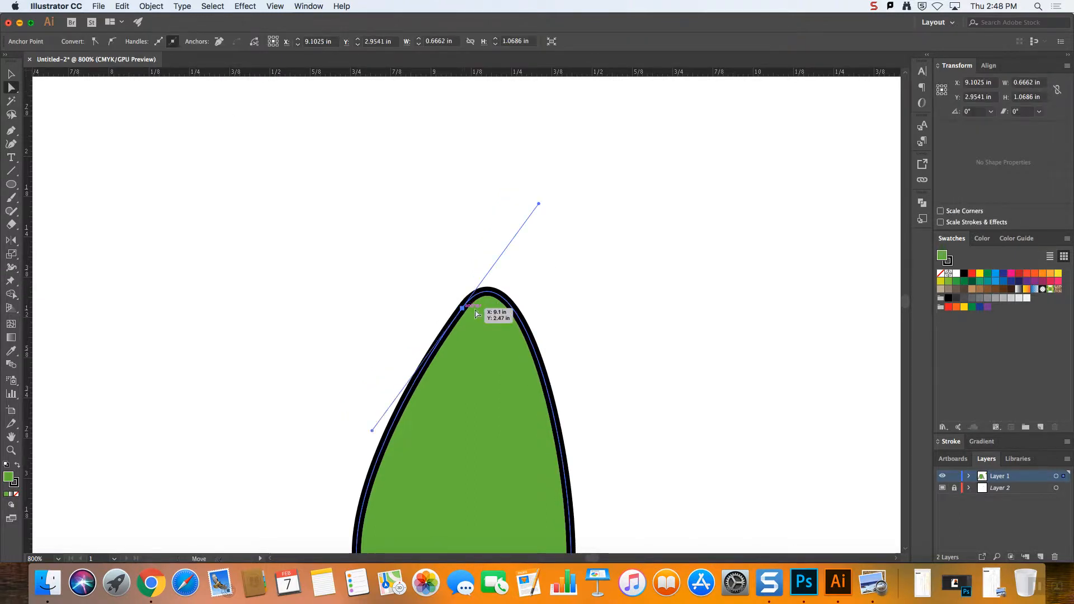
click(475, 312)
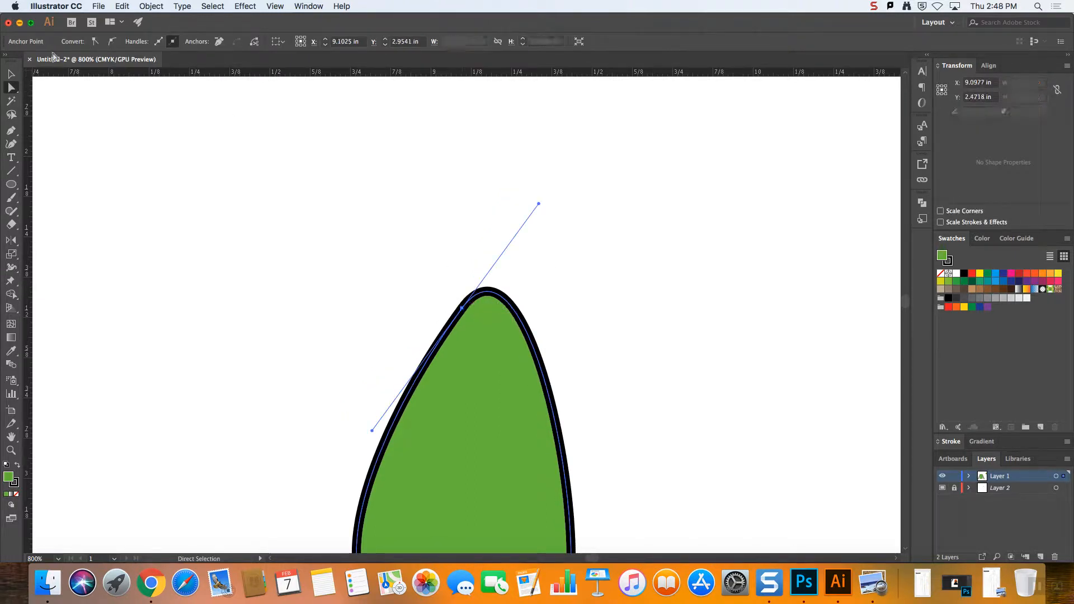
click(95, 43)
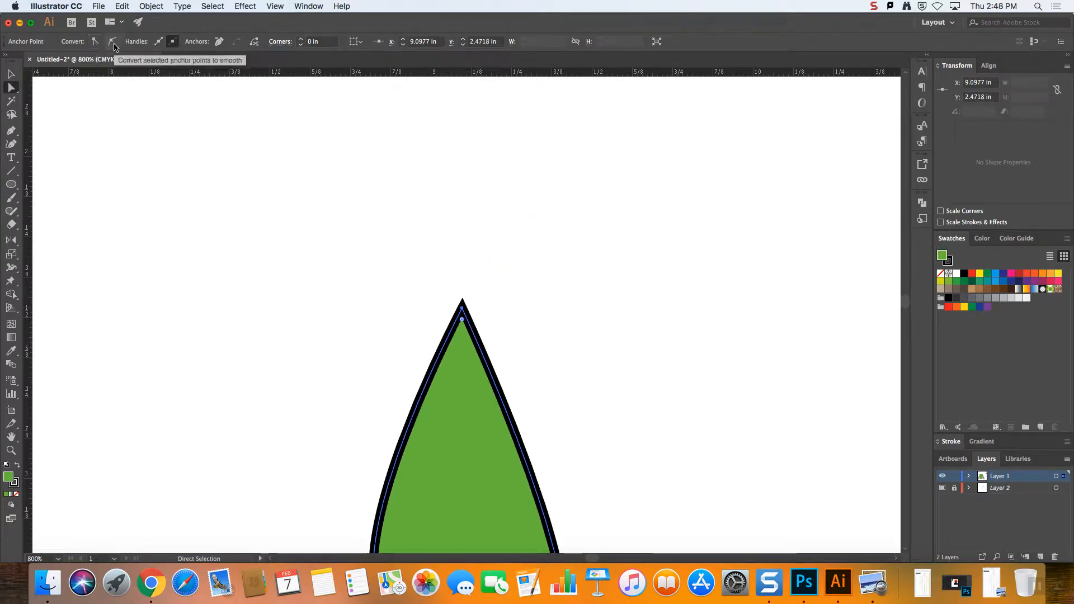
click(113, 43)
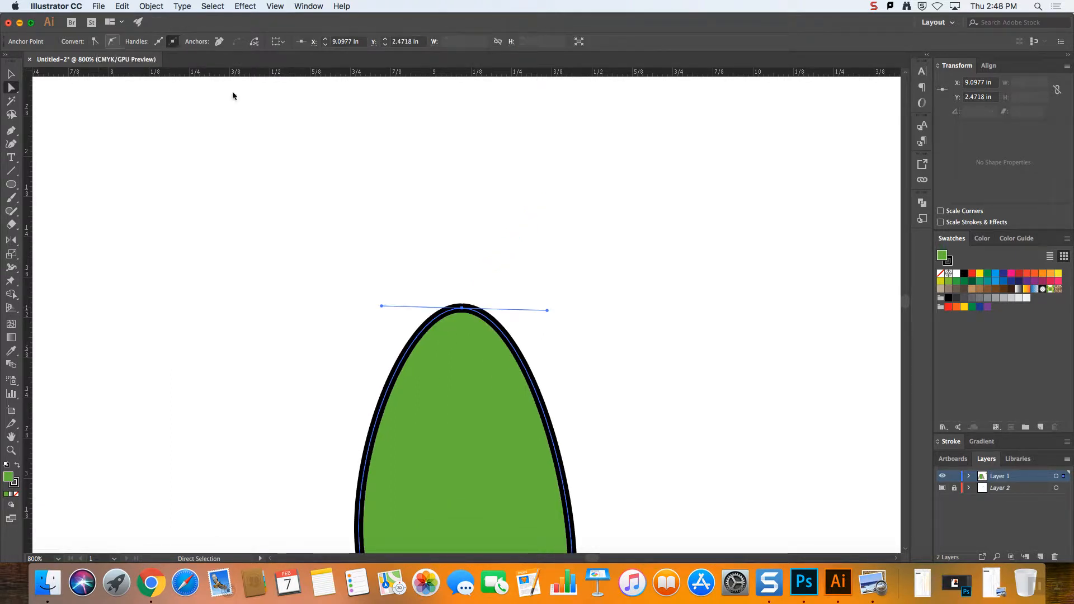
- Swing the upper anchor's right direction handle up, and bring it down independently of the opposite handle to form a pointed tip
drag(548, 311, 551, 180)
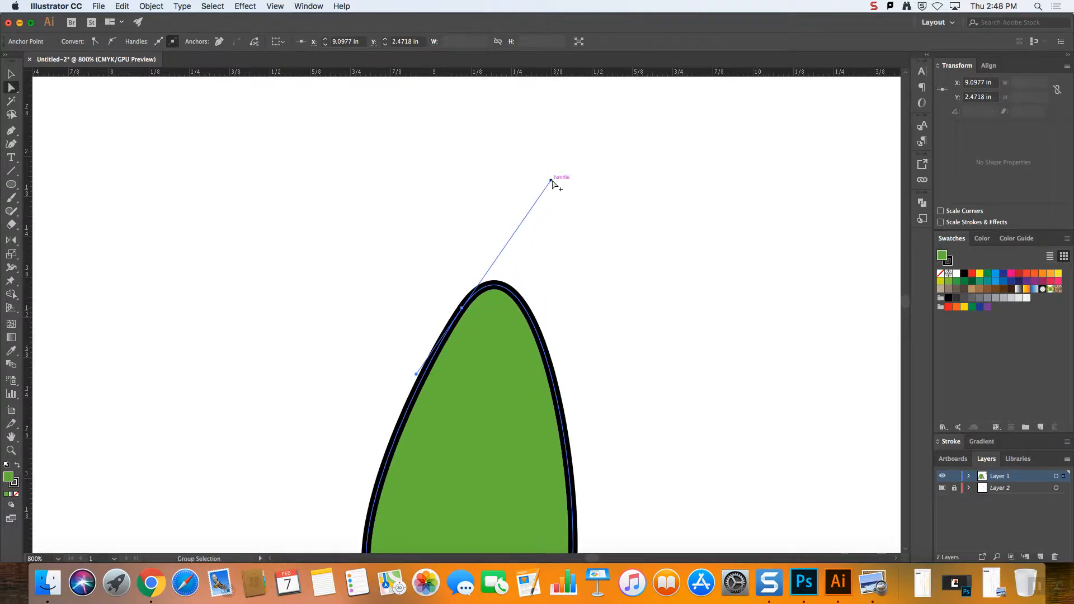
drag(552, 181, 563, 372)
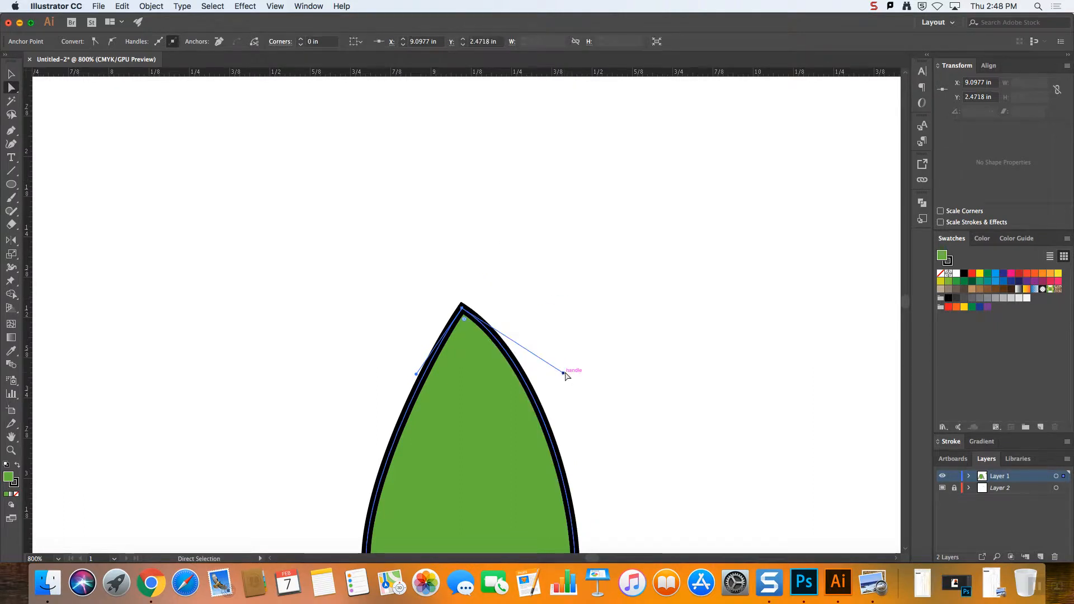
- Select the two open lower endpoints of the practice shape and average their positions along both axes
scroll(908, 311, down, 5)
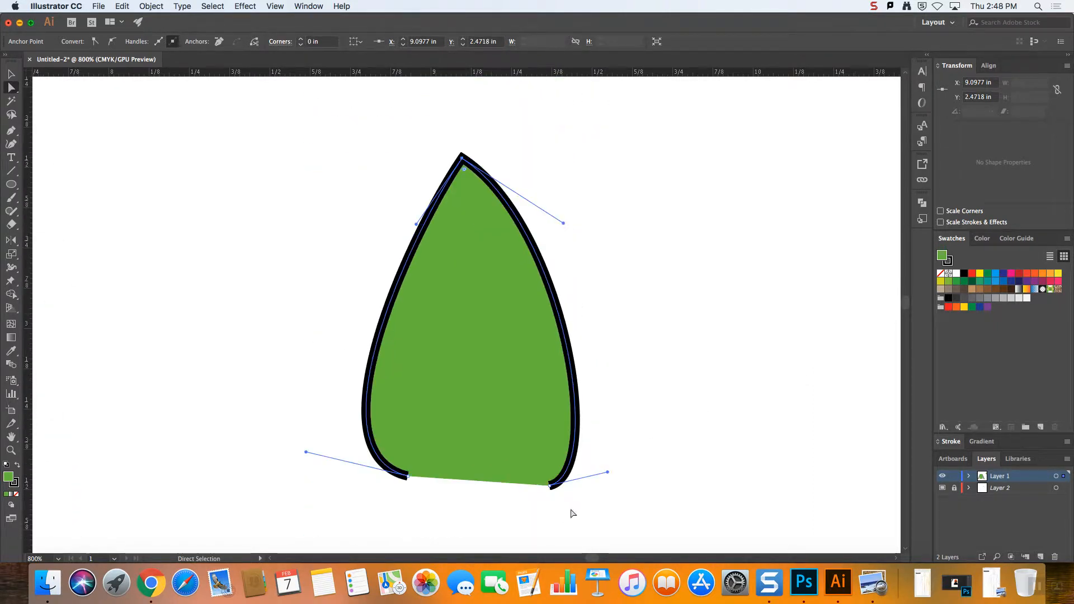
drag(570, 511, 394, 462)
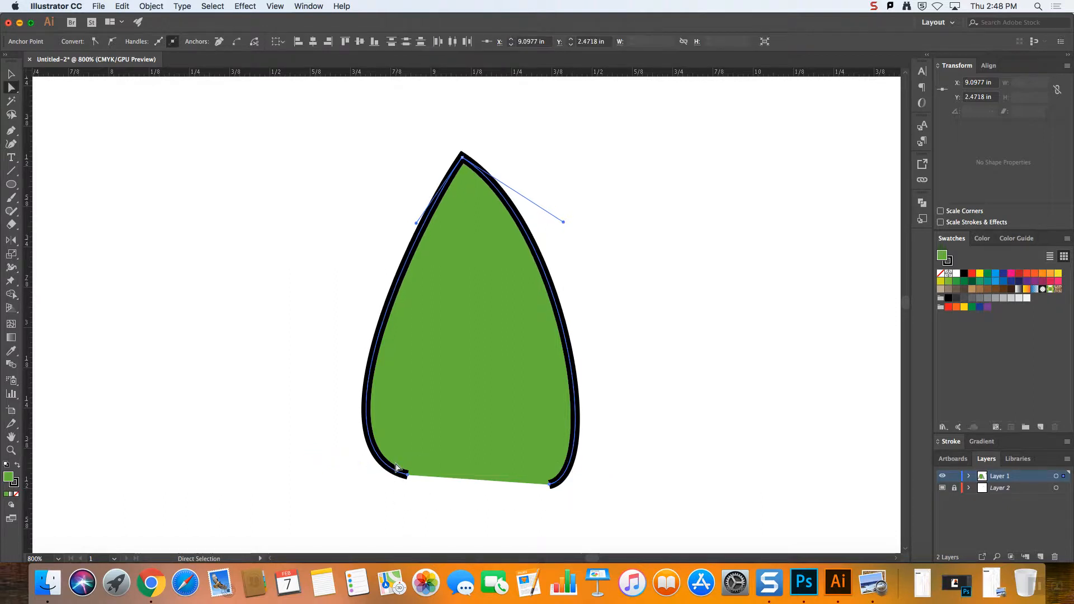
right_click(678, 308)
click(745, 411)
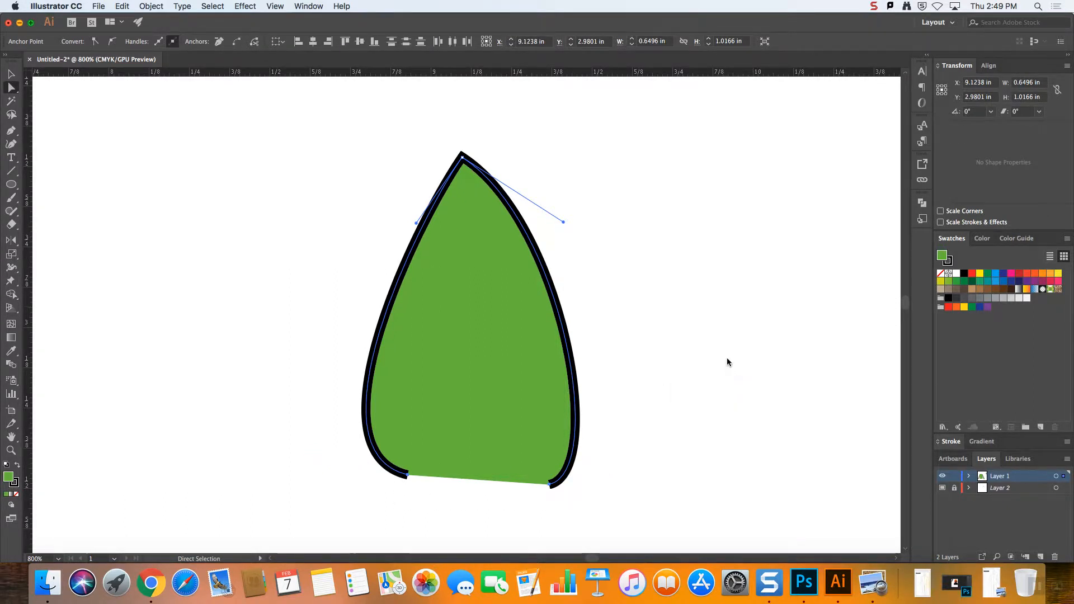
click(793, 220)
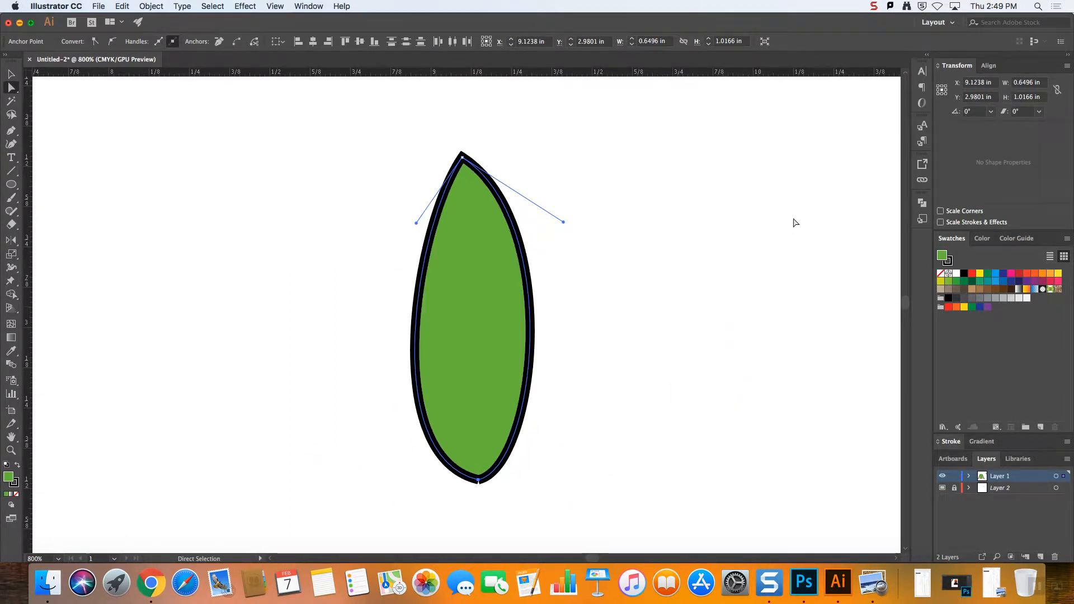
- Join the overlapping lower endpoints, convert the joined anchor to a smooth point, and deselect the shape
right_click(628, 321)
click(673, 411)
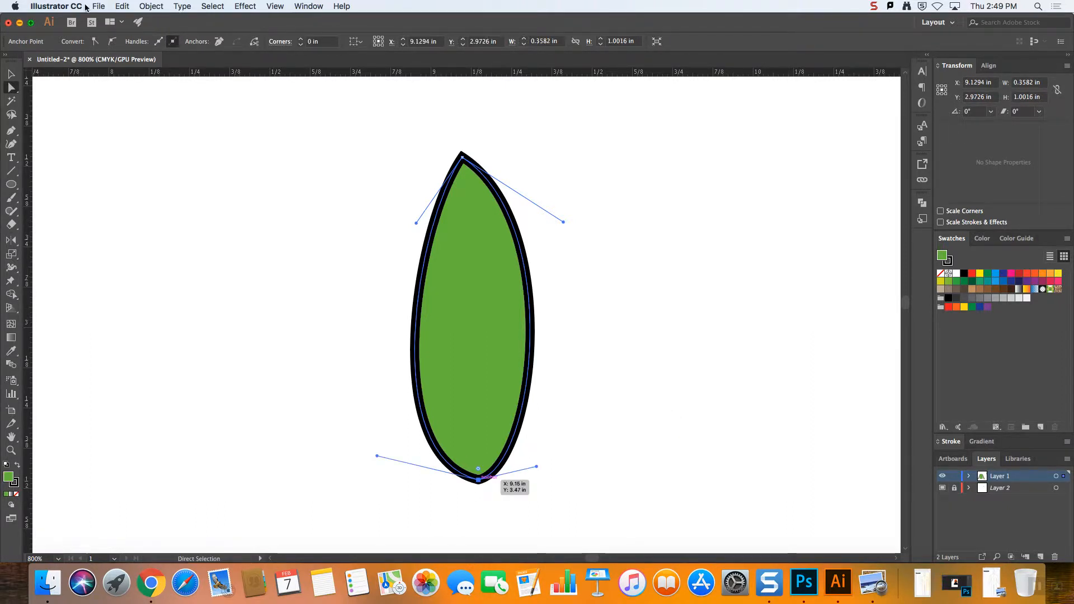
click(112, 42)
click(706, 470)
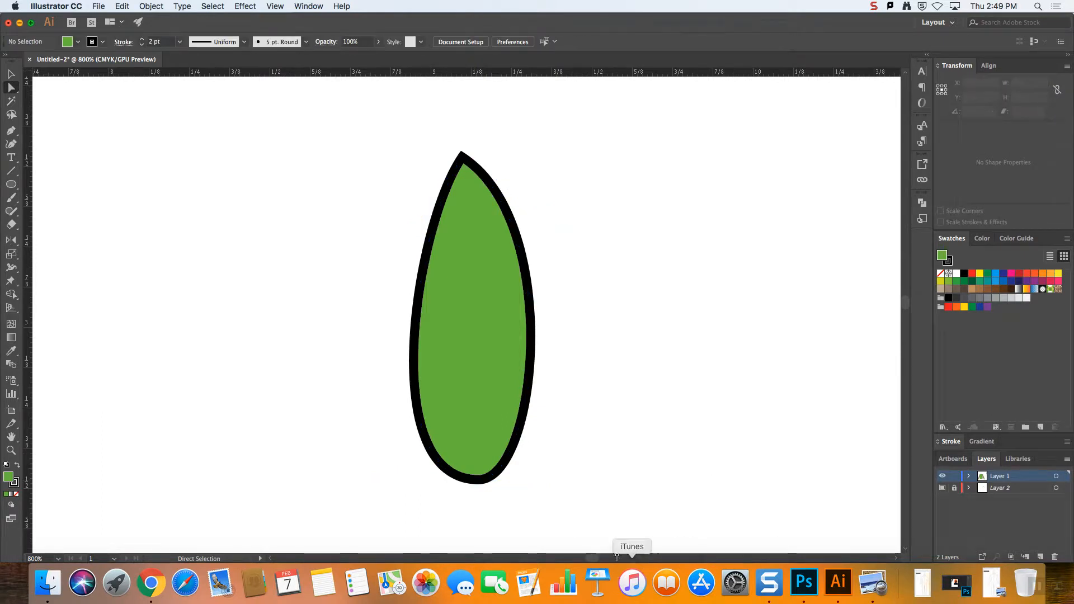
- Move the centre neckline anchor of the top's right half away from the guide, to about X 5.88 in, Y 3.60 in
key(cmd+minus)
key(cmd+minus)
key(cmd+minus)
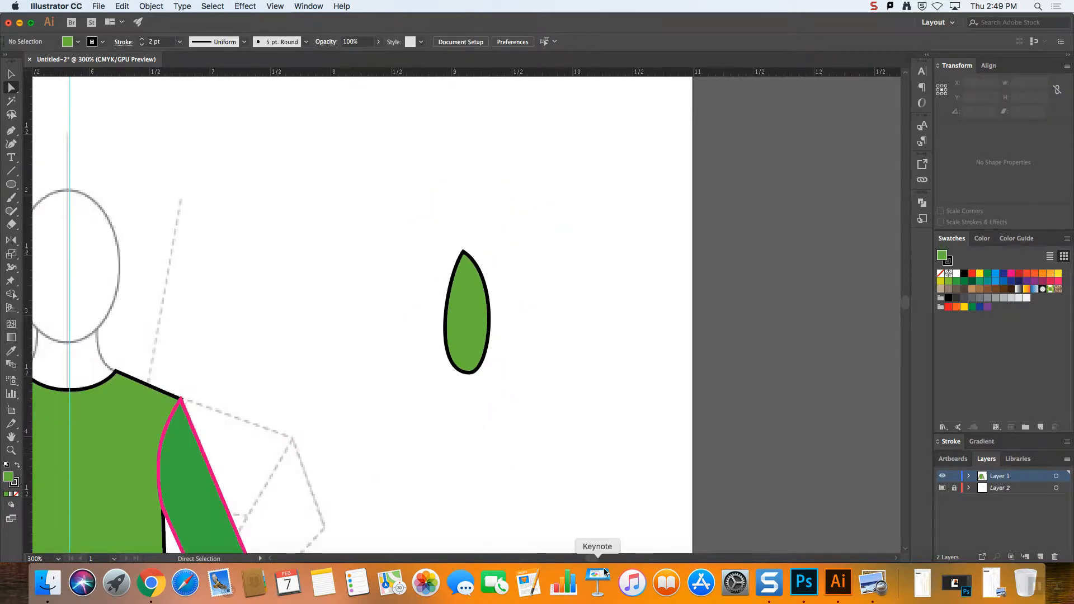
drag(592, 559, 584, 559)
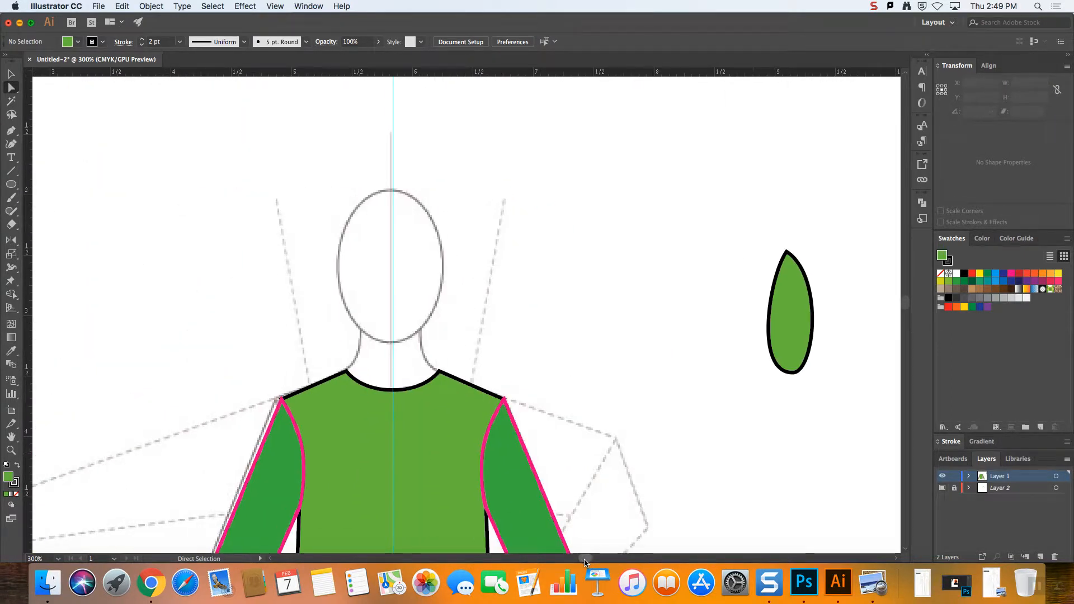
key(cmd+plus)
key(cmd+plus)
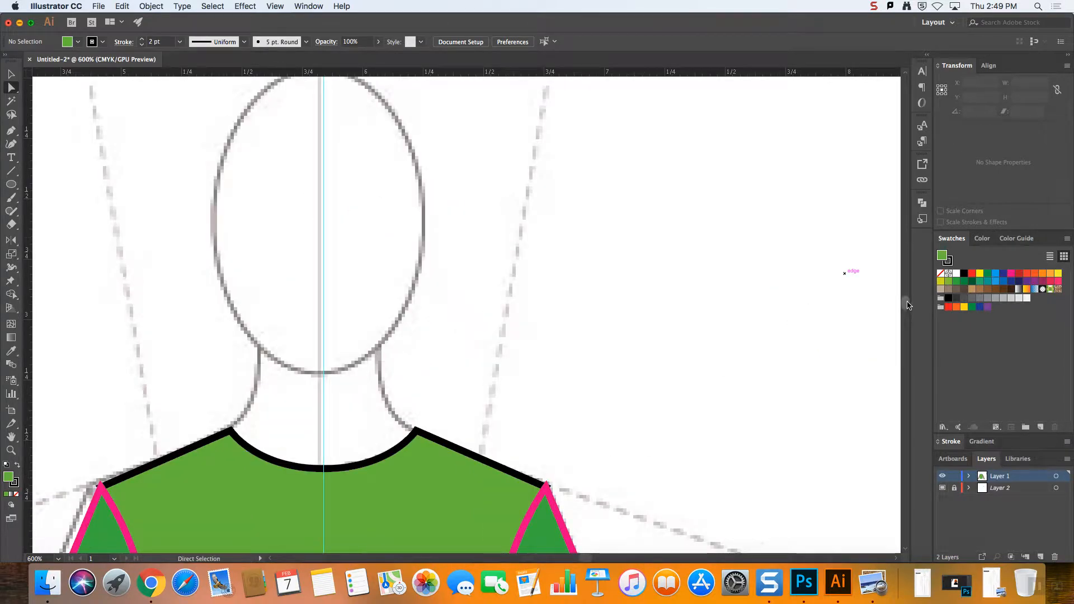
drag(907, 301, 907, 305)
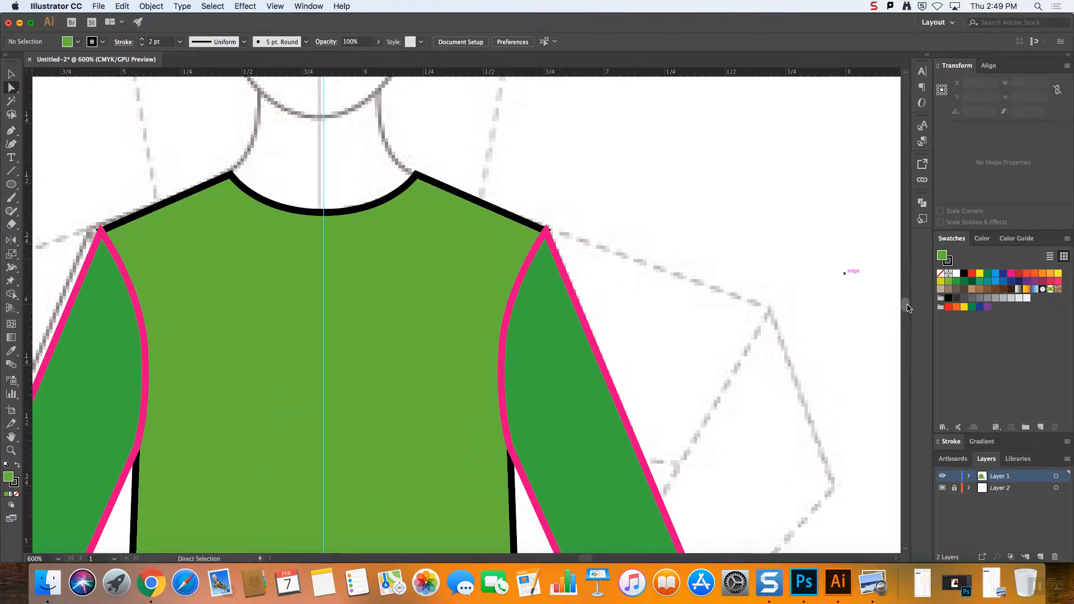
click(324, 213)
drag(324, 218, 336, 217)
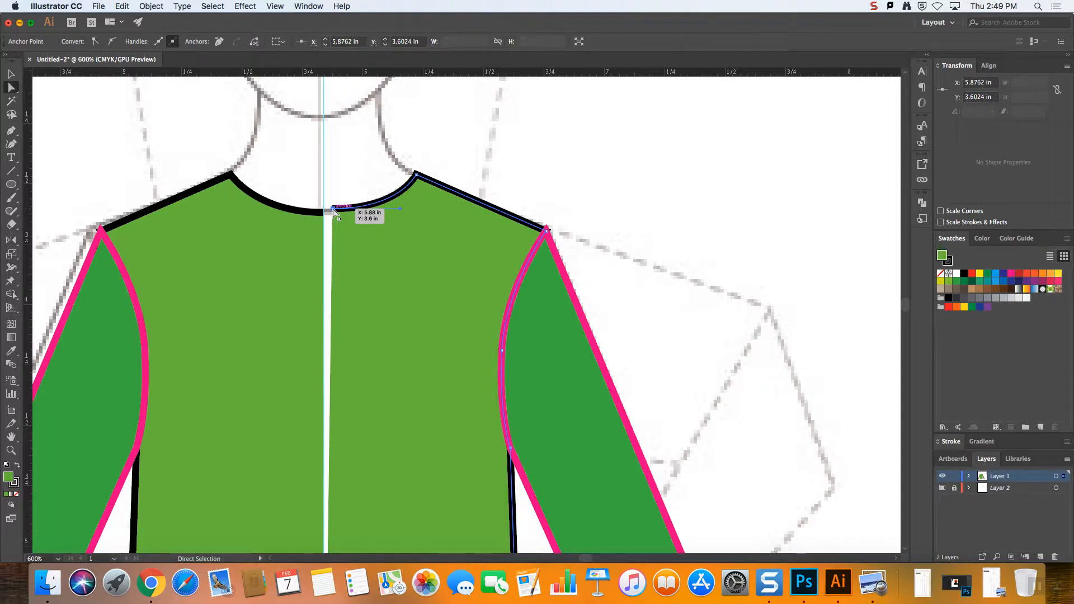
key(super+minus)
key(super+minus)
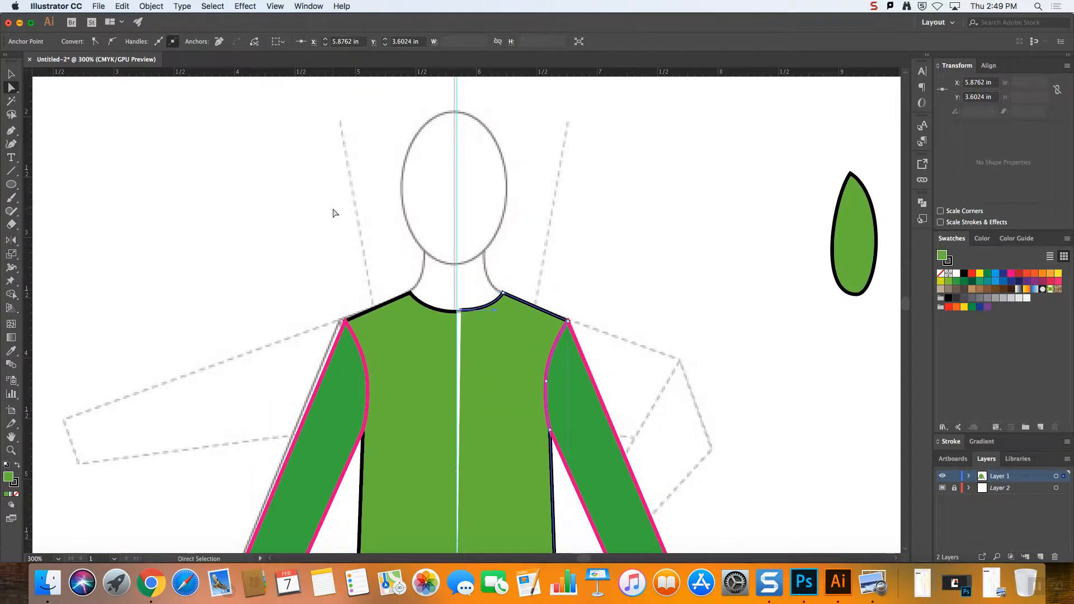
- Switch to Chrome, open the February 7, Class 3 course page, examine the Different Methods of Making Fashion Flats playlist, and return to Illustrator
click(151, 583)
click(394, 28)
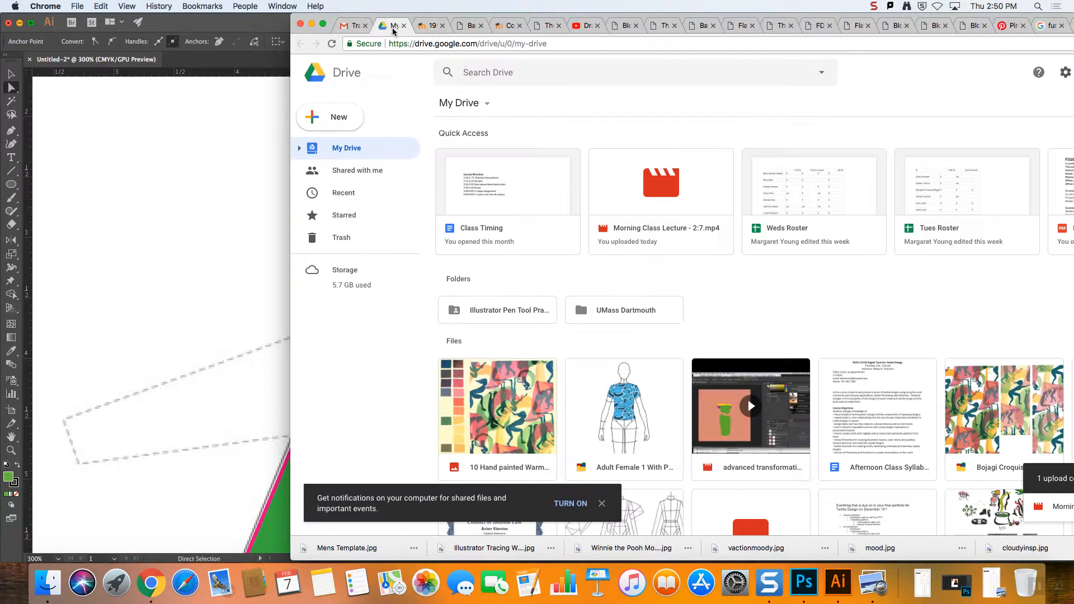
click(431, 28)
click(286, 43)
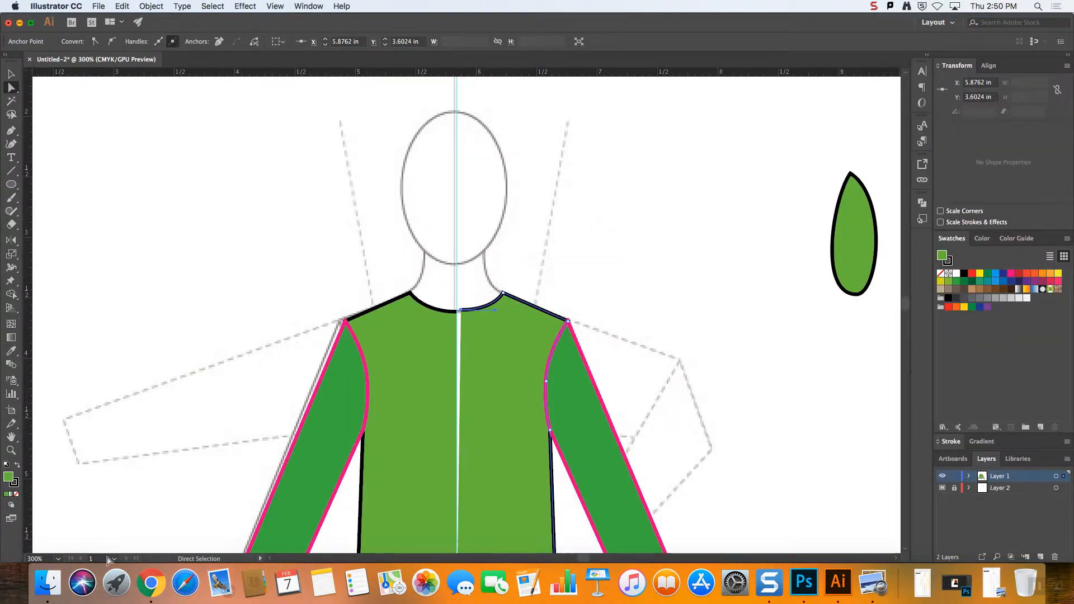
click(151, 583)
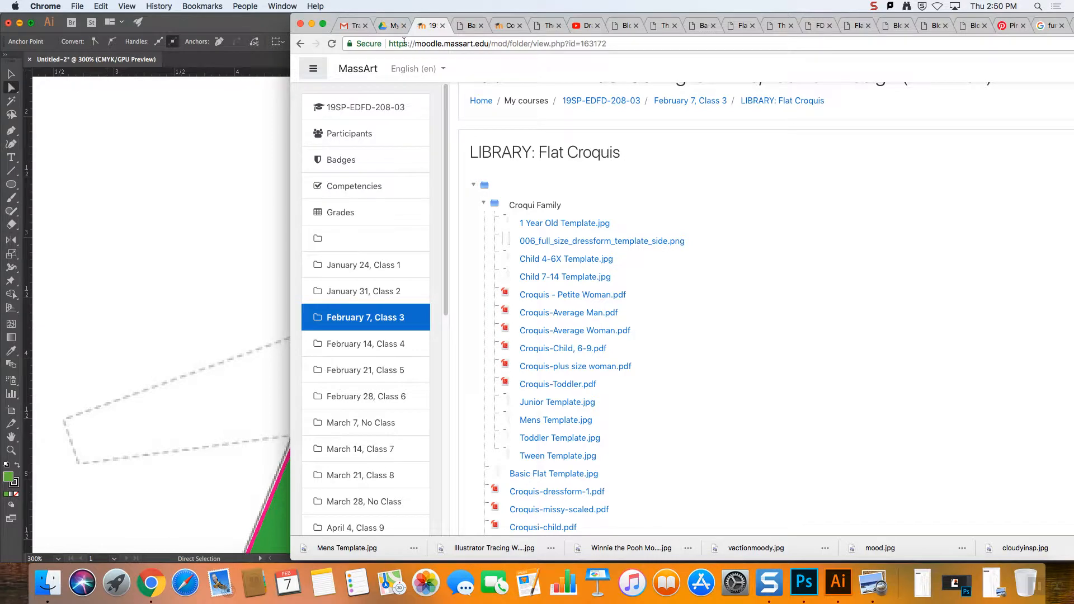
click(700, 101)
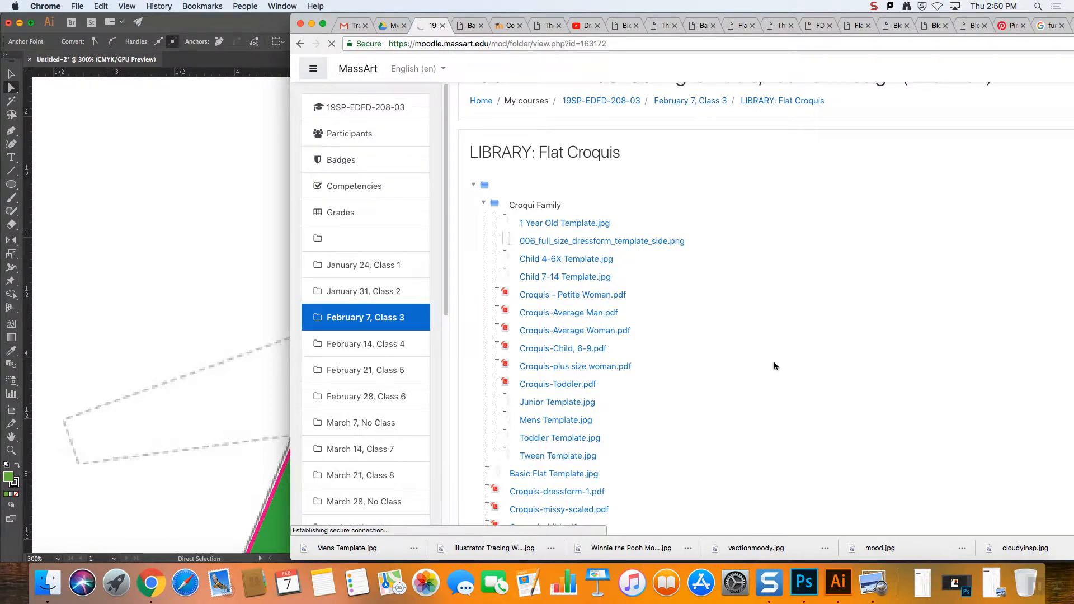
click(589, 328)
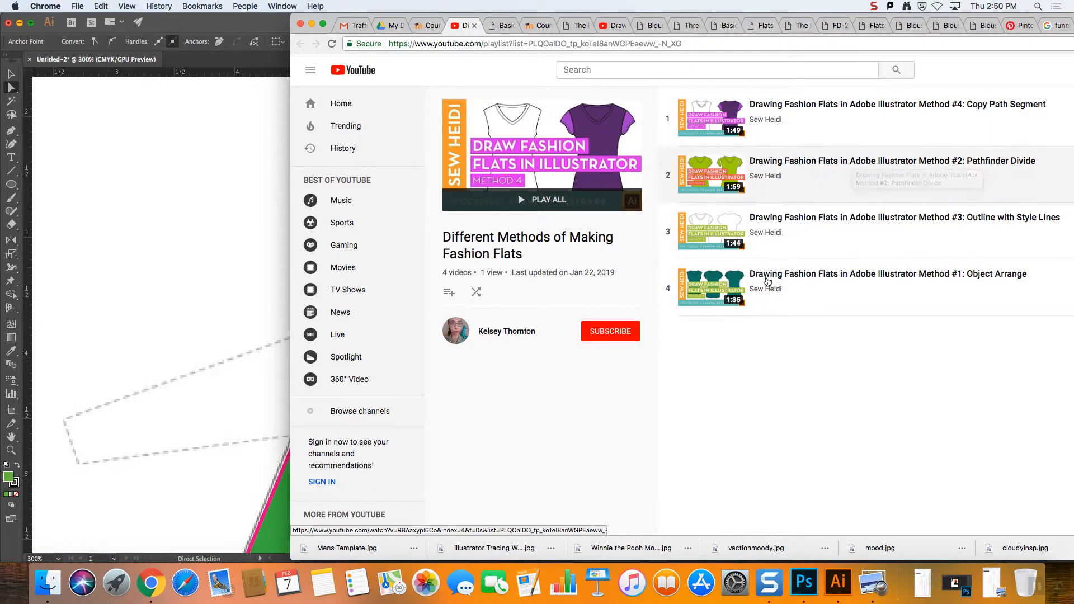
click(266, 388)
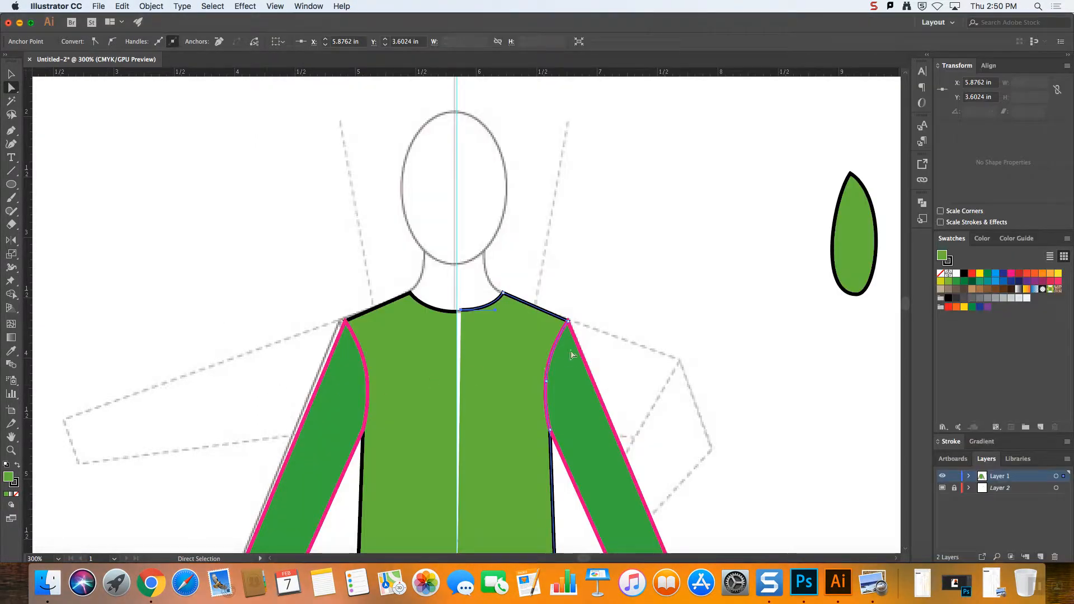
key(super+equal)
key(super+equal)
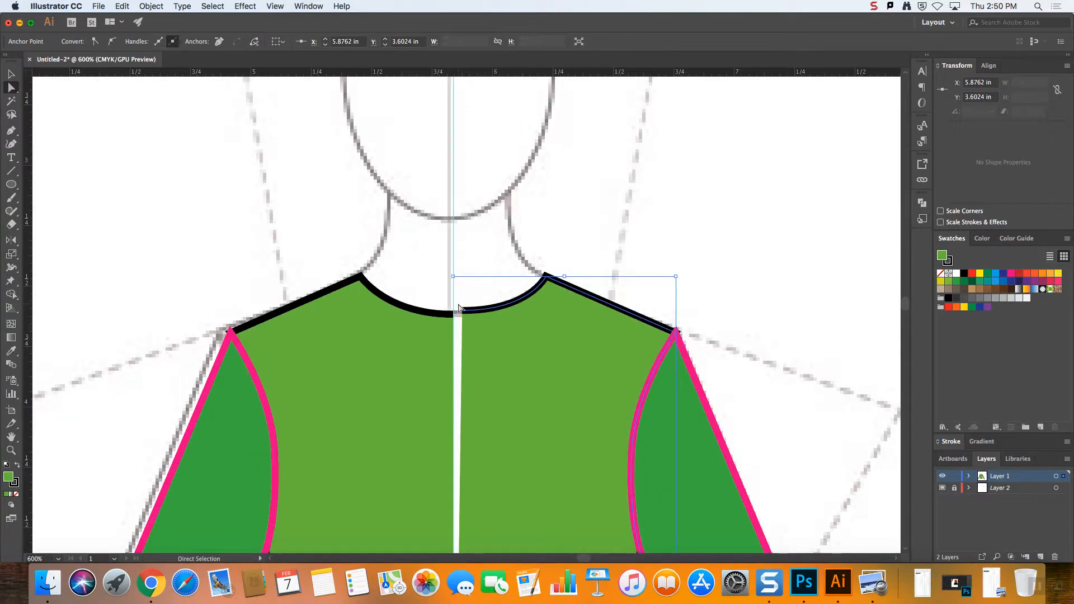
key(super+0)
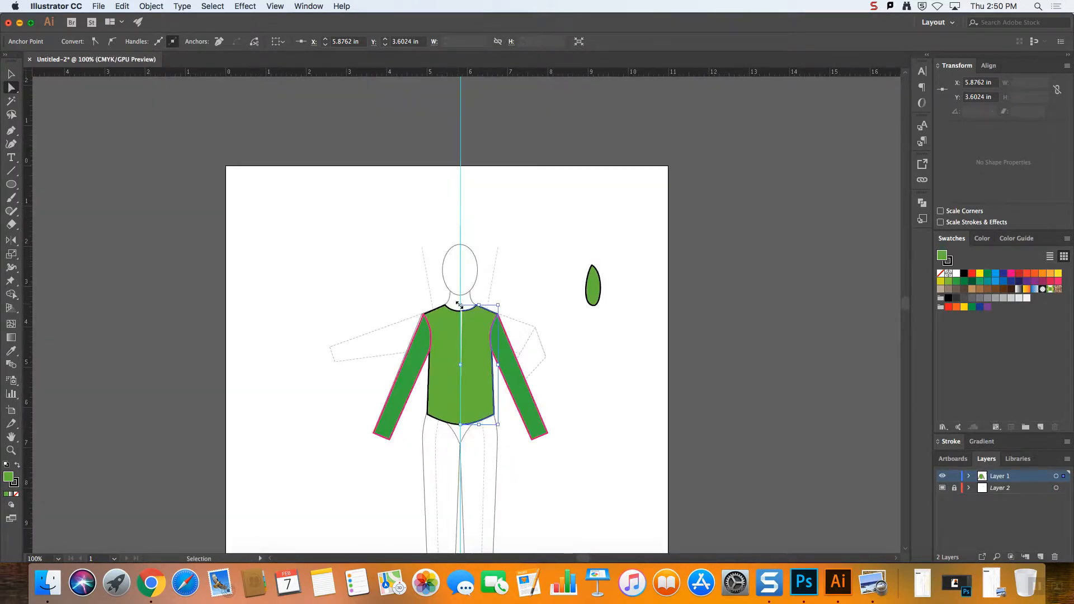
key(super+equal)
key(super+equal)
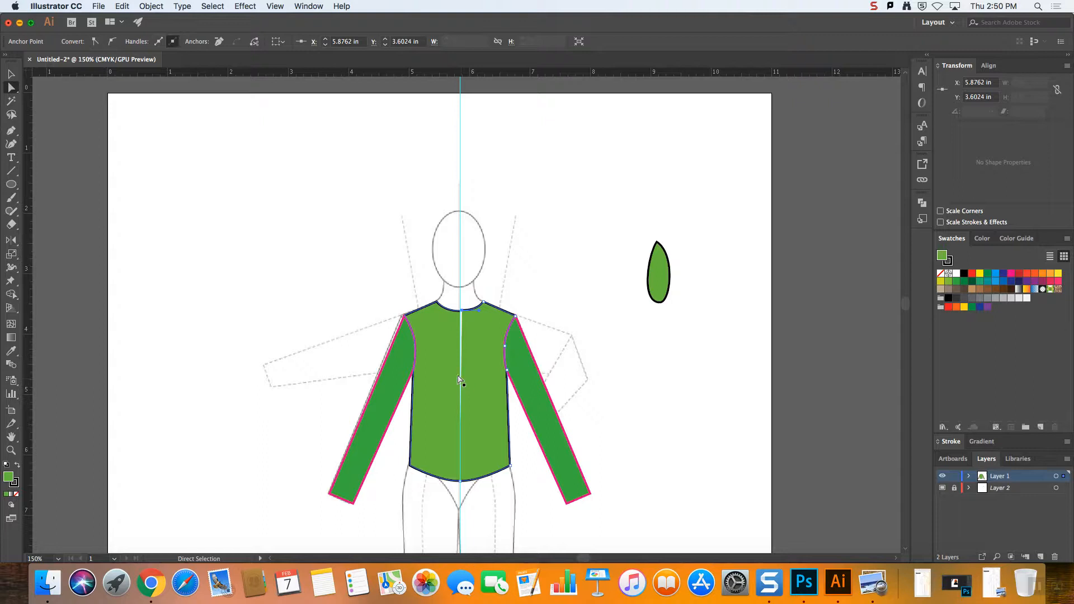
drag(454, 301, 469, 319)
click(469, 293)
- Select the centre neckline endpoints of both halves one after the other, and clear the selection
key(super+plus)
key(super+plus)
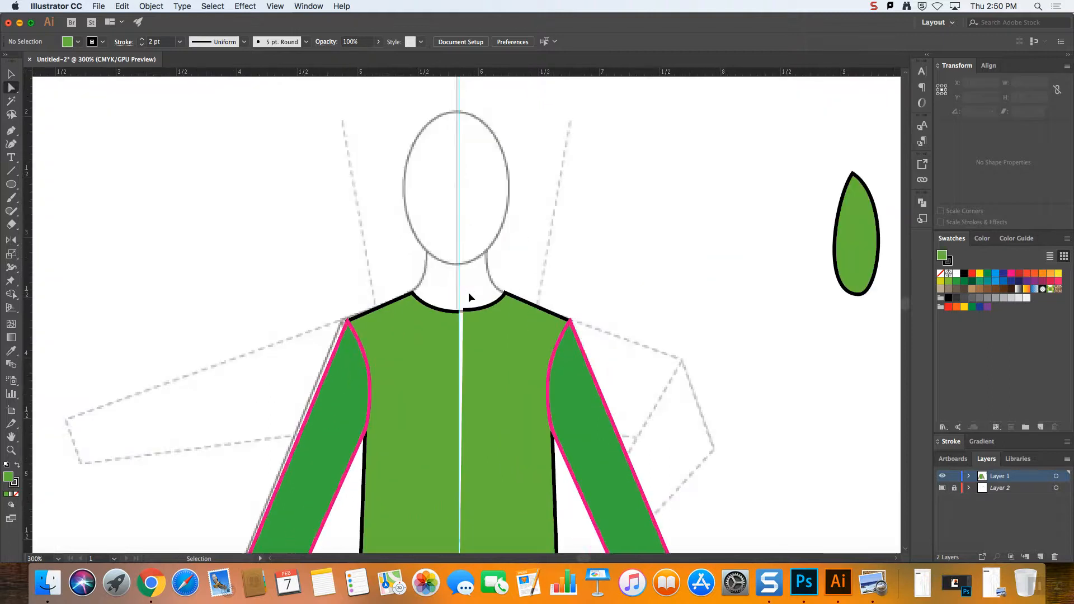
key(super+plus)
key(super+plus)
click(459, 312)
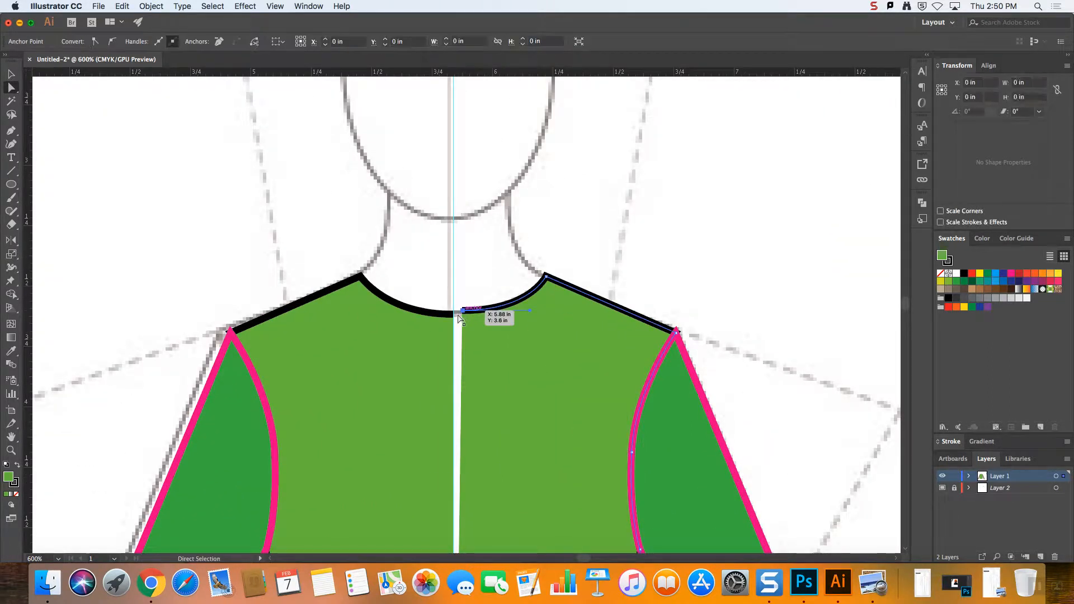
shift+click(455, 315)
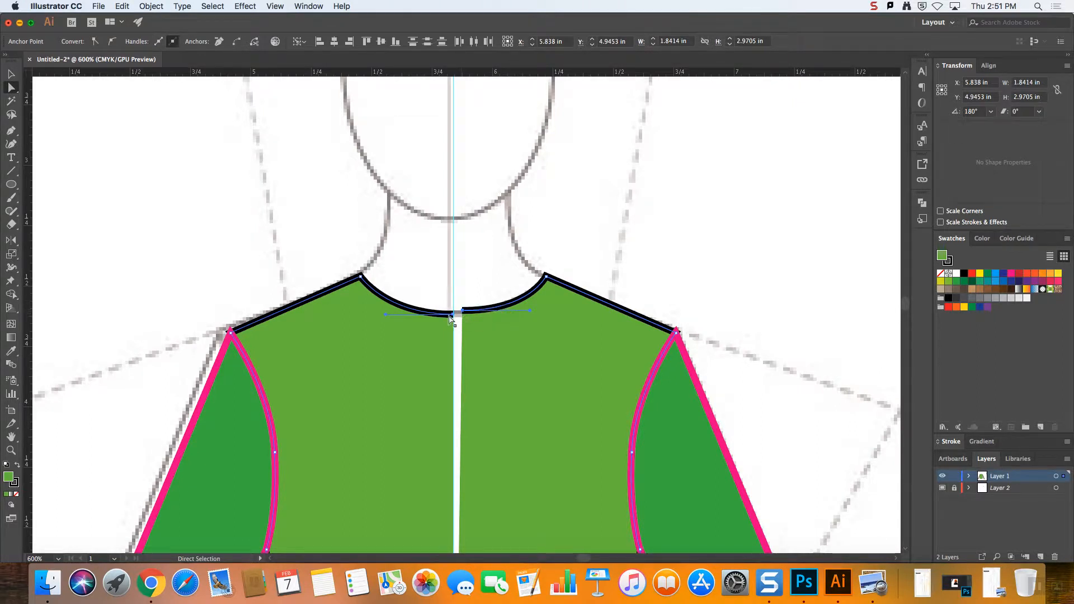
click(429, 285)
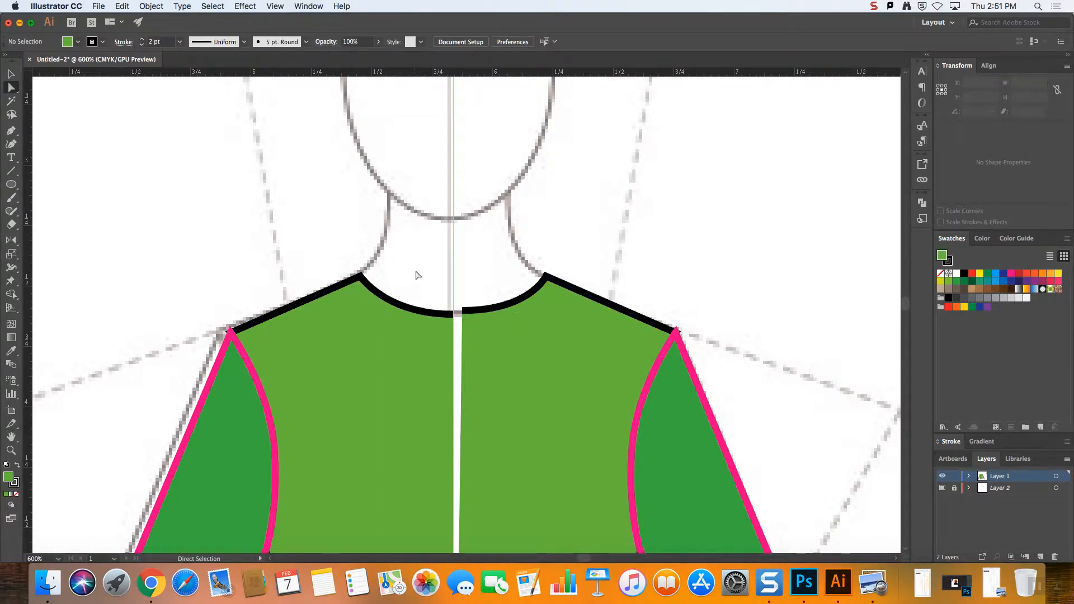
- Select both centre neckline endpoints of the bodice halves together and average them on both axes
mouse_move(416, 272)
mouse_down()
mouse_move(479, 330)
mouse_move(430, 273)
mouse_up()
drag(417, 252, 495, 358)
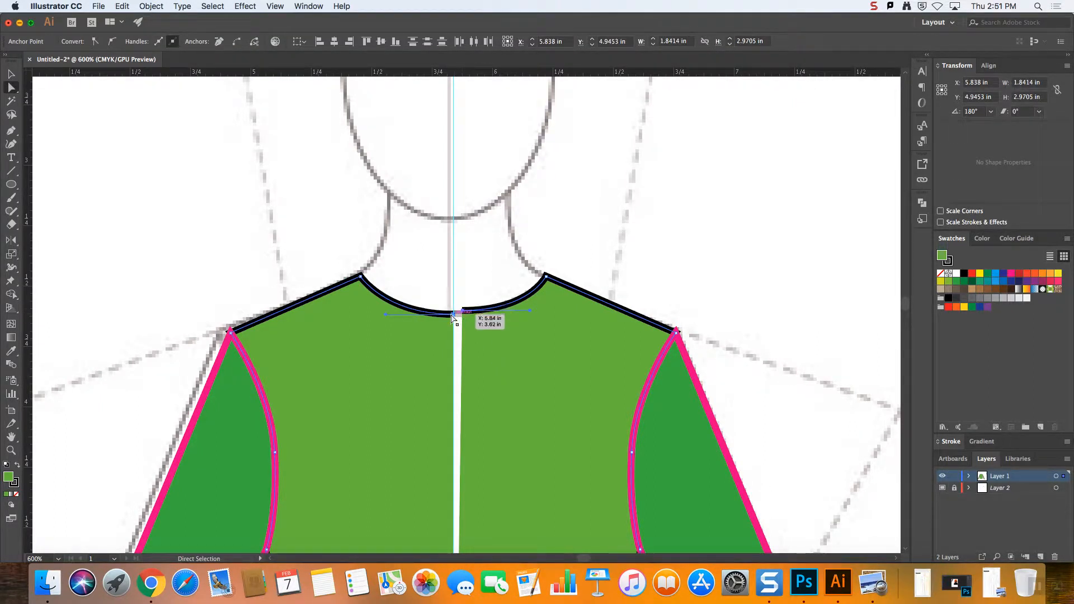
drag(456, 315, 456, 315)
right_click(619, 152)
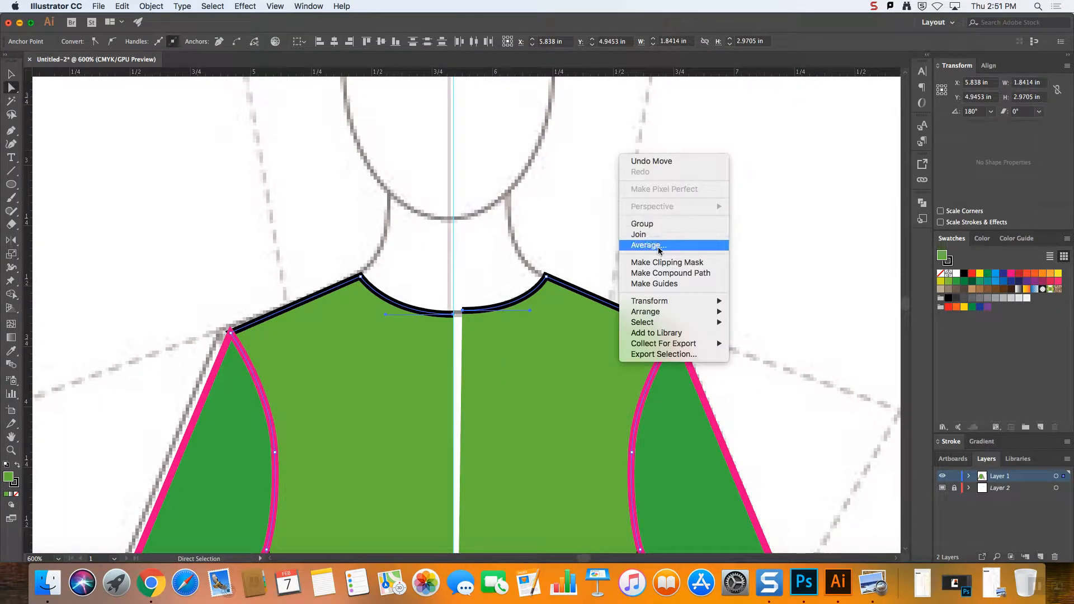
click(649, 246)
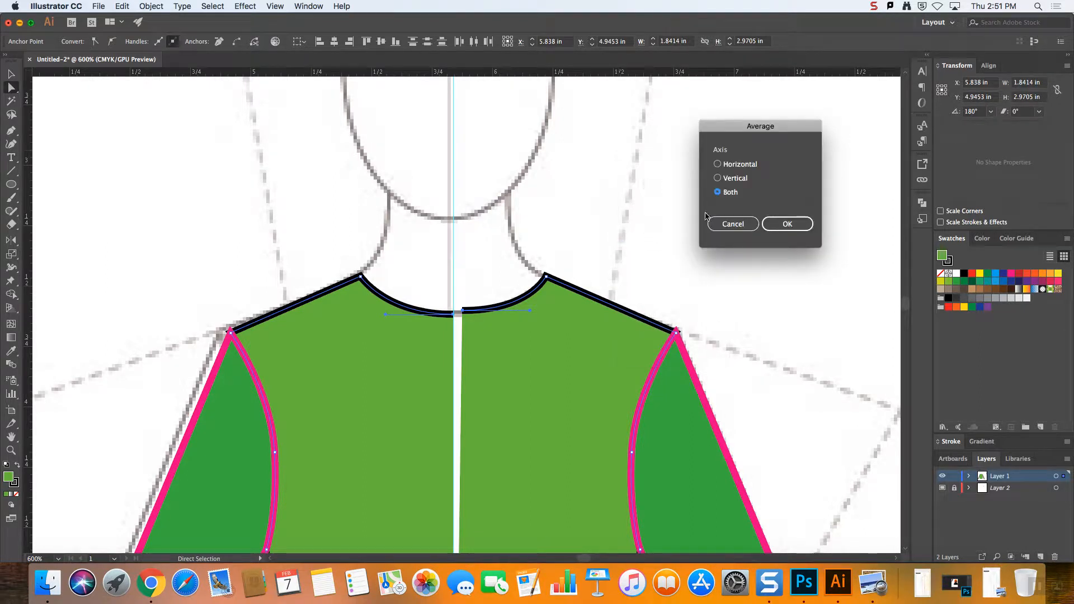
click(793, 224)
- Join the averaged neckline endpoints, move the joined anchor onto the centre guide, and deselect the shape
right_click(647, 205)
click(676, 288)
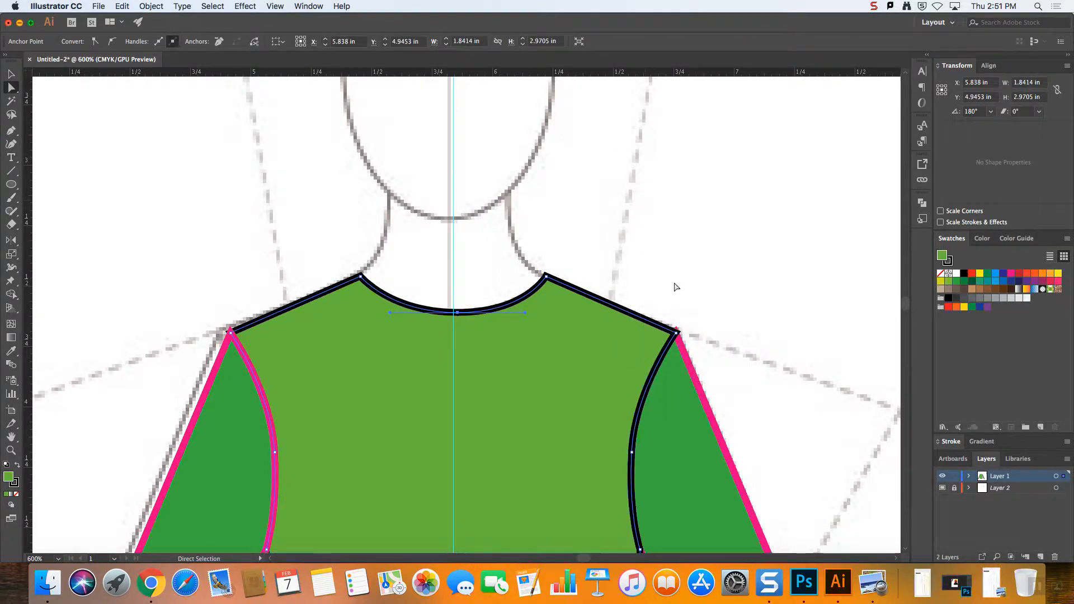
drag(457, 315, 453, 314)
click(579, 234)
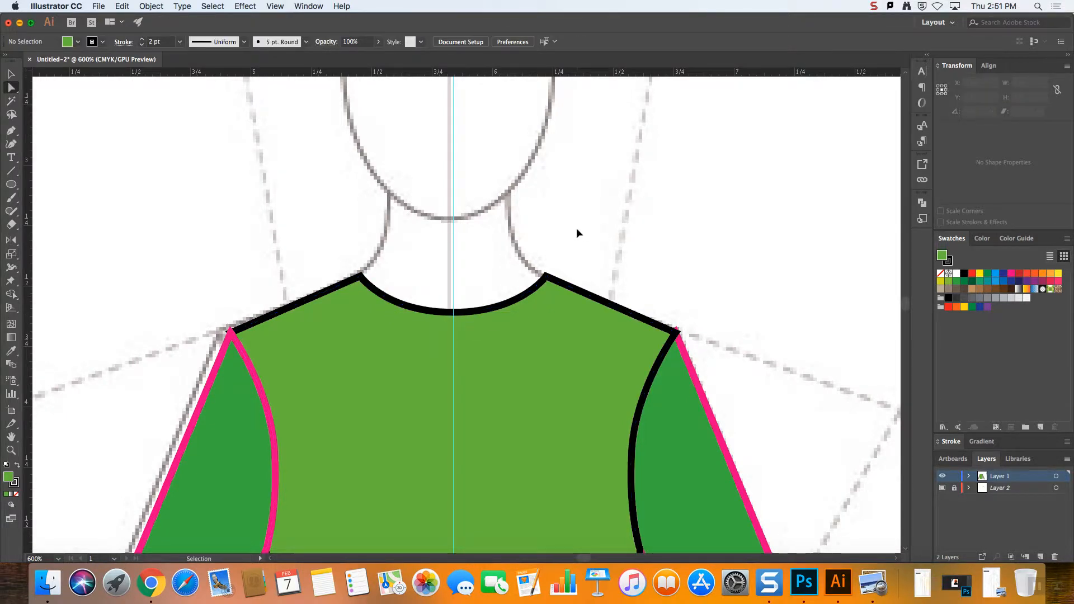
- Pull the two overlapping centre hem endpoints apart and downward, placing the right one at about X 5.94 in, Y 6.51 in
key(super+minus)
key(super+minus)
key(super+minus)
drag(905, 306, 906, 310)
click(459, 426)
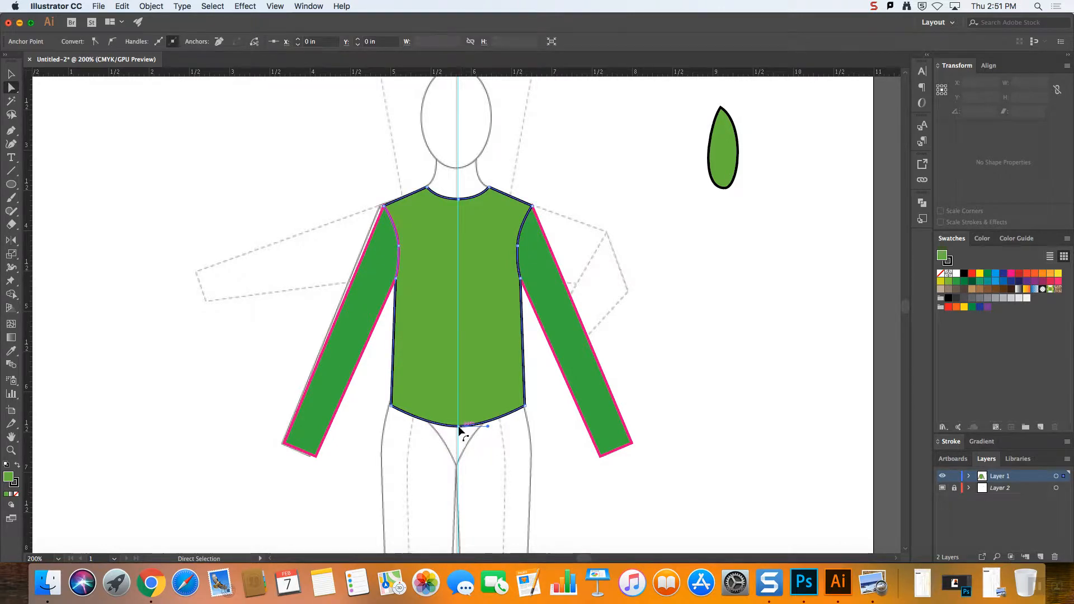
key(super+plus)
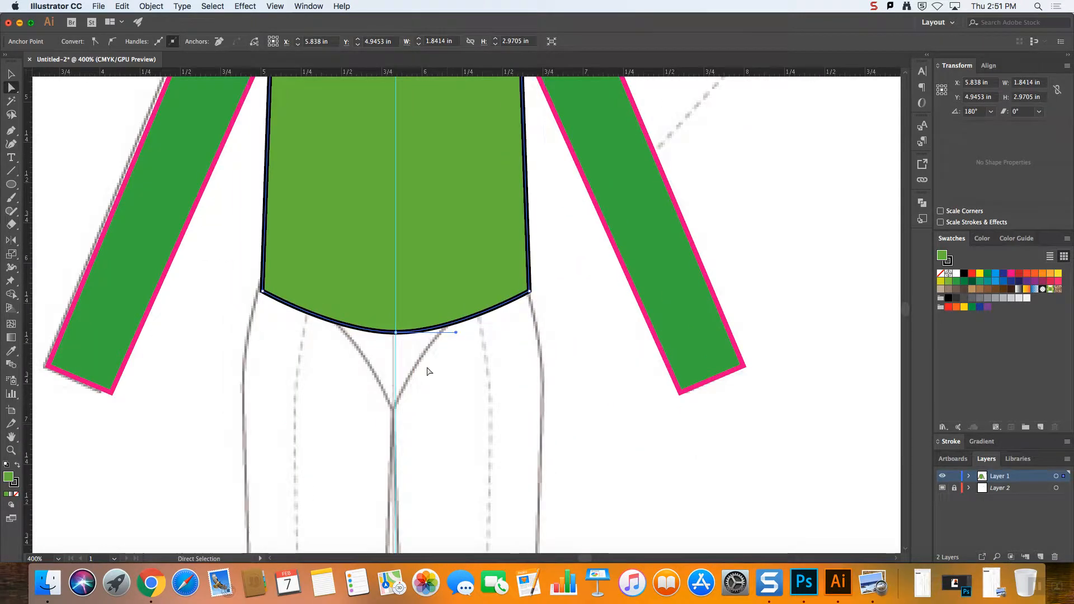
drag(395, 332, 415, 349)
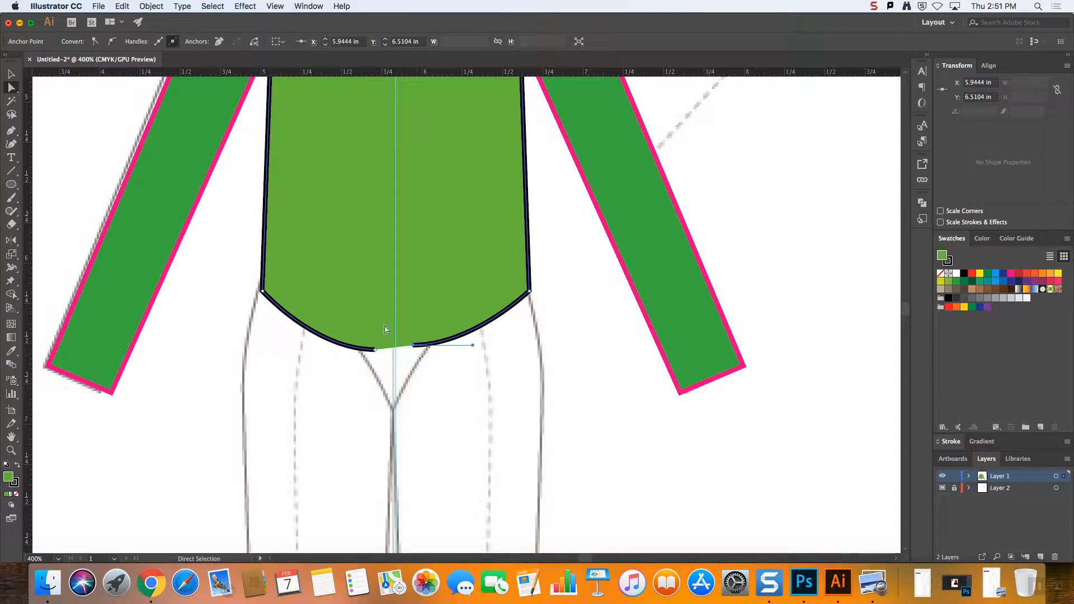
- Select the two separated centre hem endpoints and average them on both axes
drag(431, 370, 364, 337)
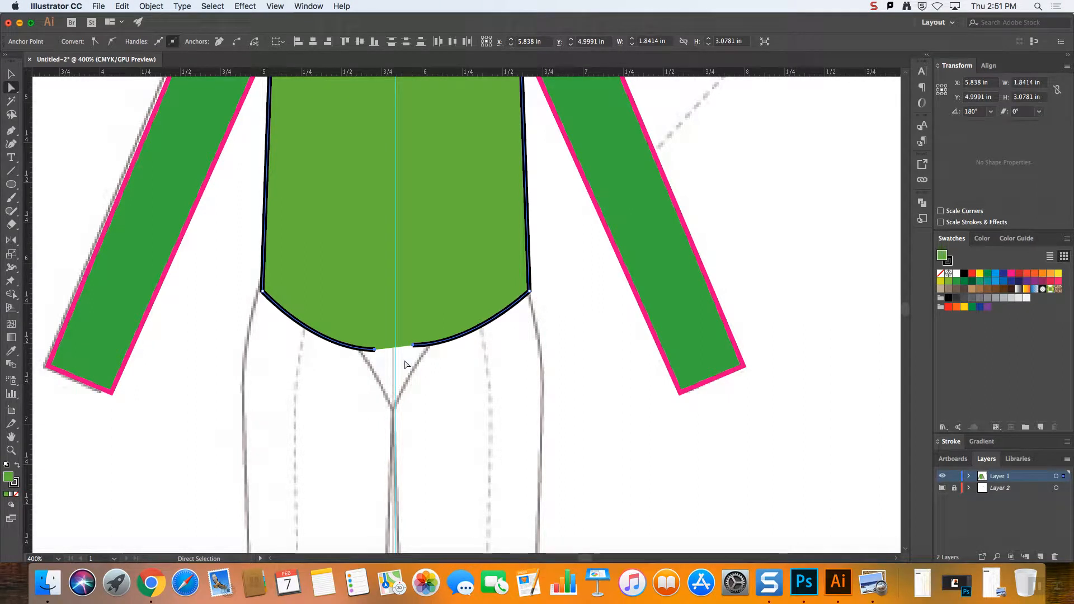
right_click(450, 366)
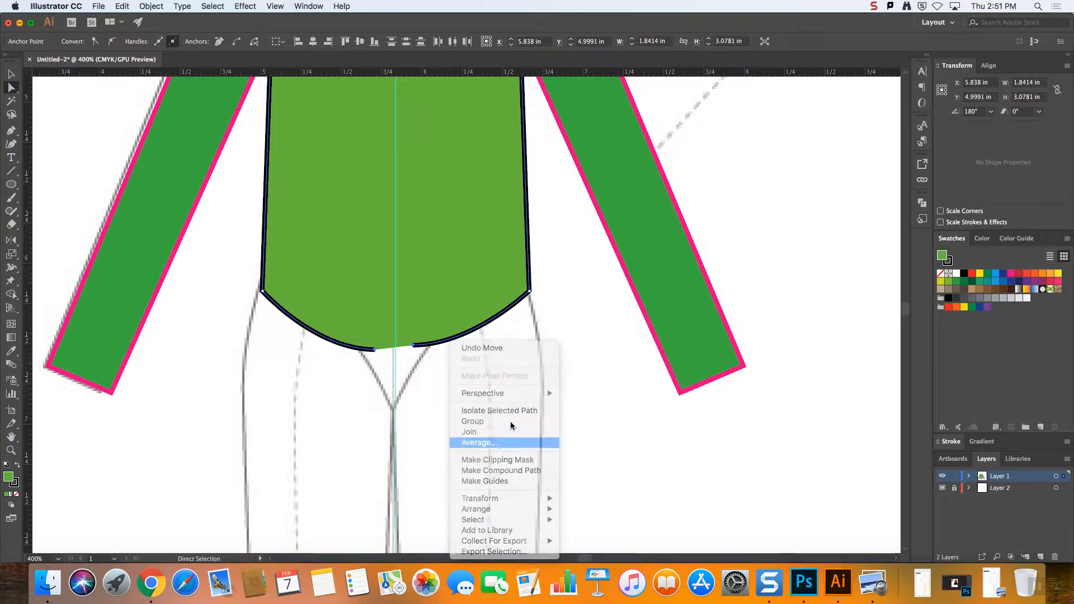
click(503, 442)
click(786, 223)
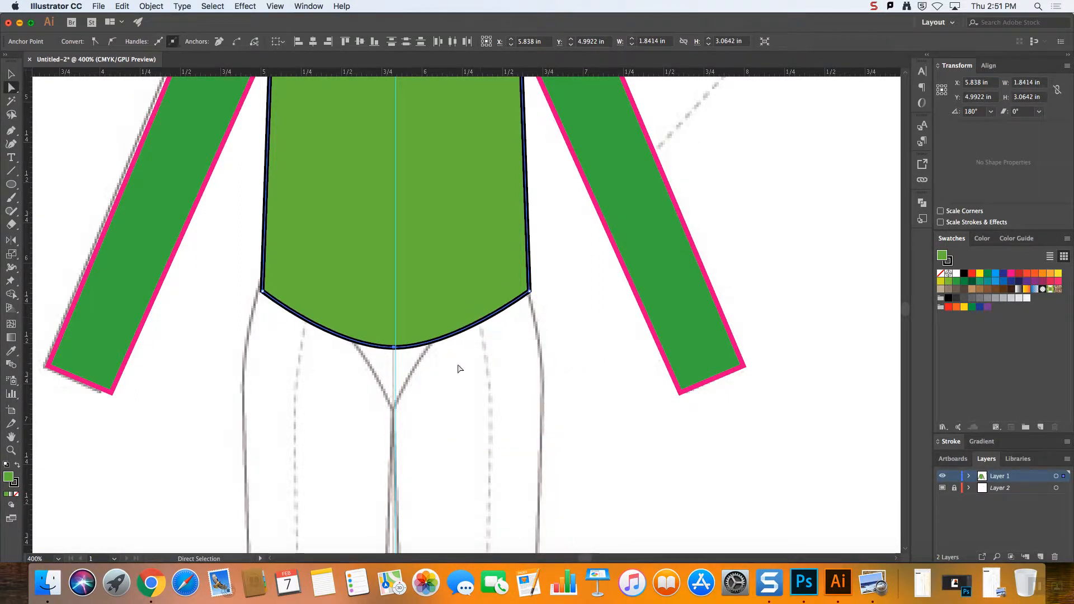
- Join the averaged hem endpoints, move the joined anchor onto the centre guide at X 5.838 in, and deselect the bodice
right_click(459, 369)
click(492, 432)
click(395, 348)
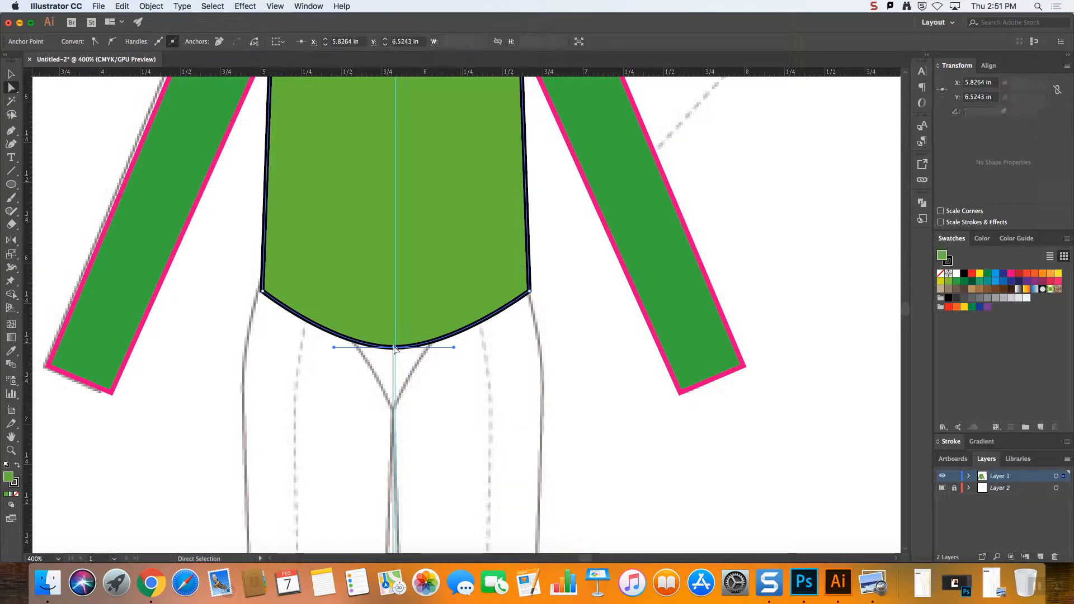
mouse_move(394, 347)
mouse_down()
mouse_move(396, 312)
mouse_move(394, 348)
mouse_up()
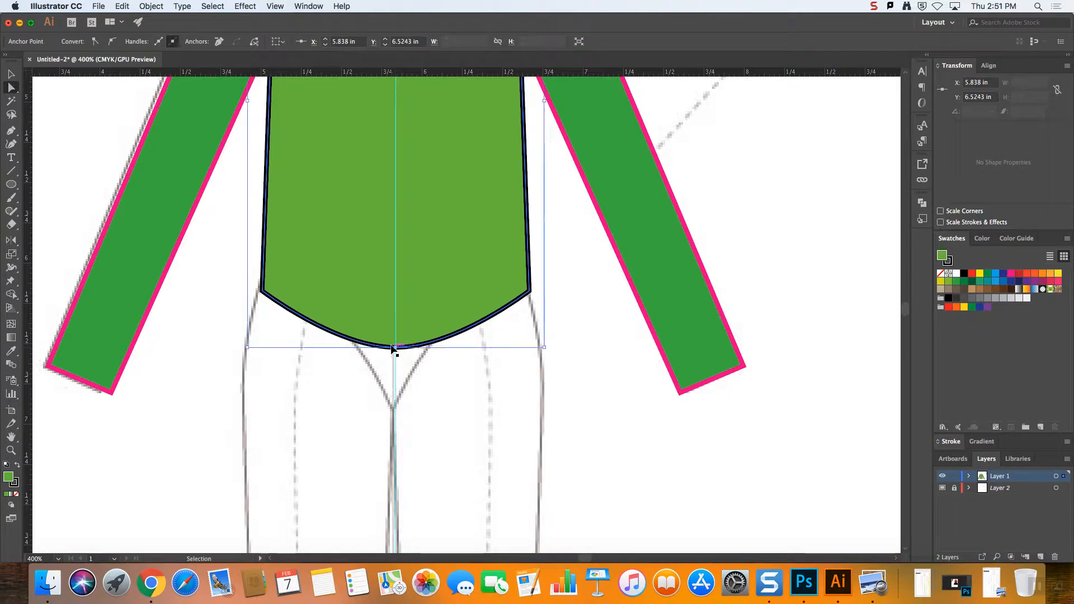
key(super+minus)
key(super+minus)
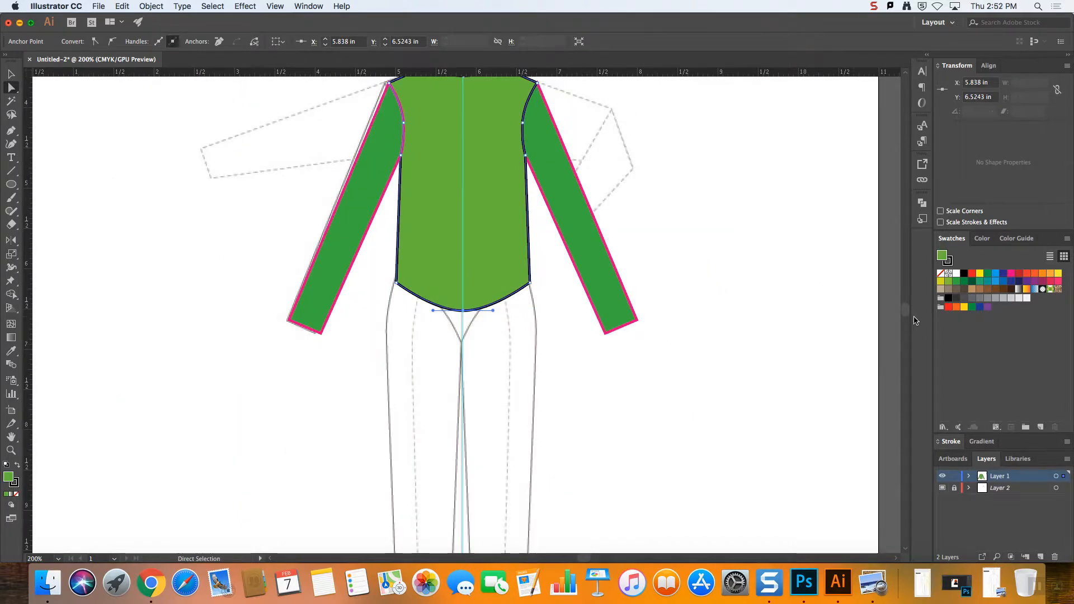
scroll(907, 313, up, 3)
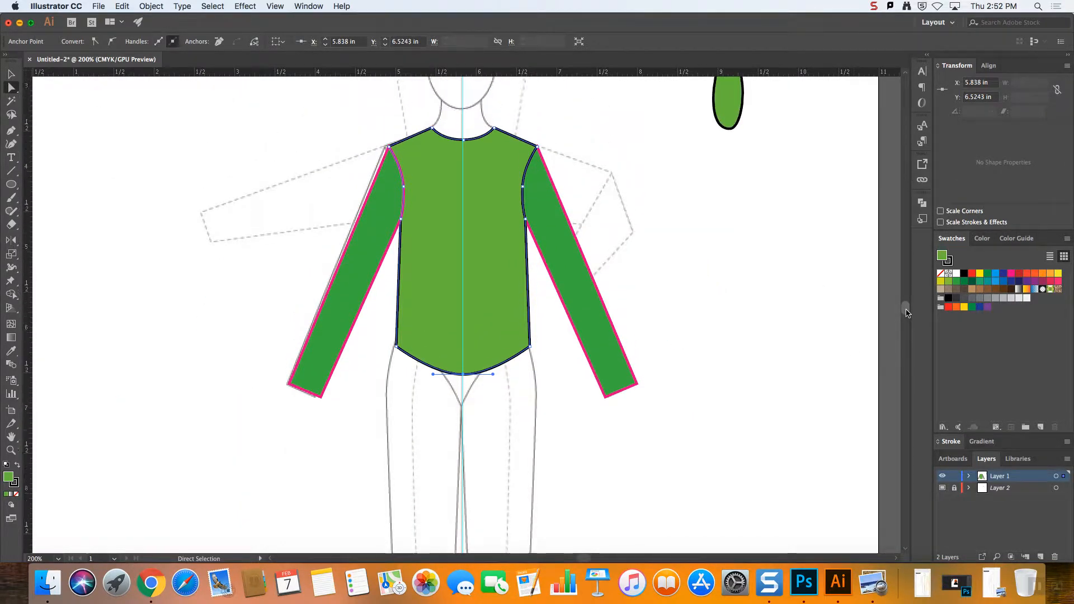
scroll(908, 313, up, 7)
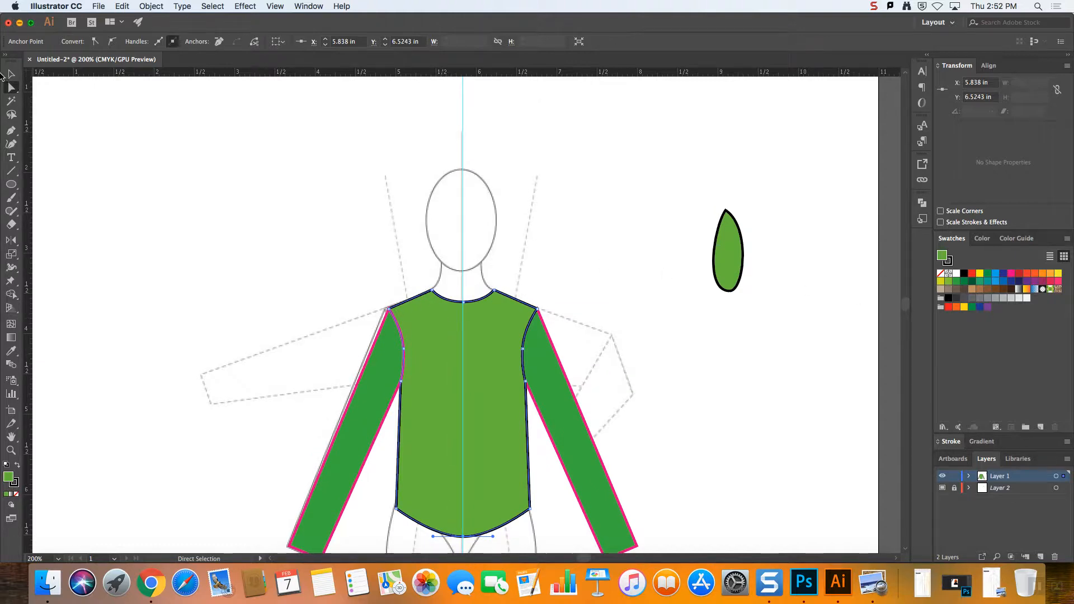
click(11, 74)
click(323, 244)
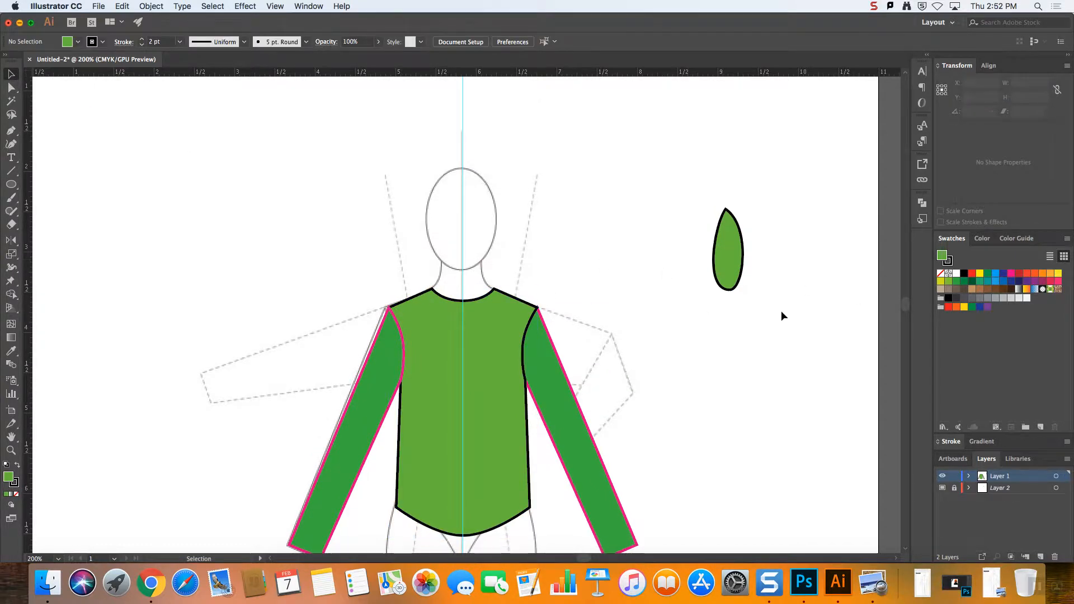
- Select the whole bodice, copy it, and paste the copy in back of the original
scroll(781, 311, down, 1)
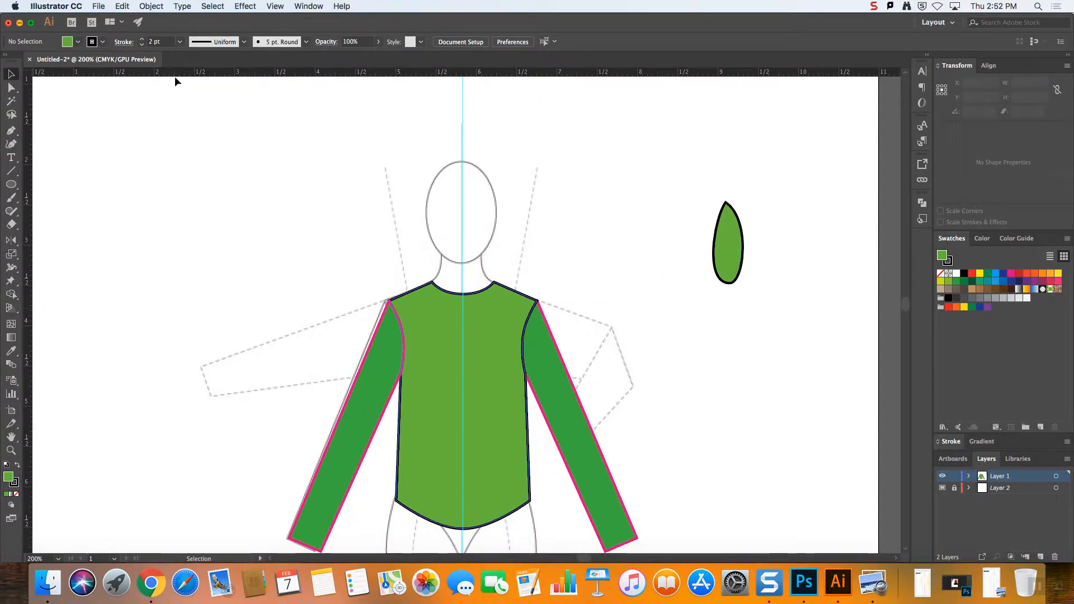
click(520, 398)
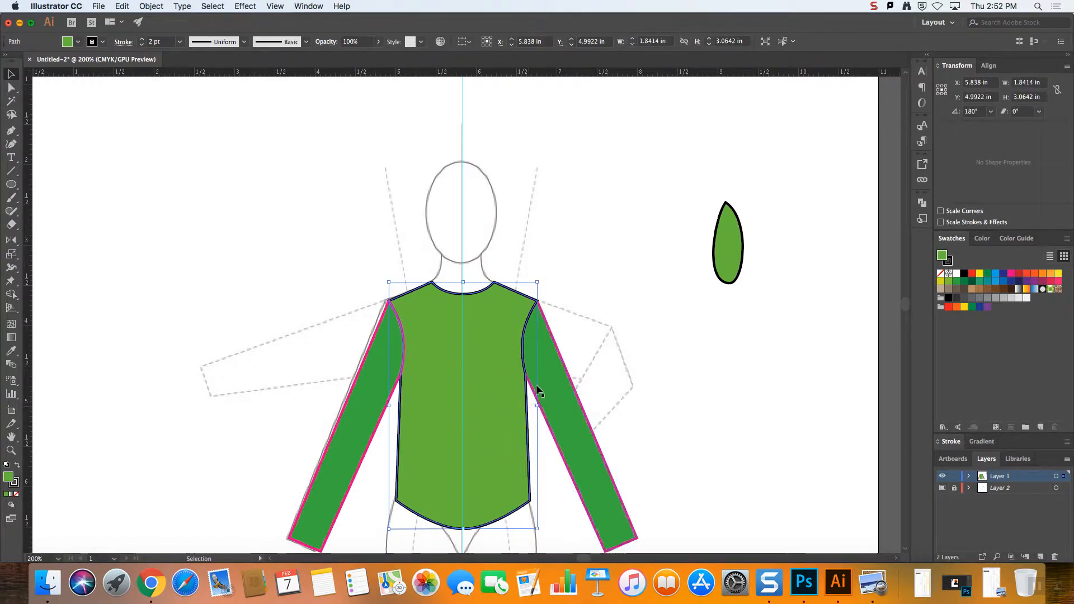
click(568, 264)
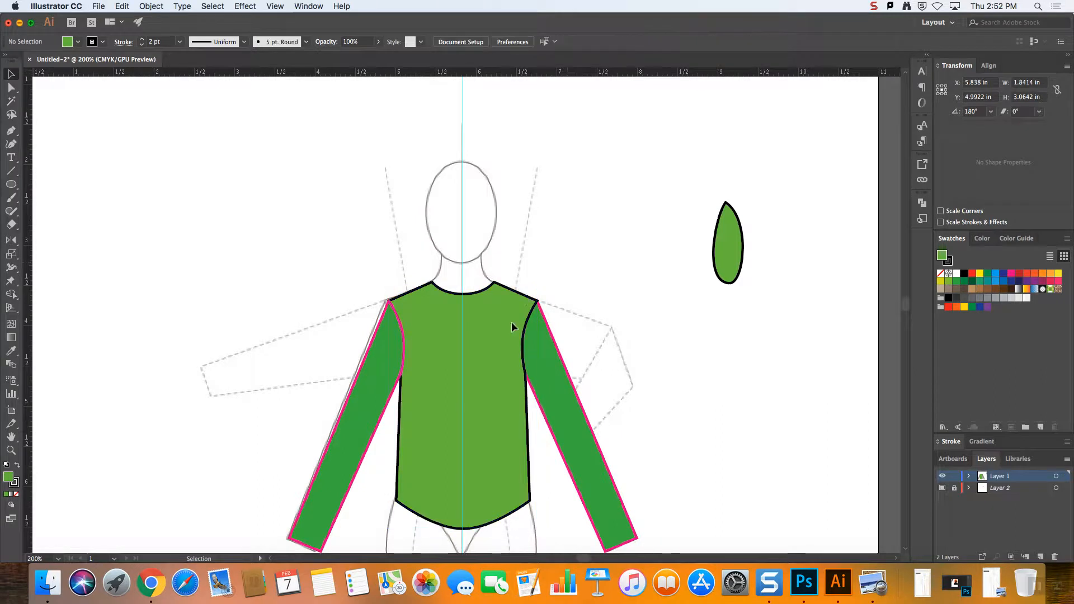
click(509, 324)
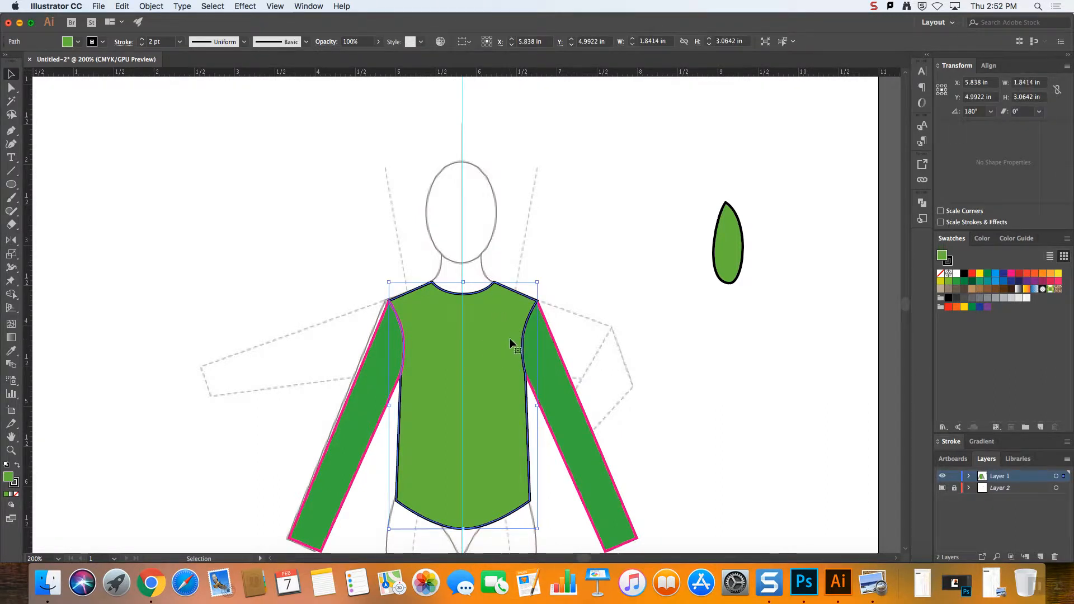
click(126, 8)
click(127, 7)
click(127, 6)
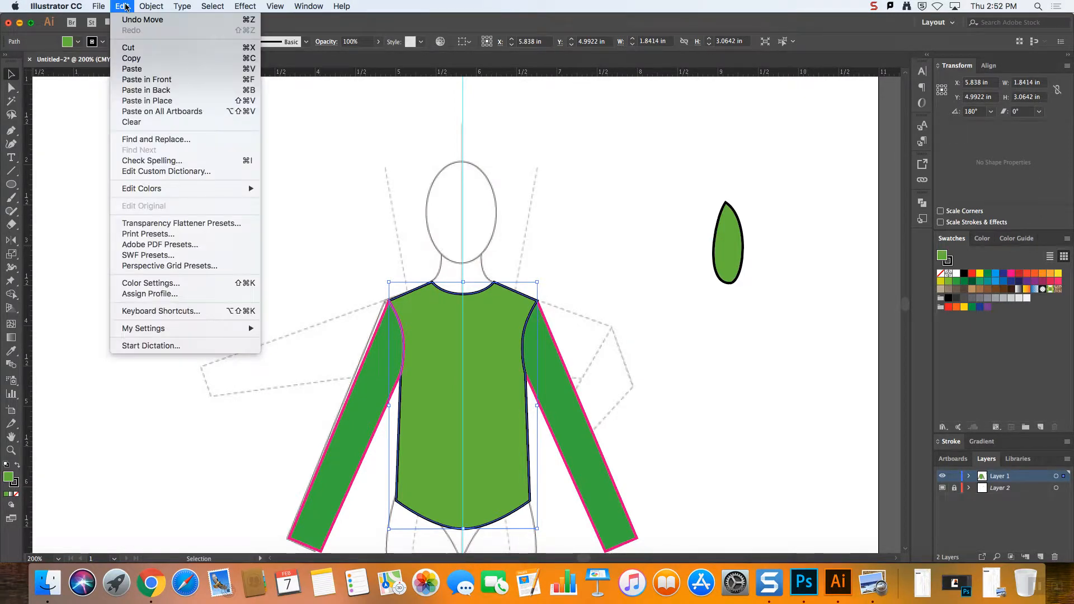
click(167, 93)
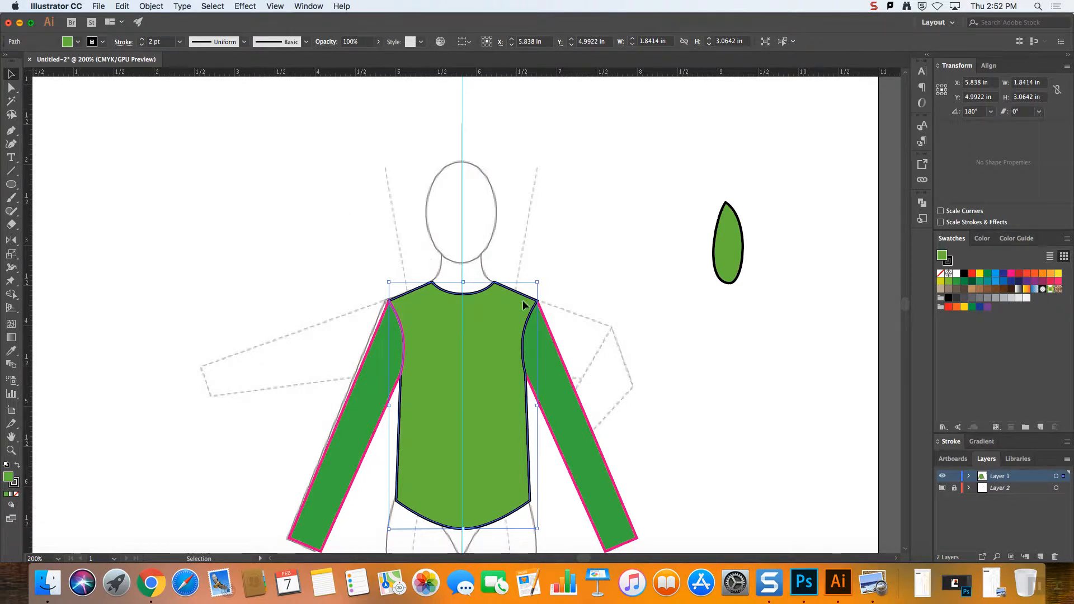
- Raise the centre neckline anchor of the back copy along the guide to about Y 3.46 in, level with the neck points
click(11, 88)
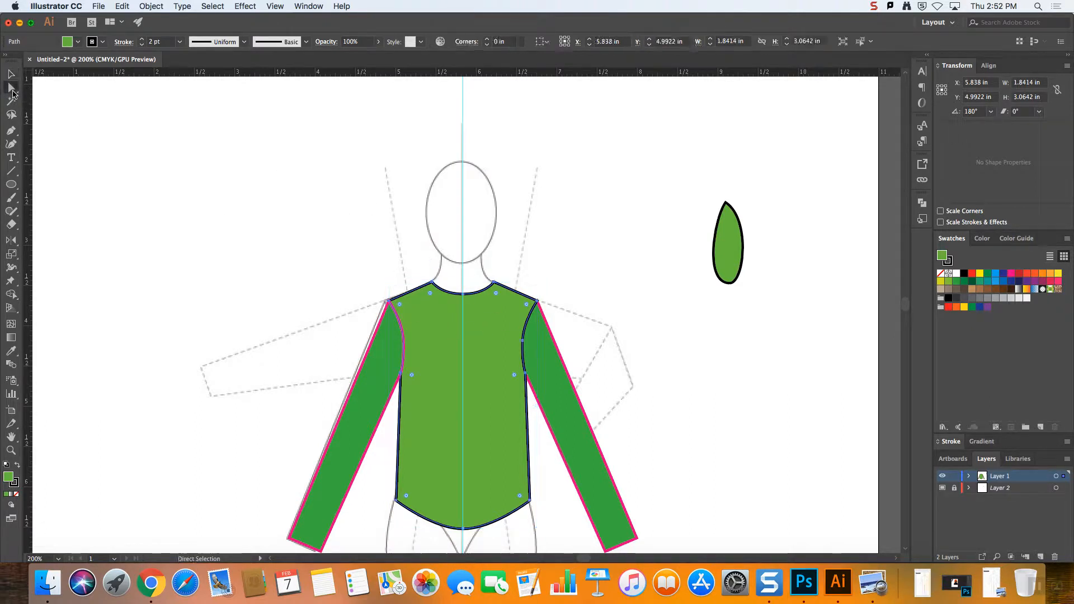
click(463, 294)
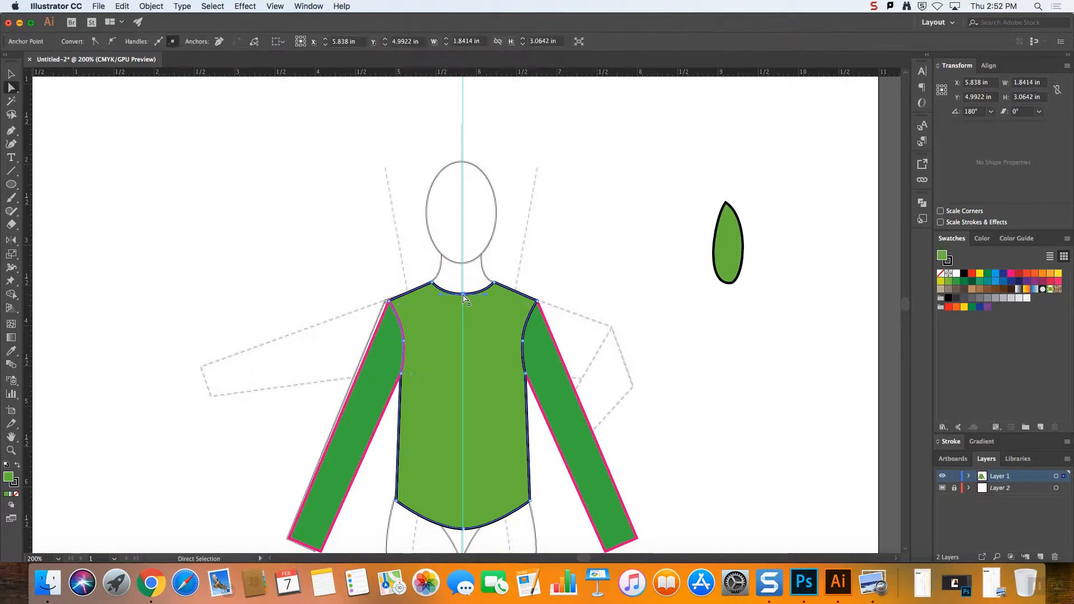
key(super+equal)
key(super+equal)
key(super+equal)
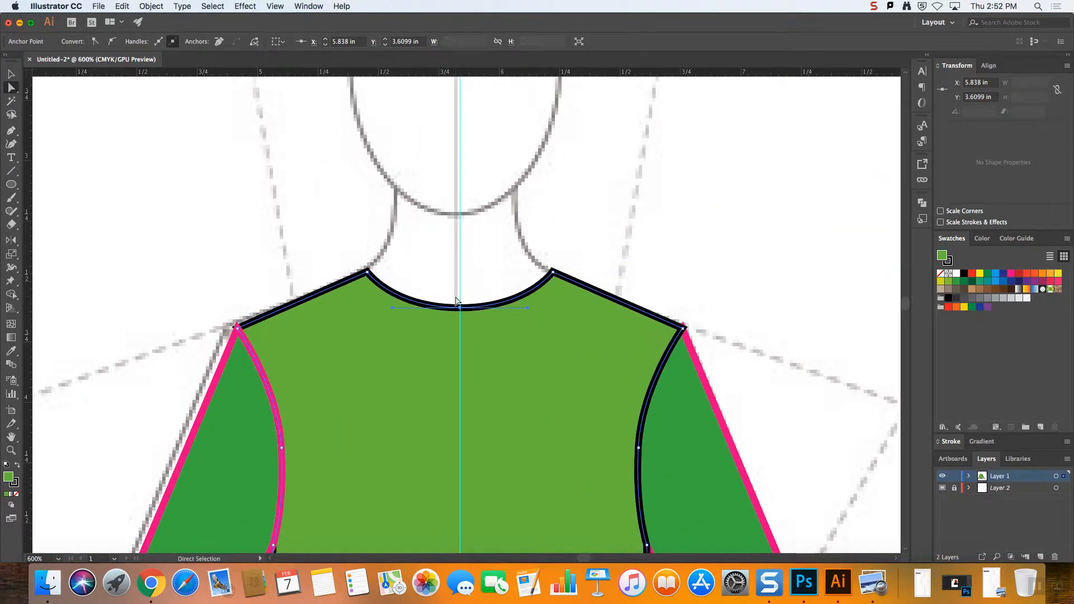
drag(460, 308, 460, 272)
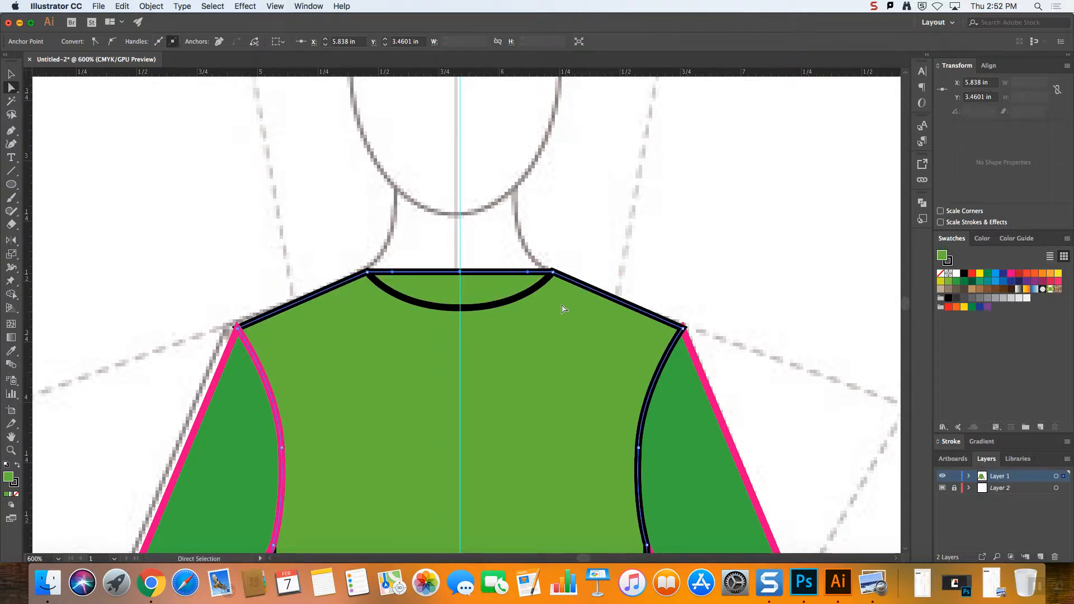
- Fill the back bodice copy with a dark grey swatch
click(971, 299)
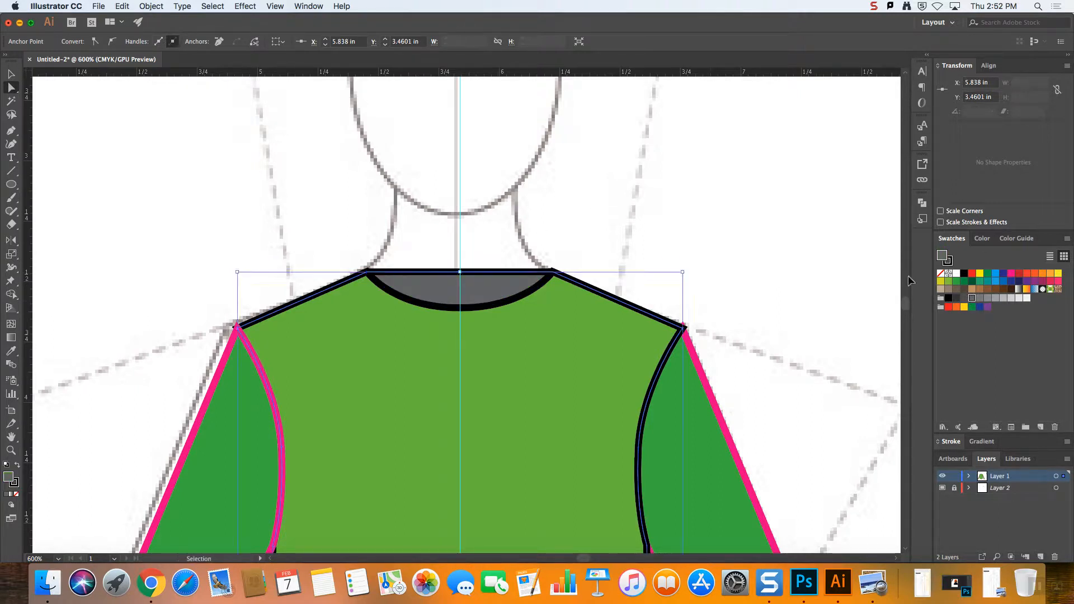
key(super+minus)
key(super+minus)
key(super+minus)
key(super+minus)
key(super+minus)
key(super+plus)
key(super+plus)
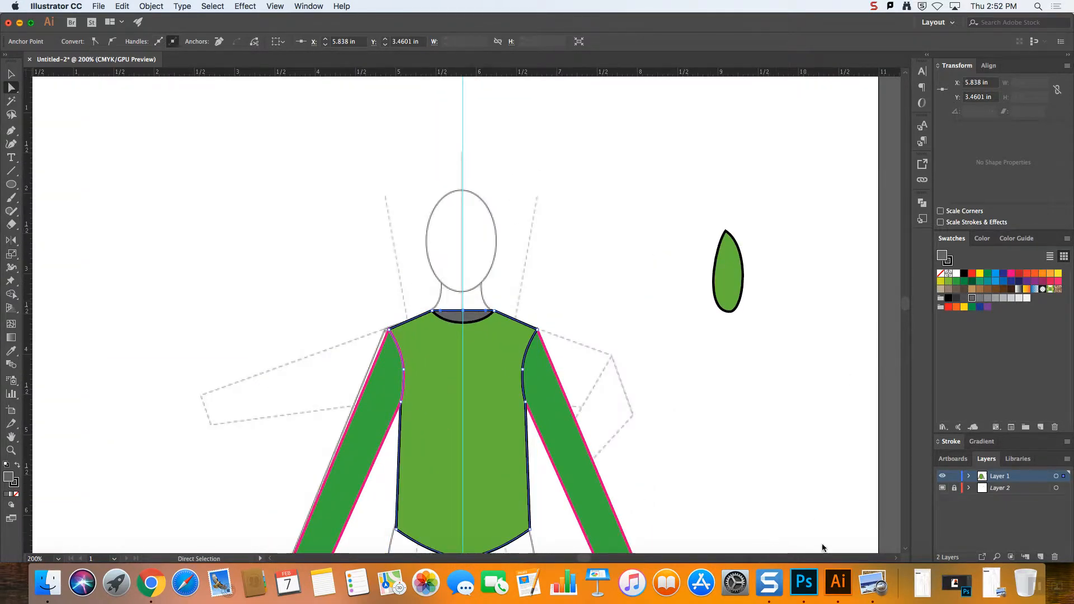
drag(587, 558, 604, 559)
key(super+equal)
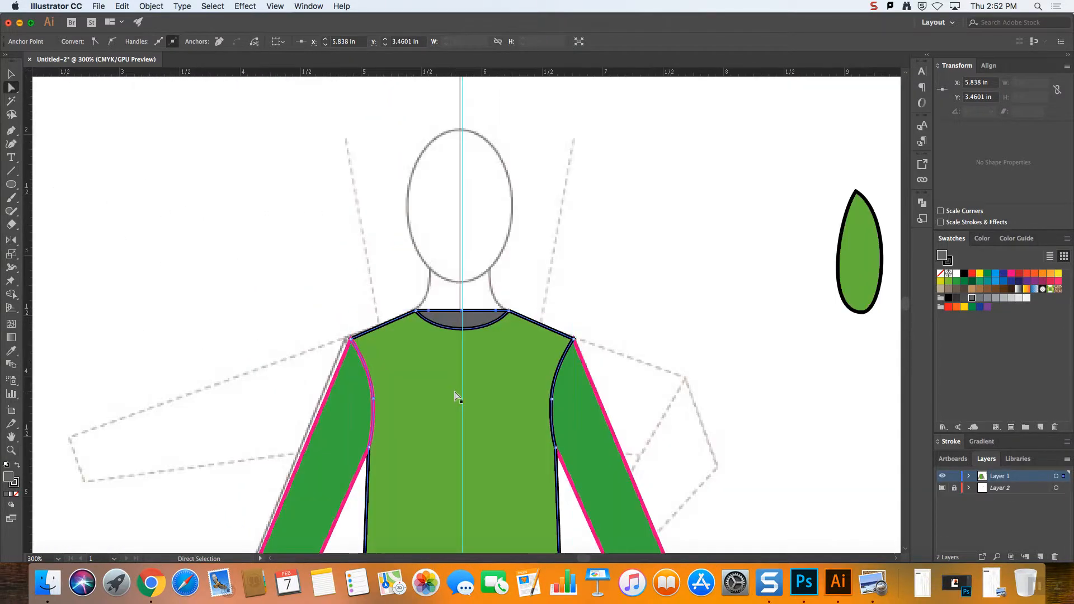
- Move the separate green teardrop shape to about X 9.71 in, Y 2.94 in and pick its bottom anchor with Direct Selection
key(v)
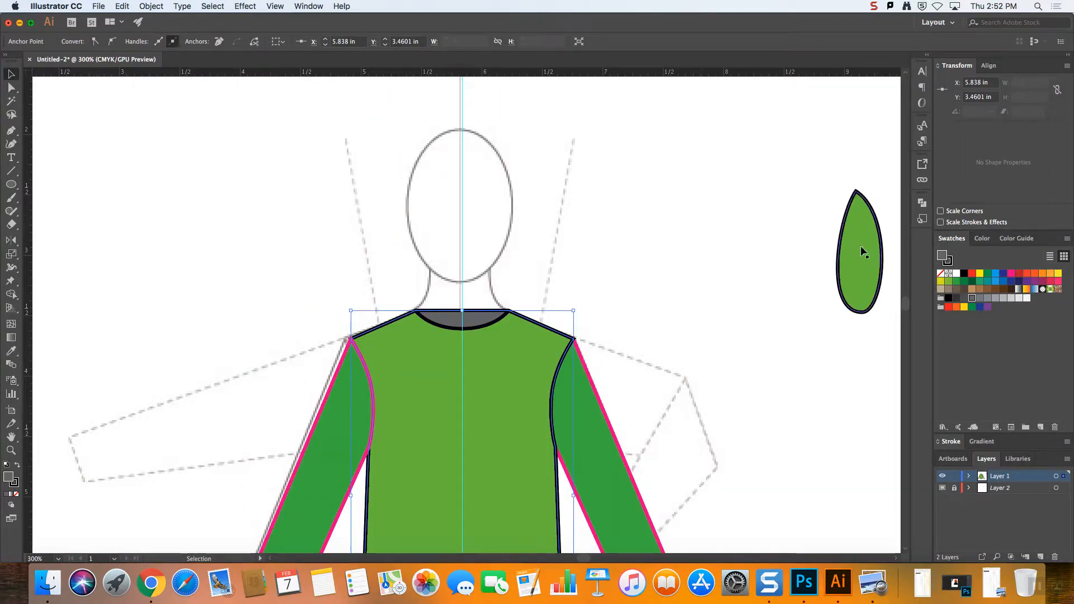
click(860, 246)
key(super+equal)
key(super+equal)
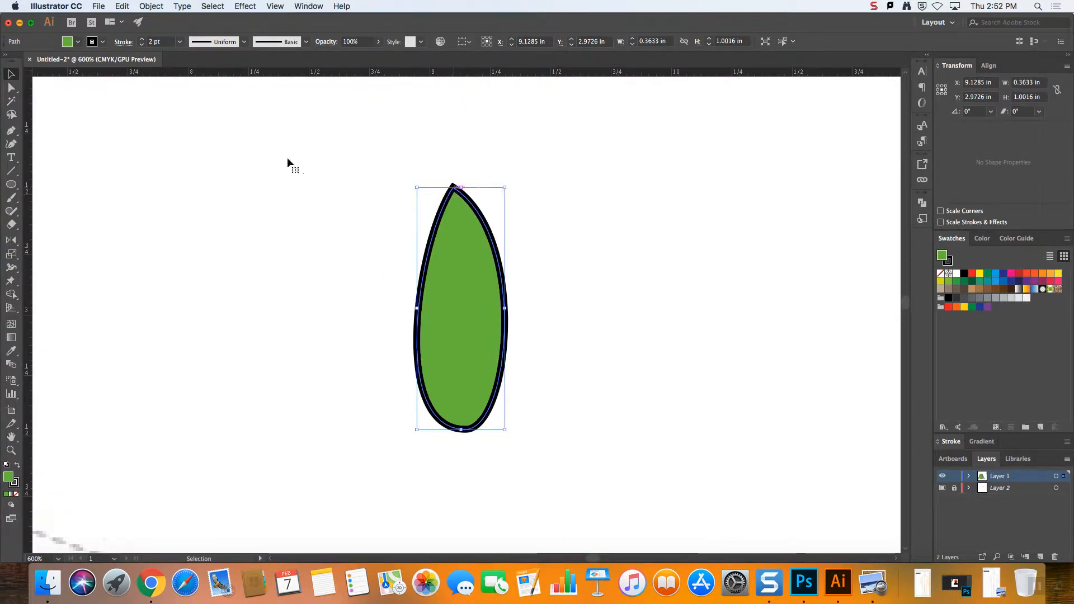
click(8, 87)
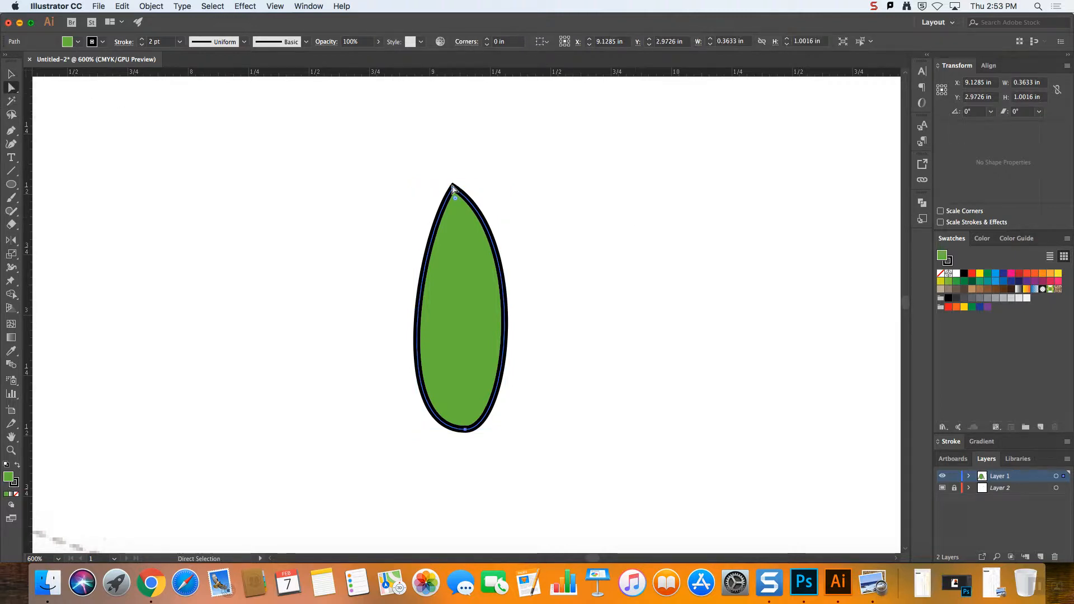
drag(452, 188, 598, 185)
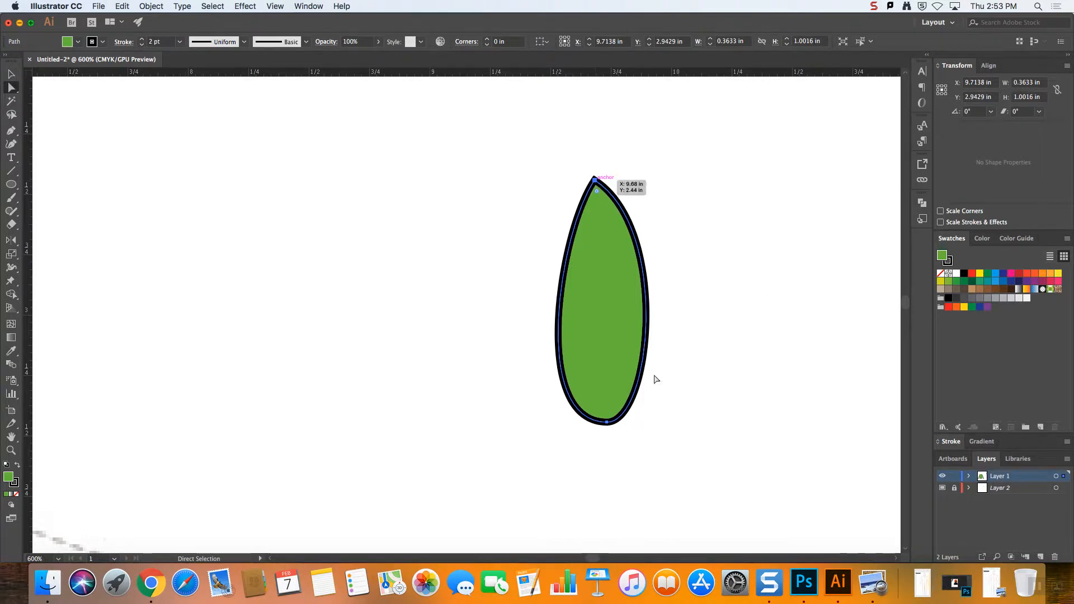
click(607, 423)
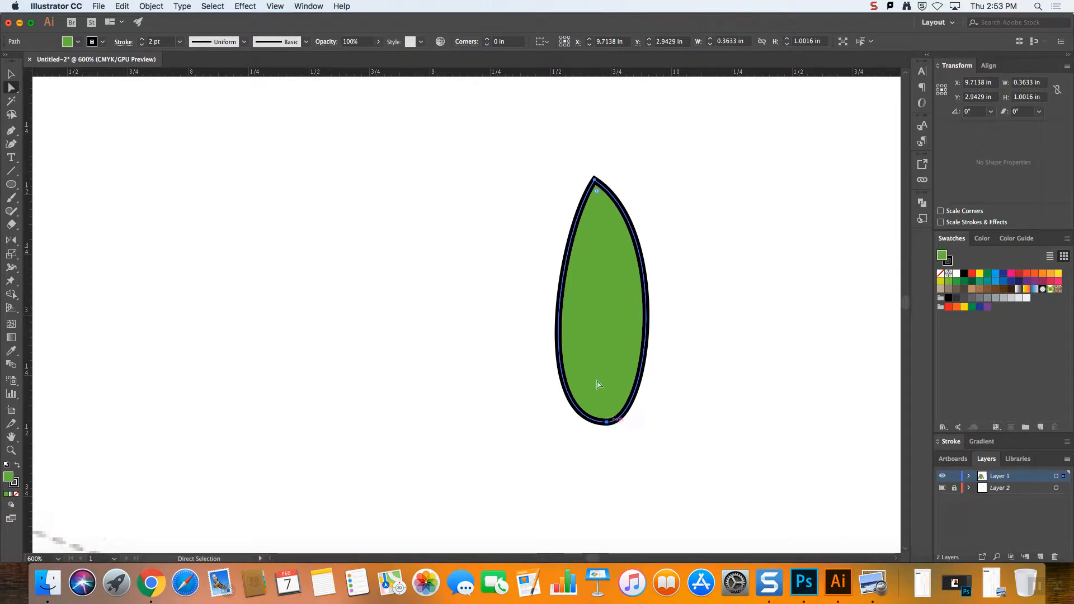
- Move the green teardrop's top anchor sideways to slant the shape, making it about 0.51 in wide and 1.02 in high
click(595, 179)
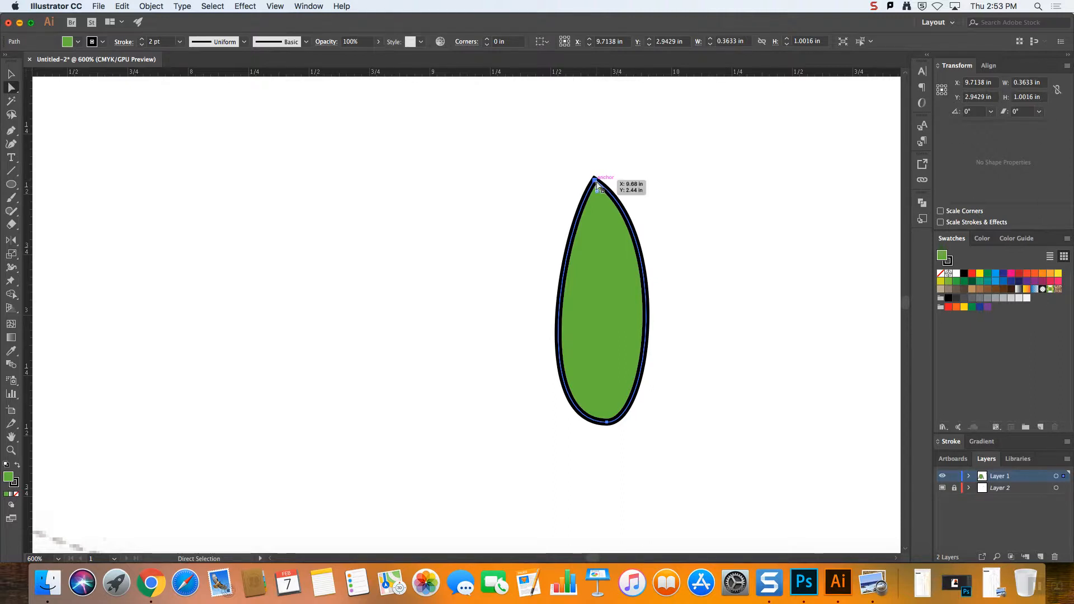
click(606, 423)
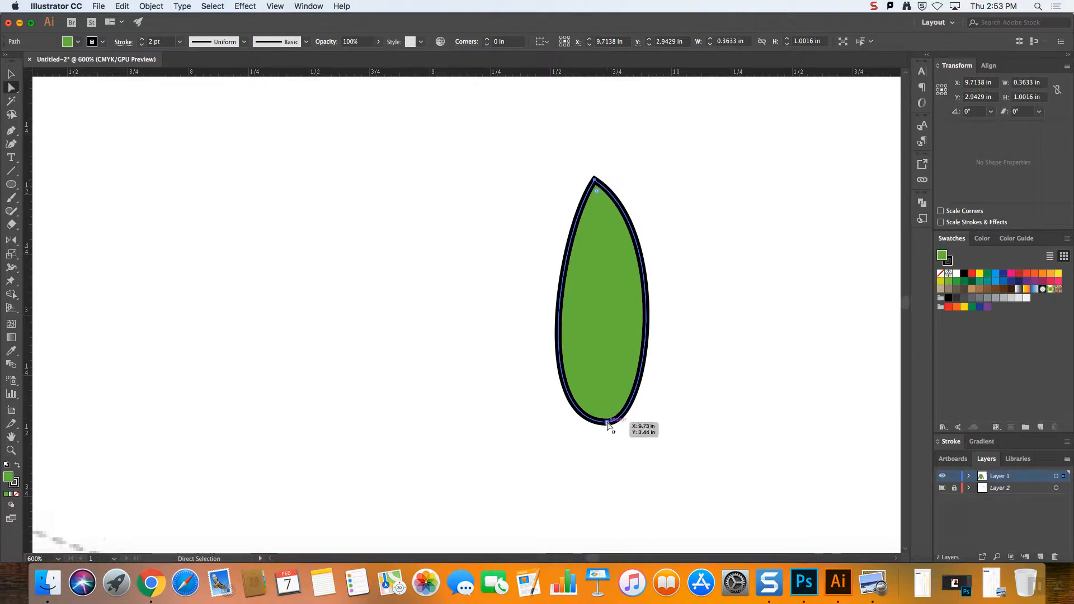
click(595, 180)
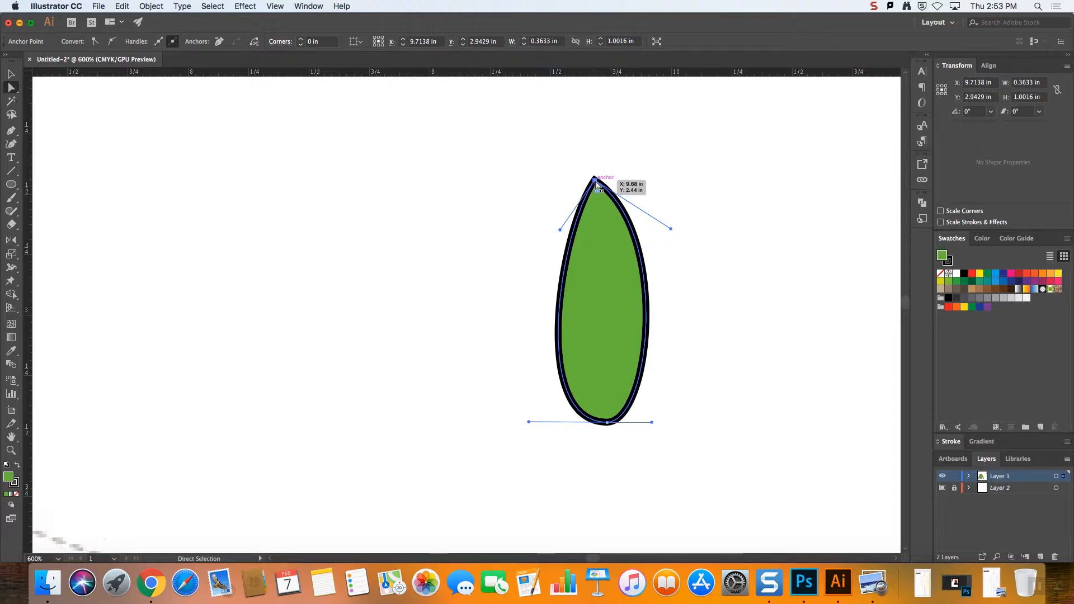
drag(596, 181, 510, 174)
key(super+minus)
key(super+minus)
key(super+minus)
key(super+minus)
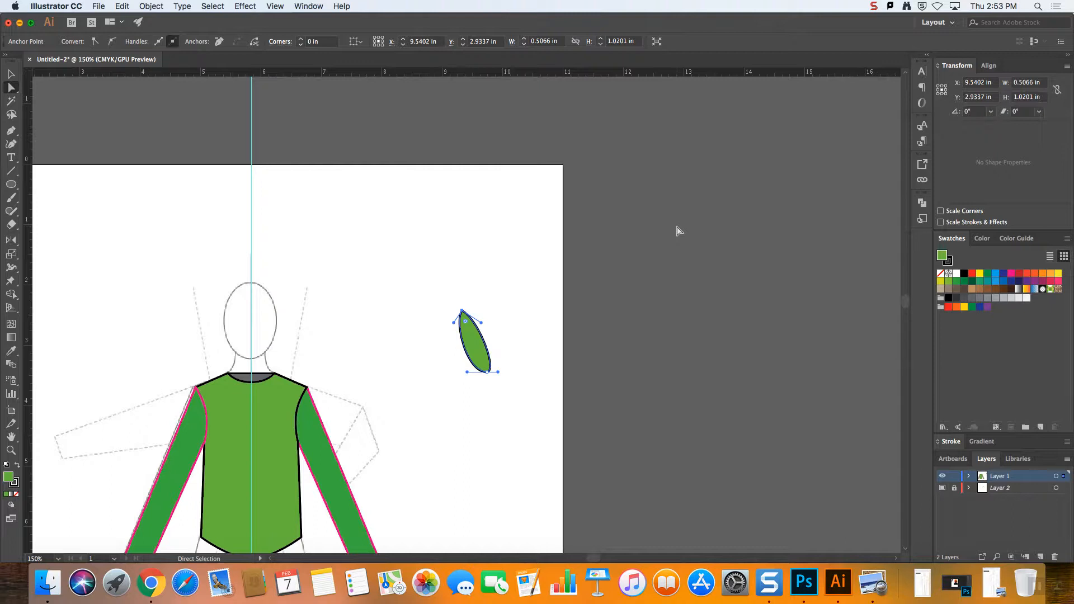
- Try lowering the centre anchor of the front bodice neckline along the guide to about Y 3.96 in, and undo it
click(257, 386)
drag(251, 383, 263, 408)
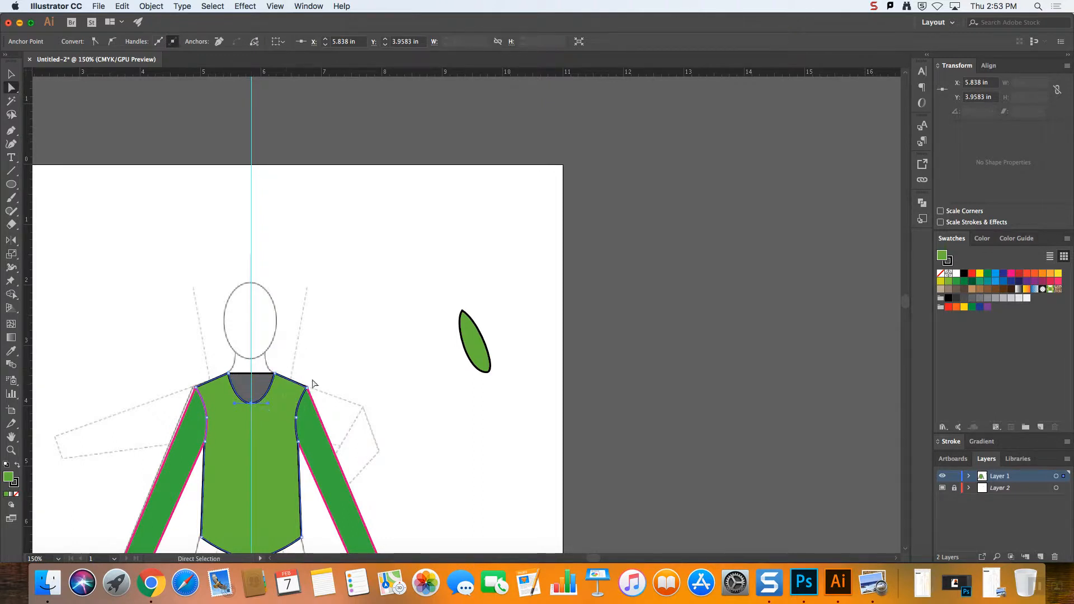
key(super+z)
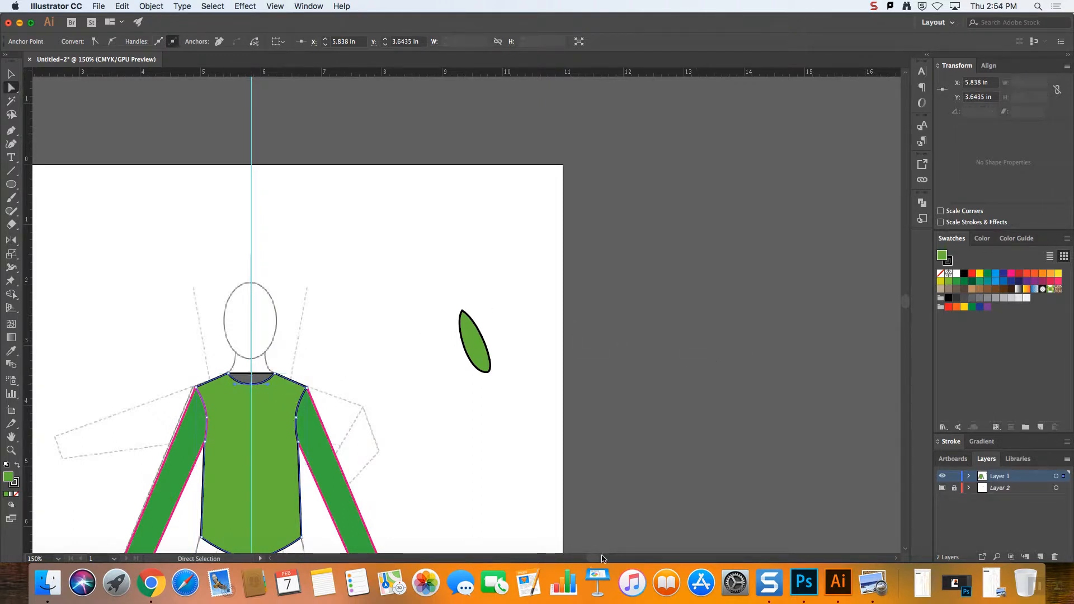
- Deselect the bodice, show the Pathfinder operations and place them beside the figure
drag(593, 558, 590, 559)
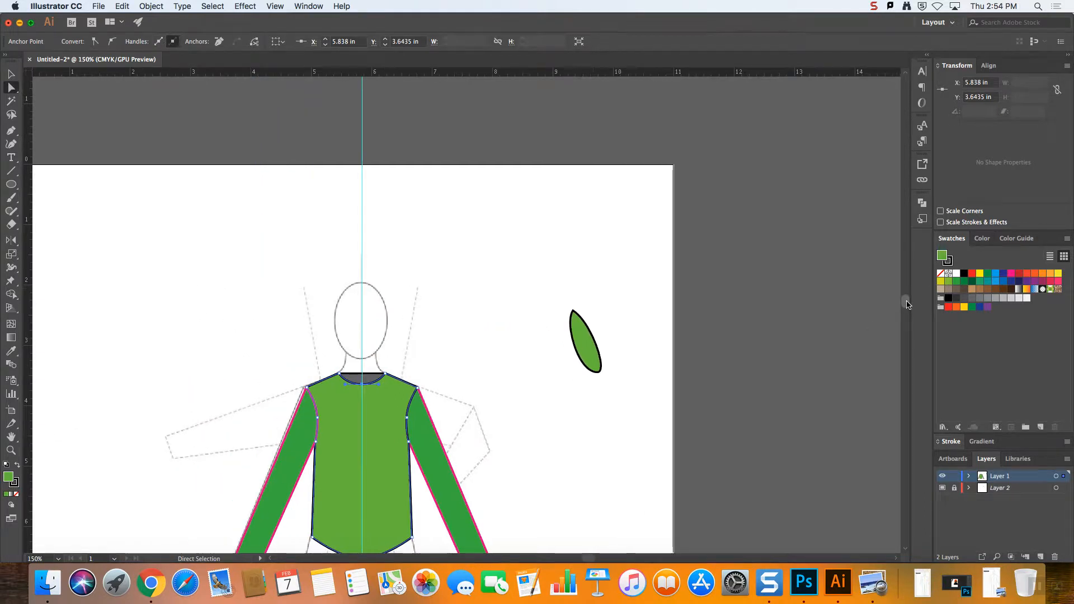
scroll(907, 304, down, 3)
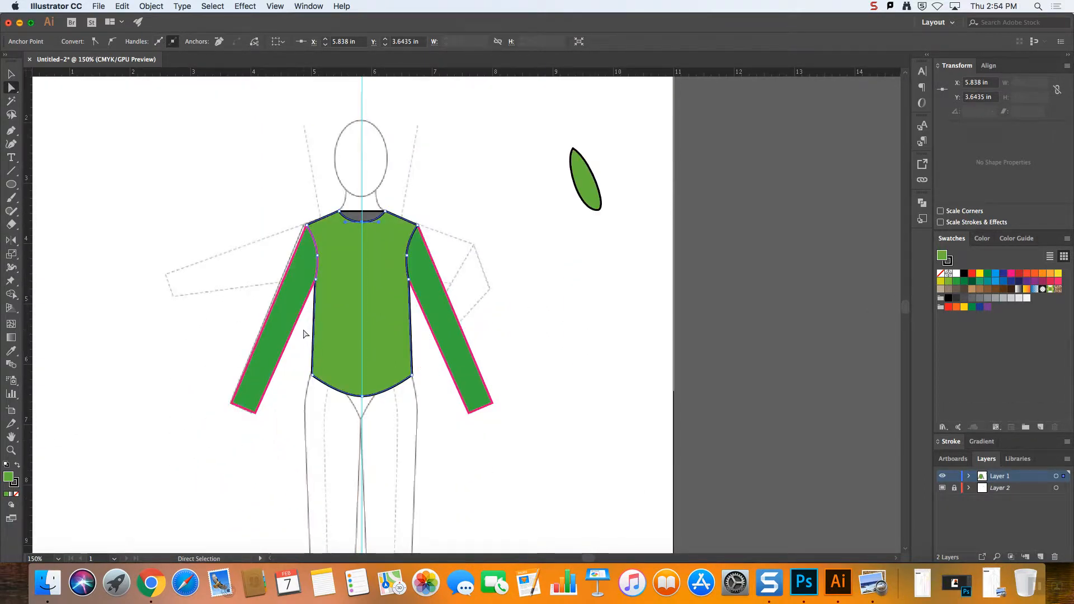
key(super+equal)
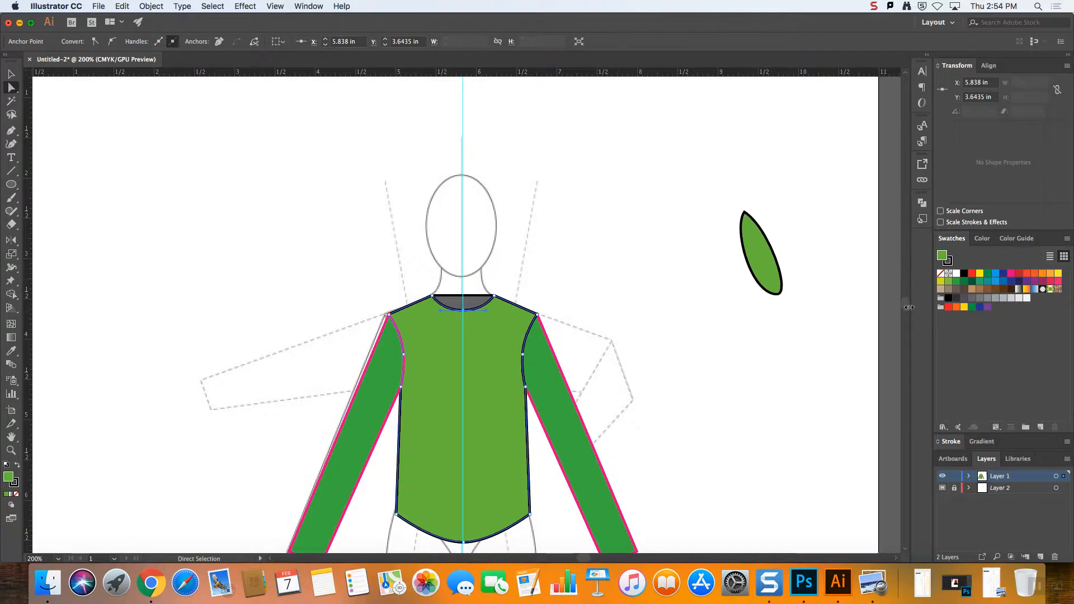
scroll(908, 306, down, 2)
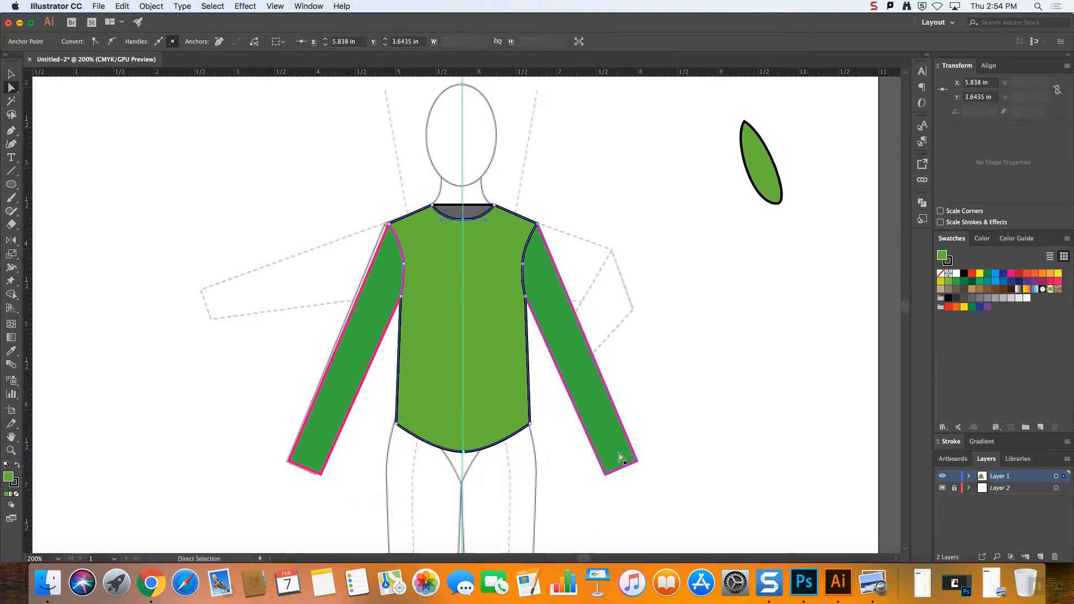
click(64, 102)
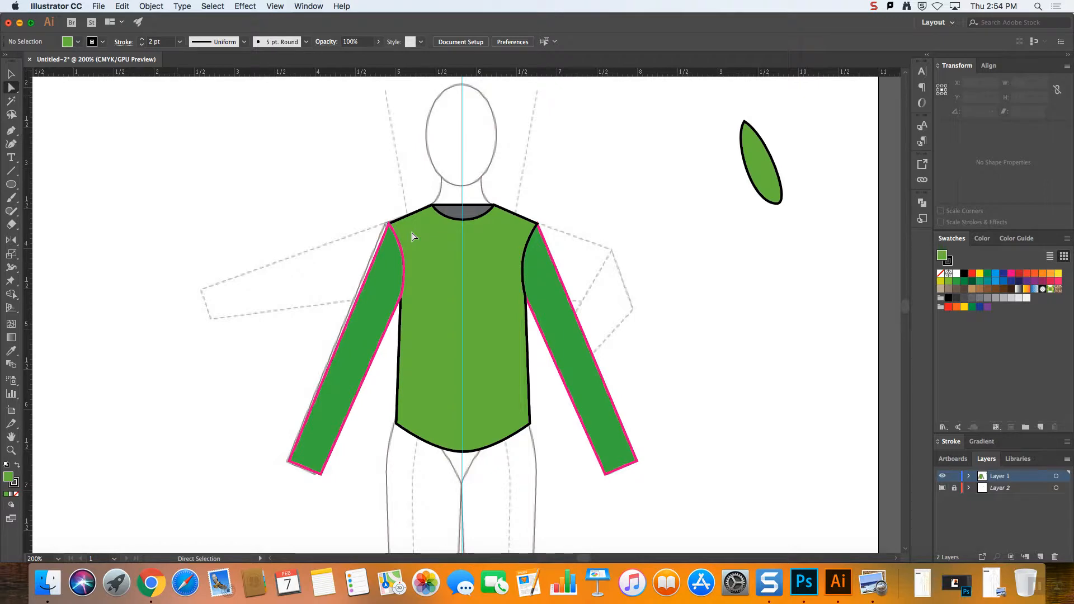
click(275, 6)
mouse_move(303, 6)
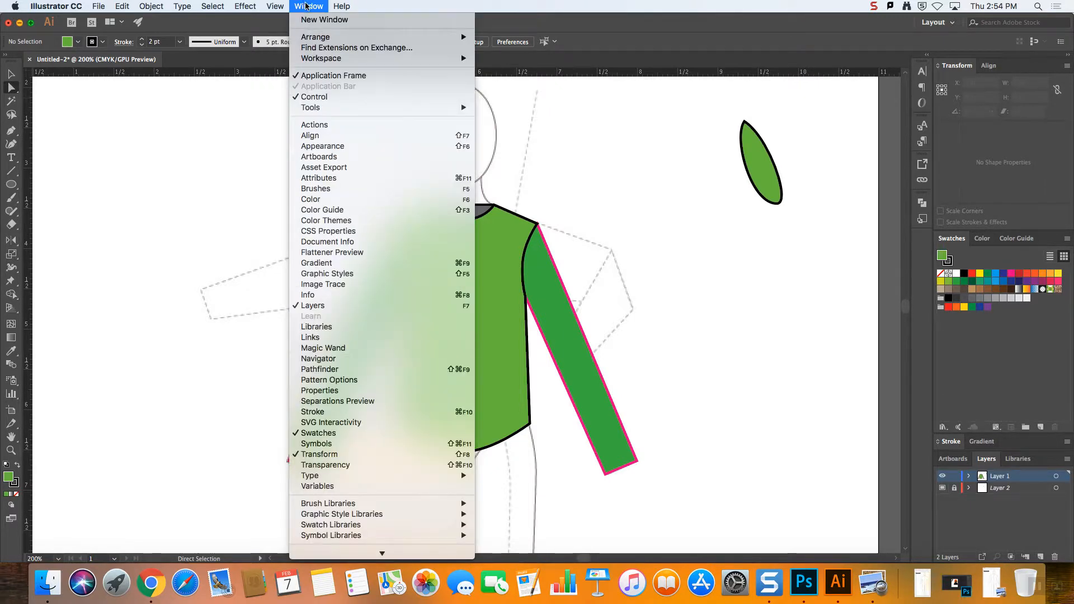
click(373, 369)
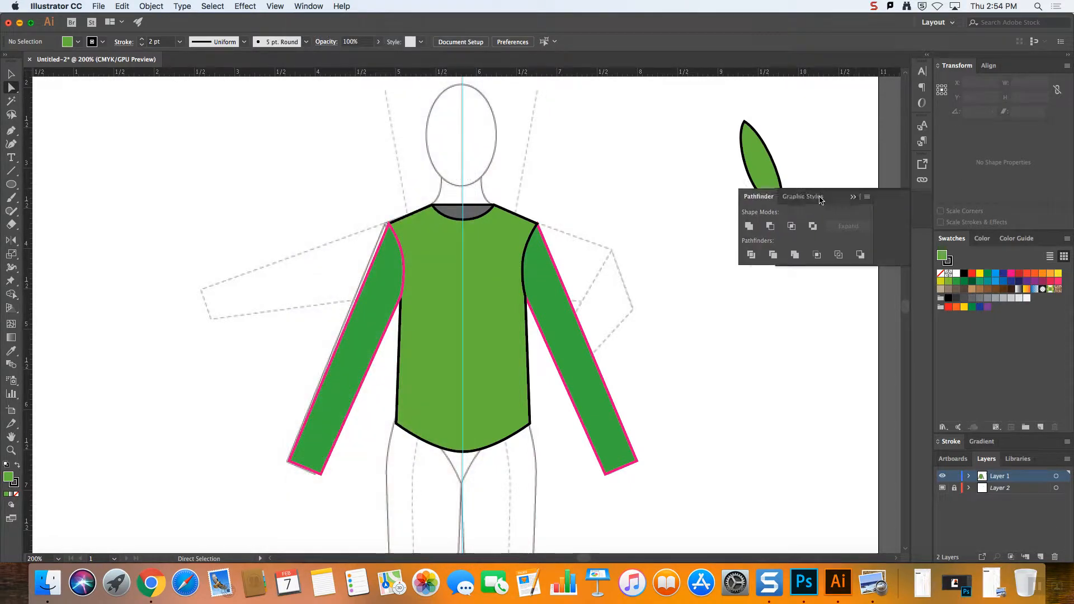
drag(821, 200, 716, 214)
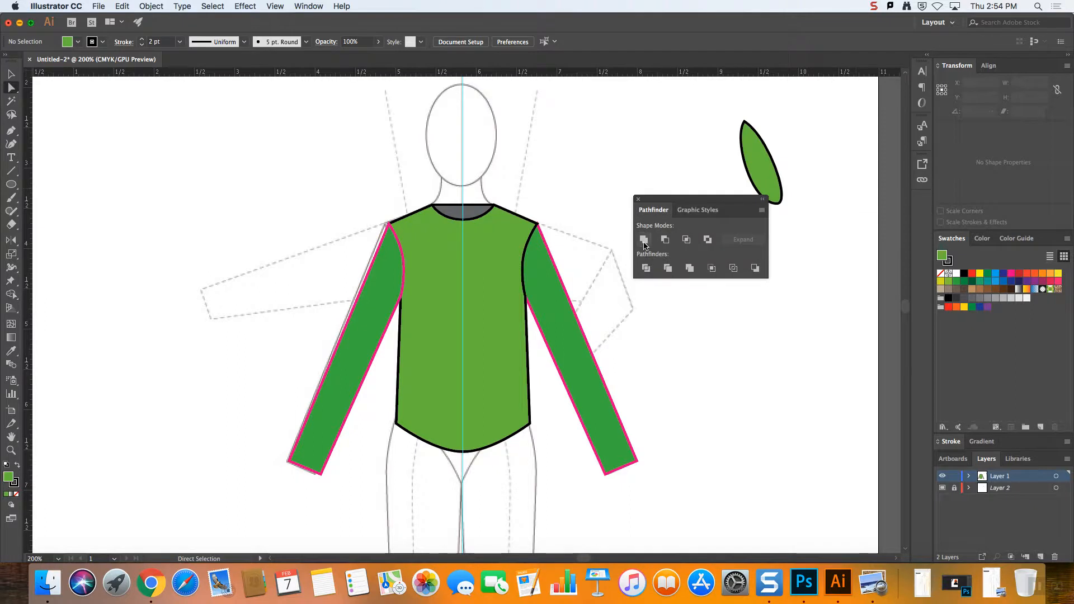
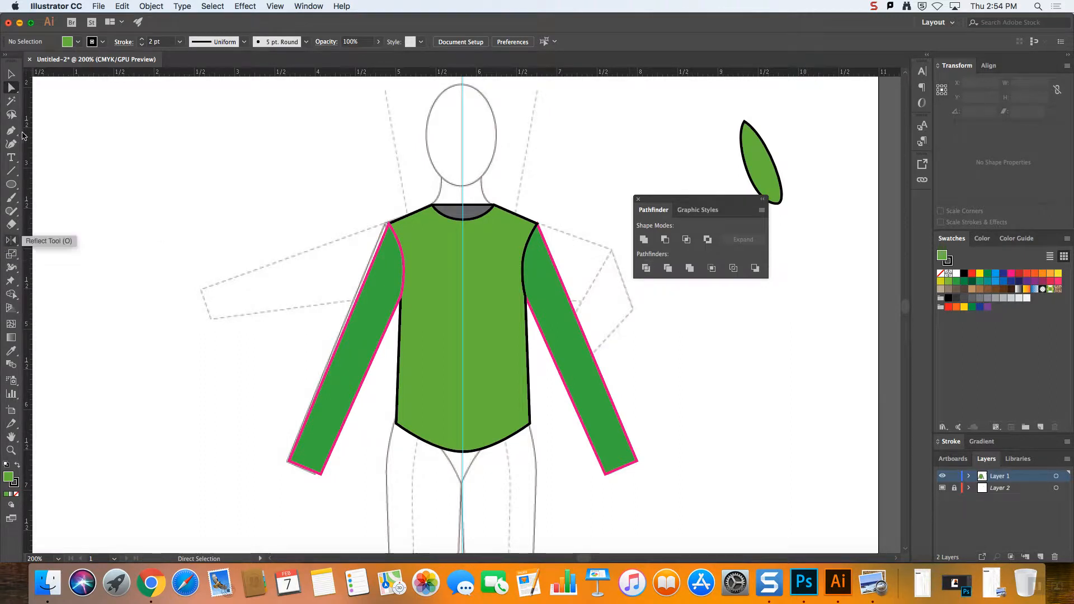
- Draw a straight line about 0.93 in long at about 23° across the right-hand sleeve just above its wrist edge
click(12, 170)
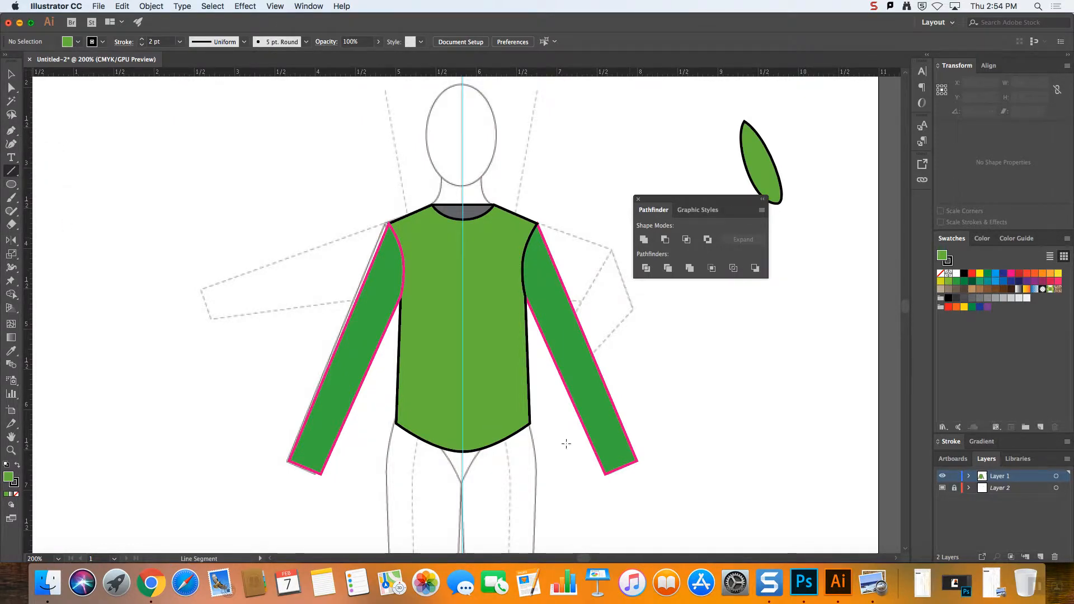
drag(576, 463, 644, 435)
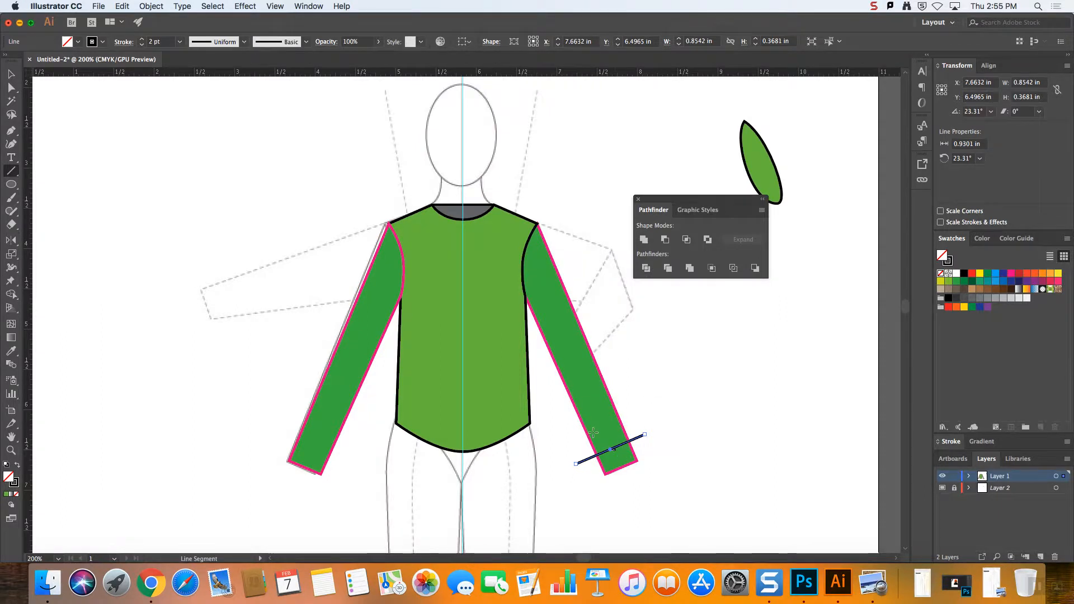
- Try additional angled lines of different lengths across the right-hand forearm above the cuff line, and delete them
mouse_move(595, 433)
mouse_down()
mouse_move(618, 425)
mouse_move(614, 407)
mouse_up()
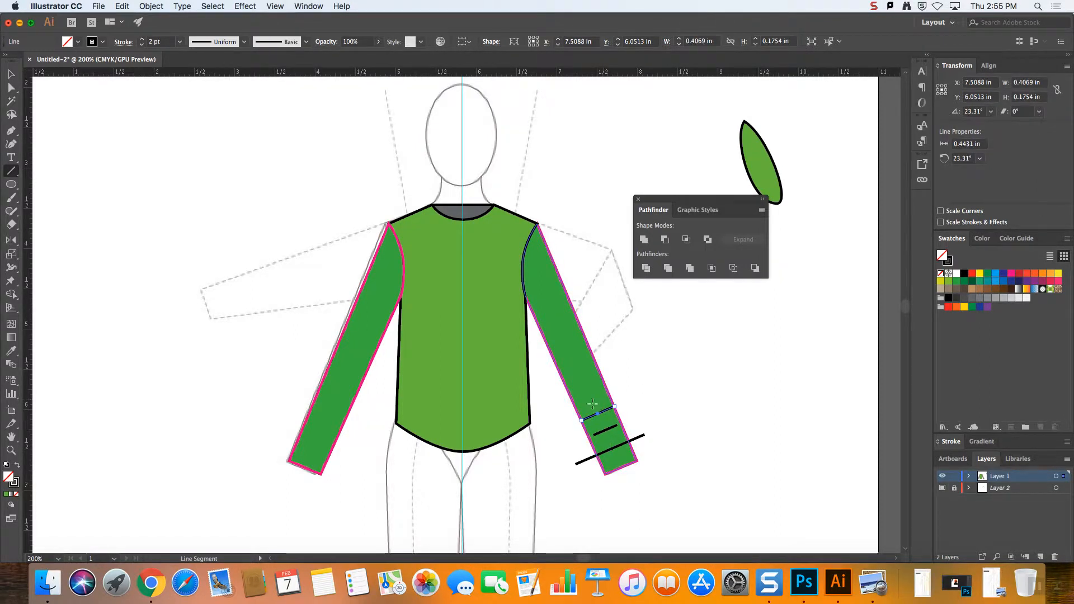
drag(559, 417, 630, 386)
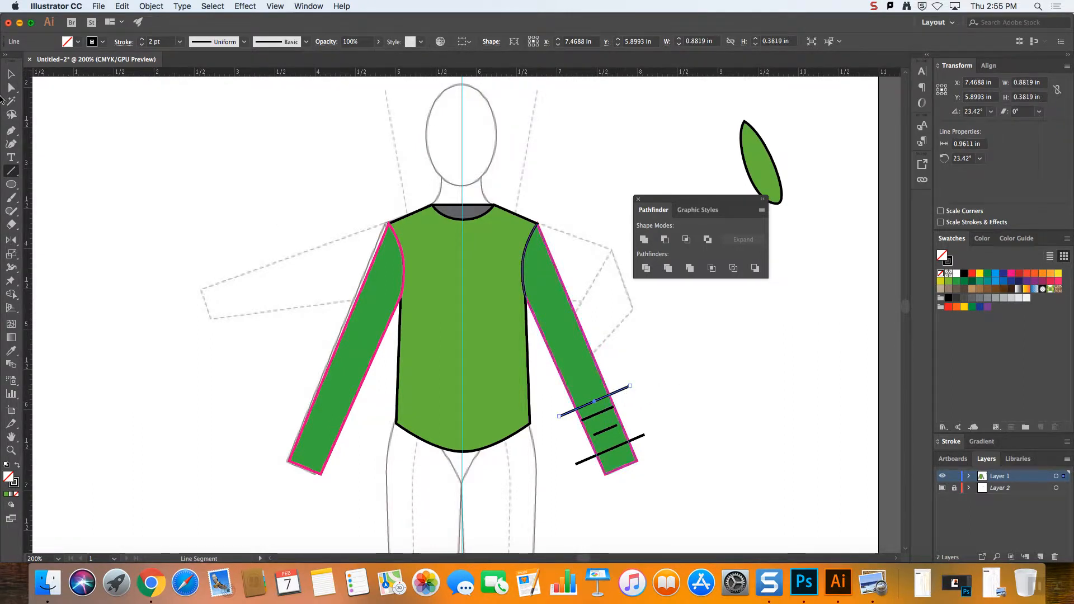
click(12, 74)
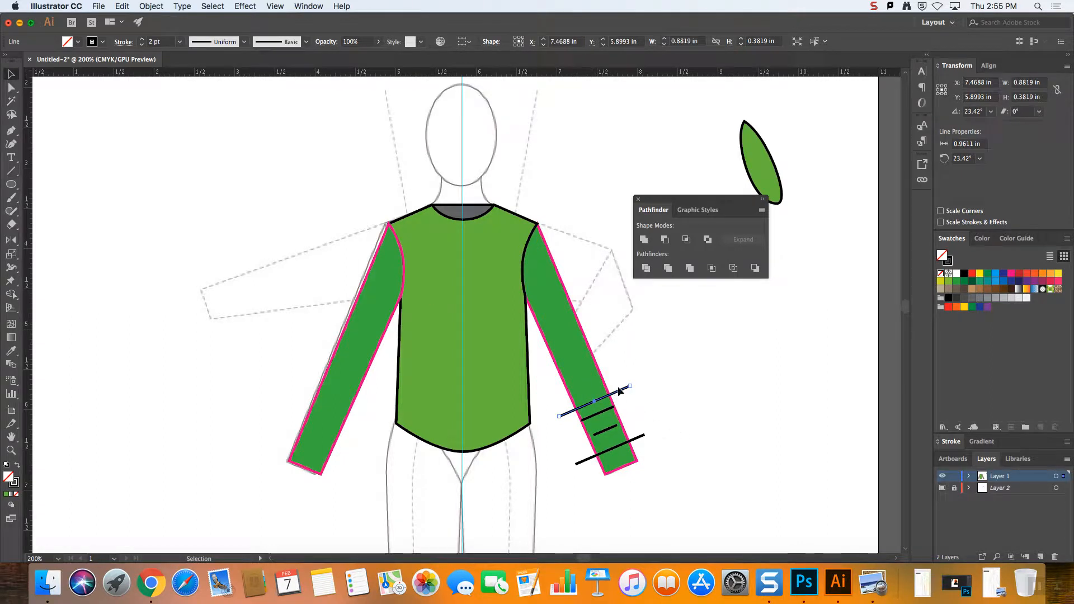
click(609, 430)
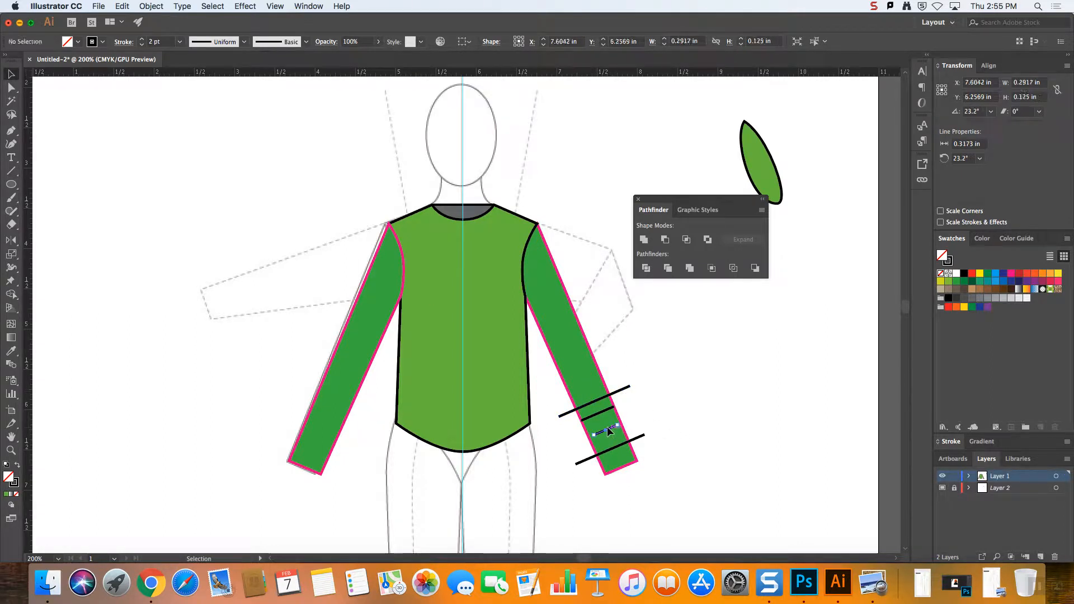
drag(610, 431, 590, 404)
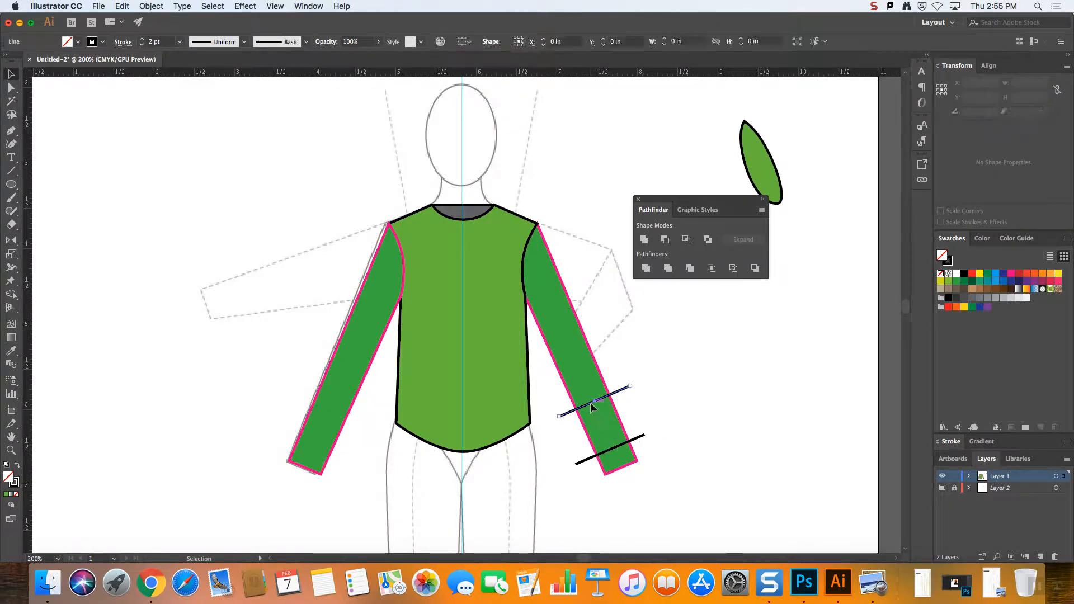
key(Delete)
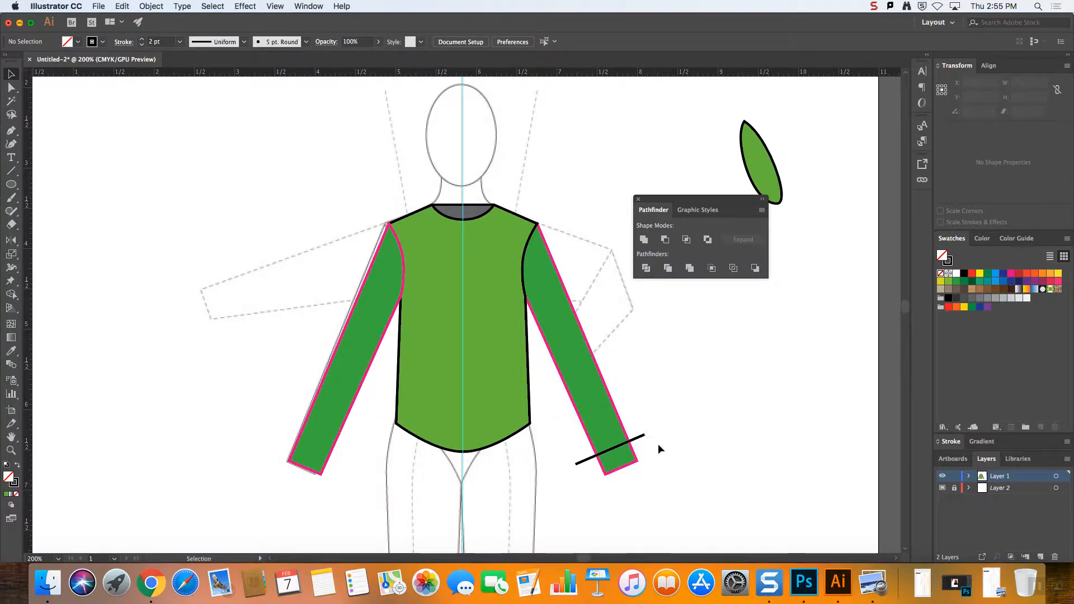
- Shift the remaining cuff line slightly outward so that it still crosses both edges of the right-hand sleeve
click(642, 437)
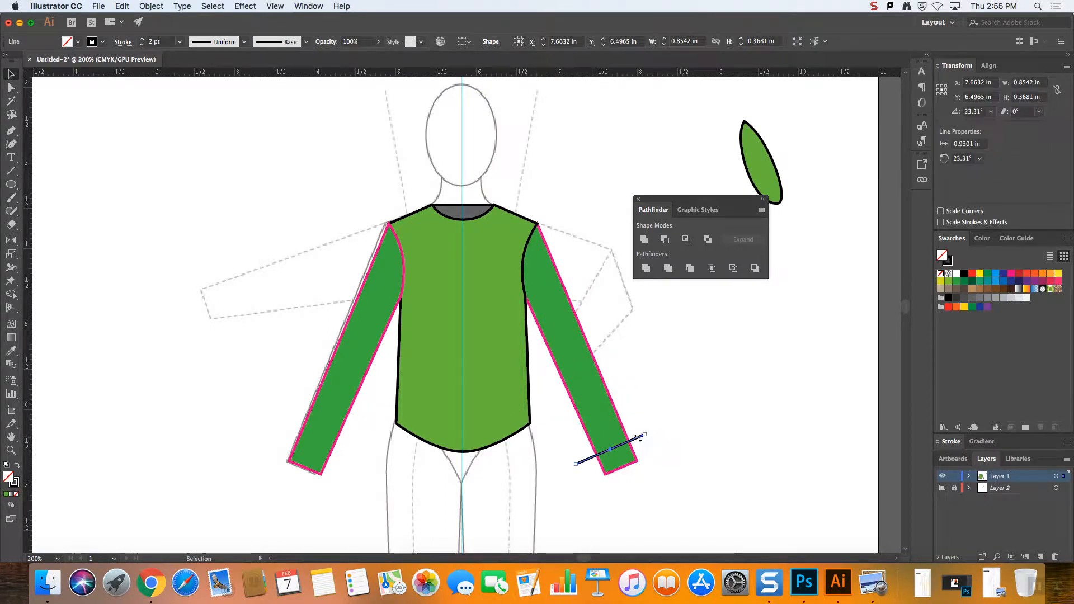
click(646, 450)
drag(636, 443, 642, 439)
- Select the right-hand sleeve together with the cuff line and split the sleeve with Pathfinder Divide
shift+click(596, 423)
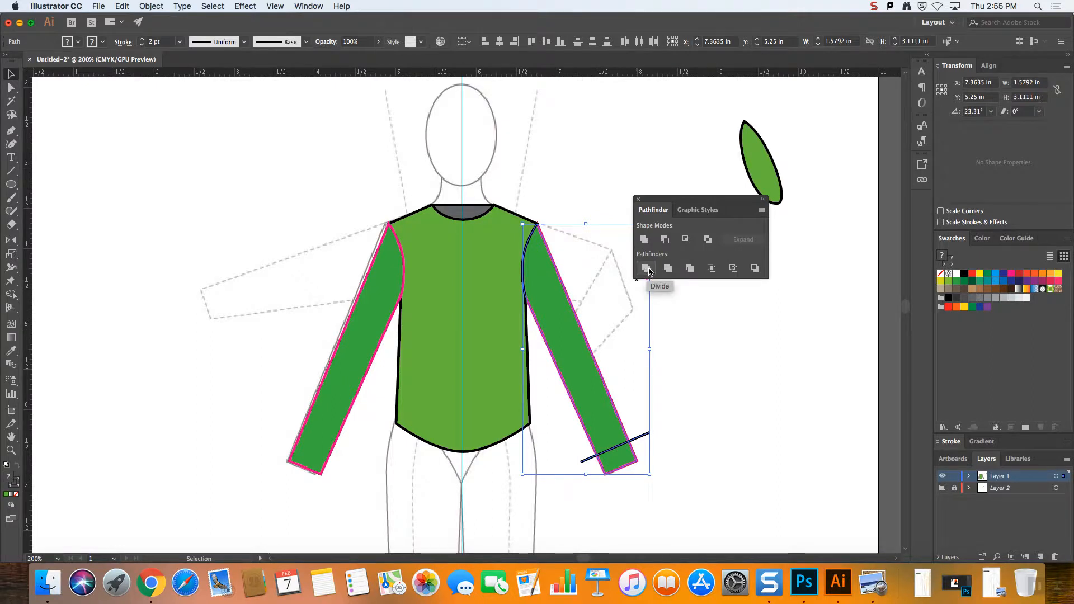
drag(664, 203, 692, 202)
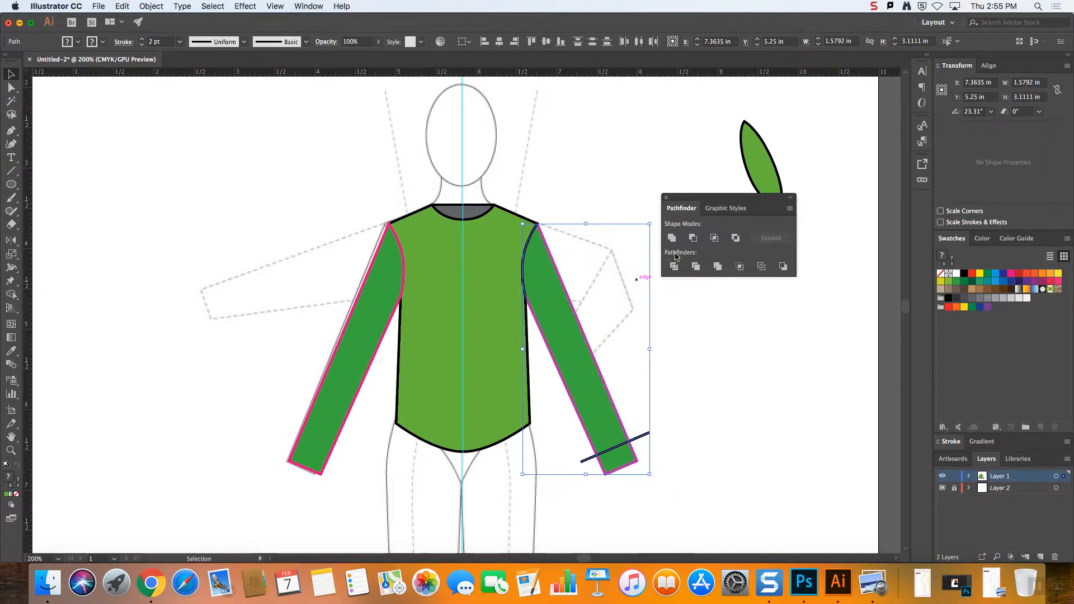
click(675, 266)
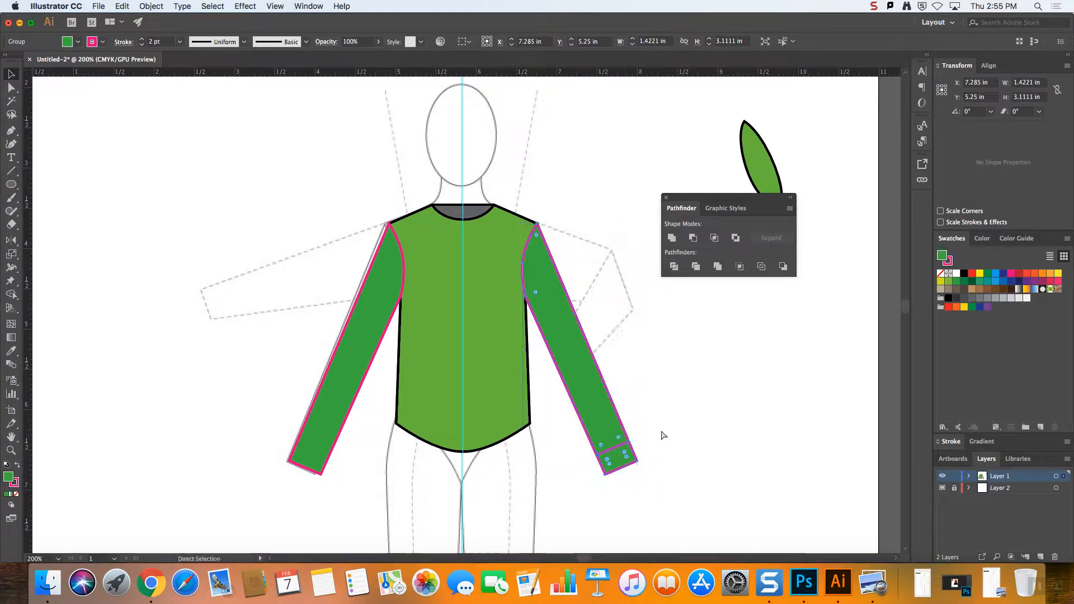
key(super+z)
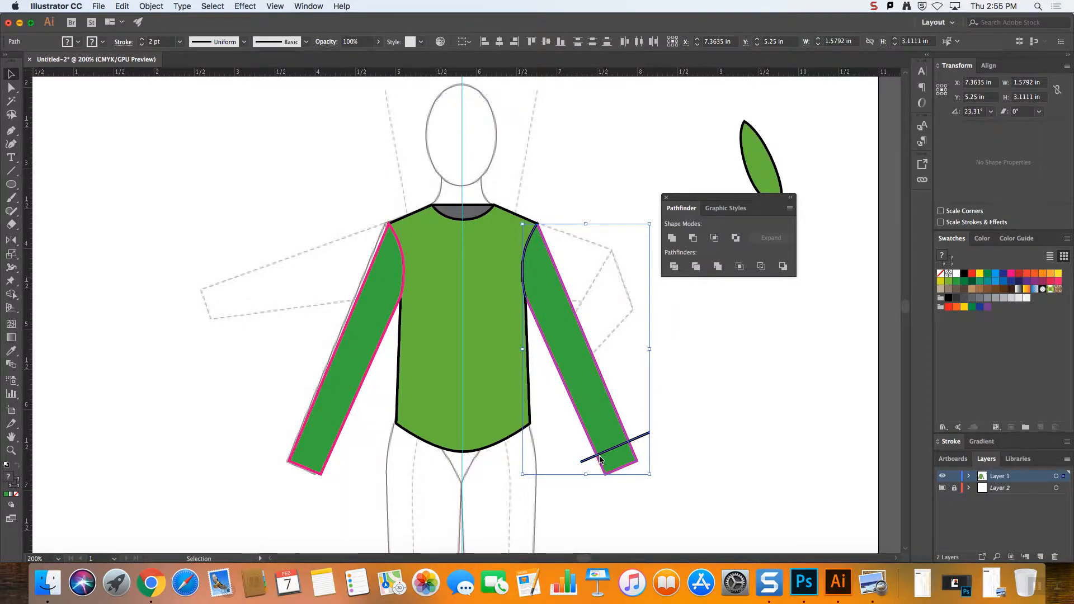
click(675, 266)
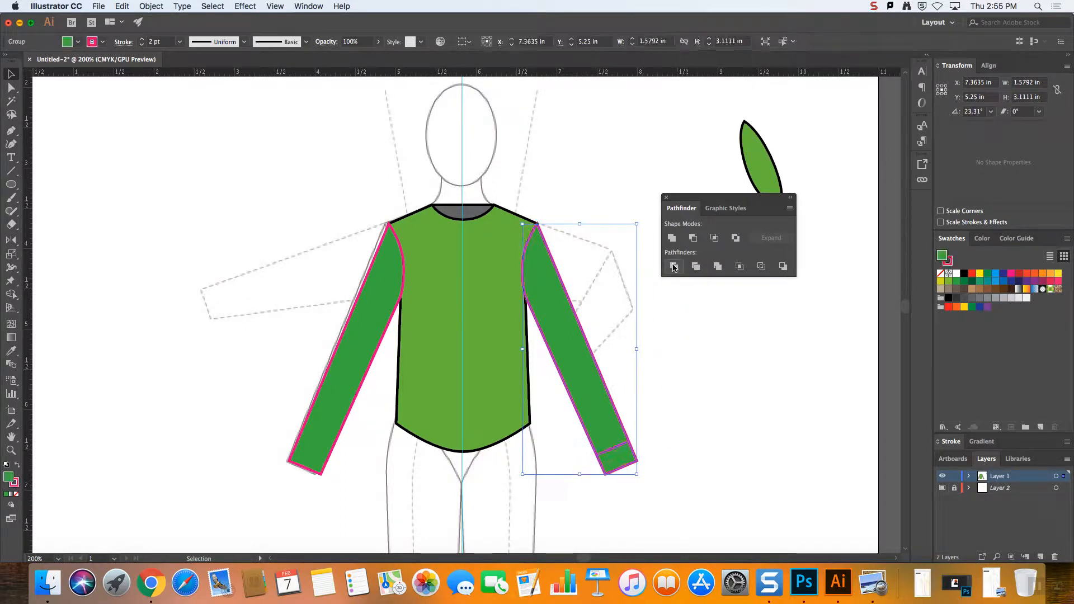
click(728, 456)
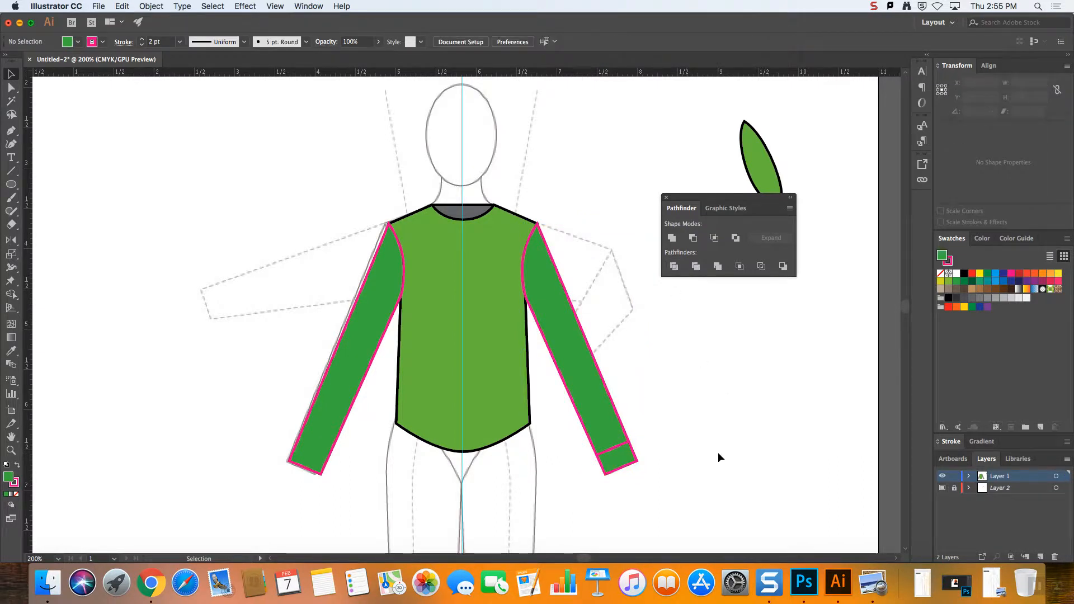
- Ungroup the divided right-hand sleeve so the sleeve and cuff become separate pieces, and deselect them
click(614, 448)
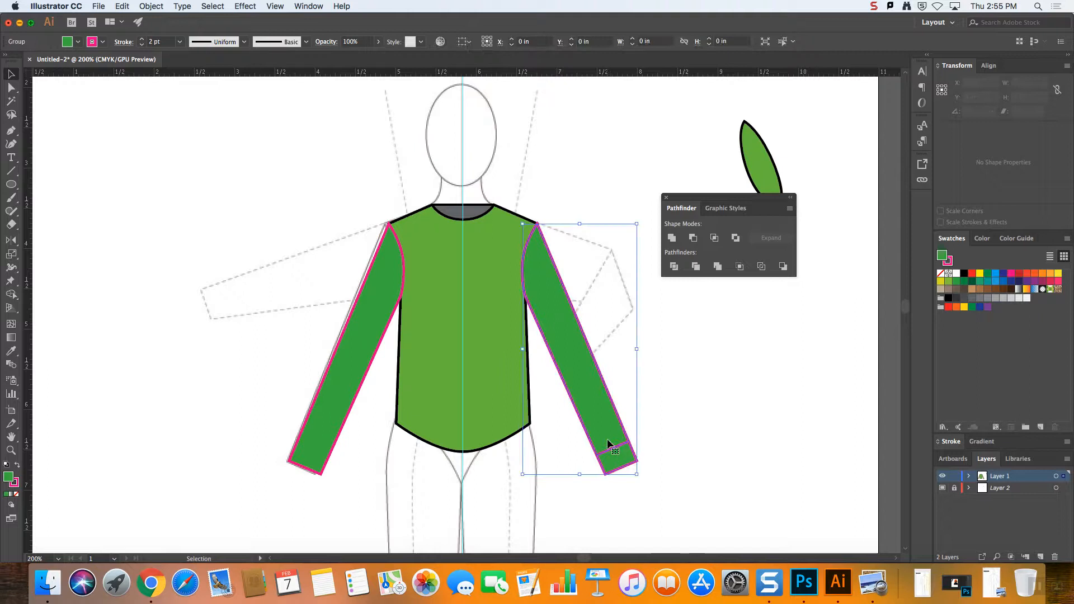
click(650, 441)
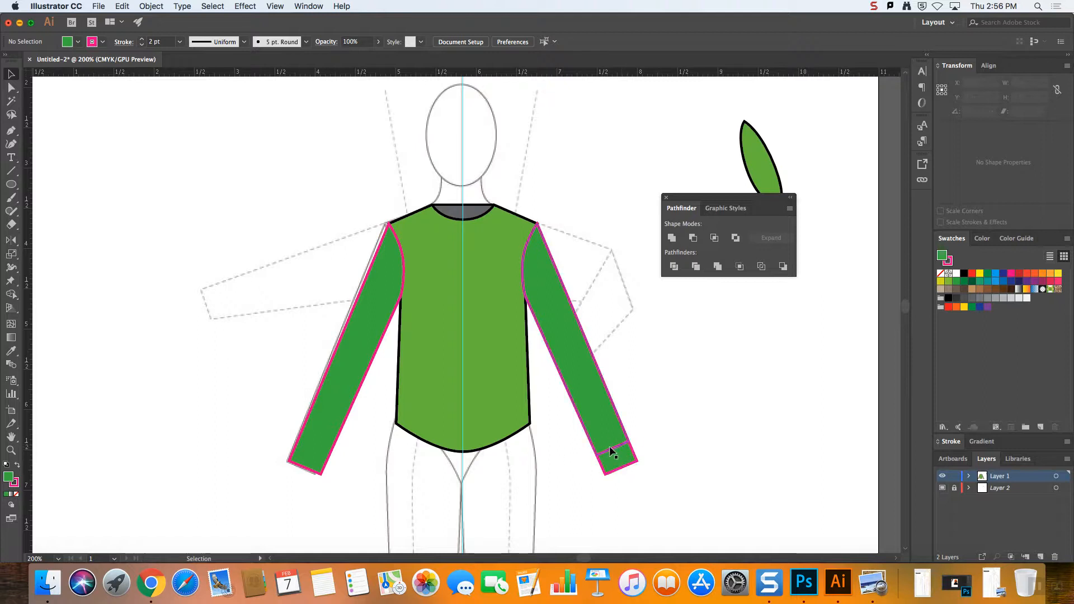
click(611, 450)
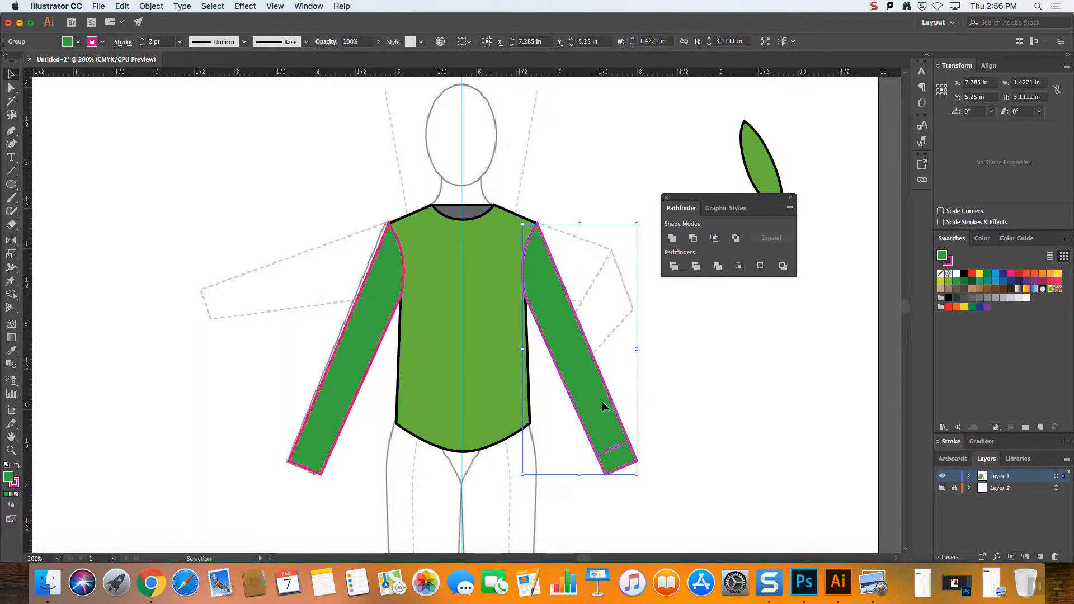
click(663, 424)
click(610, 421)
right_click(596, 393)
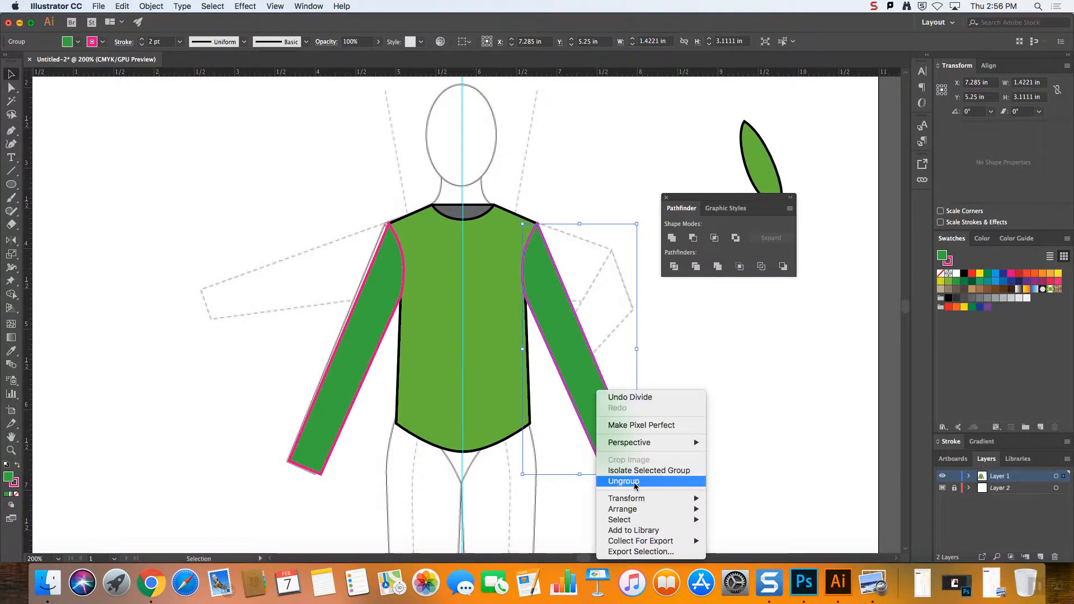
click(635, 482)
click(688, 414)
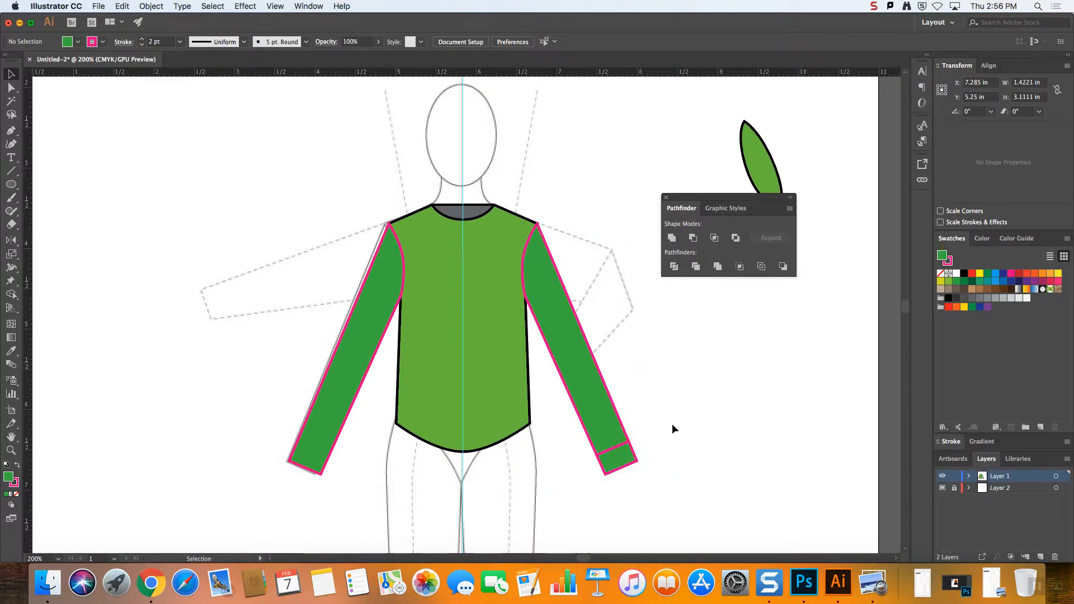
- Fill the cuff piece on the right-hand sleeve with yellow and deselect it
click(623, 461)
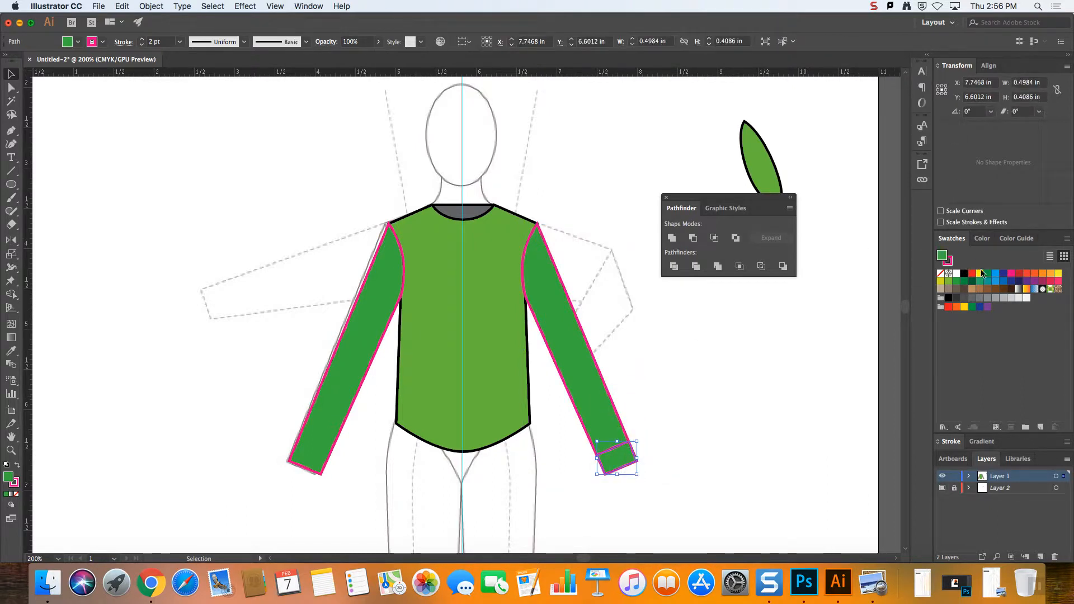
click(1011, 273)
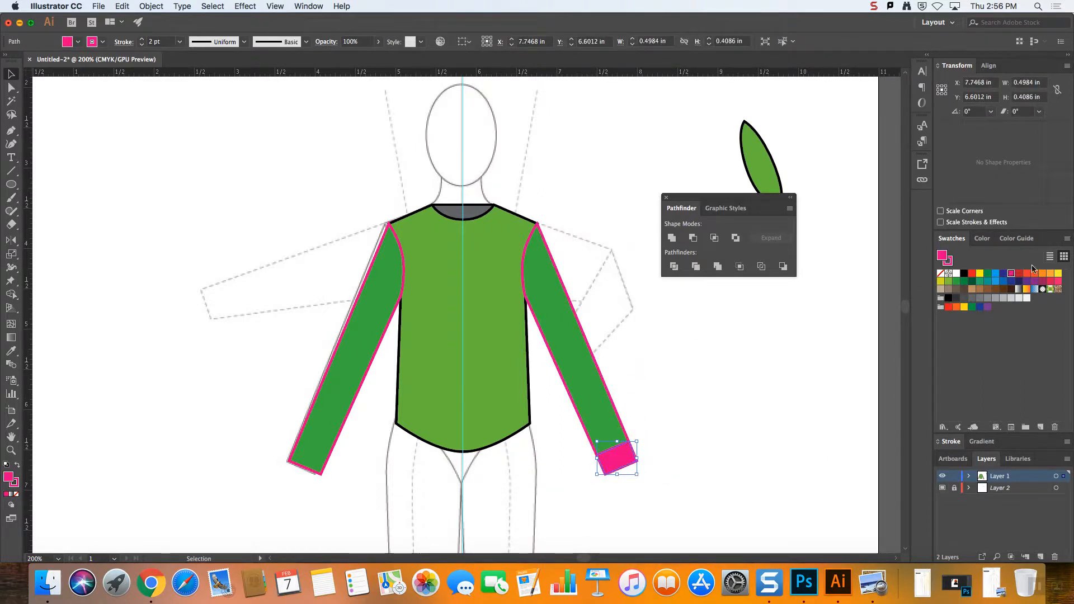
click(1058, 273)
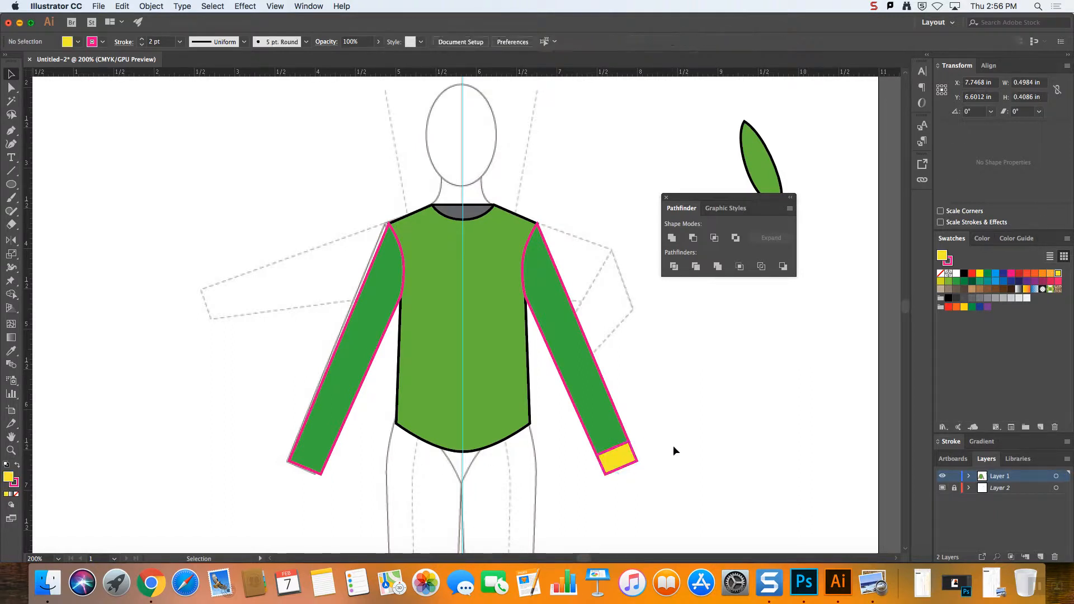
- Try moving the yellow cuff away from the right-hand sleeve, and undo the move
click(610, 416)
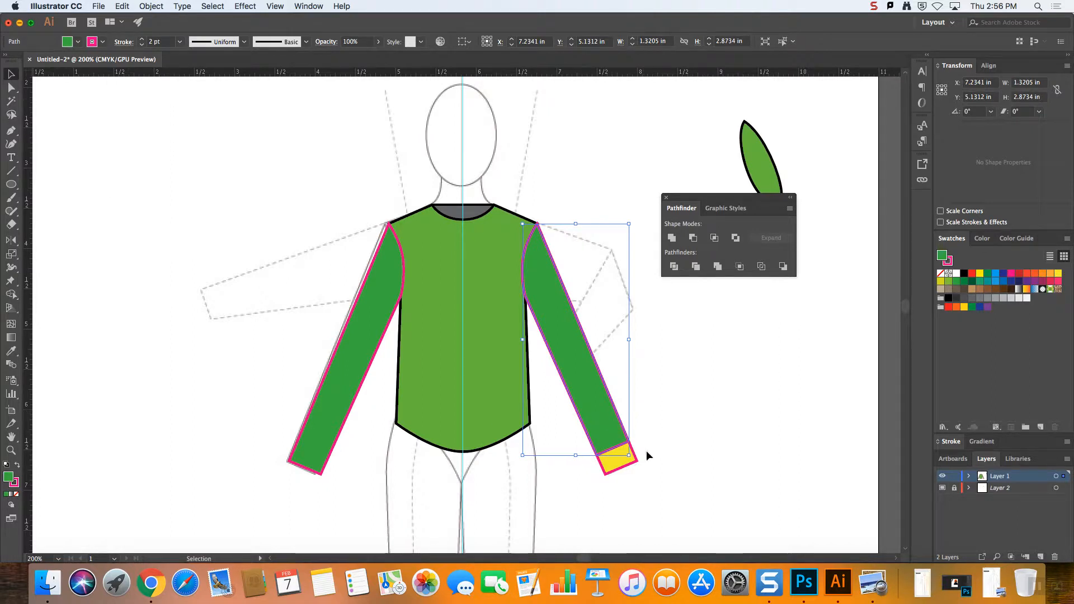
click(618, 462)
drag(617, 460, 717, 444)
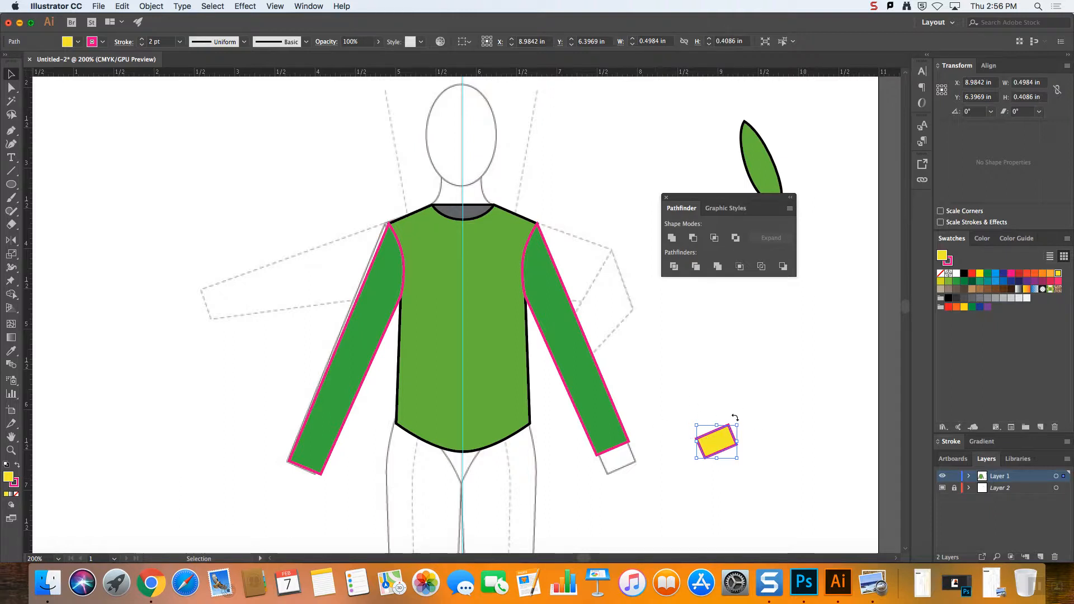
key(super+z)
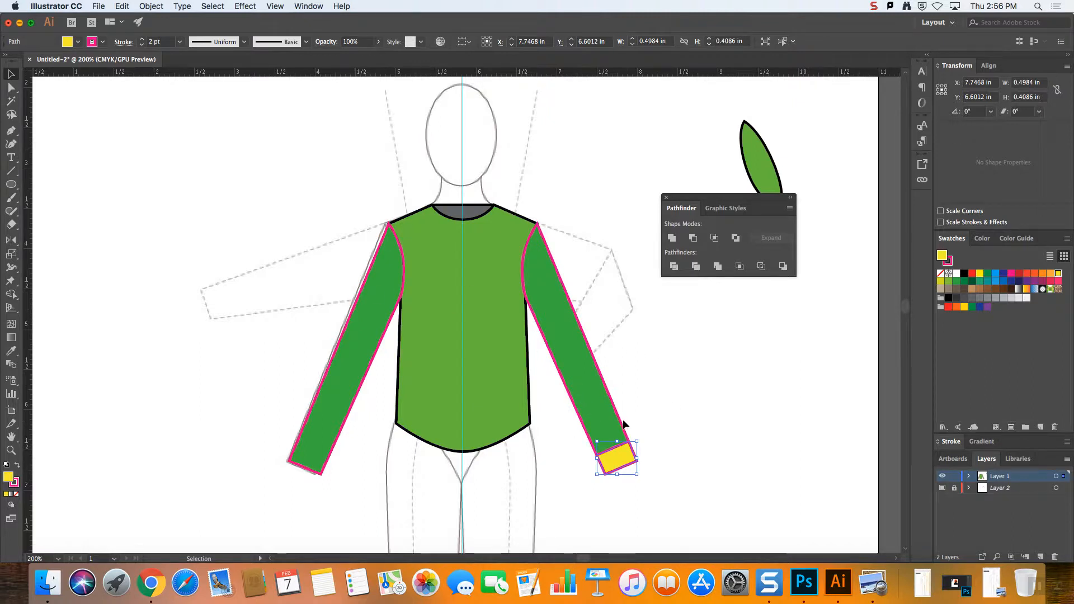
- Add an anchor point on each long edge of the right-hand sleeve, just above the yellow cuff
key(super+equal)
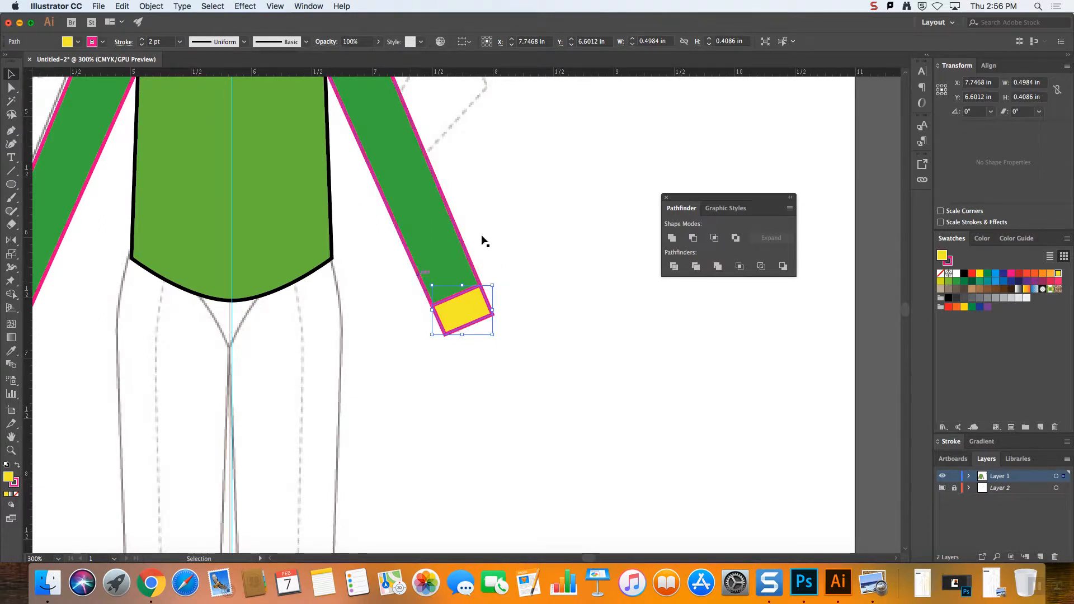
click(10, 131)
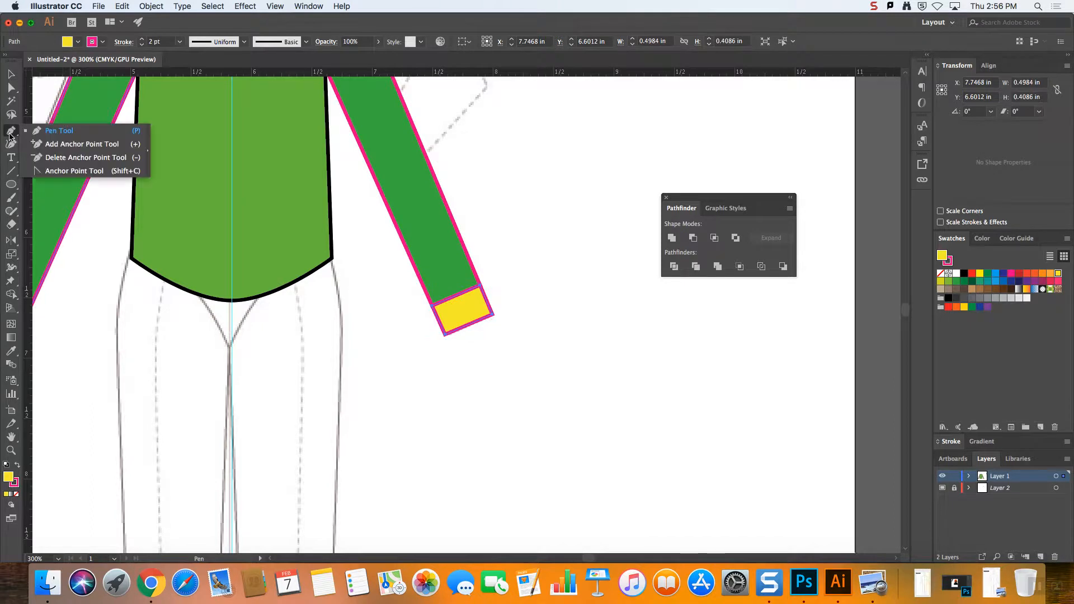
click(52, 145)
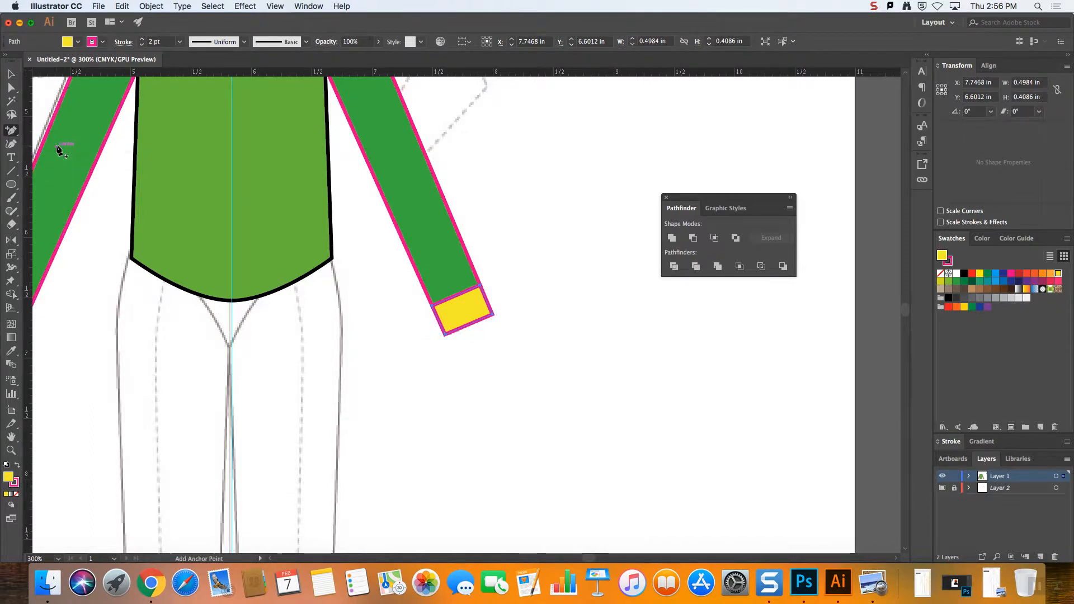
click(422, 282)
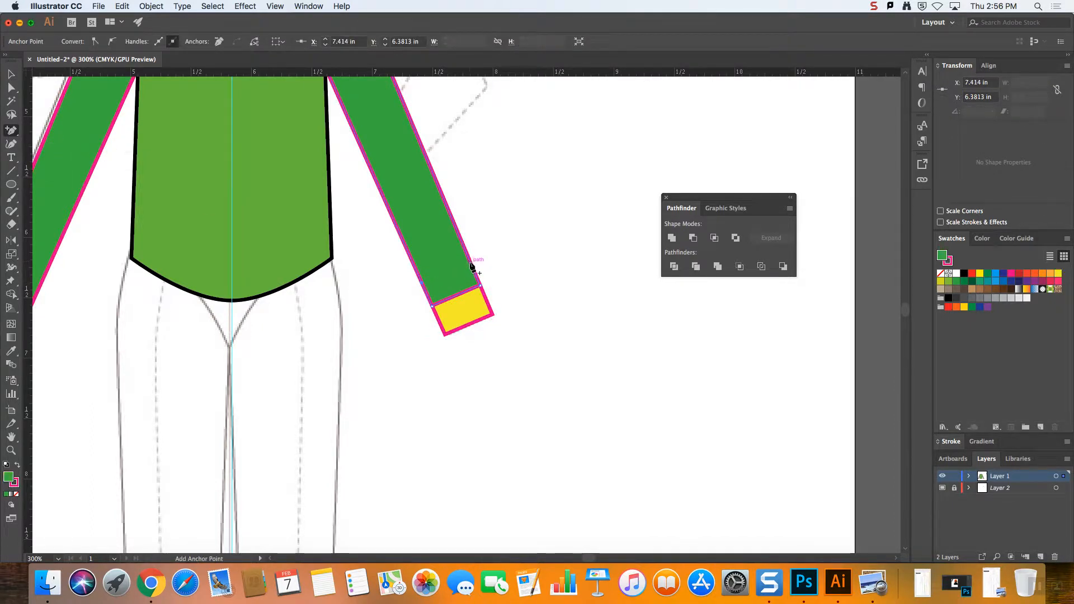
click(473, 259)
- Pull the two new anchor points above the yellow cuff outward to widen the sleeve, and deselect it
click(10, 88)
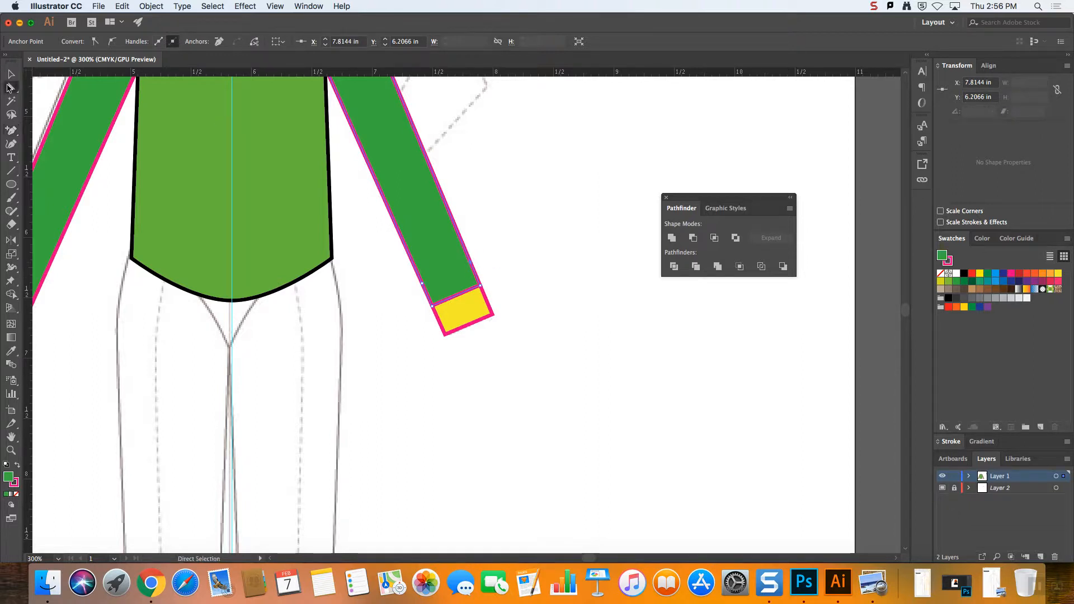
drag(473, 260, 482, 258)
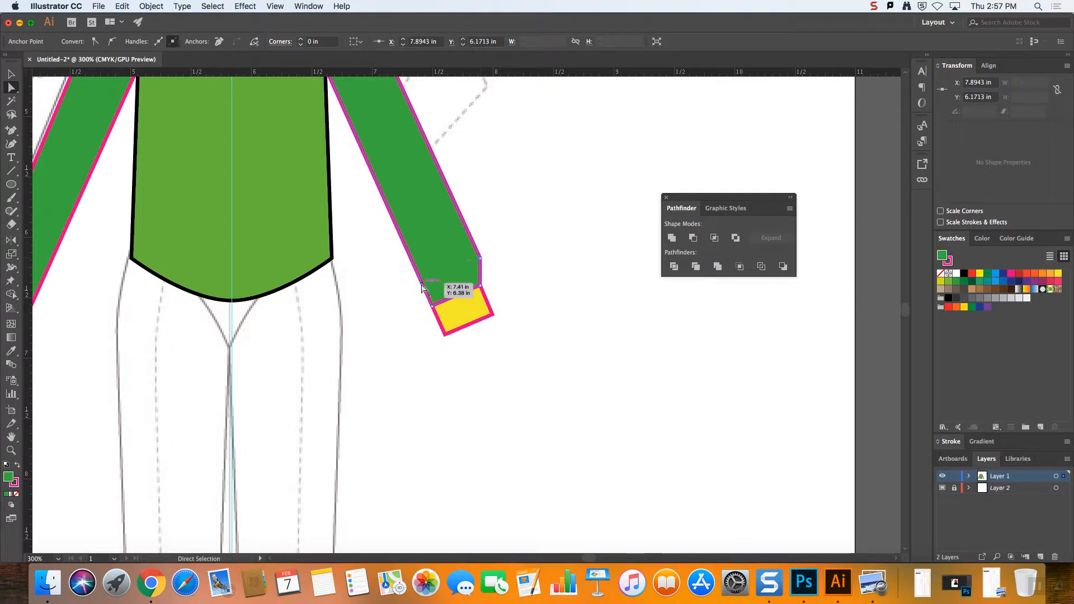
drag(423, 285, 416, 290)
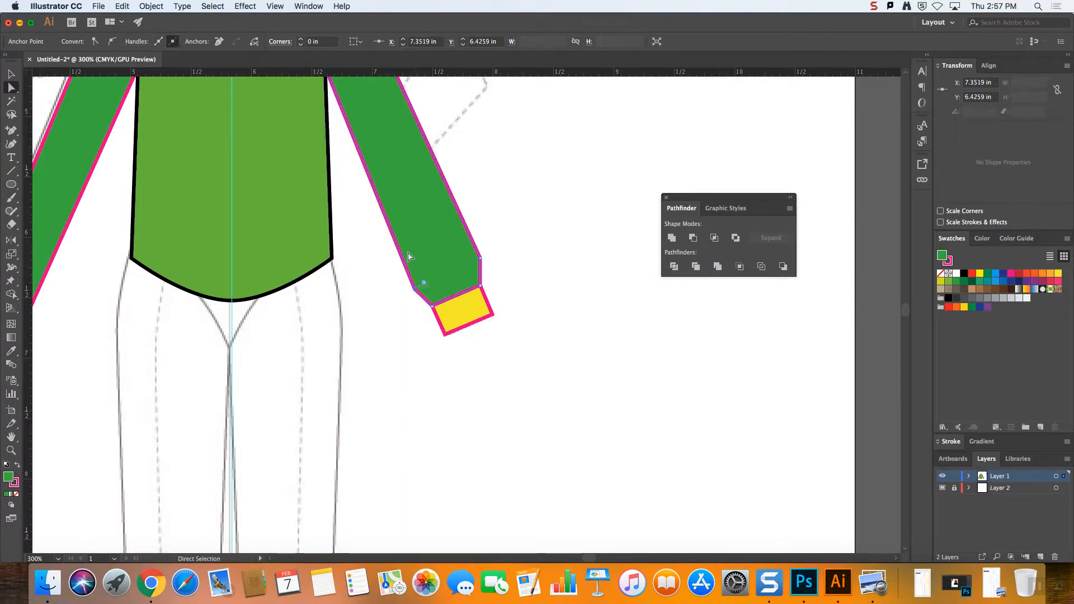
key(super+1)
click(505, 294)
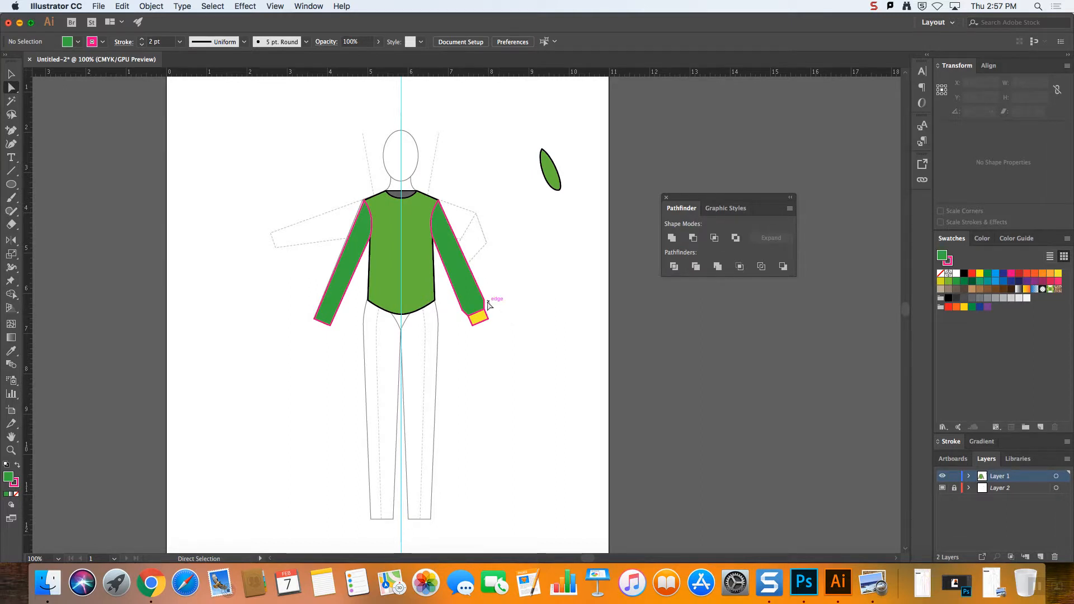
- Convert both pulled-out anchor points on the right-hand sleeve to smooth points, giving it rounded fullness above the cuff
click(485, 304)
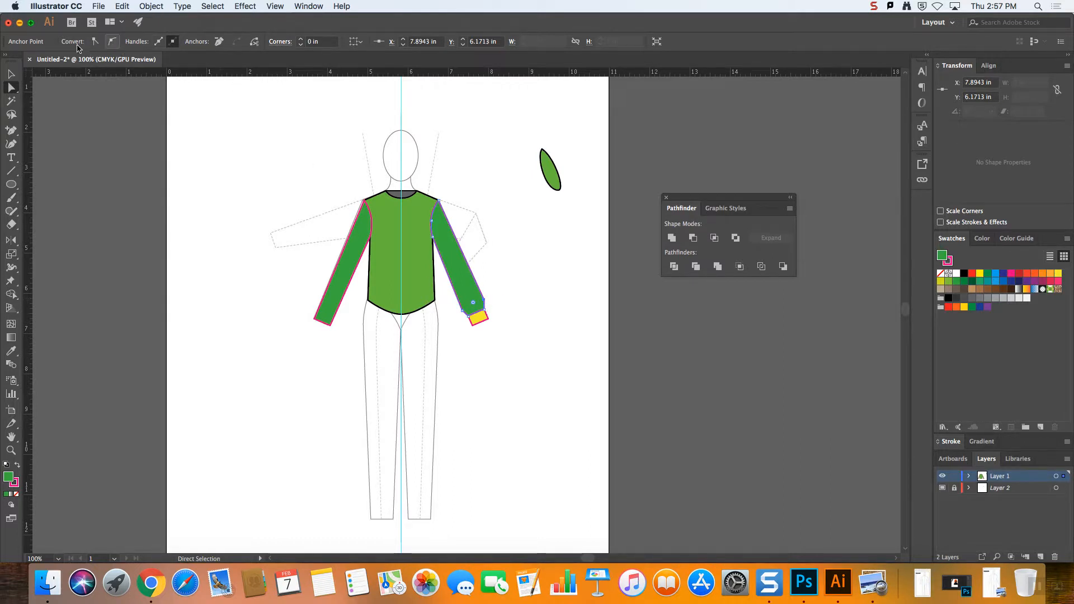
click(112, 41)
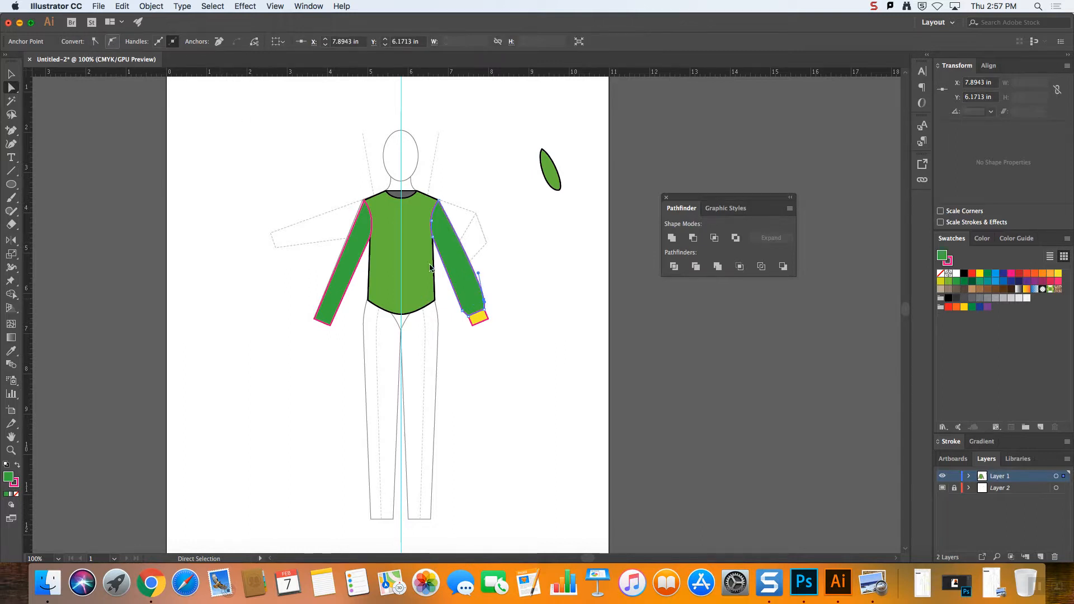
click(472, 305)
click(112, 42)
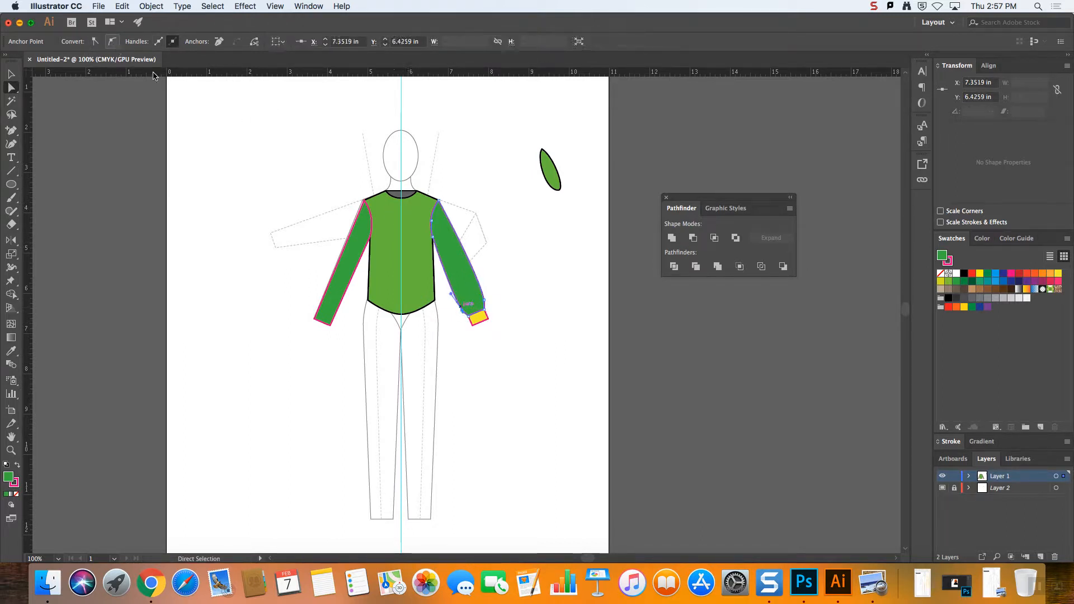
click(523, 299)
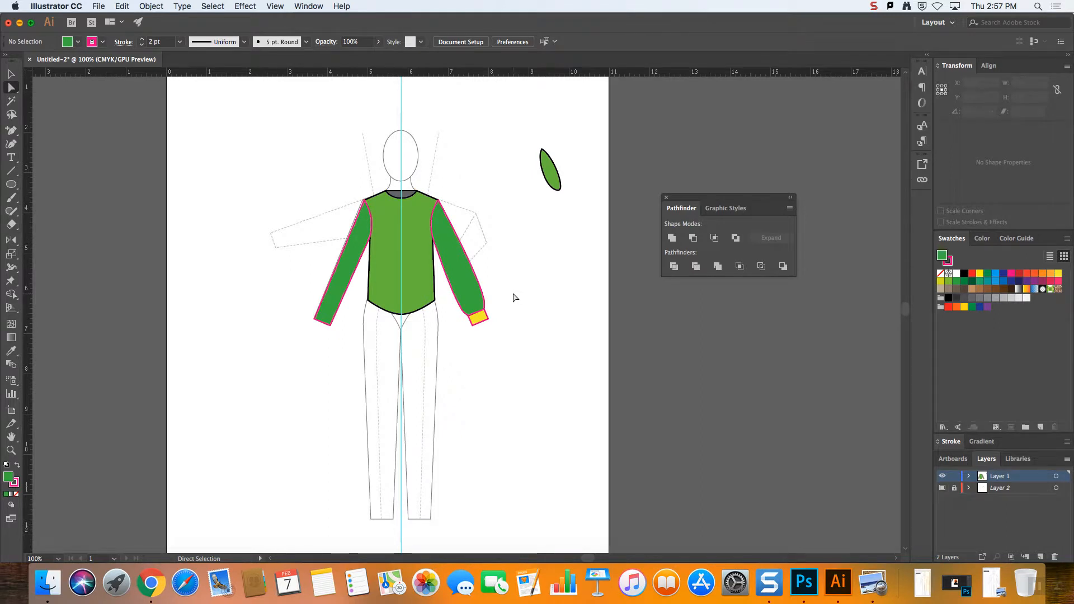
- Draw an angled line about 1 in long across the left-hand sleeve just above its hem as the cuff line
key(super+equal)
key(super+equal)
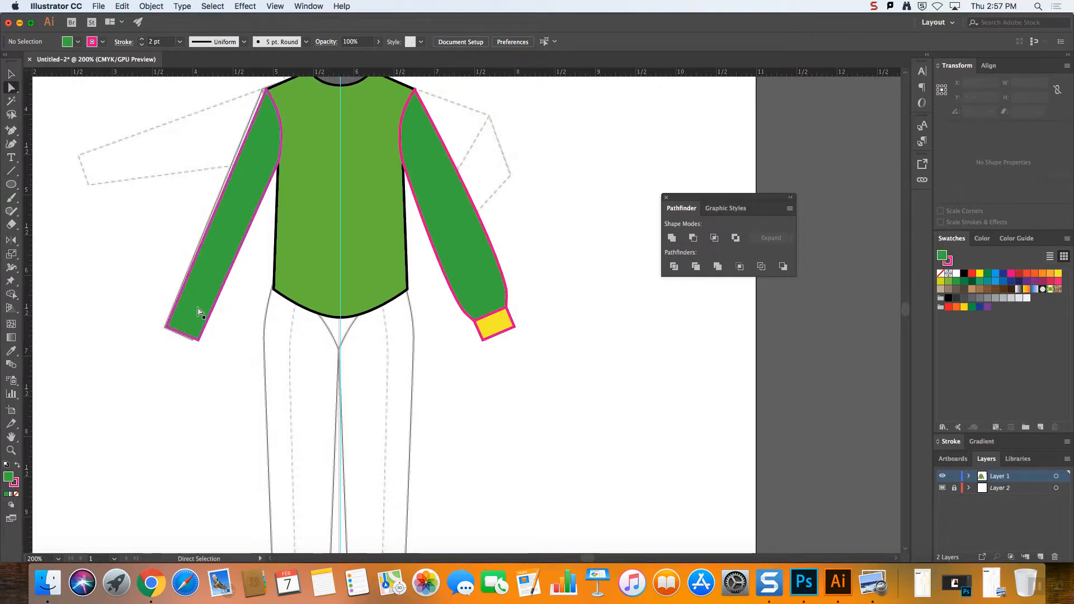
click(12, 173)
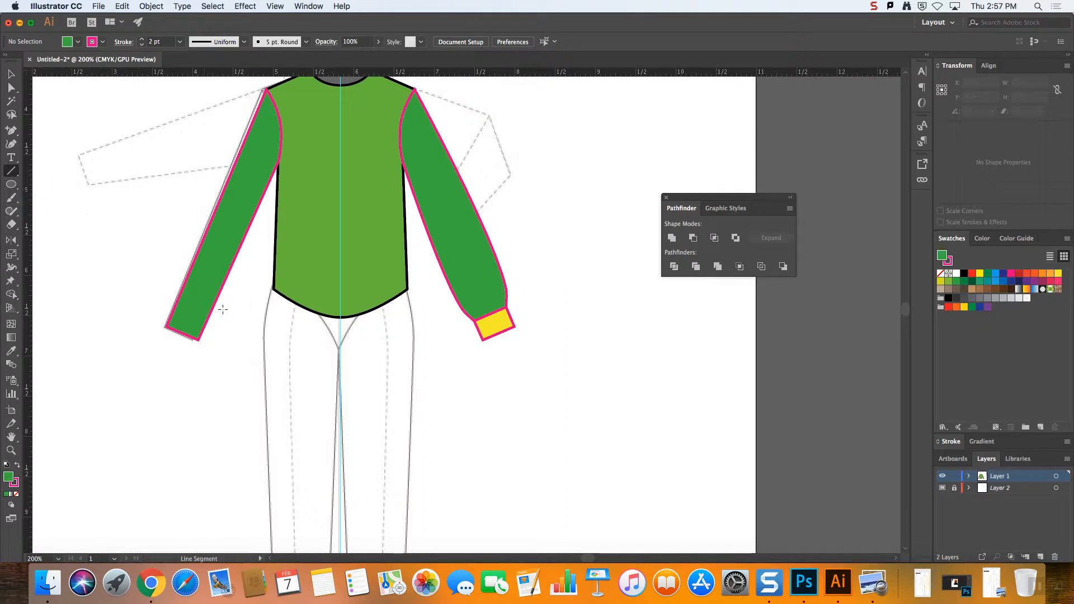
drag(222, 327, 149, 297)
key(v)
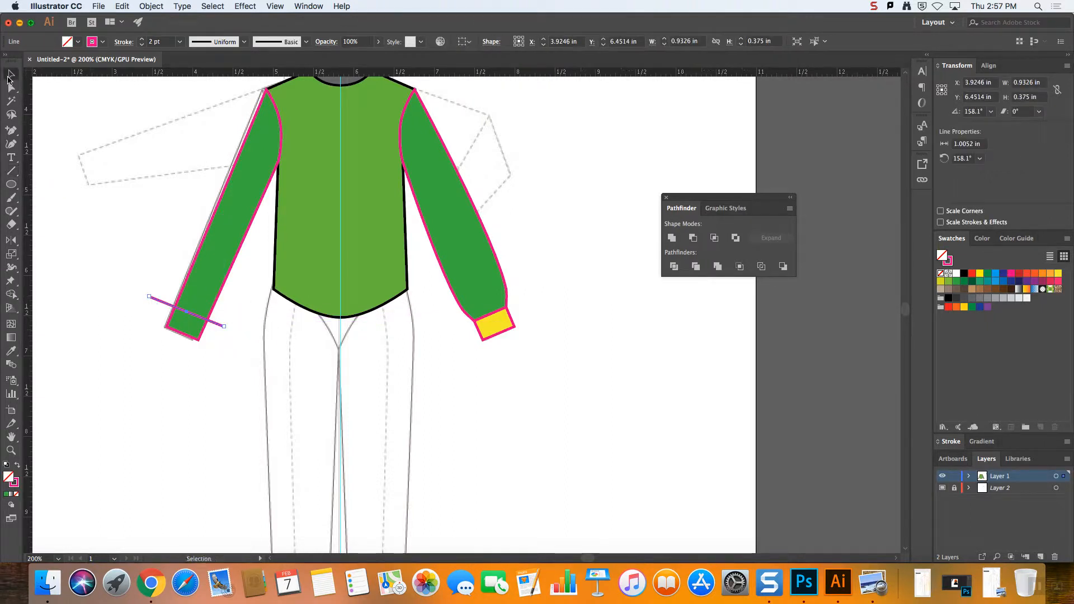
click(129, 273)
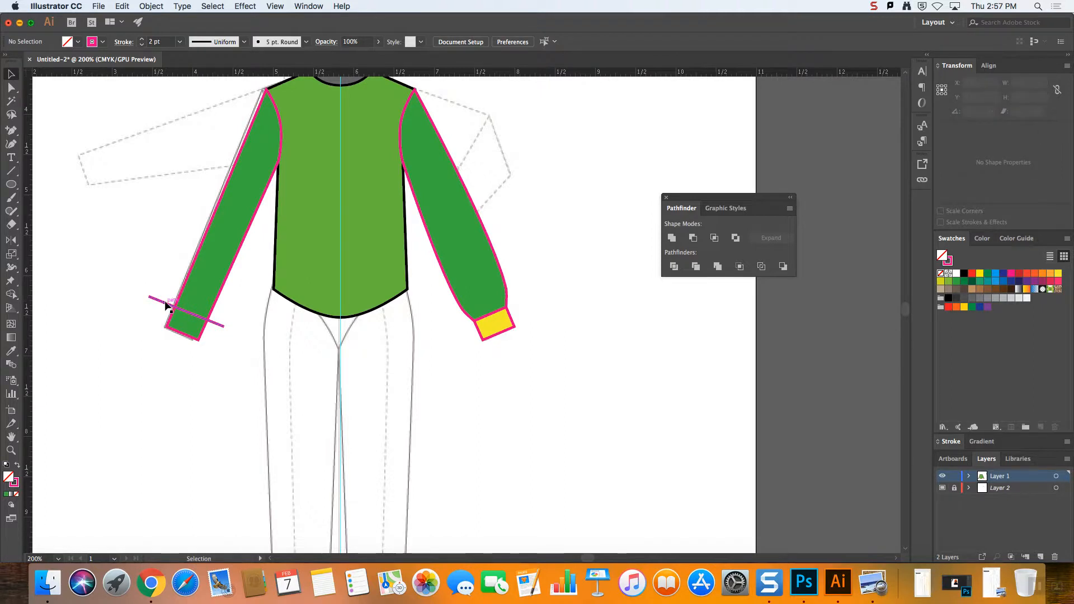
- Select the left-hand sleeve together with its cuff line and split the sleeve with Pathfinder Divide
drag(144, 263, 204, 338)
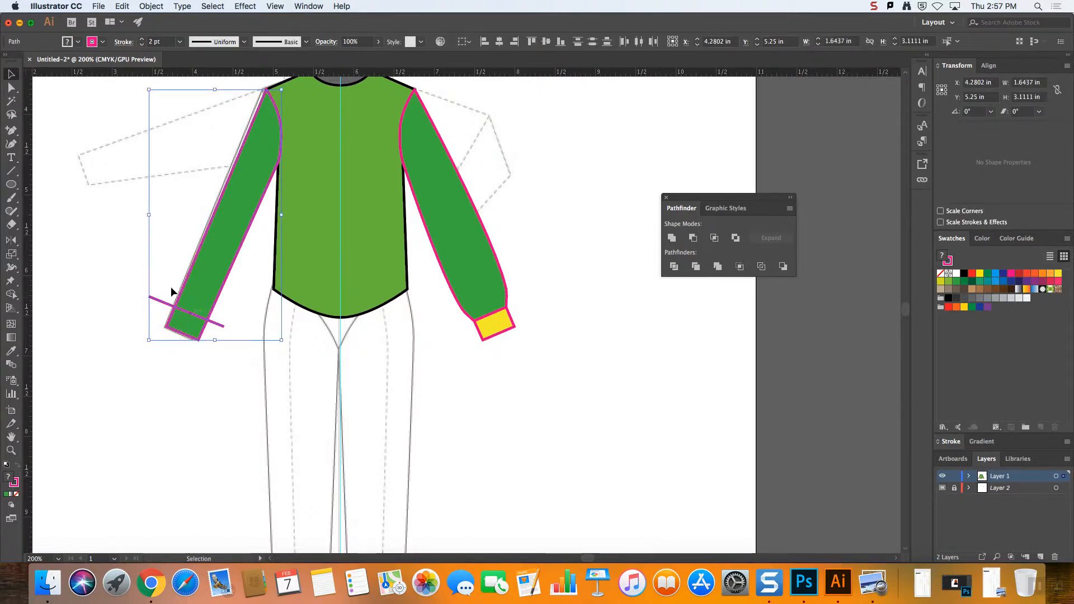
click(150, 320)
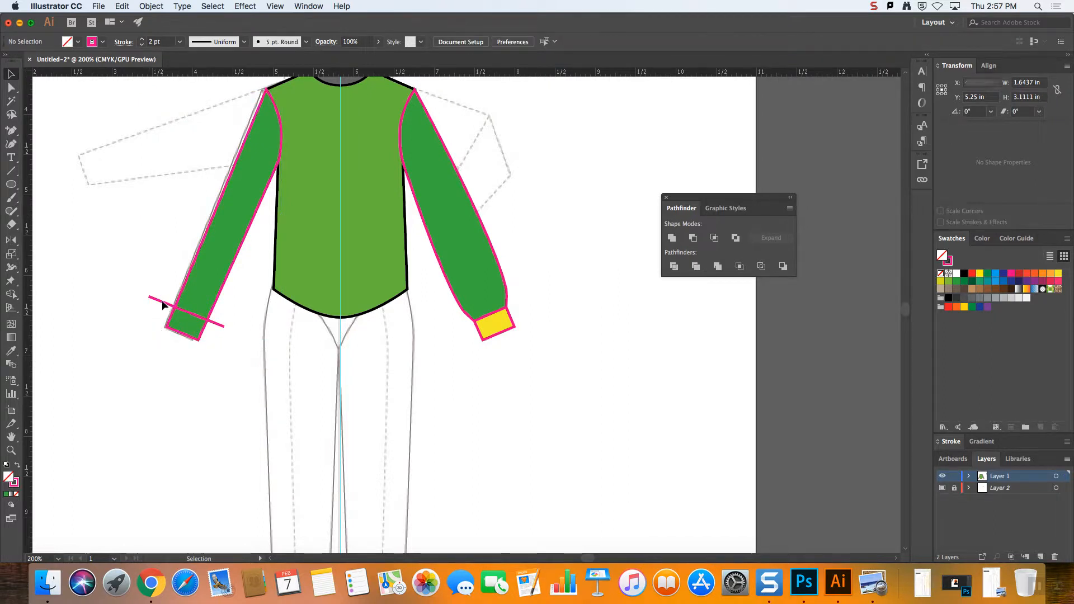
click(193, 277)
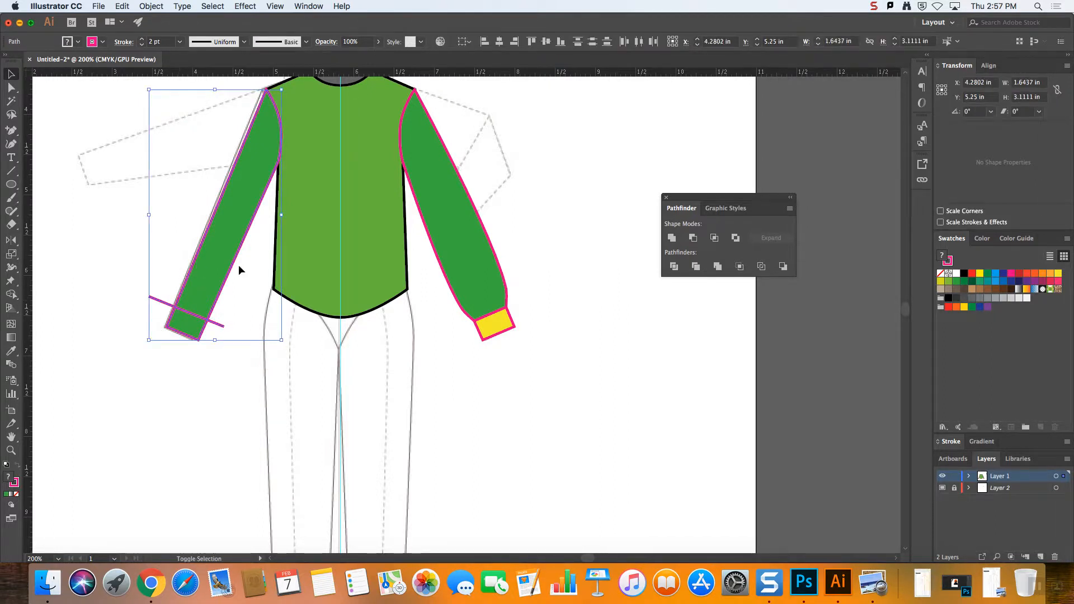
click(674, 268)
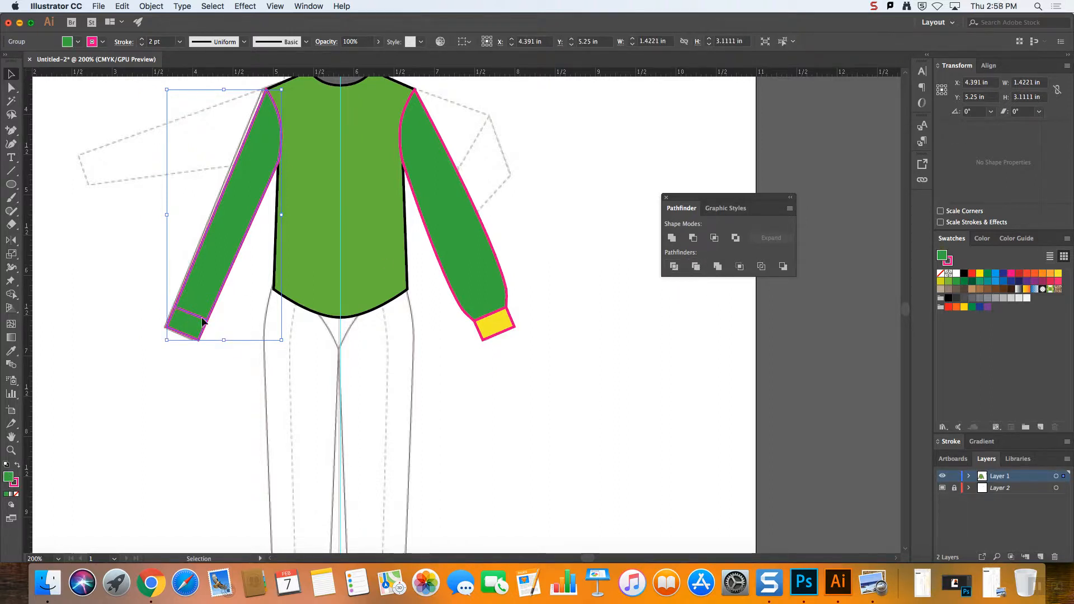
- Ungroup the divided left-hand sleeve into separate sleeve and cuff pieces, and deselect them
click(224, 322)
click(195, 315)
right_click(201, 309)
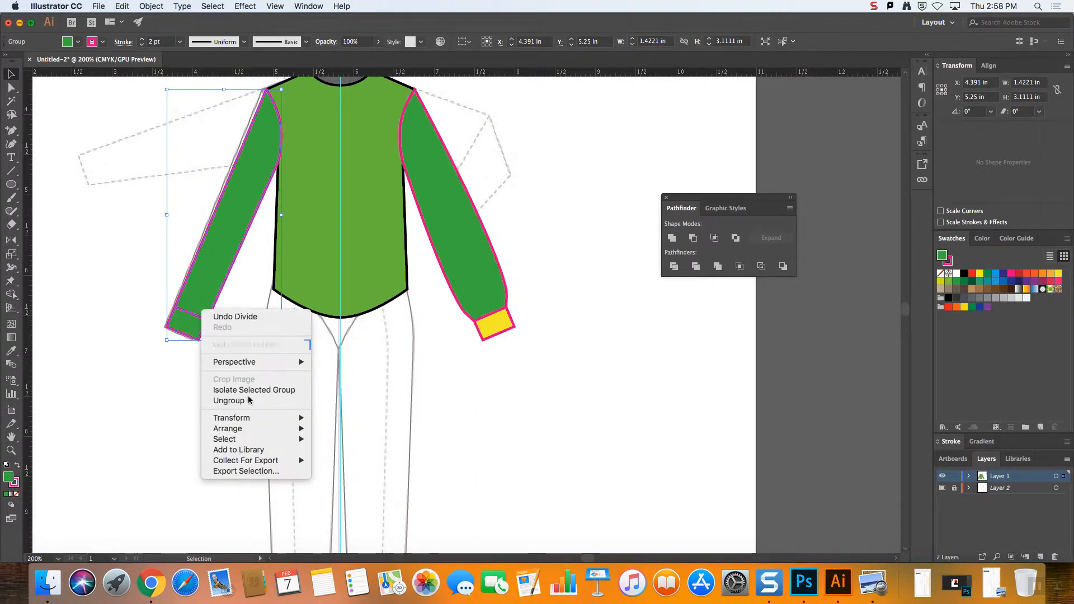
click(252, 404)
click(236, 361)
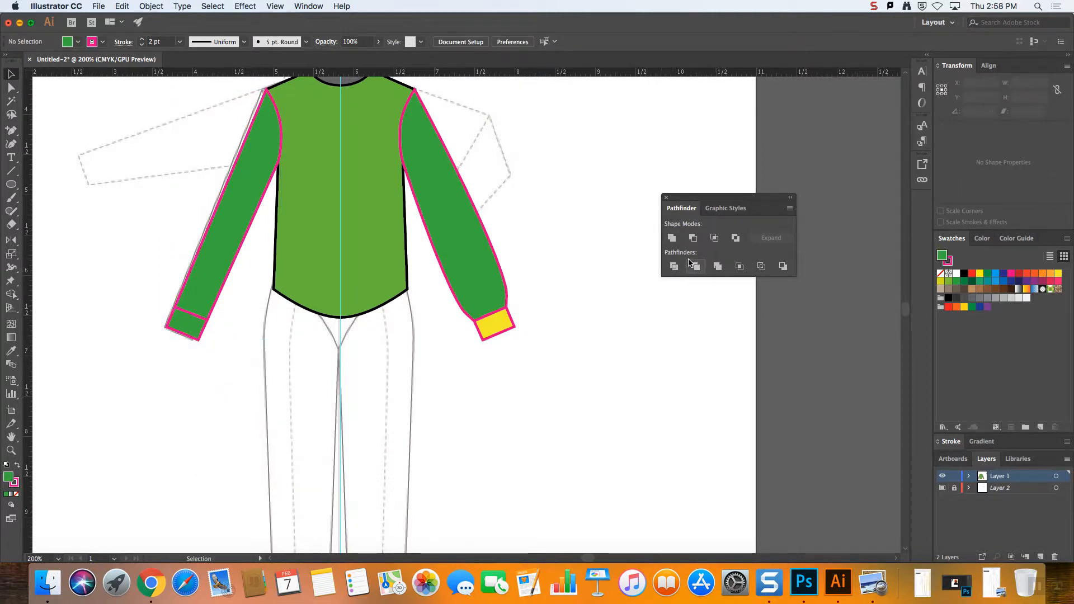
- Add an anchor point on each edge of the left-hand sleeve just above the cuff and pull both points outward
click(11, 130)
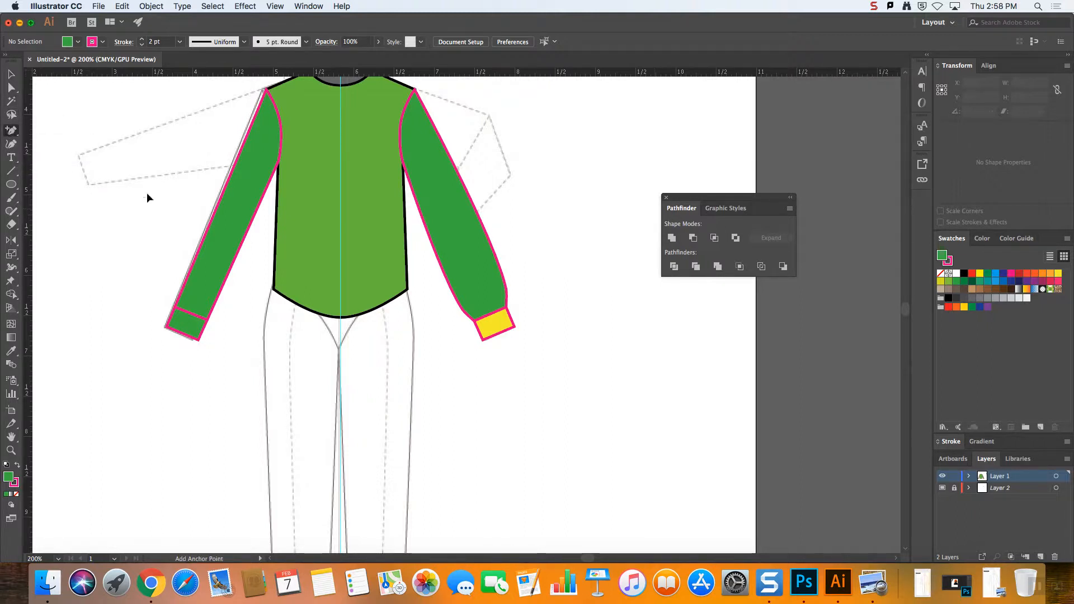
click(182, 292)
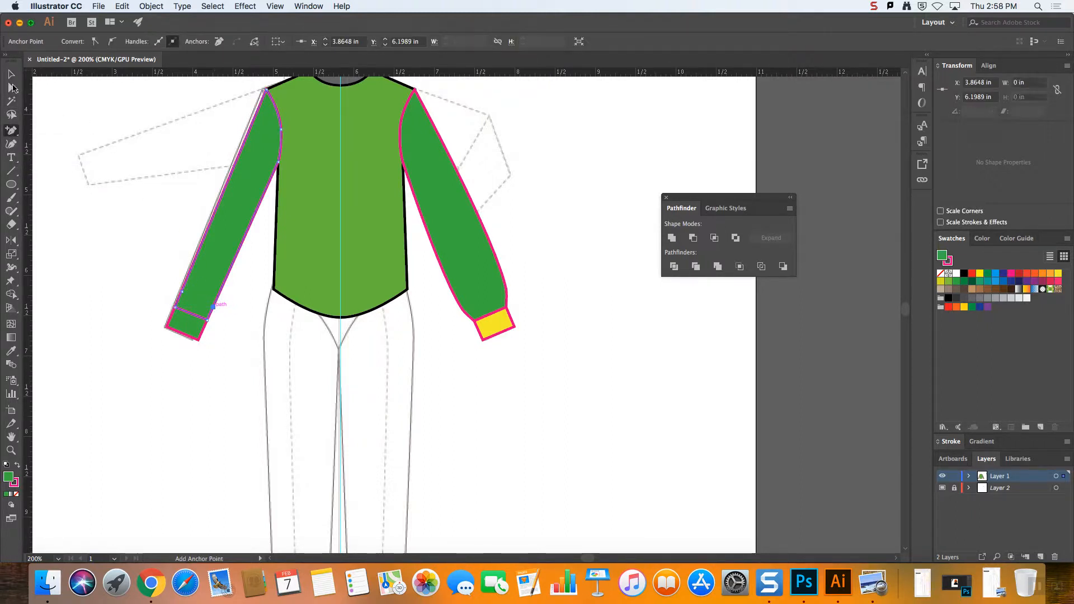
click(11, 88)
click(215, 309)
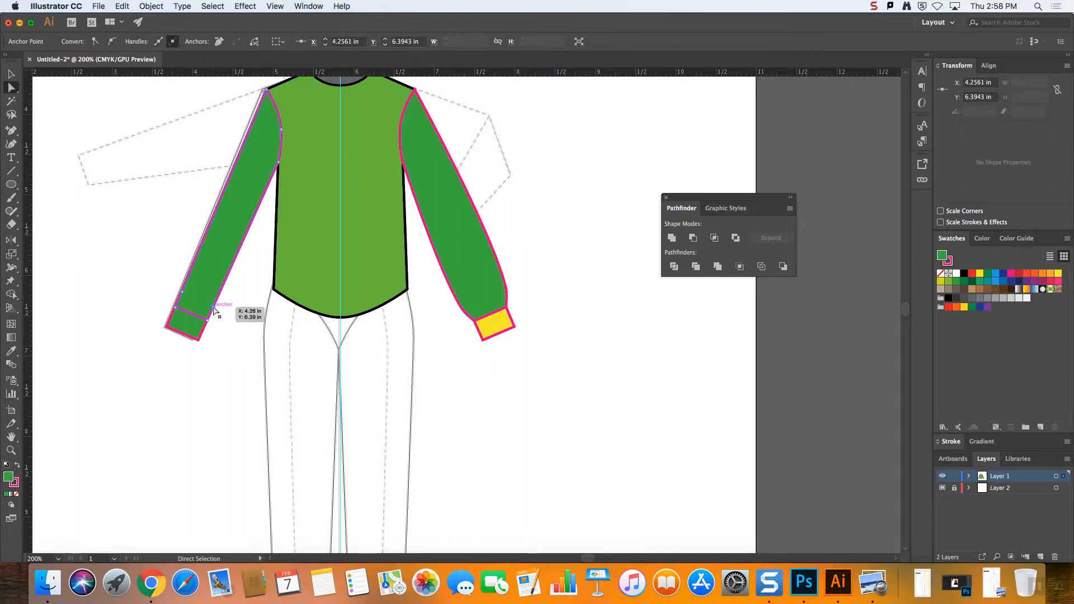
drag(213, 309, 176, 290)
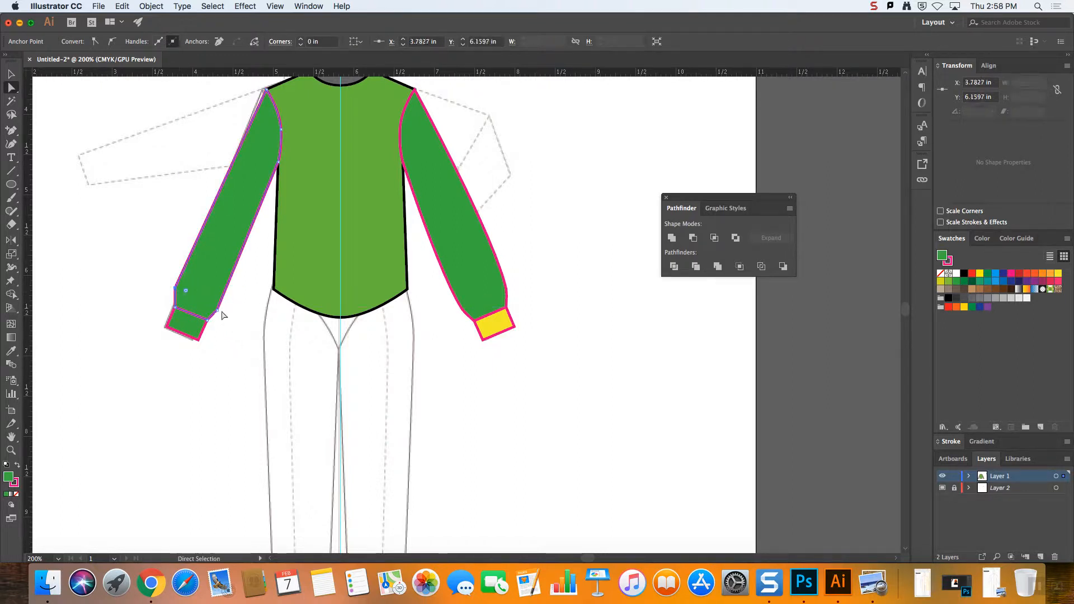
- Convert both pulled-out anchor points on the left-hand sleeve to smooth points and deselect the sleeve
click(113, 42)
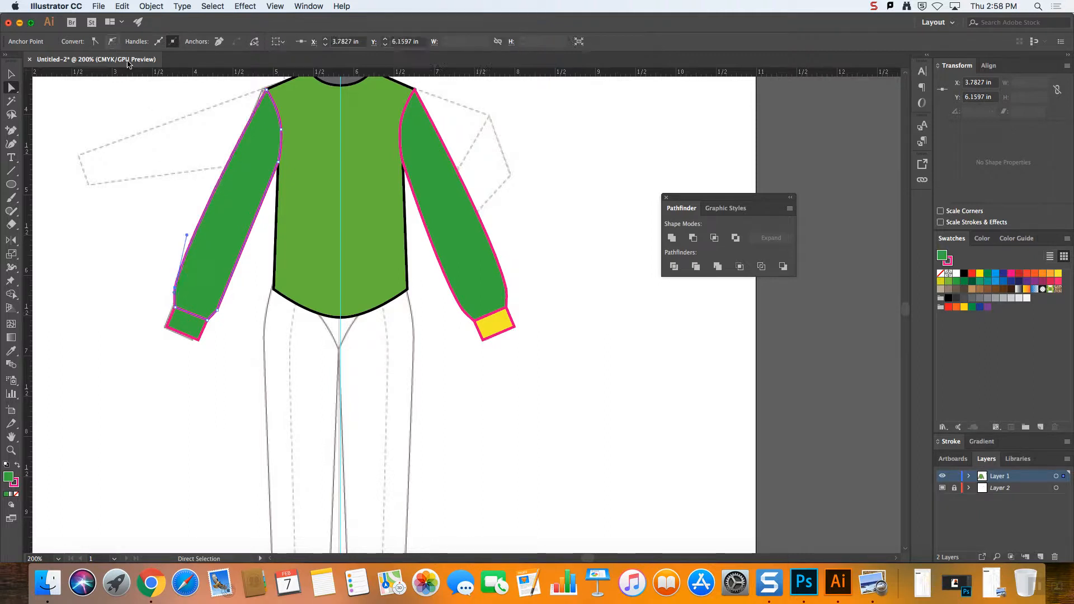
click(217, 310)
click(174, 40)
click(109, 43)
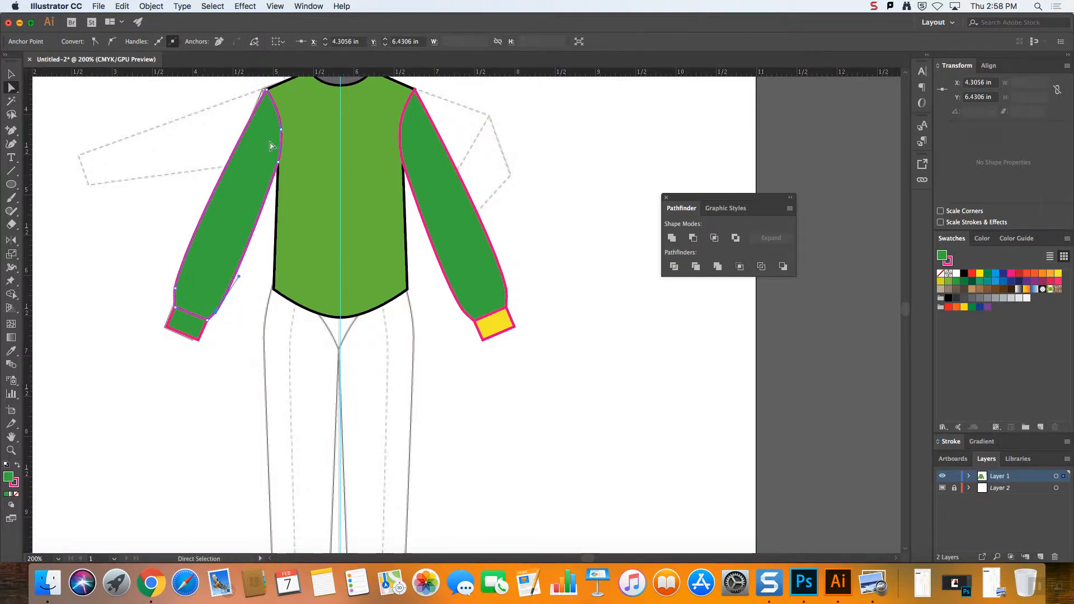
click(546, 242)
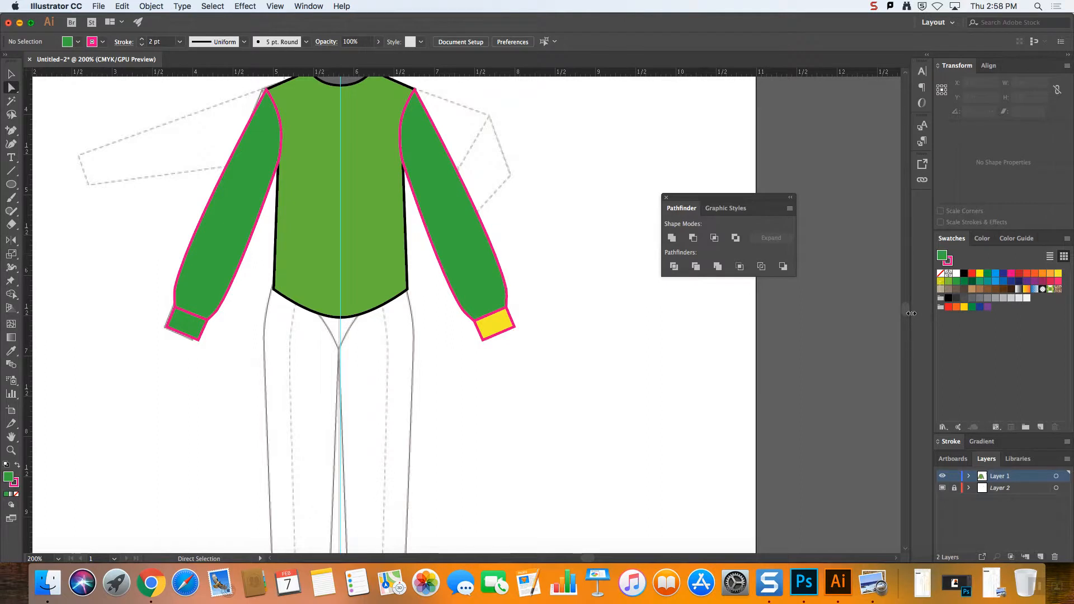
- Switch to Chrome and download the Blouse - basic collar.pdf handout from the course page's Bodice, Collar, Pants handouts
scroll(908, 309, up, 4)
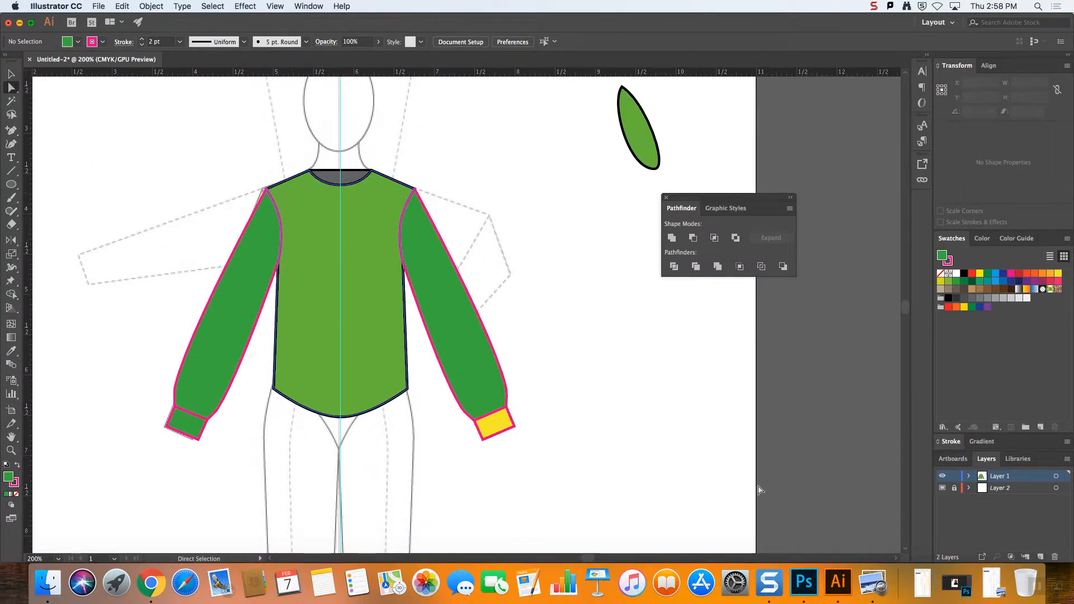
click(151, 583)
click(436, 26)
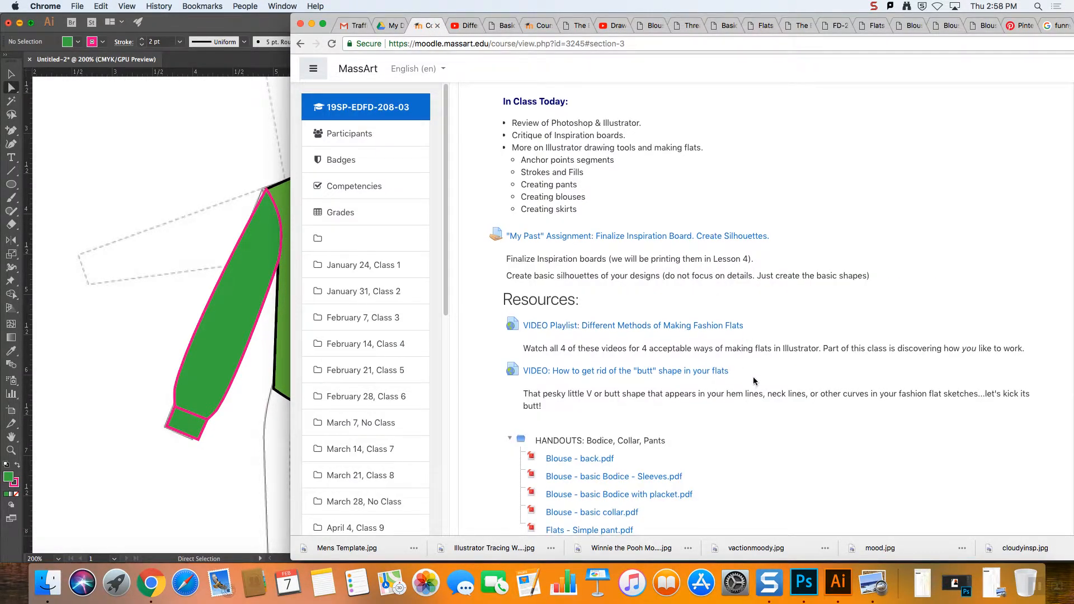
scroll(744, 347, down, 3)
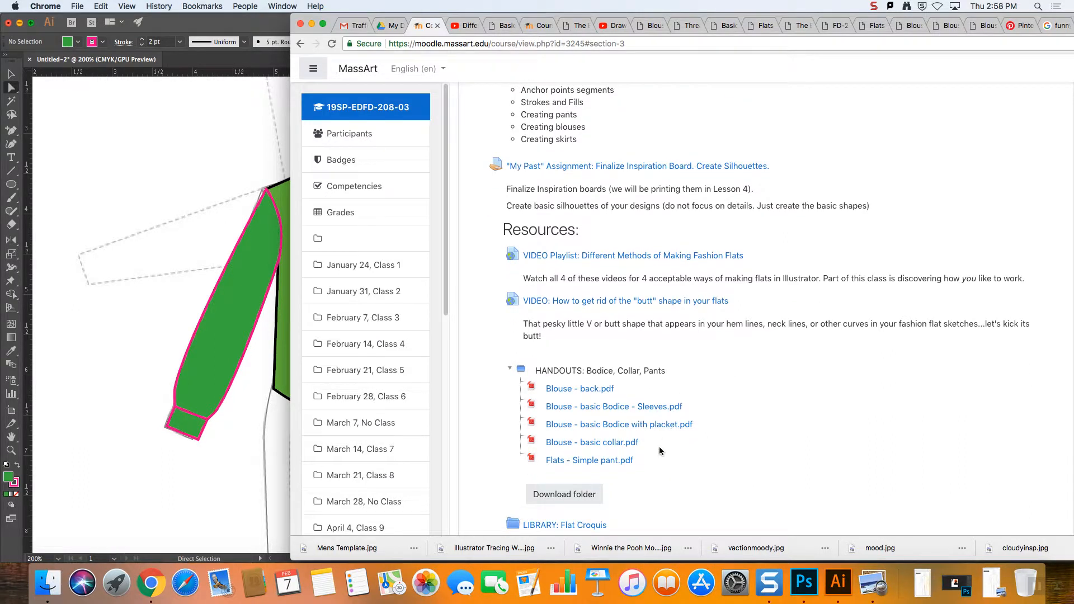
drag(663, 450, 542, 389)
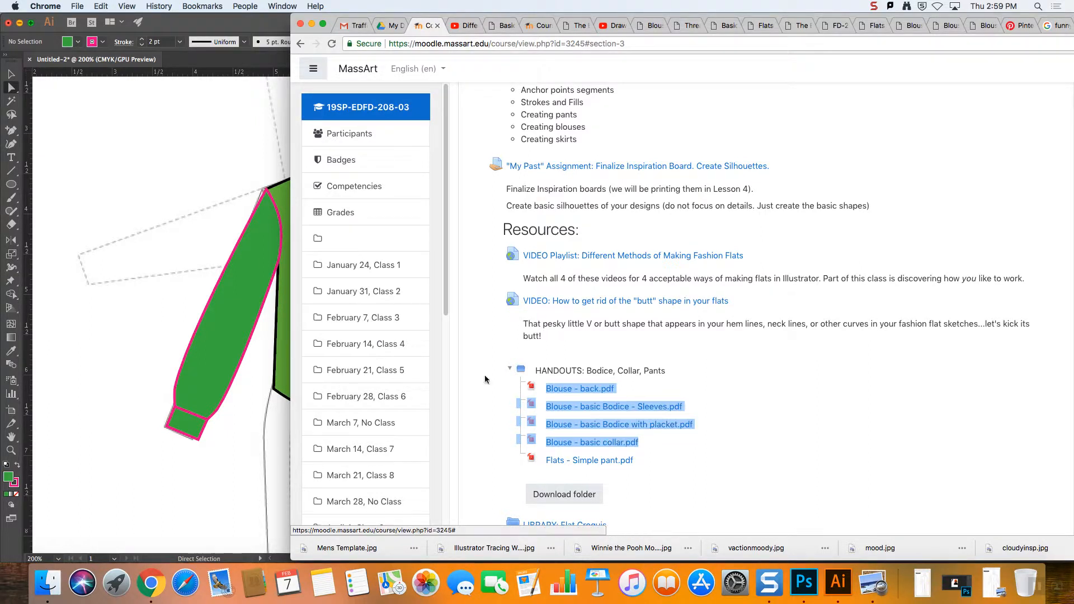
click(586, 448)
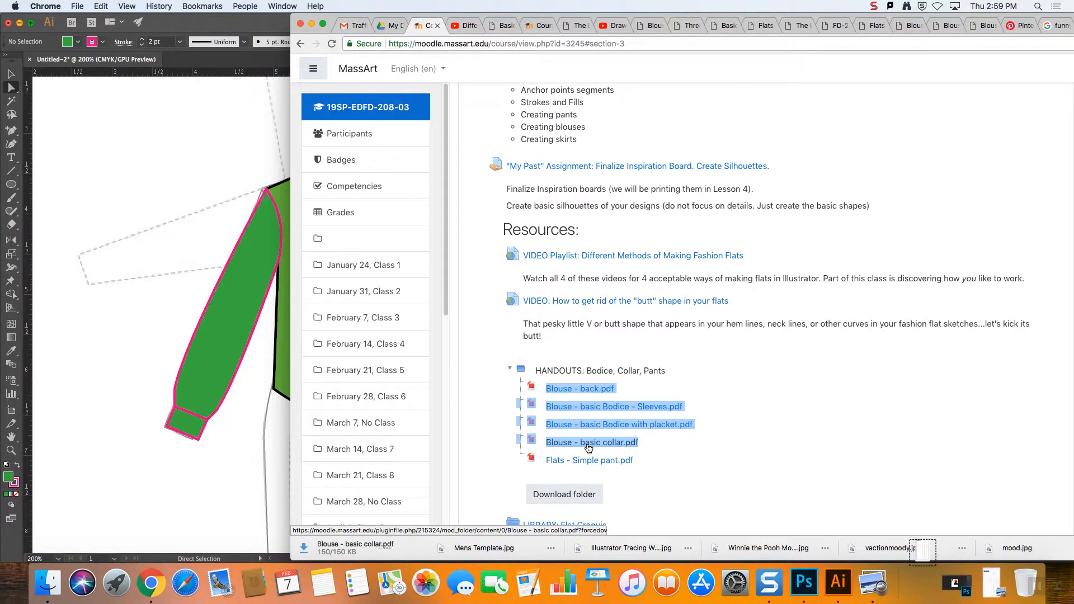
- Open the downloaded Blouse - basic collar.pdf, read through the collar instructions on both pages, and return to Illustrator
click(922, 587)
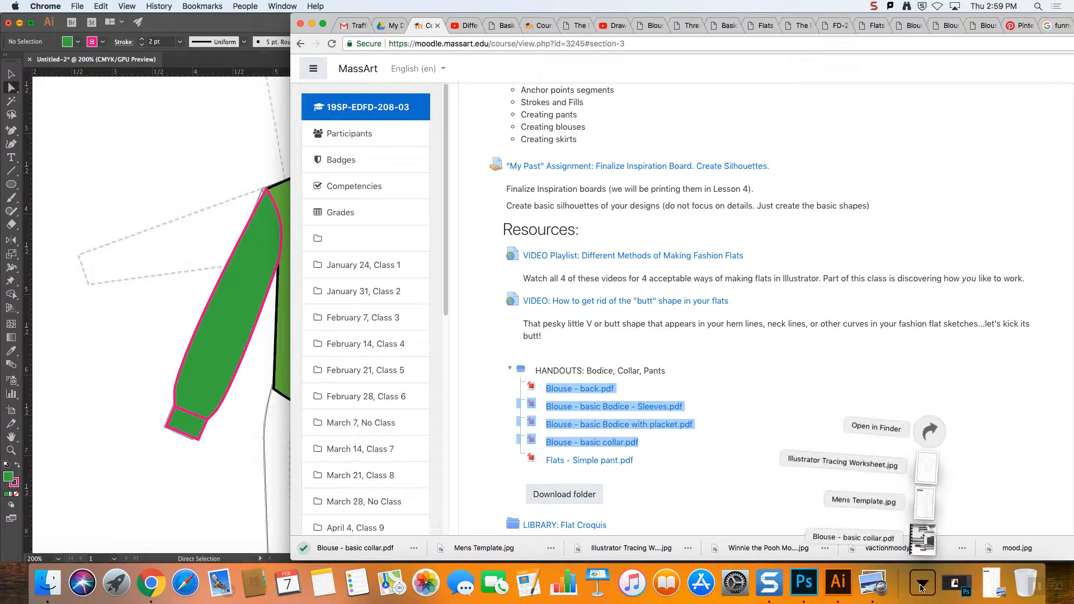
click(925, 528)
drag(384, 39, 786, 29)
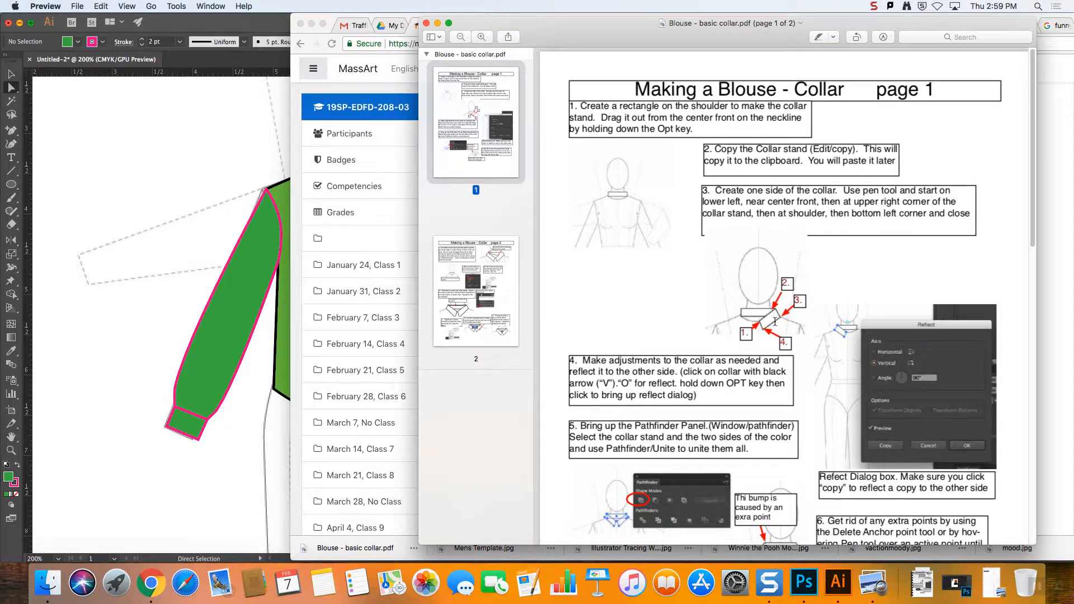
scroll(777, 335, down, 6)
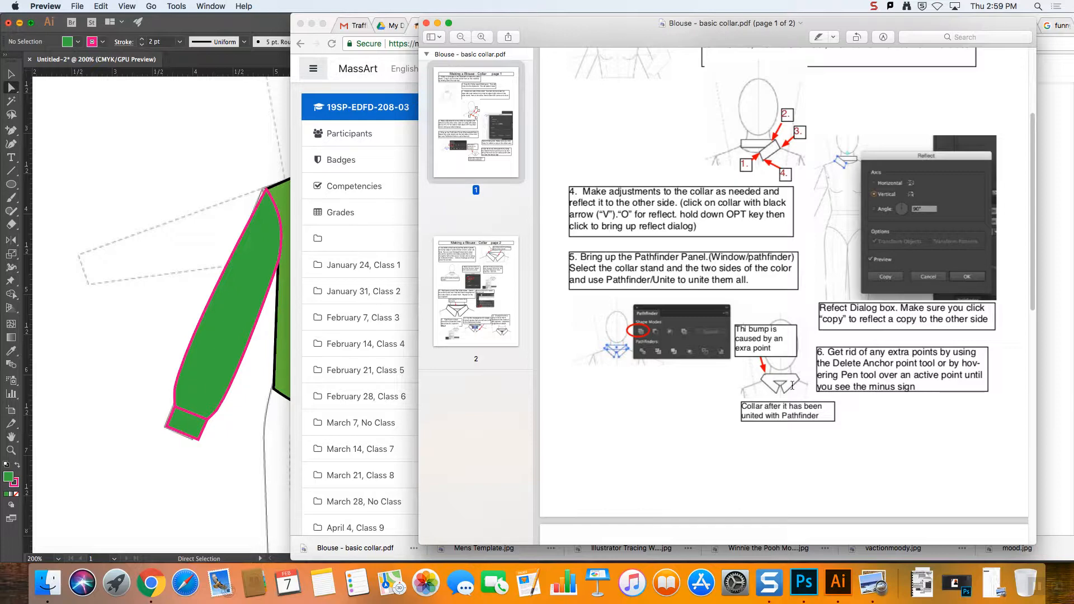
scroll(790, 388, down, 5)
scroll(793, 383, down, 15)
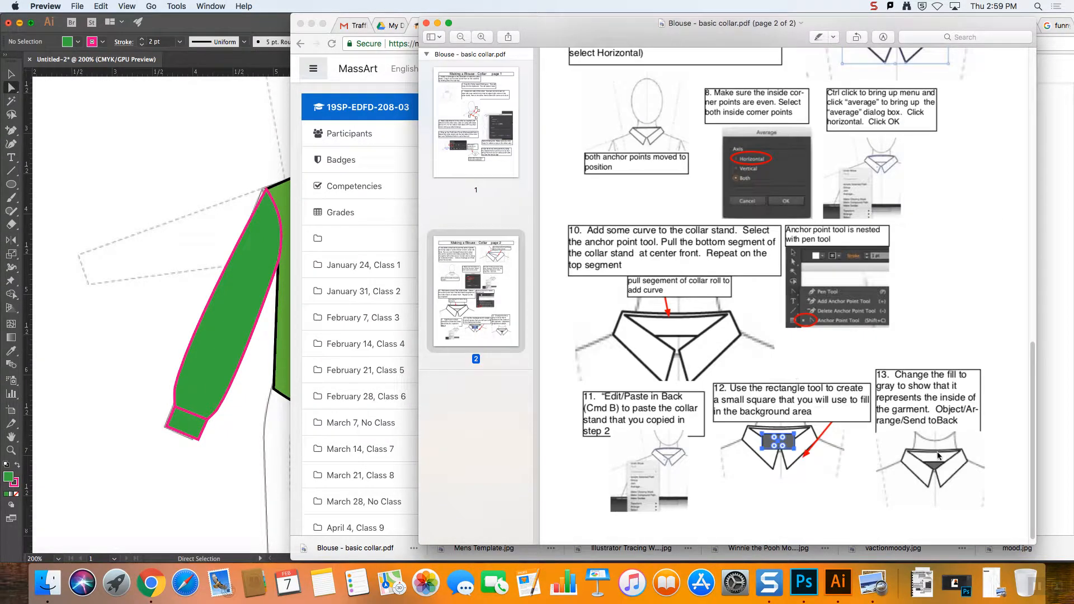
click(163, 228)
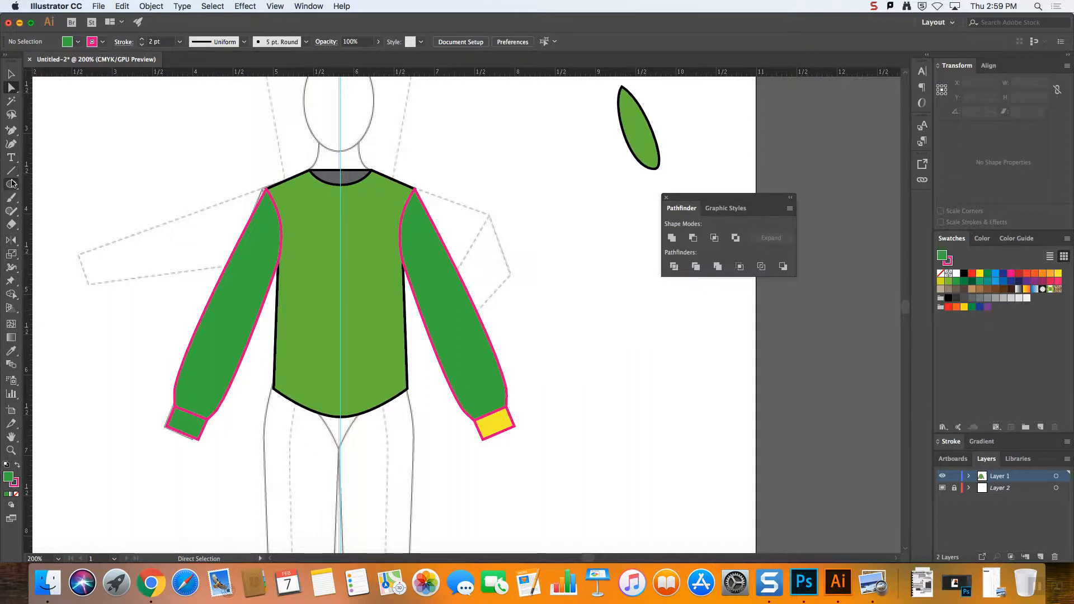
- Draw a collar stand rectangle about 0.77 in wide and 0.18 in high, resting on the two neckline corners
drag(10, 184, 69, 189)
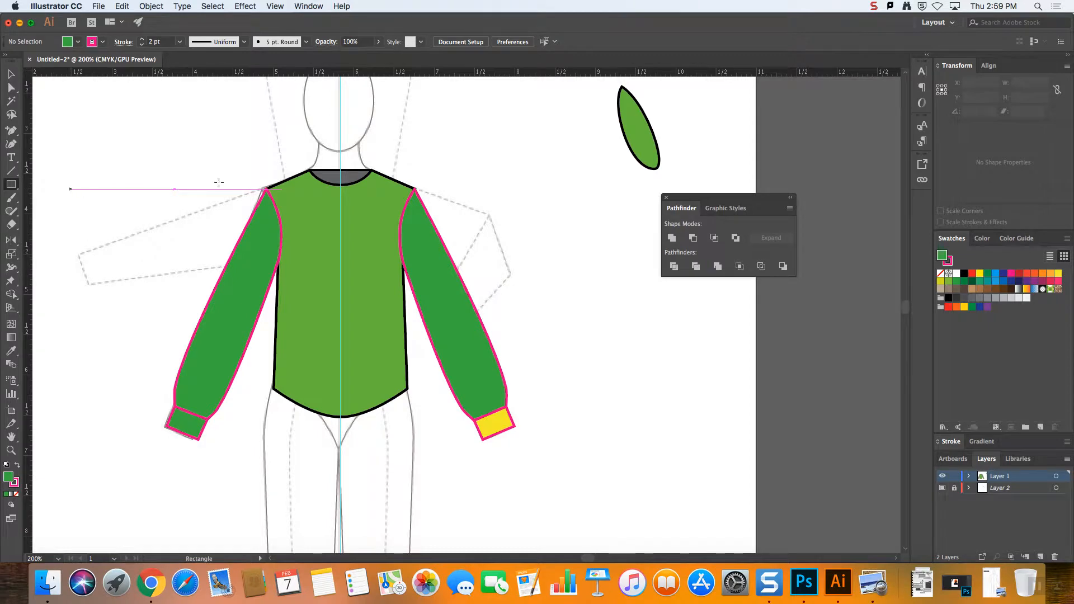
key(super+equal)
scroll(336, 168, left, 5)
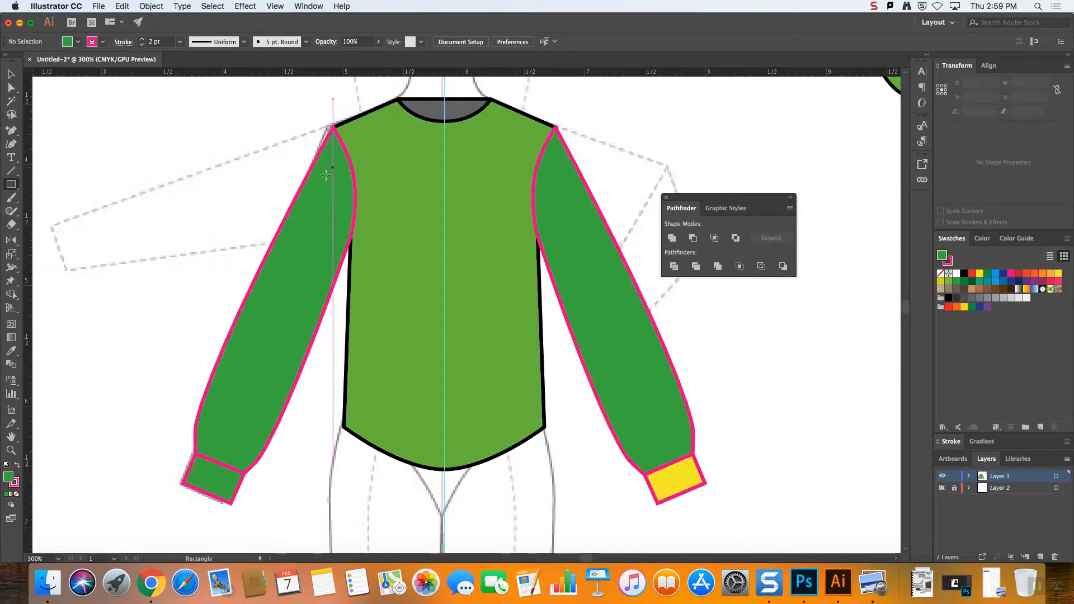
scroll(336, 179, up, 5)
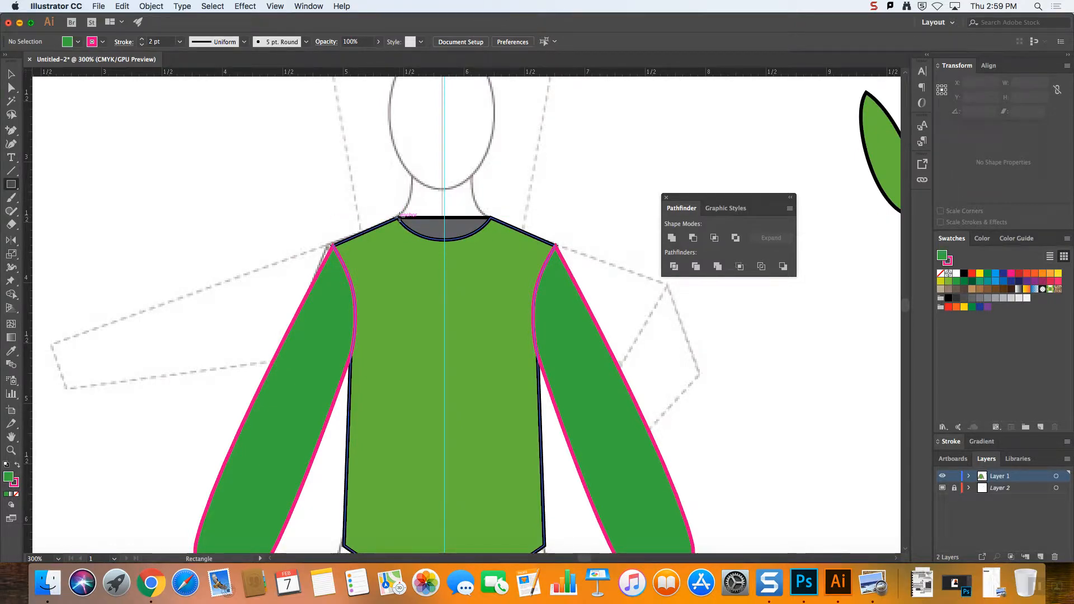
drag(398, 217, 491, 195)
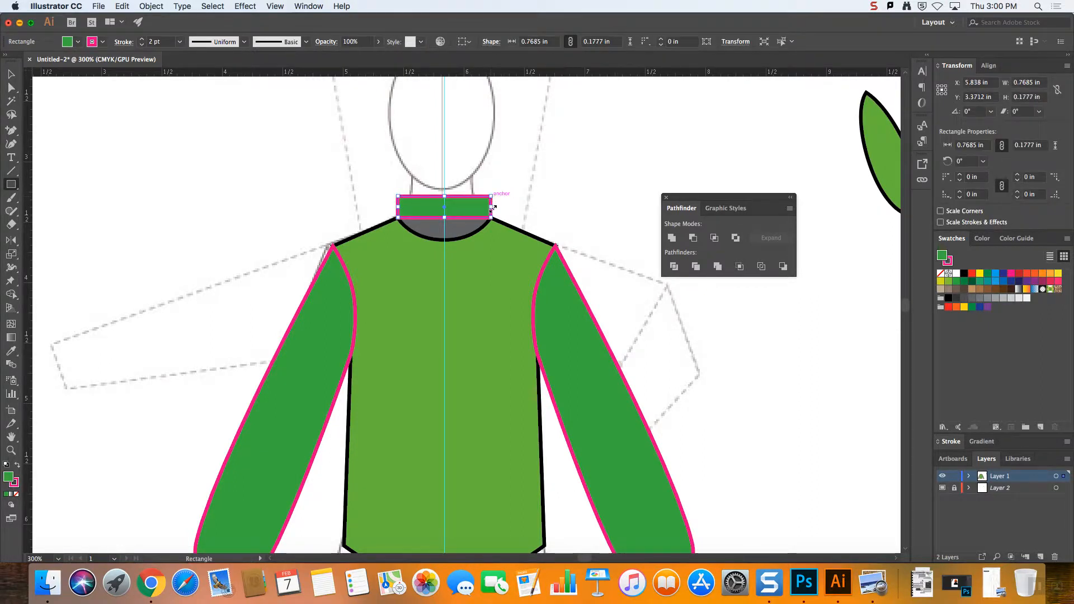
- Give the collar stand rectangle a white fill and a black stroke
click(12, 86)
click(77, 42)
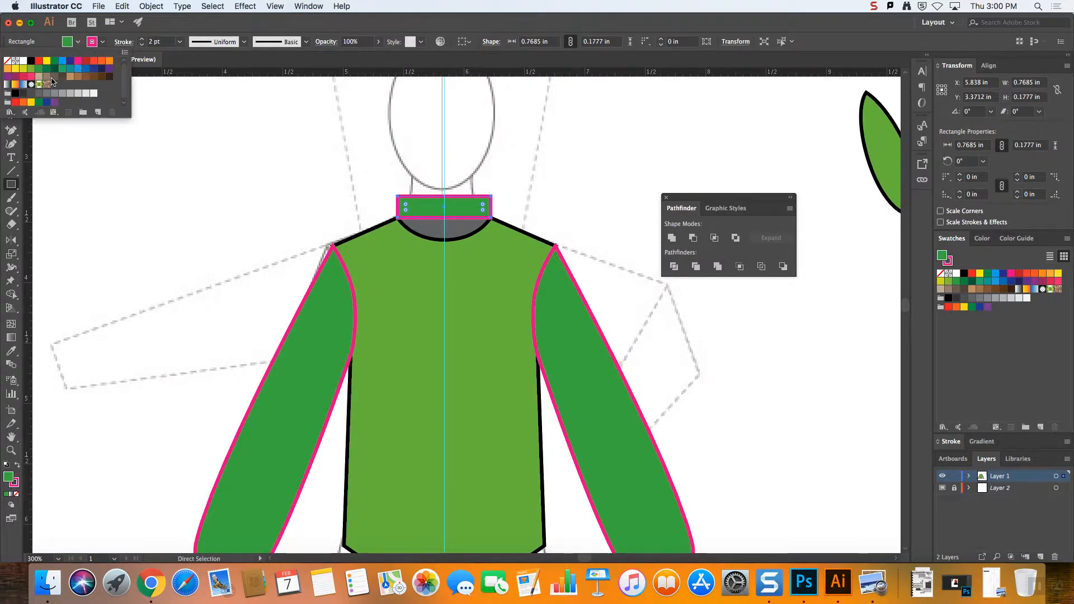
click(22, 61)
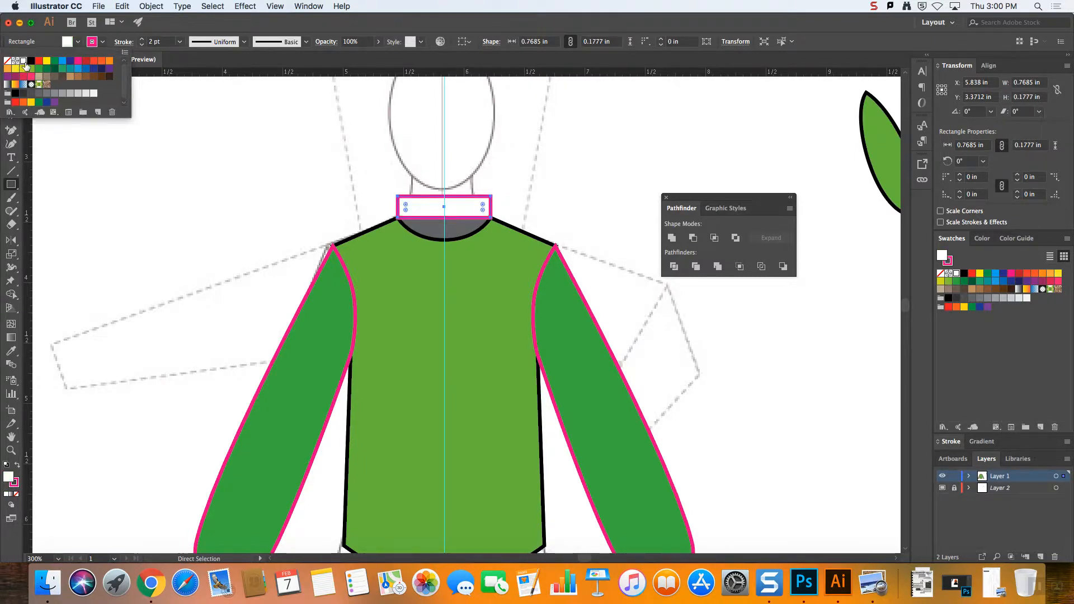
click(103, 45)
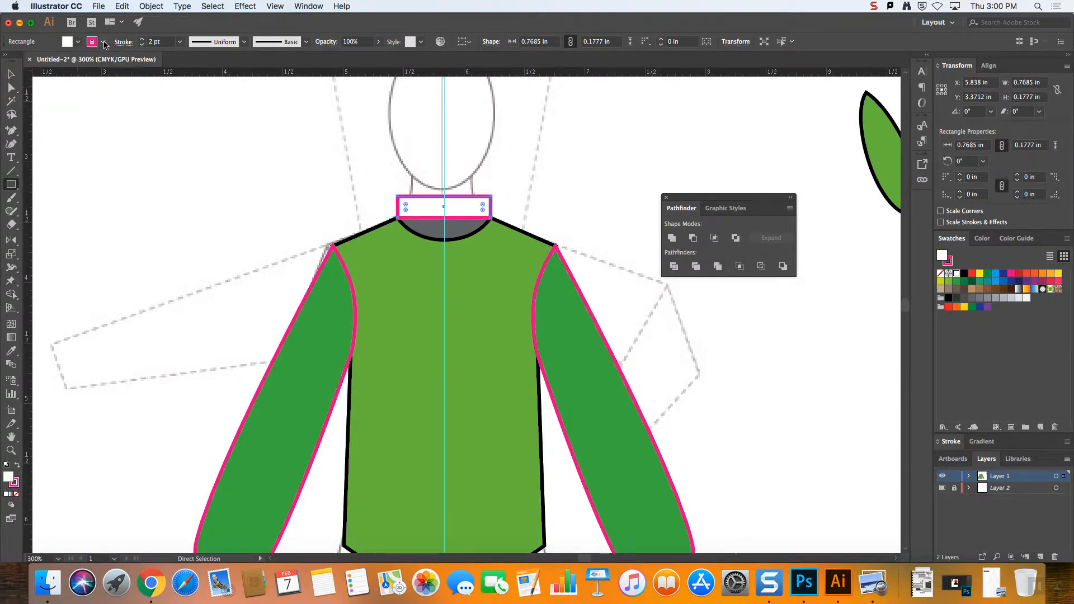
click(103, 45)
click(31, 60)
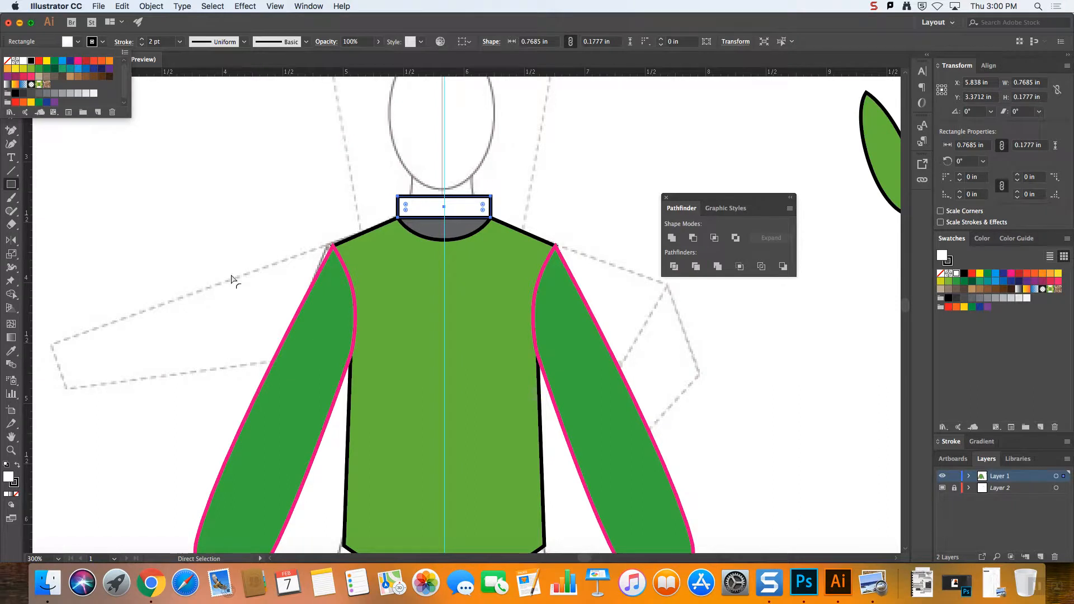
- Select the whole collar stand rectangle and copy it to the clipboard
click(12, 133)
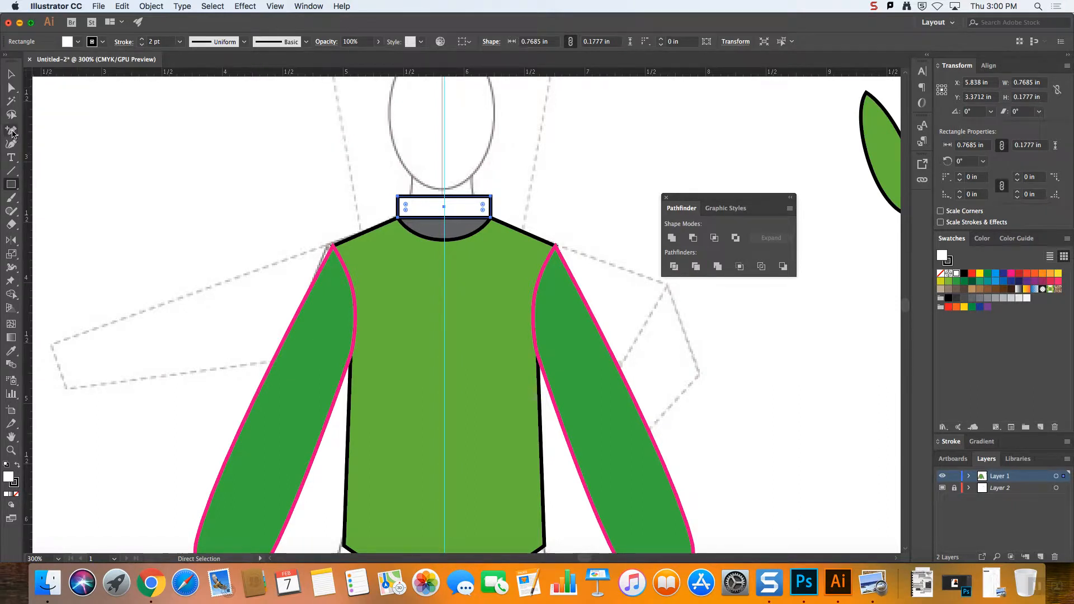
click(11, 73)
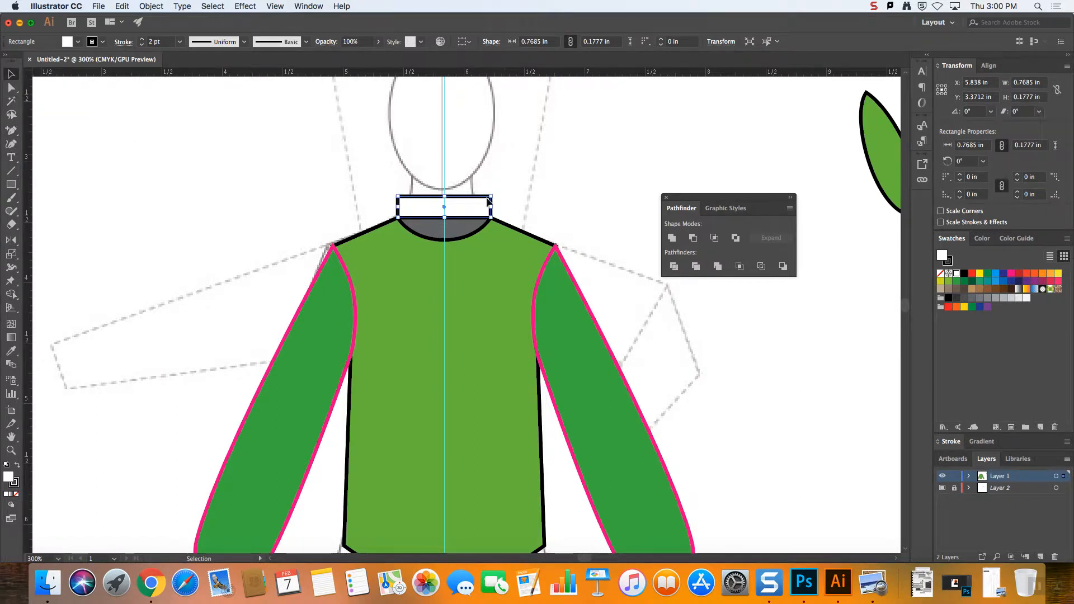
click(506, 200)
click(468, 205)
click(122, 7)
click(146, 58)
- Look at the collar instructions in Blouse - basic collar.pdf once more and return to the drawing in Illustrator
click(939, 595)
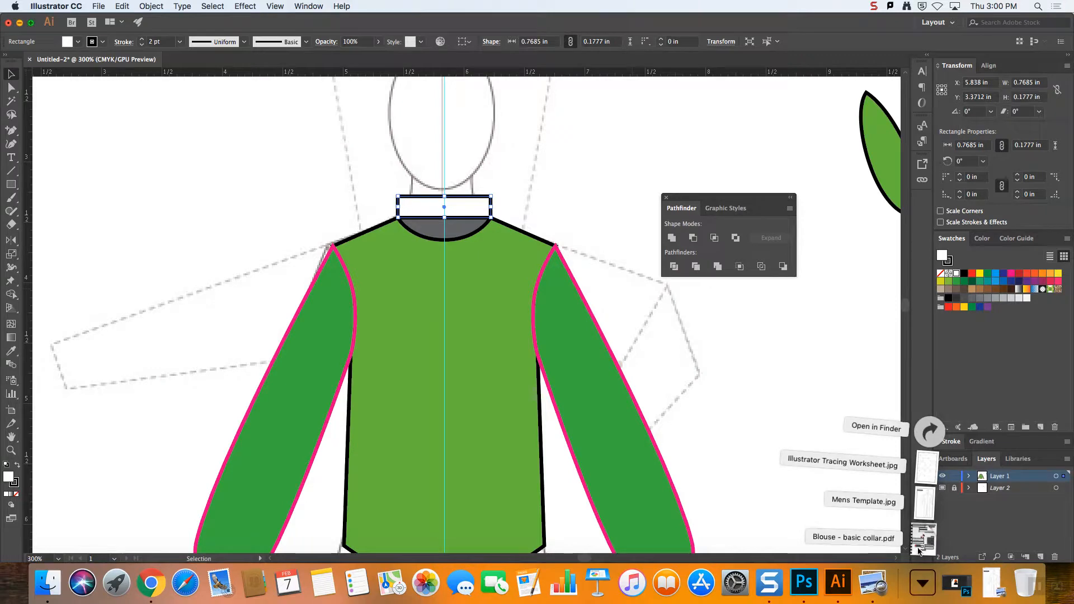
click(924, 543)
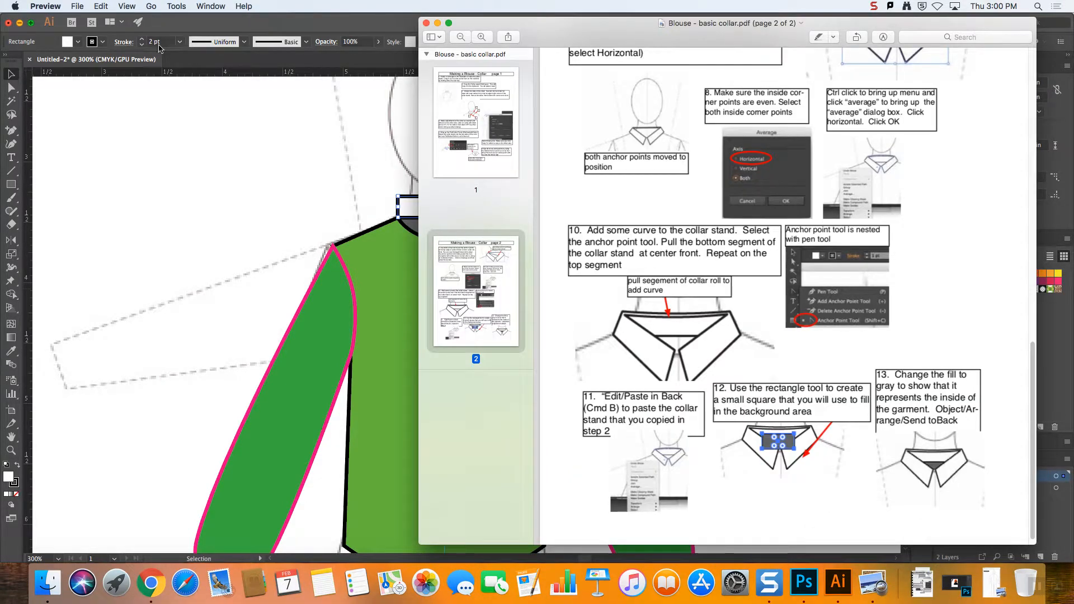
click(282, 26)
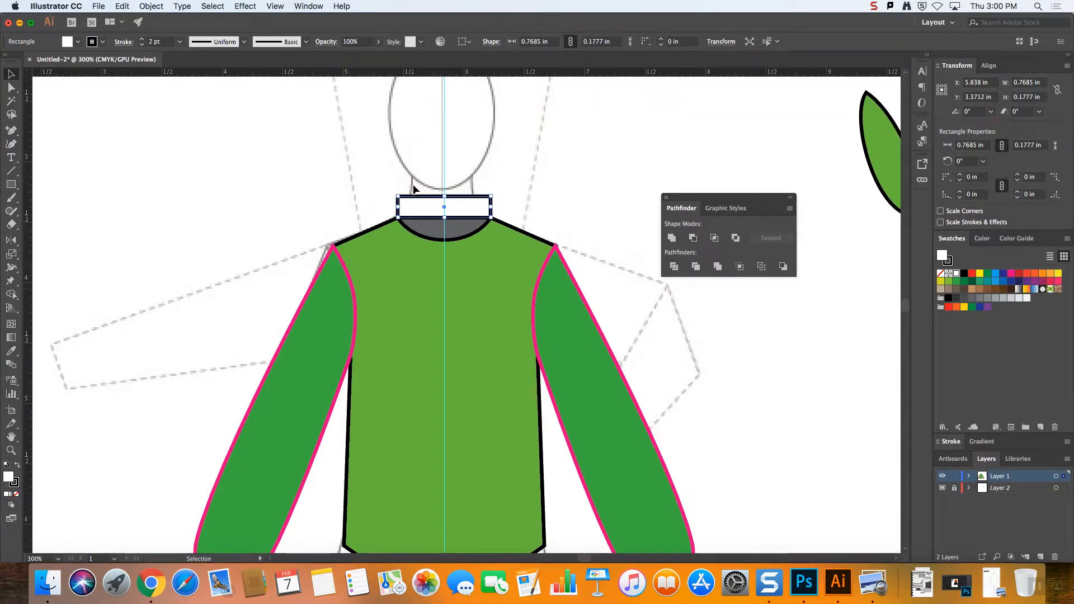
- Start the collar outline with the Pen tool at the collar stand's upper right corner, undoing the accidental deletion of that corner point
key(super+equal)
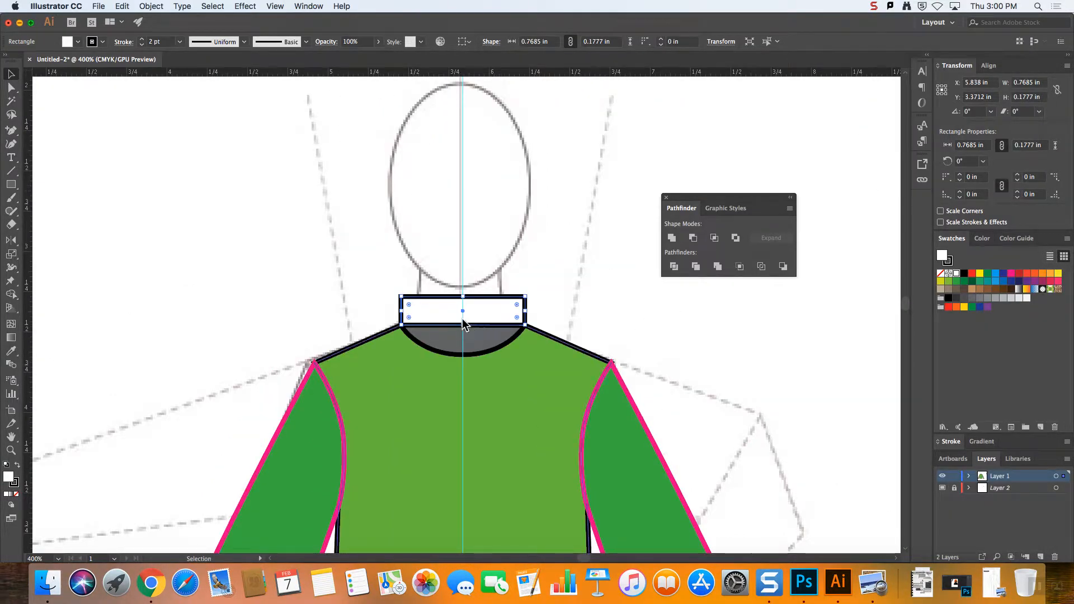
click(10, 130)
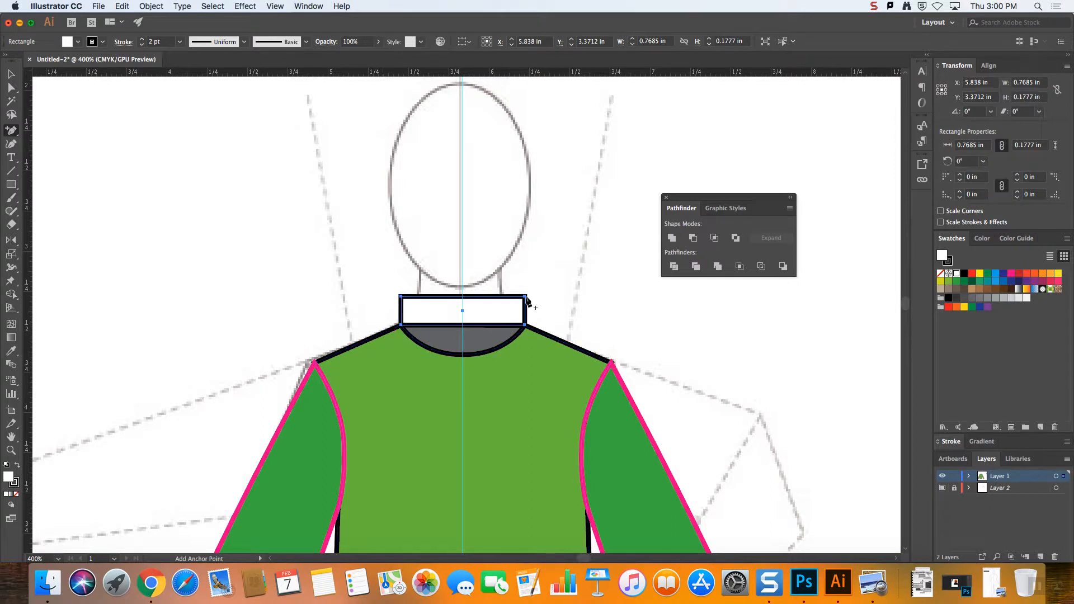
drag(10, 130, 43, 133)
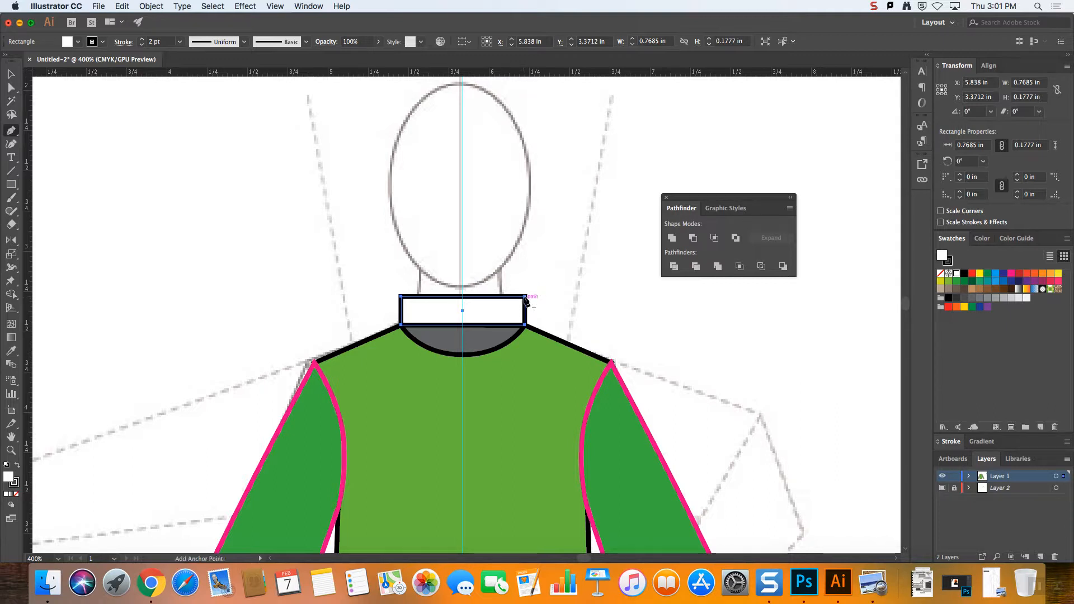
click(525, 296)
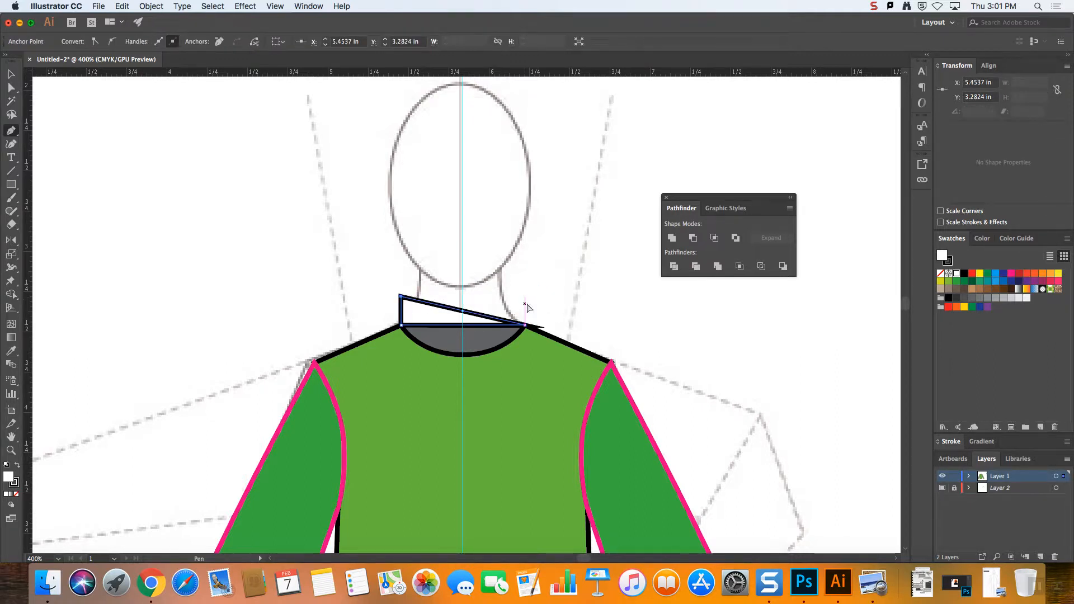
key(super+z)
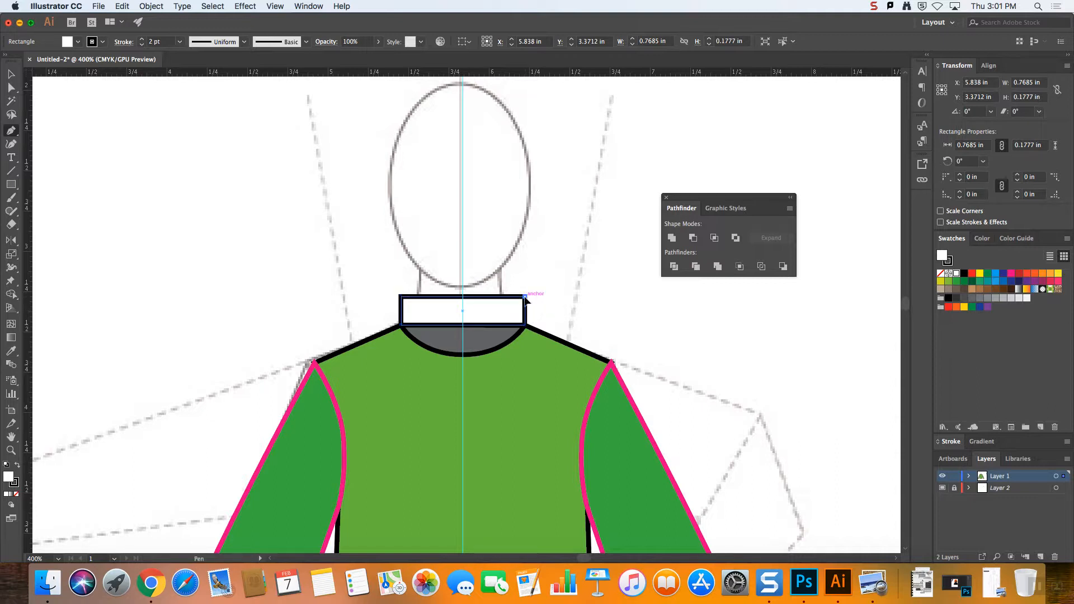
click(524, 296)
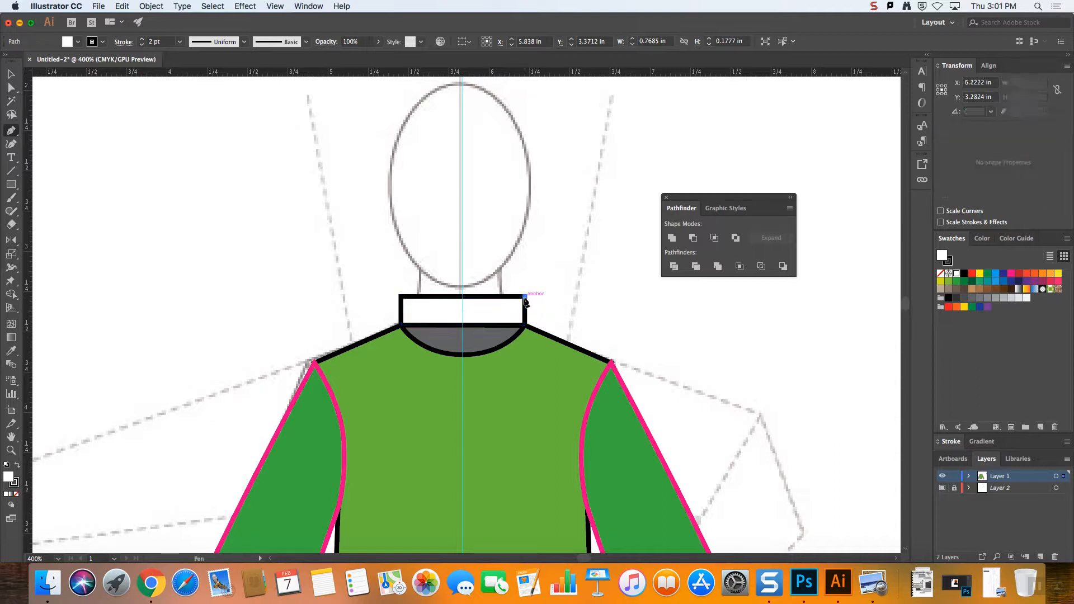
- Draw a closed four-sided collar flap with the Pen tool from the neckband's right upper corner to the centre neckline, flap tip and right shoulder
click(463, 355)
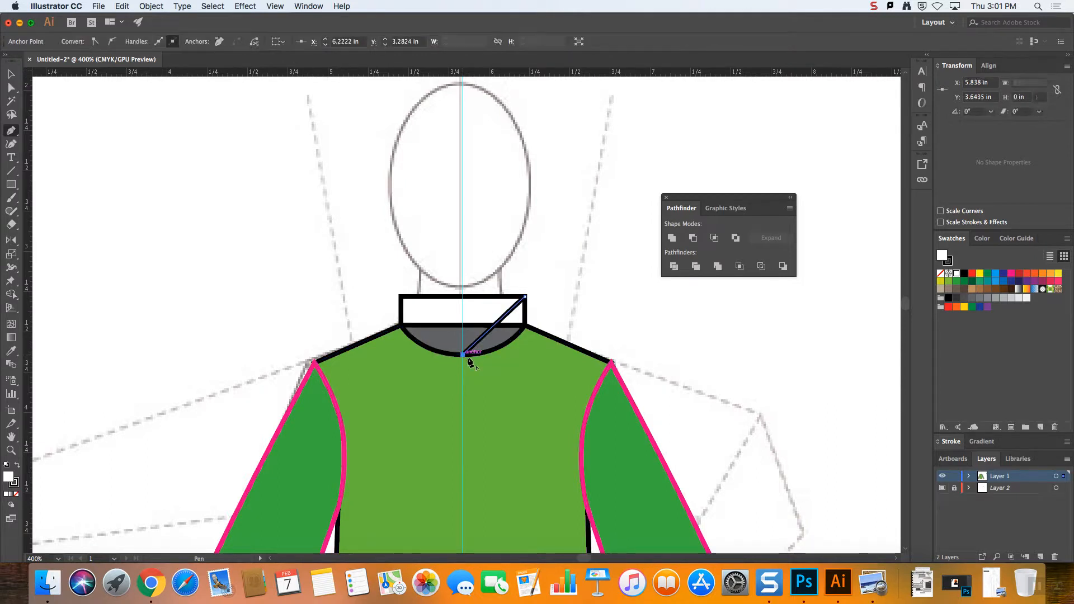
click(481, 385)
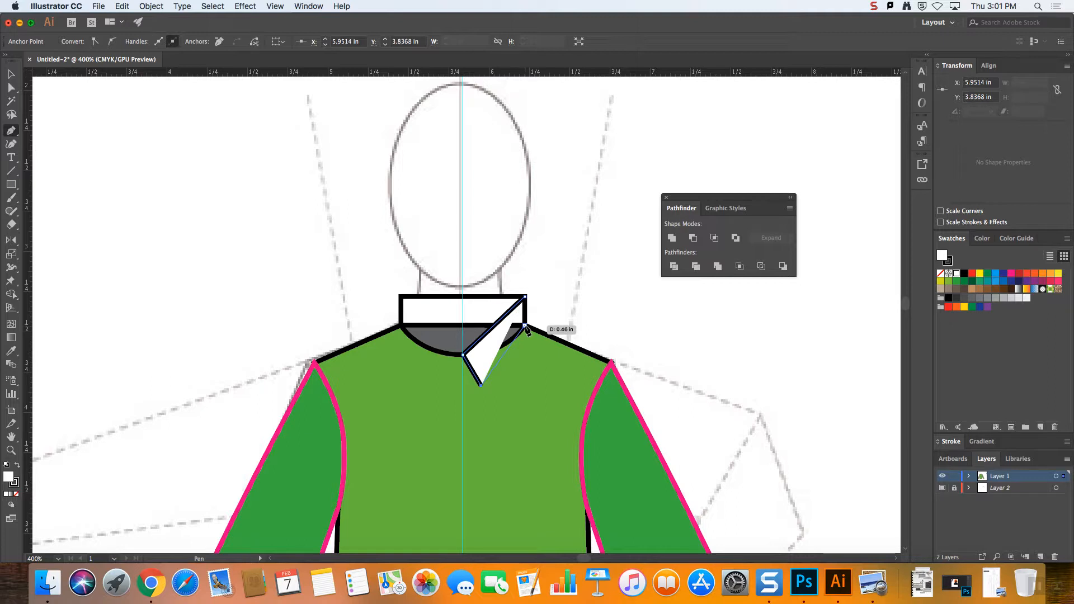
click(525, 326)
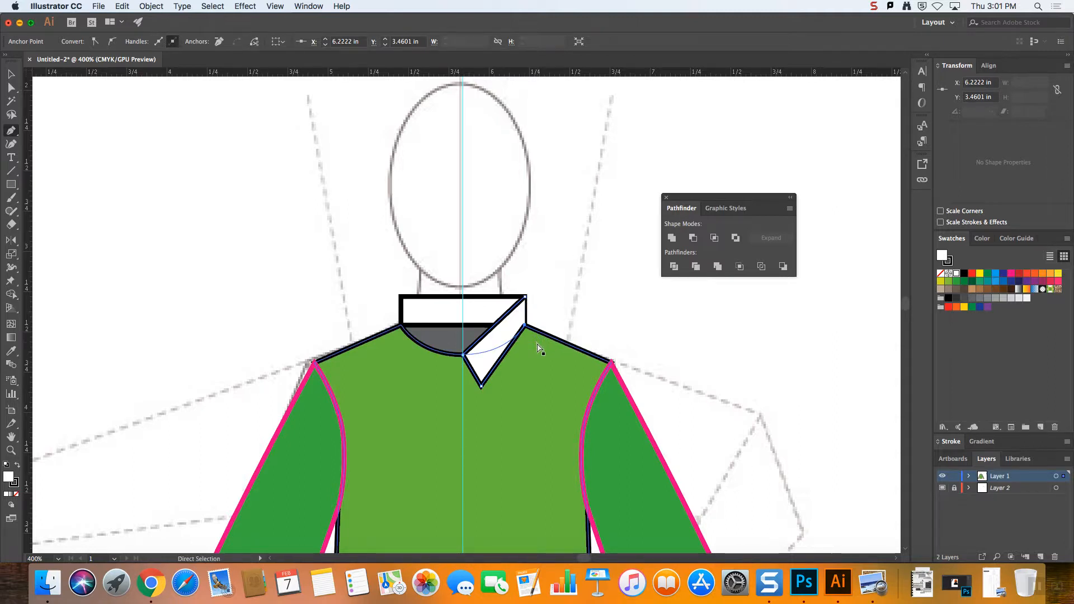
key(super+z)
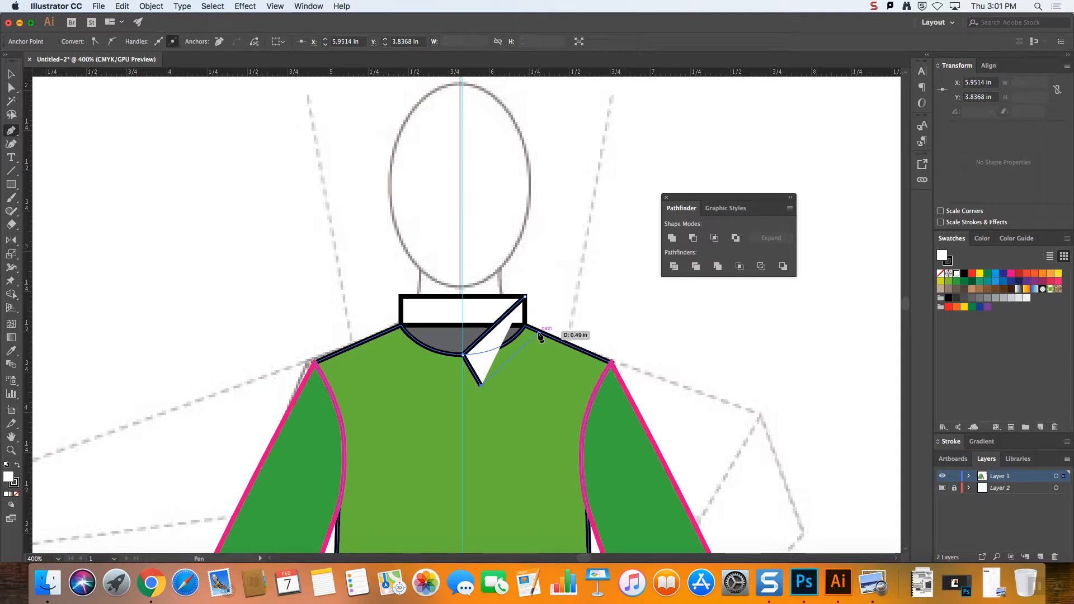
click(537, 332)
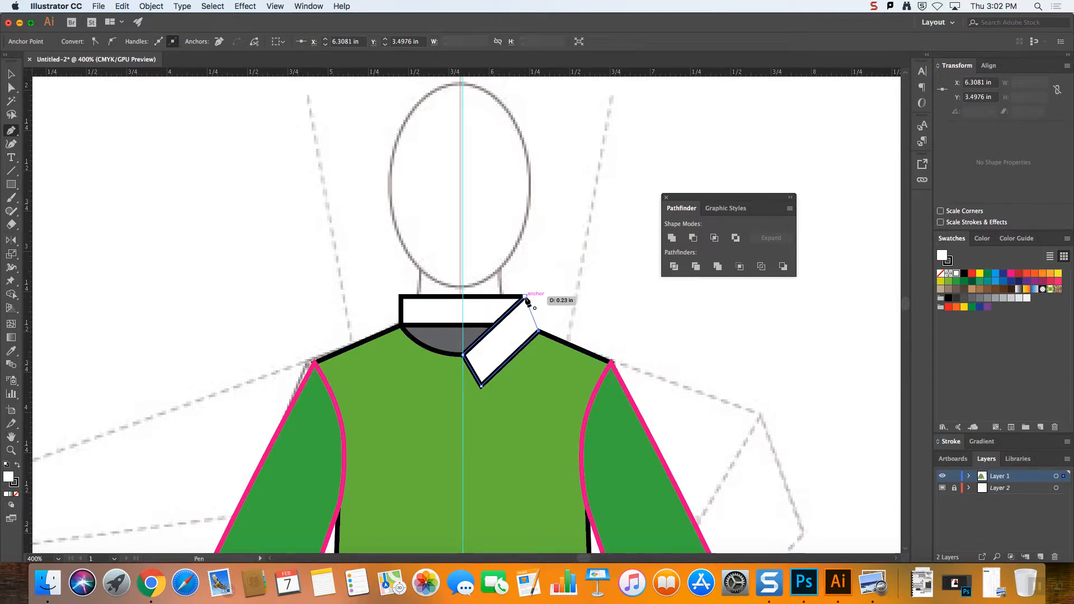
click(526, 300)
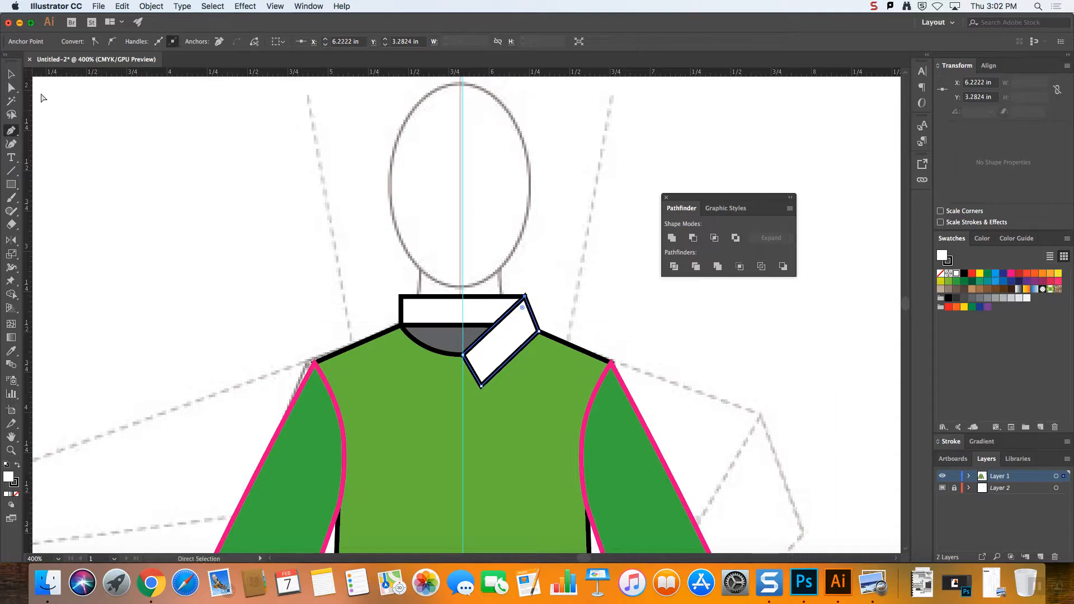
- Adjust the right collar flap's lower tip and shoulder corner by moving their individual anchor points
key(v)
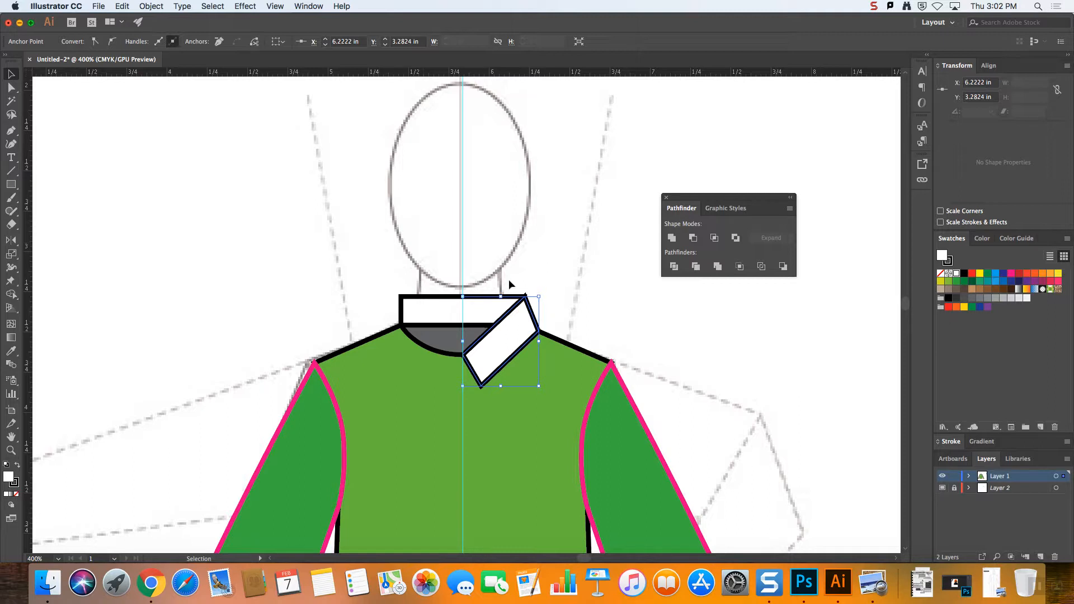
click(8, 87)
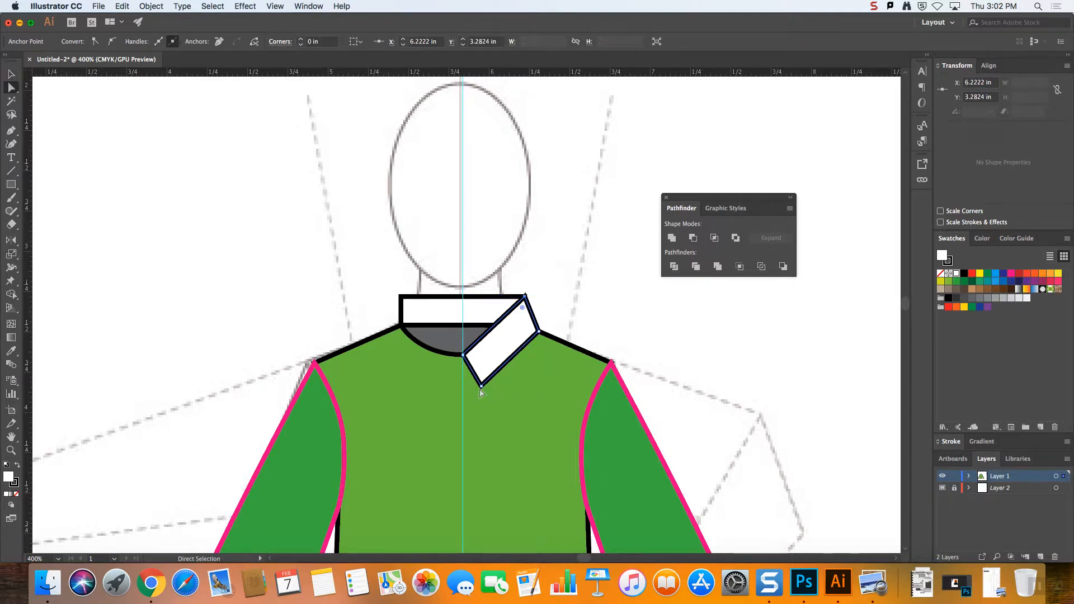
drag(480, 391, 491, 391)
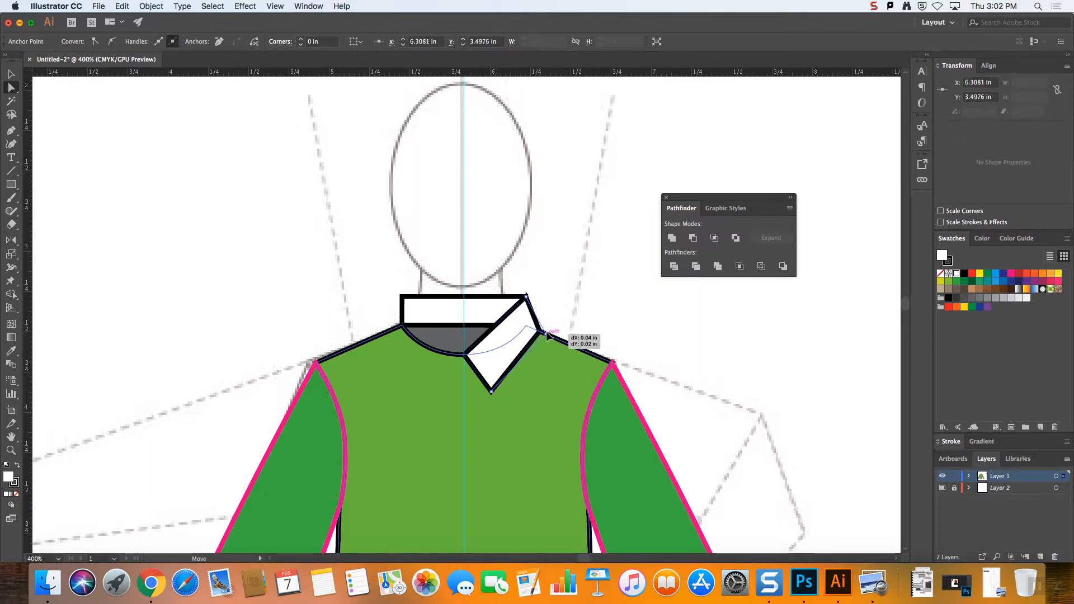
drag(540, 334, 538, 331)
mouse_move(491, 391)
mouse_down()
mouse_move(485, 382)
mouse_move(485, 393)
mouse_up()
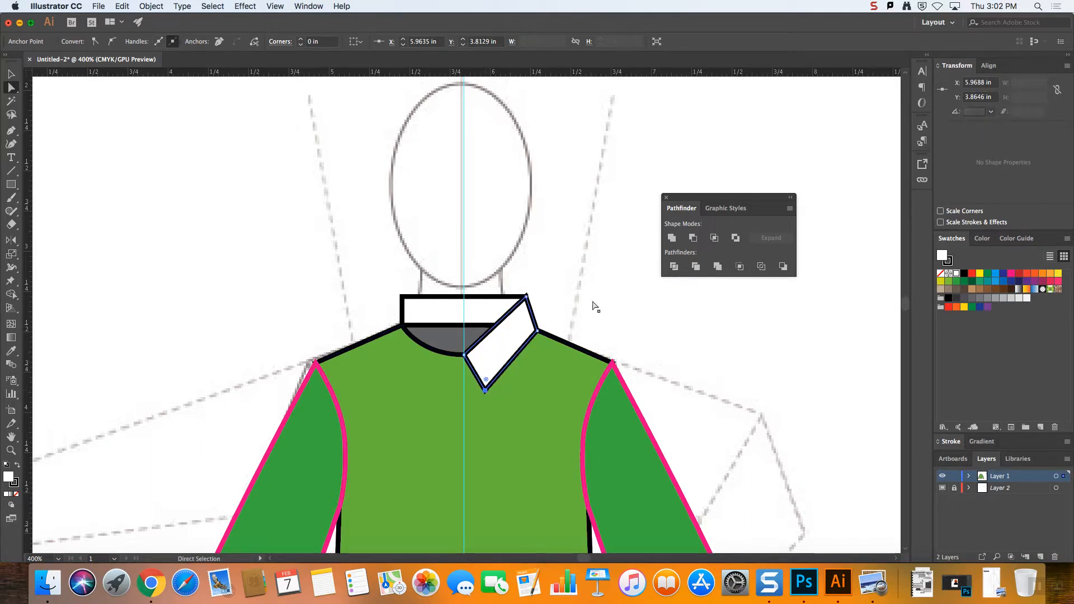
click(12, 241)
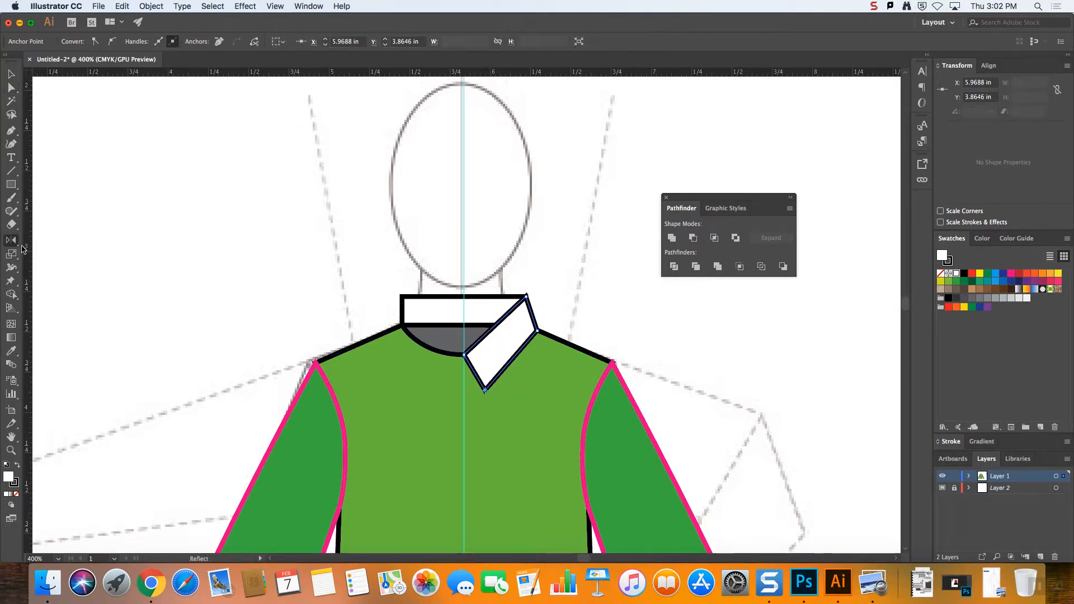
alt+click(463, 289)
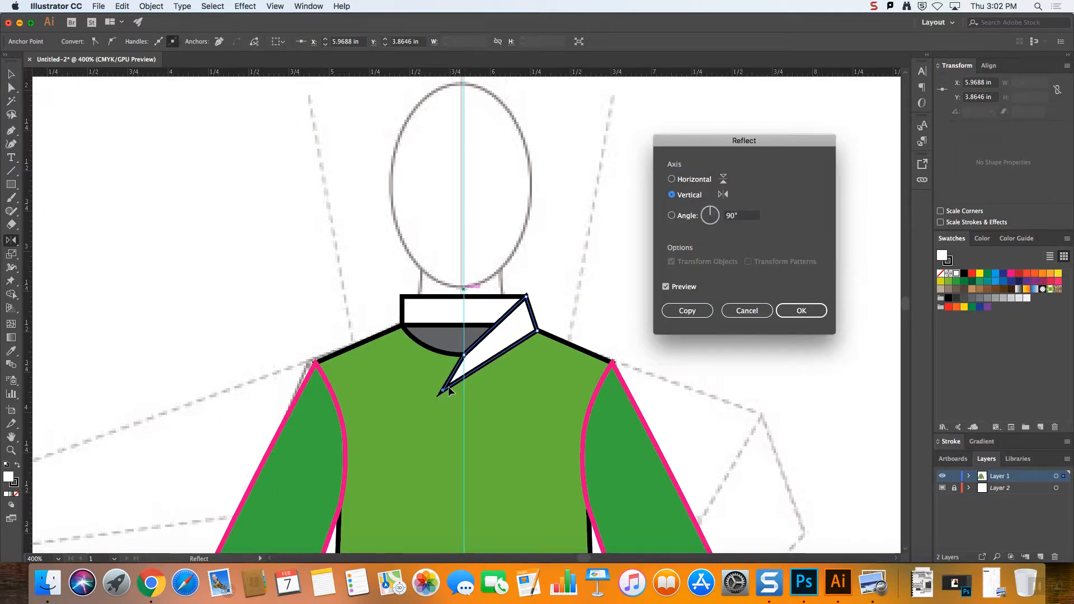
click(666, 287)
click(665, 287)
click(666, 287)
click(665, 287)
click(665, 287)
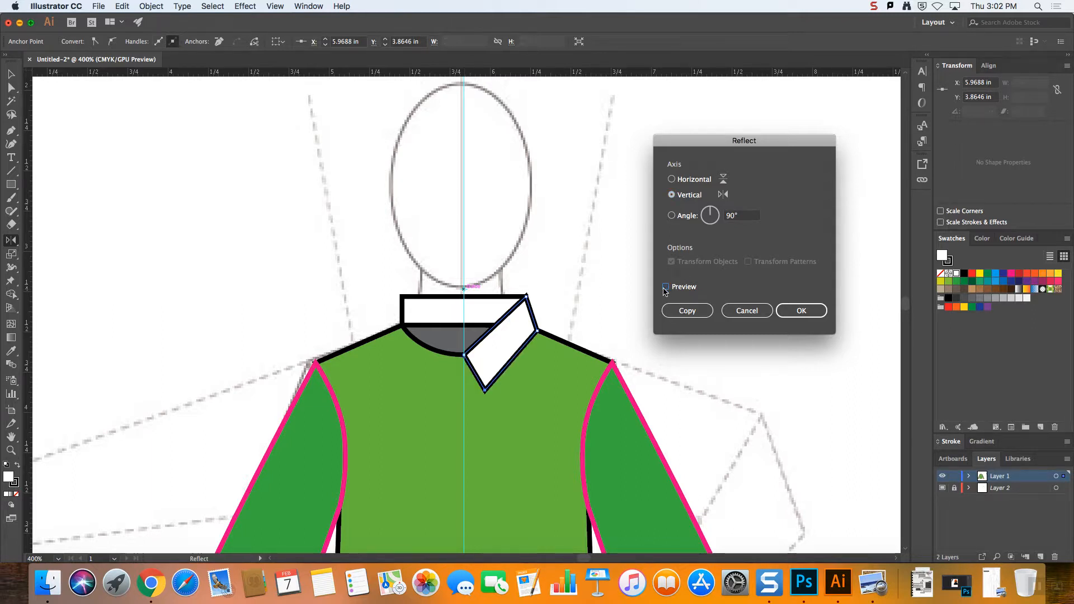
click(665, 287)
click(665, 288)
click(666, 287)
click(665, 287)
click(746, 311)
- Select the whole right collar flap and reflect a copy of it vertically across the centre guide to make the left flap
click(11, 74)
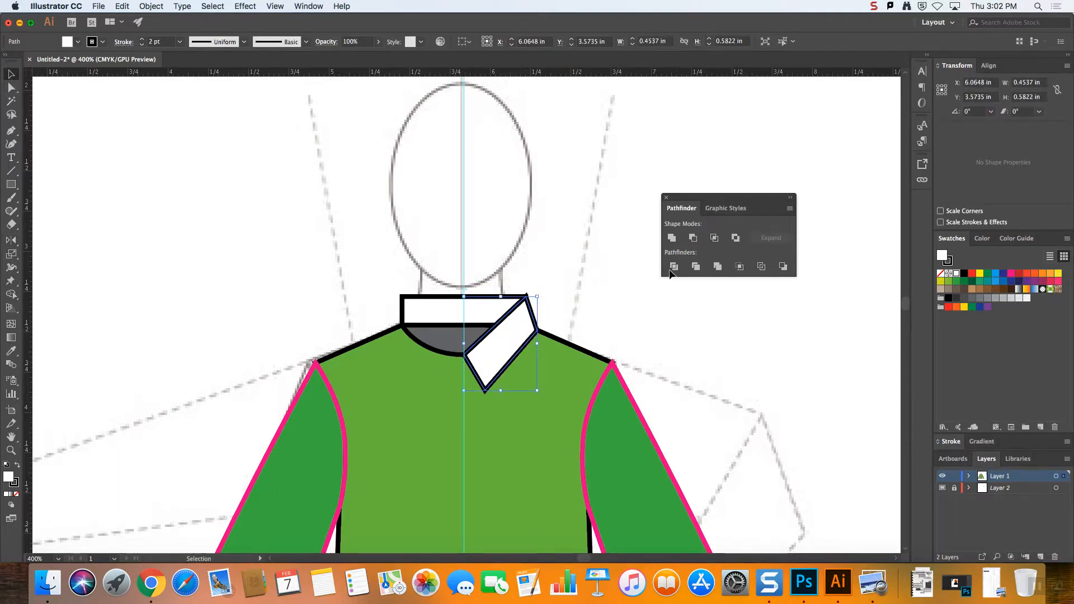
click(9, 242)
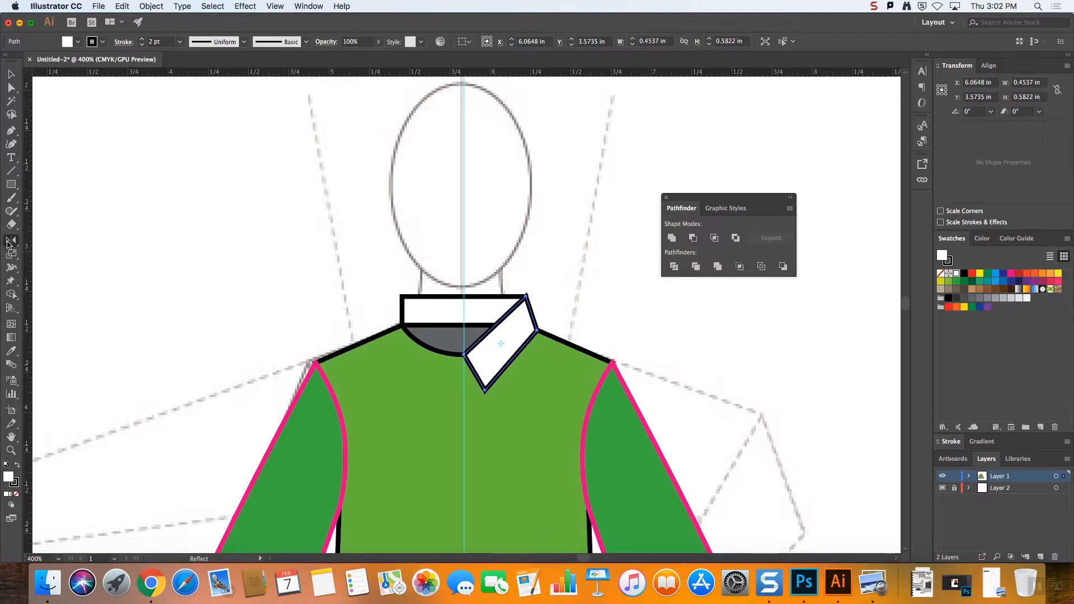
alt+click(464, 285)
click(688, 311)
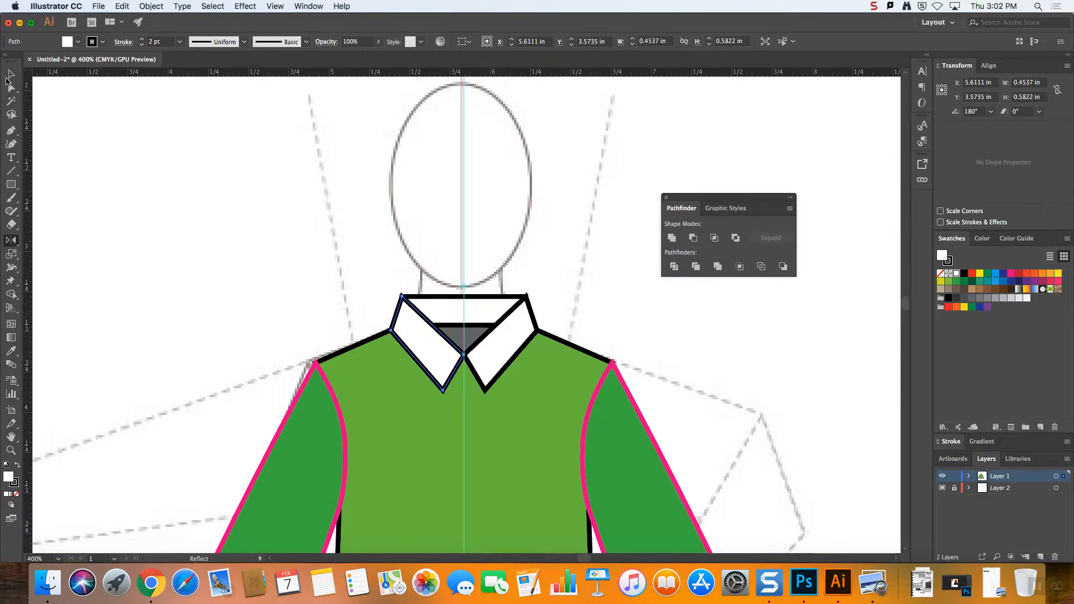
click(8, 77)
click(599, 253)
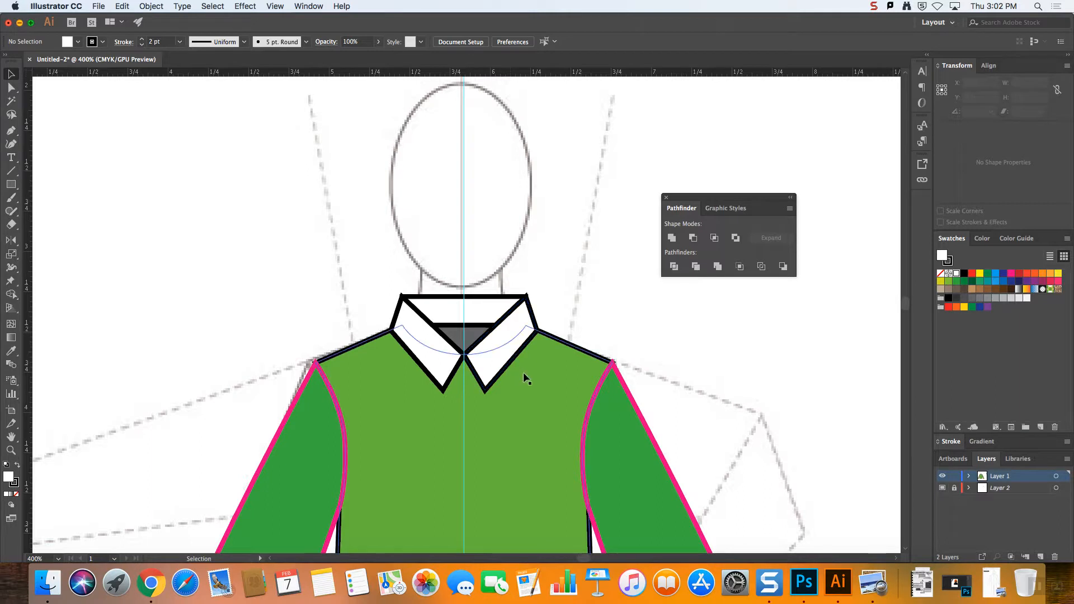
- Unite both collar flaps and the neckband into one collar shape with Pathfinder
click(515, 305)
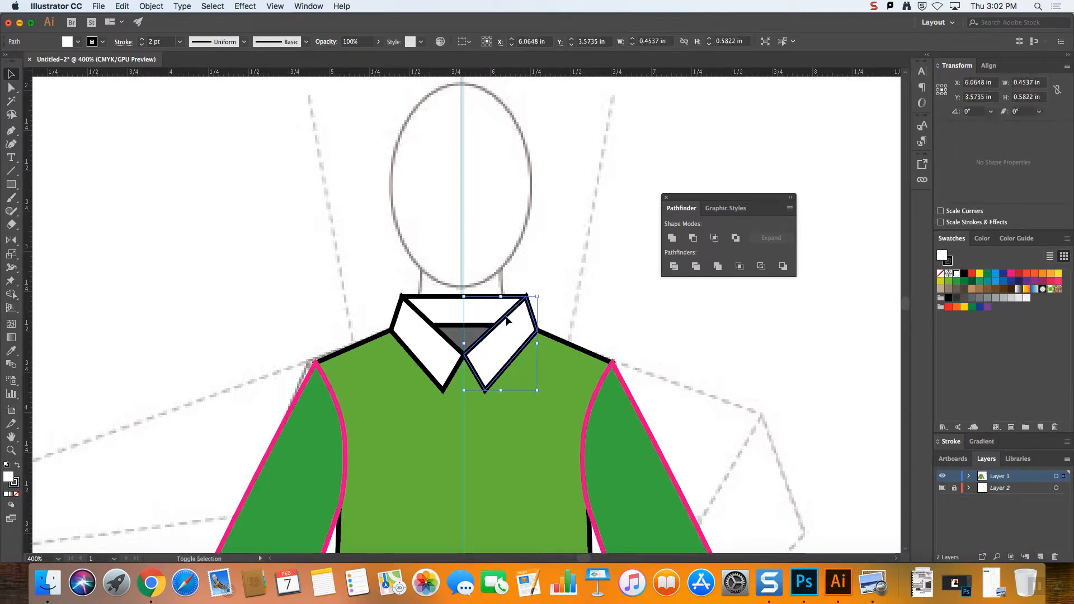
shift+click(445, 355)
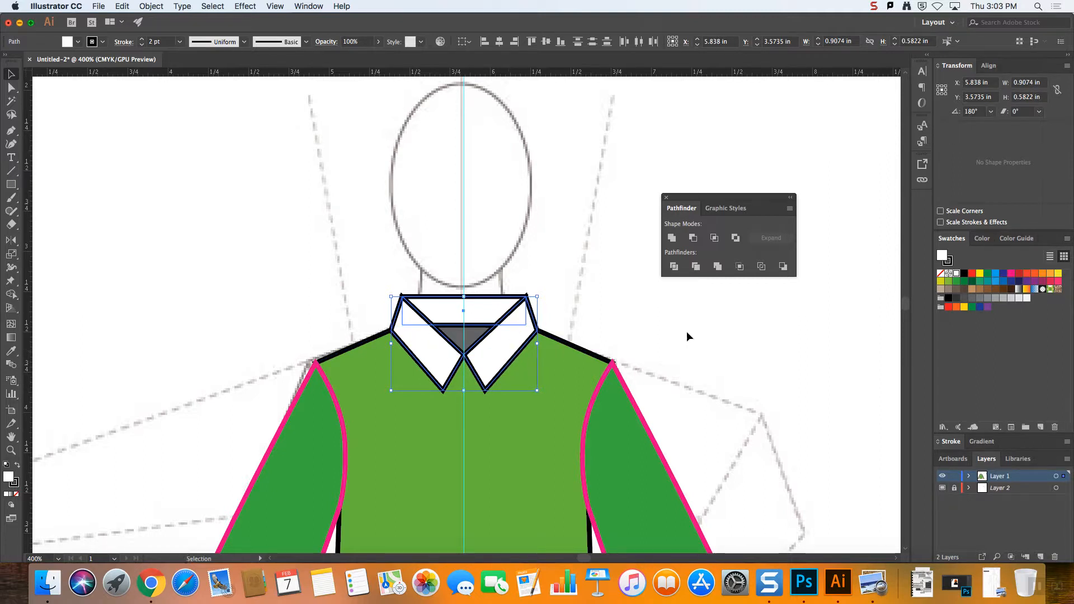
click(672, 238)
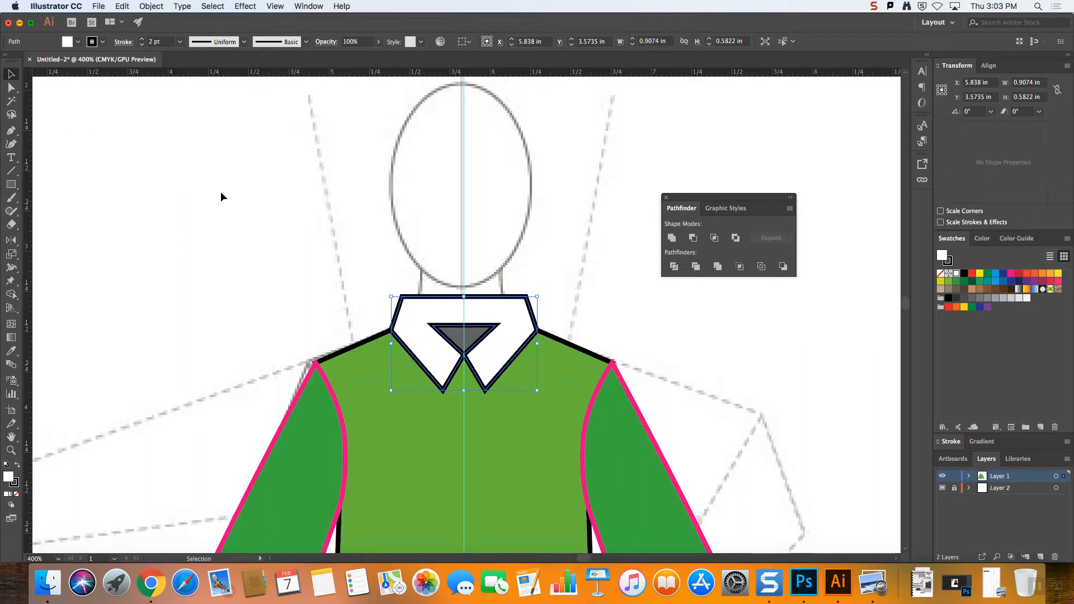
click(255, 203)
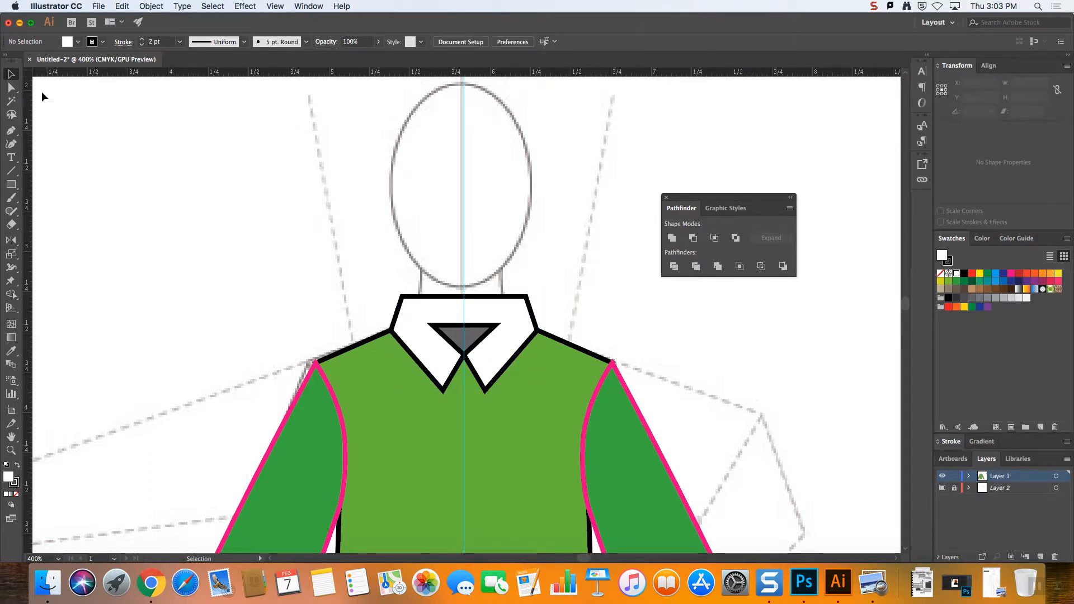
- Try to raise the two upper corners of the collar's triangular opening almost to the collar's upper edge
click(11, 87)
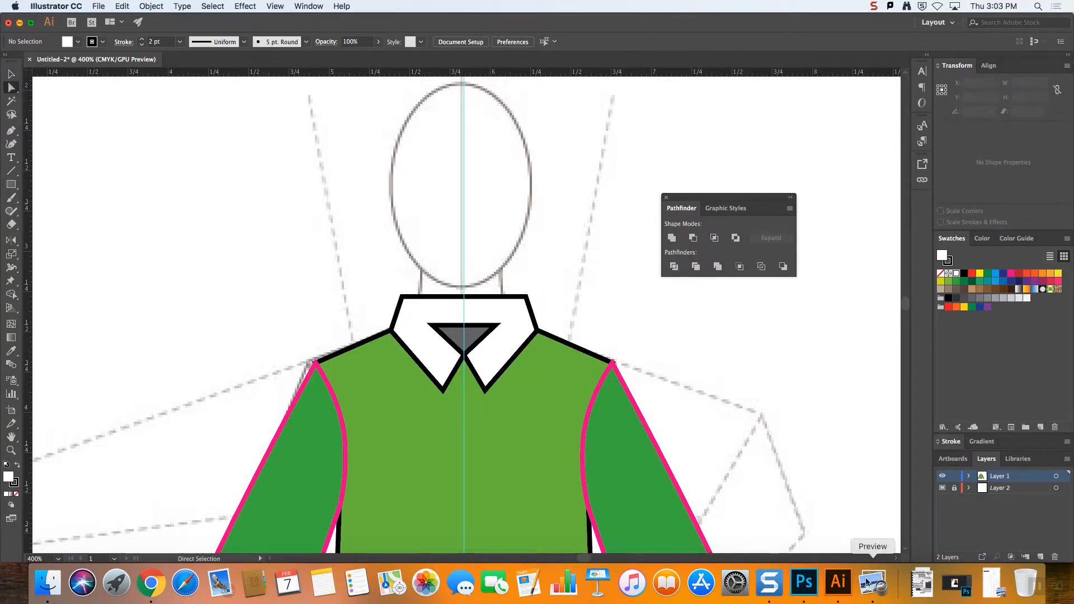
key(super+equal)
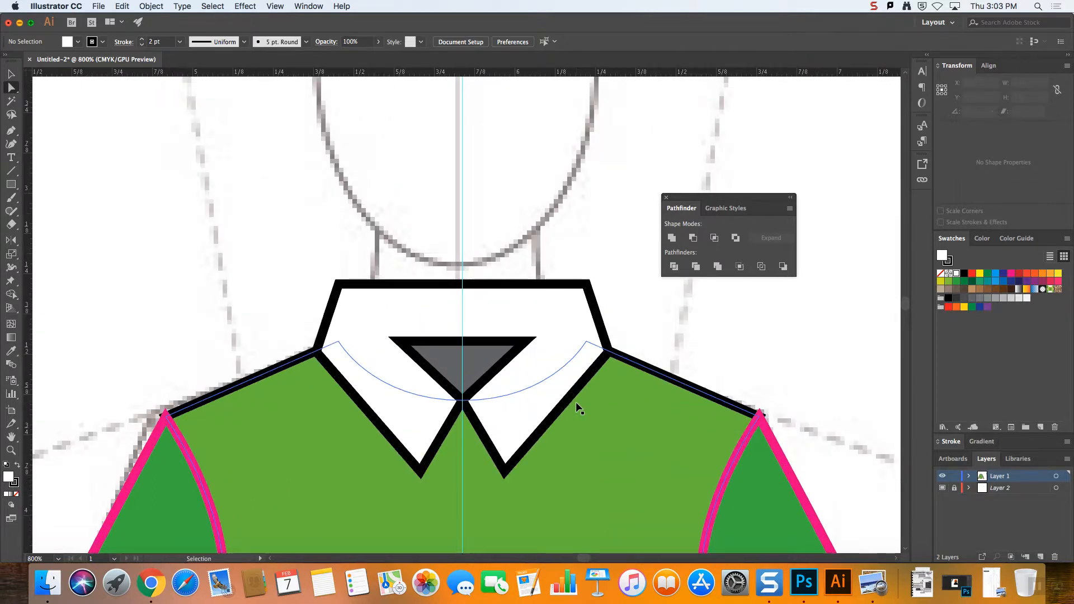
drag(534, 340, 587, 291)
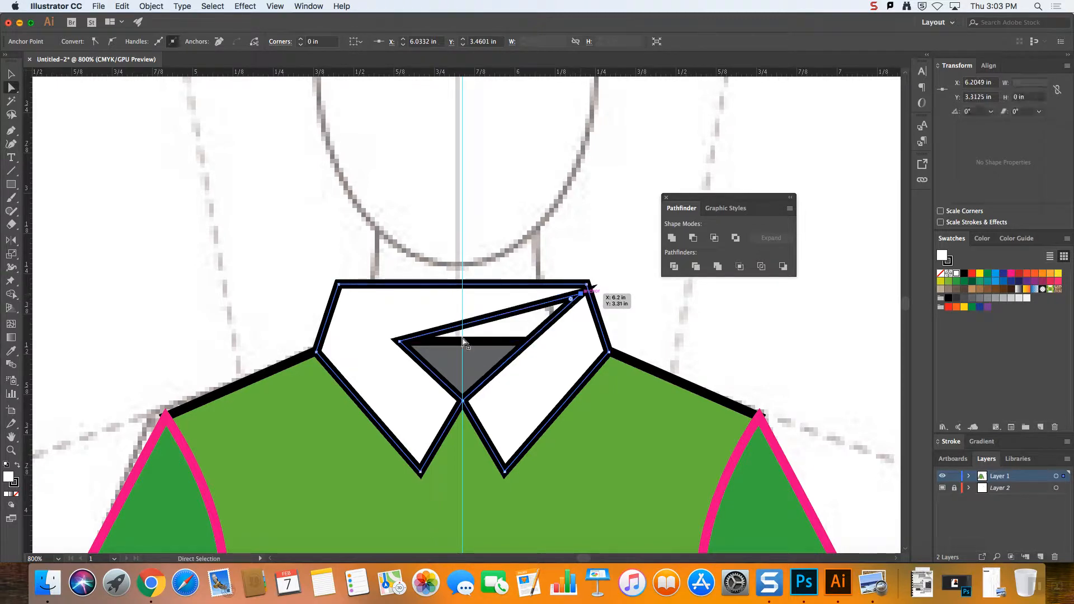
drag(400, 342, 352, 299)
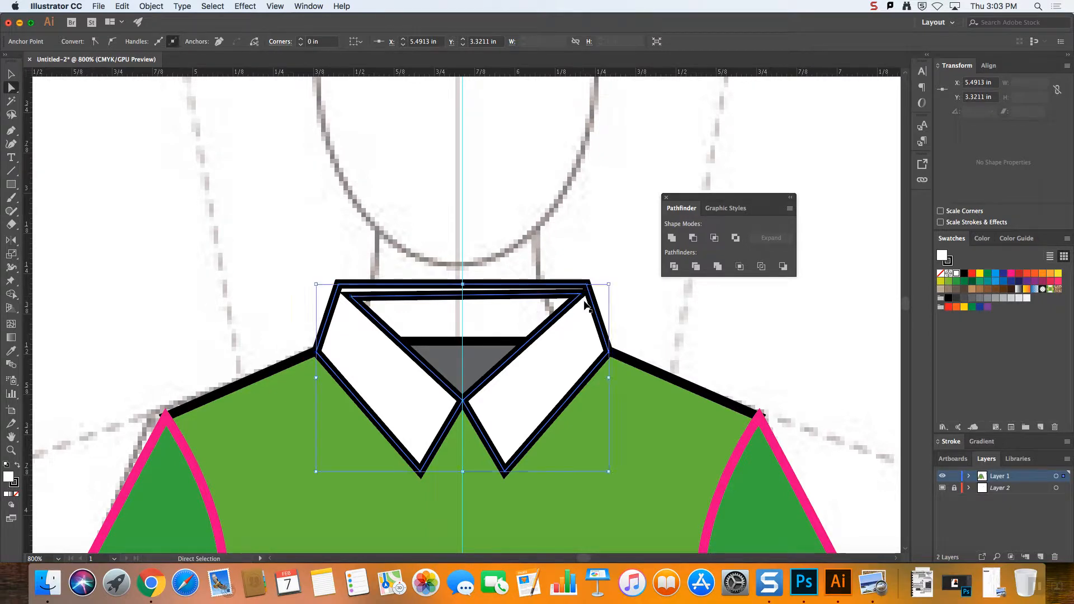
- Undo the opening's corner moves and the union, then unite the flaps and neckband again
key(super+z)
key(super+z)
key(super+z)
key(super+shift+z)
key(super+shift+z)
key(super+shift+z)
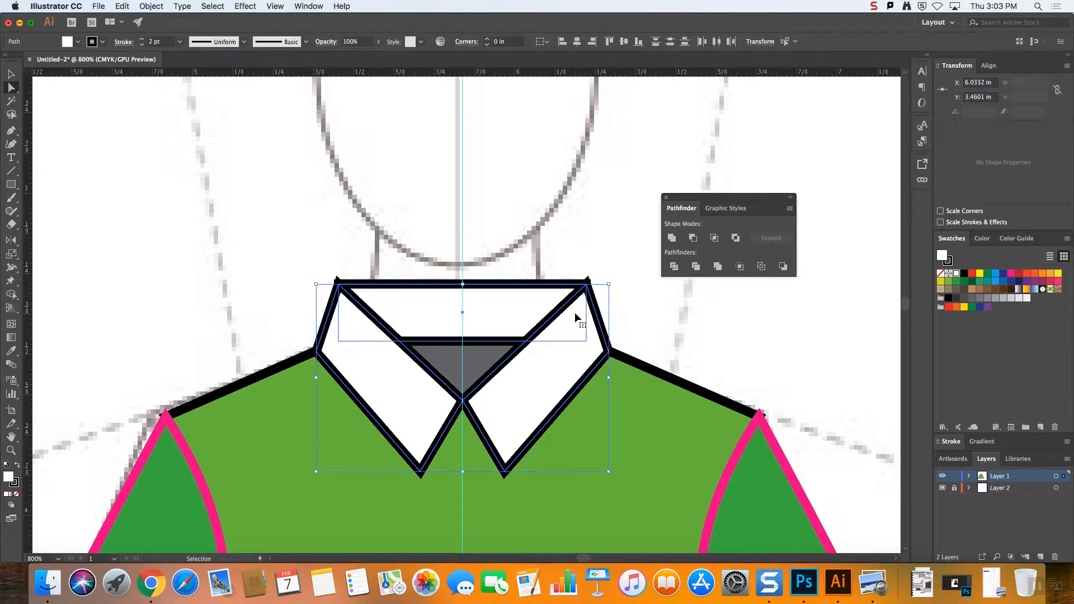
key(super+z)
key(super+z)
key(super+z)
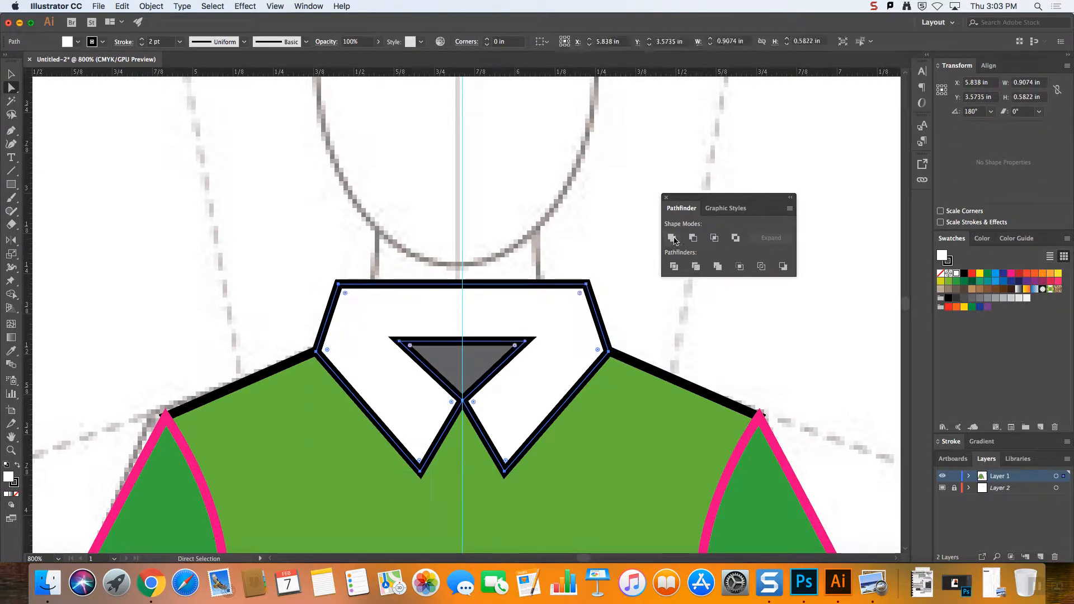
- Move the two upper corners of the collar's triangular opening up and outward to just inside the collar's upper corners
drag(526, 340, 573, 301)
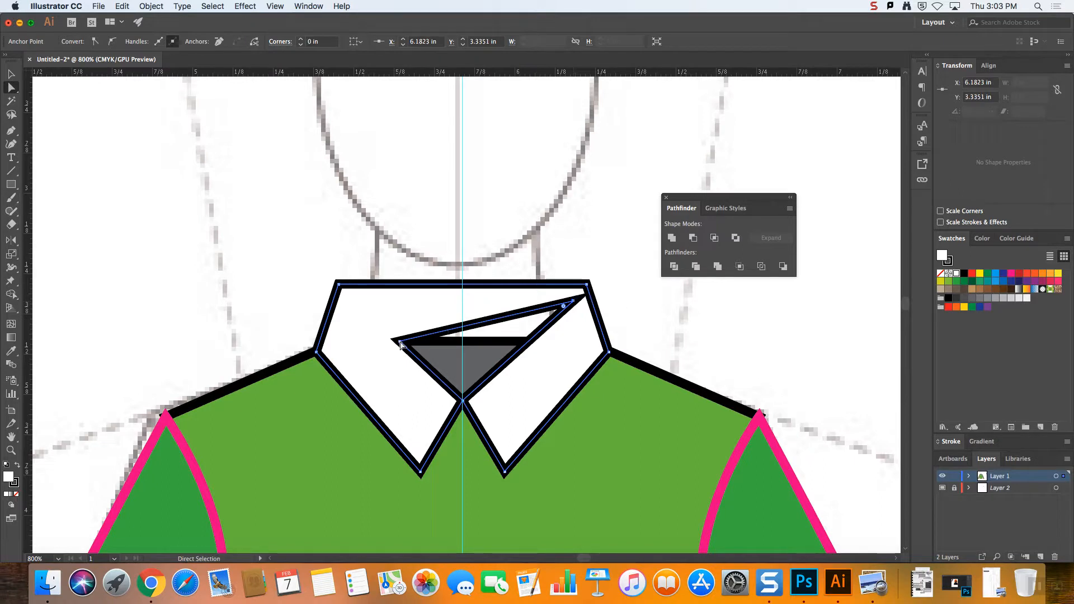
drag(398, 339, 353, 302)
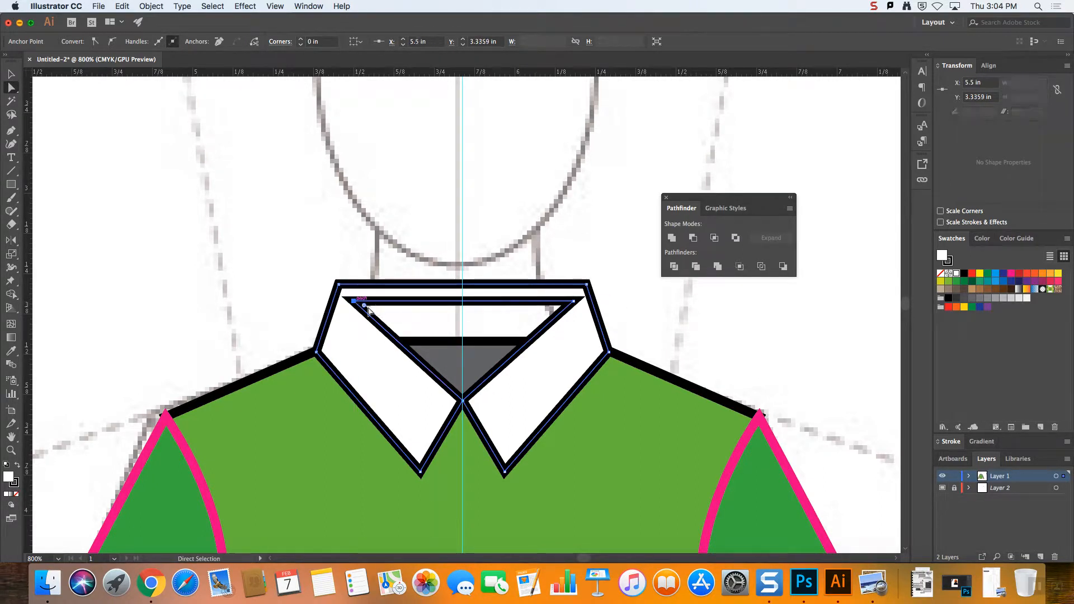
click(638, 287)
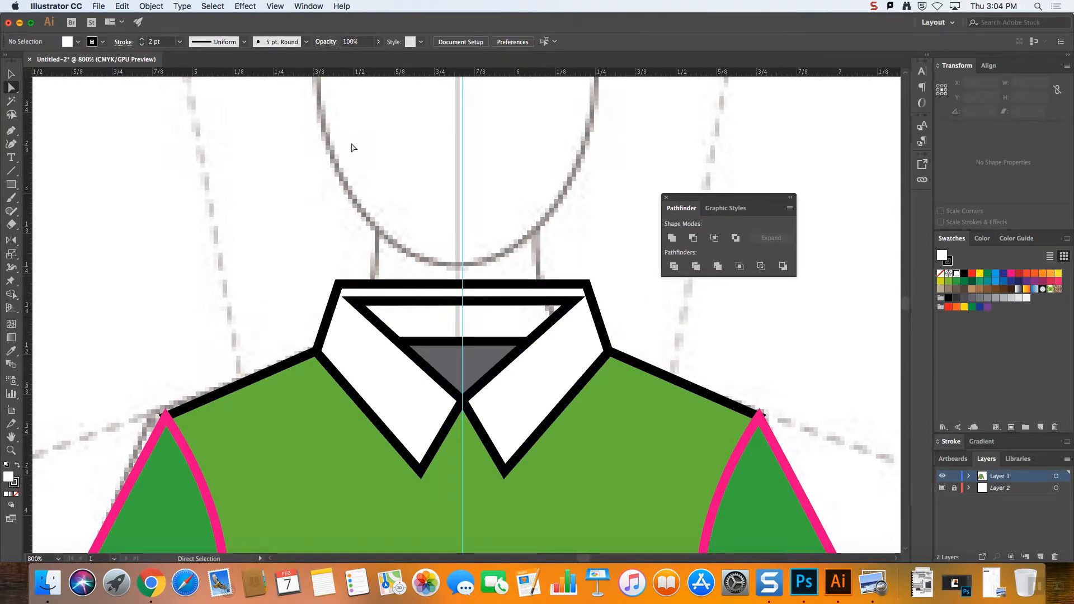
- Paste the copied neckband rectangle in back so it fills the collar's opening from behind
click(123, 6)
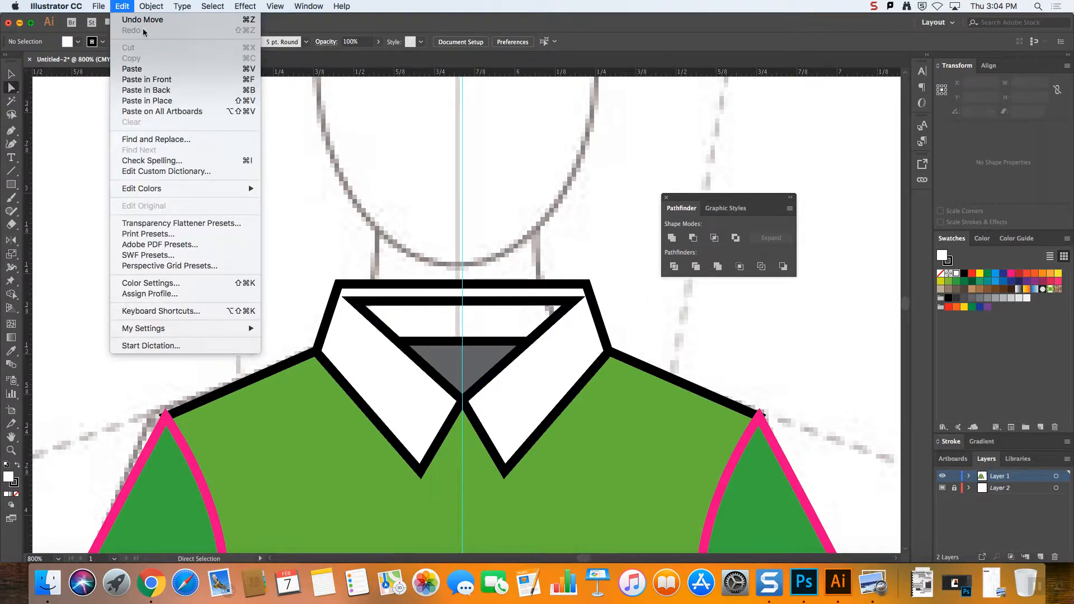
click(166, 94)
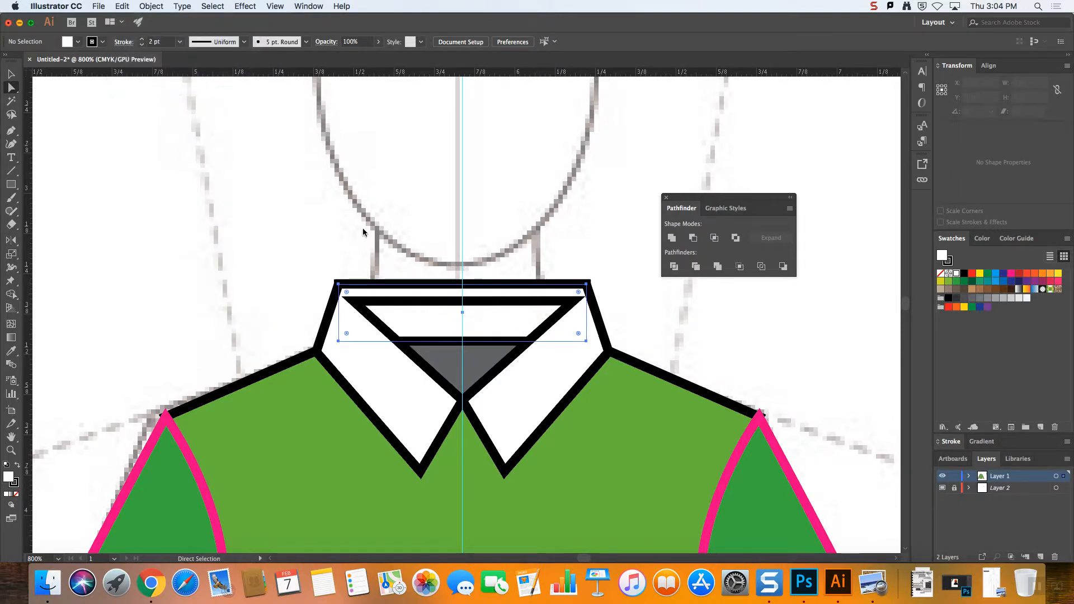
click(600, 249)
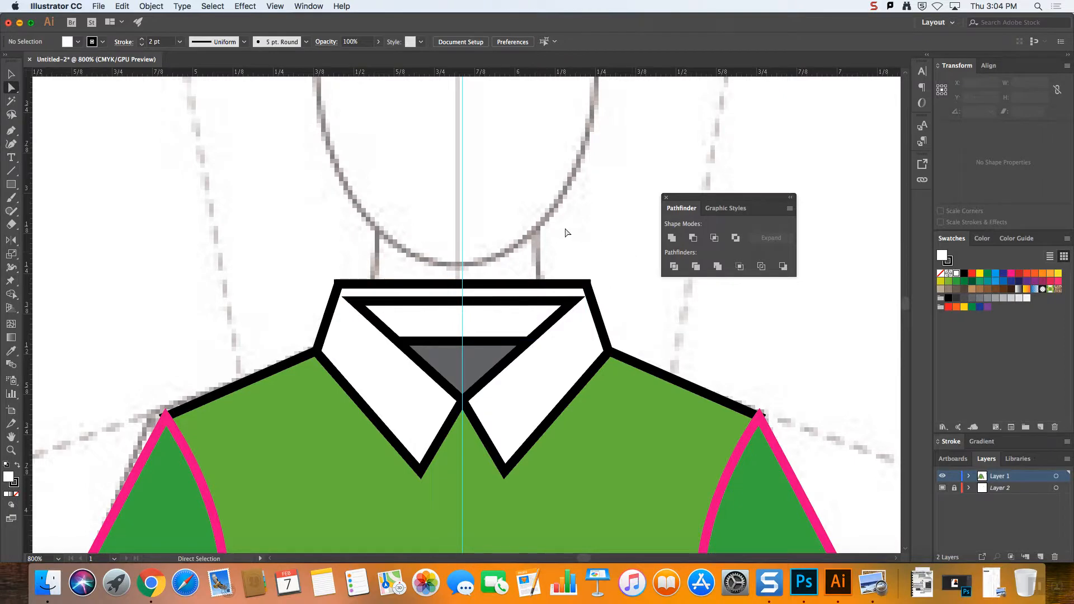
- Add an anchor point at the middle of the collar's upper edge and another on the triangular opening's upper edge
key(super+minus)
key(super+minus)
key(super+minus)
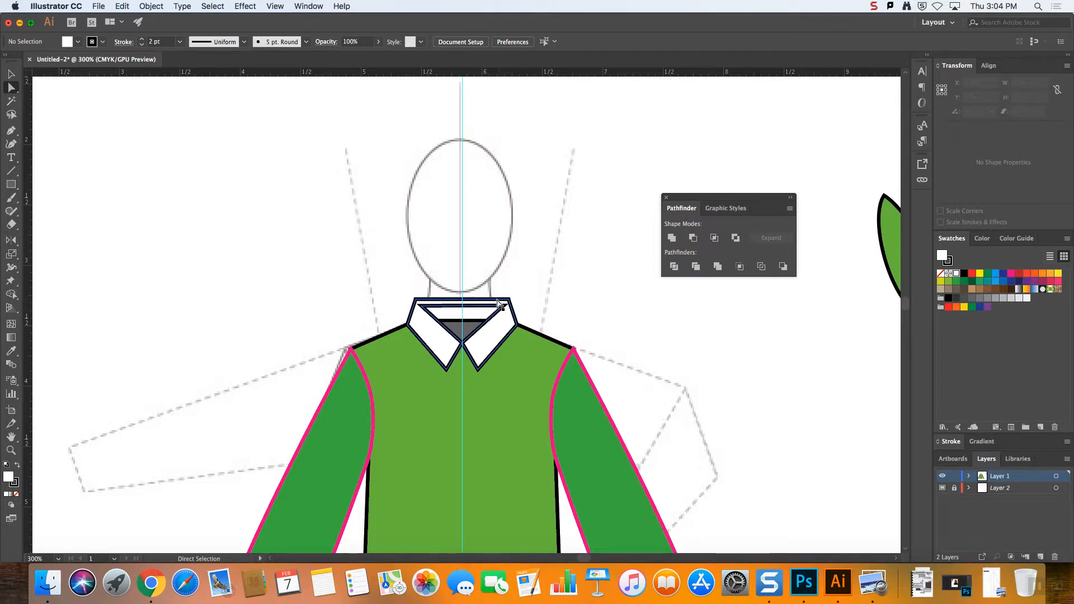
drag(13, 132, 46, 145)
key(super+equal)
key(super+equal)
key(super+equal)
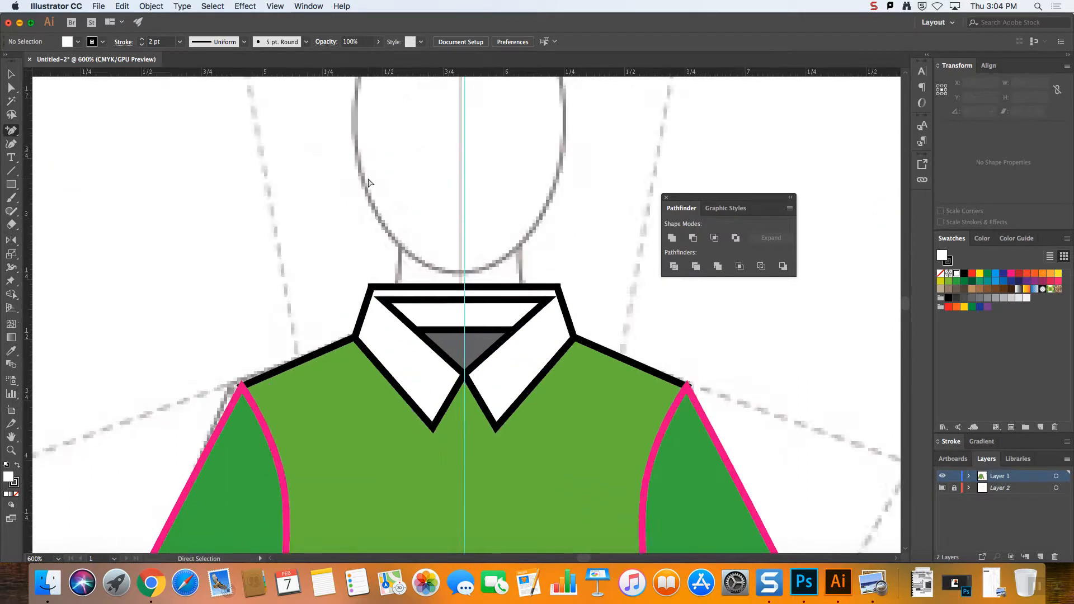
click(469, 281)
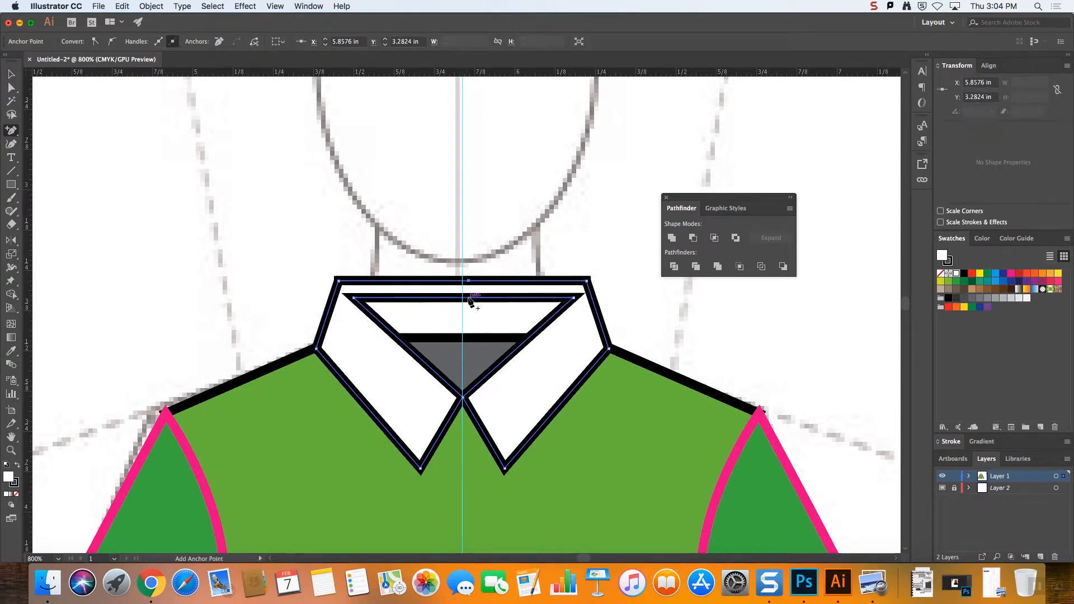
click(469, 298)
- Lower the collar's two new middle anchor points slightly and convert them to smooth so both edges dip in a gentle curve
key(a)
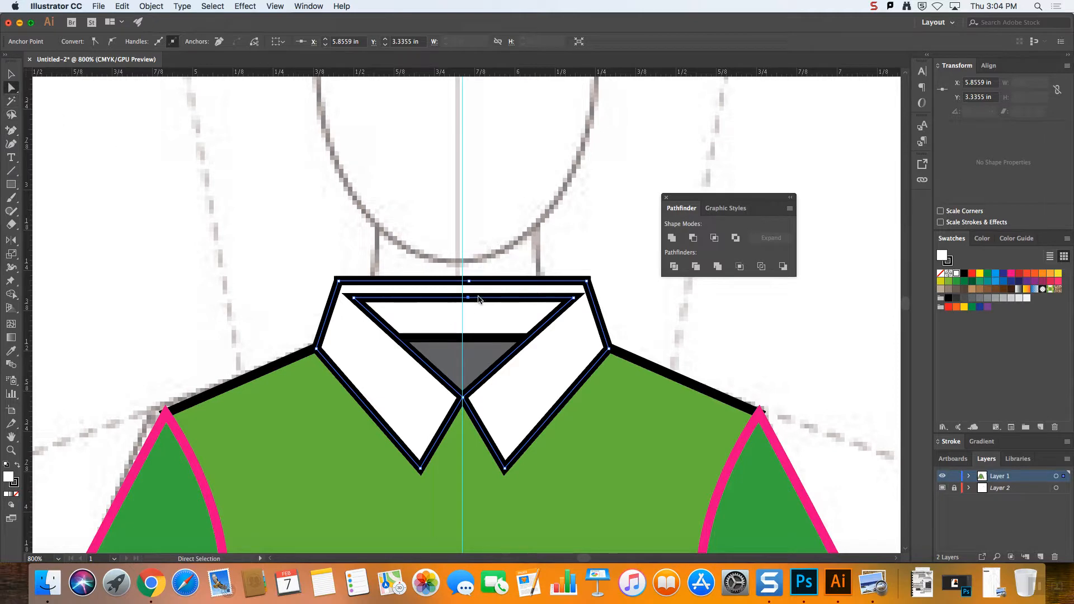
drag(470, 283, 469, 290)
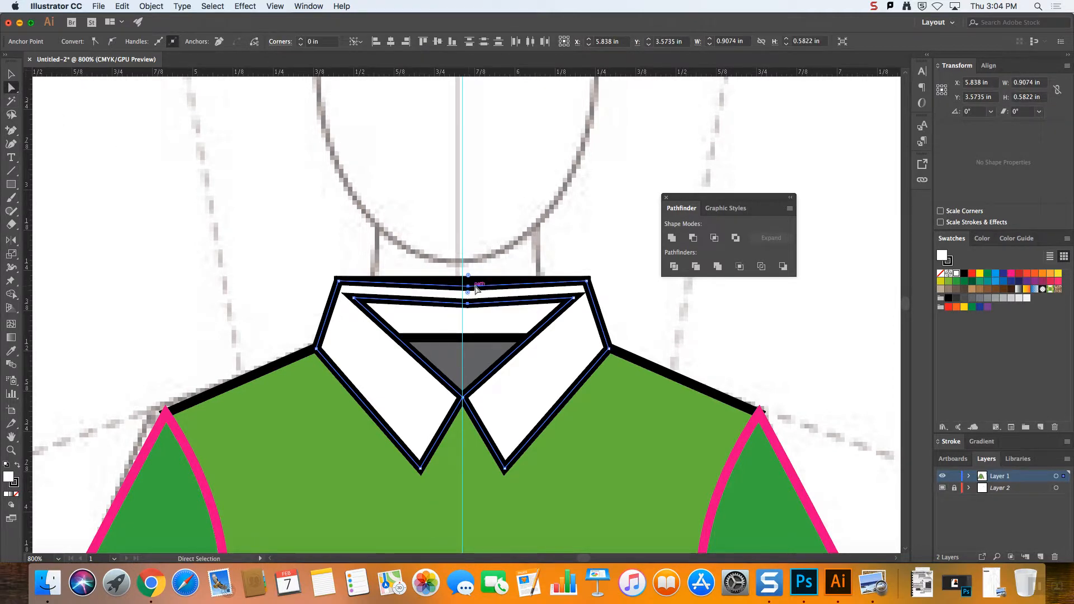
click(111, 44)
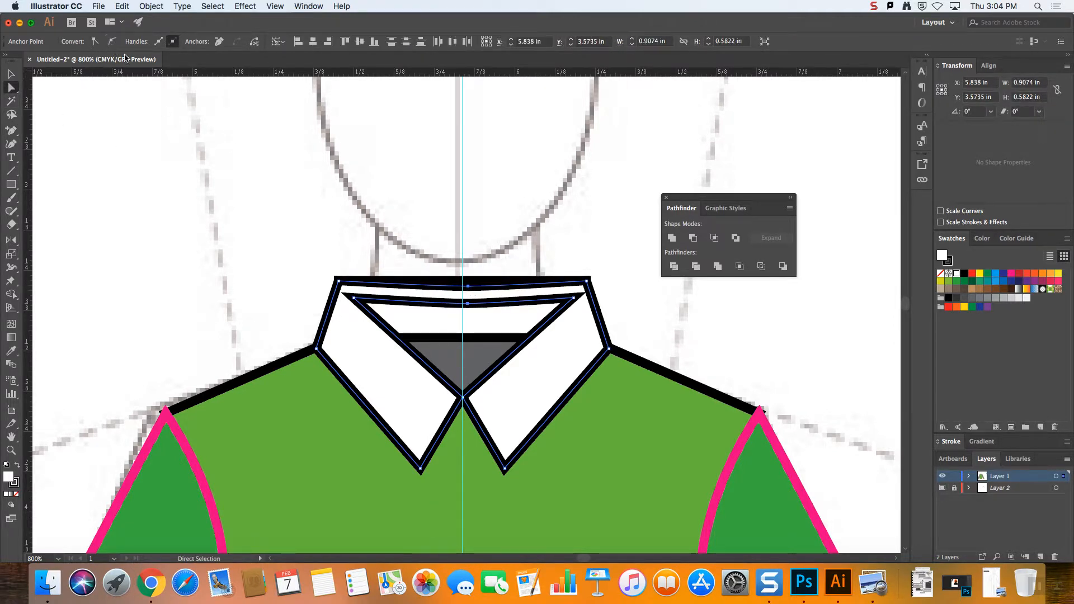
- Add an anchor point at the middle of the back neckband rectangle's upper edge and lower it to follow the collar's dip
click(475, 282)
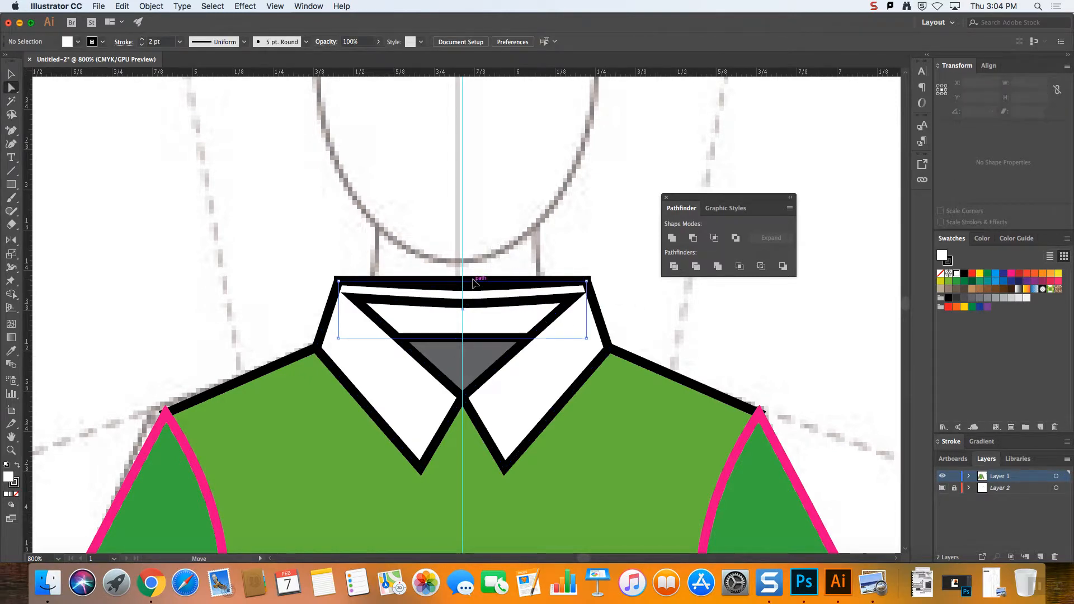
click(12, 131)
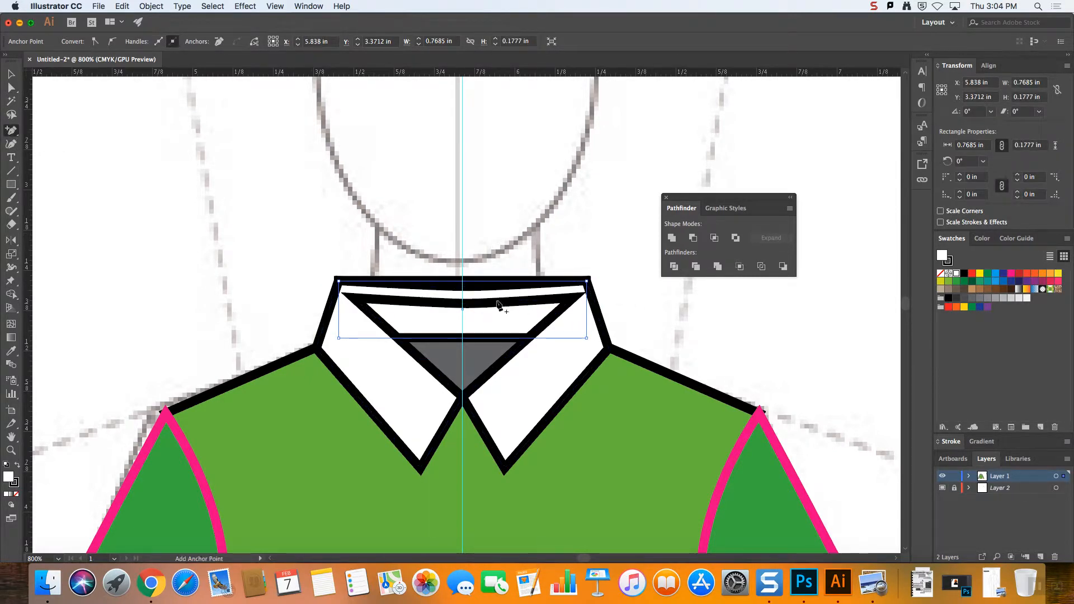
click(468, 281)
key(a)
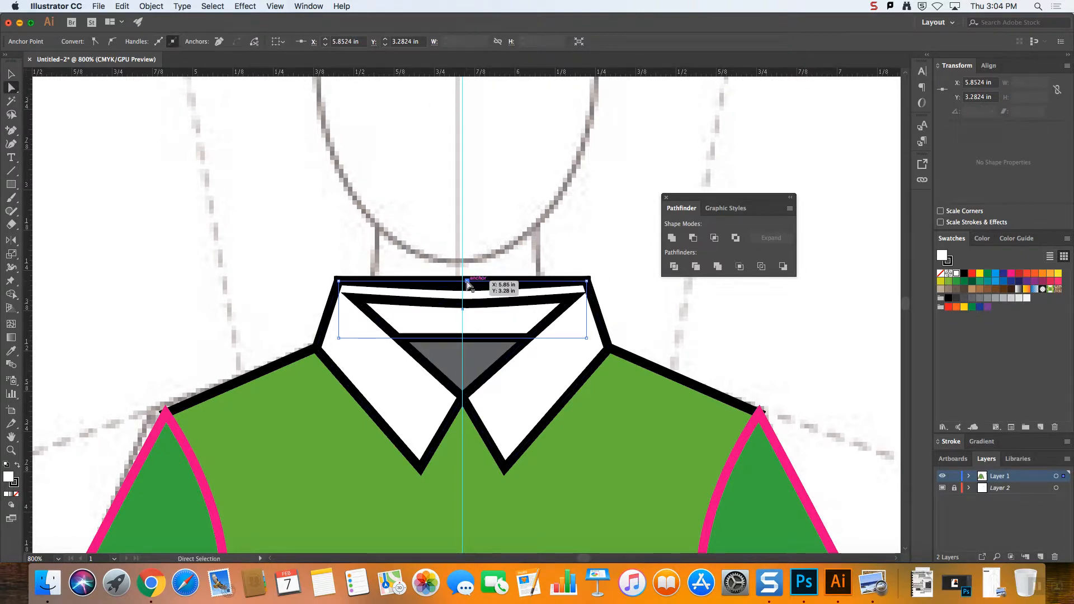
drag(467, 282, 468, 288)
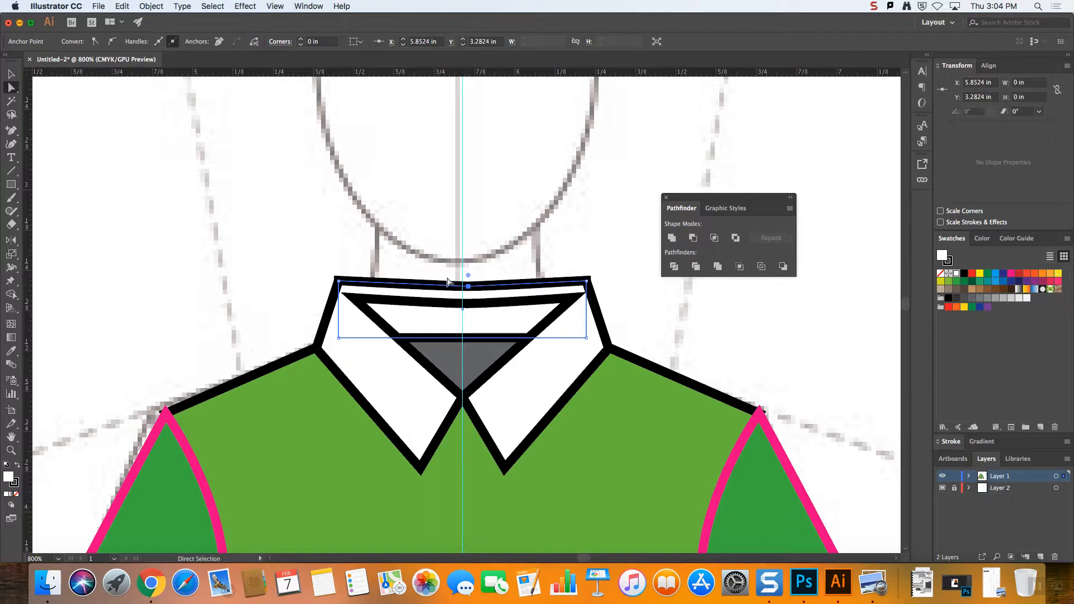
click(511, 260)
key(super+minus)
key(super+minus)
key(super+minus)
key(super+minus)
key(super+minus)
key(super+minus)
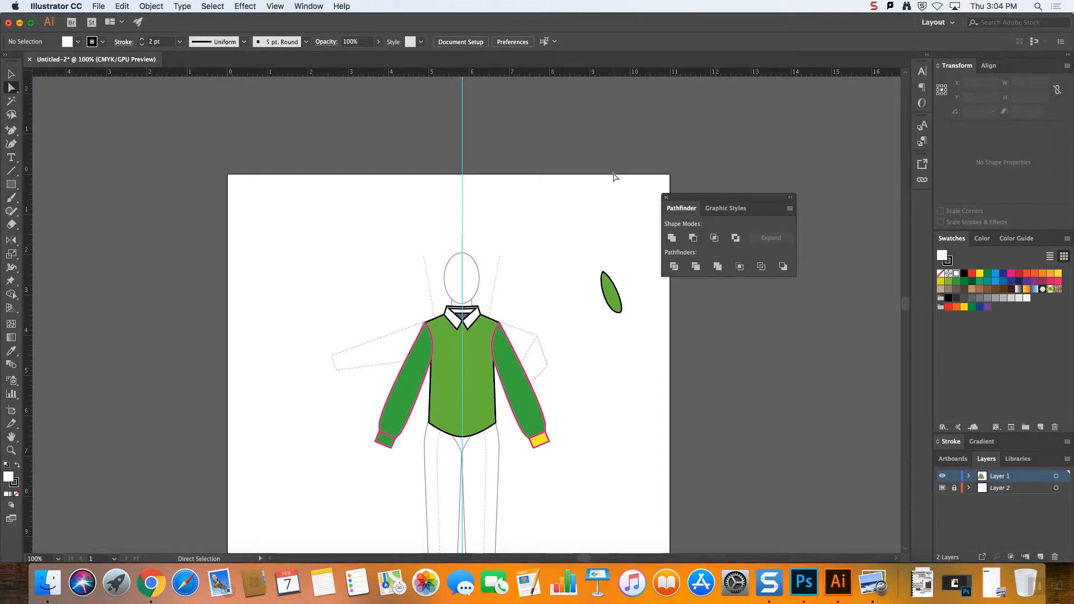
click(494, 348)
click(469, 375)
- Draw two vertical placket lines about 2.7 in long and 0.2 in apart, from the collar points to the shirt's hem
key(super+equal)
key(super+equal)
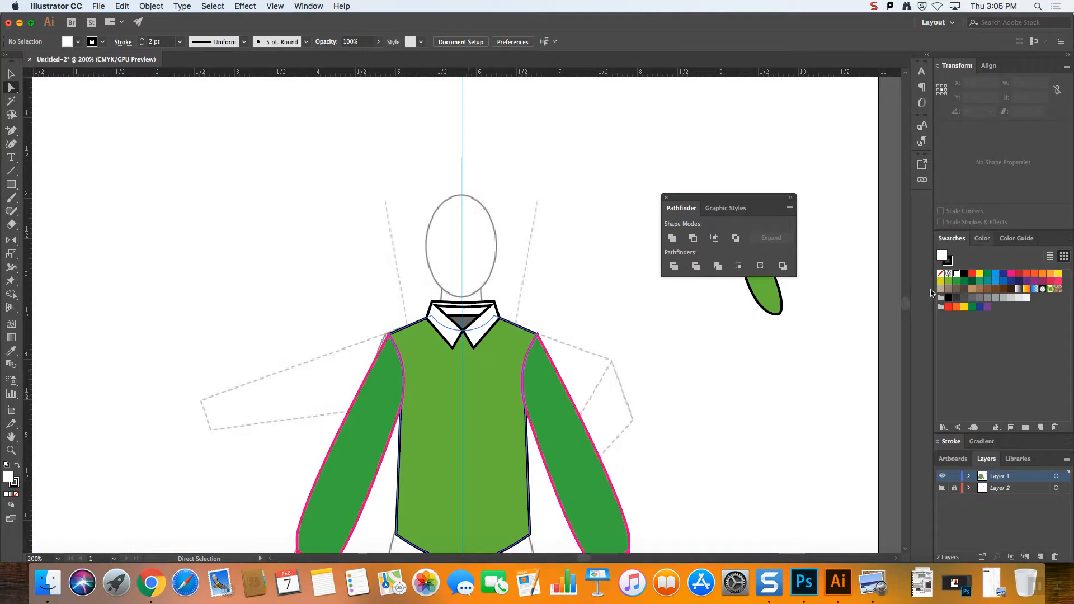
drag(905, 305, 905, 306)
scroll(906, 311, down, 3)
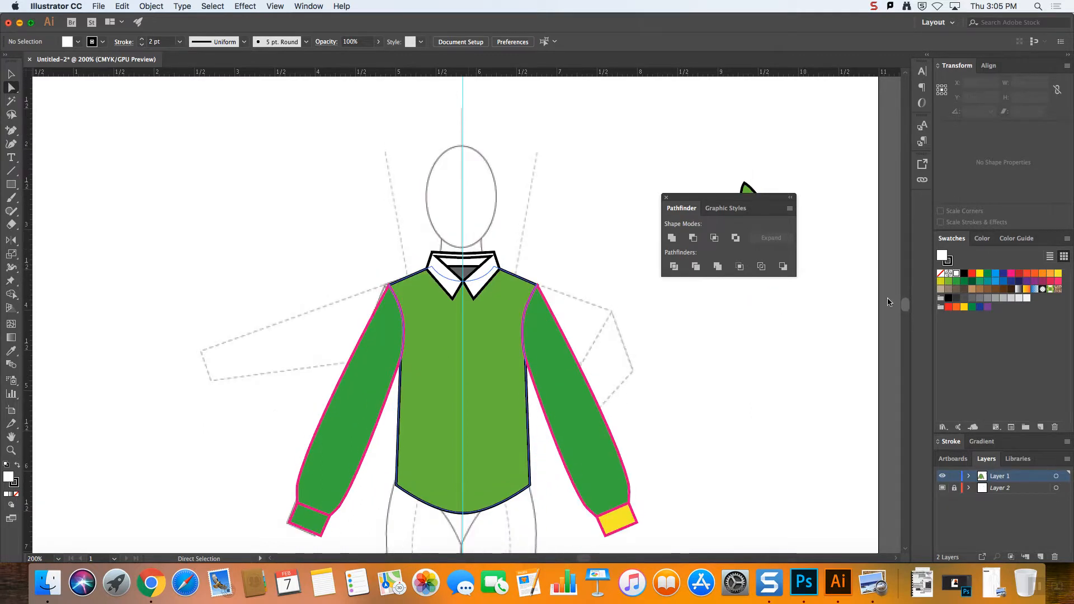
click(888, 303)
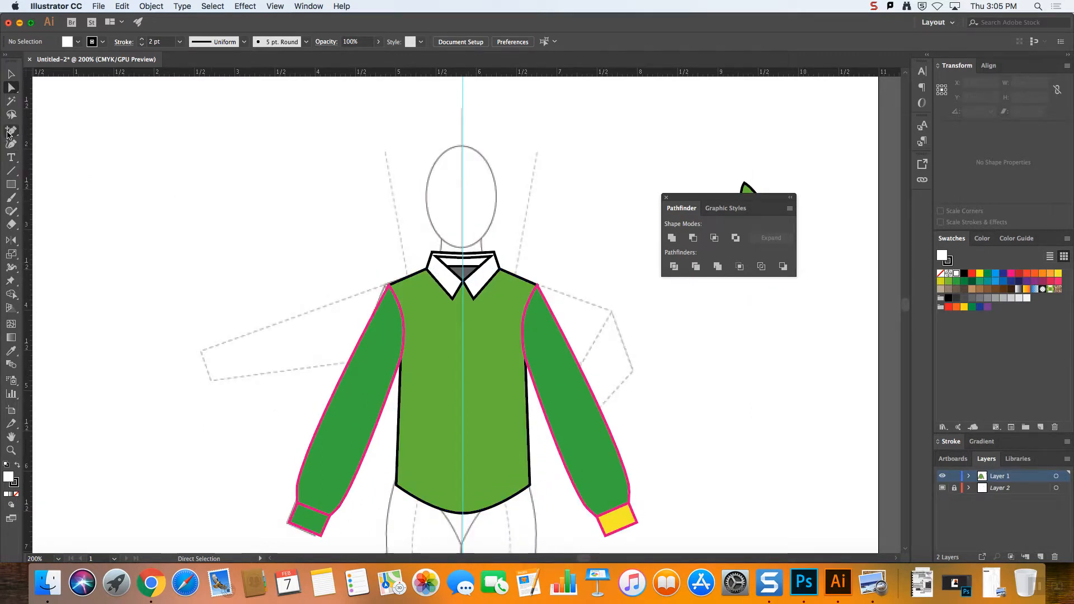
drag(8, 132, 56, 131)
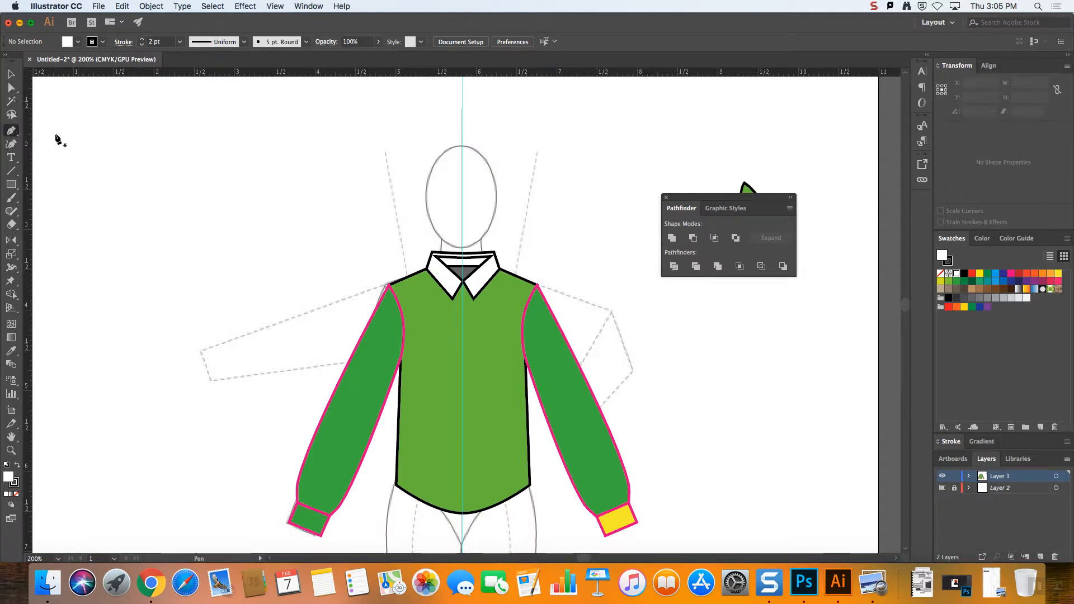
click(10, 173)
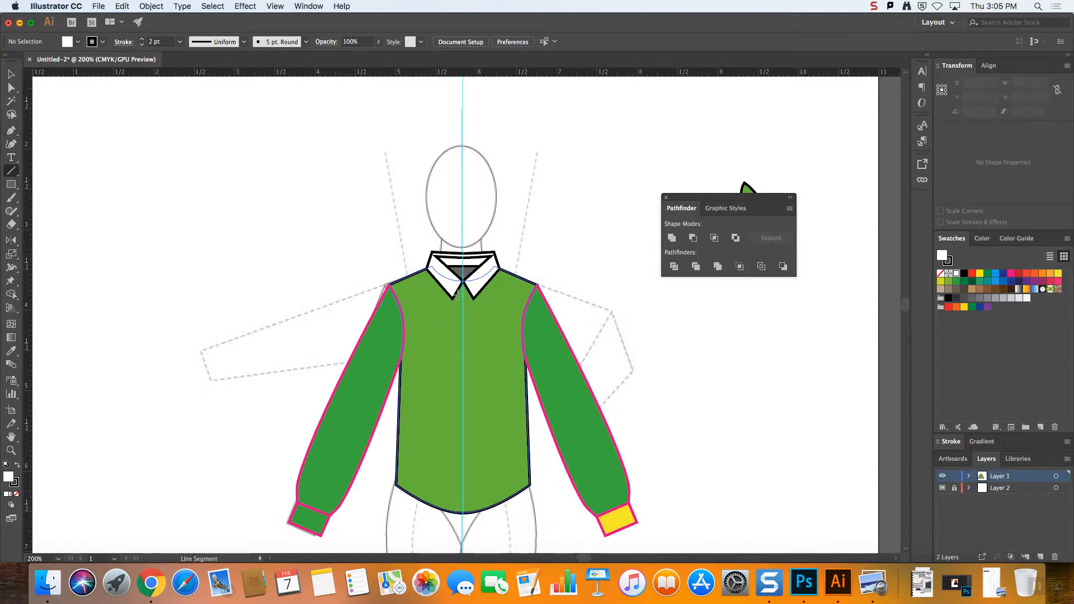
drag(457, 295, 457, 512)
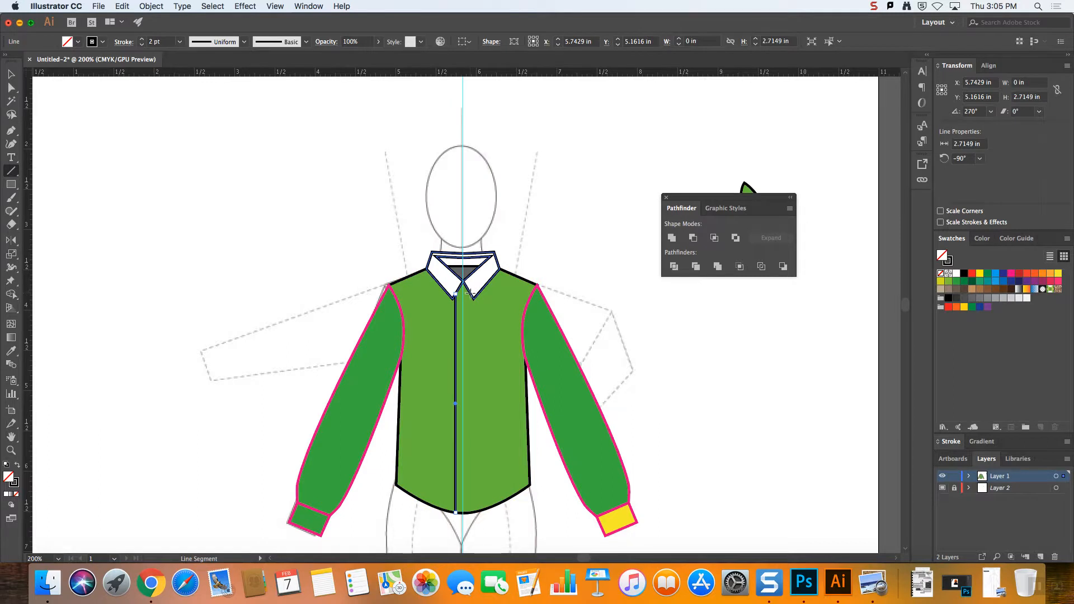
drag(471, 297, 477, 511)
click(13, 75)
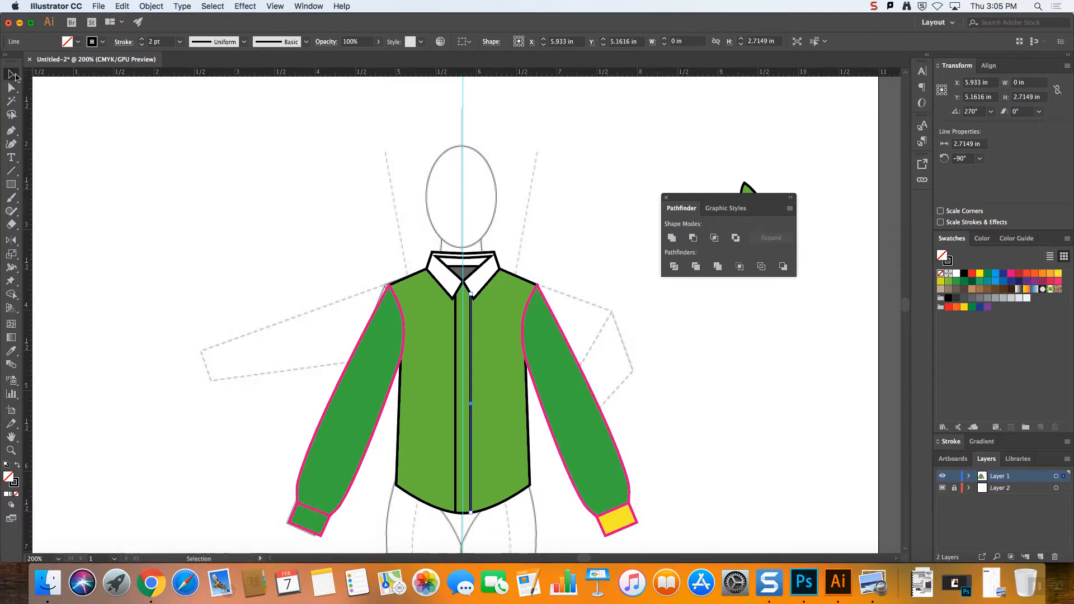
click(238, 157)
- Delete the leftover green leaf-shaped piece beside the figure and move the Pathfinder panel above the figure's head
key(super+minus)
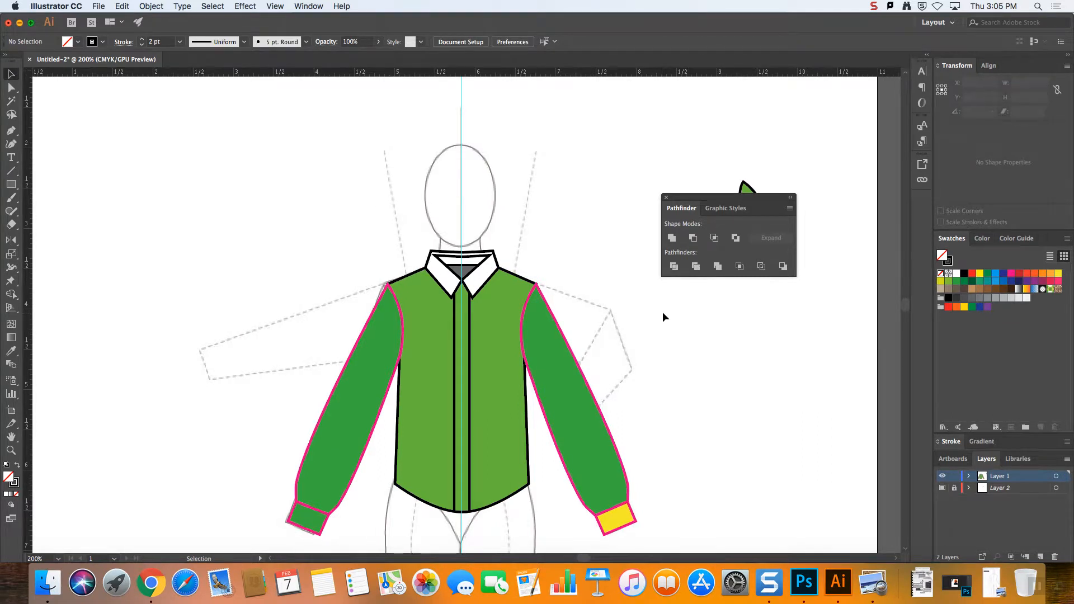
key(super+minus)
key(super+minus)
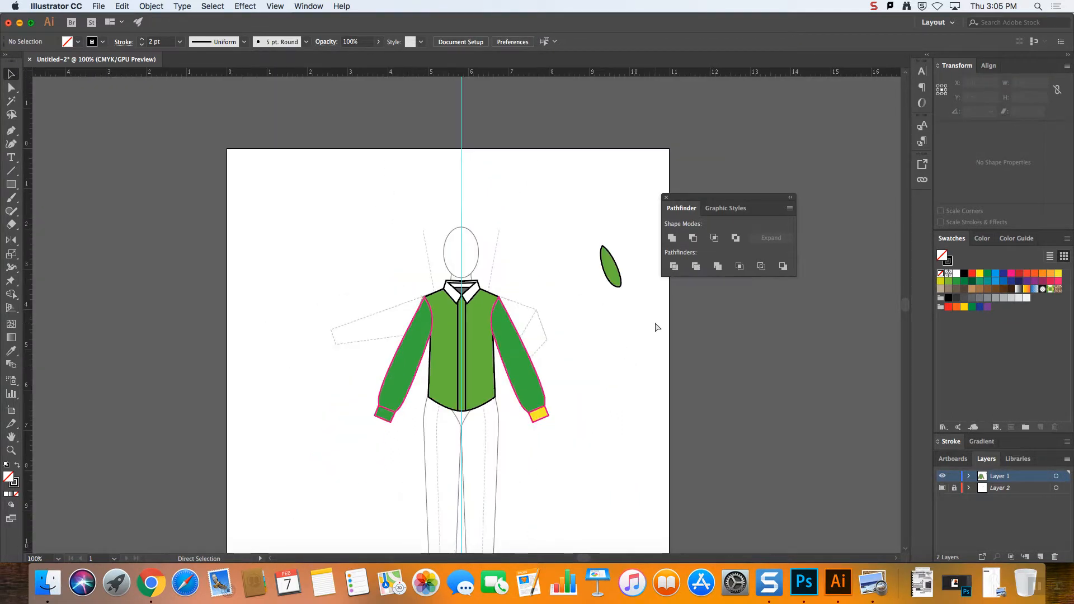
key(super+plus)
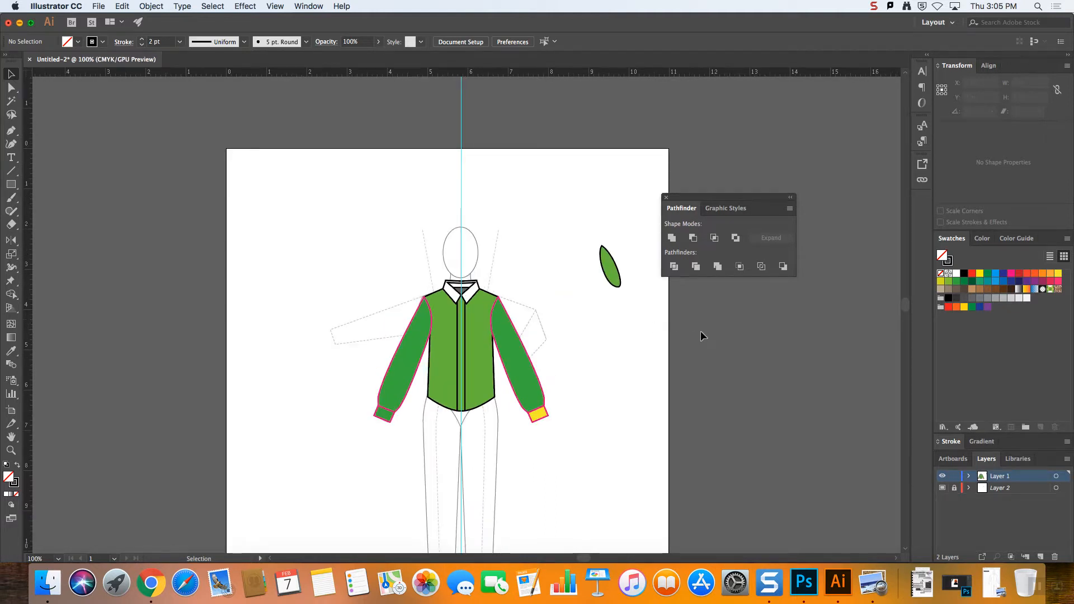
drag(583, 233, 645, 298)
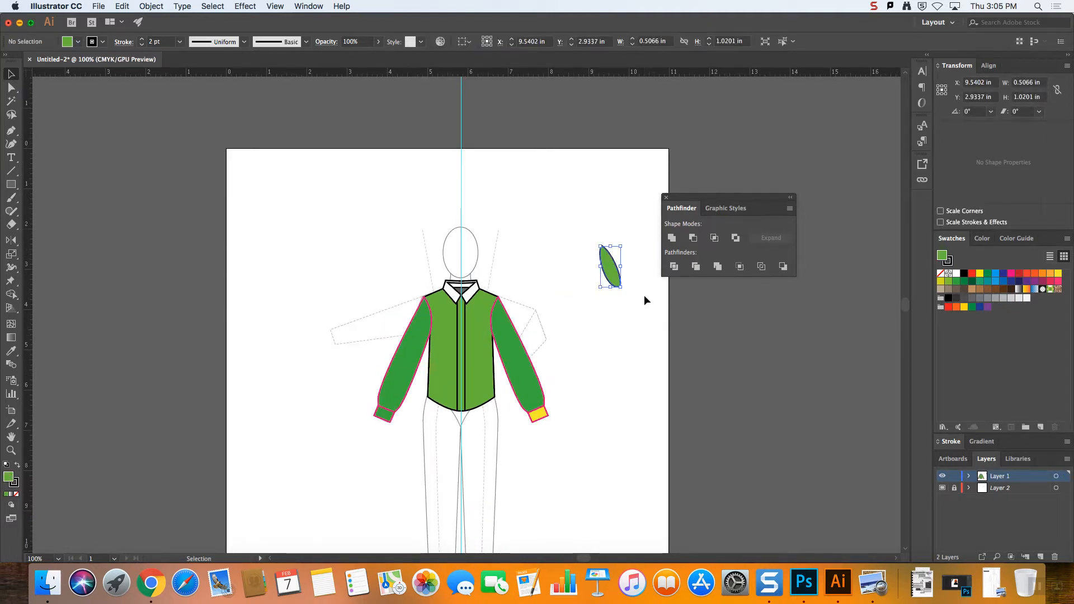
key(Delete)
drag(747, 201, 541, 108)
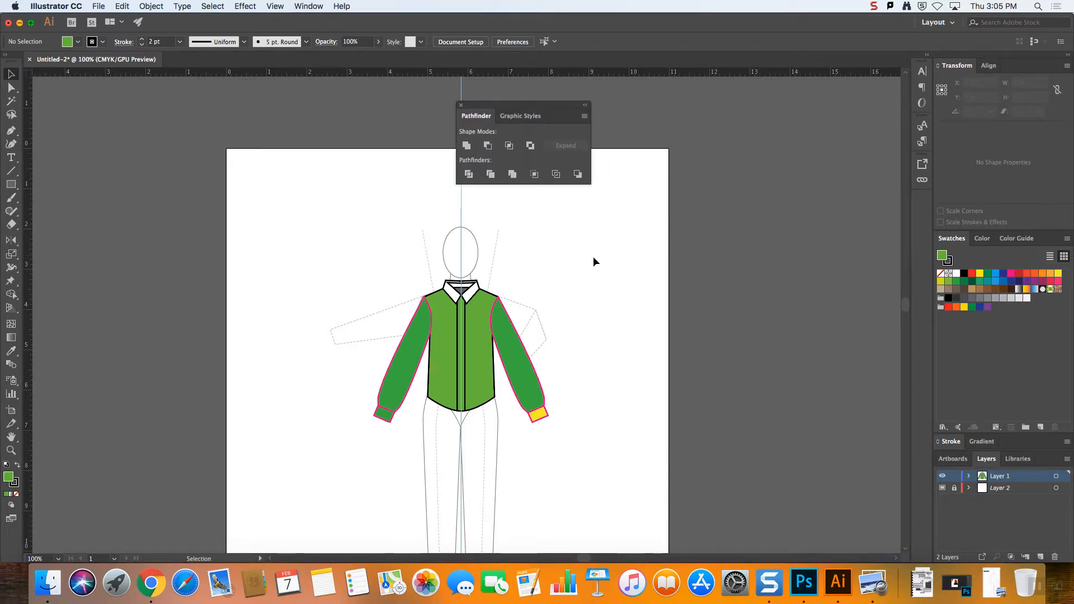
key(super+minus)
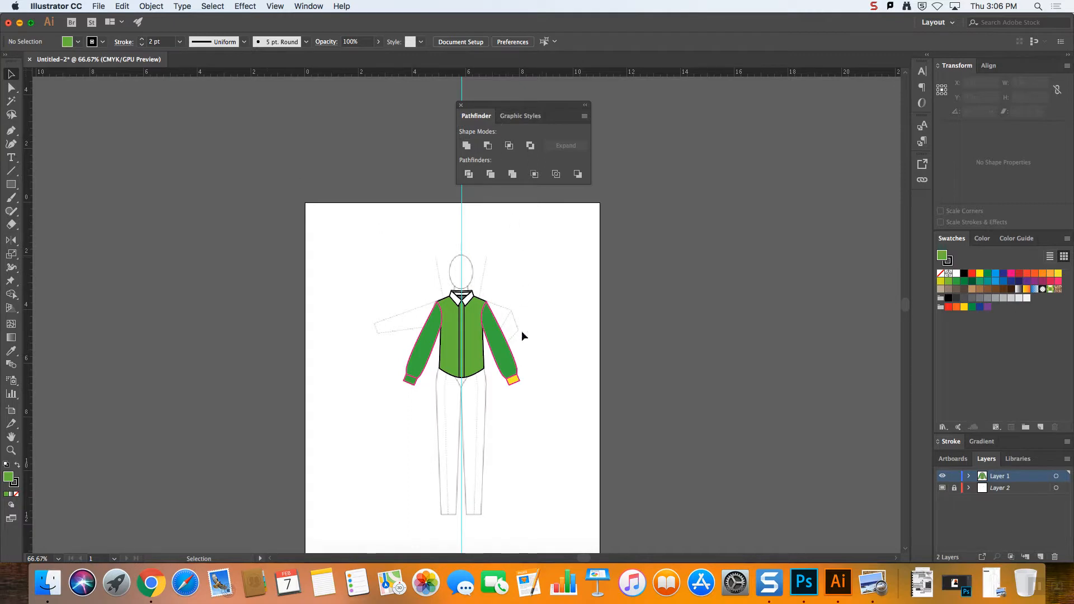
key(super+equal)
key(super+equal)
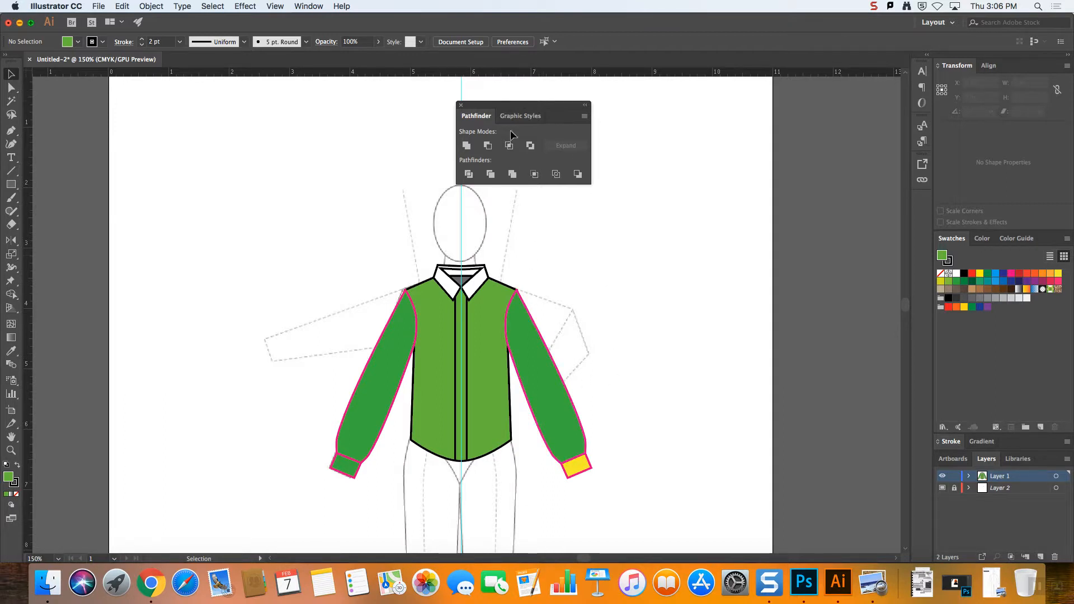
drag(510, 107, 550, 107)
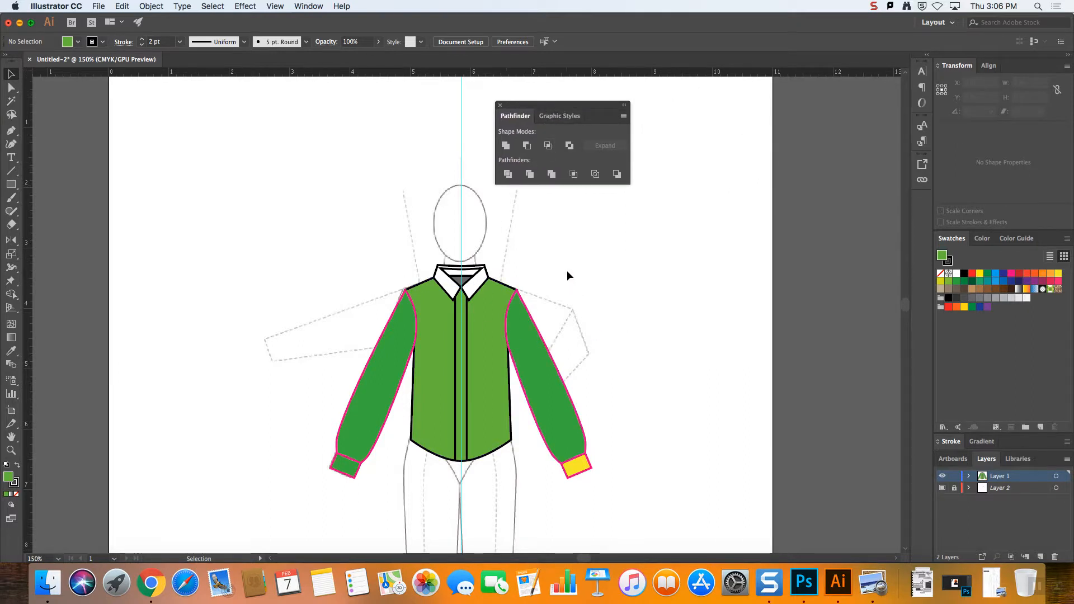
key(super+minus)
key(super+minus)
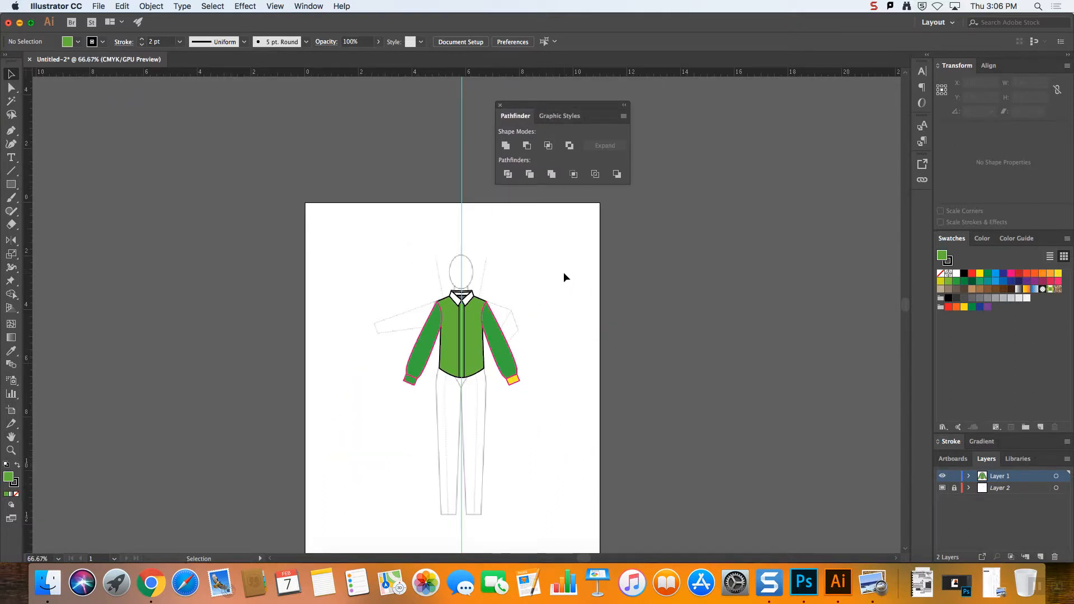
scroll(670, 293, down, 5)
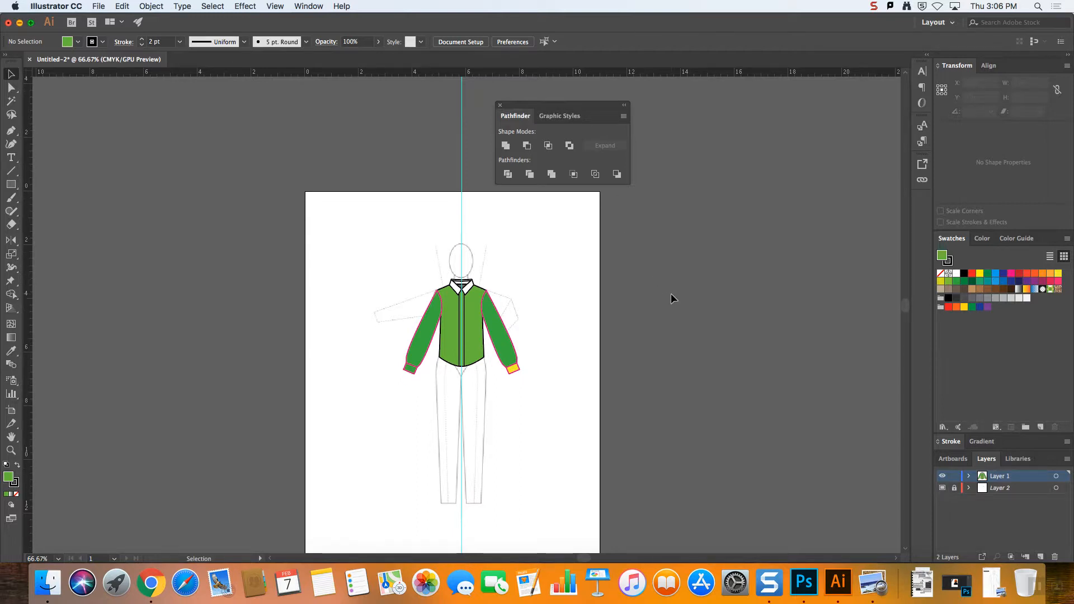
- Add a second 11 x 14 in artboard beside the first and move the Pathfinder panel clear of the figure
drag(585, 117, 180, 135)
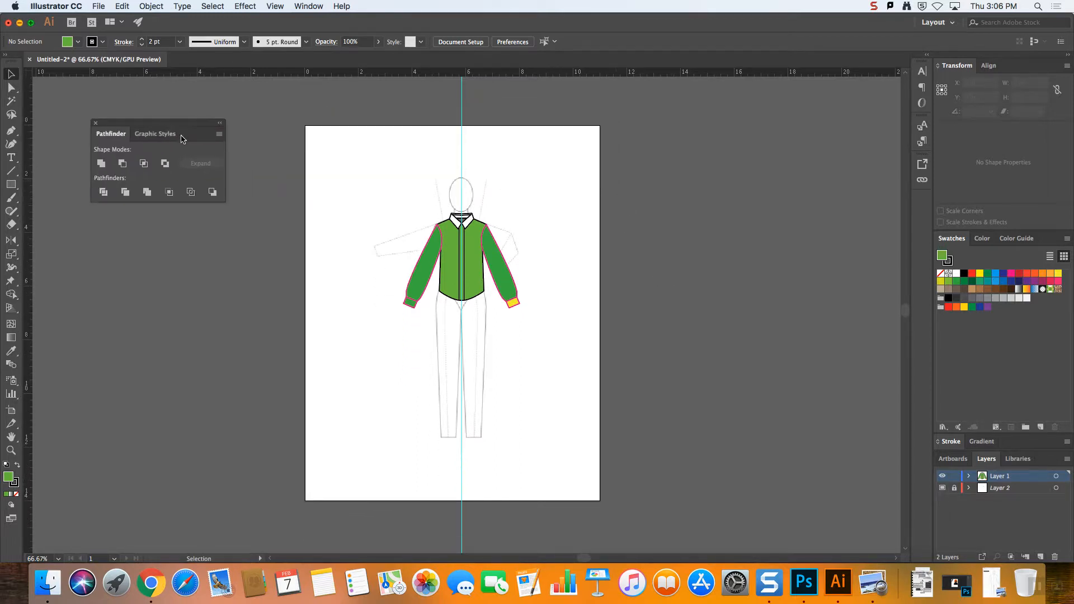
click(12, 413)
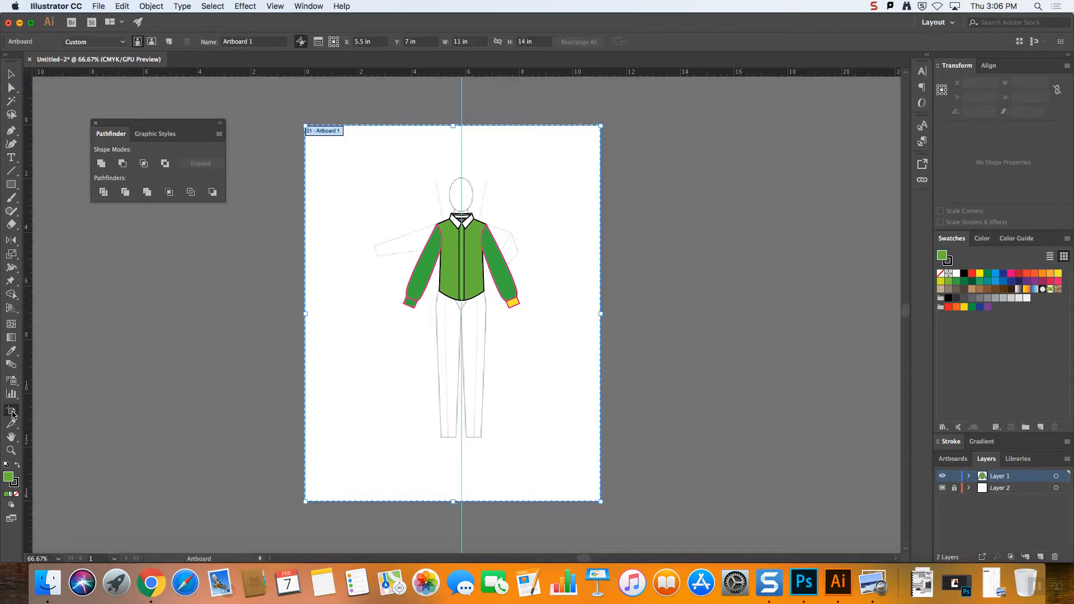
click(170, 42)
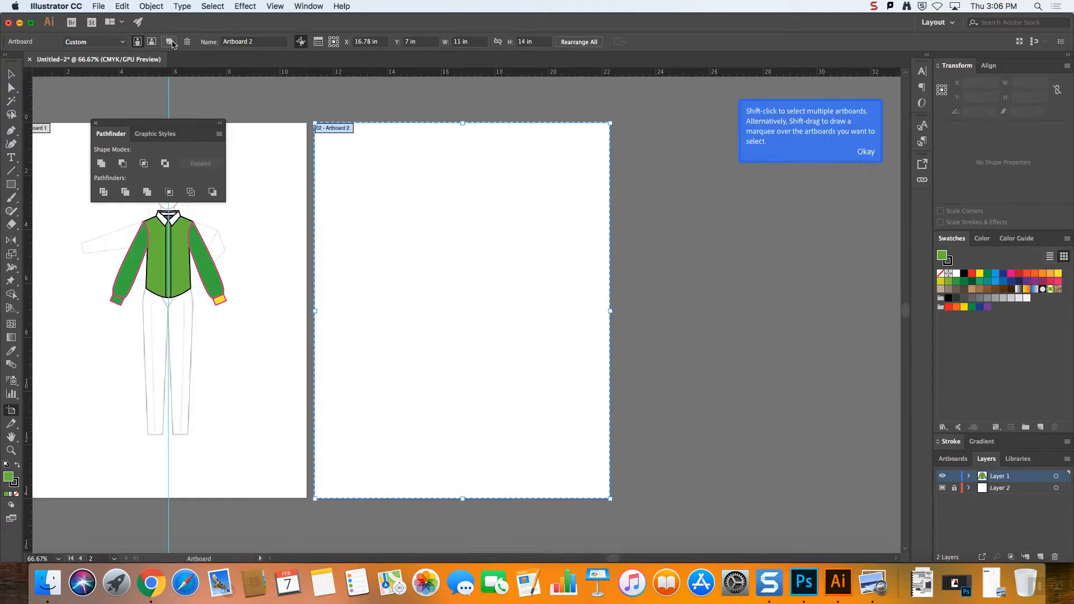
click(11, 74)
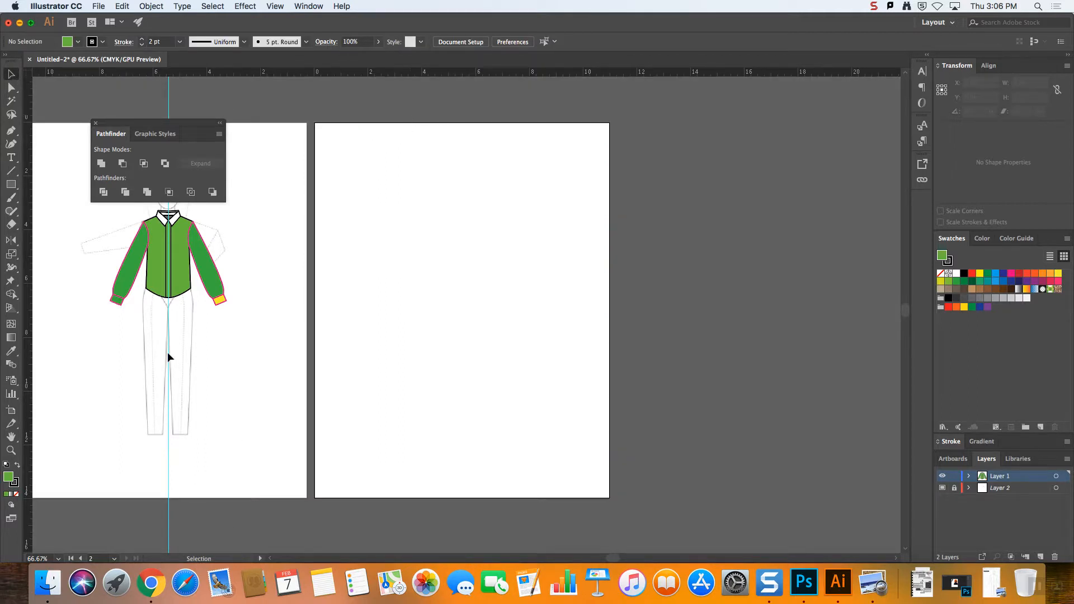
drag(157, 125, 121, 98)
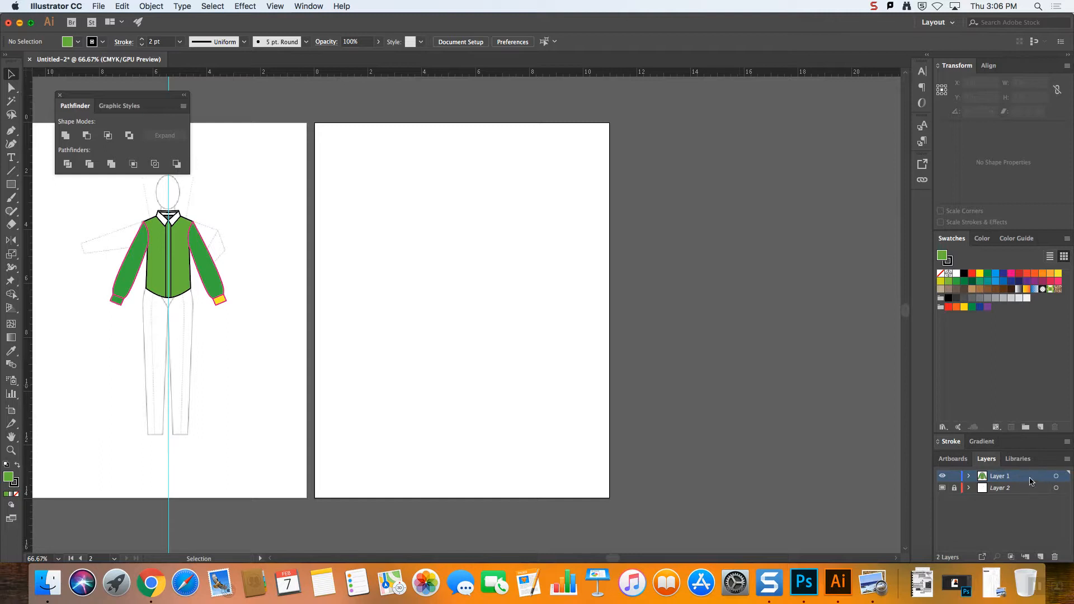
- Duplicate Layer 1, which holds the shirt artwork
click(1067, 461)
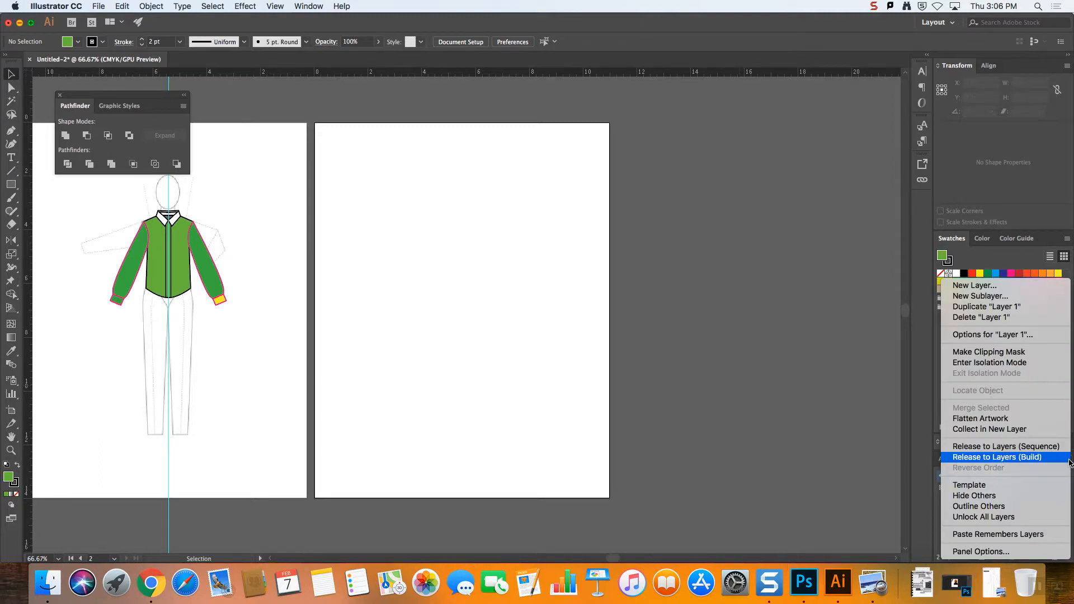
click(986, 308)
click(1067, 462)
click(1005, 307)
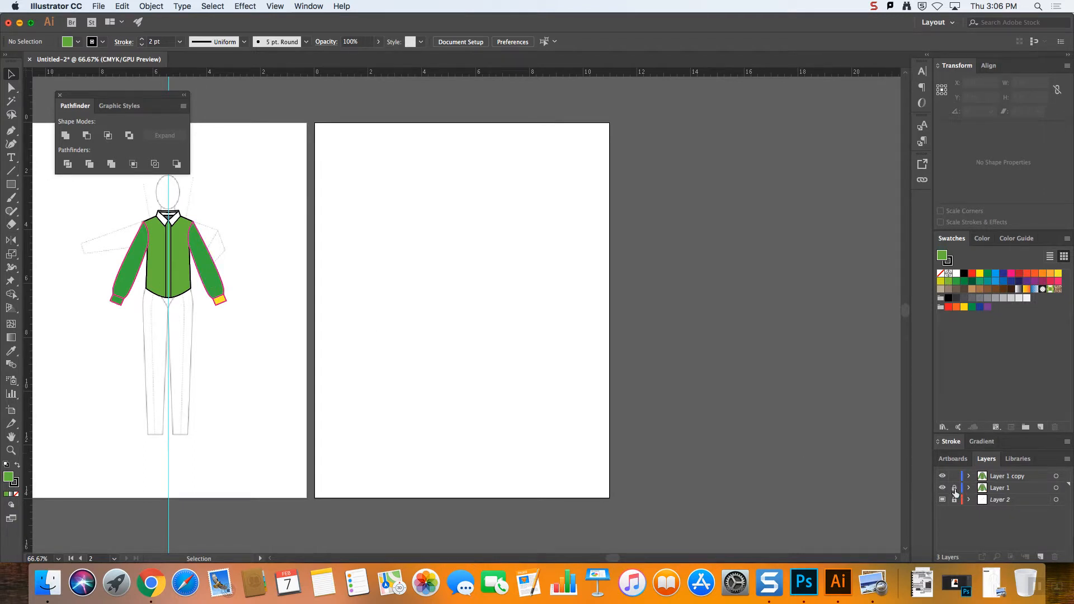
- Move the duplicated shirt artwork from the body template onto the middle of the second artboard
click(201, 264)
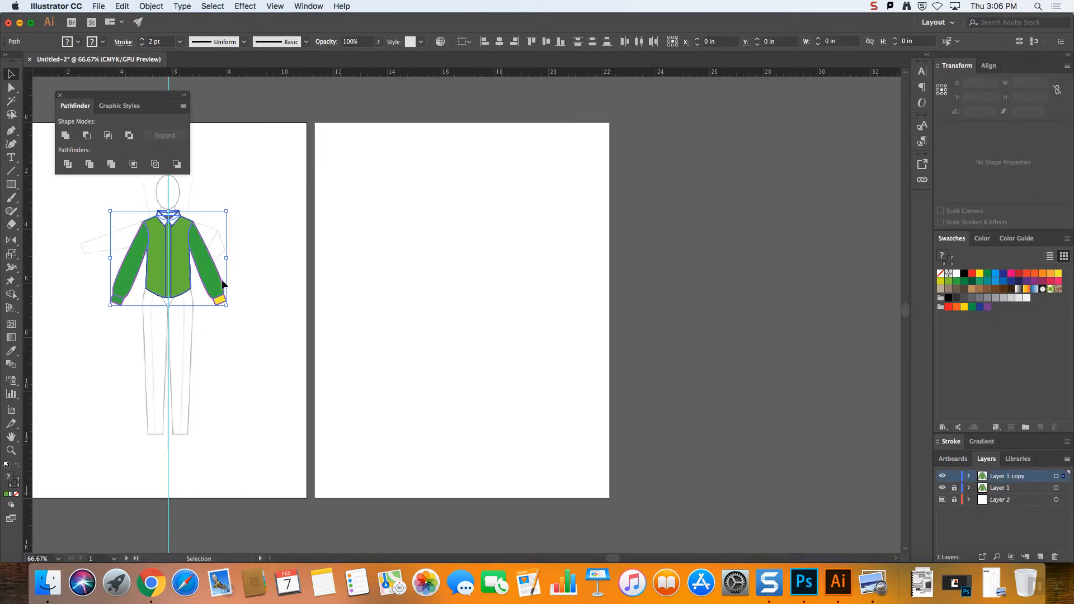
drag(297, 266, 502, 273)
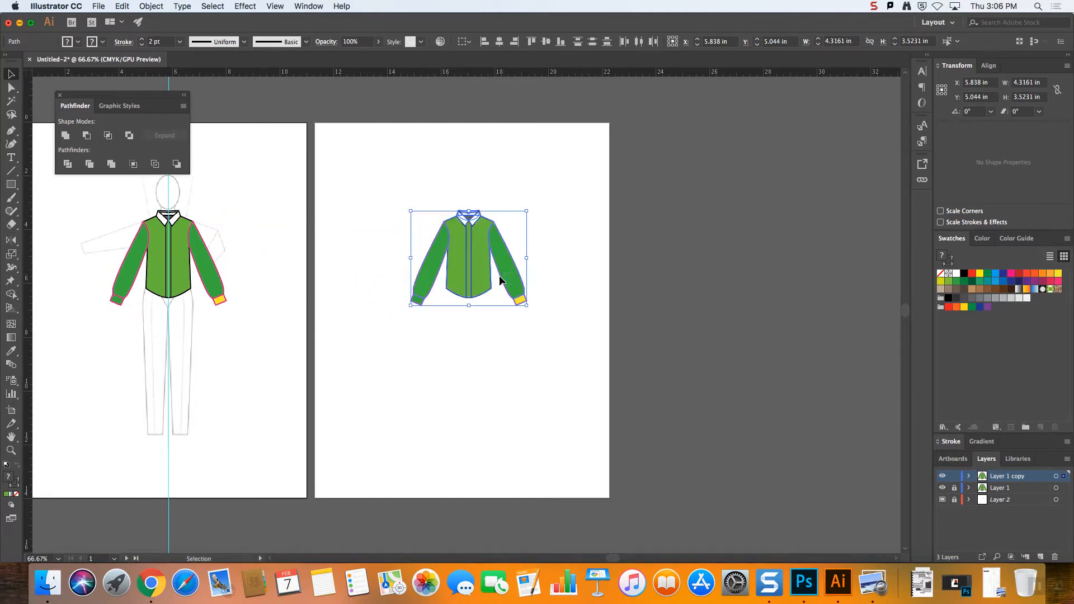
click(565, 252)
key(super+equal)
key(super+equal)
key(super+equal)
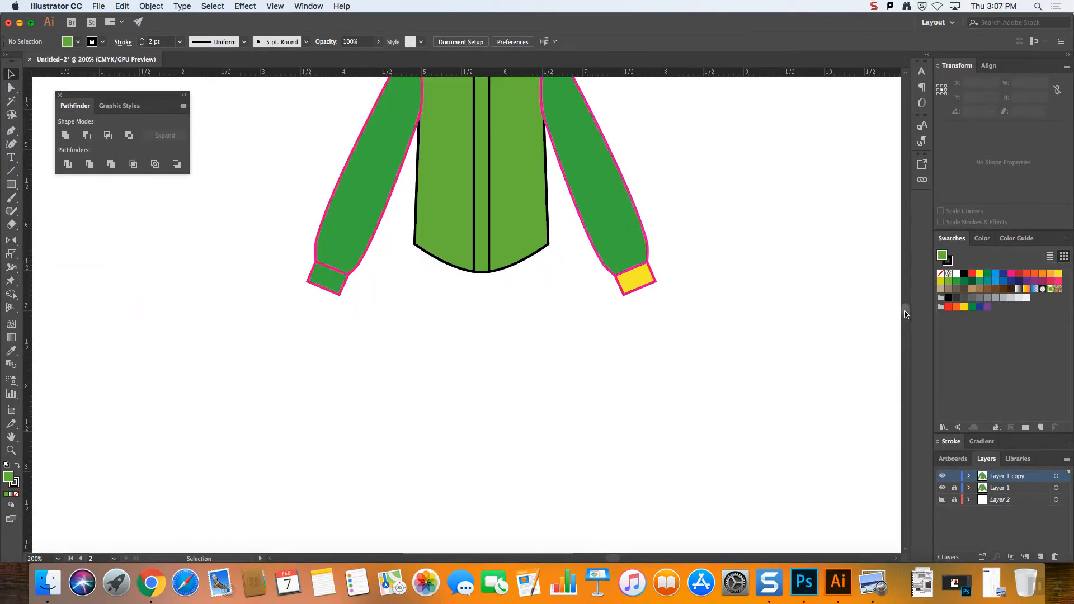
scroll(906, 314, up, 5)
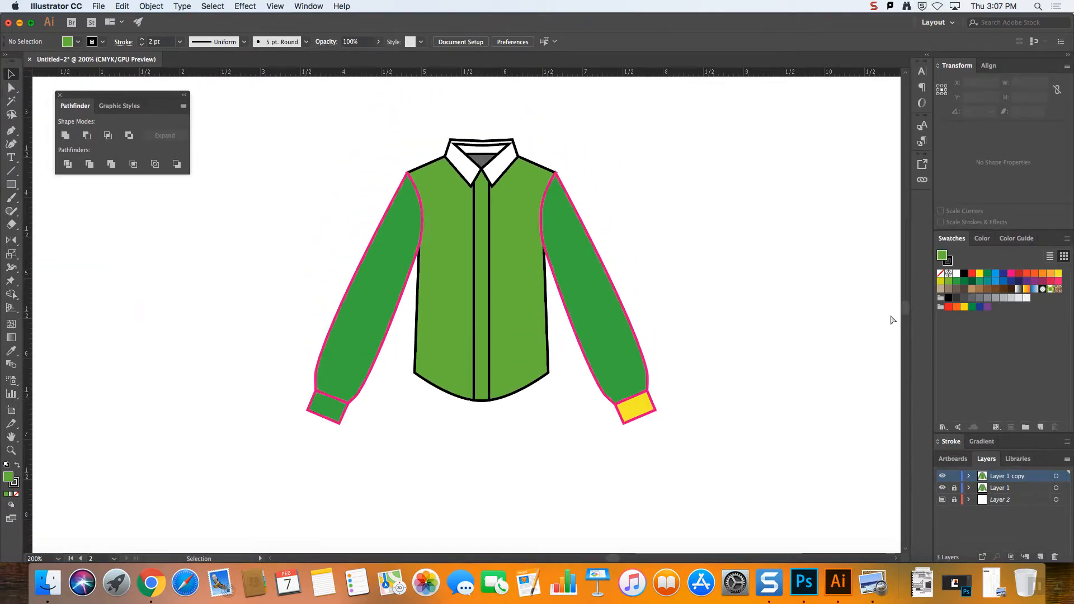
- Undo the shirt move, the duplication of Layer 1 and the creation of the second artboard
key(super+minus)
key(super+minus)
key(super+minus)
key(super+z)
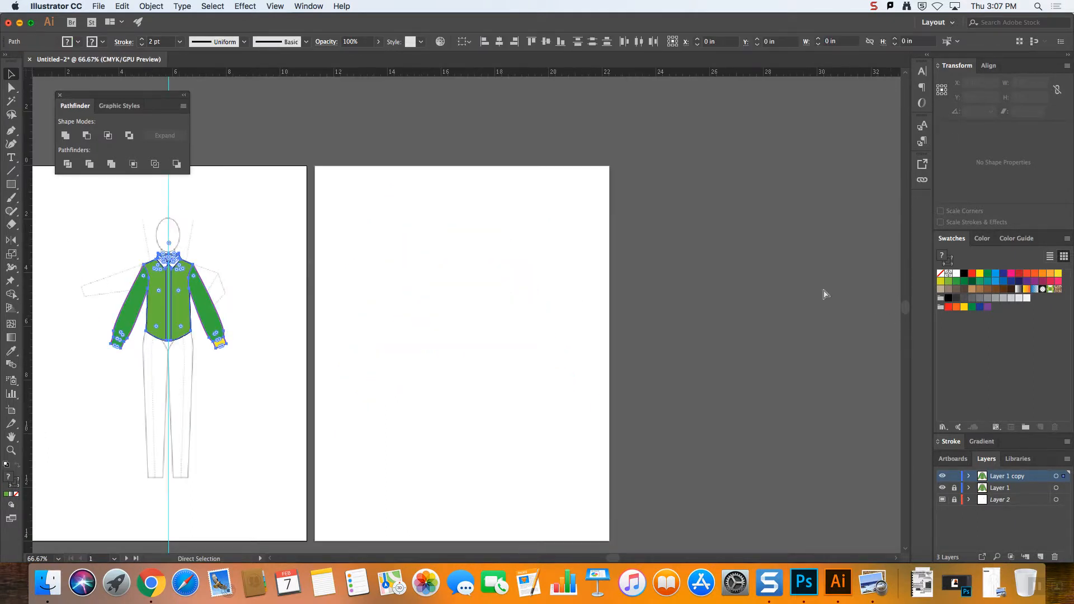
key(super+z)
key(super+z)
key(super+z)
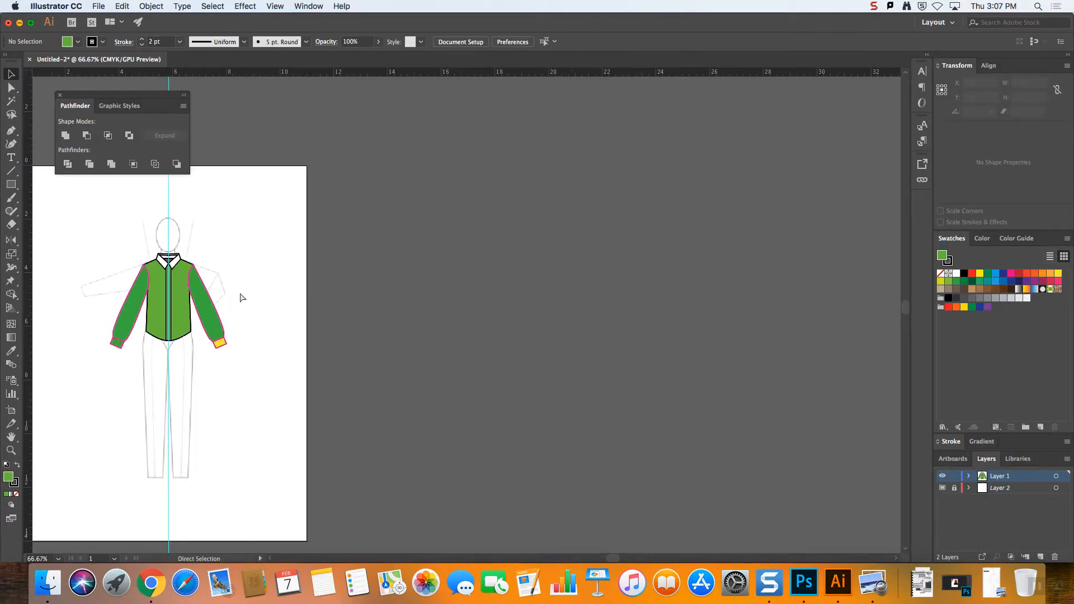
- Add a second 11 x 14 in artboard beside the first one
click(10, 412)
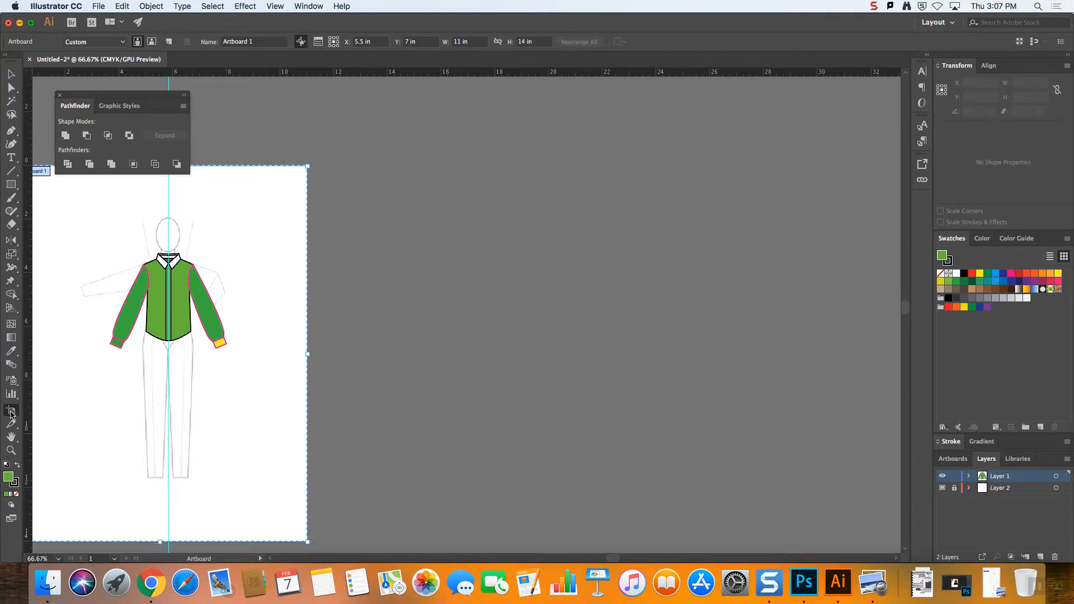
click(170, 46)
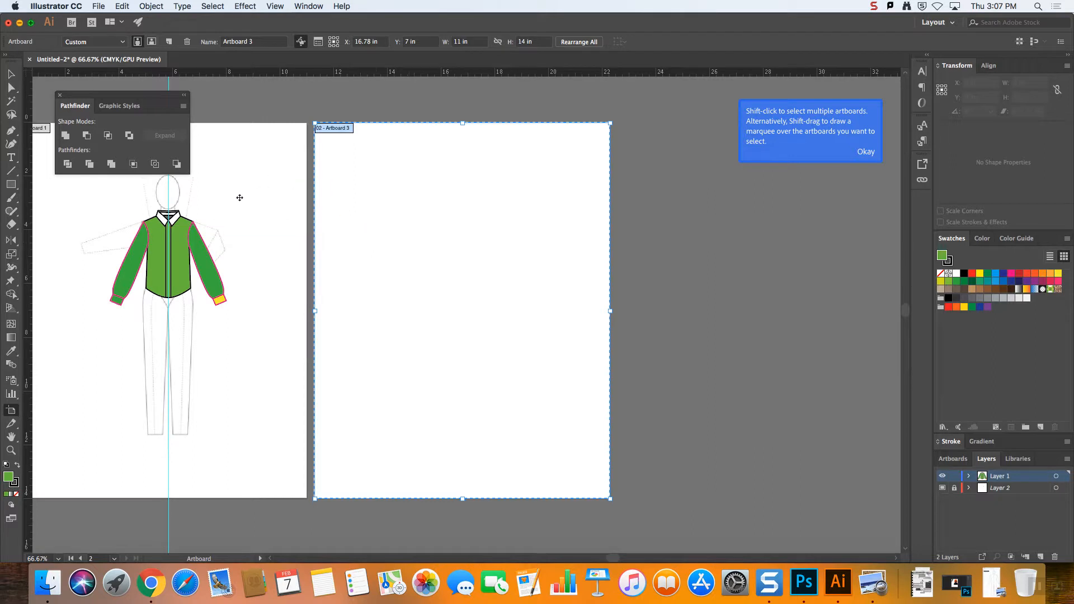
click(11, 76)
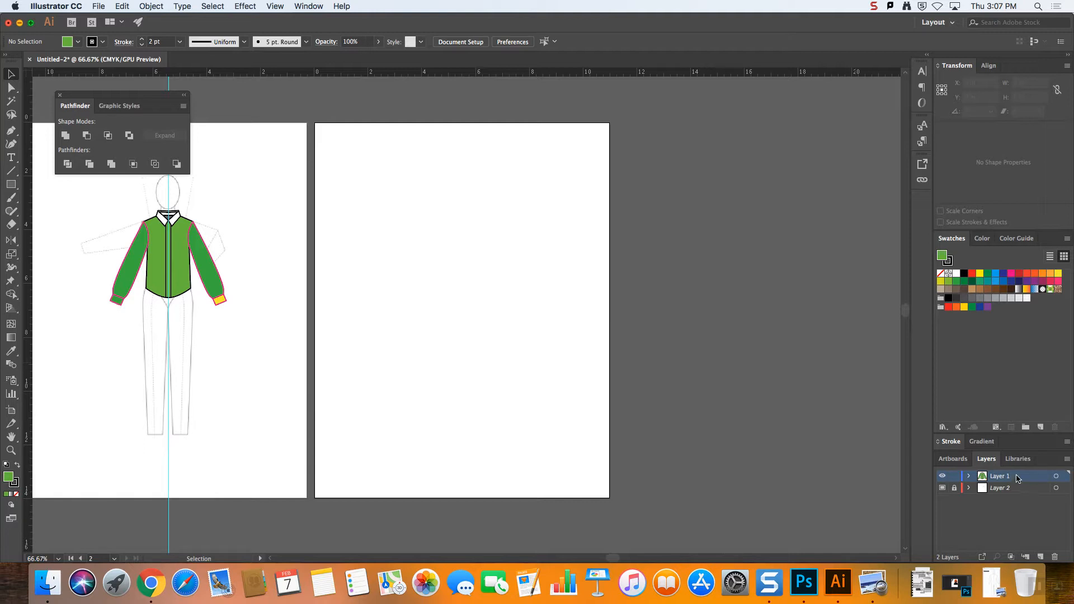
- Duplicate Layer 1, with the original locked, and move the copied shirt artwork onto the second artboard
click(1068, 465)
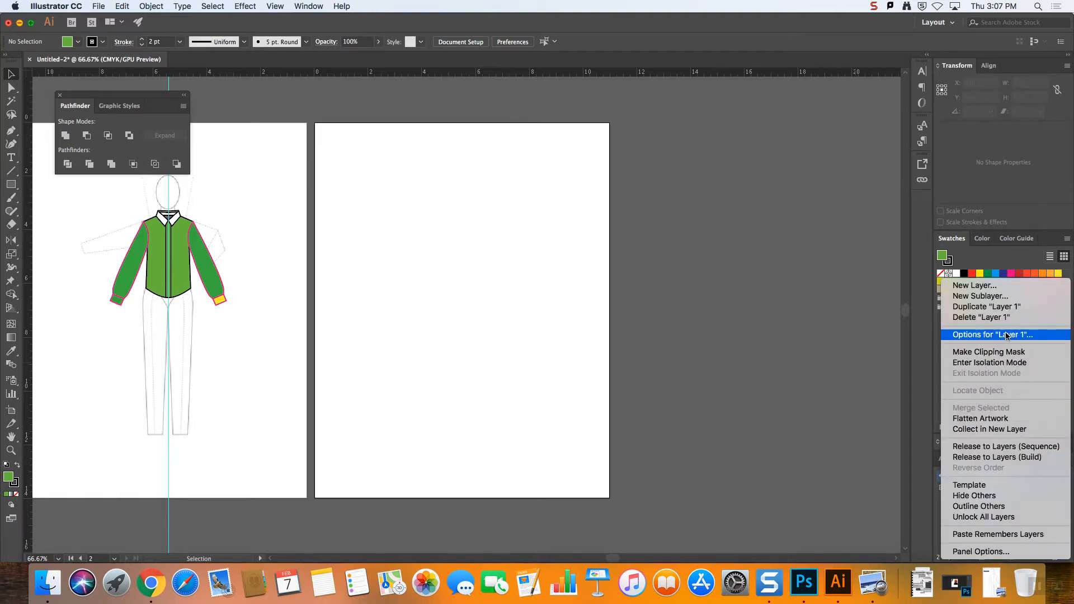
click(986, 307)
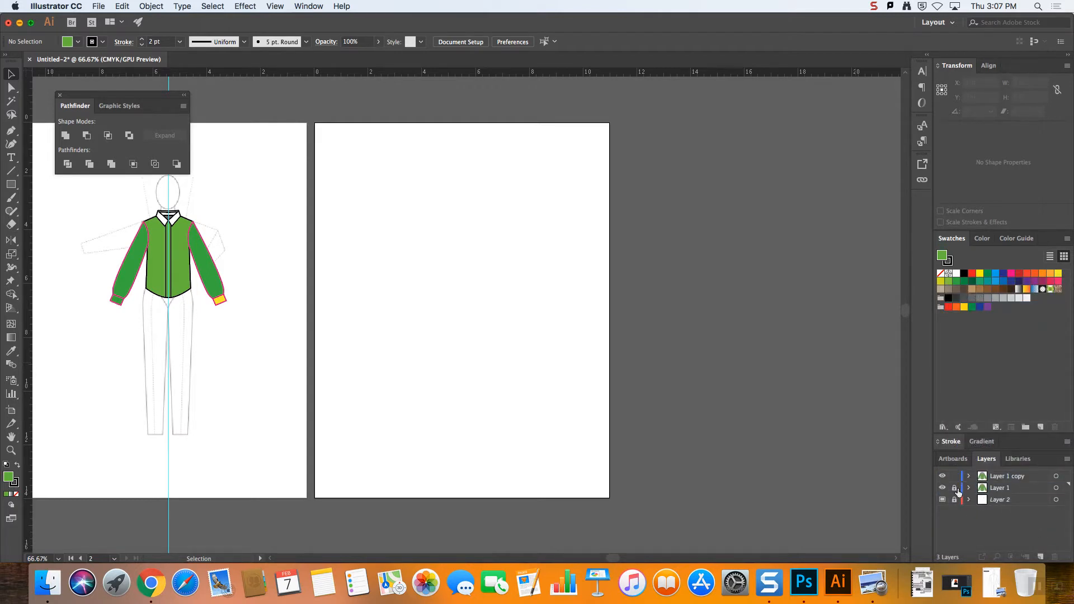
drag(109, 196, 271, 331)
drag(194, 260, 492, 256)
click(596, 242)
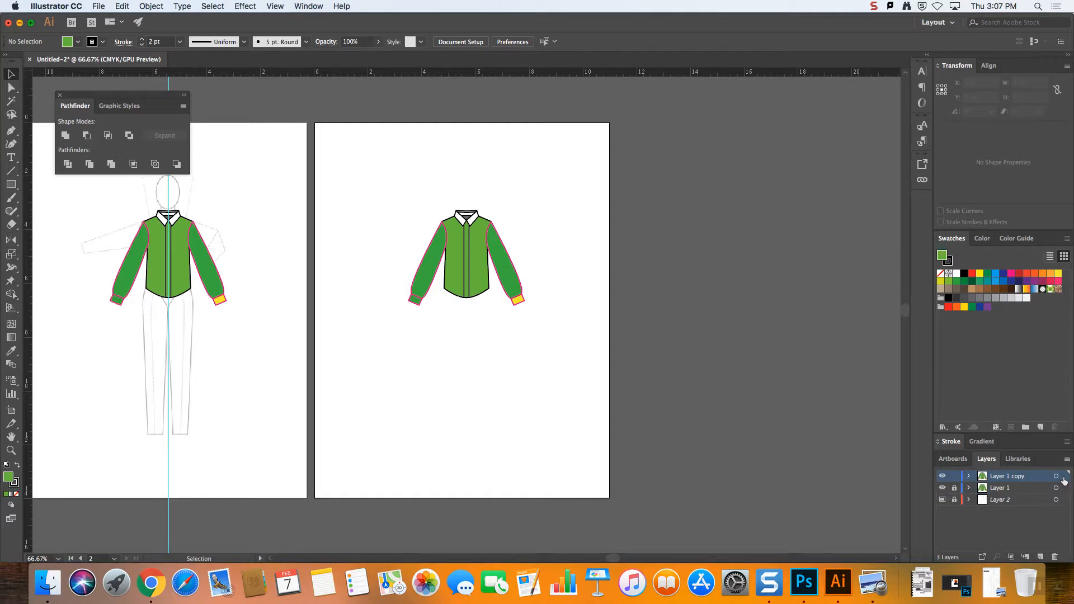
click(1064, 477)
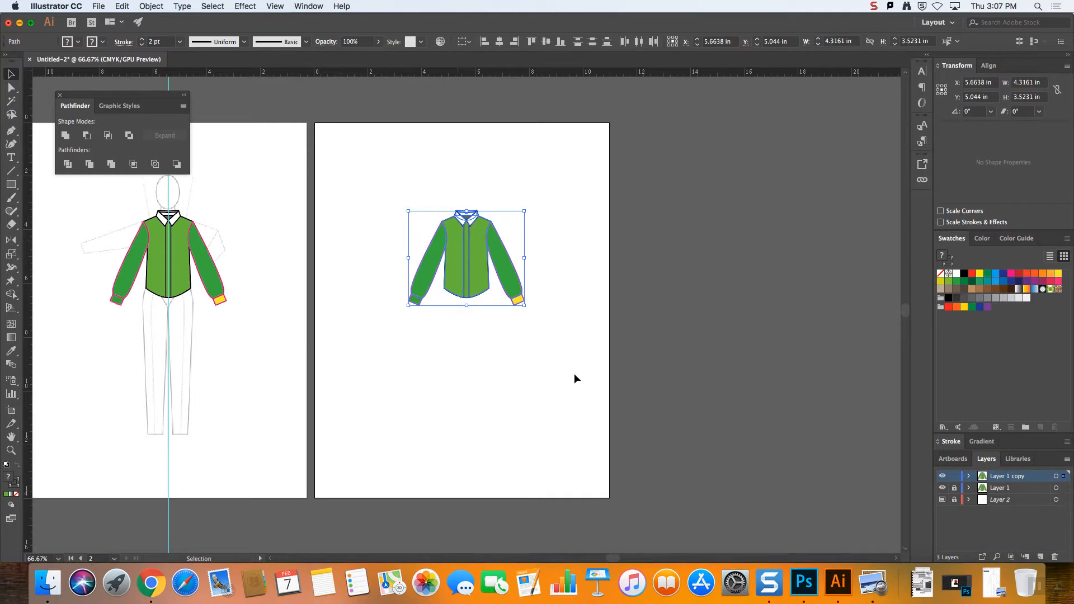
click(806, 412)
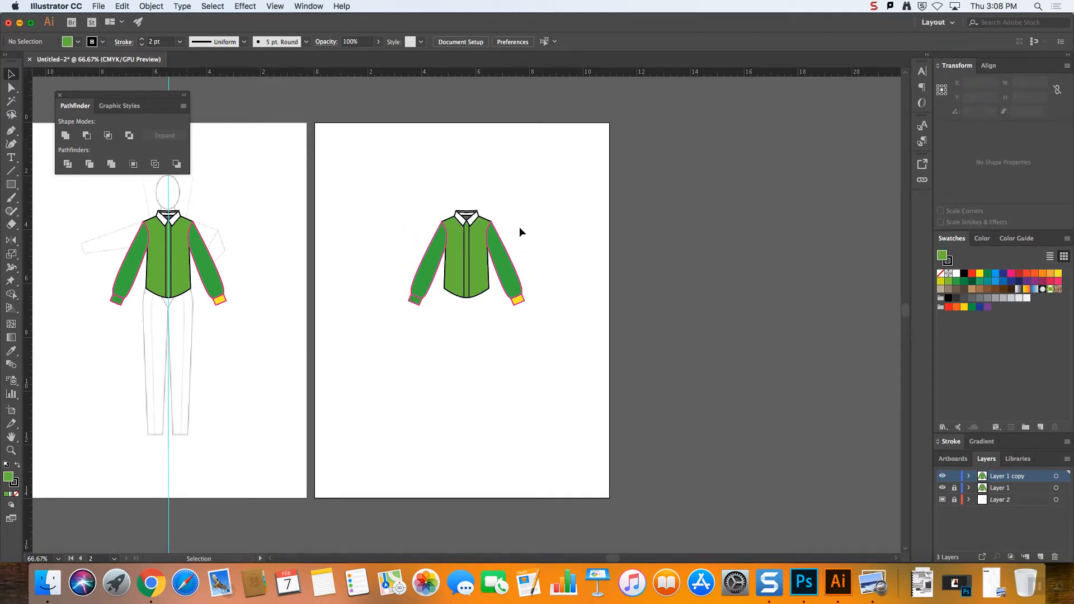
- Delete the pointed collar, both placket lines and the light green front body from the copied shirt
key(super+equal)
key(super+equal)
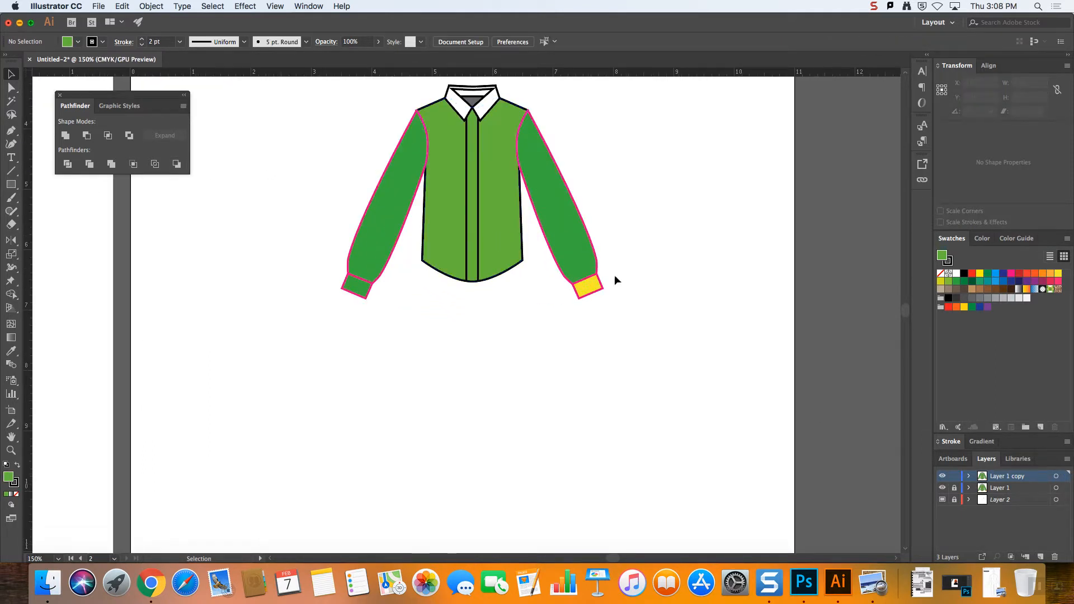
scroll(907, 313, up, 5)
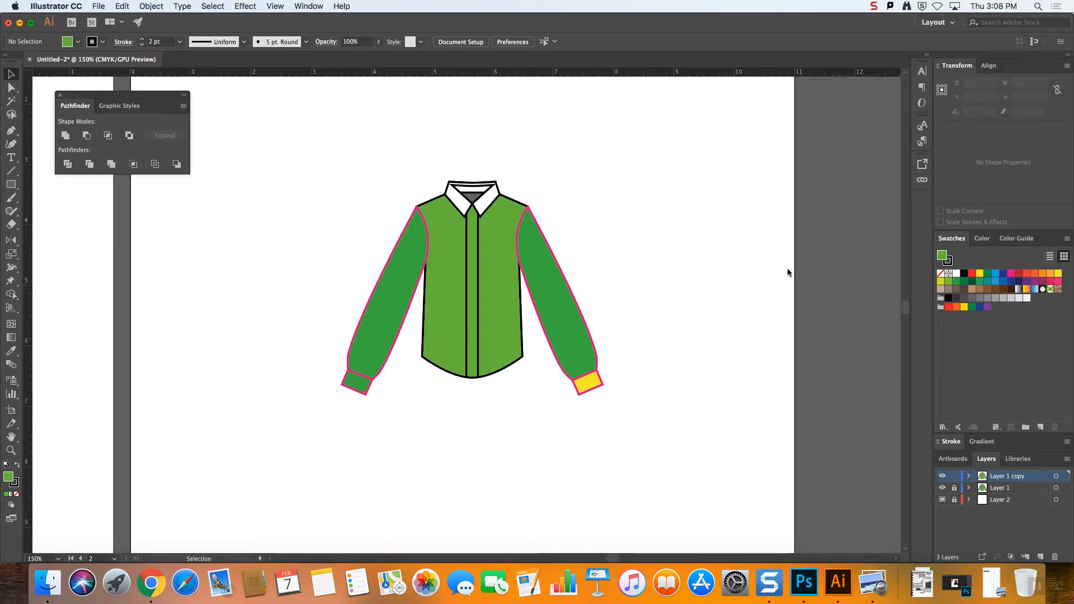
click(489, 204)
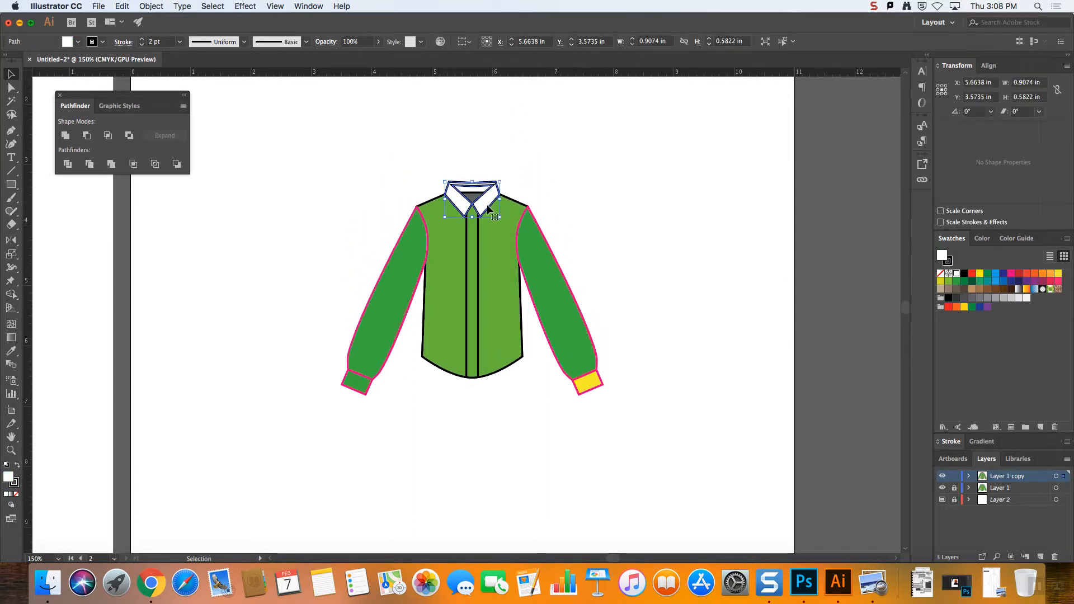
key(Delete)
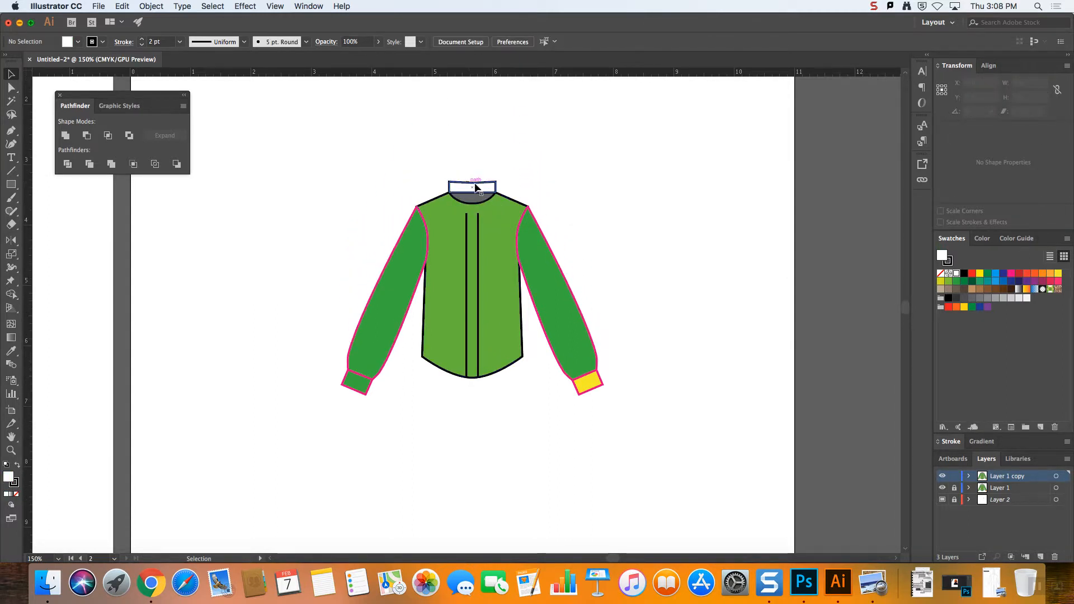
click(478, 229)
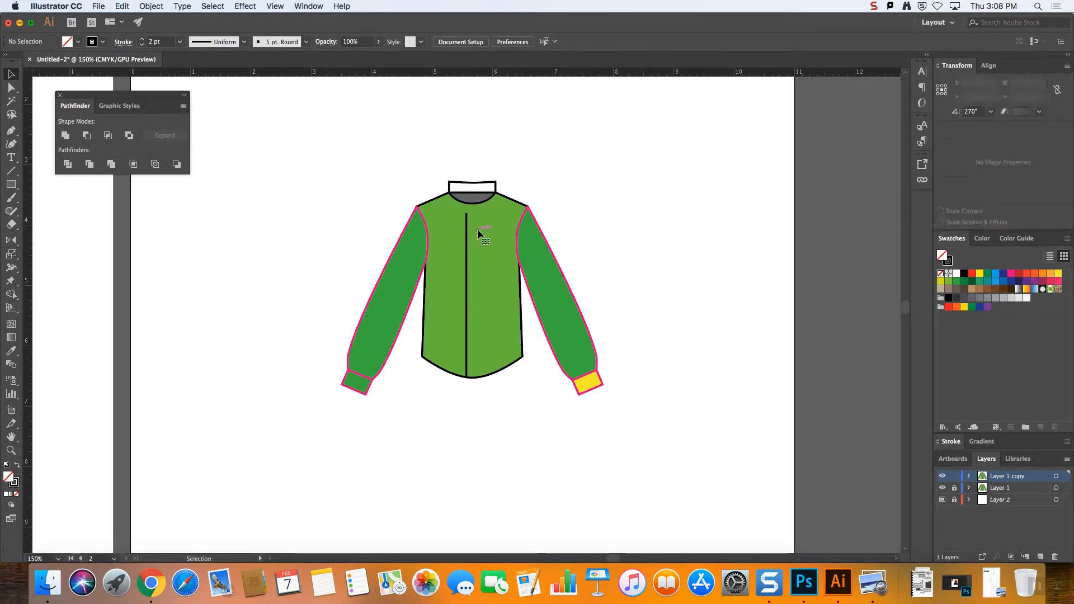
key(Delete)
click(466, 239)
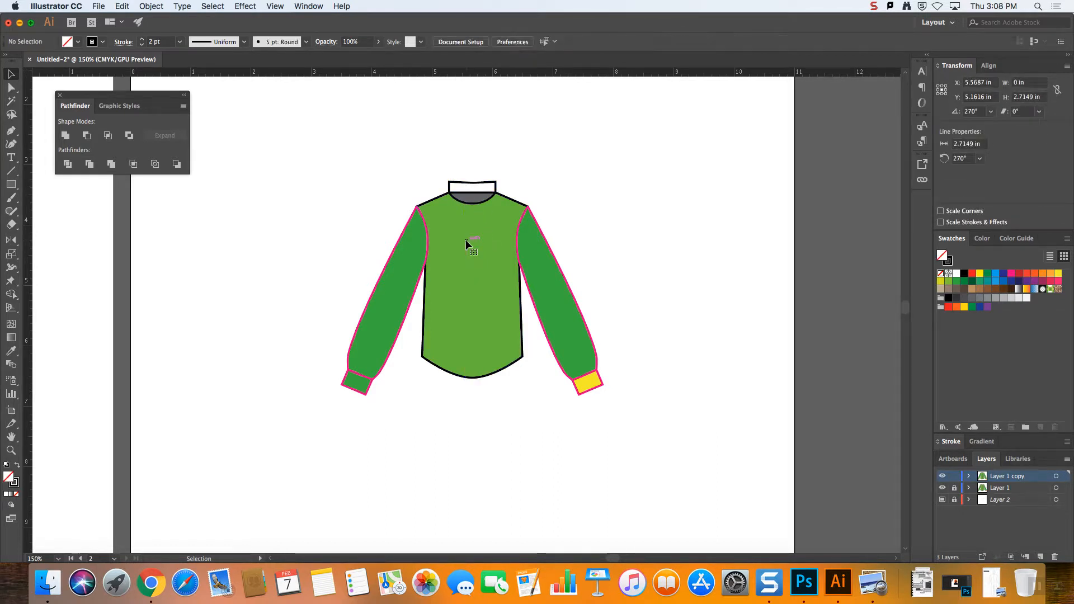
key(Delete)
click(485, 223)
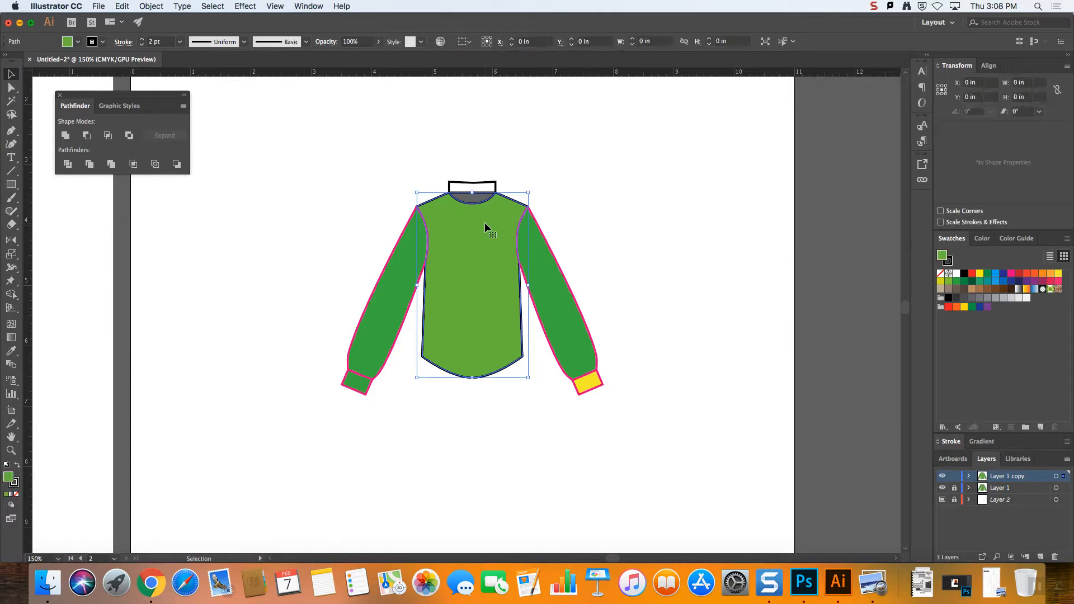
key(Delete)
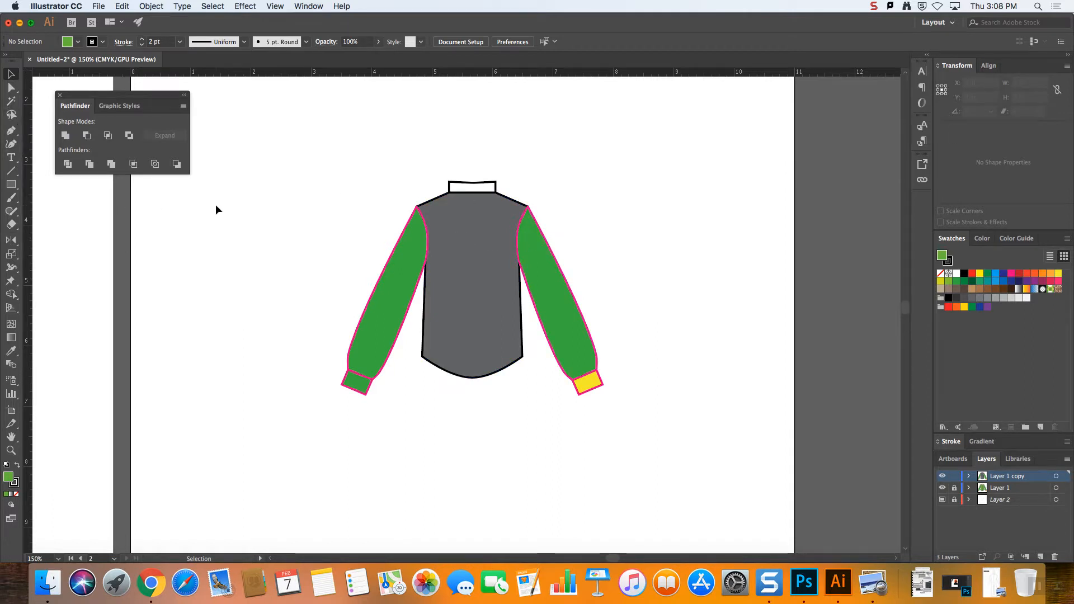
- Fill the grey back body of the copied shirt with dark green
click(468, 250)
click(583, 192)
click(471, 381)
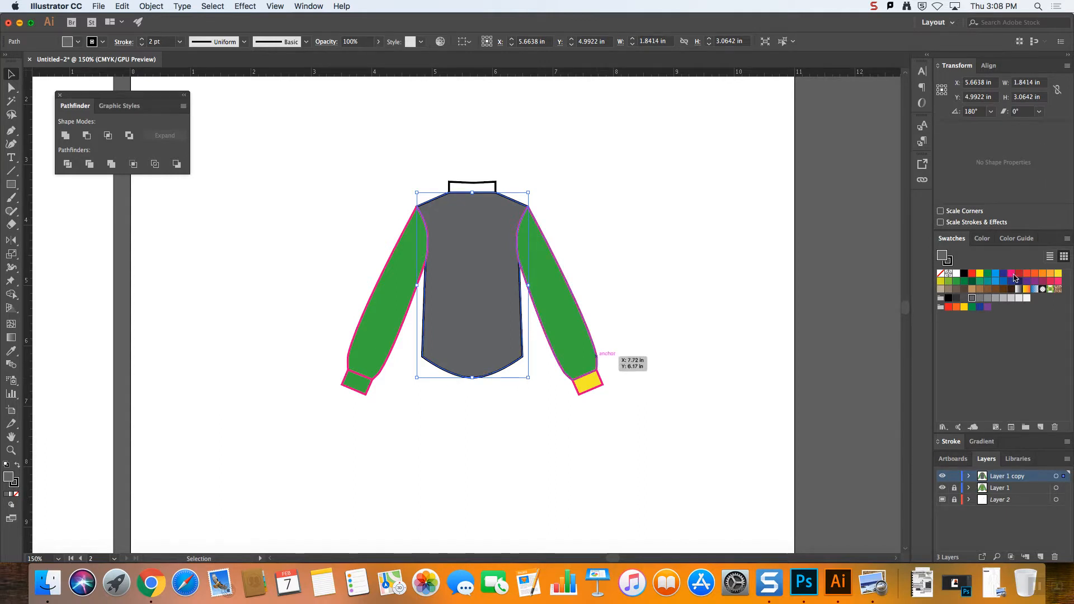
click(988, 274)
click(706, 290)
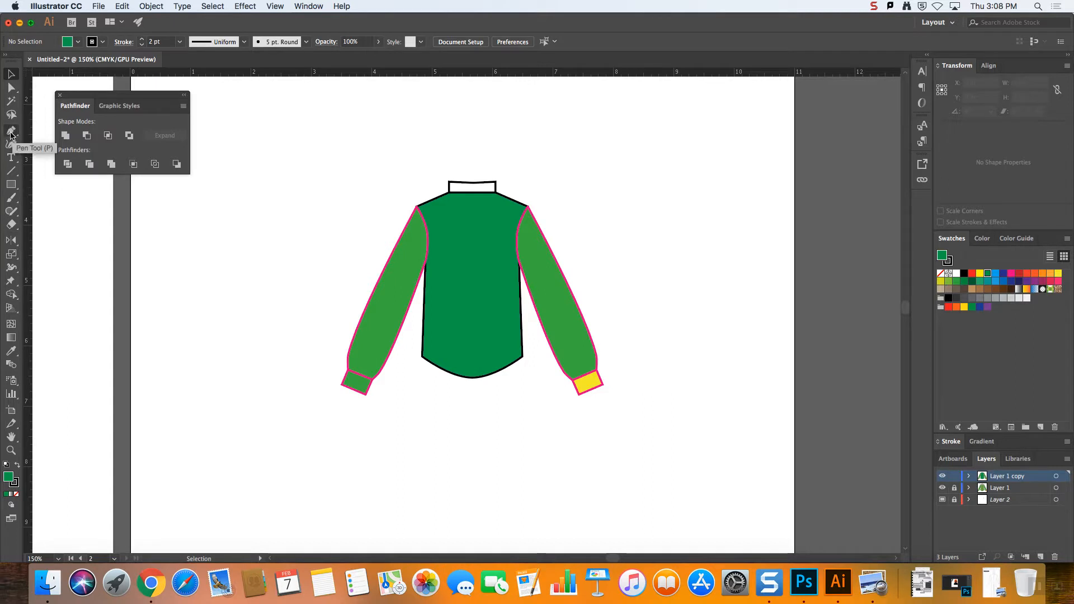
- Draw a trial horizontal yoke line about 1.48 in long across the back between the armholes and delete it
click(11, 171)
drag(471, 186, 594, 186)
drag(428, 237, 517, 237)
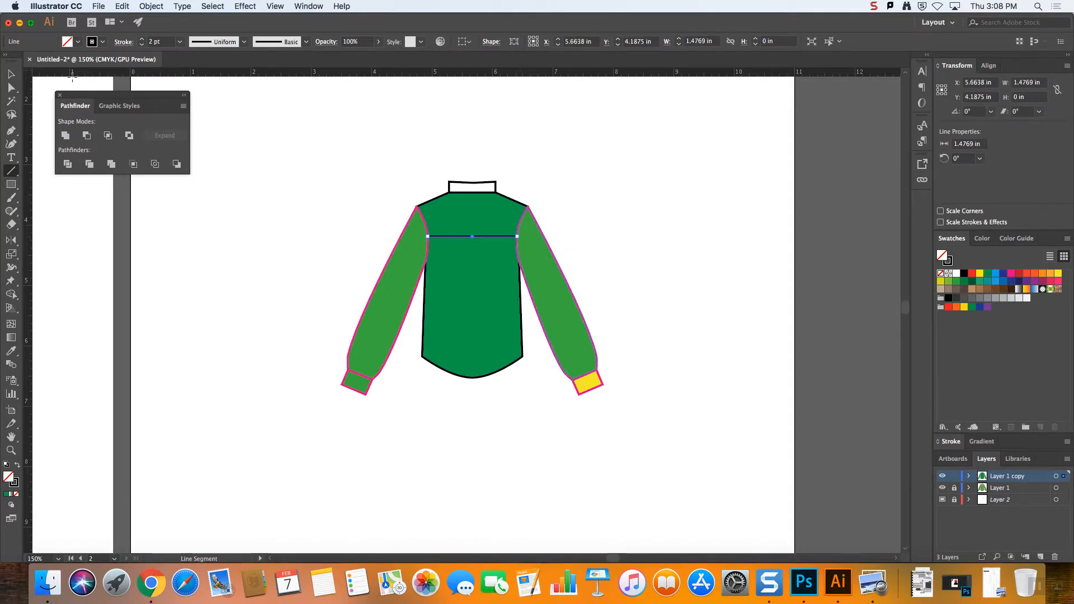
key(v)
drag(262, 161, 678, 199)
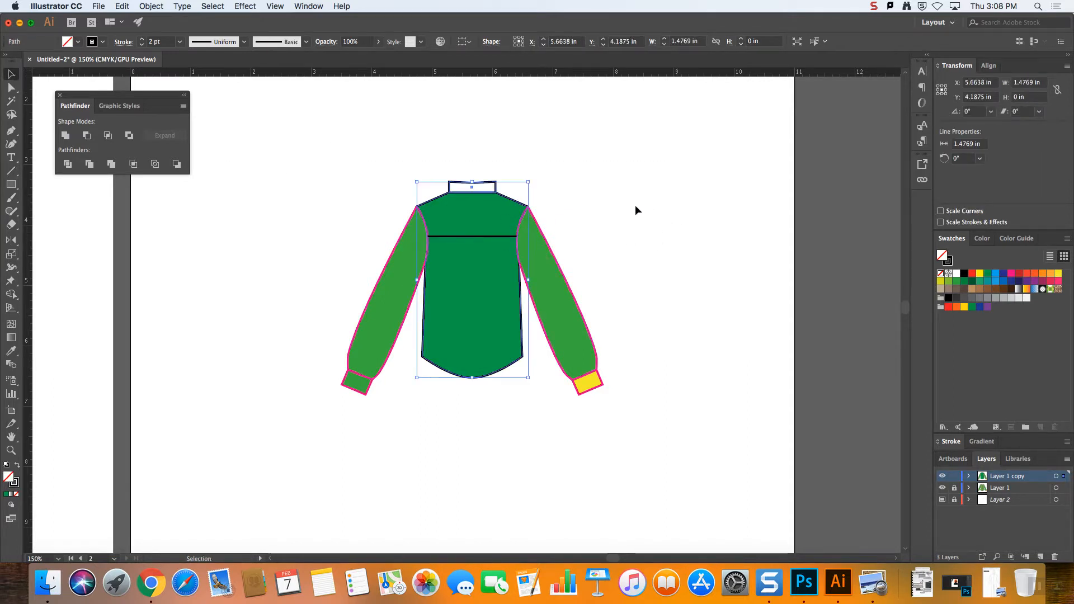
click(655, 218)
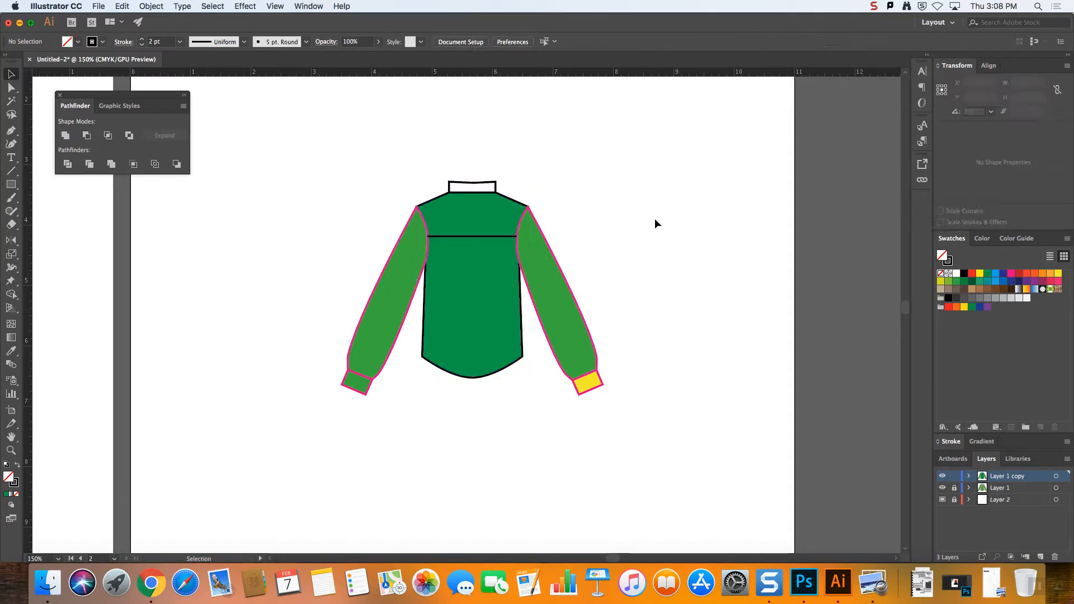
click(478, 237)
key(Delete)
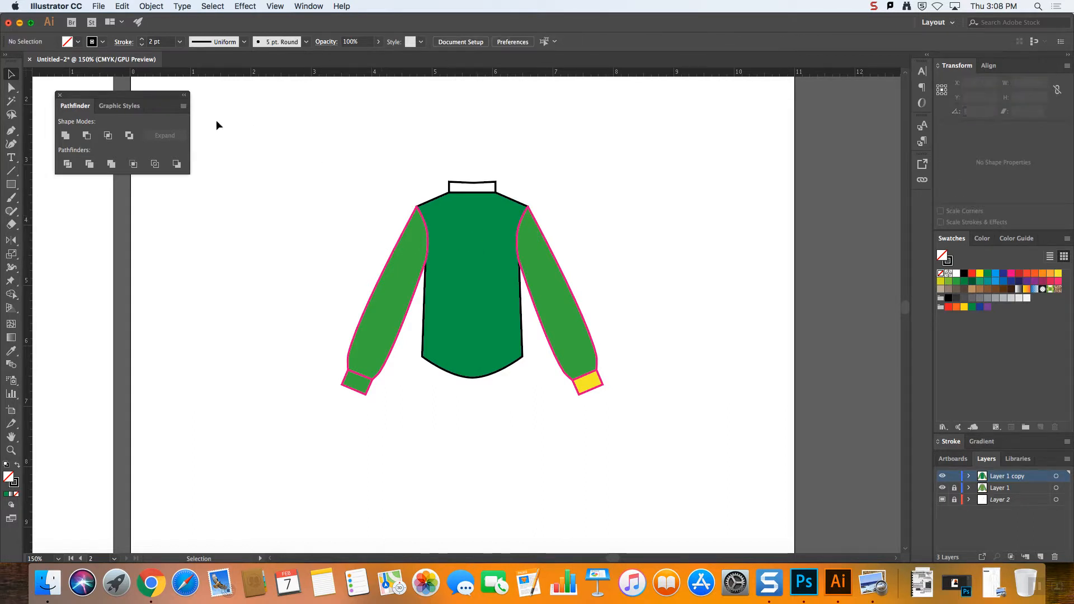
- Draw a horizontal line about 3.33 in long across the upper back and sleeves and divide the back body with it
click(12, 171)
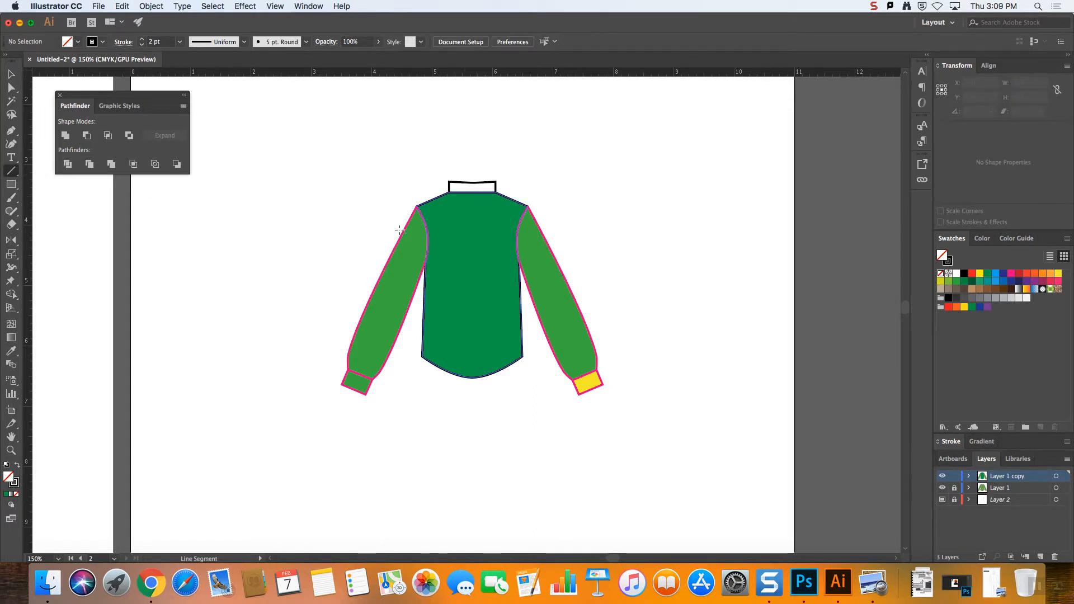
drag(382, 240, 582, 238)
click(13, 74)
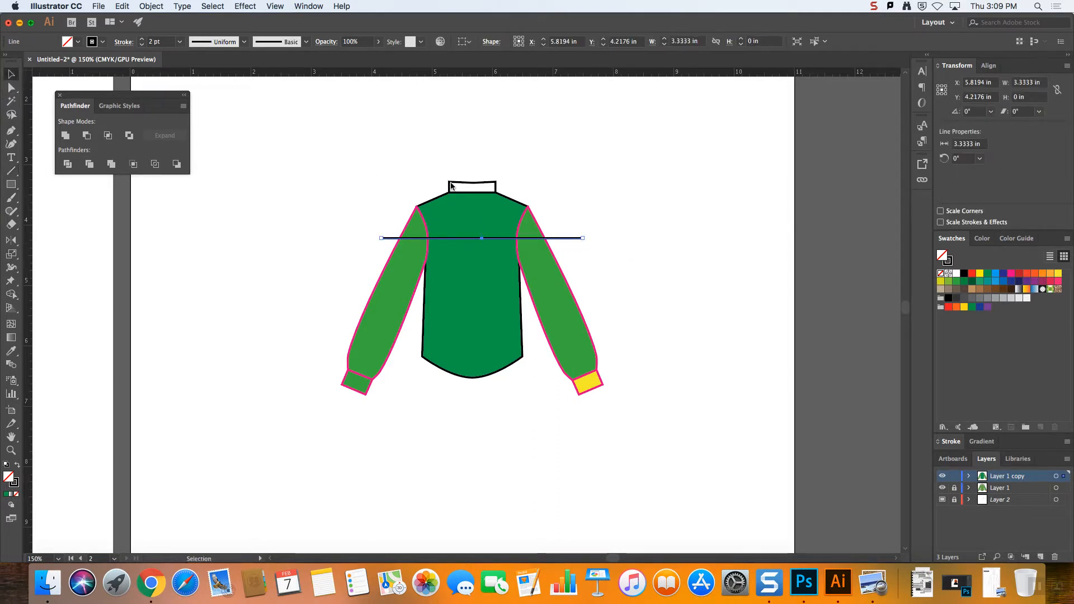
shift+click(498, 218)
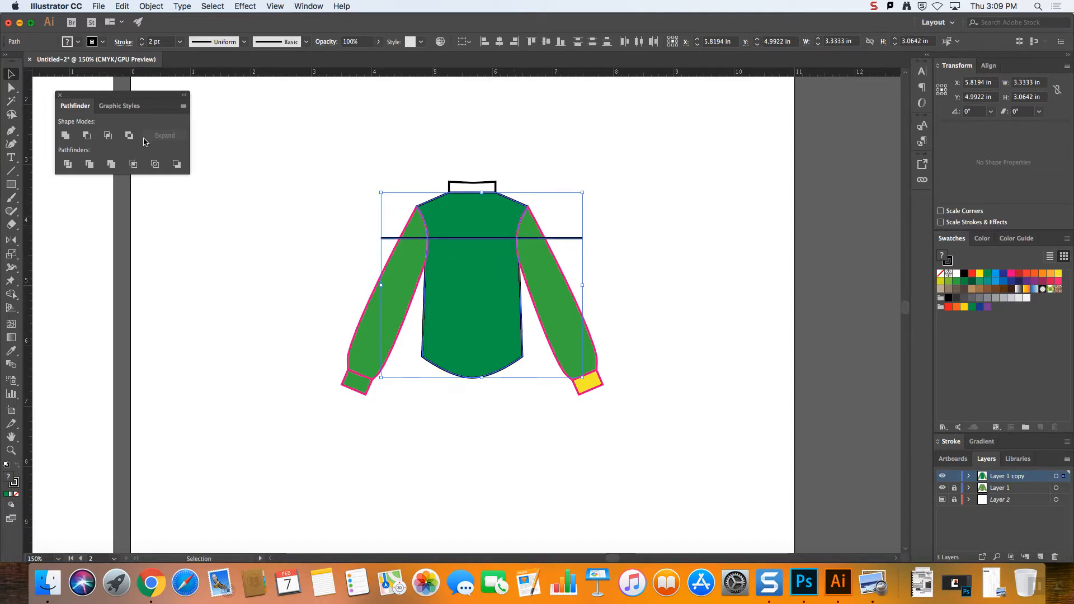
click(68, 166)
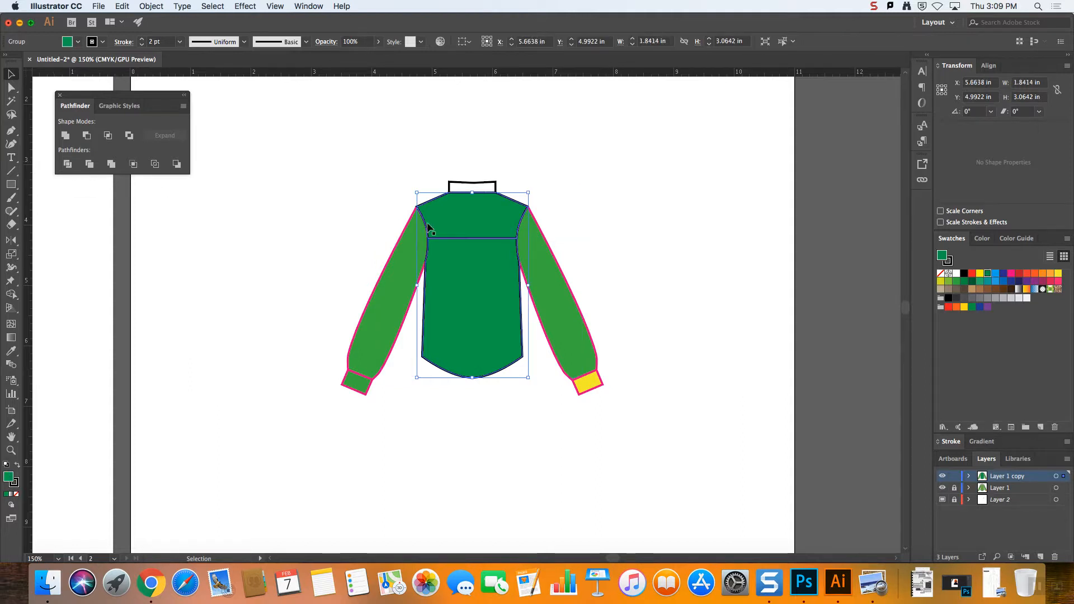
click(581, 176)
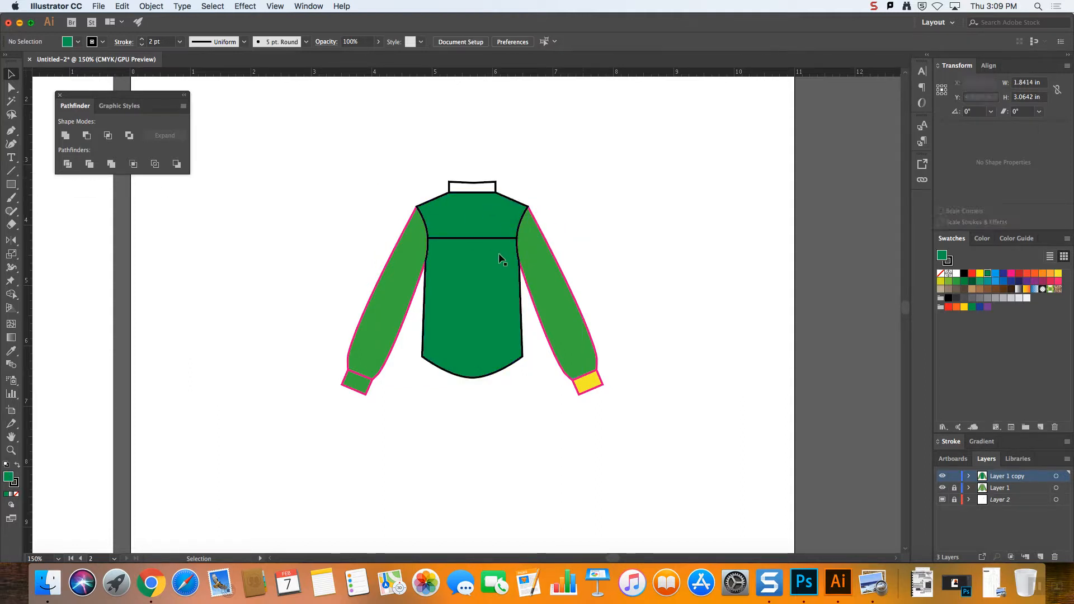
- Ungroup the divided back body and select the yoke piece together with the sleeve that has the yellow cuff
click(485, 221)
right_click(485, 221)
click(541, 316)
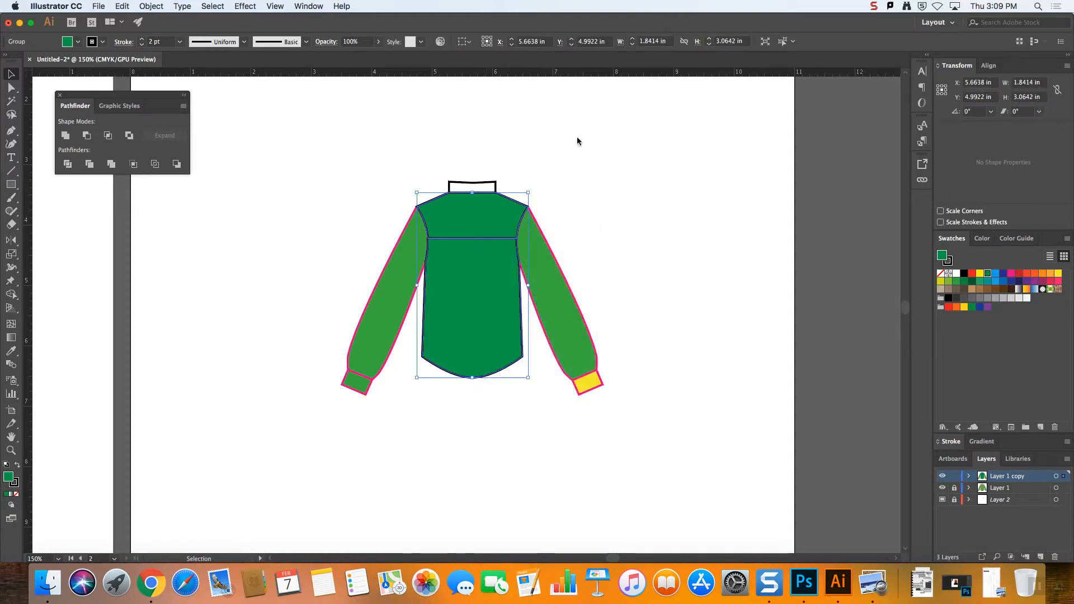
click(578, 139)
click(503, 286)
drag(546, 166, 510, 212)
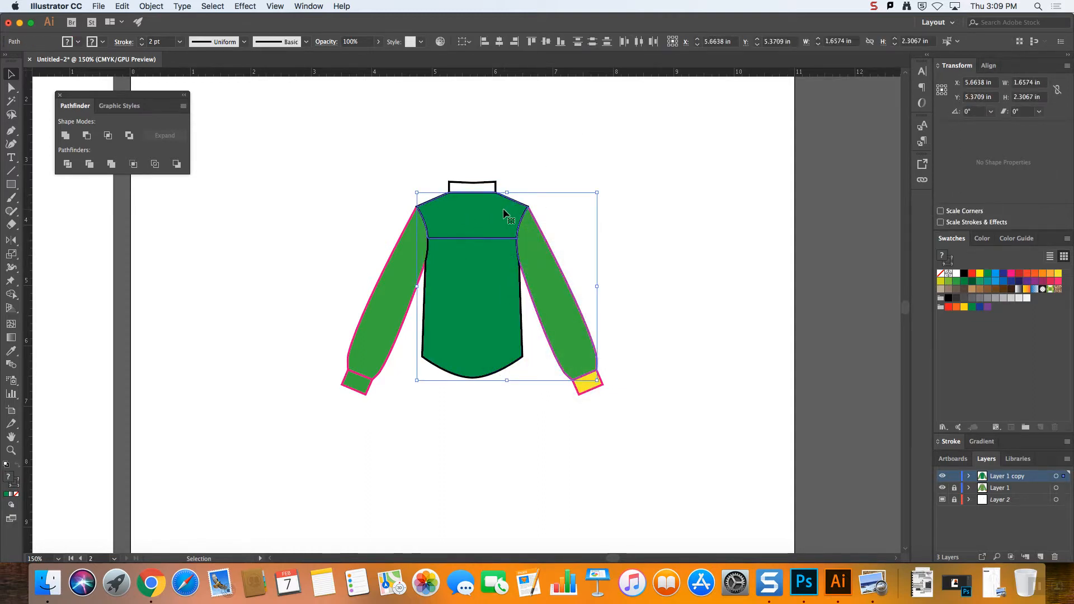
- Fill the back yoke with yellow and the sleeve with the yellow cuff with CMYK Green
click(980, 273)
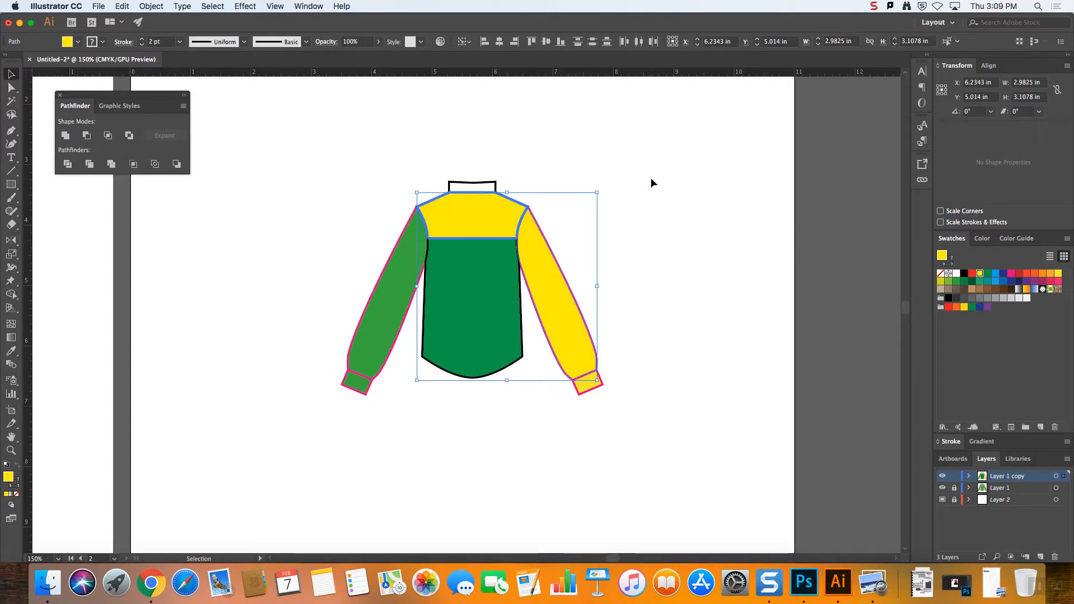
drag(651, 178, 565, 287)
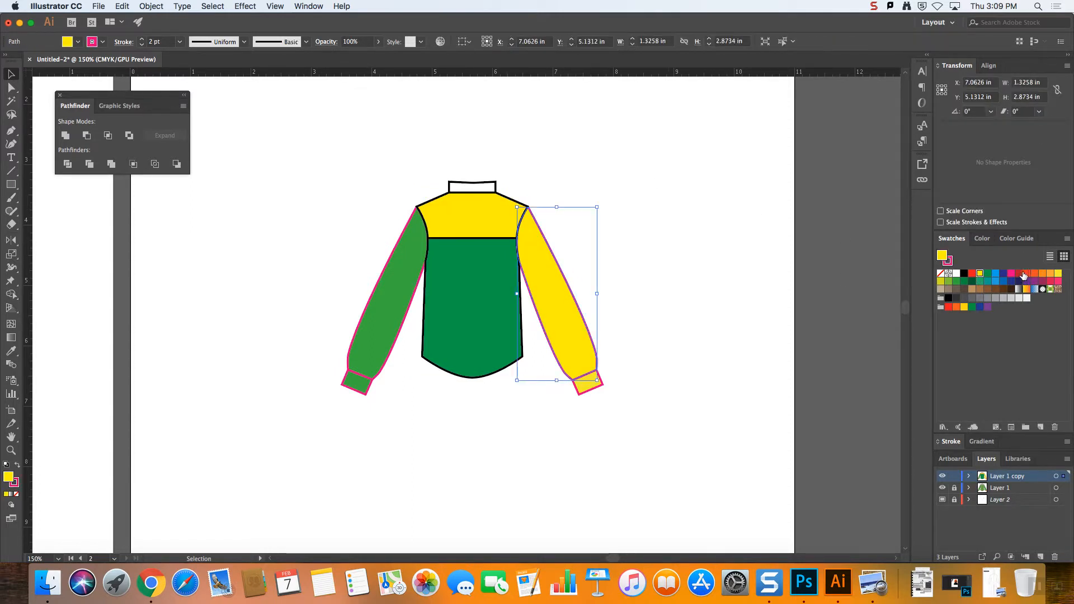
click(987, 275)
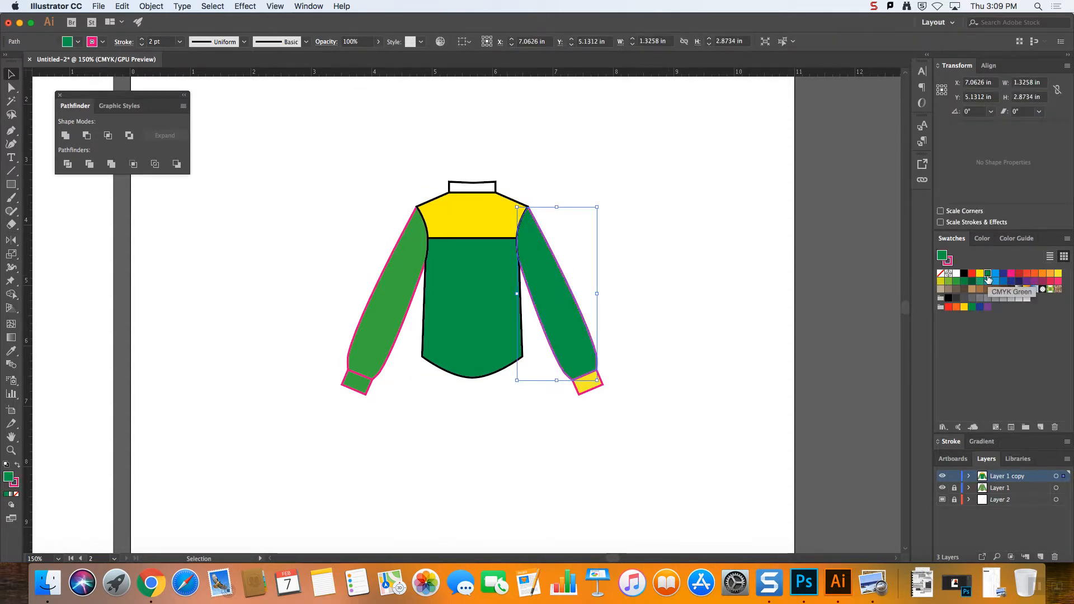
key(super+minus)
key(super+minus)
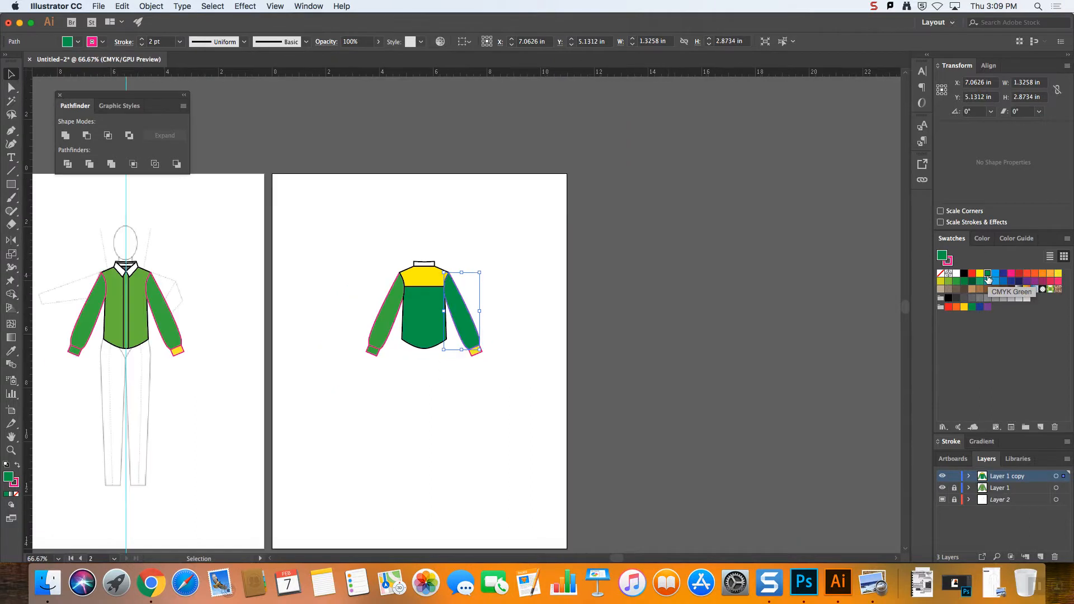
click(237, 342)
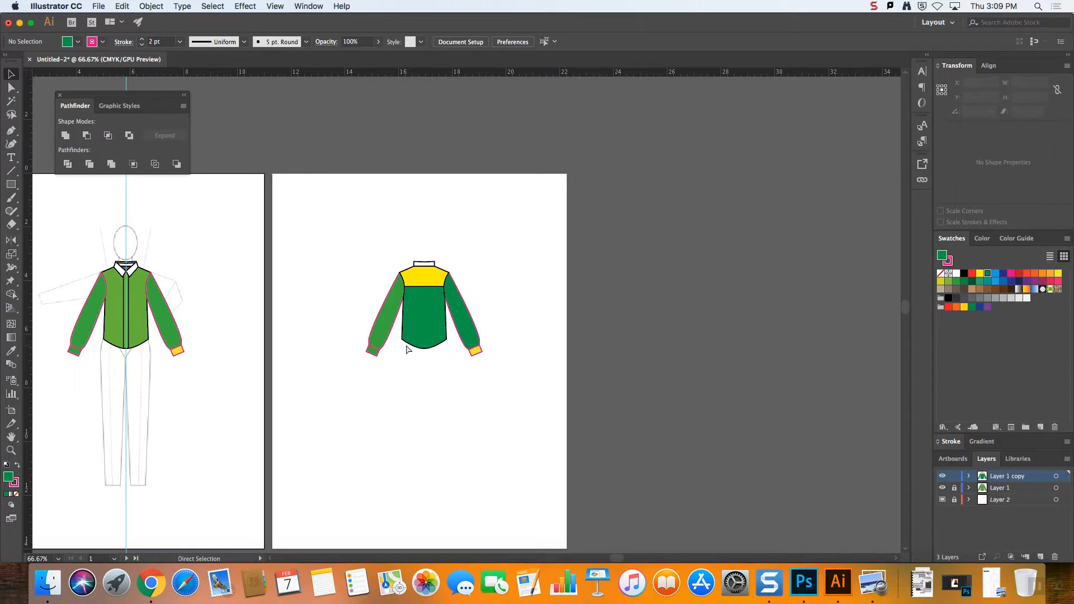
- Try to duplicate the back body's curved hem edge by copying and pasting it, and delete the pasted curve
key(super+equal)
key(super+equal)
key(super+equal)
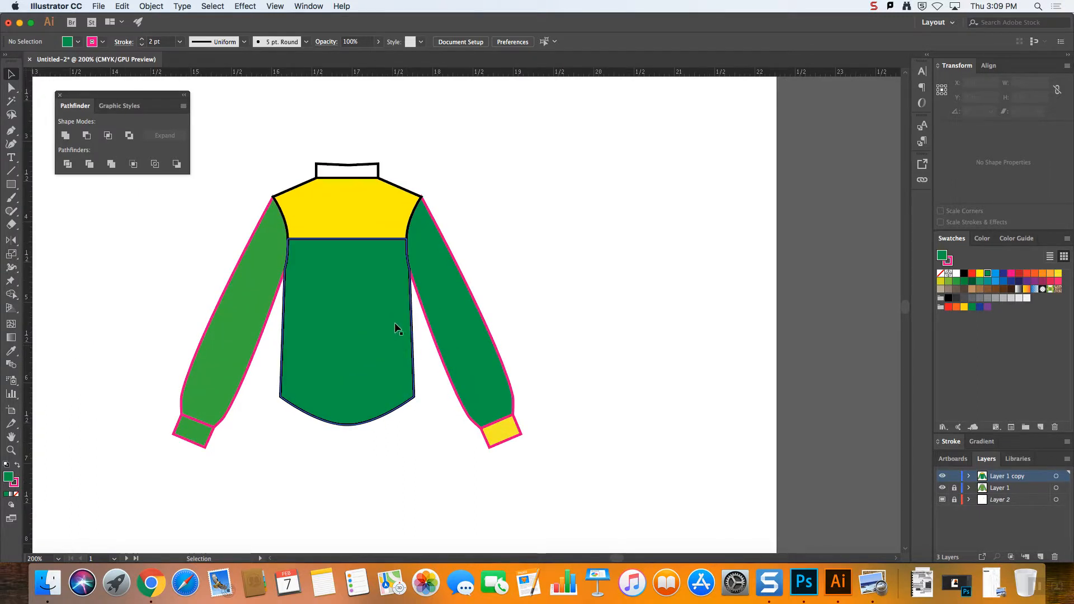
click(347, 425)
click(10, 88)
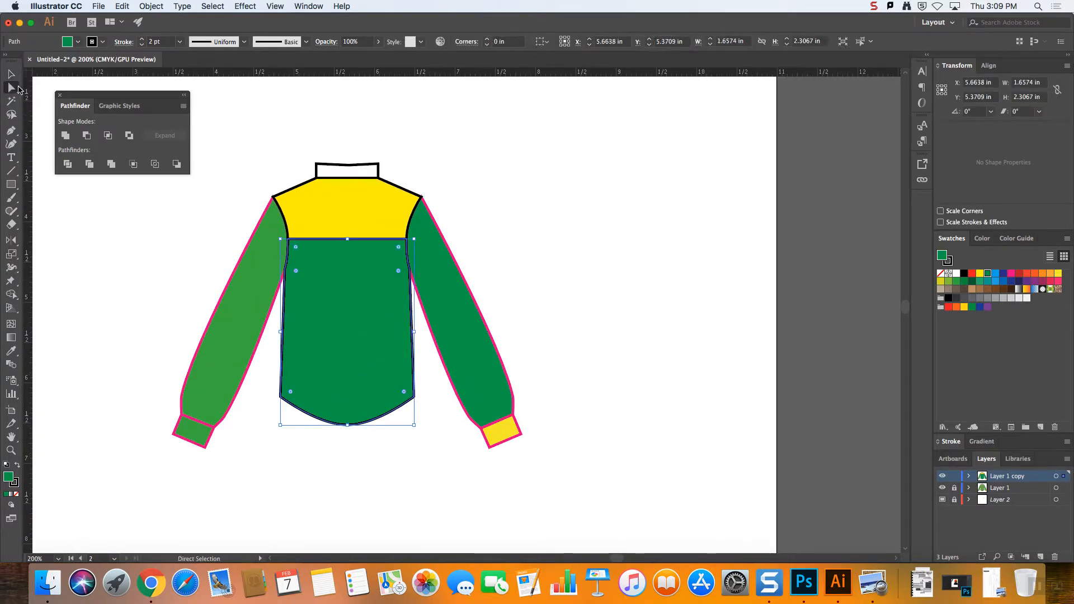
drag(393, 442, 373, 436)
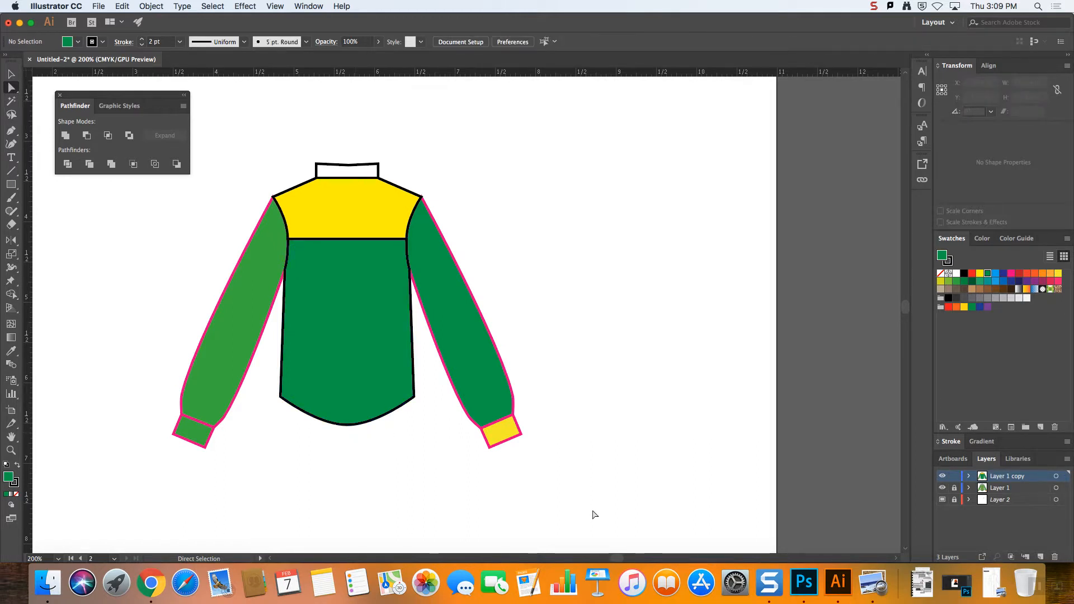
scroll(551, 469, down, 1)
scroll(552, 469, down, 3)
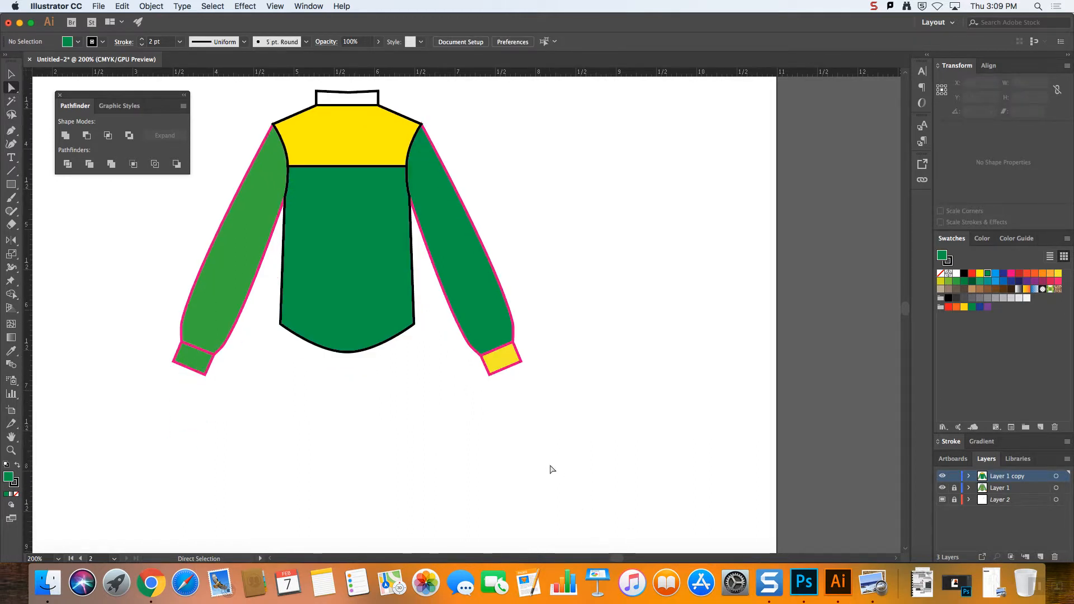
drag(615, 558, 604, 558)
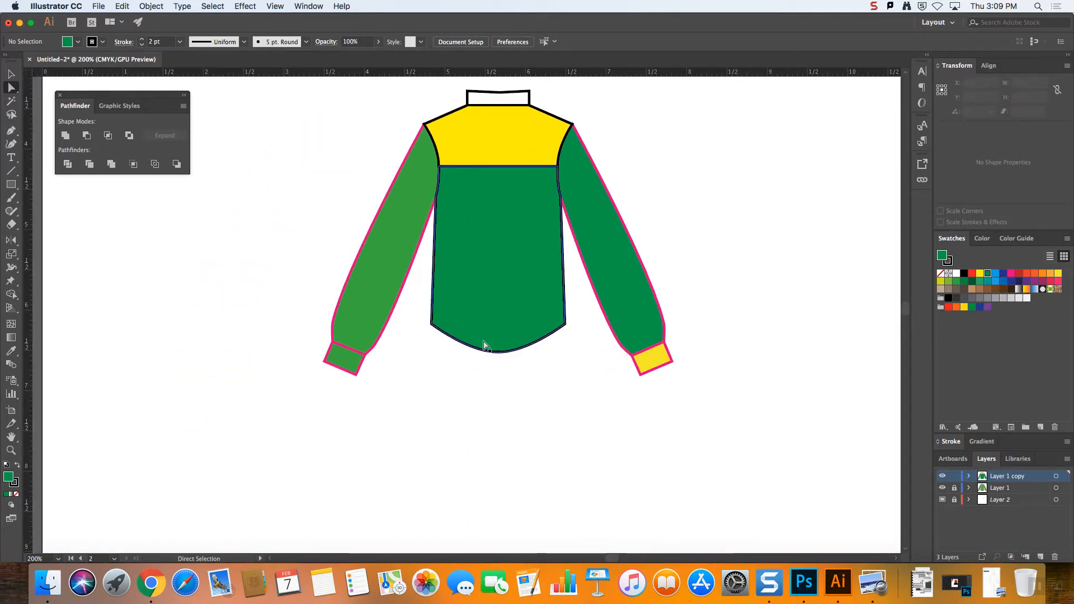
click(498, 353)
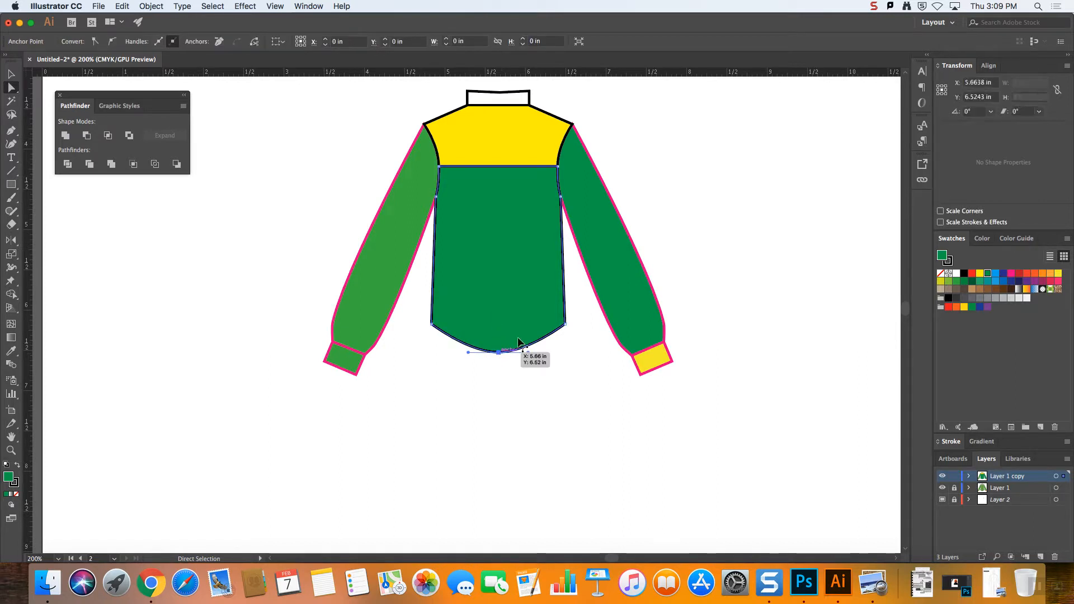
click(547, 365)
click(538, 345)
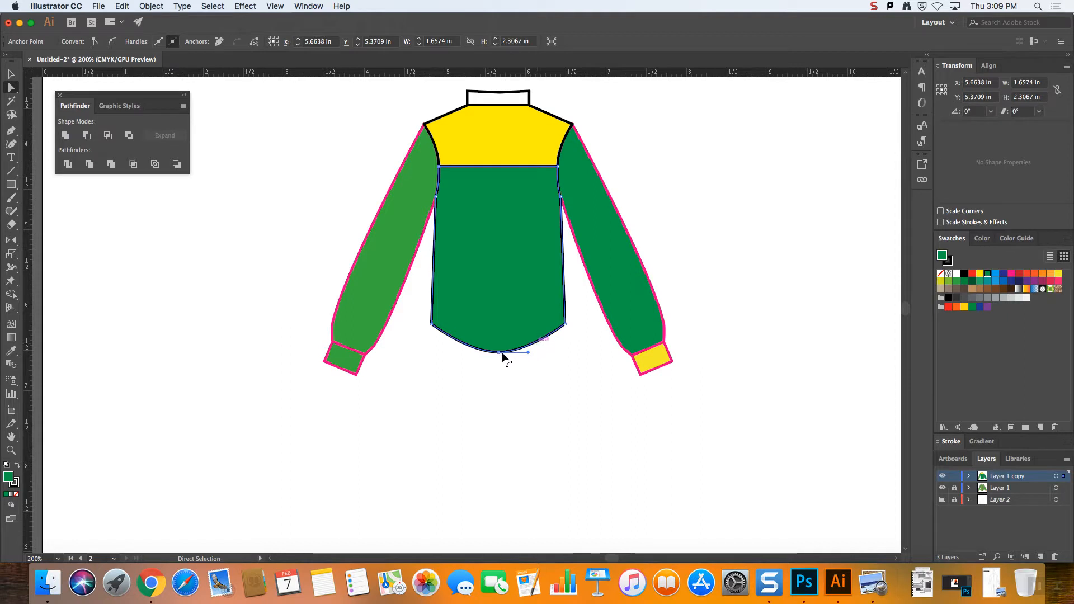
key(ctrl+c)
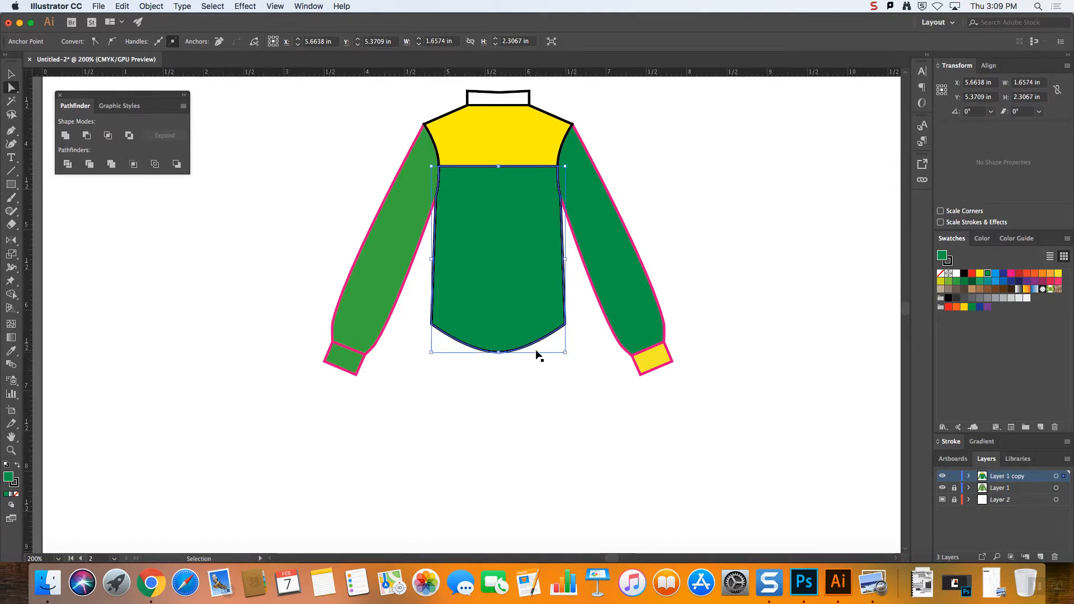
key(ctrl+v)
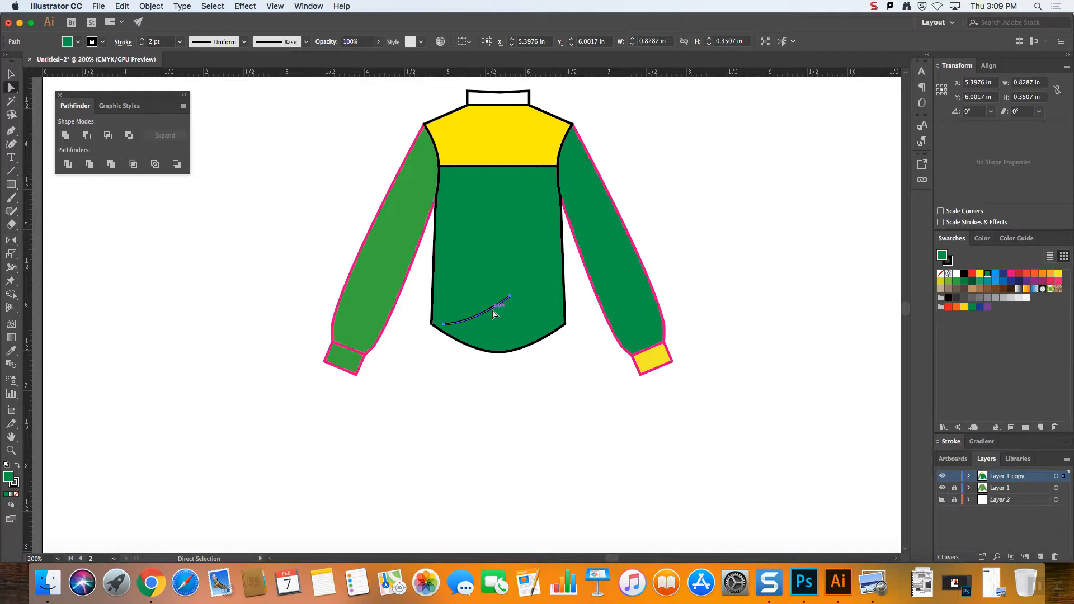
key(Delete)
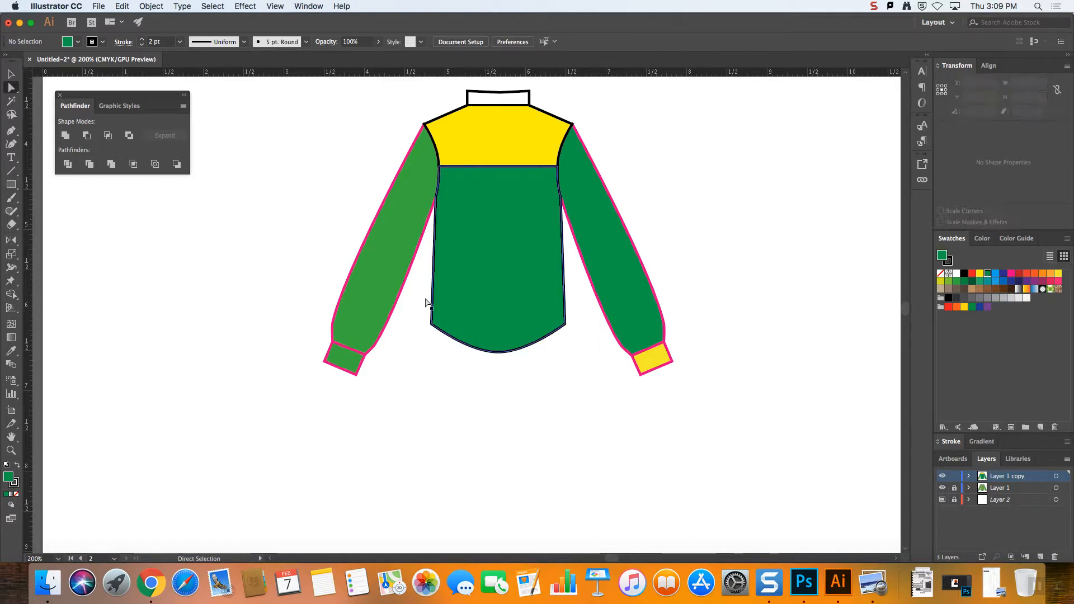
- Copy the back body's curved hem edge, paste it in front and move the copy up about 0.11 in
click(498, 353)
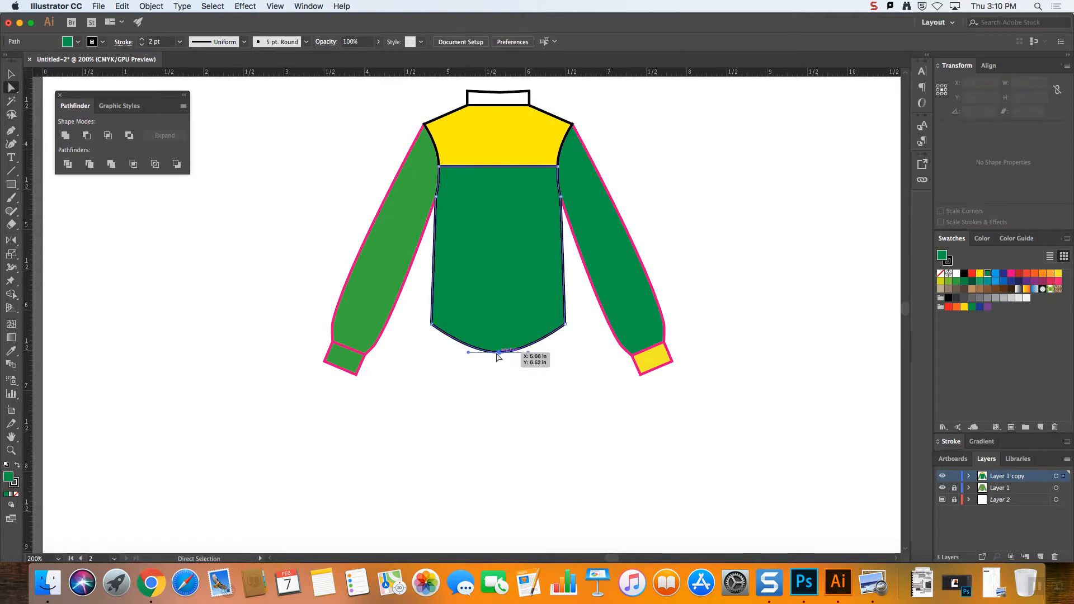
key(super+c)
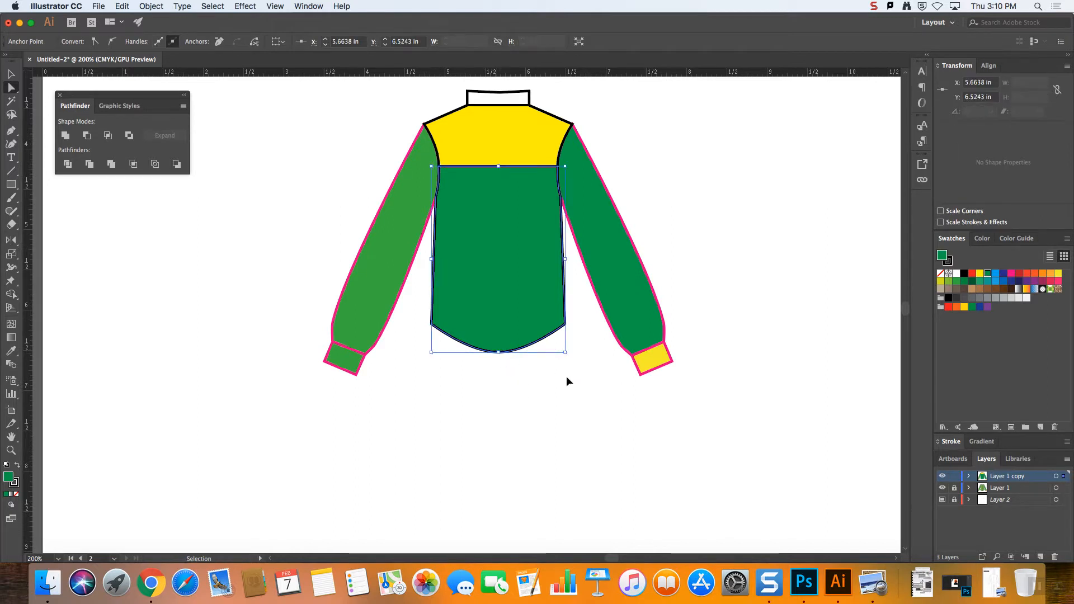
key(super+f)
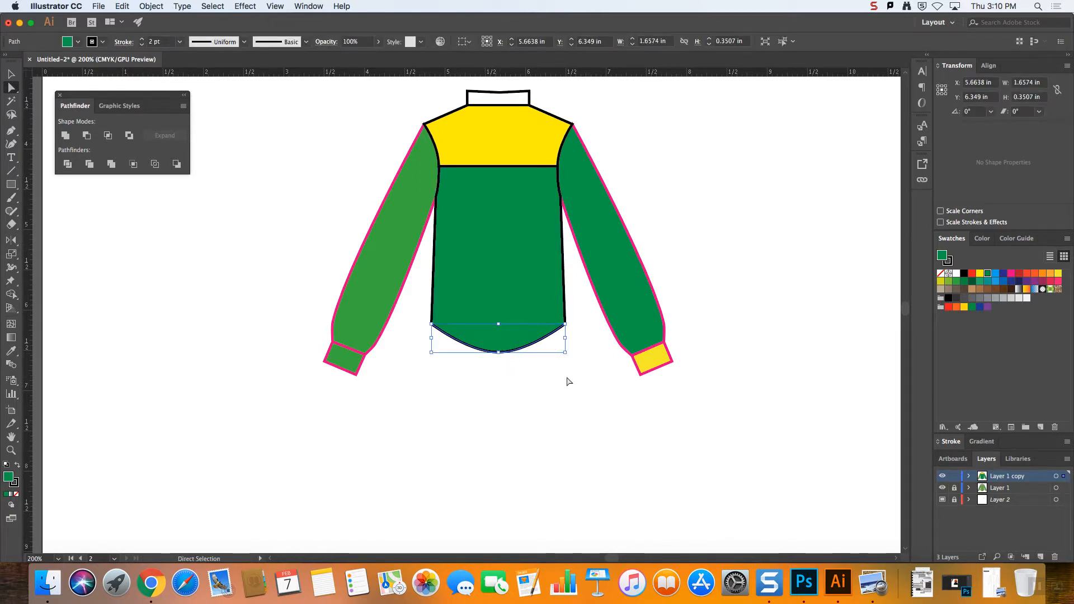
key(Up)
key(Up)
key(Up)
key(Up)
key(Up)
key(Up)
key(Up)
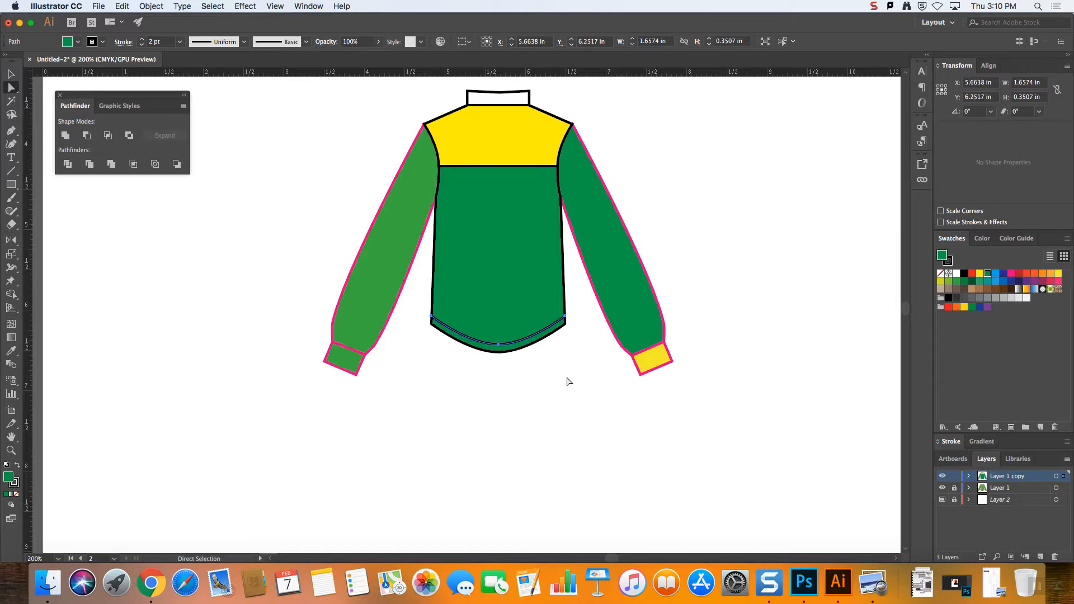
click(743, 354)
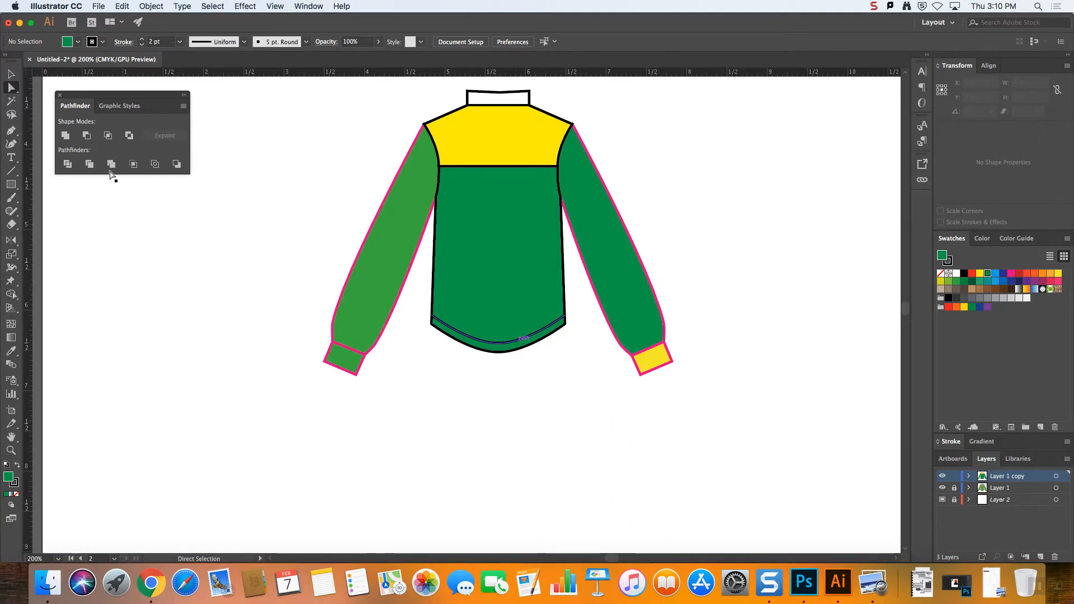
- Make the copied hem curve a dashed line with a 2 pt dash and a 2 pt gap
click(10, 74)
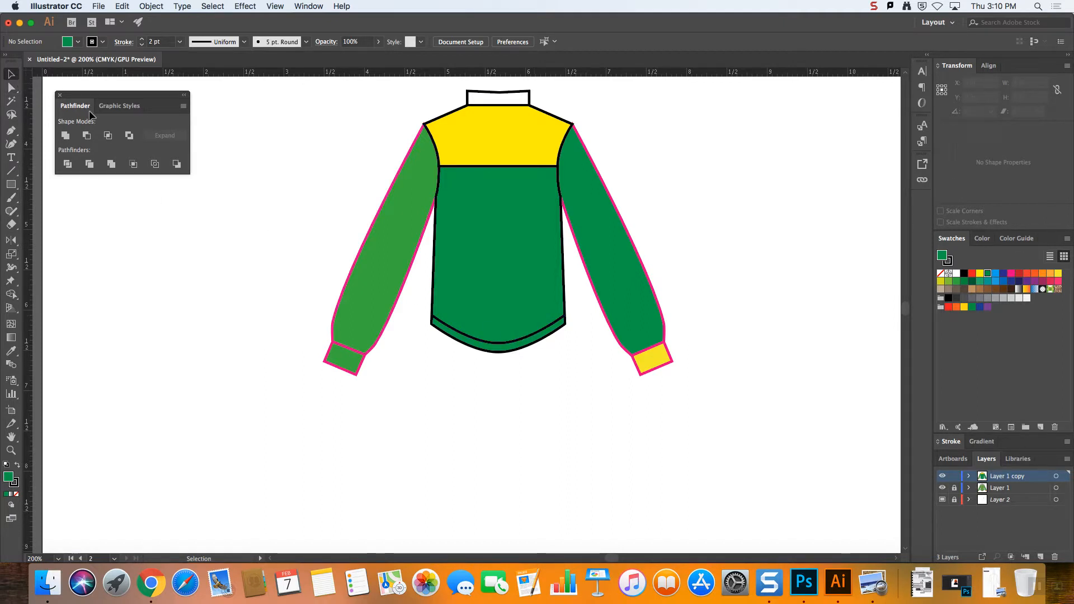
click(495, 351)
click(951, 442)
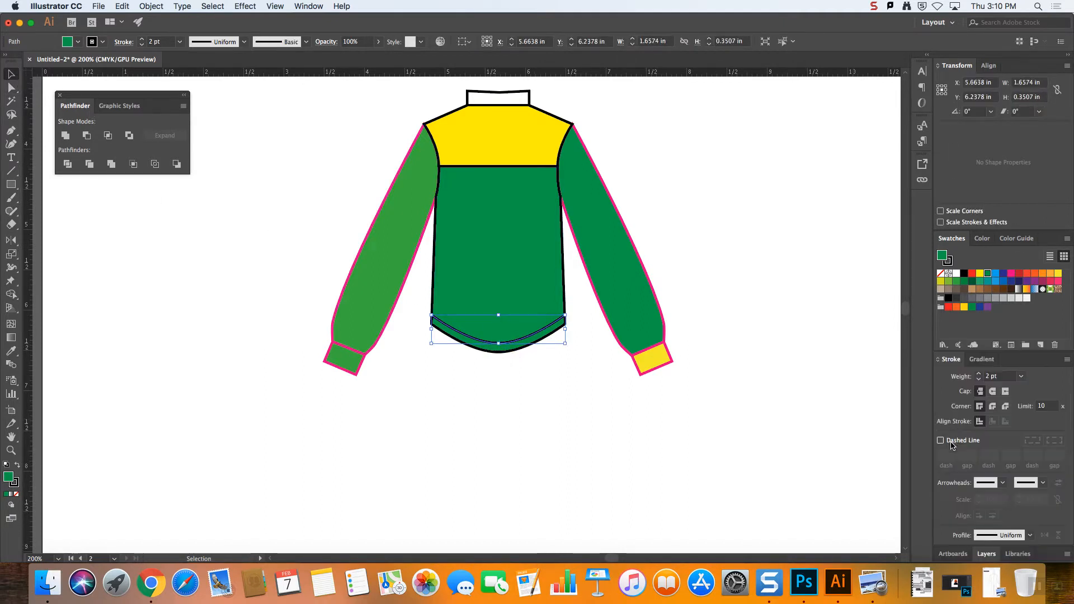
click(958, 441)
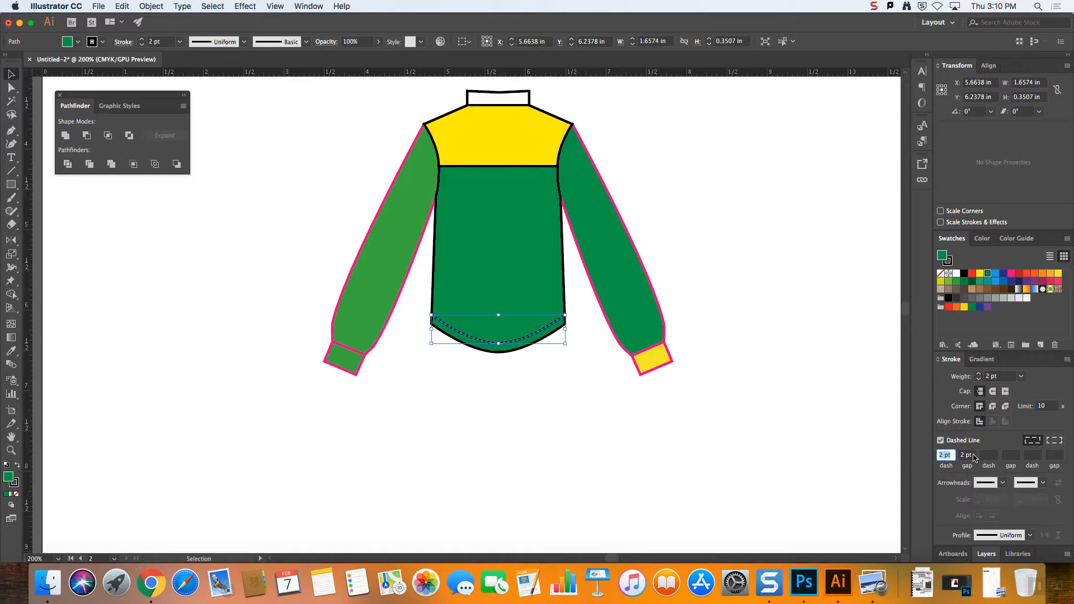
click(968, 456)
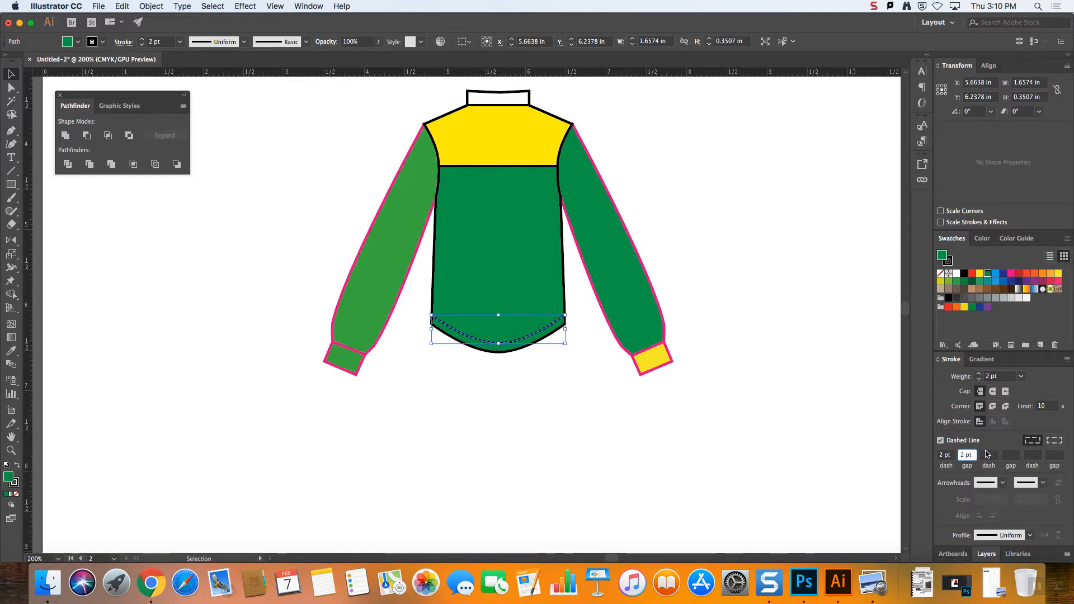
- Give the dashed hem stitching round caps and a stroke weight of 1 pt
key(super+equal)
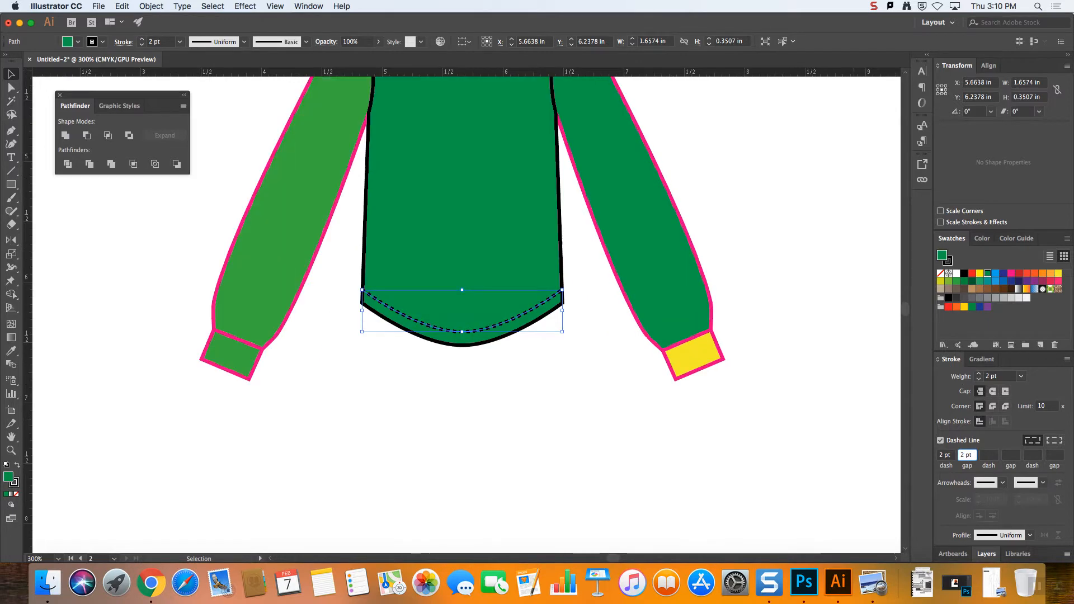
key(super+equal)
key(super+equal)
key(super+equal)
key(super+equal)
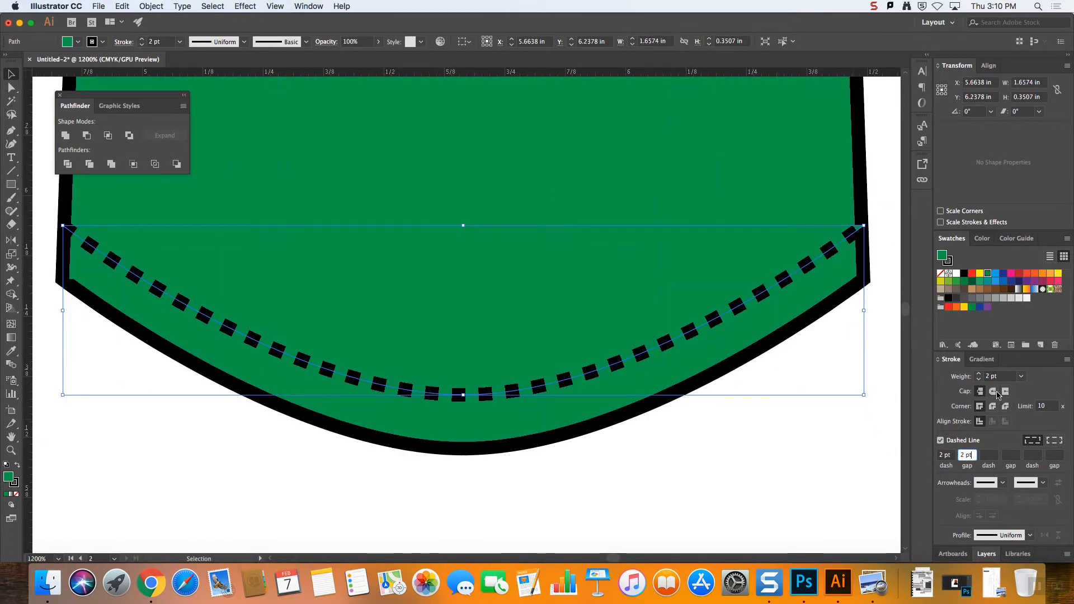
click(993, 392)
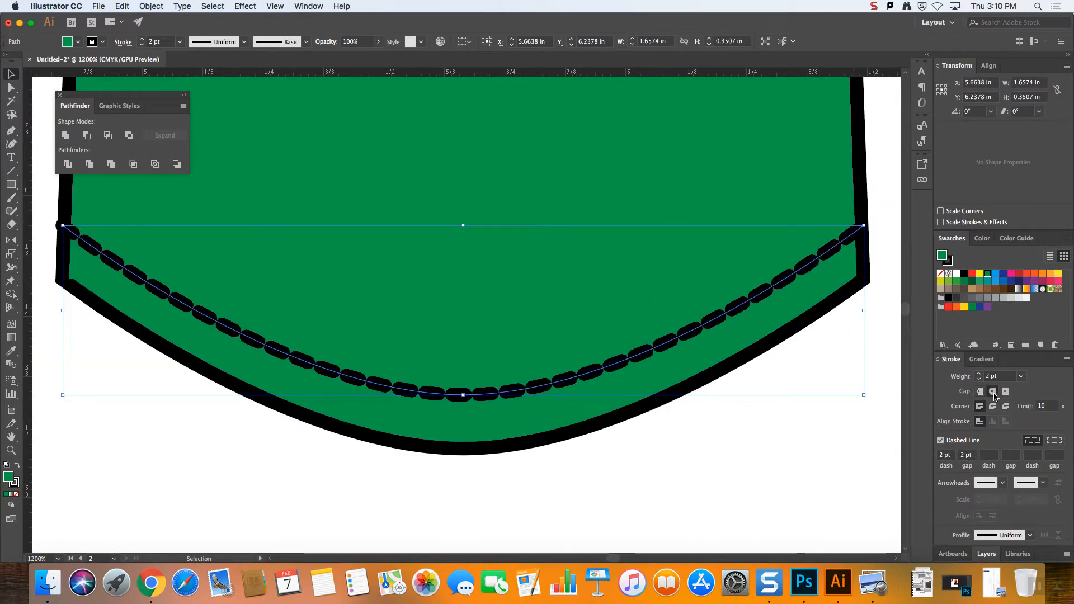
click(1021, 377)
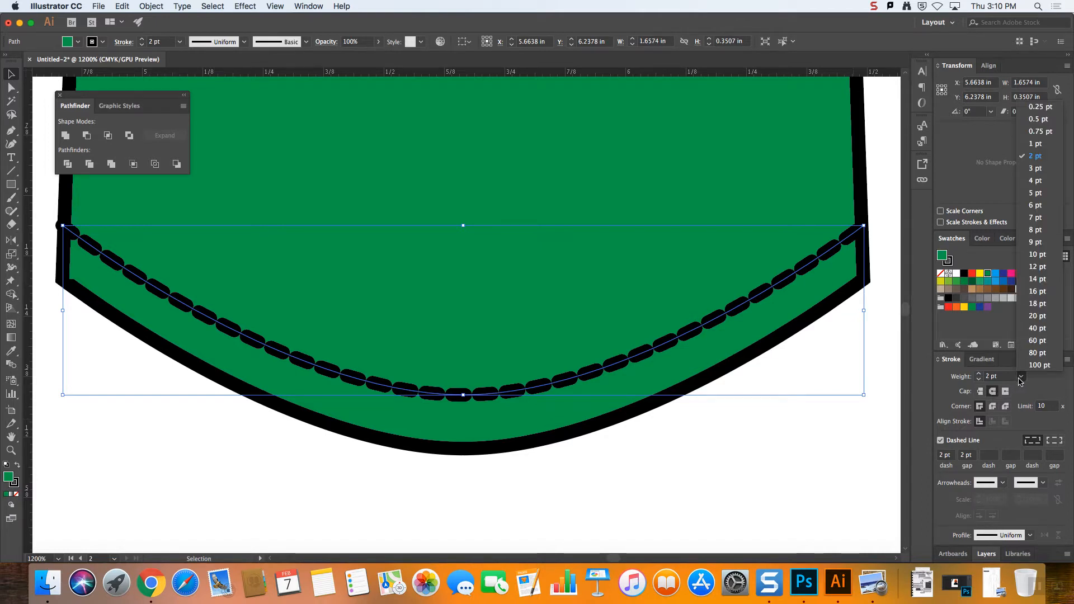
click(1040, 144)
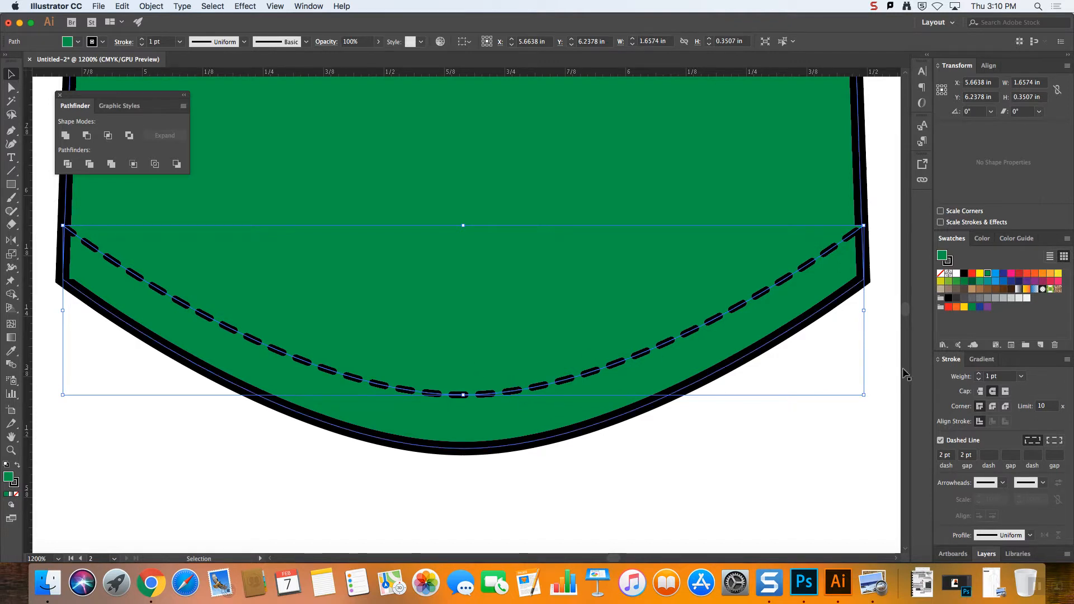
click(814, 445)
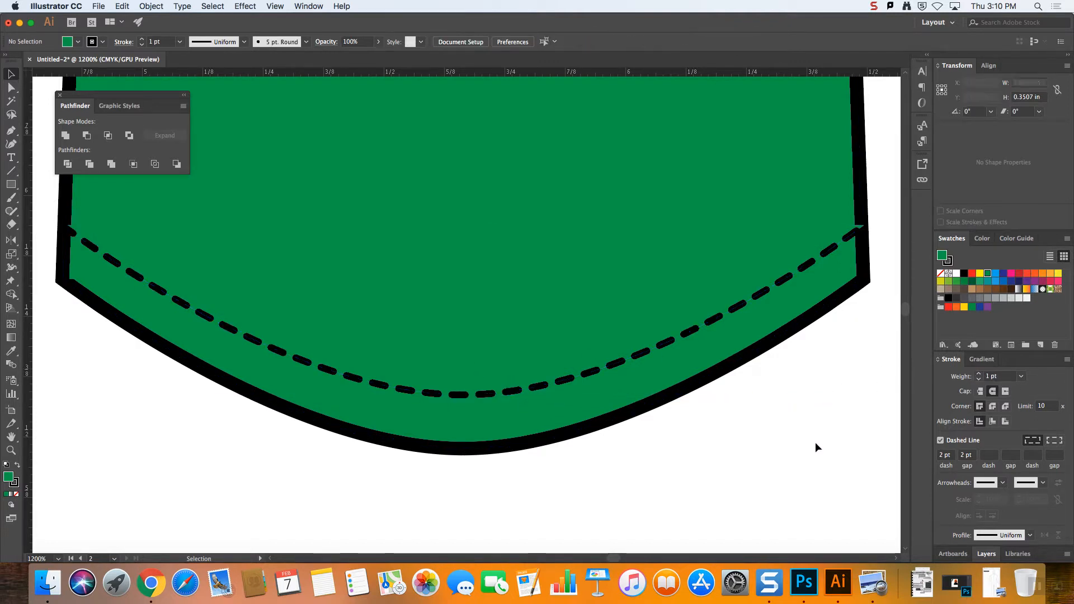
- Examine the back view with its hem stitching beside the front view on the other artboard
key(super+minus)
key(super+minus)
key(super+minus)
key(super+minus)
key(super+minus)
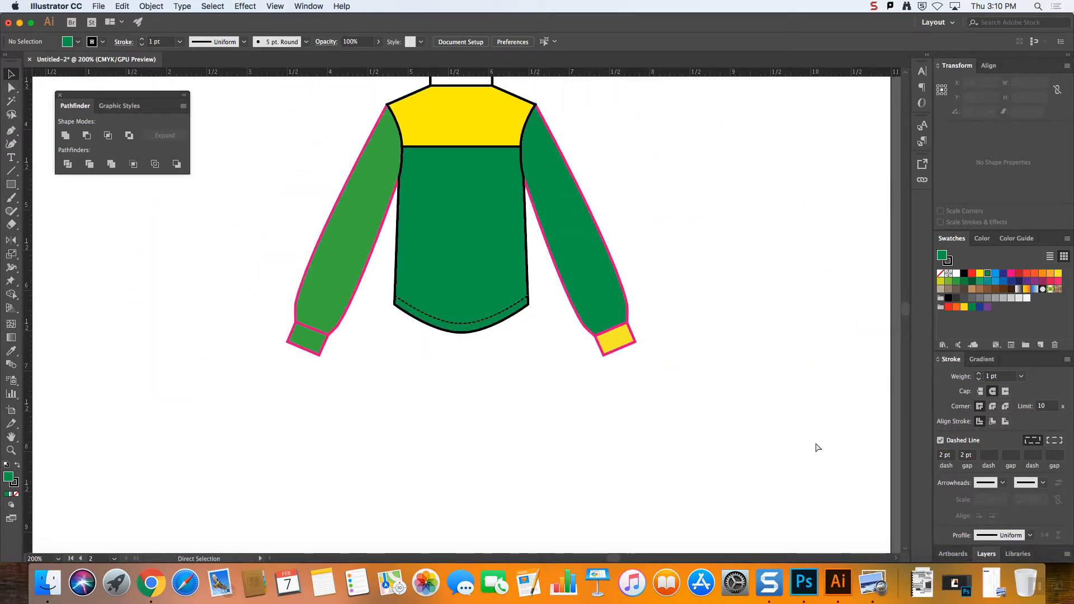
key(super+minus)
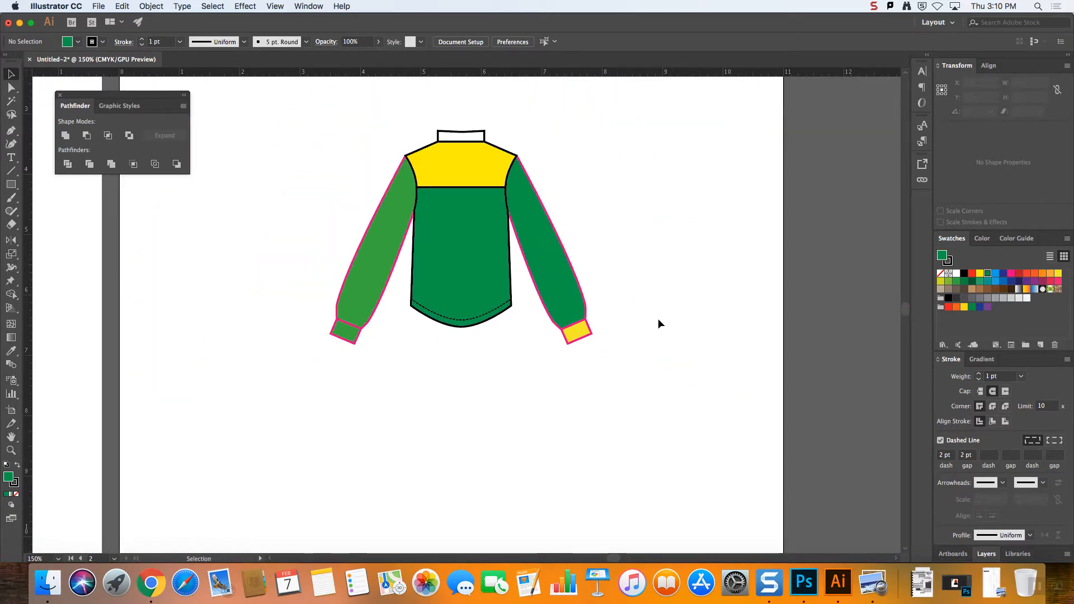
key(super+minus)
key(super+minus)
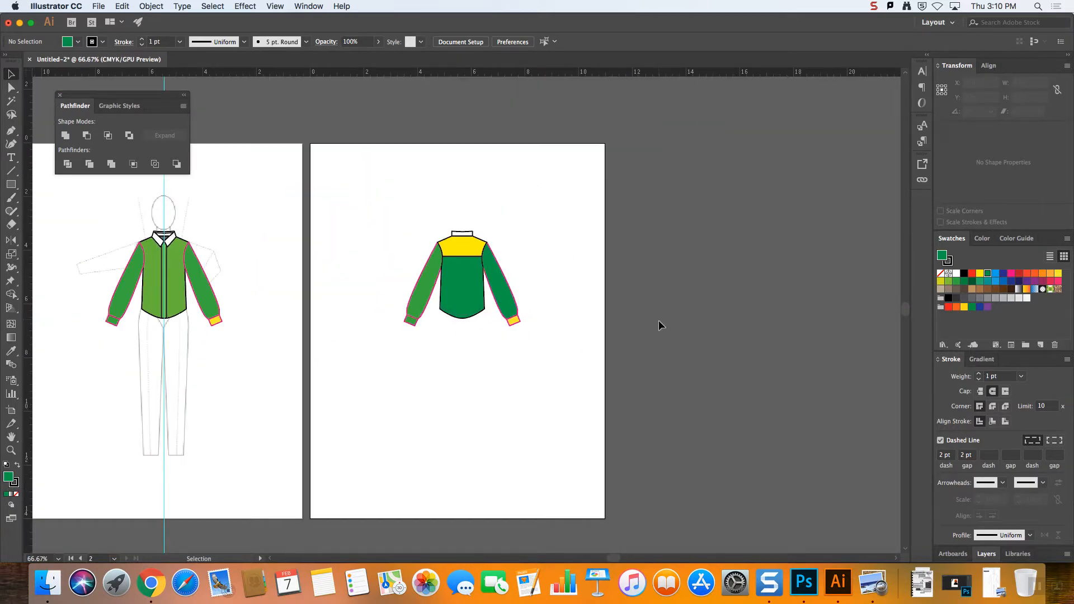
drag(616, 559, 603, 561)
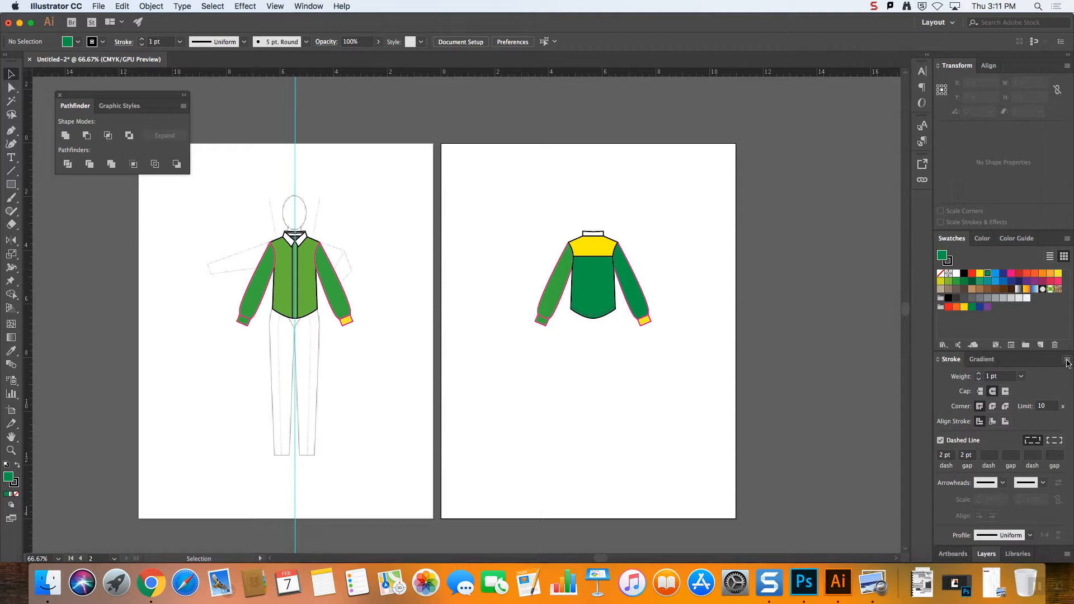
- Collapse the stroke settings and bring the layer list back into view
right_click(1001, 362)
click(865, 372)
click(986, 550)
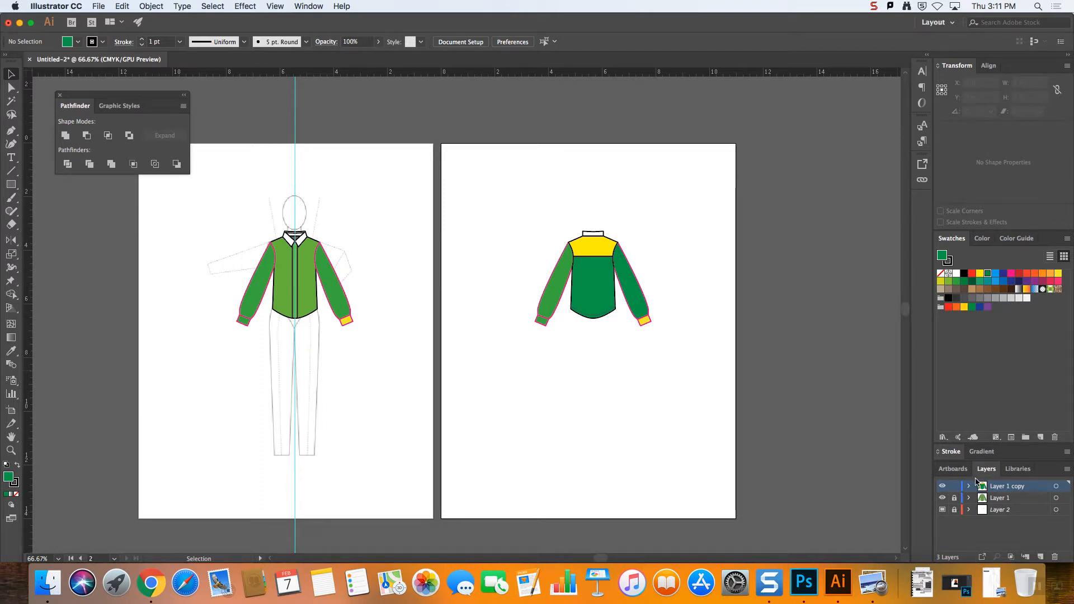
- Add a new layer above the shirt layers and hide both shirt layers, Layer 1 copy and Layer 1
click(943, 498)
click(944, 498)
click(944, 488)
click(943, 487)
click(1039, 558)
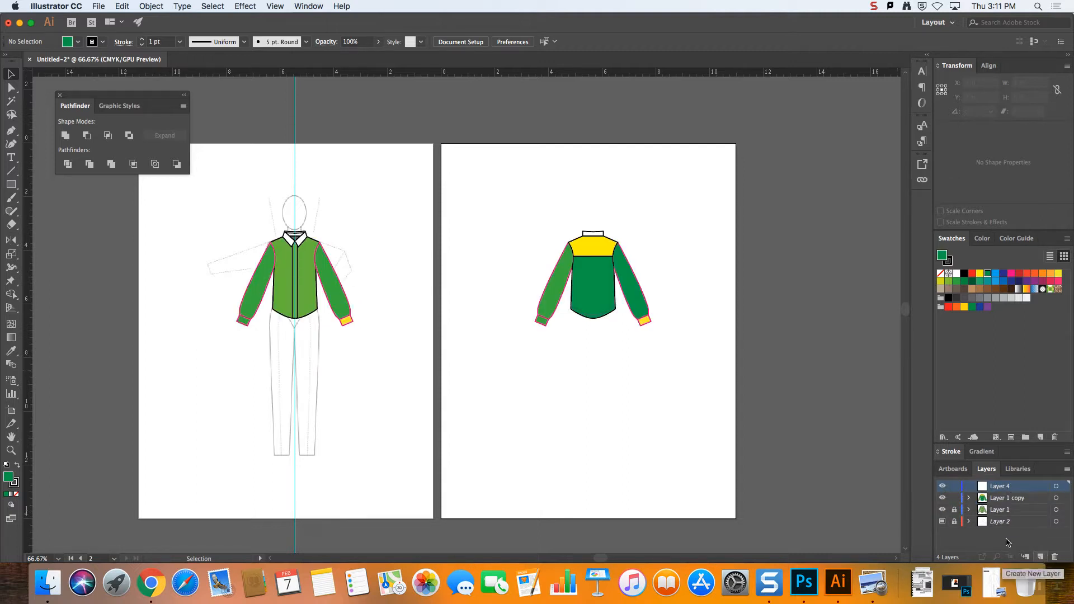
click(943, 498)
click(942, 509)
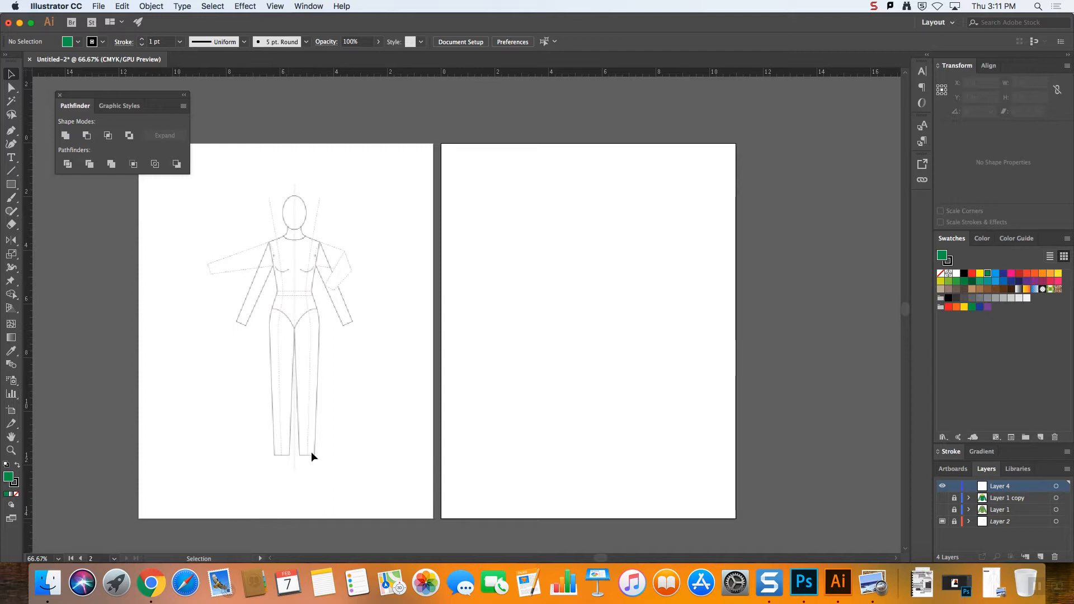
- Place a vertical guide along the croquis's centre line, at about X 5.83 in, for drawing the pants
click(250, 312)
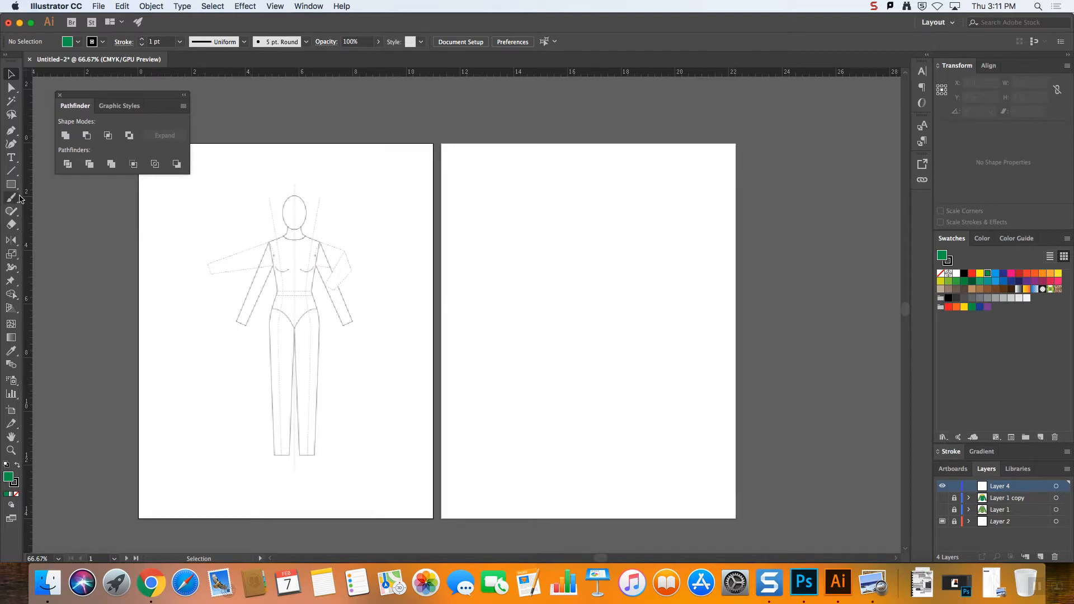
click(11, 450)
drag(260, 296, 415, 493)
scroll(398, 434, down, 10)
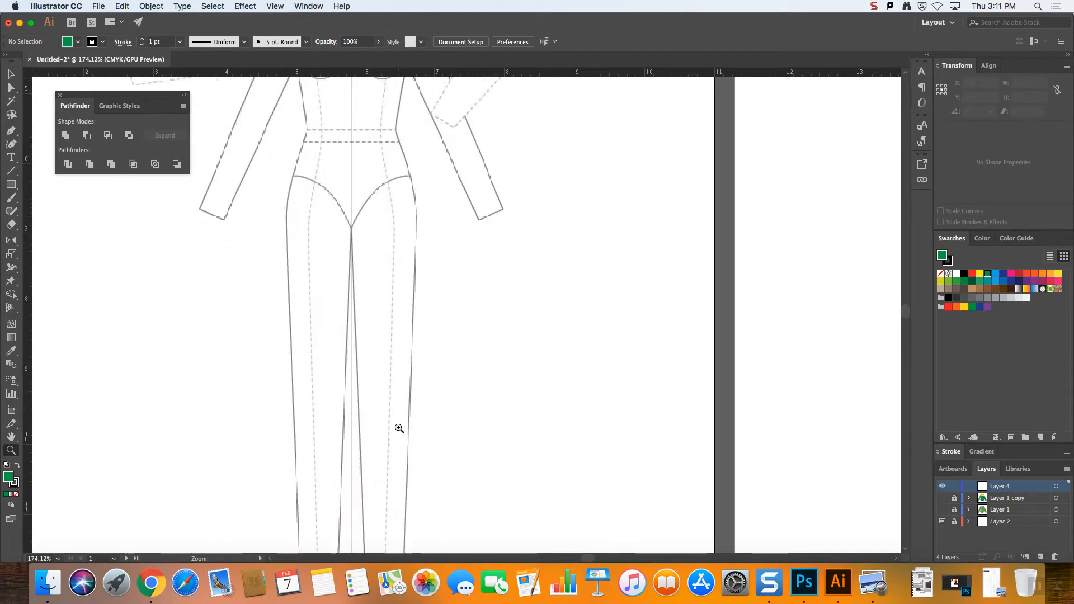
scroll(398, 427, up, 5)
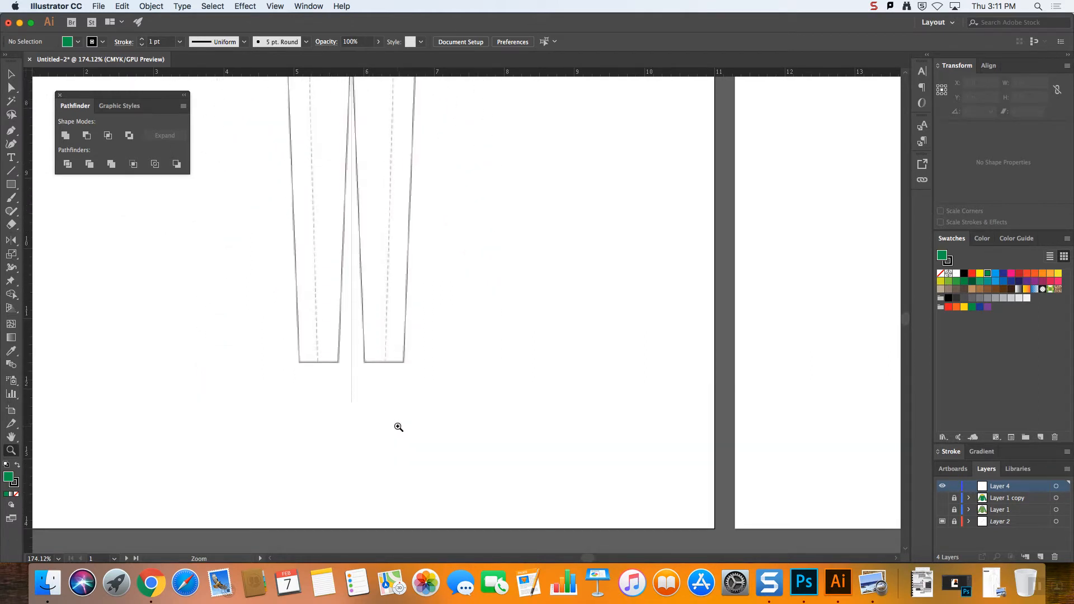
scroll(399, 428, up, 3)
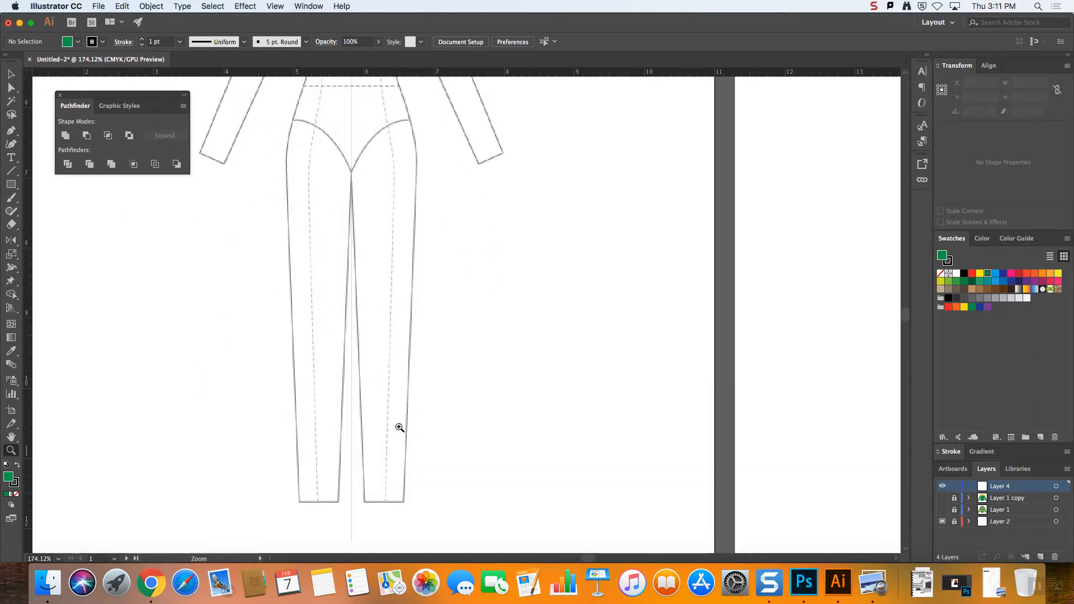
scroll(398, 429, up, 1)
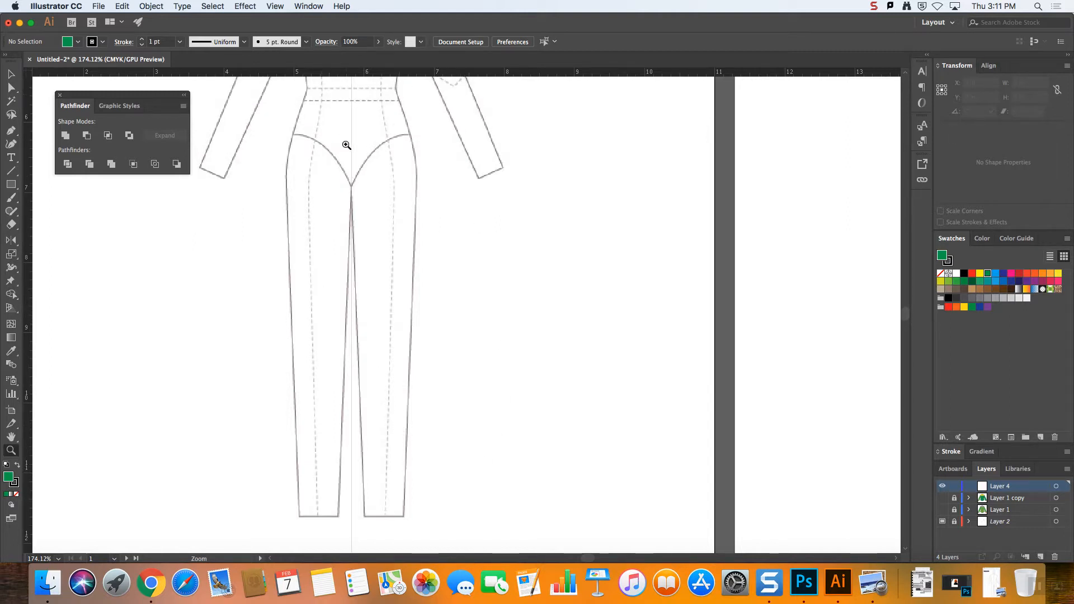
click(10, 132)
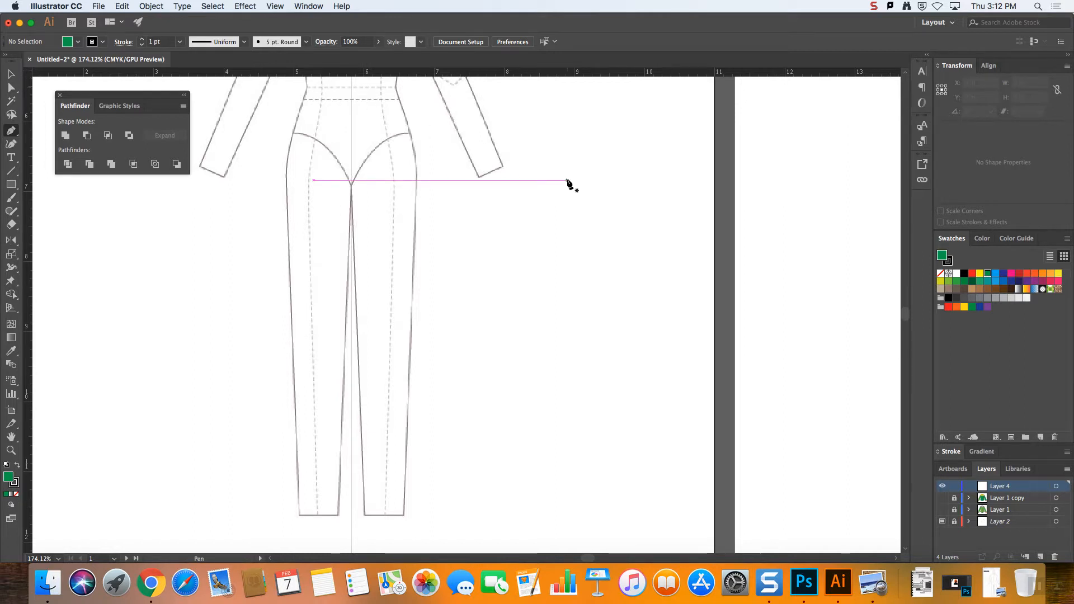
scroll(568, 183, down, 1)
scroll(568, 183, up, 5)
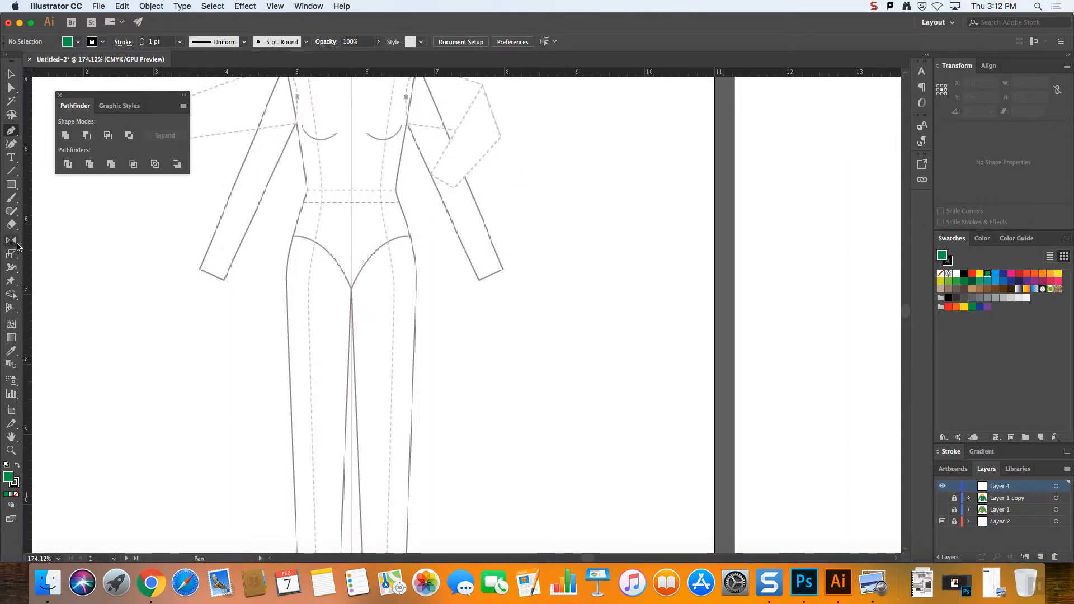
drag(29, 260, 351, 235)
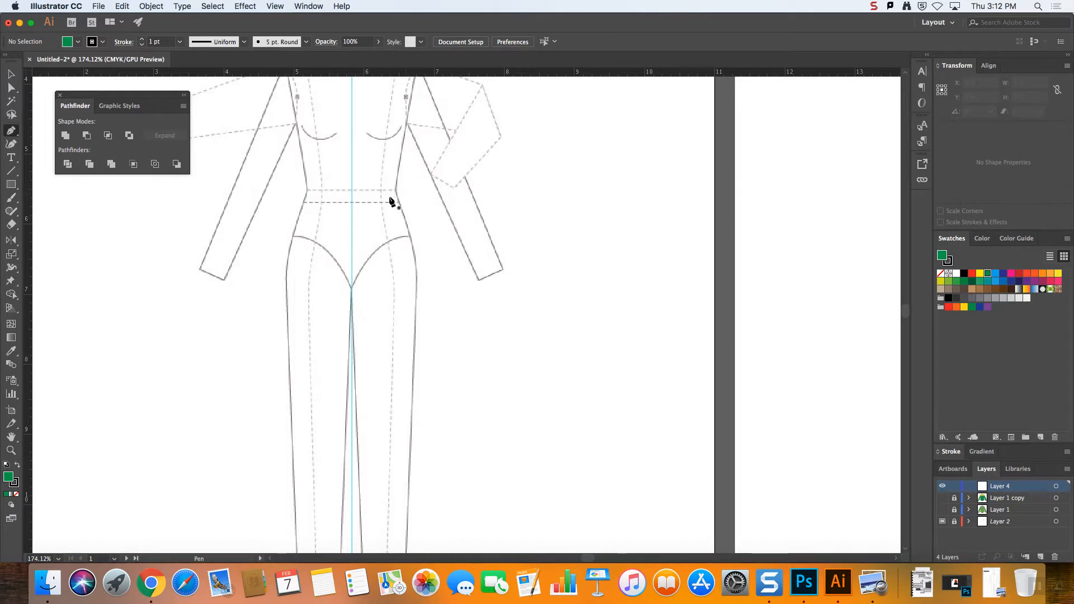
- Draw the right half of the pants as a closed Pen path from centre waist around hip, side seam, hem and inseam, about 6.1 in tall
click(351, 190)
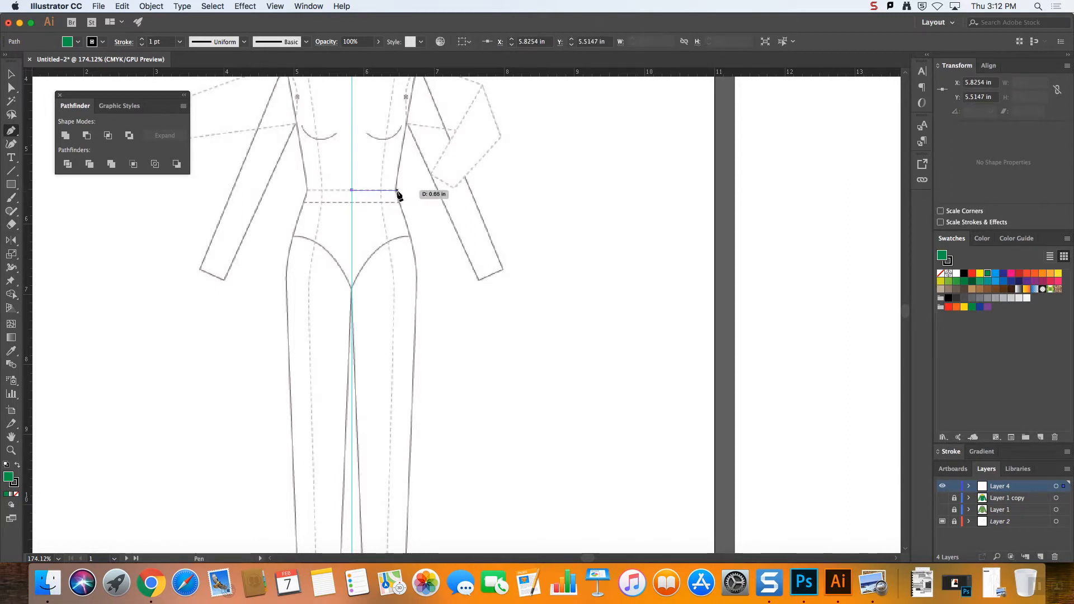
click(396, 191)
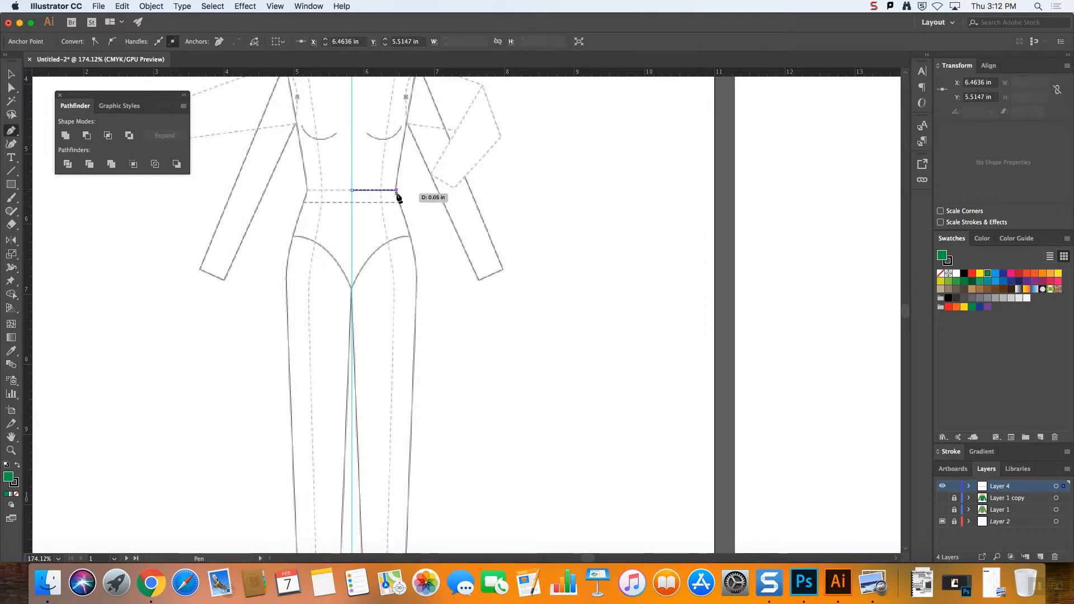
key(super+minus)
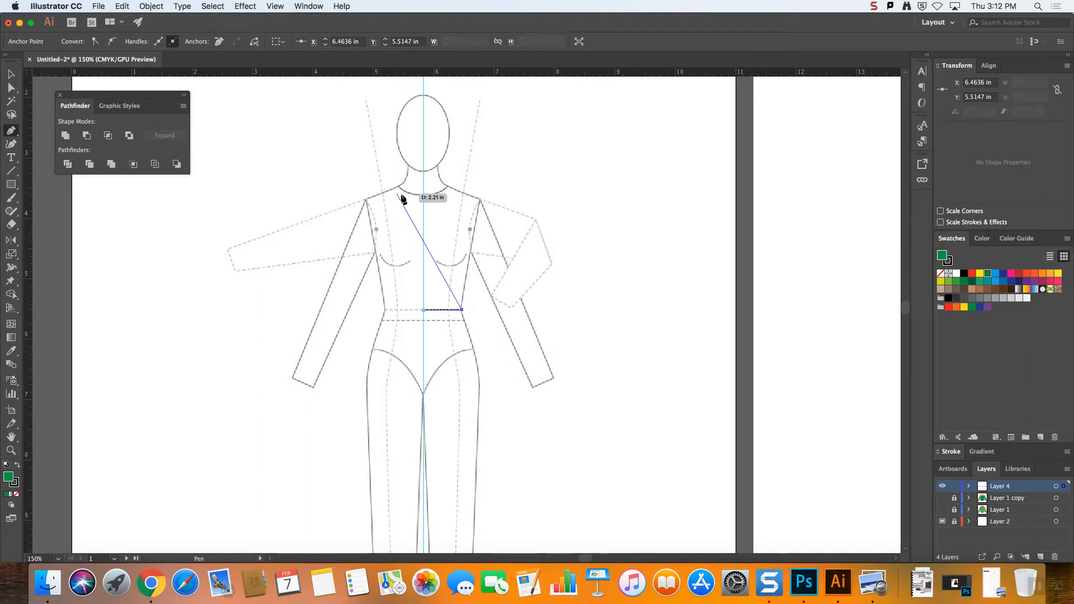
scroll(597, 374, down, 5)
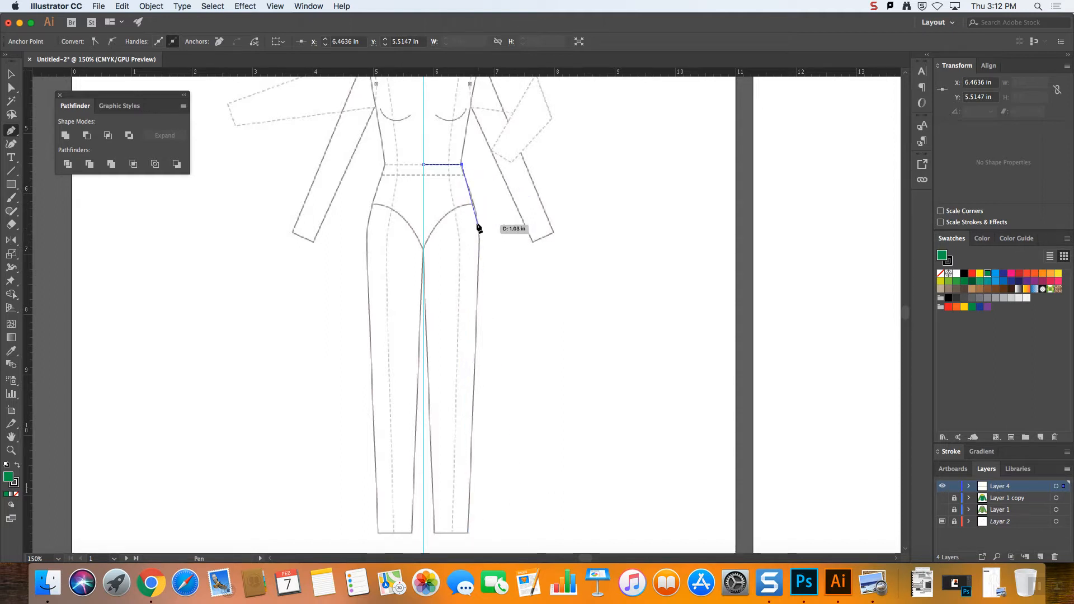
drag(479, 224, 480, 252)
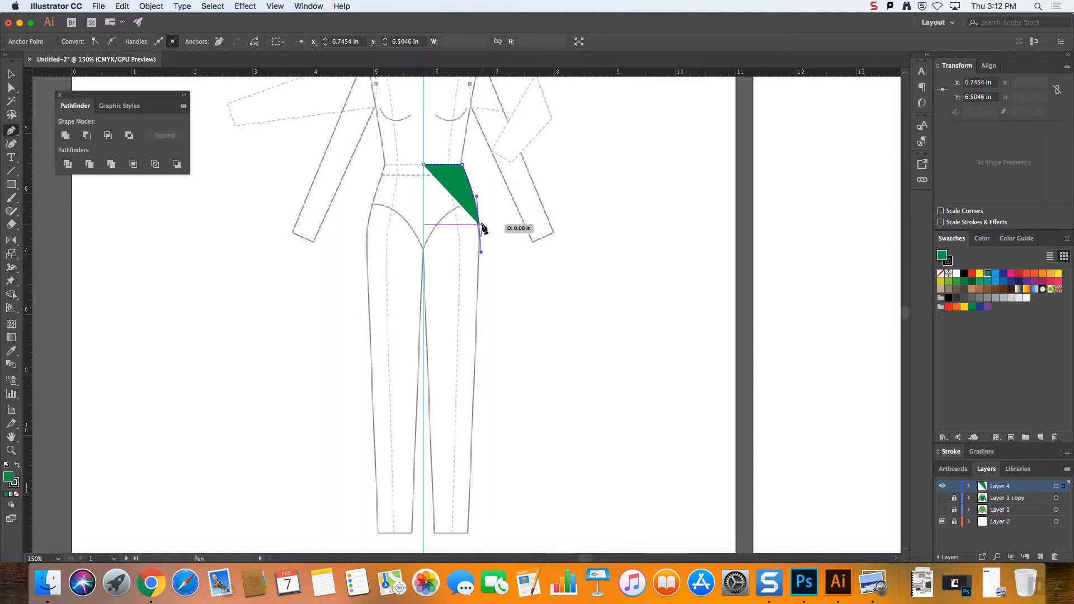
click(468, 534)
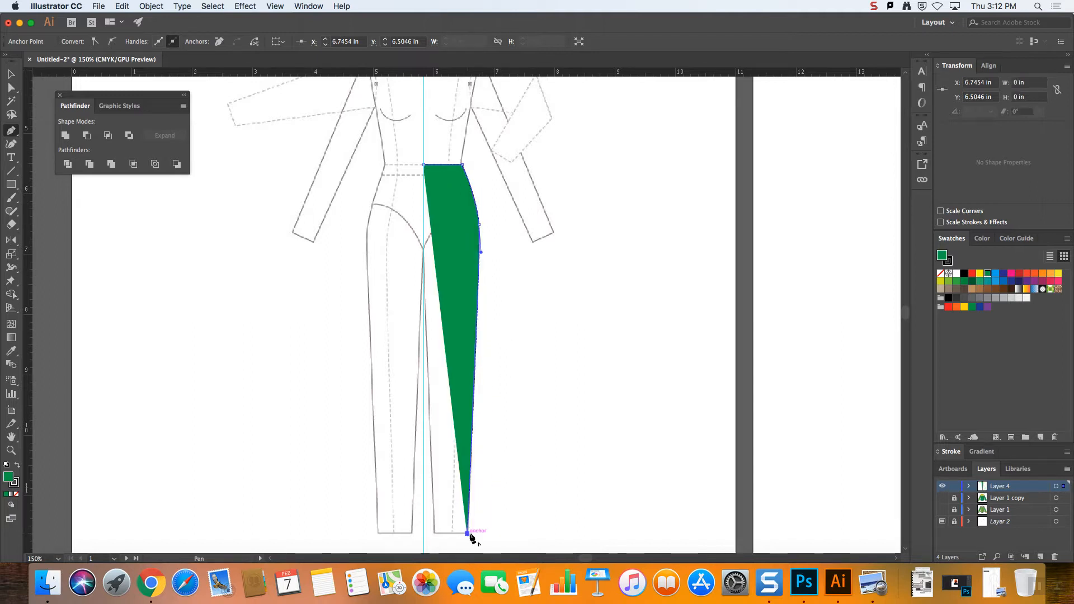
click(433, 532)
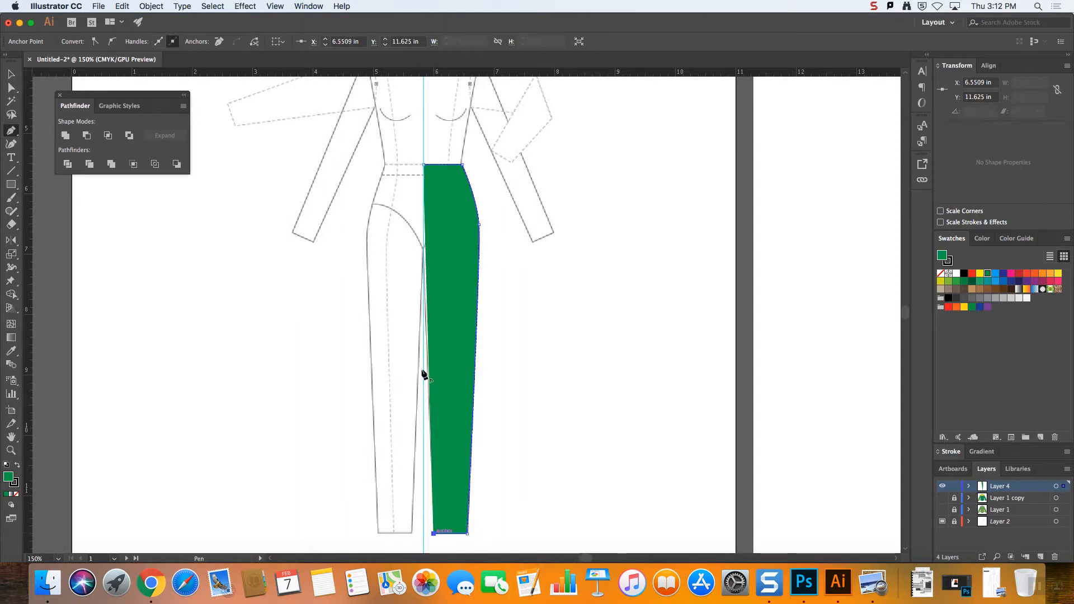
click(423, 249)
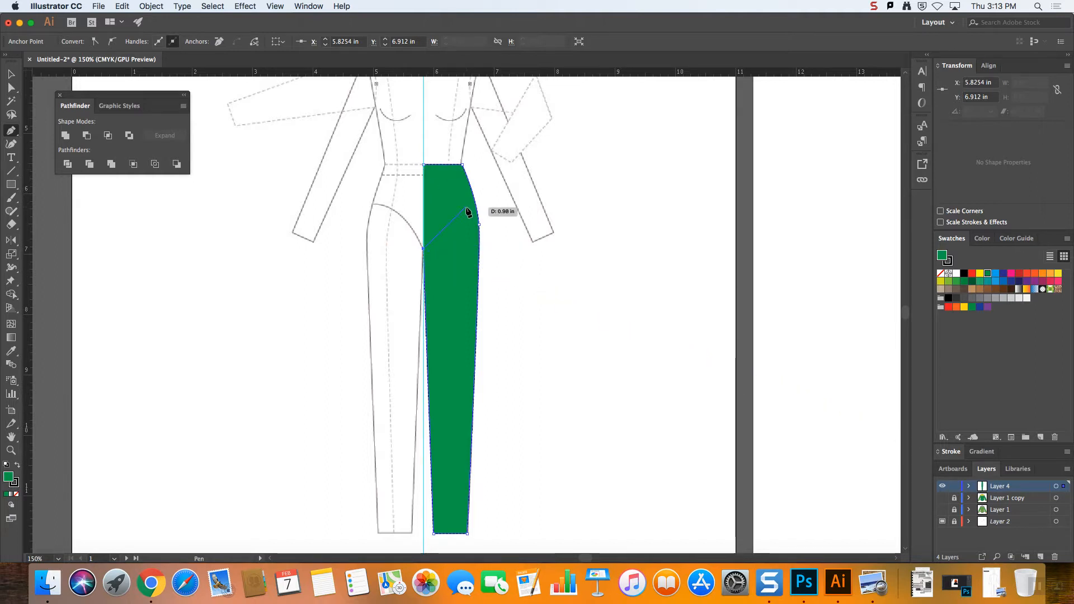
click(425, 165)
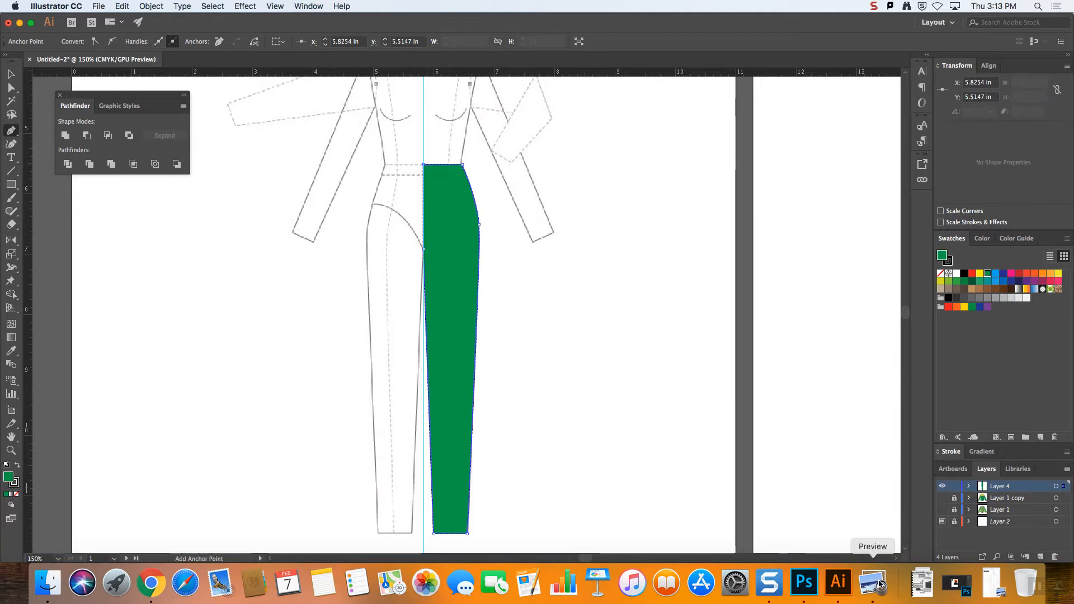
- Expand the stroke settings and deselect the half-pants shape
click(954, 453)
click(940, 440)
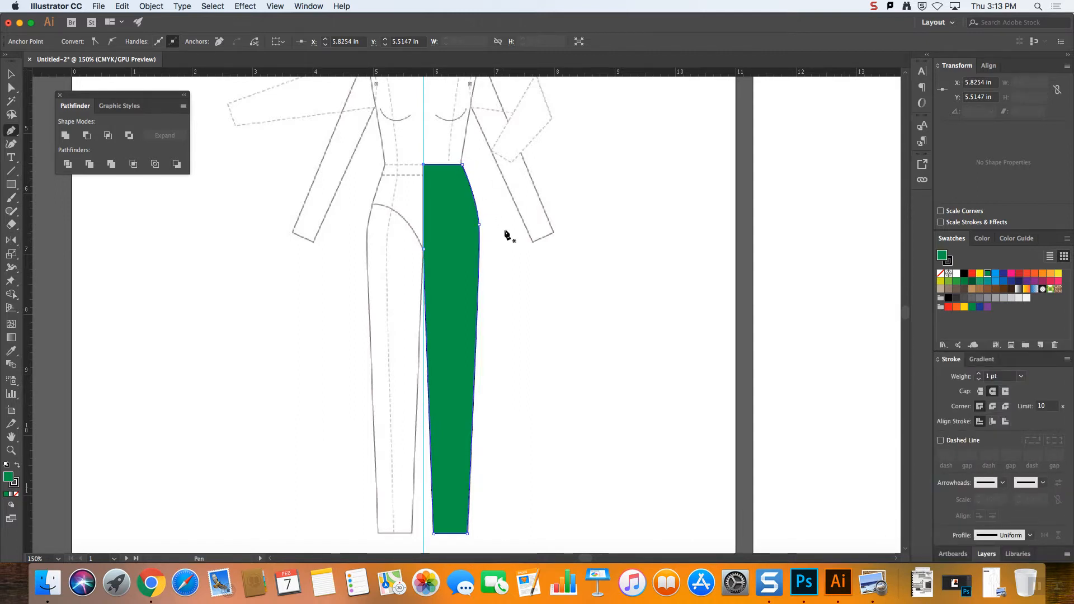
key(v)
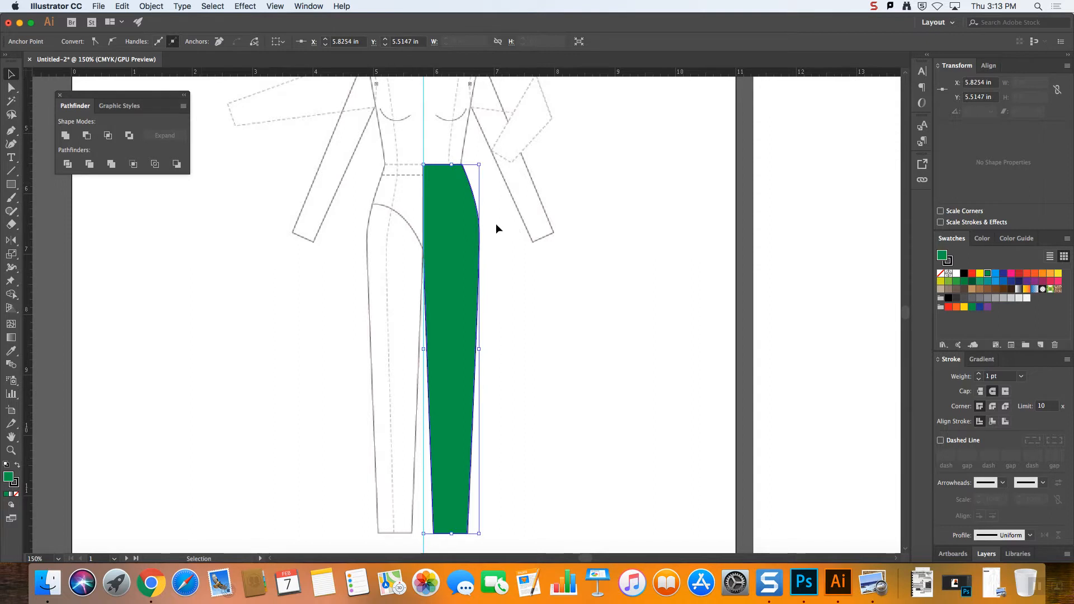
click(532, 216)
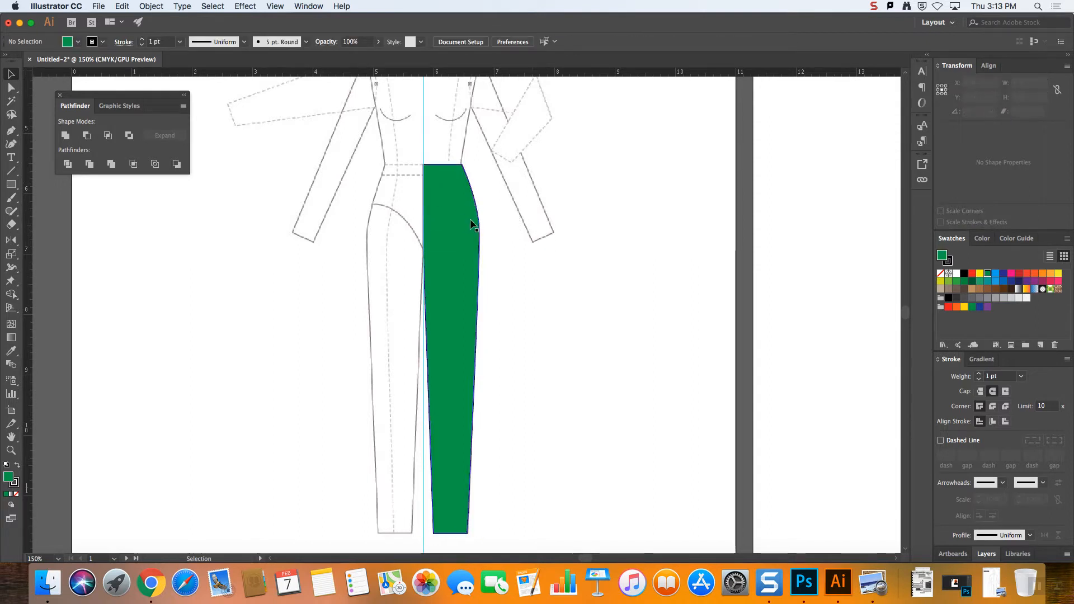
- Examine the half-pants shape along the centre guide, hip curve and leg against the croquis
key(super+equal)
key(super+equal)
key(super+equal)
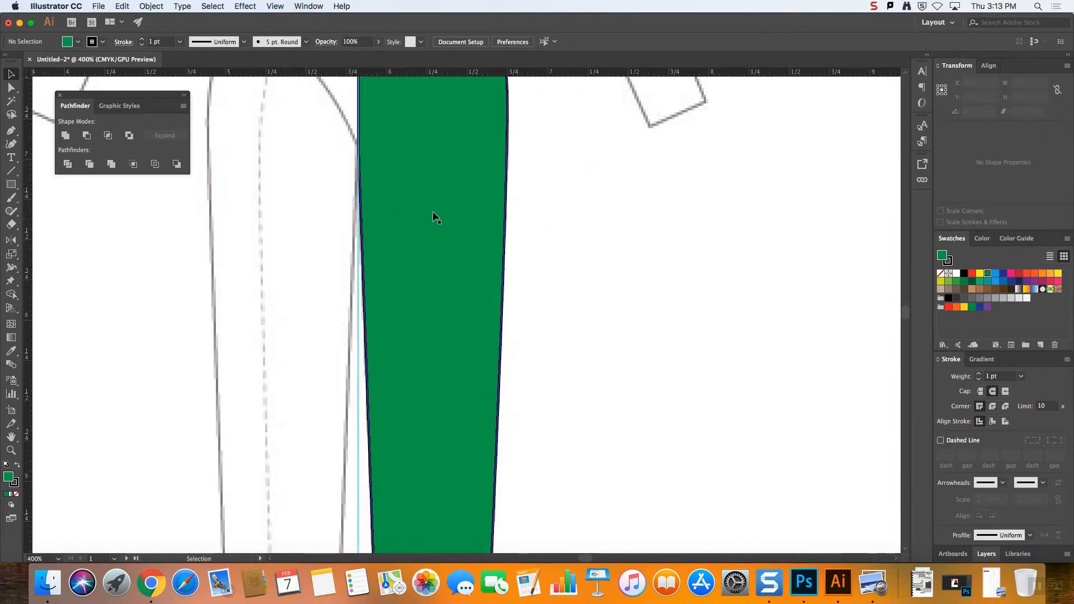
scroll(434, 216, down, 2)
scroll(434, 216, up, 6)
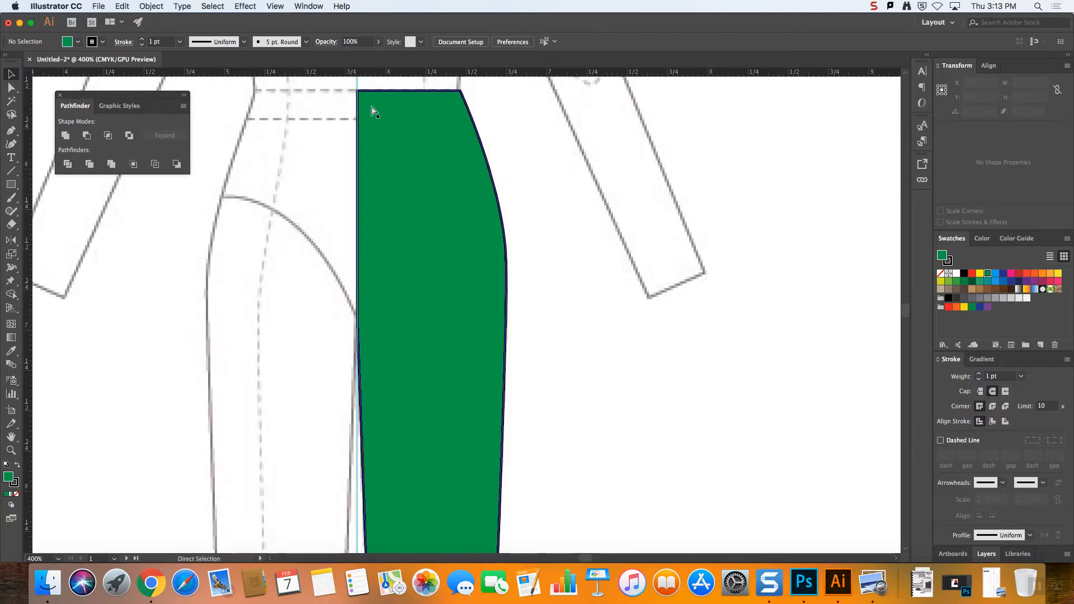
key(super+minus)
key(super+minus)
key(super+minus)
key(super+minus)
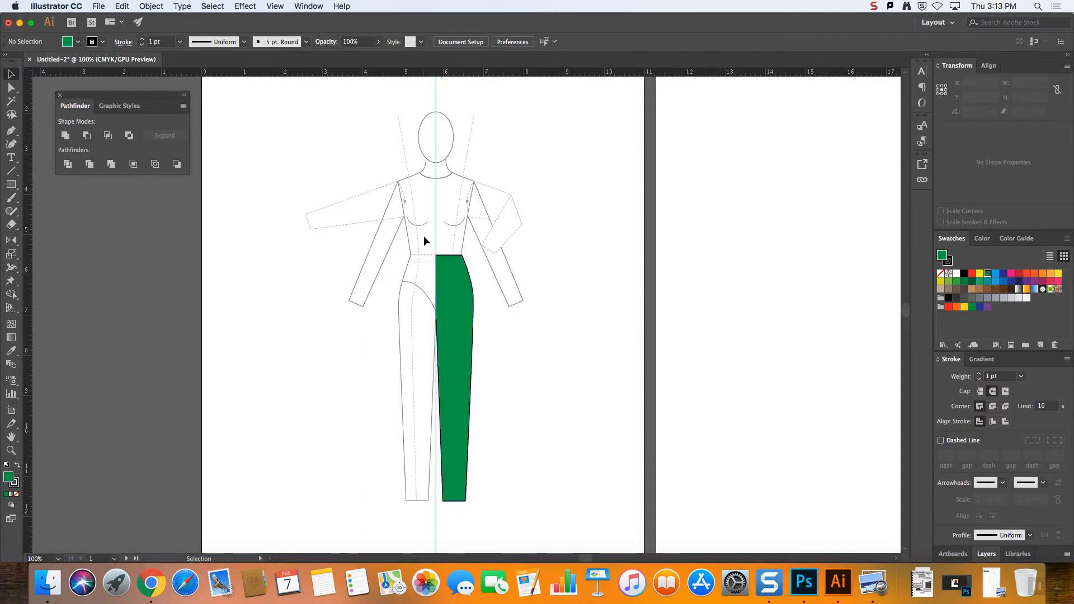
key(super+equal)
scroll(585, 337, left, 2)
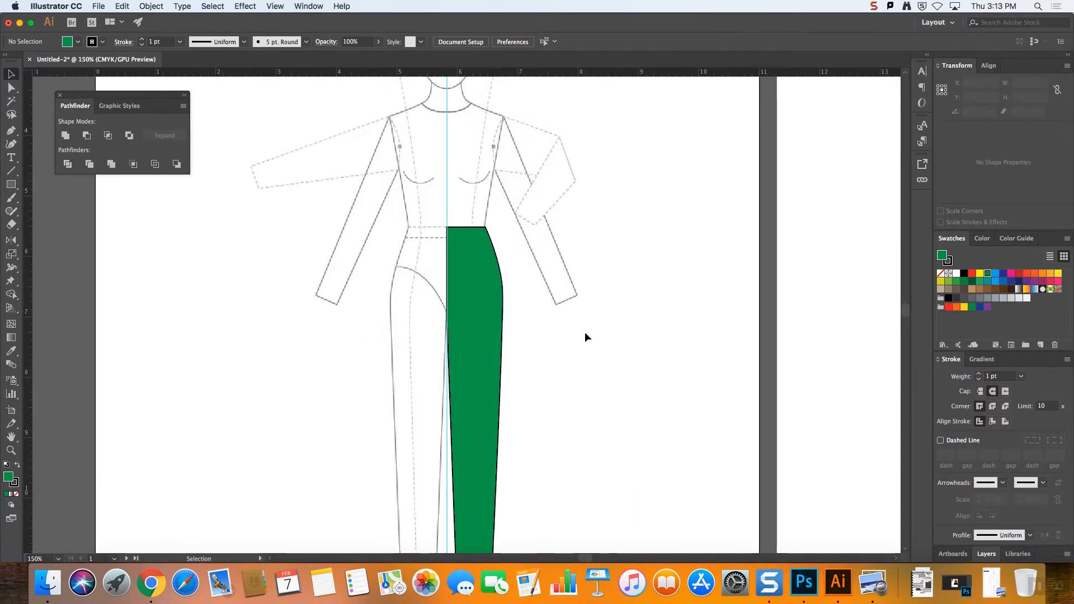
scroll(585, 332, down, 2)
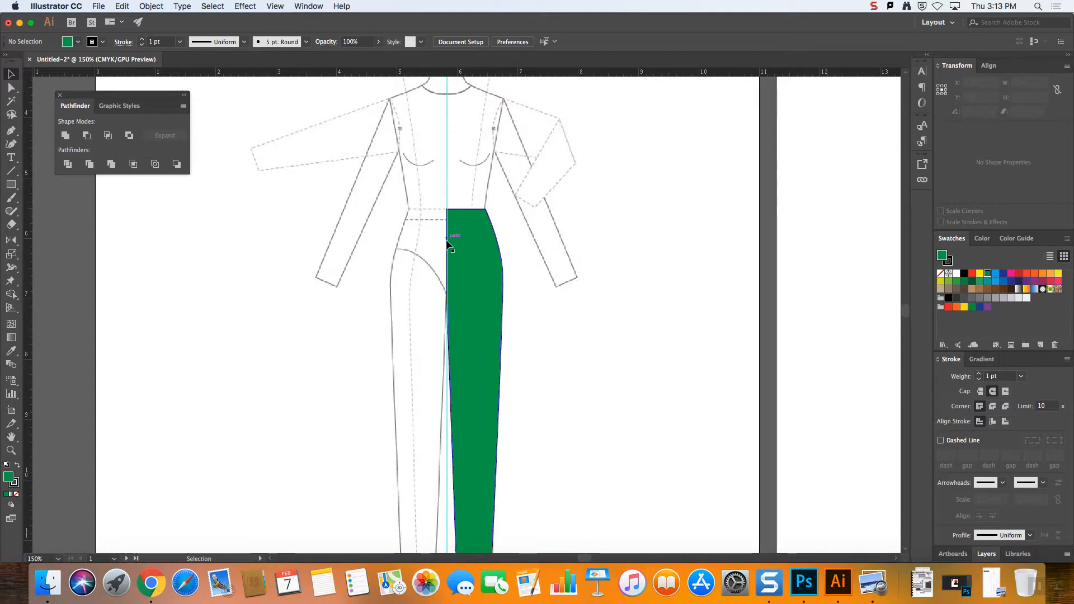
scroll(607, 319, down, 5)
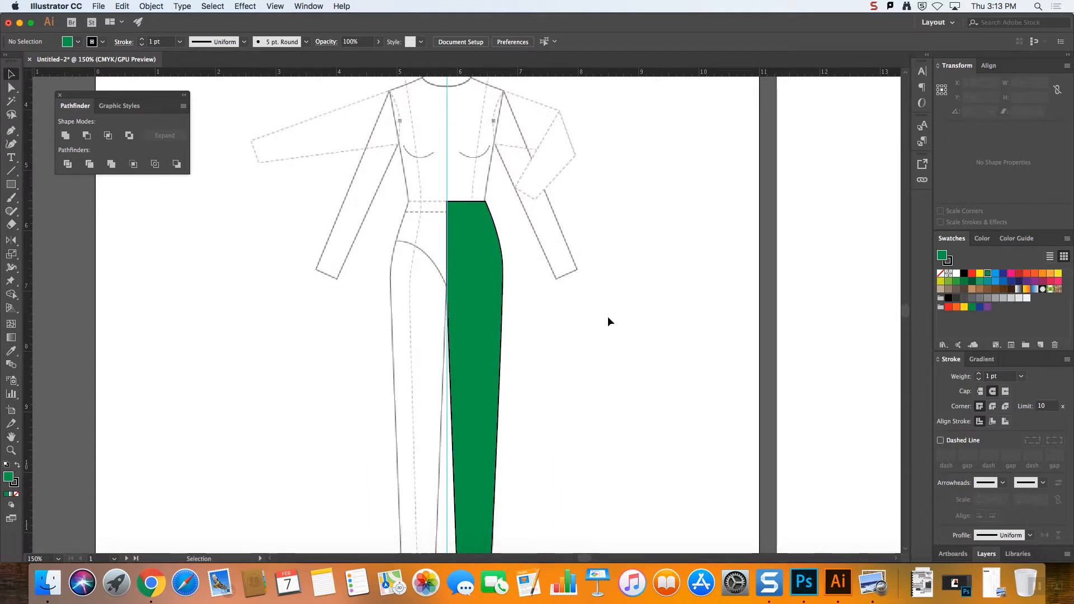
scroll(608, 317, up, 2)
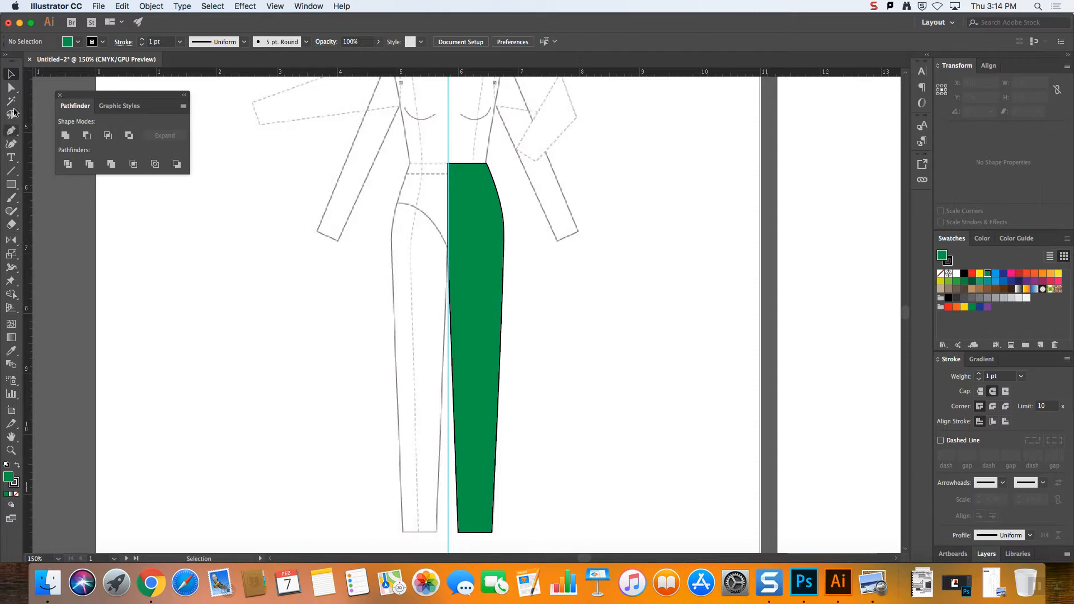
- Try to draw a straight waistband line about 0.78 in long across the half pants at the croquis's lower waist mark, and undo it
click(8, 174)
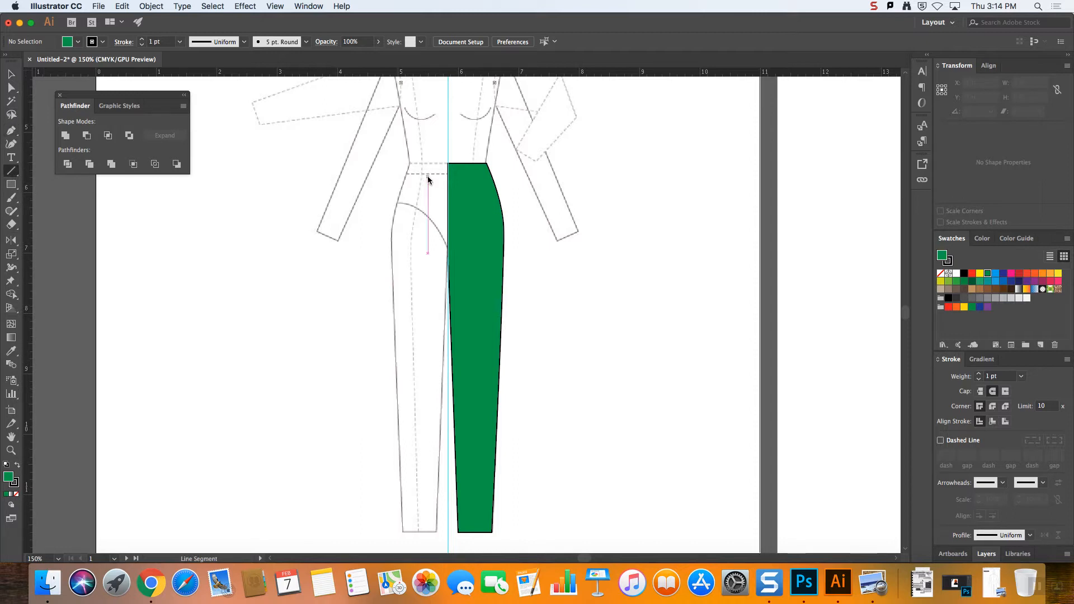
key(super+equal)
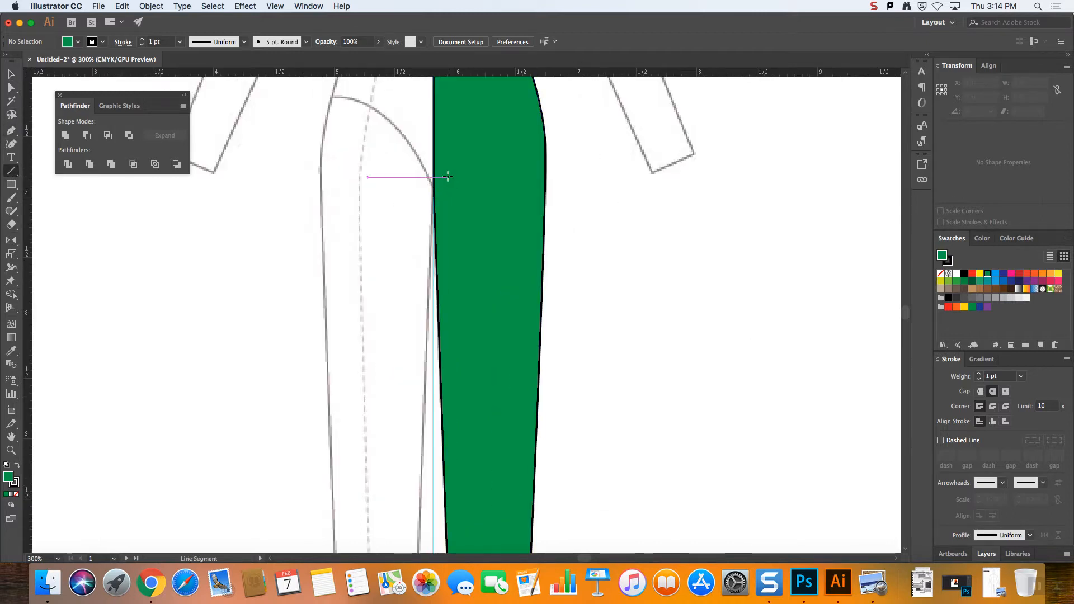
scroll(605, 238, down, 3)
scroll(620, 238, up, 4)
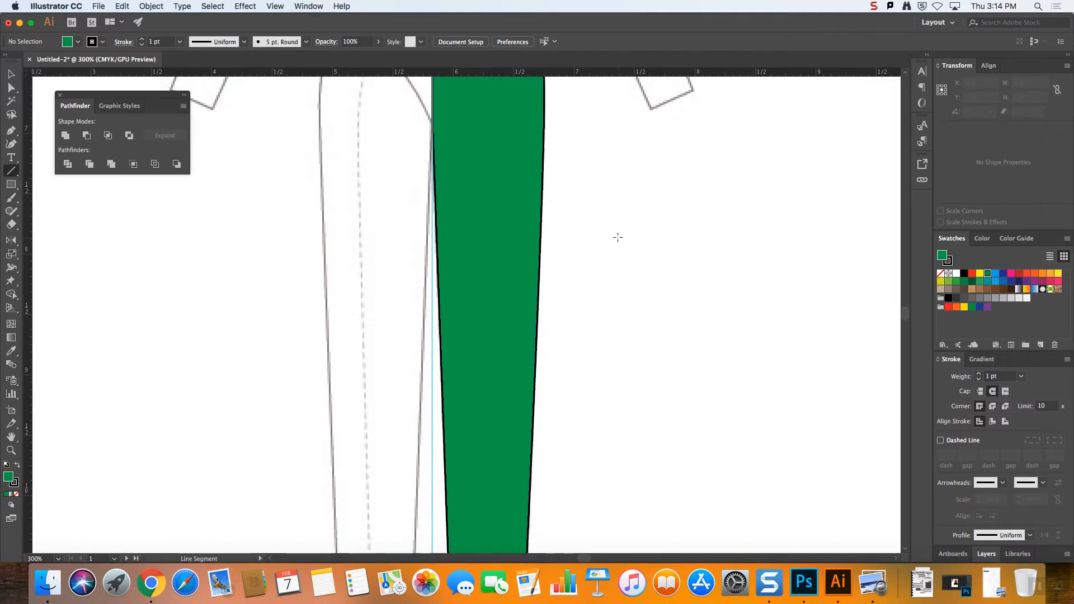
scroll(621, 238, up, 5)
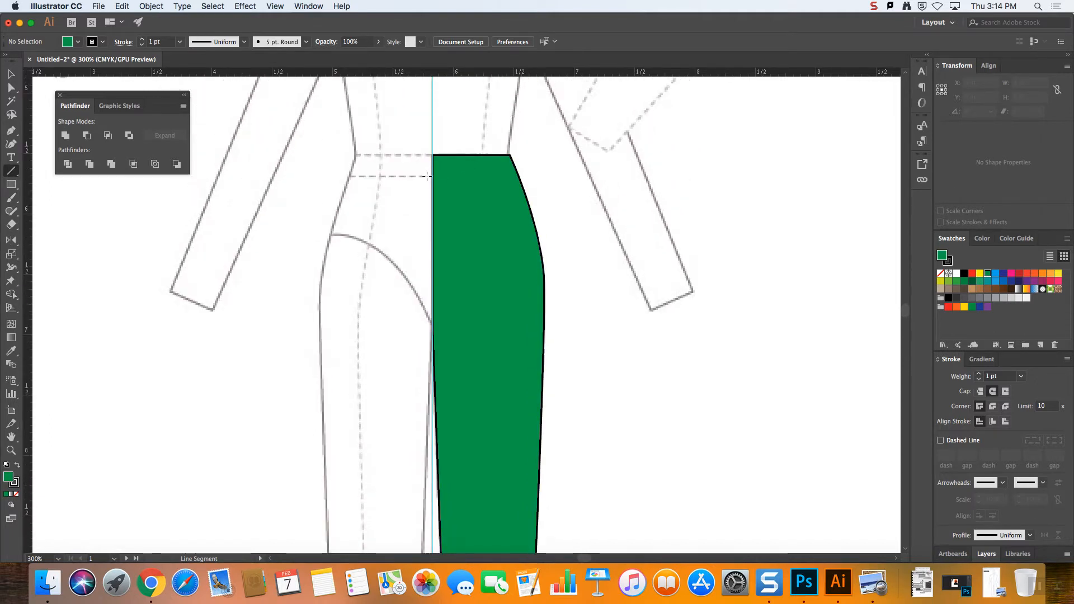
drag(419, 176, 514, 178)
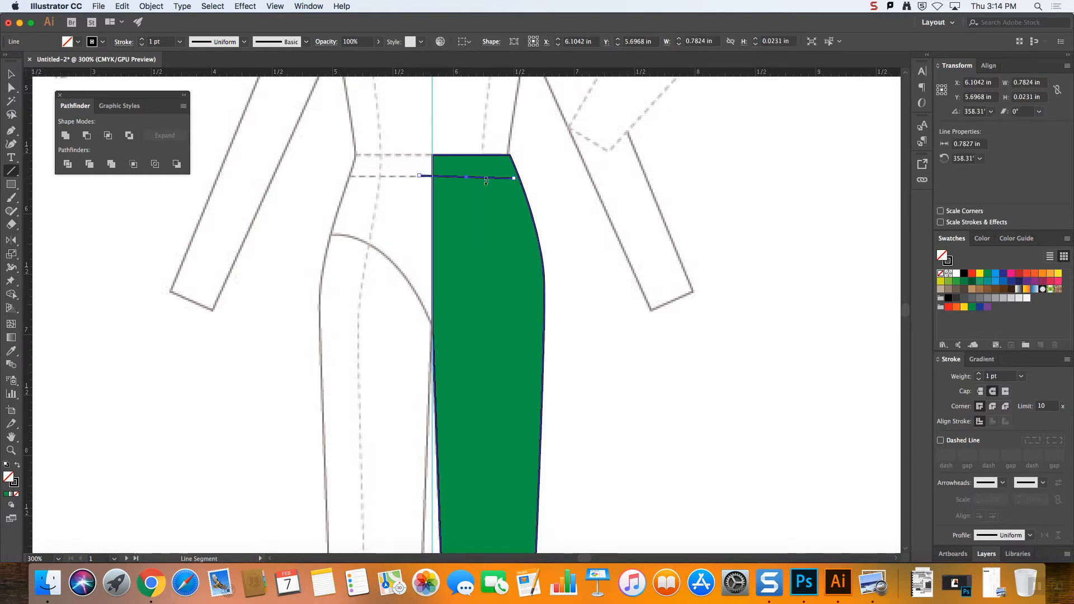
key(super+z)
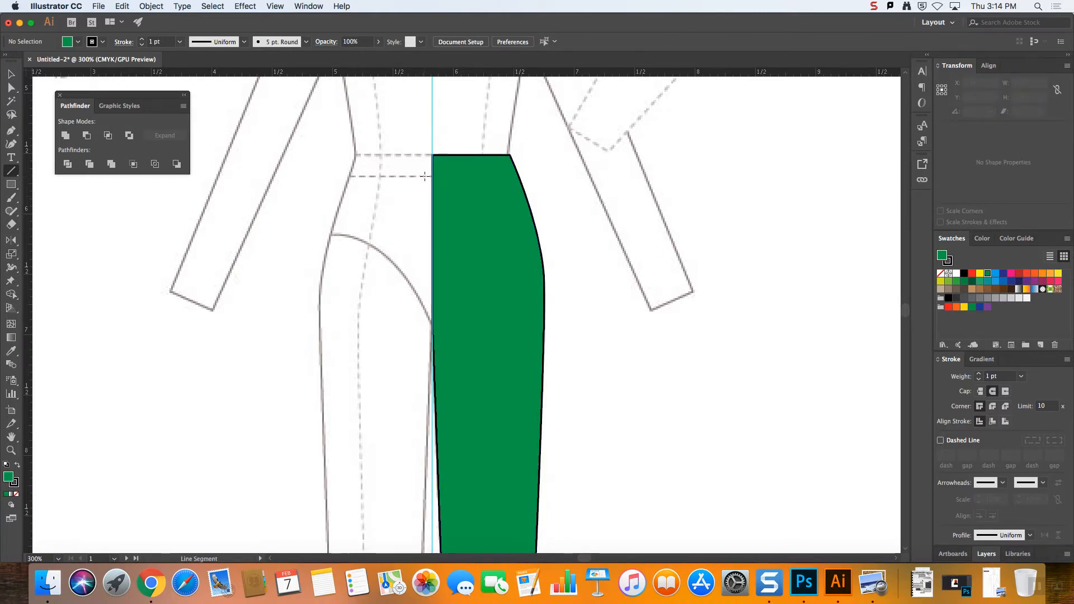
- Draw a horizontal line about 0.89 in long across the half pants at the lower waist mark and divide the shape along it
drag(426, 176, 533, 176)
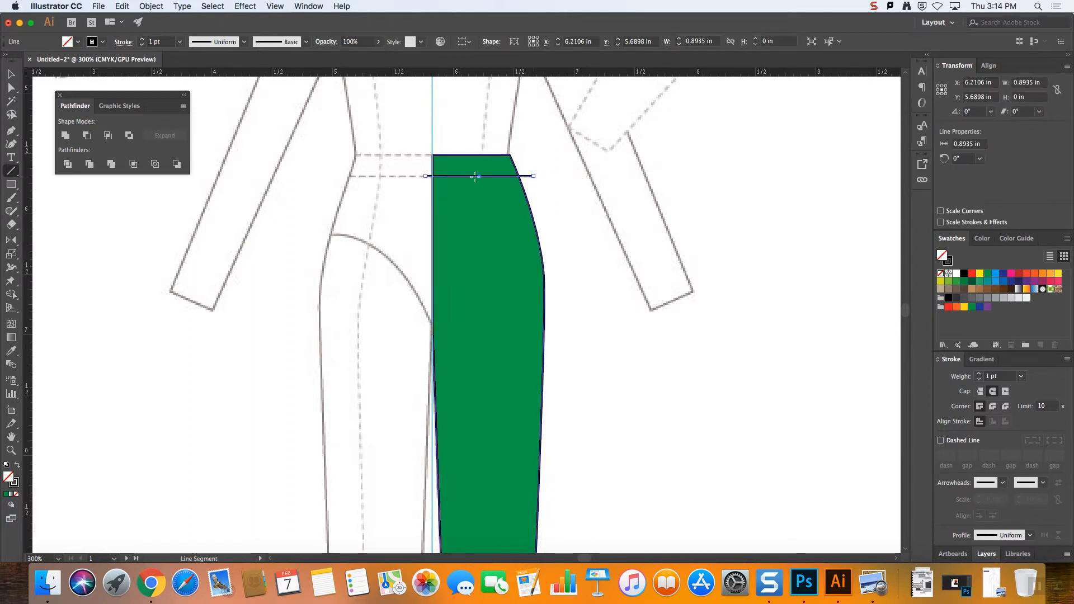
key(v)
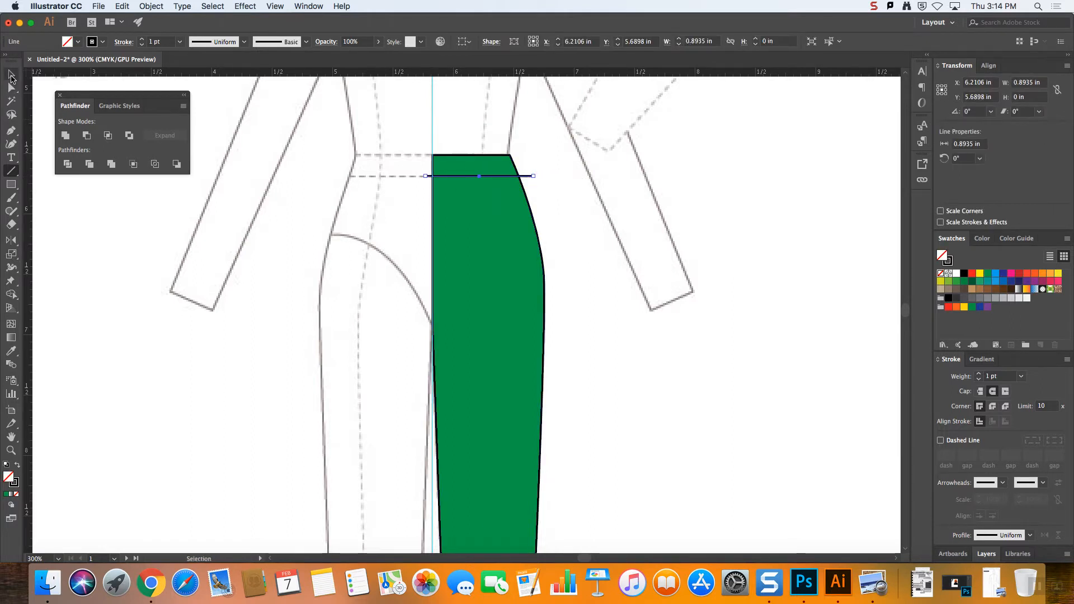
shift+click(469, 176)
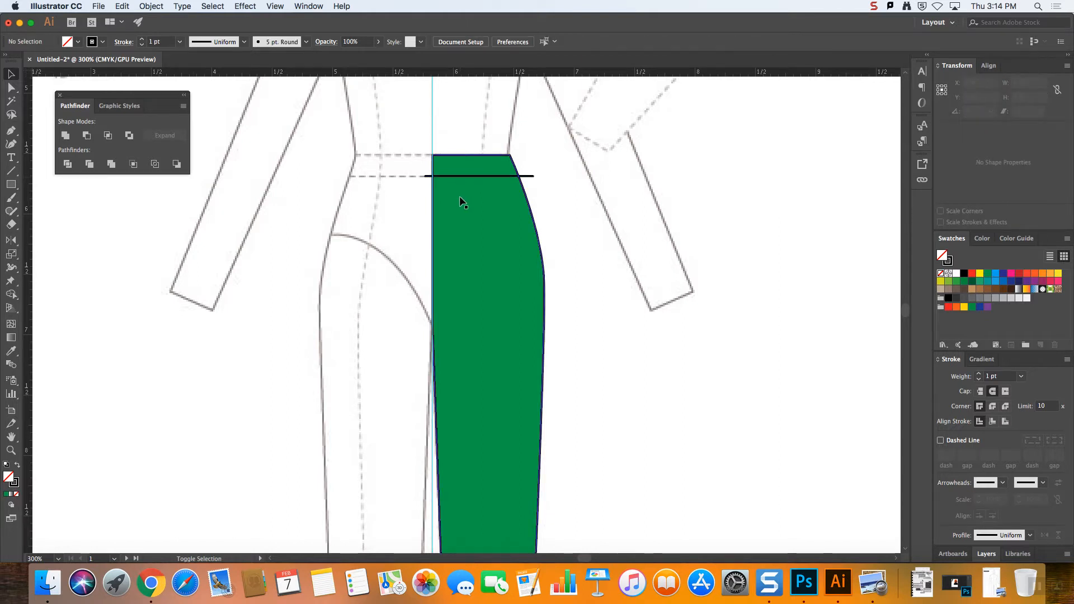
click(528, 176)
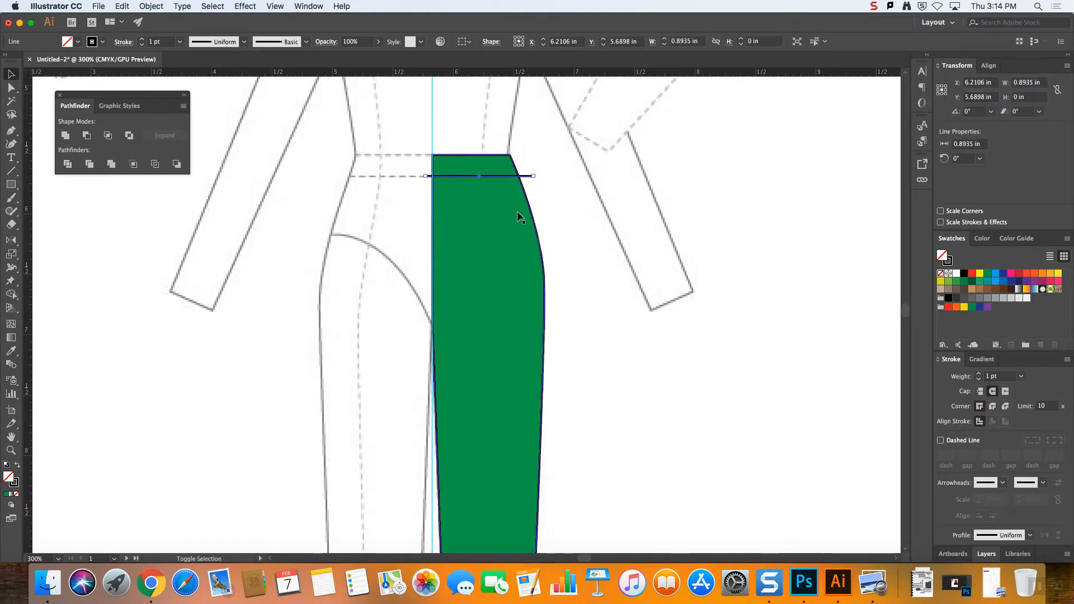
shift+click(518, 212)
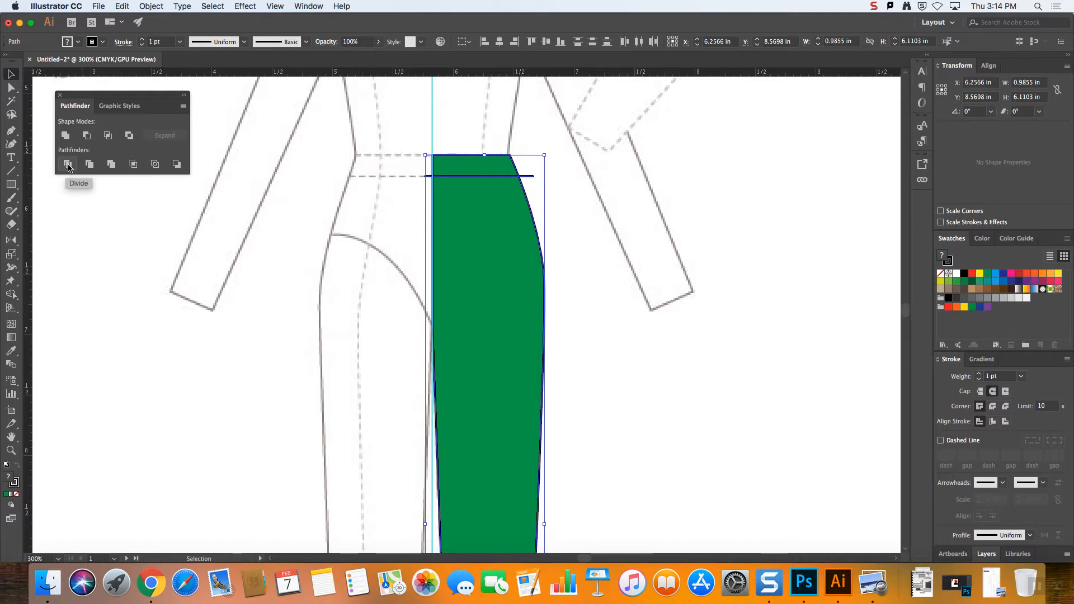
click(68, 165)
click(563, 162)
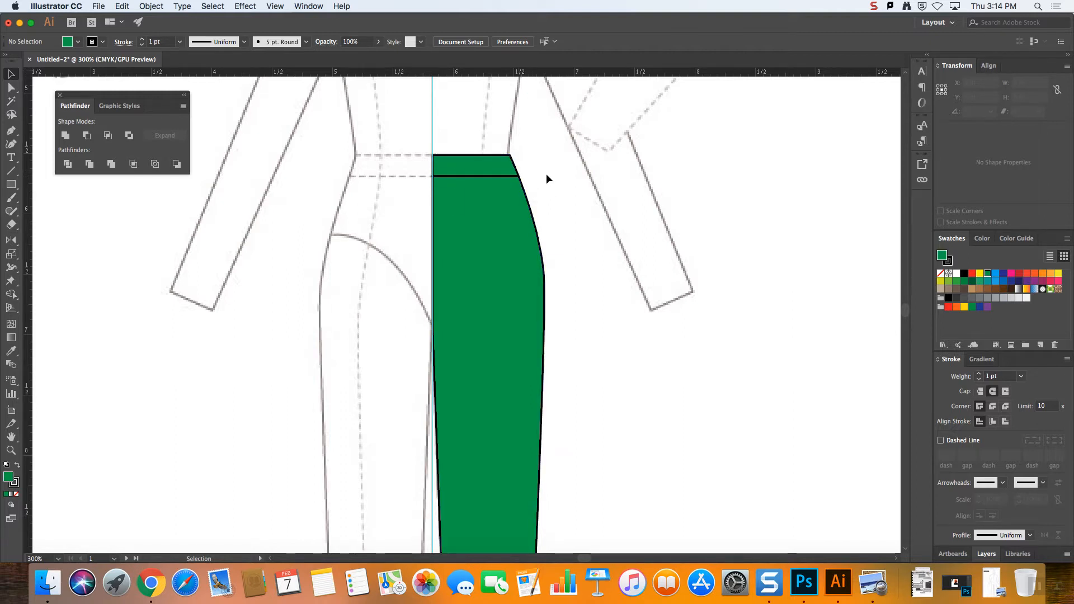
- Draw a diagonal pocket line about 0.65 in long from the half pants' waistband seam down to the side seam
click(473, 169)
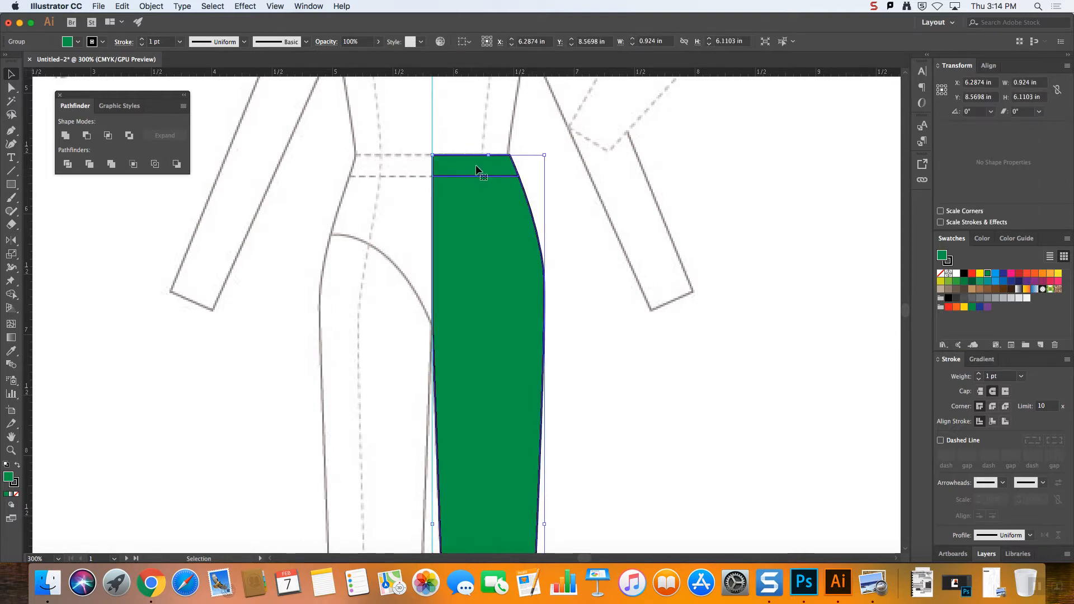
key(super+minus)
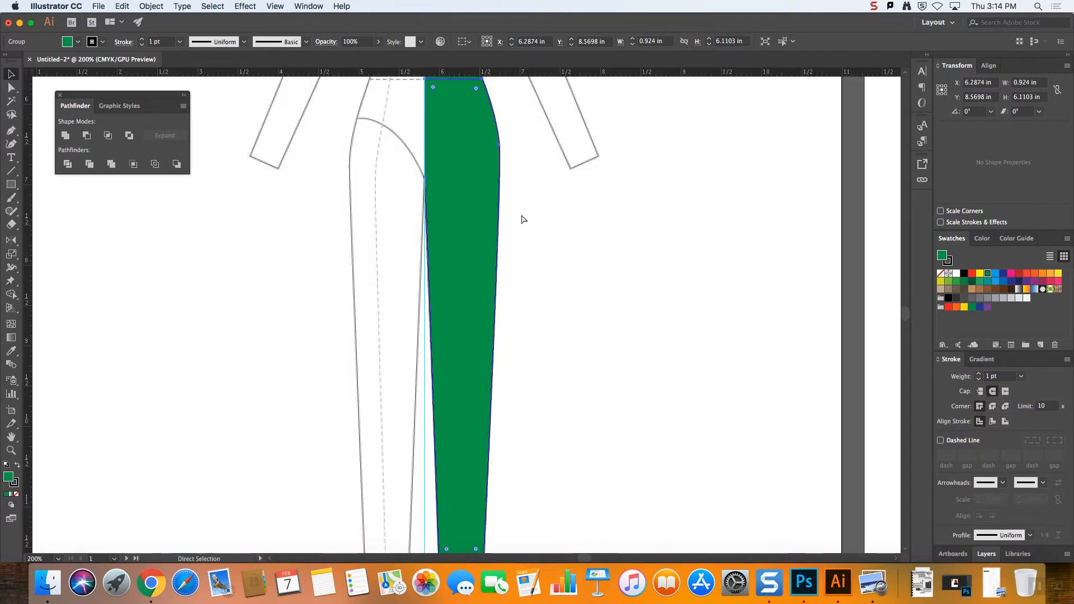
scroll(534, 199, down, 1)
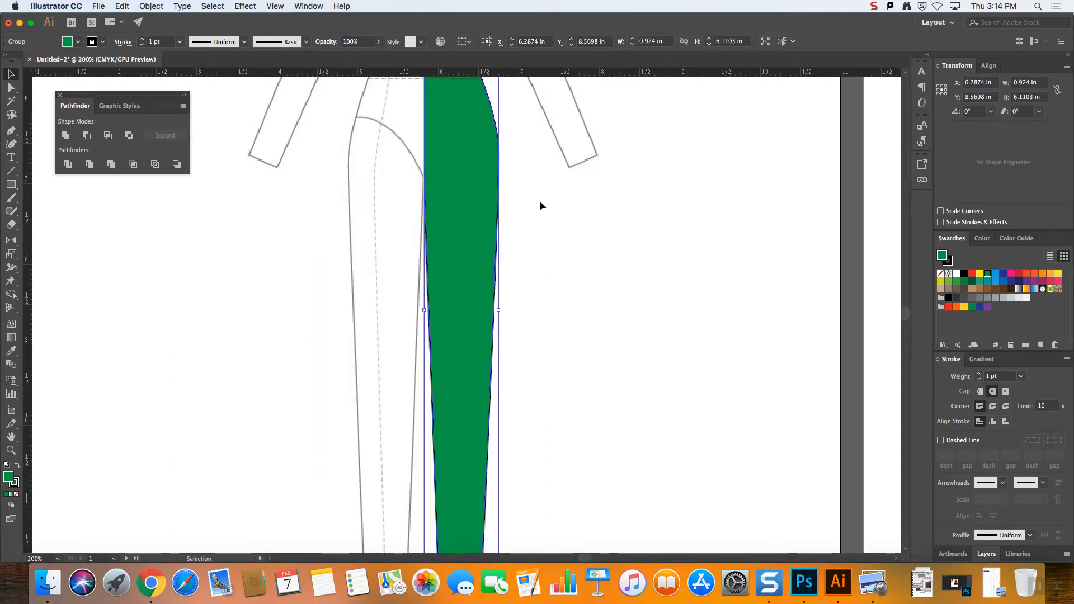
scroll(907, 312, up, 4)
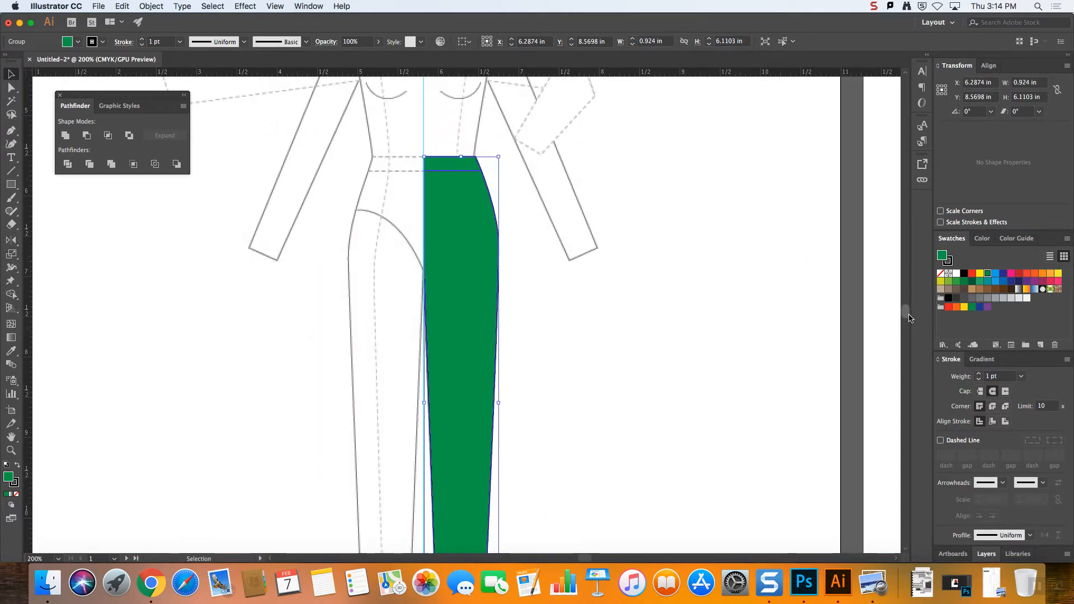
click(11, 171)
drag(452, 163, 492, 204)
key(v)
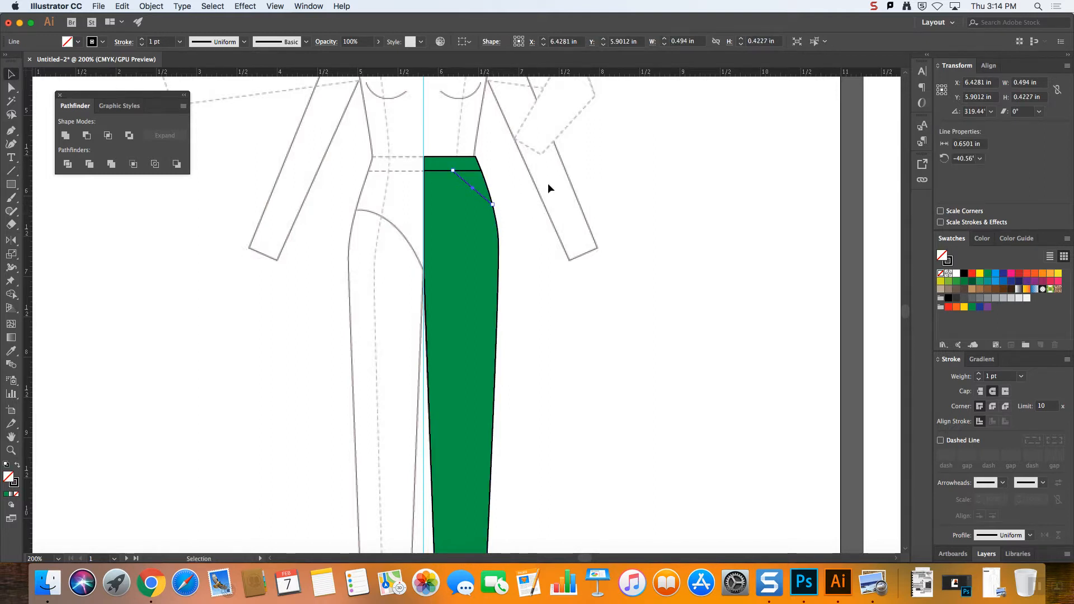
click(537, 179)
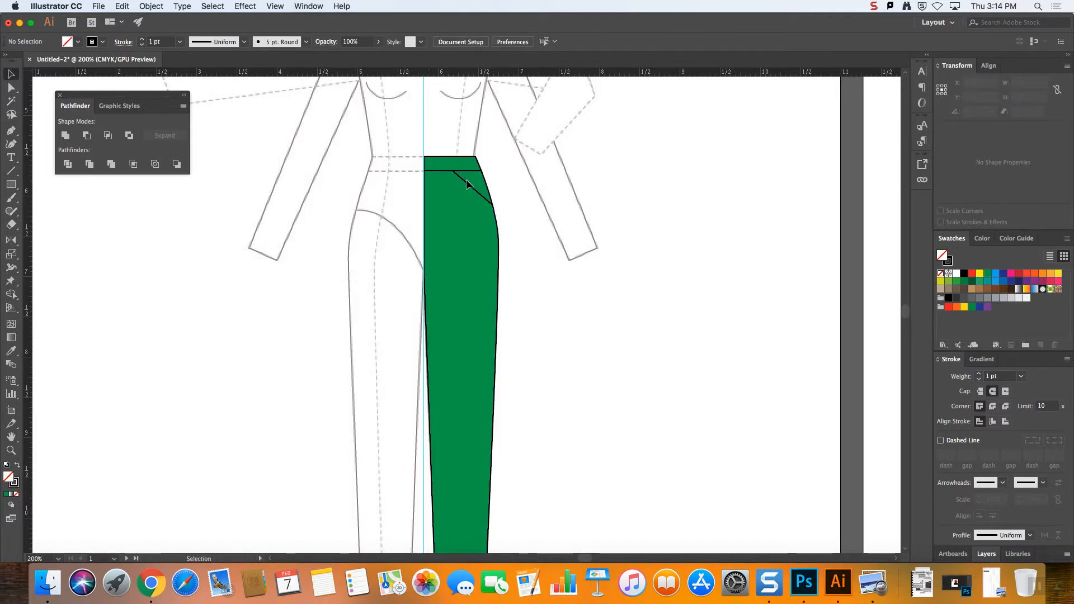
- Reflect a copy of the half pants and pocket line across the centre guide on the vertical axis
drag(405, 134, 514, 222)
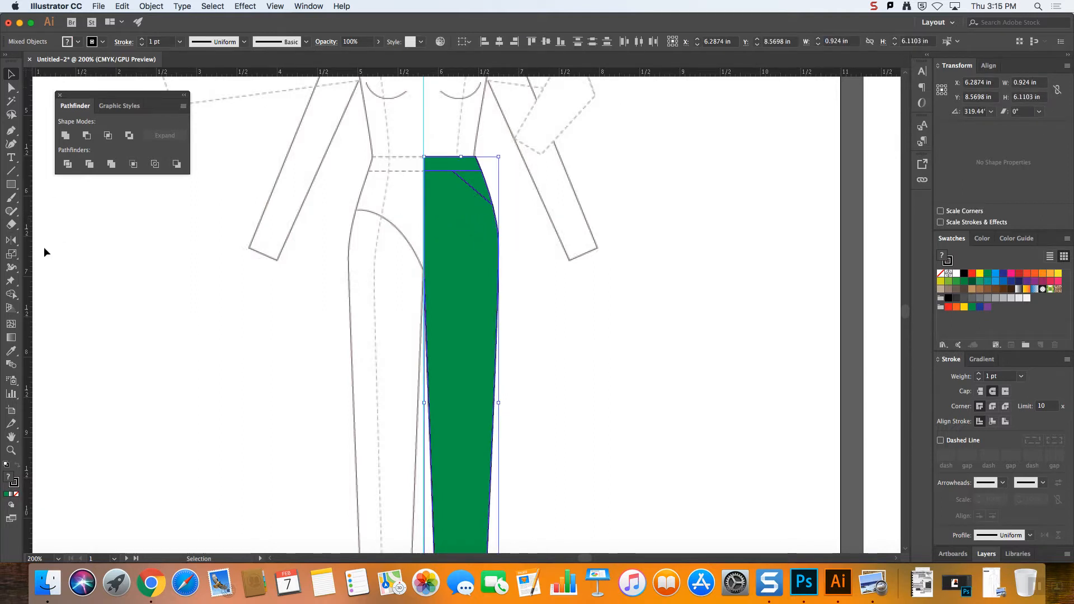
click(10, 241)
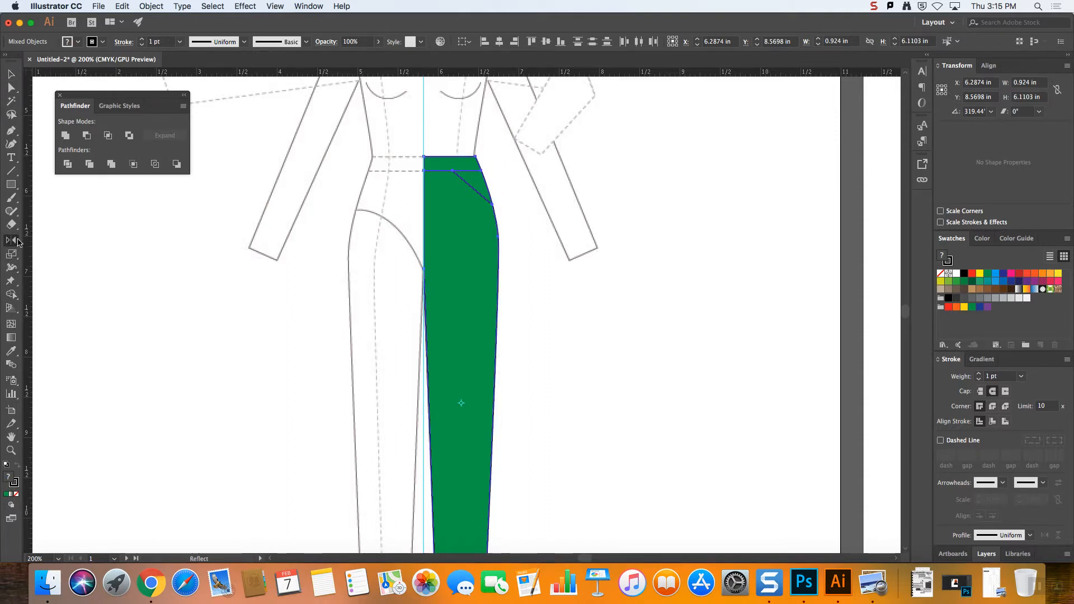
alt+click(424, 136)
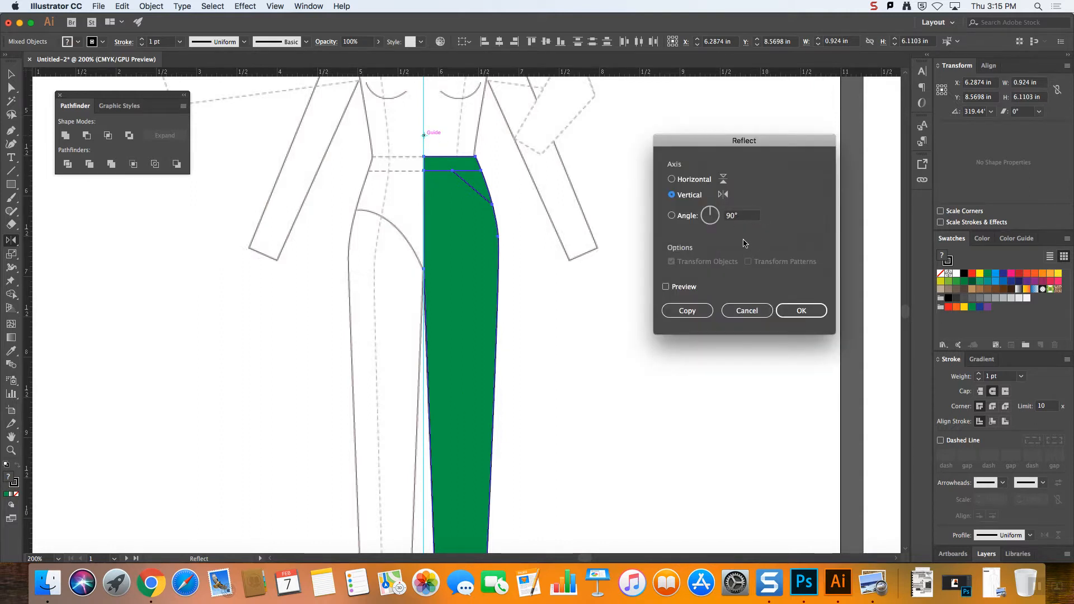
click(666, 287)
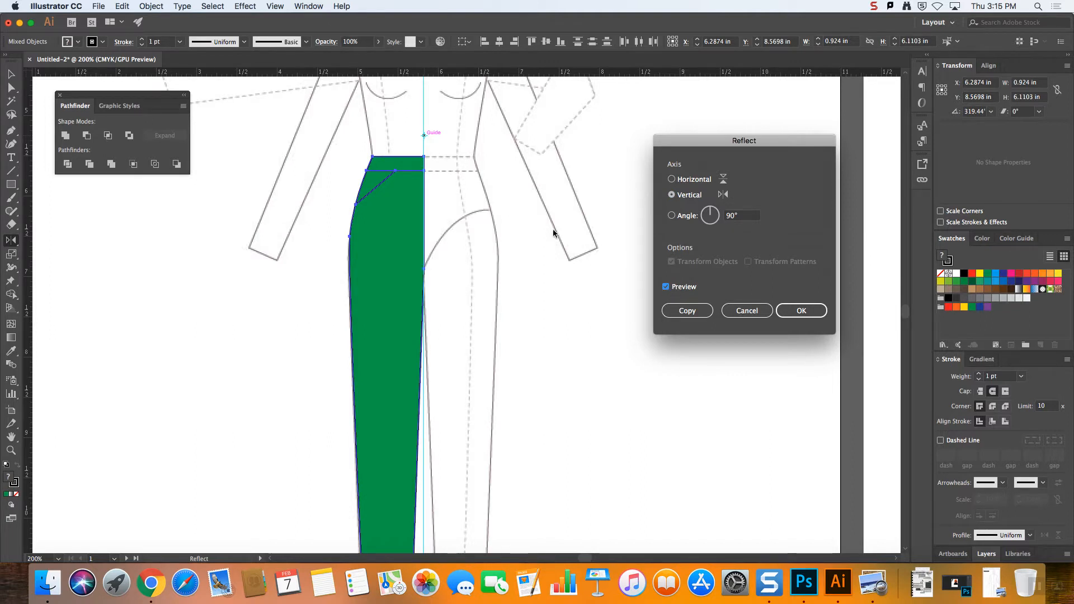
click(687, 311)
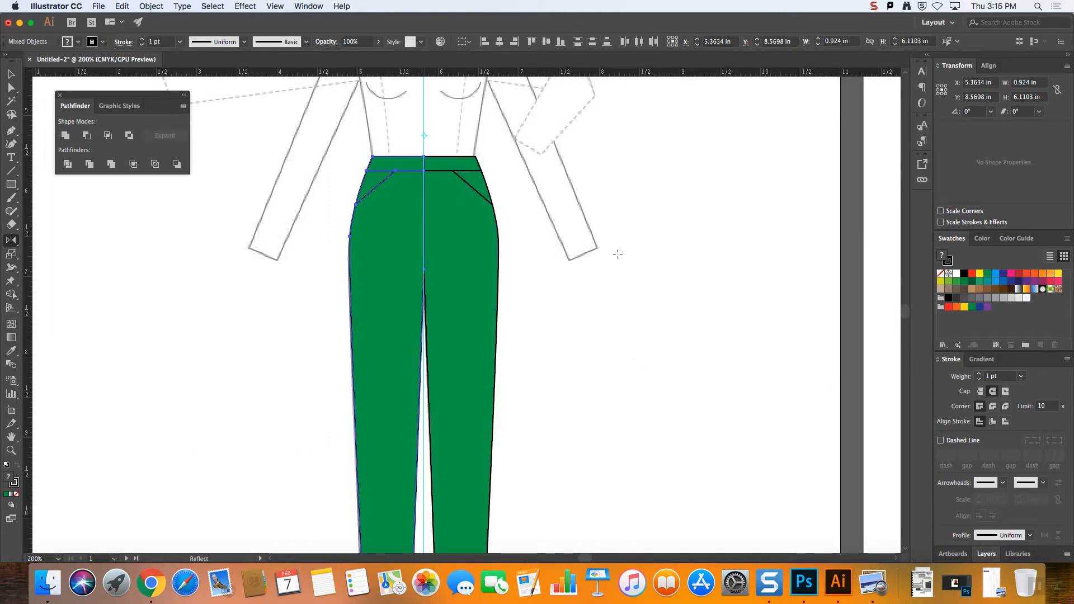
click(11, 75)
click(511, 192)
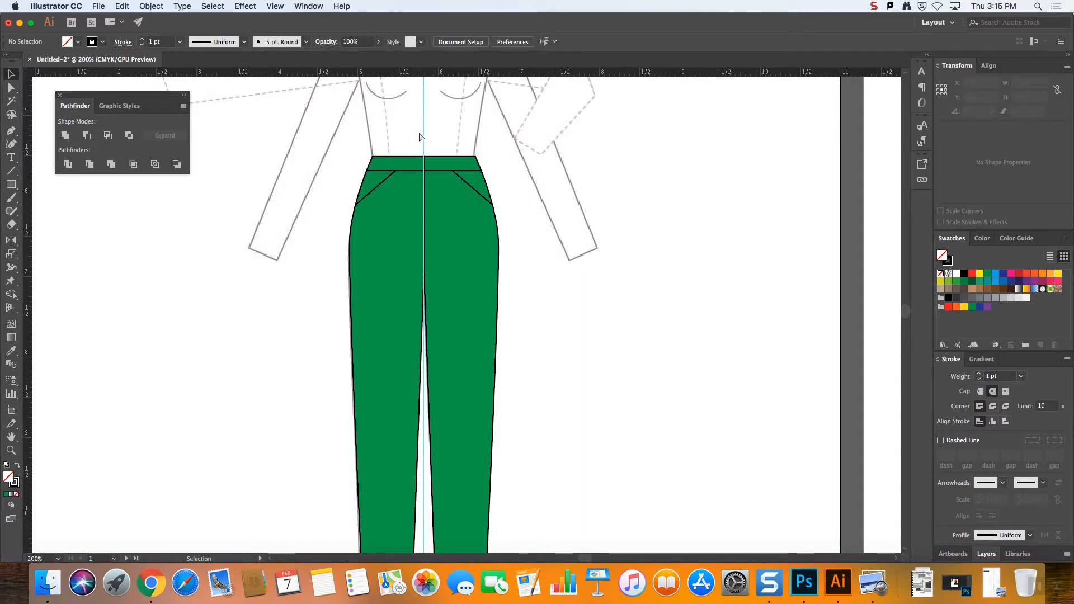
- Draw a button circle about 0.09 in wide on the waistband just beside the pants' centre line
key(super+equal)
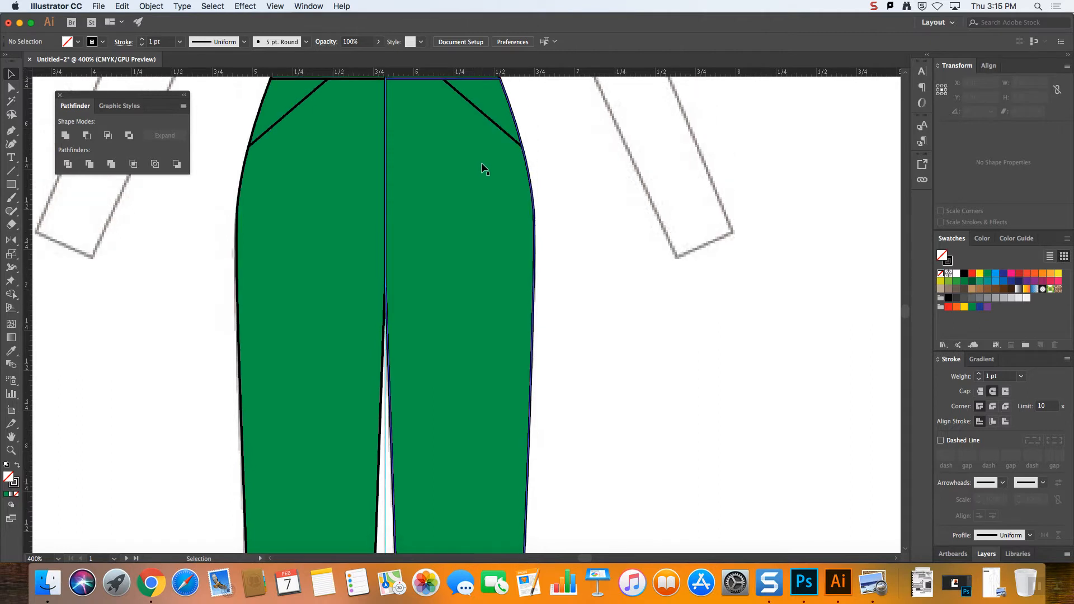
scroll(481, 162, up, 3)
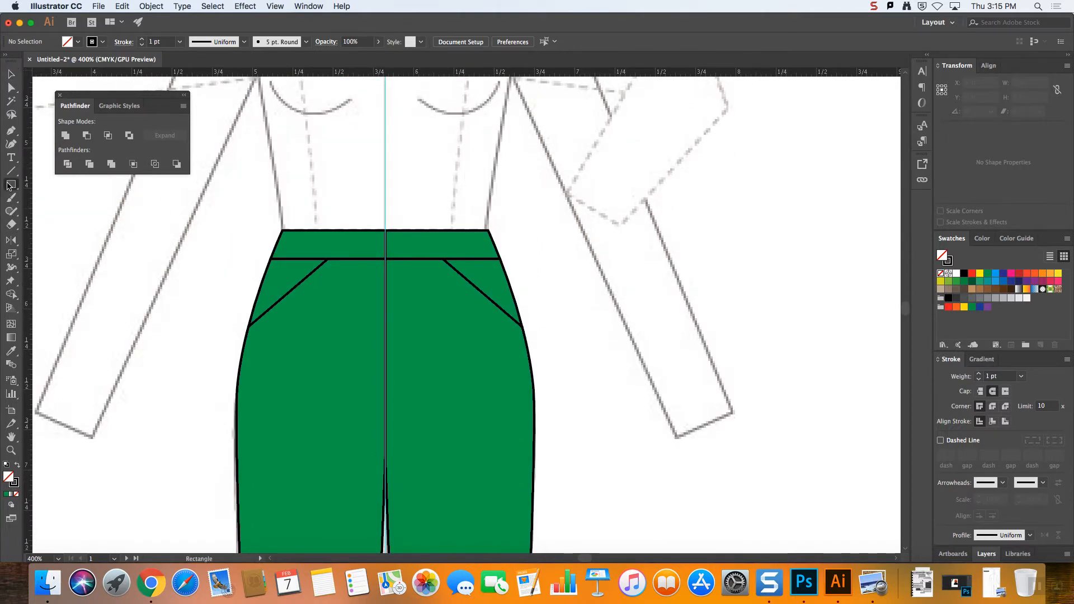
drag(11, 184, 77, 213)
drag(391, 242, 405, 250)
click(11, 73)
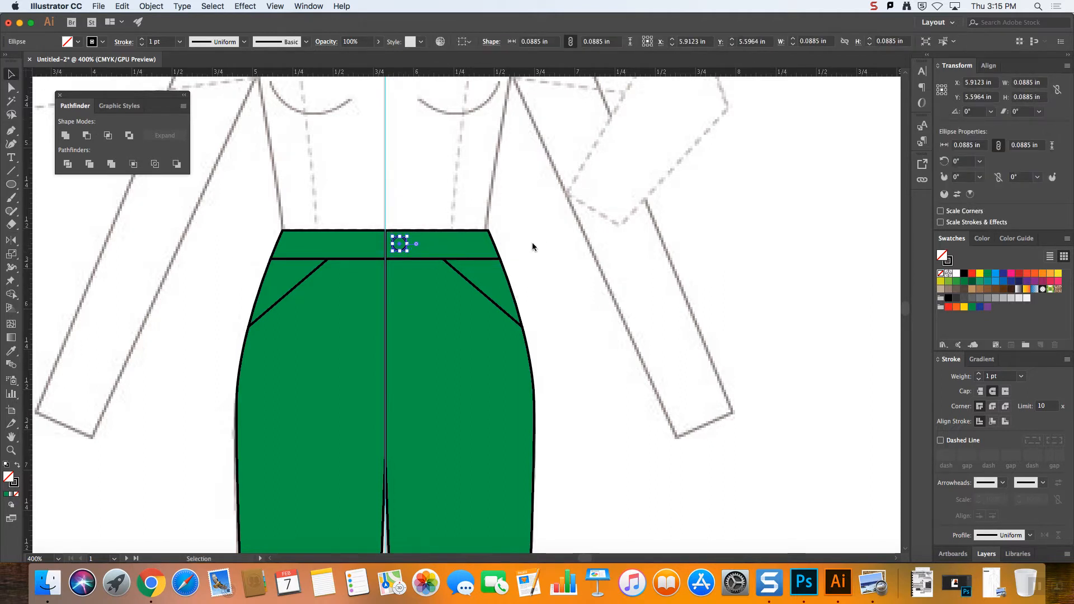
click(511, 260)
- Hide the pants layer, Layer 4, and add a new layer above it
key(super+minus)
key(super+minus)
key(super+minus)
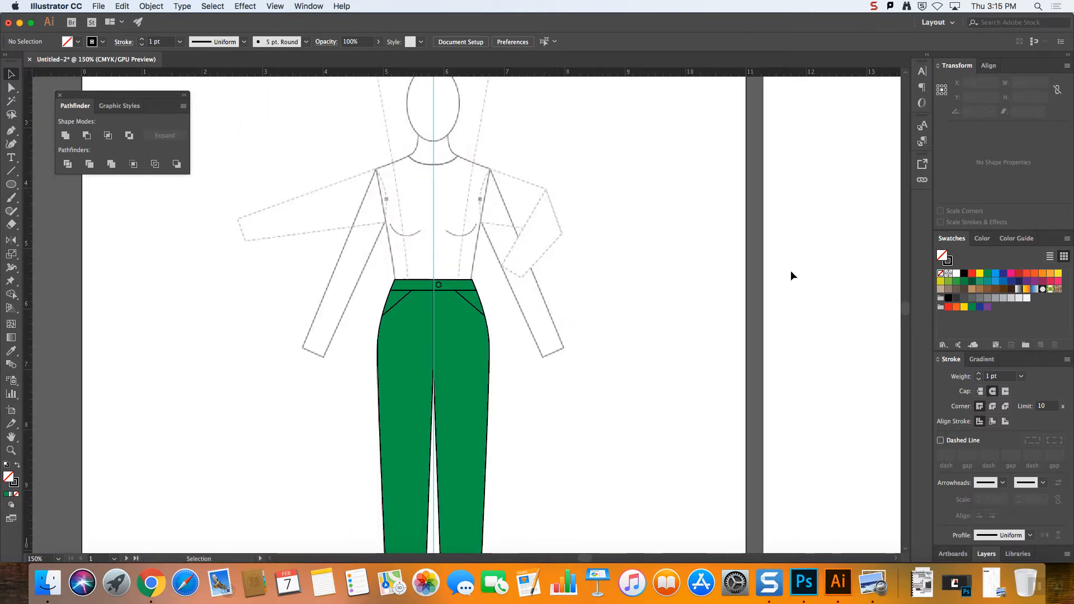
scroll(907, 307, down, 5)
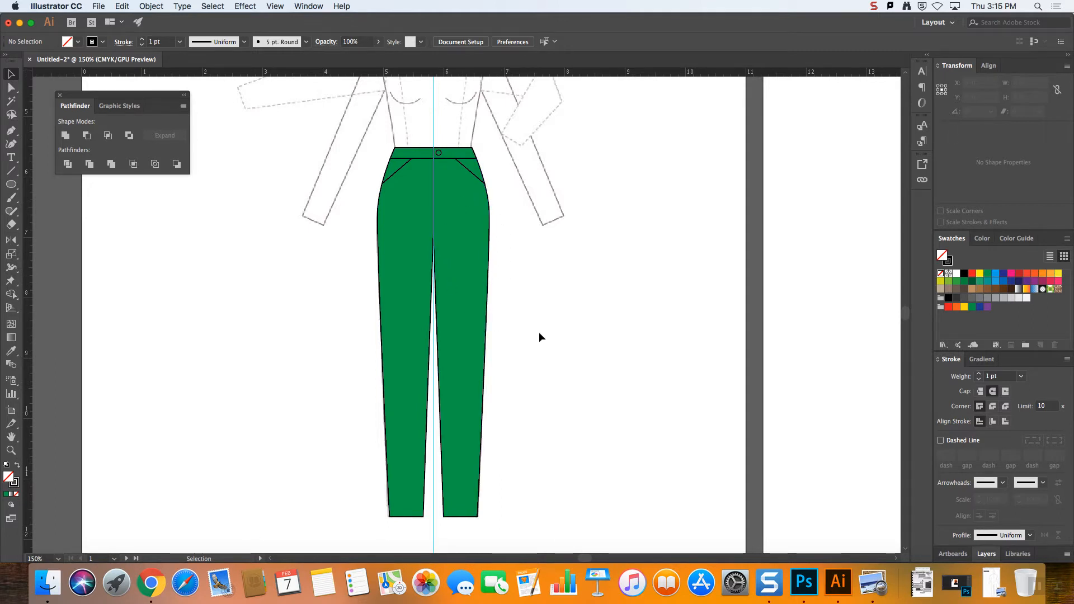
scroll(907, 313, up, 5)
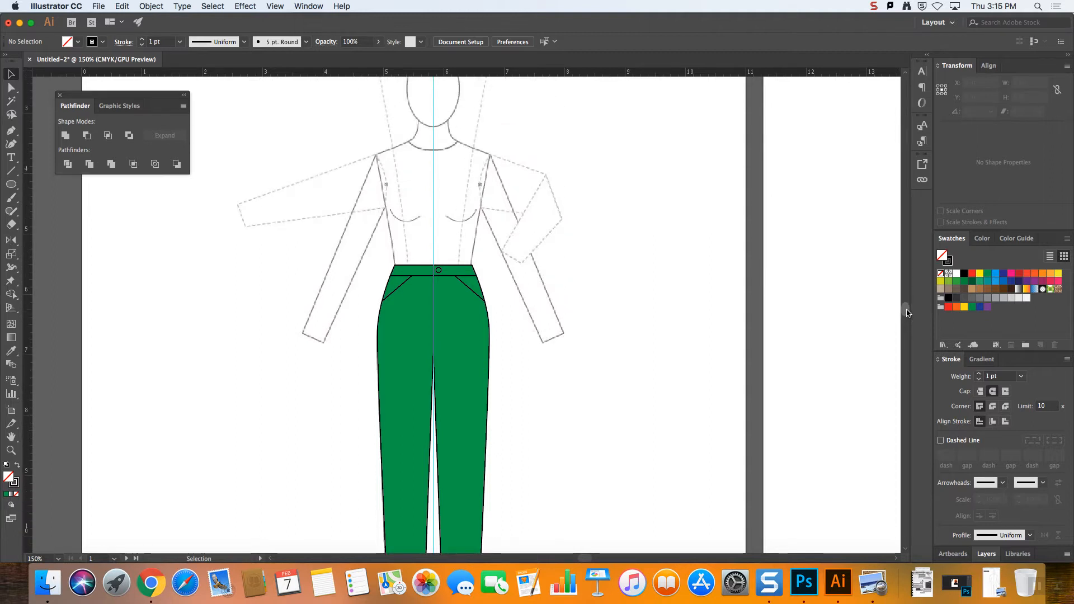
scroll(907, 314, down, 3)
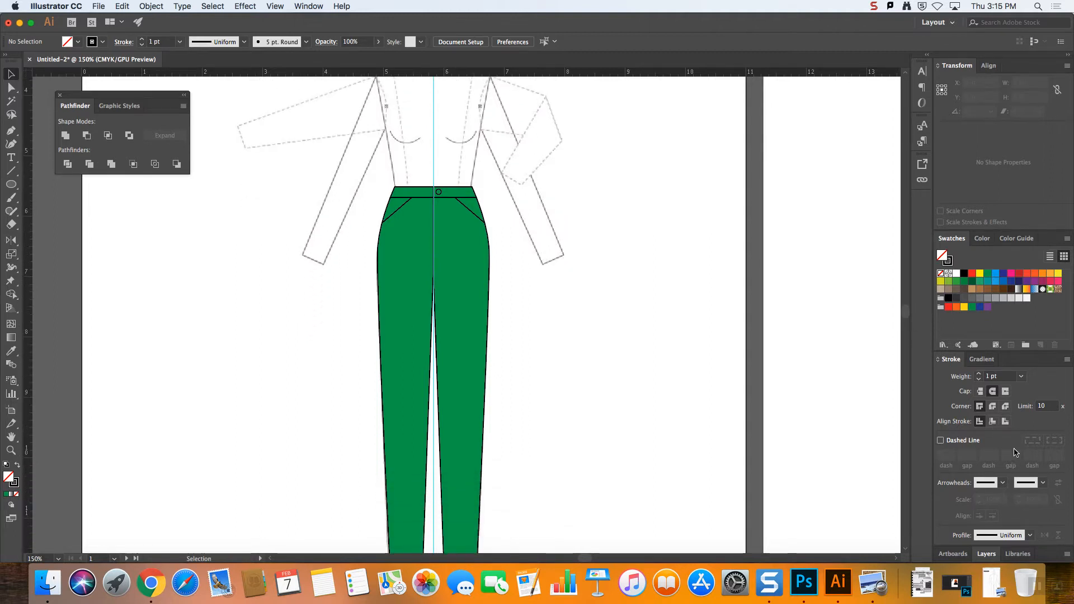
click(987, 553)
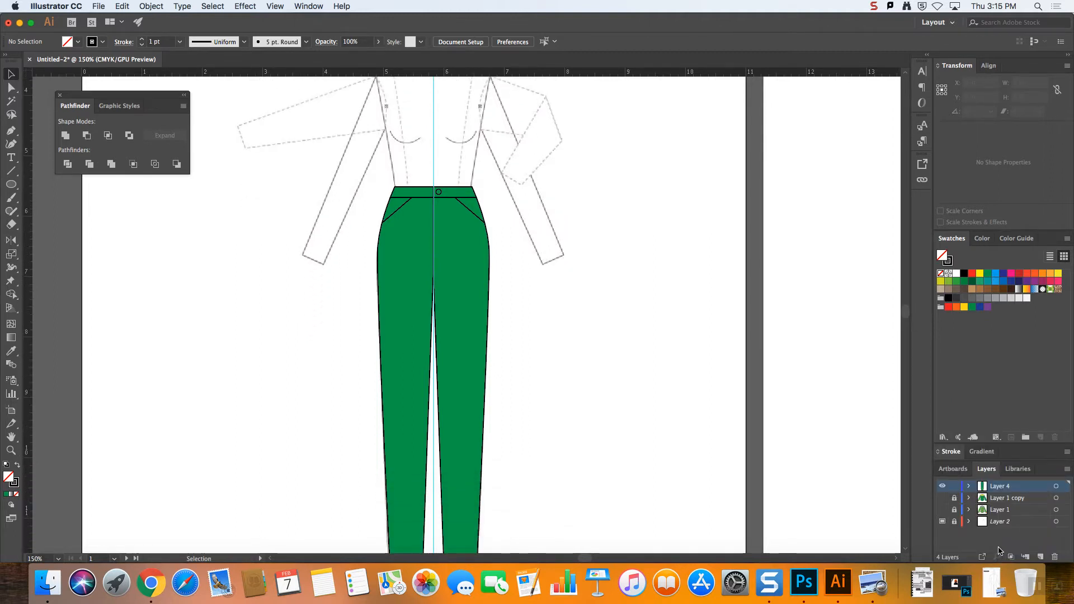
click(943, 487)
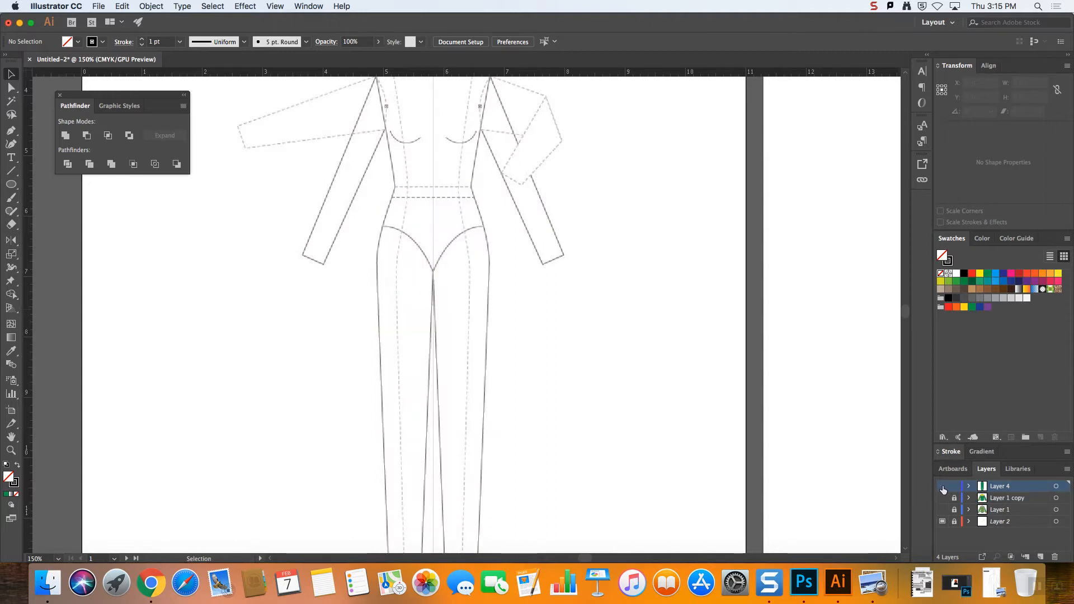
click(1041, 557)
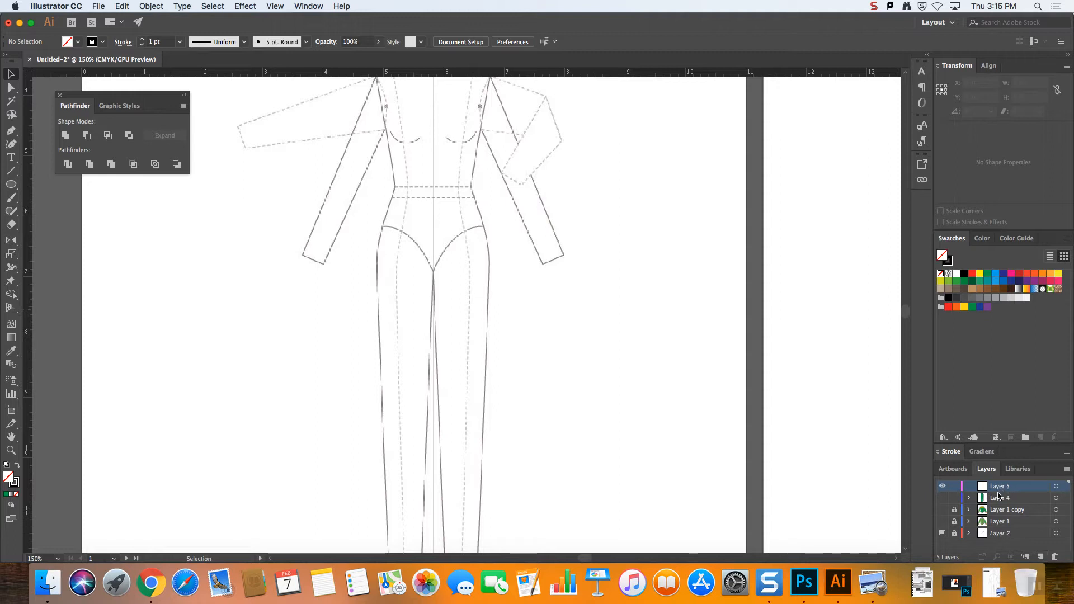
- Start a Pen path from centre waist to side waist, curving outward to a point about 4.4 in below and 1.6 in from centre
click(11, 130)
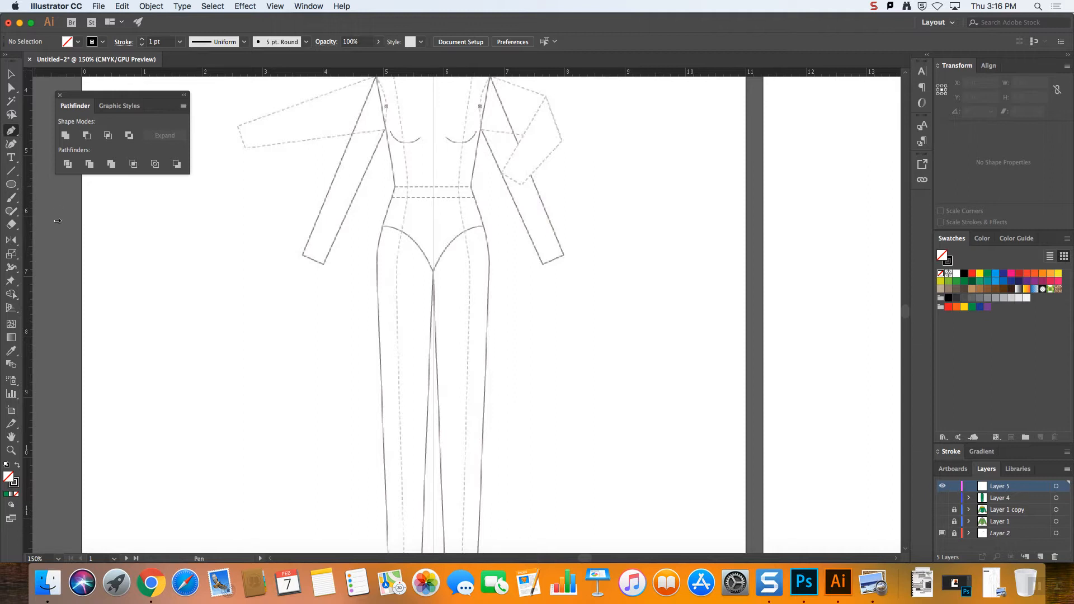
click(433, 187)
click(471, 187)
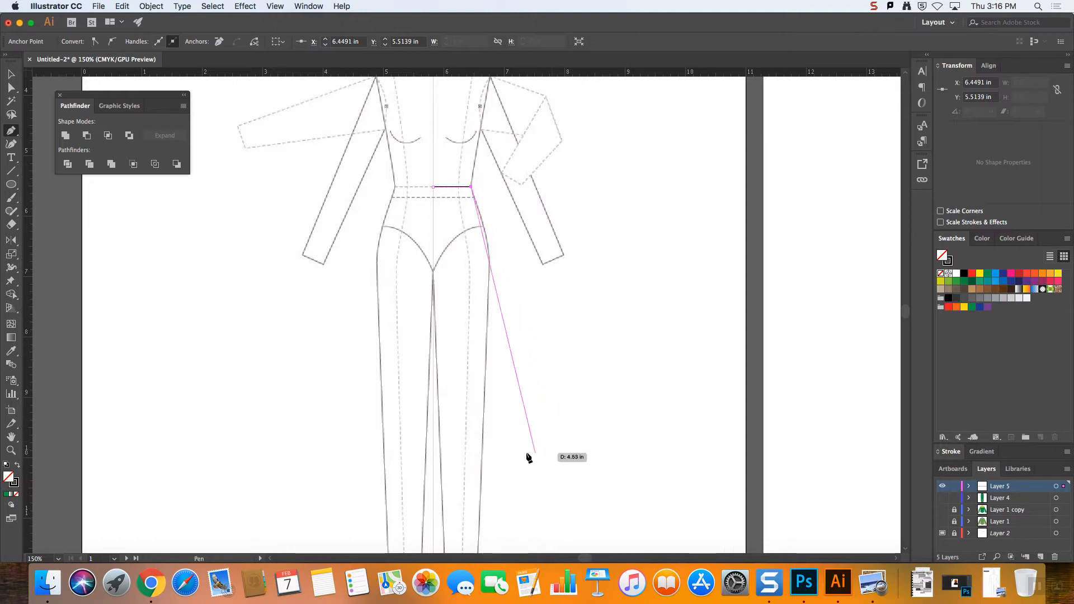
drag(528, 453, 532, 554)
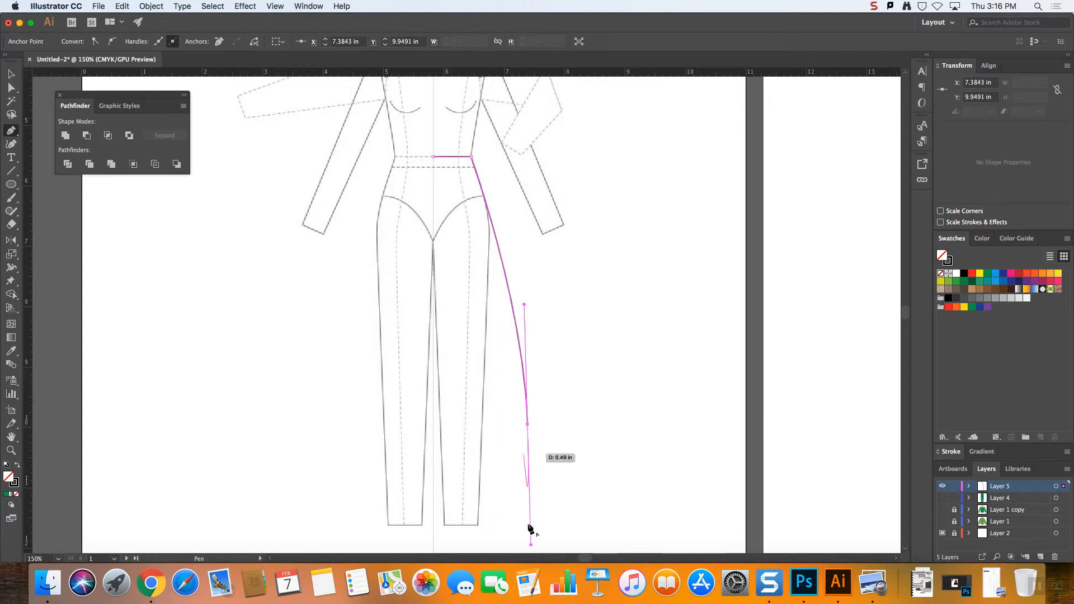
- Try to redirect the outgoing handle at the skirt's side hem point independently of the incoming side curve
key(alt)
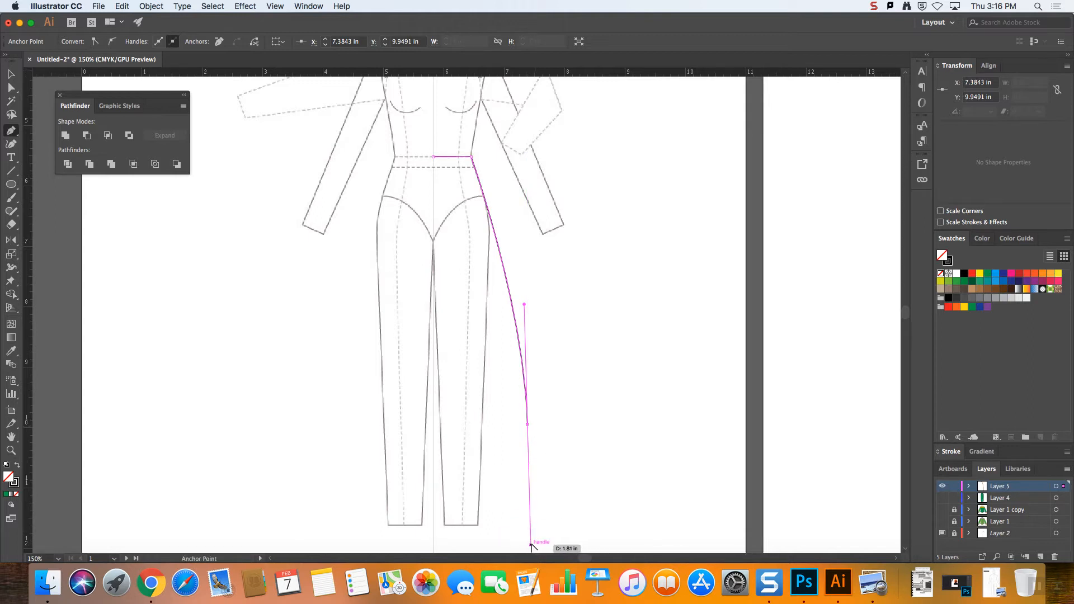
drag(530, 544, 524, 495)
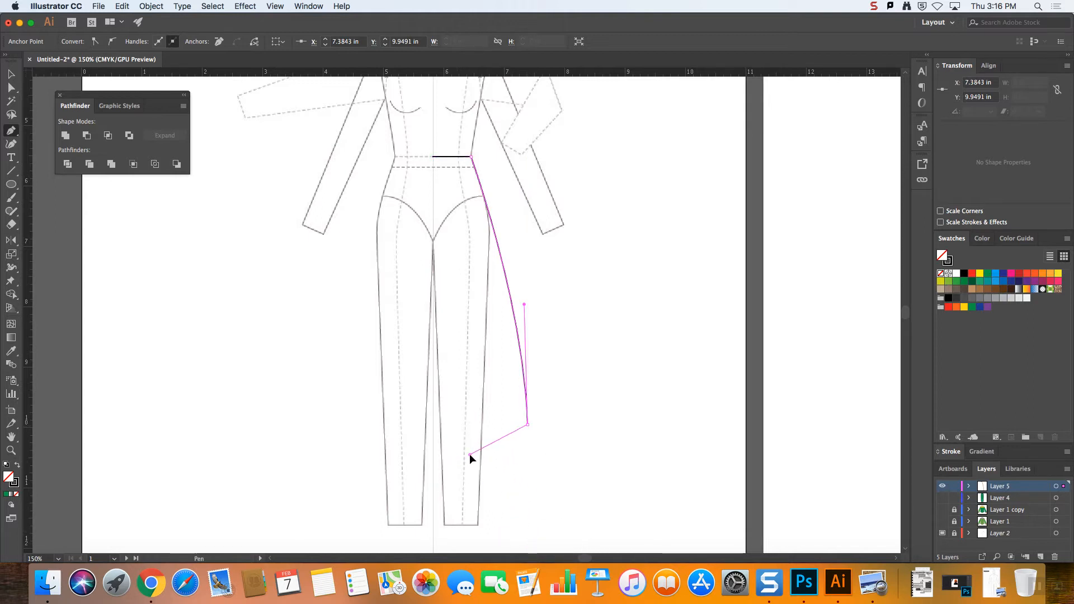
drag(470, 455, 480, 456)
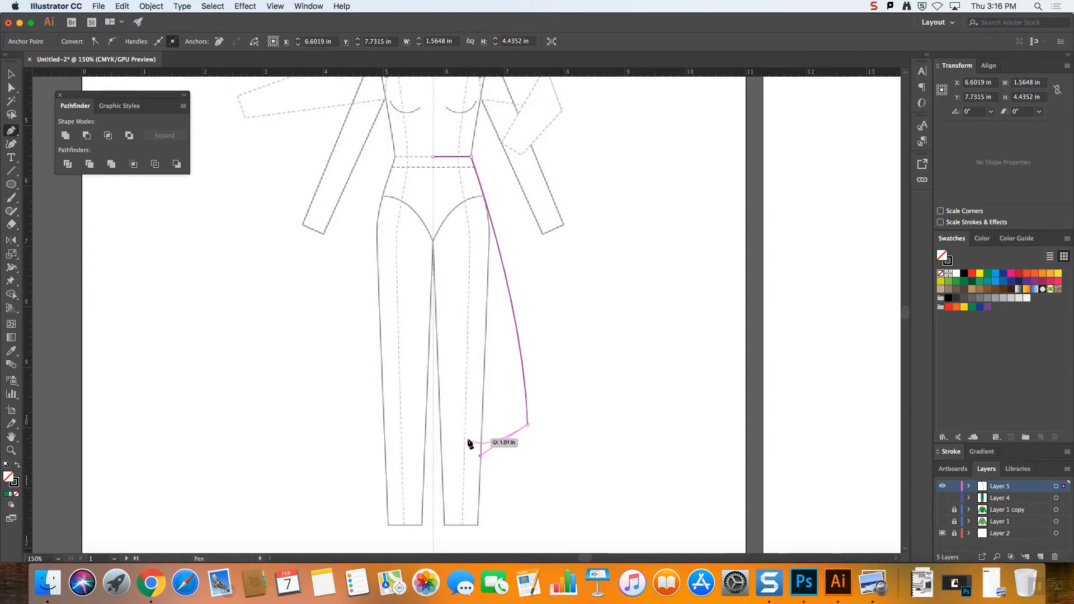
mouse_move(528, 429)
mouse_down()
mouse_move(497, 446)
mouse_move(527, 428)
mouse_move(531, 448)
mouse_up()
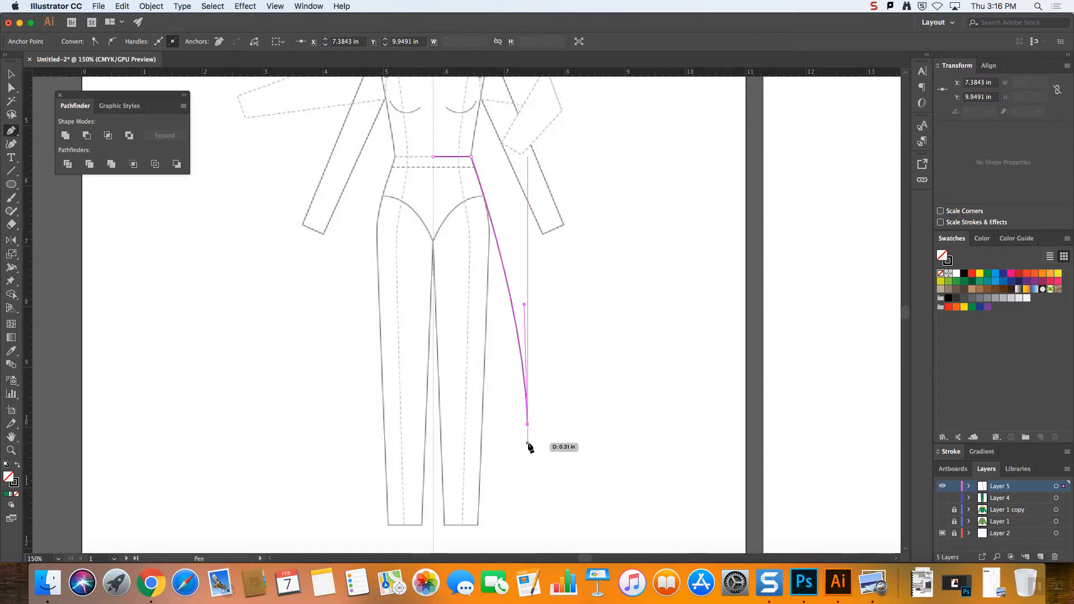
key(super+z)
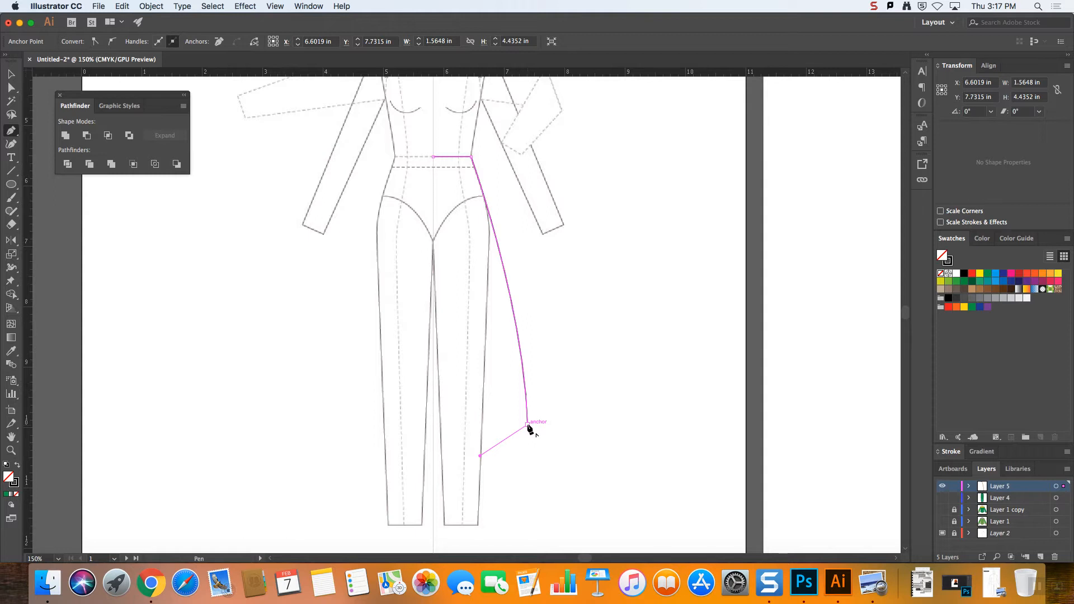
- Retract the side hem point's outgoing handle and finish the half skirt with a curved hem to the centre guide, about 0.44 in lower
drag(529, 429, 525, 313)
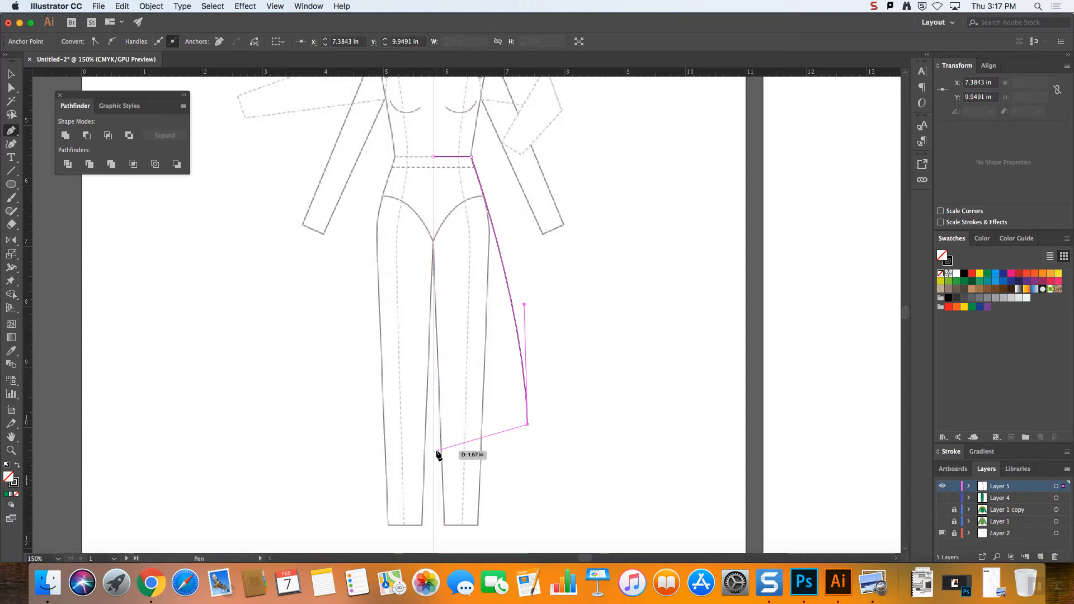
drag(434, 451, 373, 451)
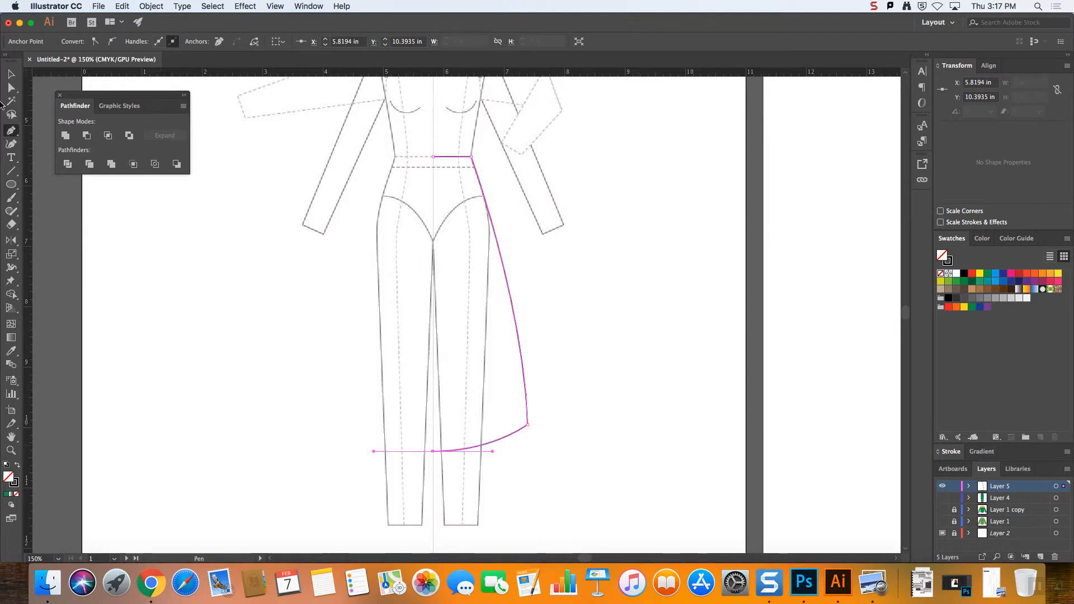
click(11, 78)
click(573, 290)
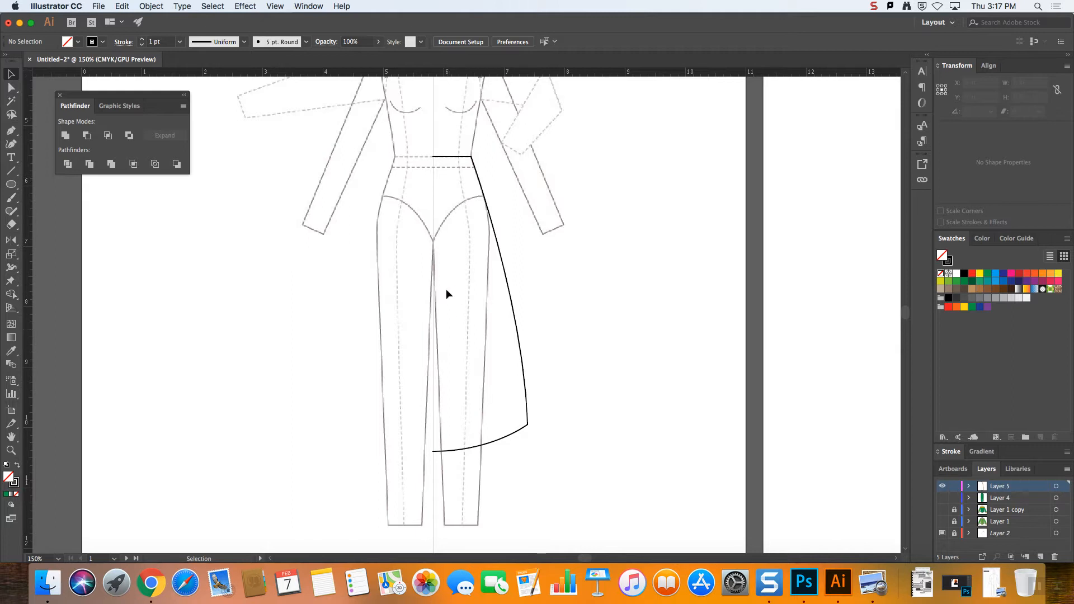
- Reflect a copy of the half skirt path across the centre guide on the vertical axis
click(526, 373)
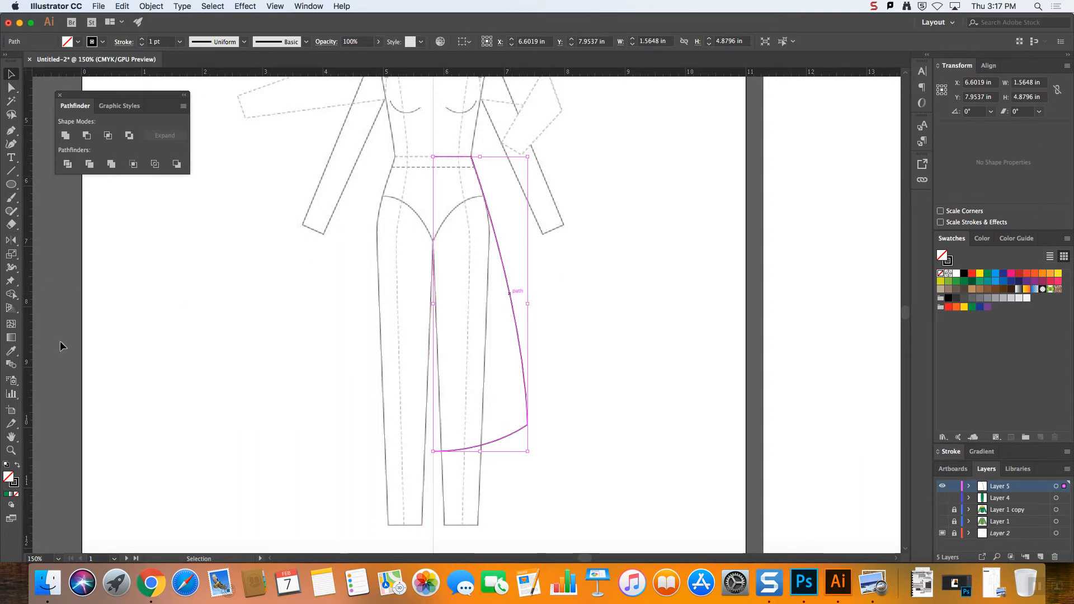
click(11, 240)
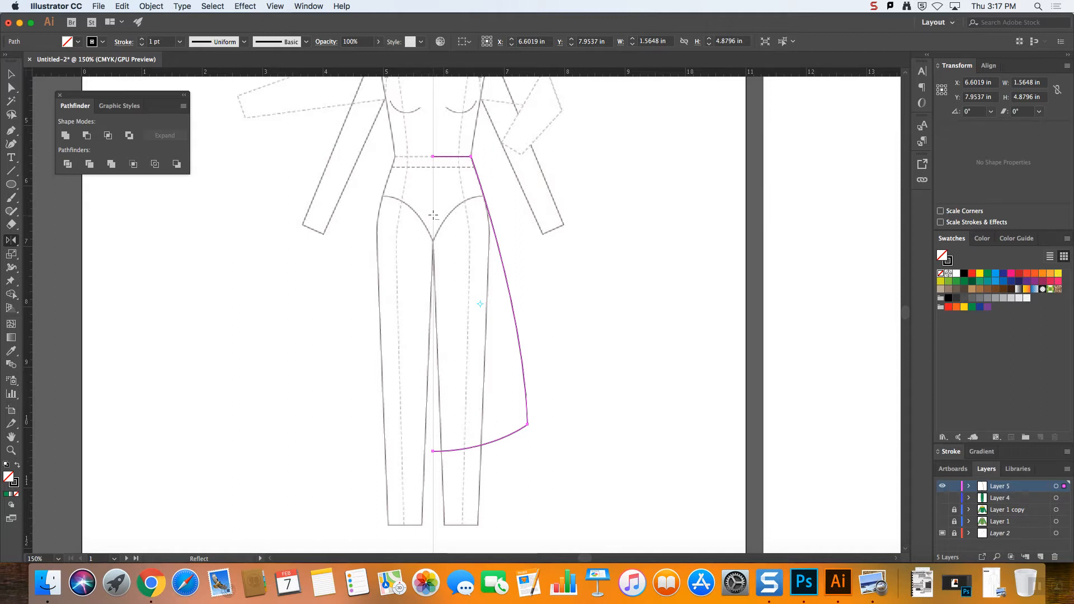
alt+click(433, 214)
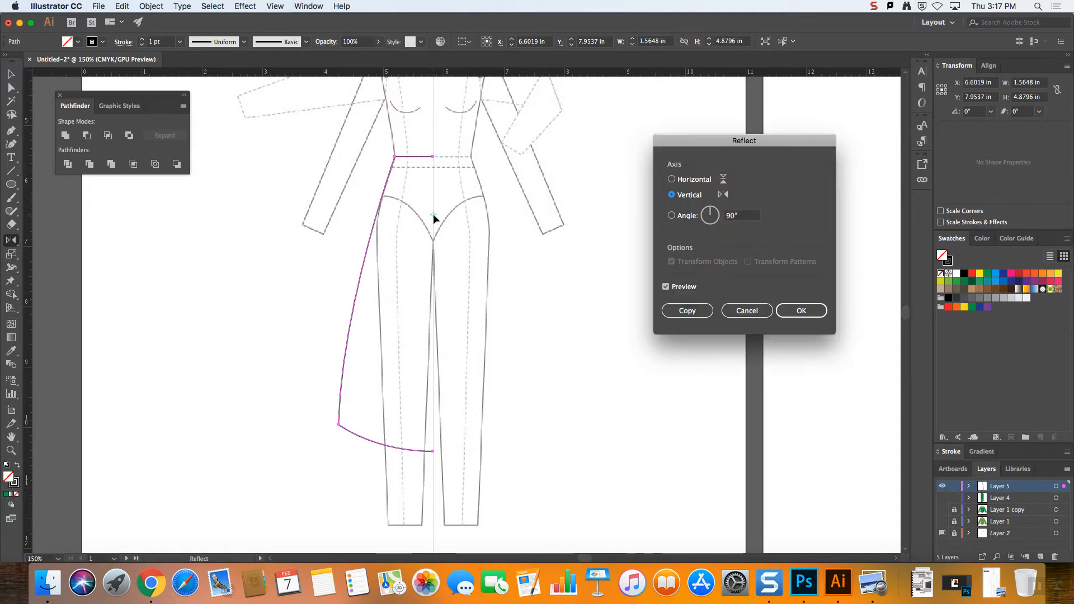
click(687, 311)
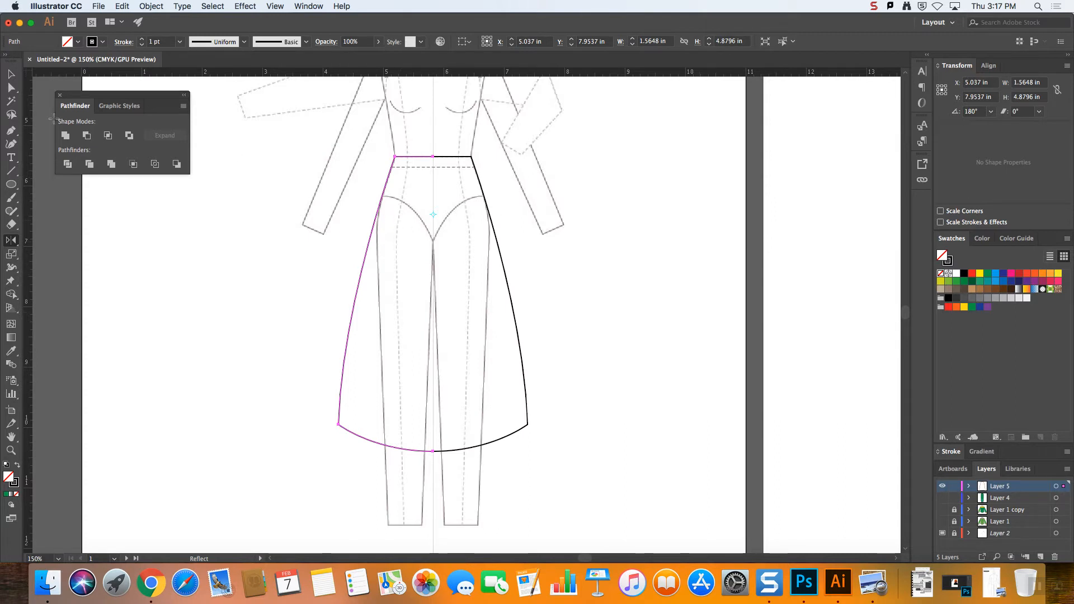
- Inspect the two overlapping end points where the skirt halves meet at the centre waist
click(10, 88)
drag(423, 143, 443, 172)
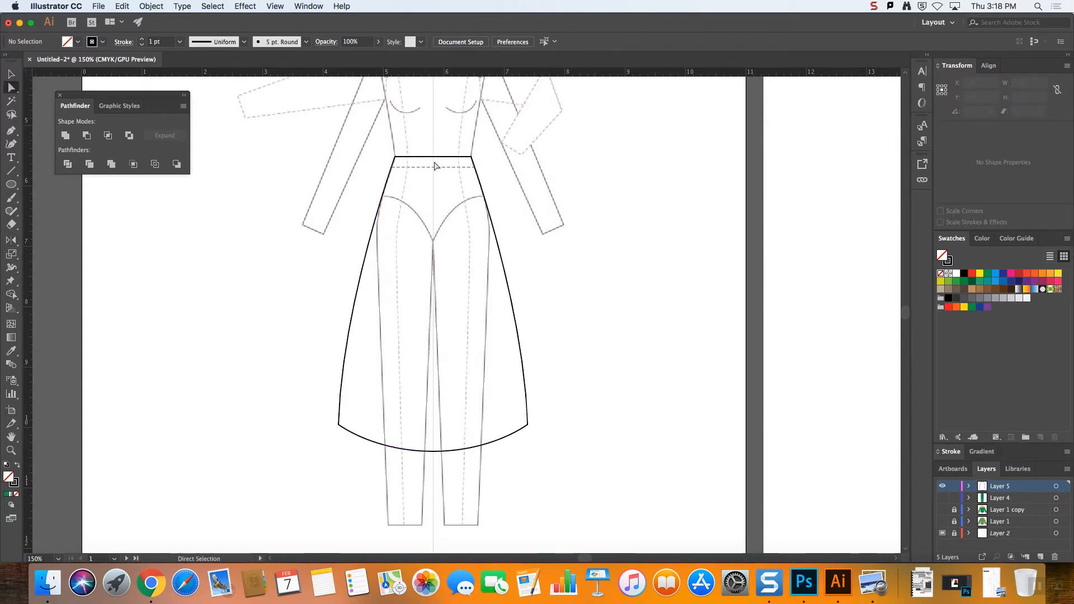
click(436, 158)
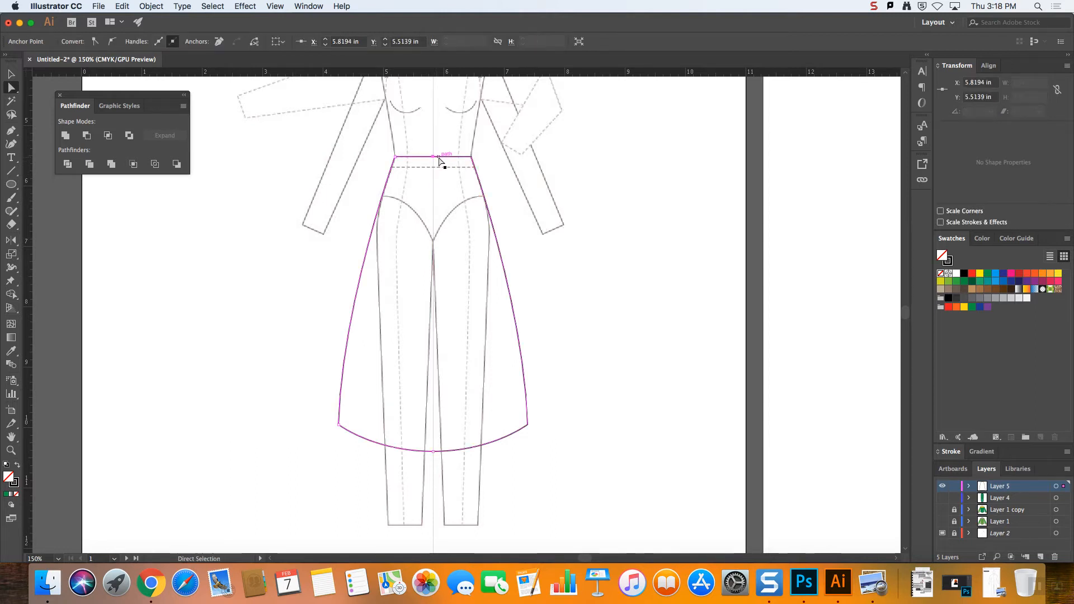
click(439, 158)
click(434, 157)
click(431, 157)
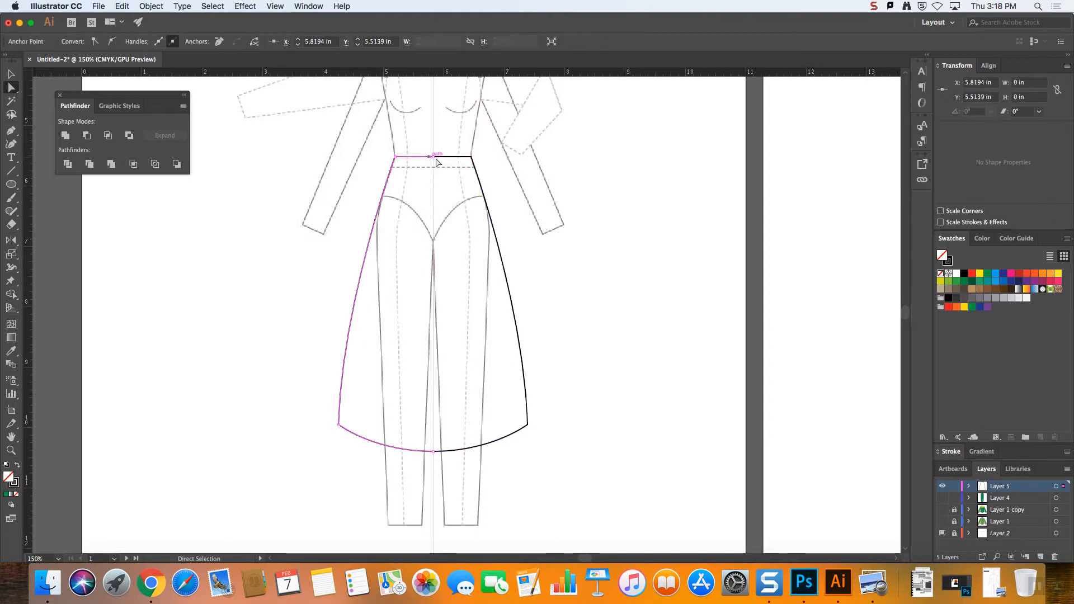
click(438, 158)
drag(421, 139, 440, 168)
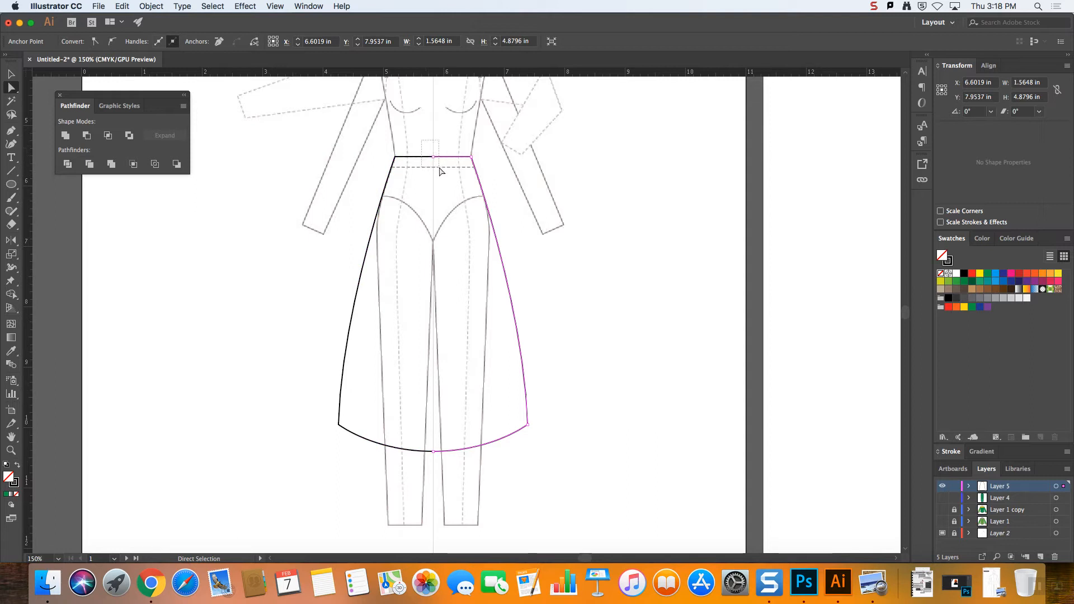
click(423, 145)
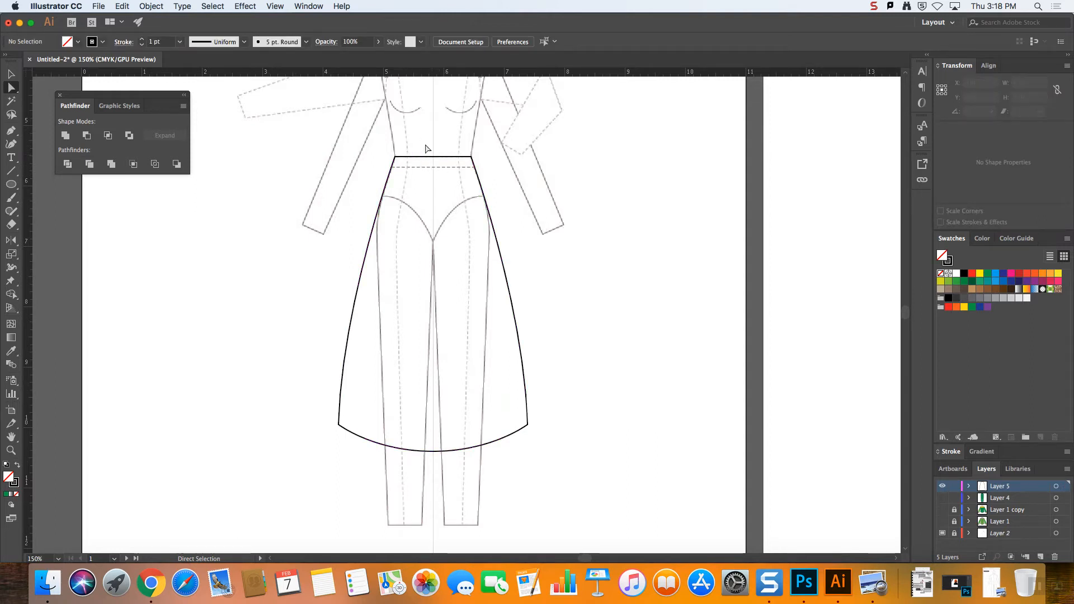
- Average the two skirt halves' centre waist end points on both axes and join them
drag(442, 170, 443, 170)
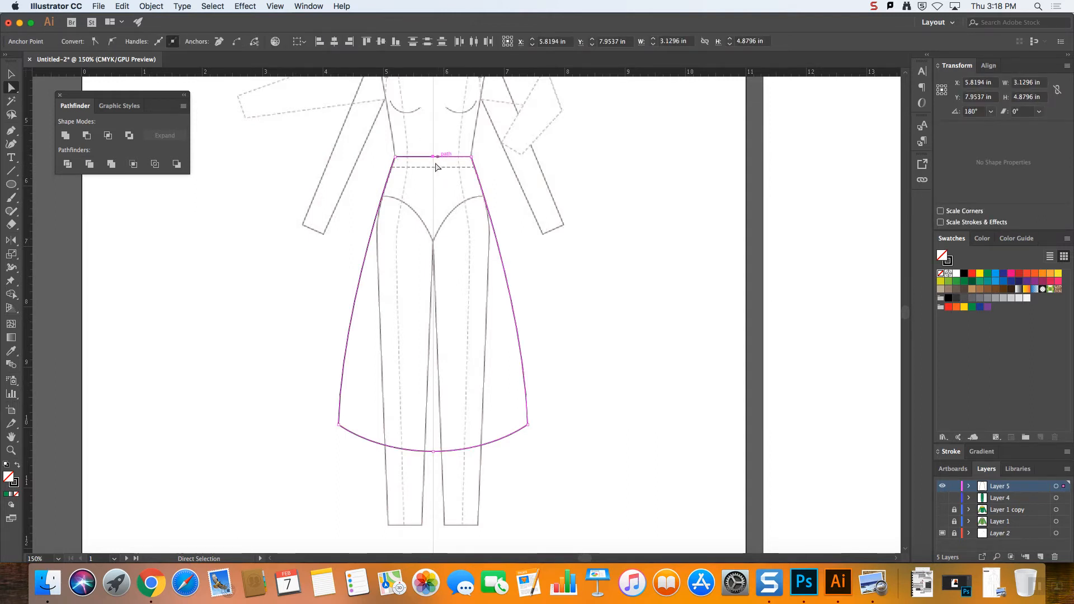
right_click(564, 150)
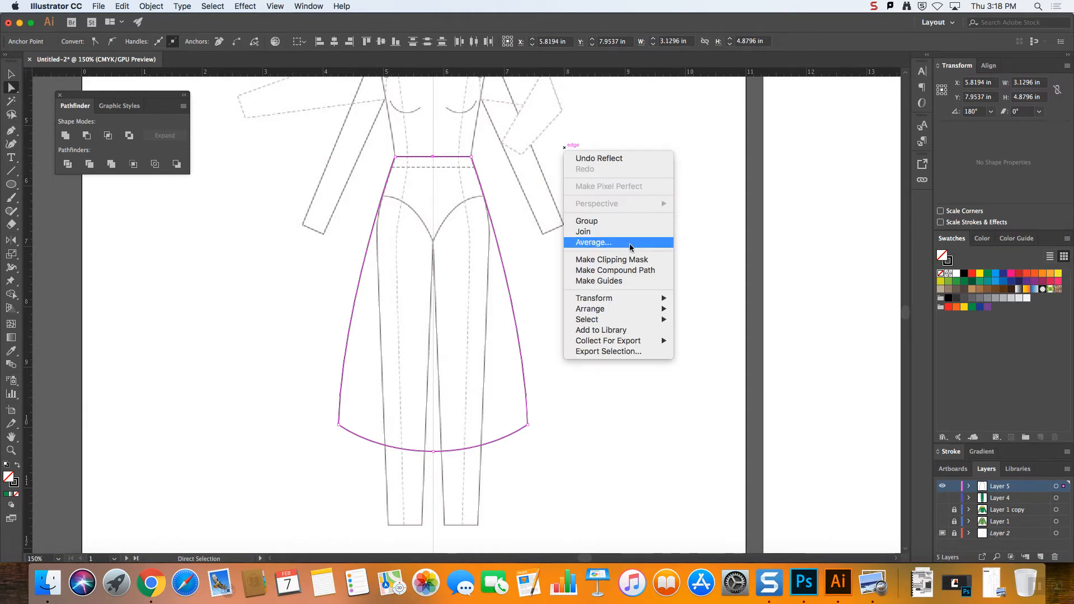
click(632, 243)
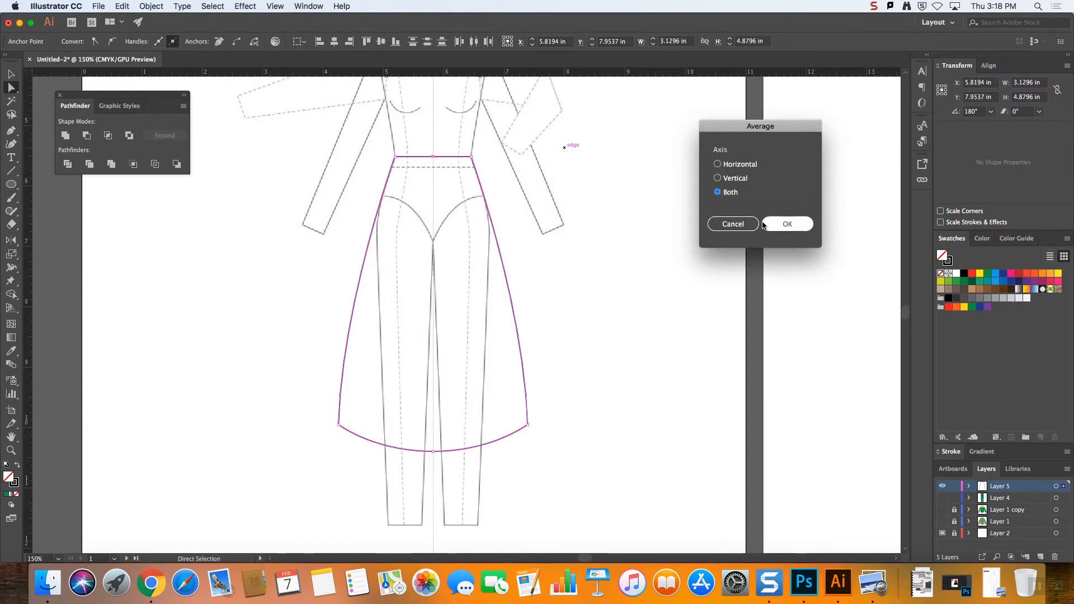
click(781, 228)
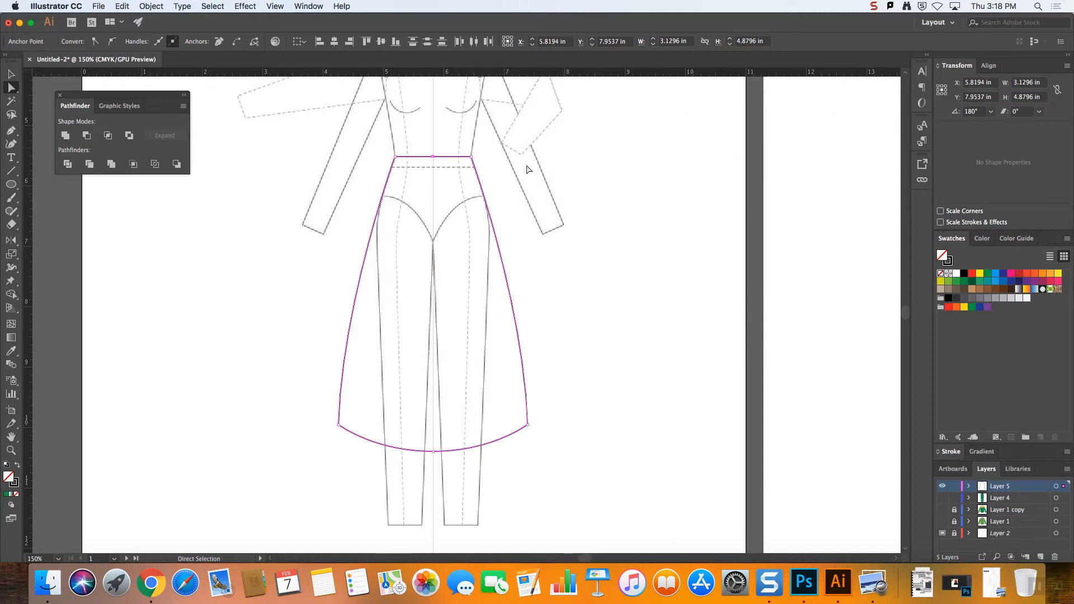
right_click(599, 159)
click(631, 243)
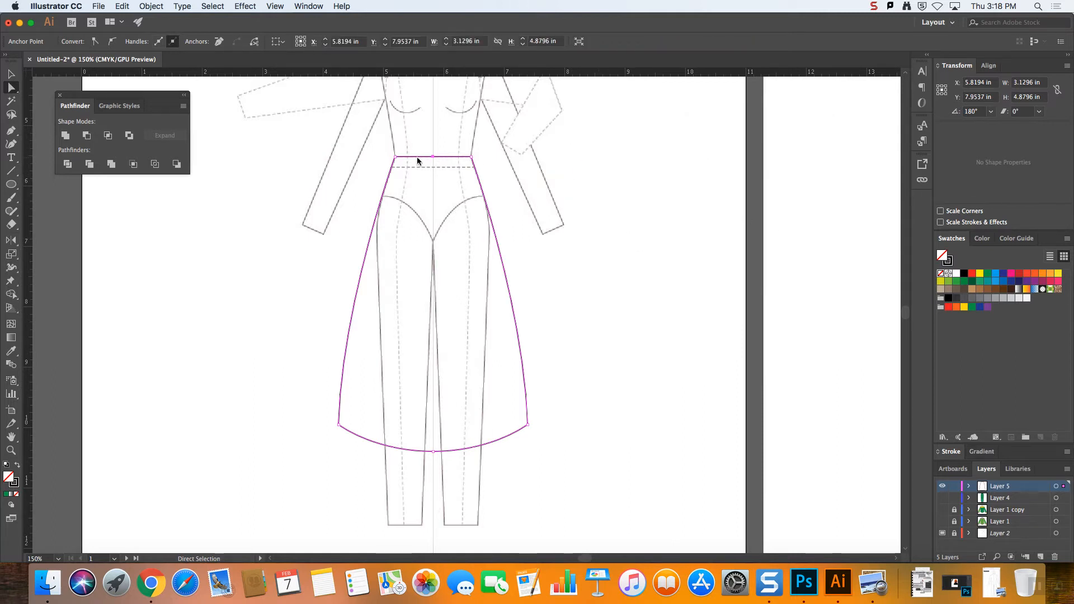
- Move one skirt half's centre hem end point away from the centre guide, and undo the move
scroll(616, 201, down, 3)
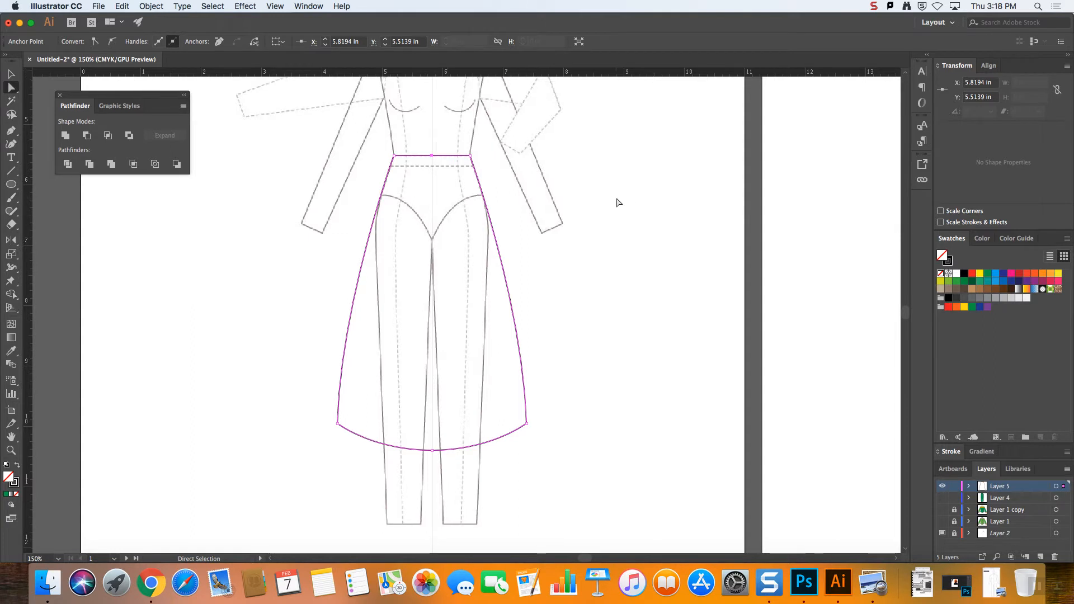
drag(433, 382, 445, 403)
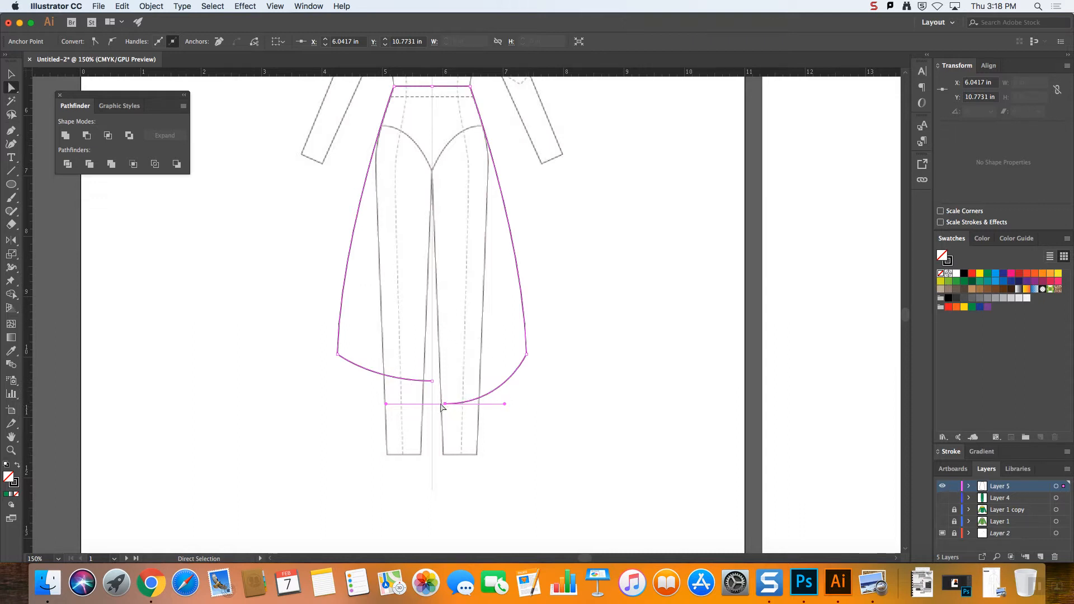
key(super+z)
click(465, 406)
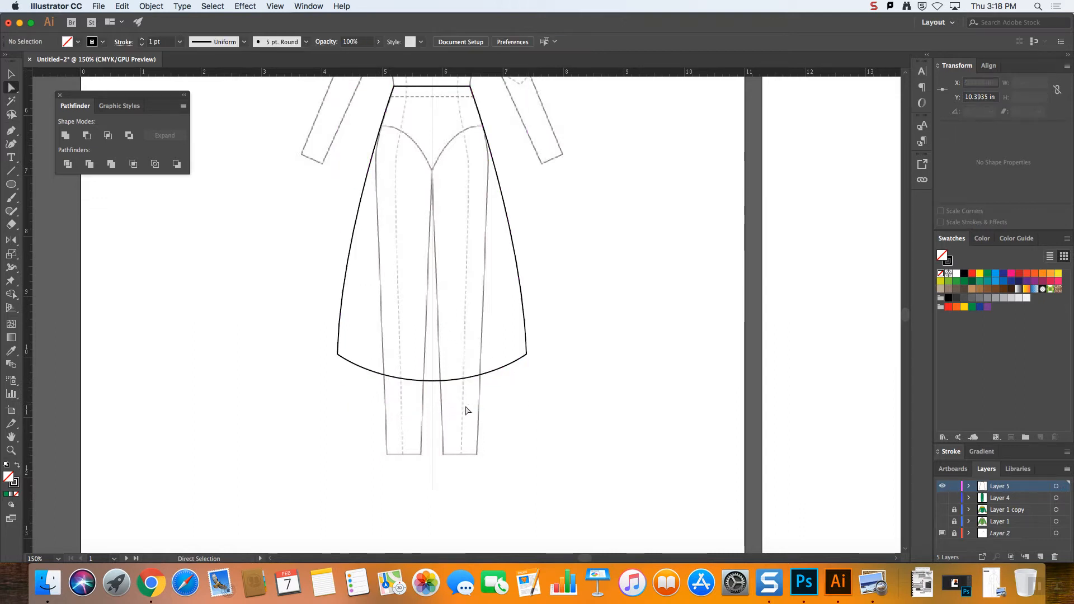
- Average the overlapping centre hem end points on both axes and join them to close the skirt outline
click(433, 380)
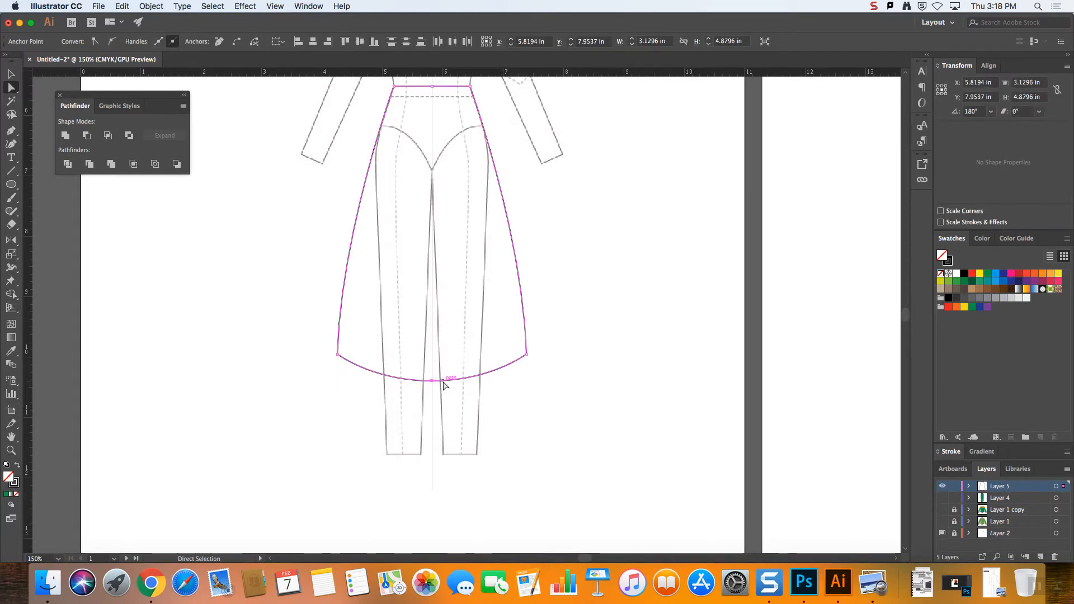
right_click(574, 358)
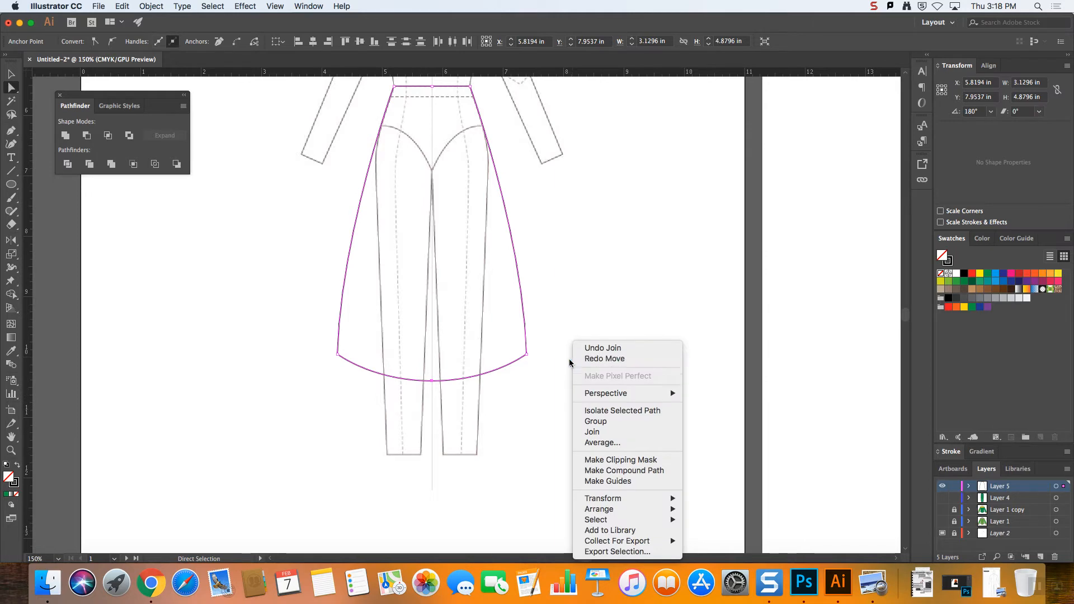
click(608, 443)
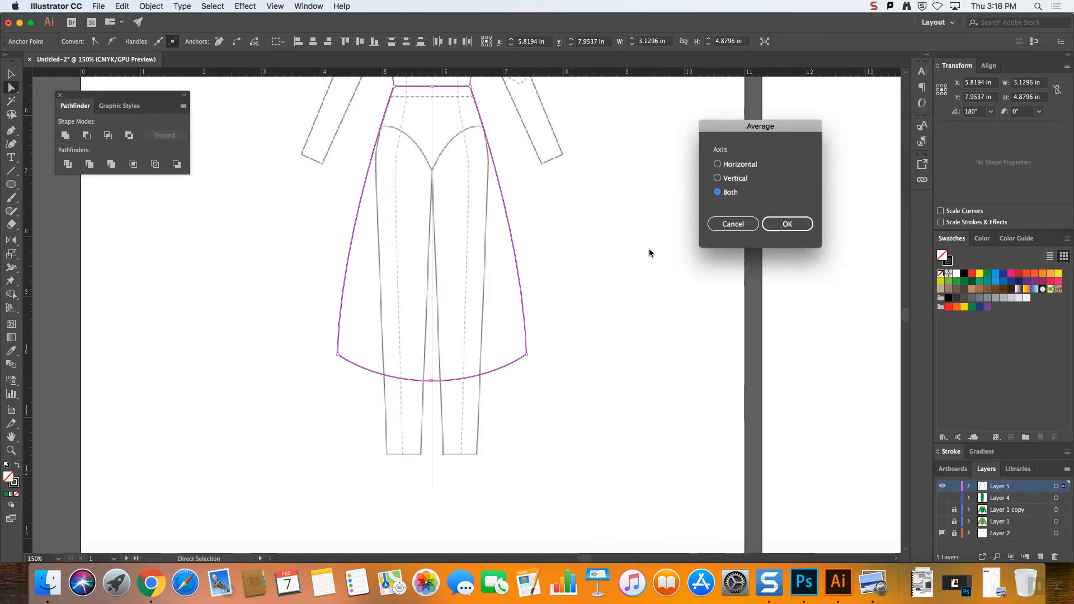
click(790, 223)
right_click(594, 306)
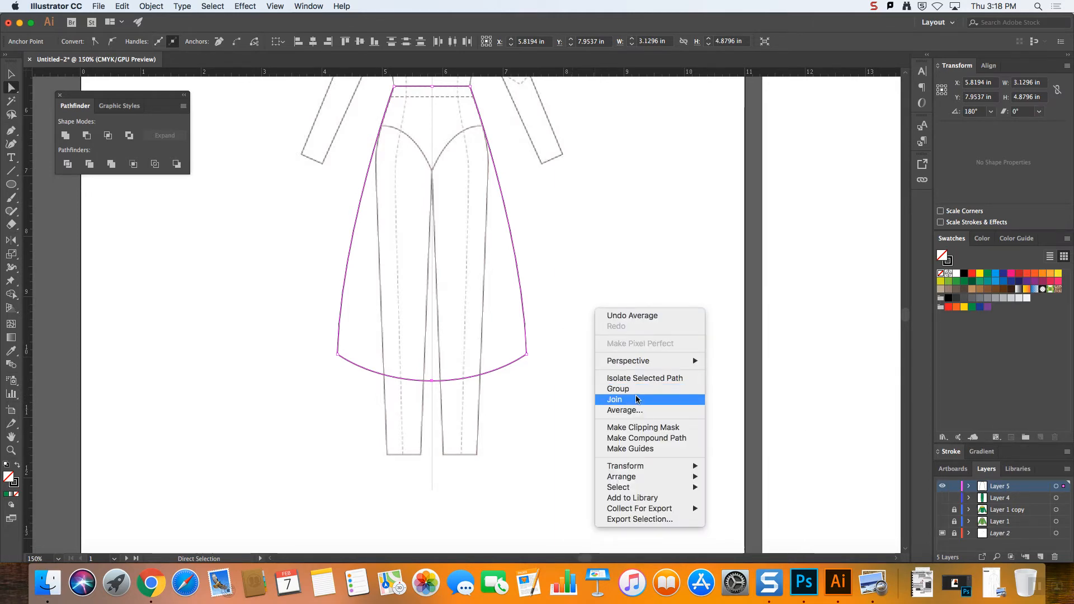
click(611, 399)
click(488, 414)
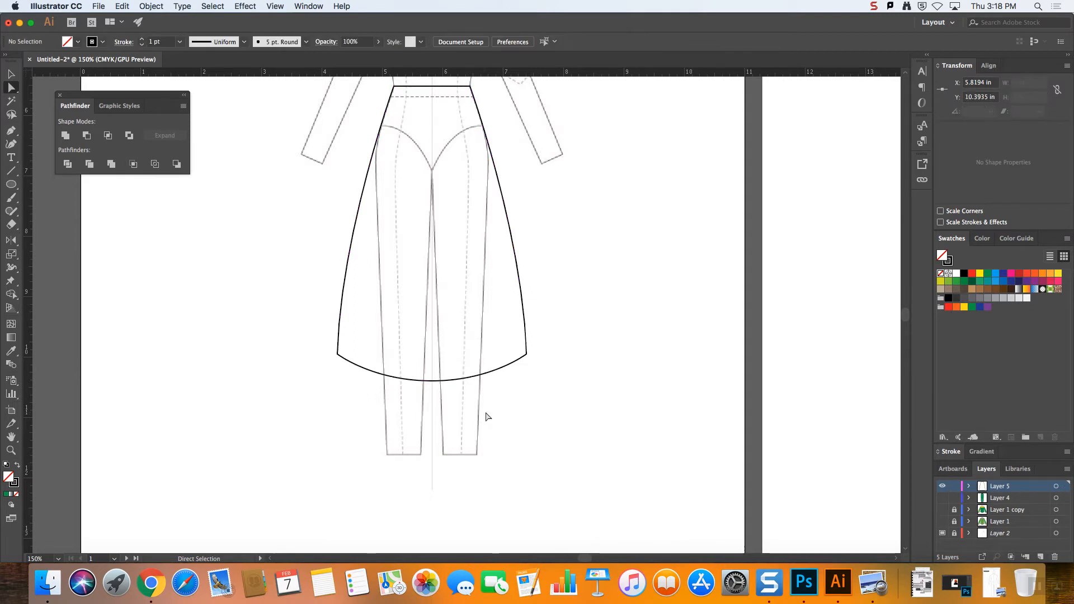
- Revert the skirt to its single half path and tilt the centre hem point's handle downward on the side seam's side
click(433, 381)
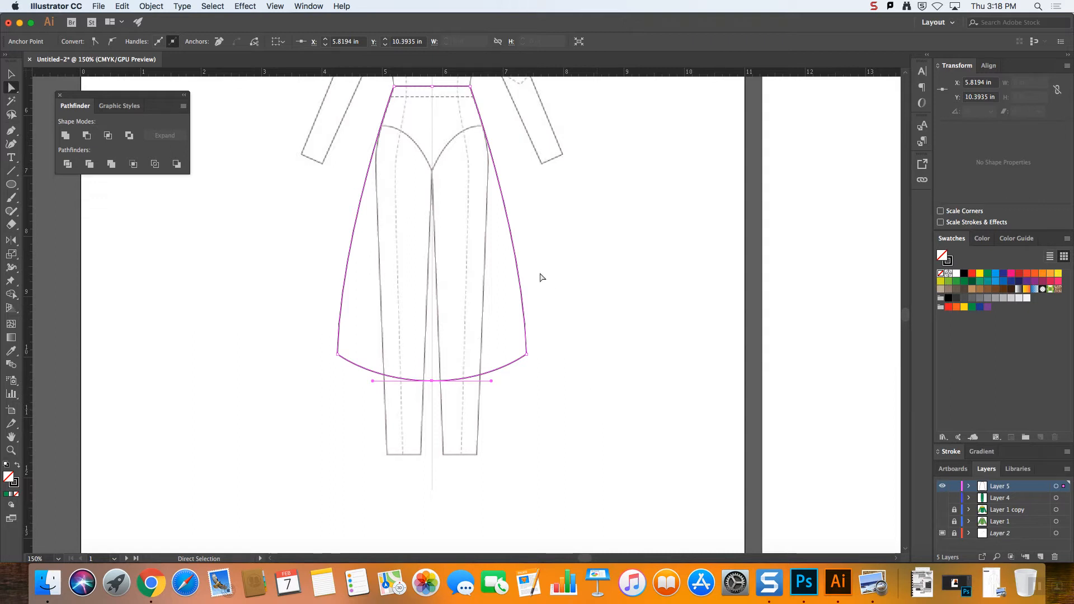
key(v)
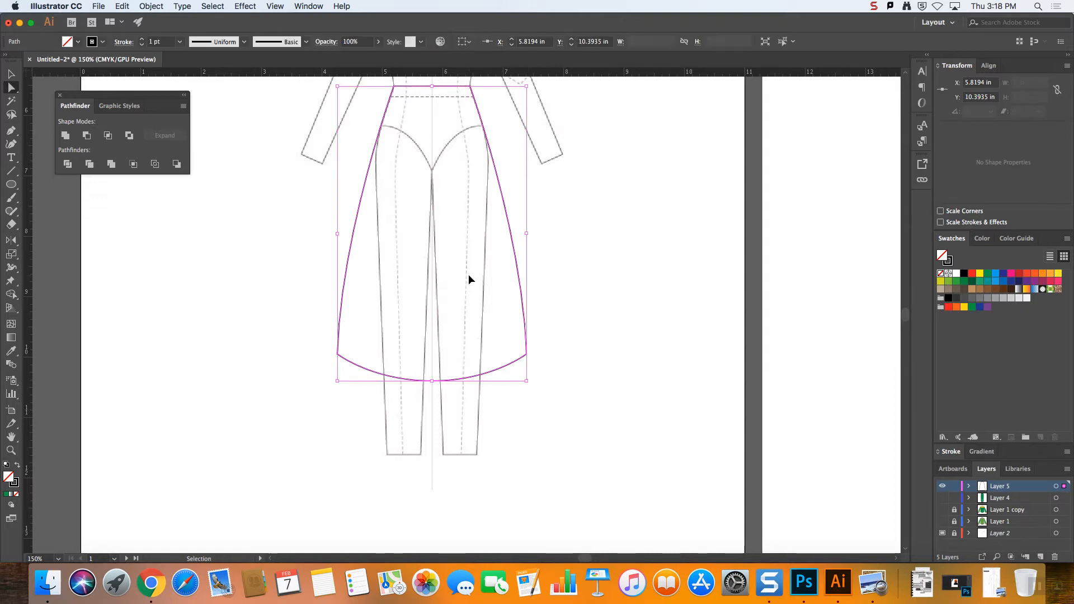
key(a)
key(super+a)
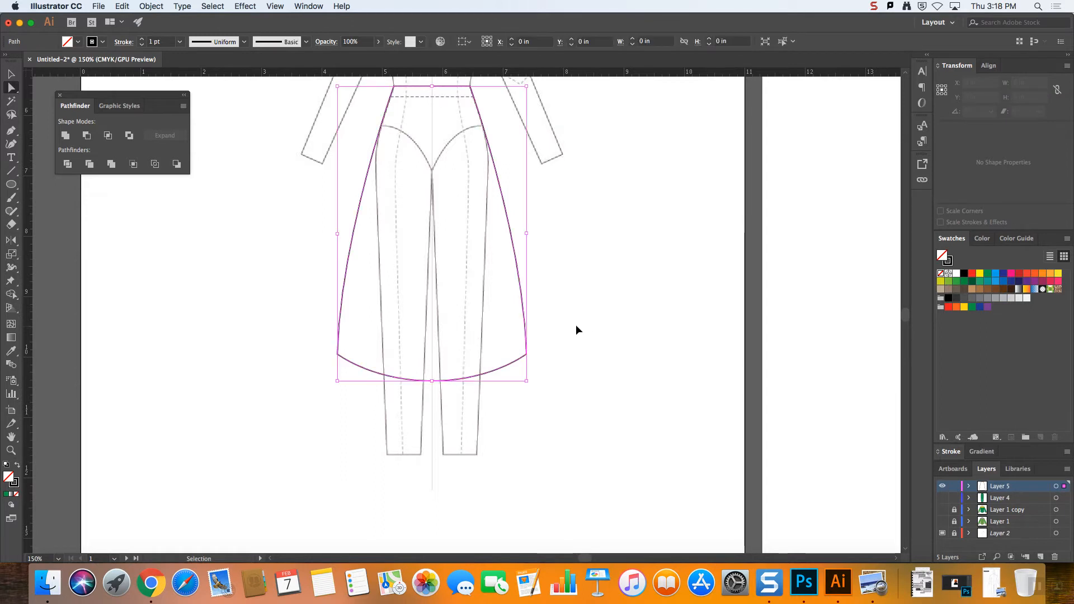
key(Delete)
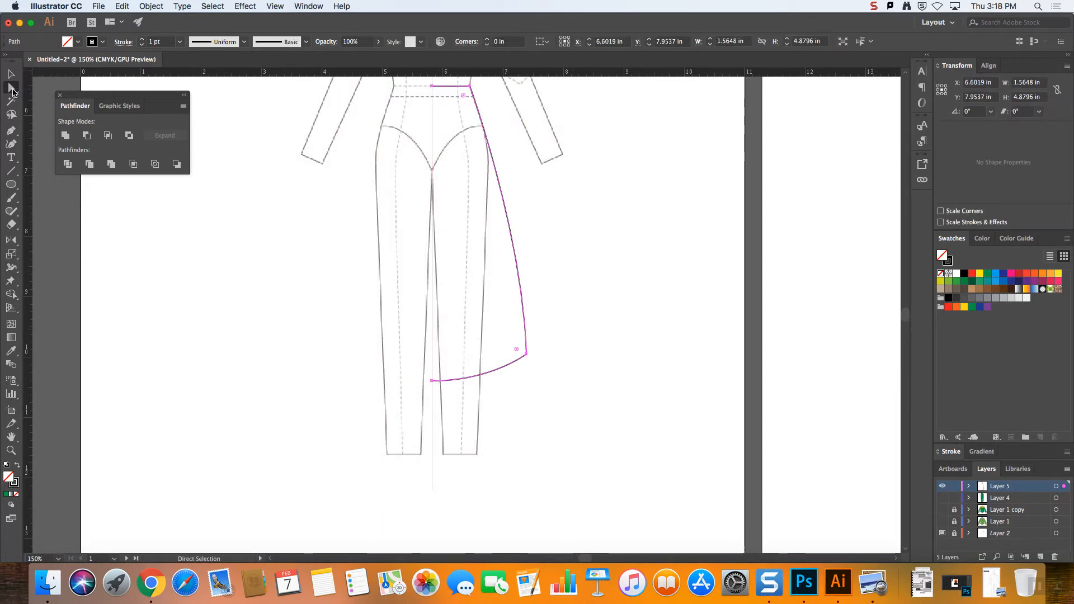
drag(432, 381, 498, 399)
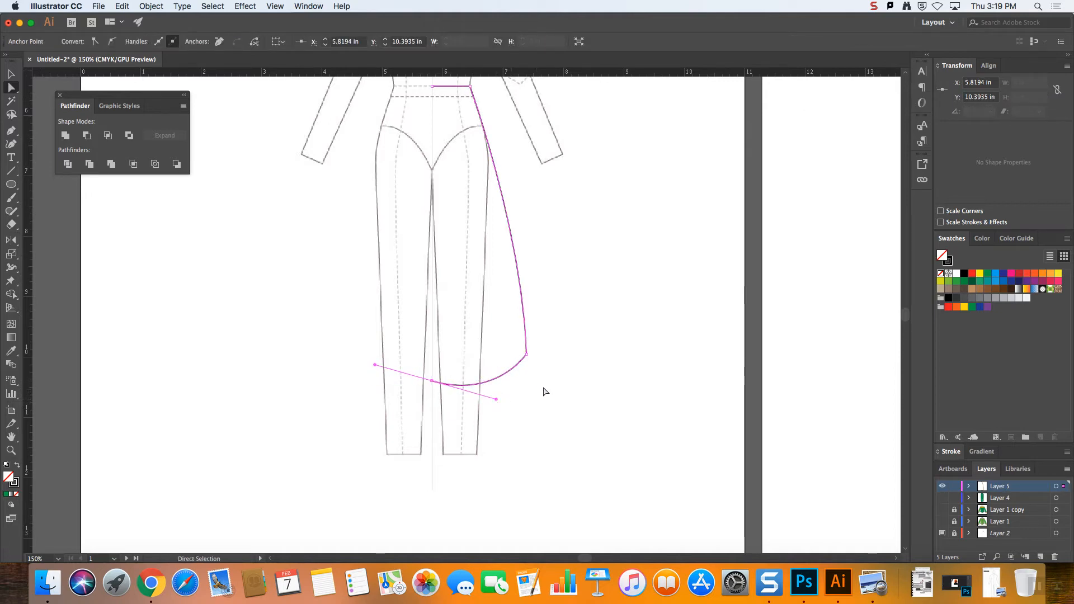
- Reflect a copy of the skirt half across the centre guide to form the opposite half
click(384, 194)
key(v)
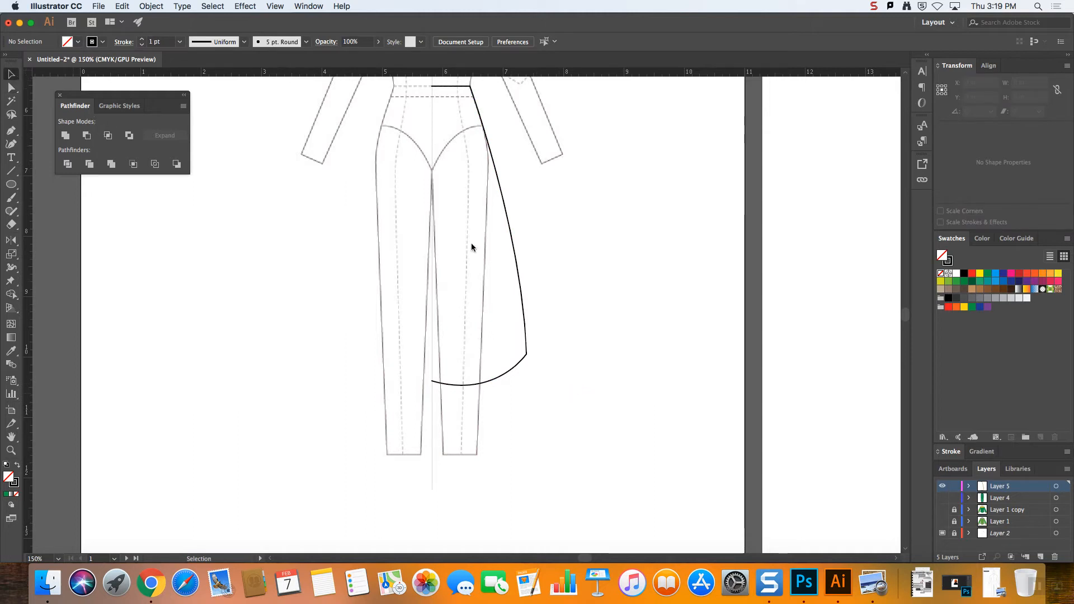
click(514, 252)
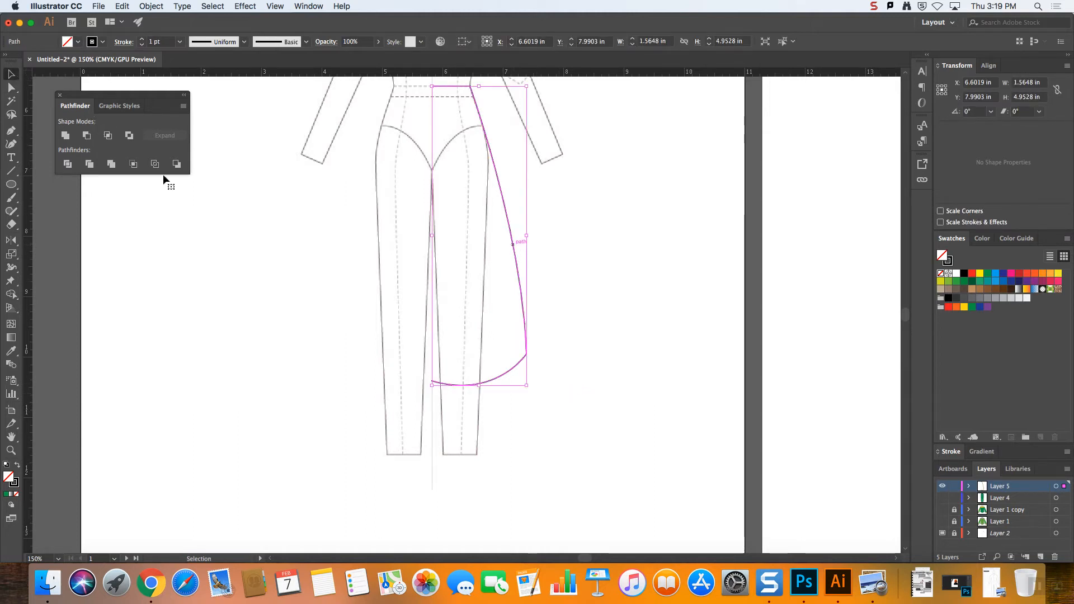
click(11, 243)
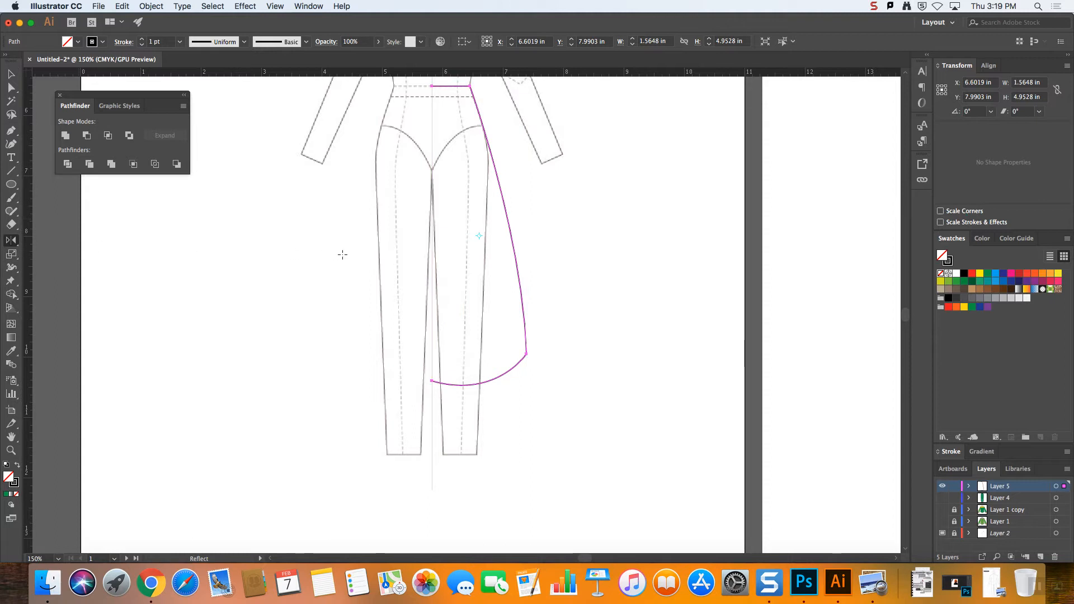
alt+click(432, 259)
click(688, 311)
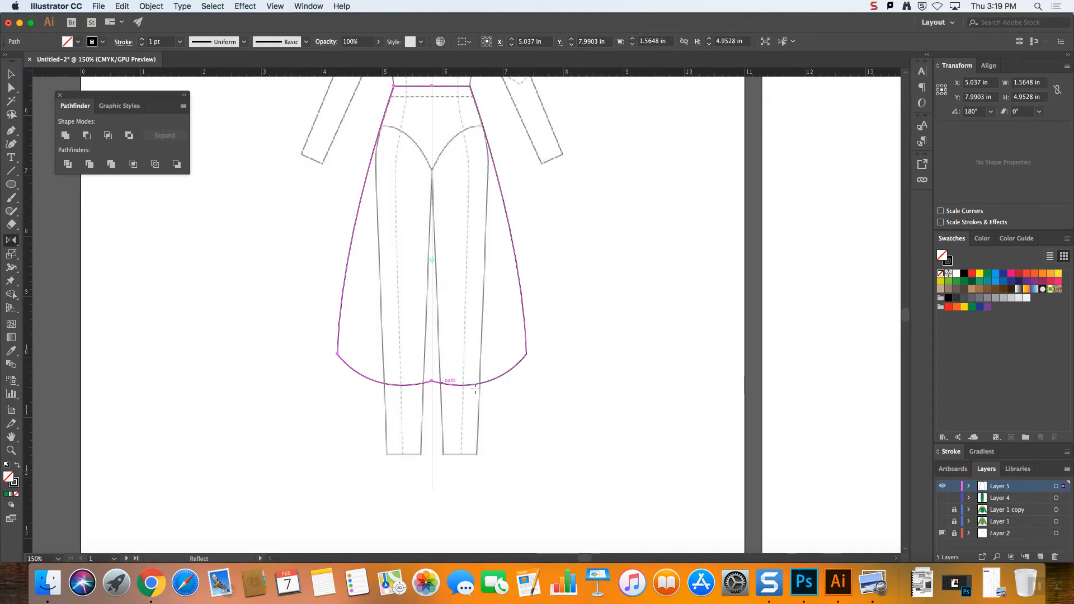
- Select the original skirt half's centre hem point to examine its handle where the halves meet
click(15, 92)
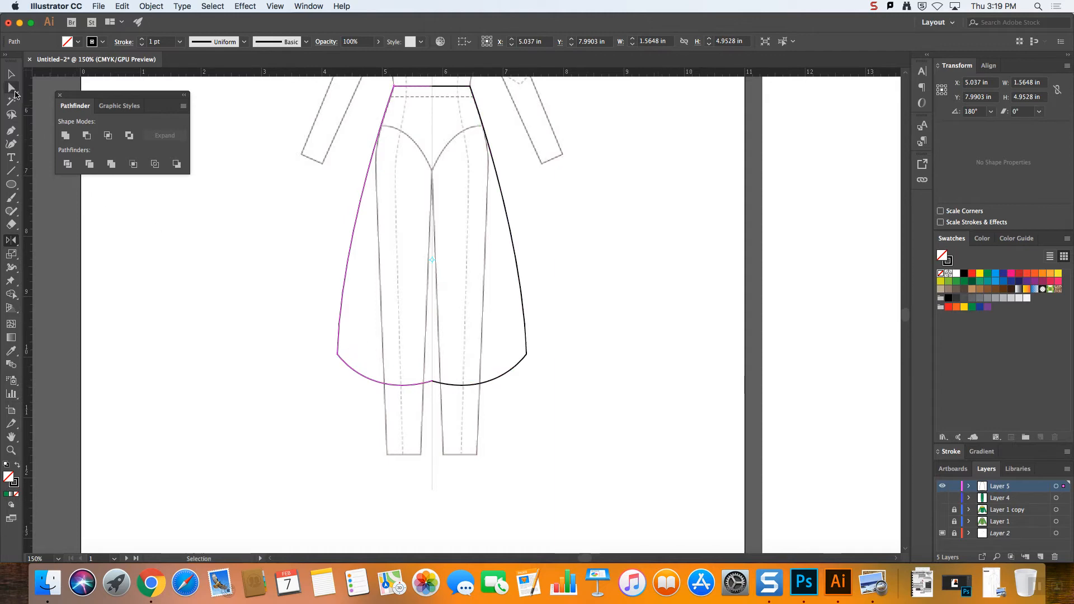
click(14, 91)
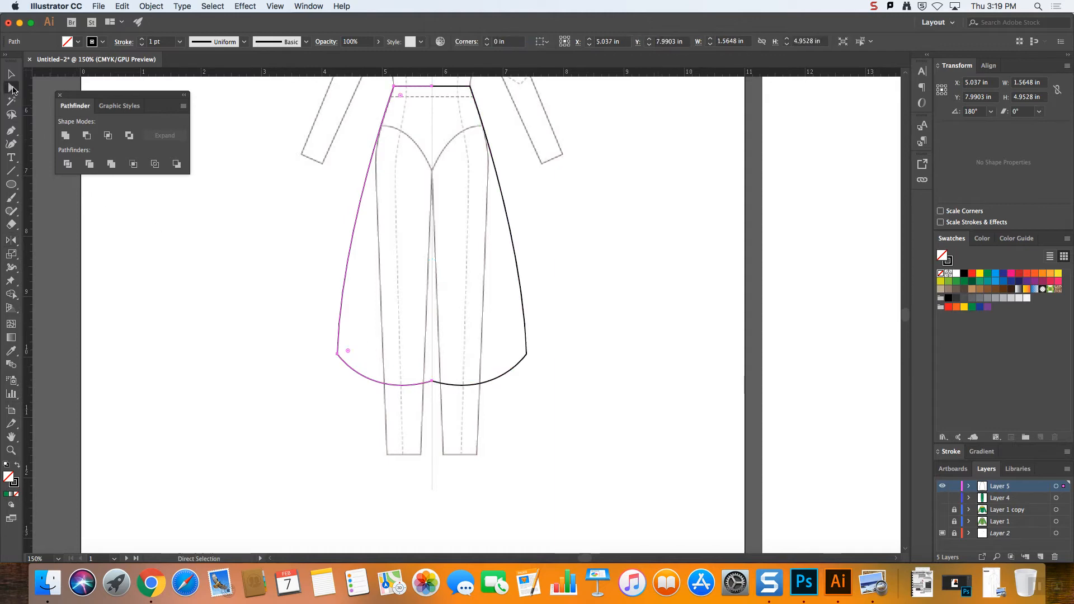
click(442, 384)
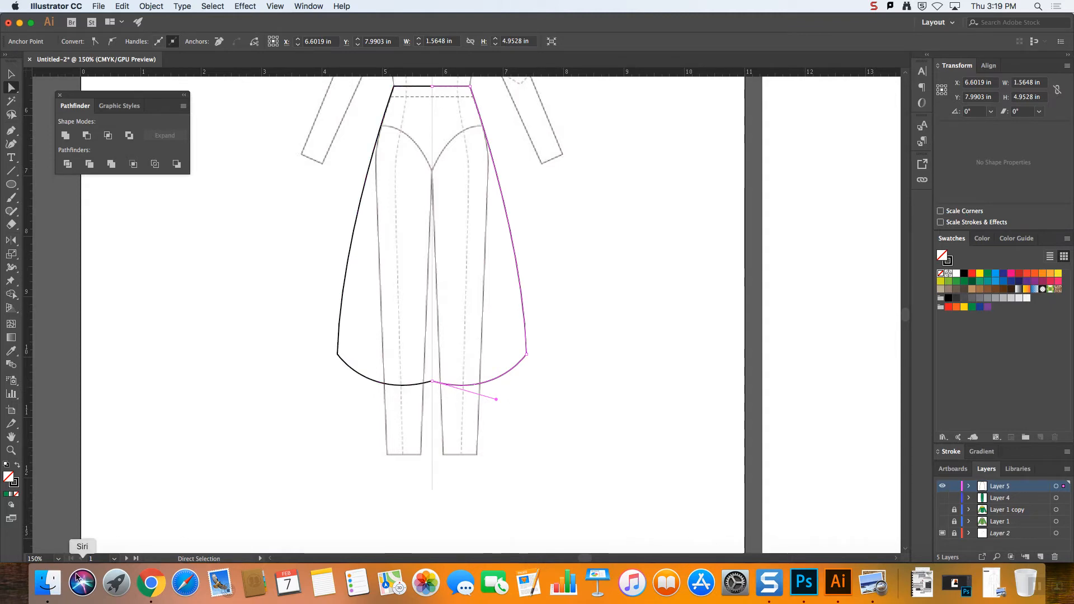
- Switch to Chrome, highlight the course page's video link about getting rid of the "butt" shape in flats, and return to Illustrator
click(151, 583)
click(713, 368)
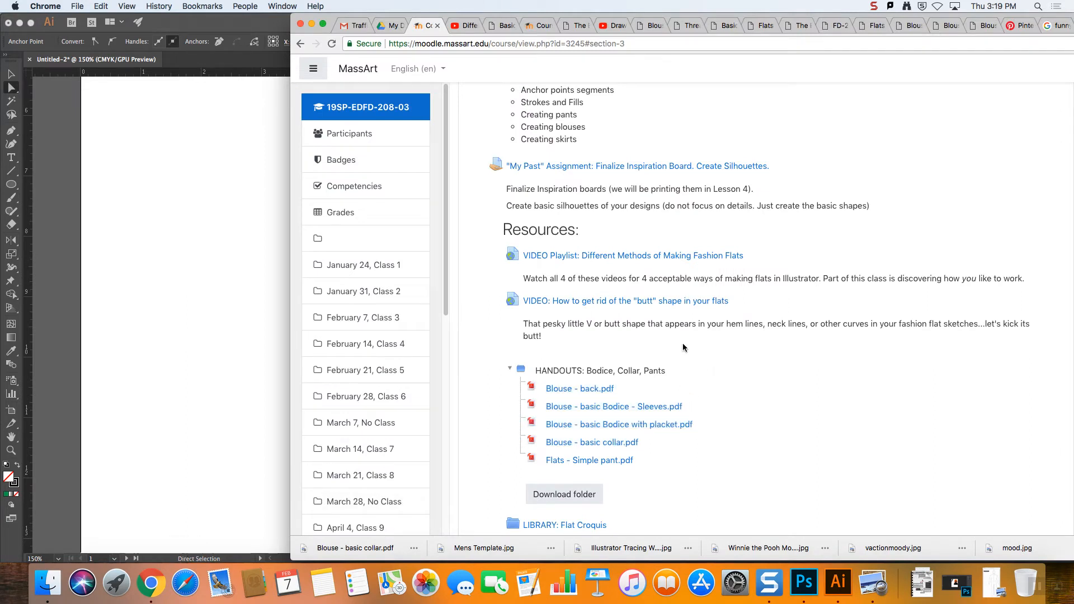
drag(751, 304, 528, 302)
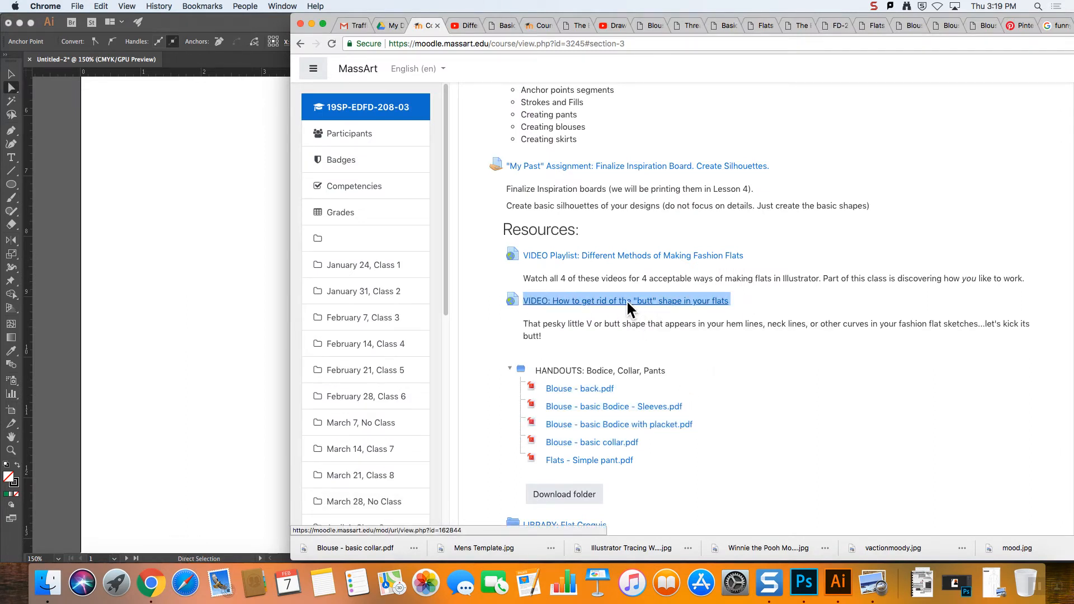
click(47, 456)
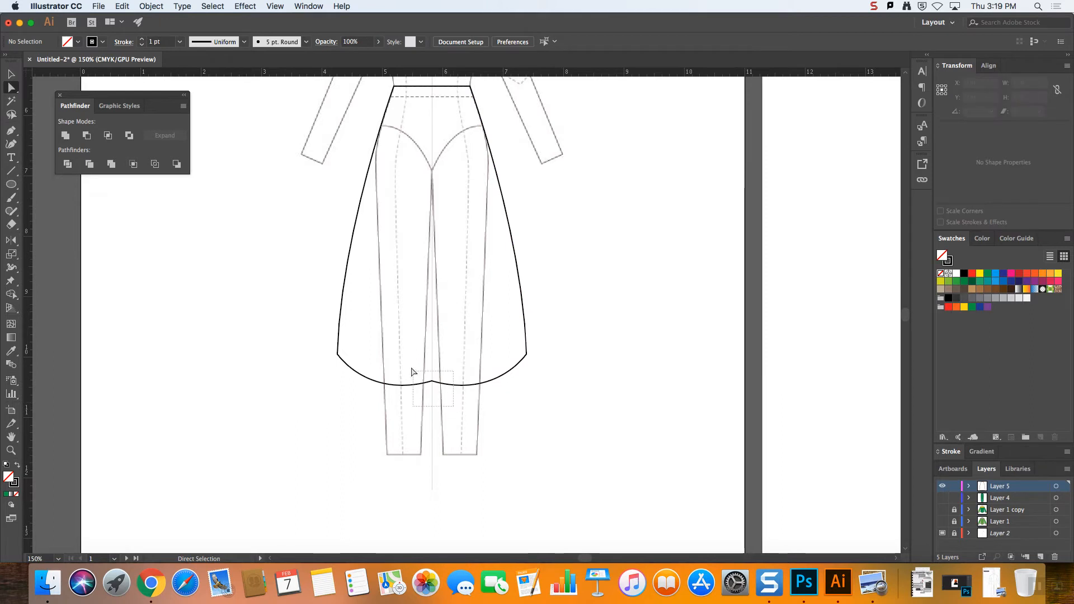
- Average the two overlapping centre hem end points on both axes and join them
drag(417, 372, 438, 387)
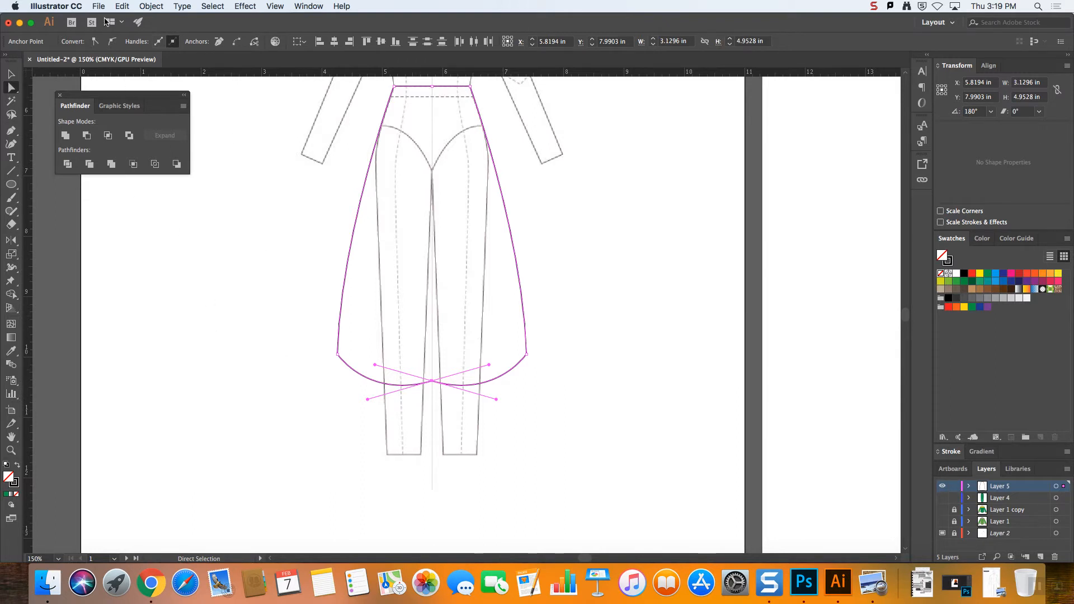
click(158, 7)
mouse_move(231, 245)
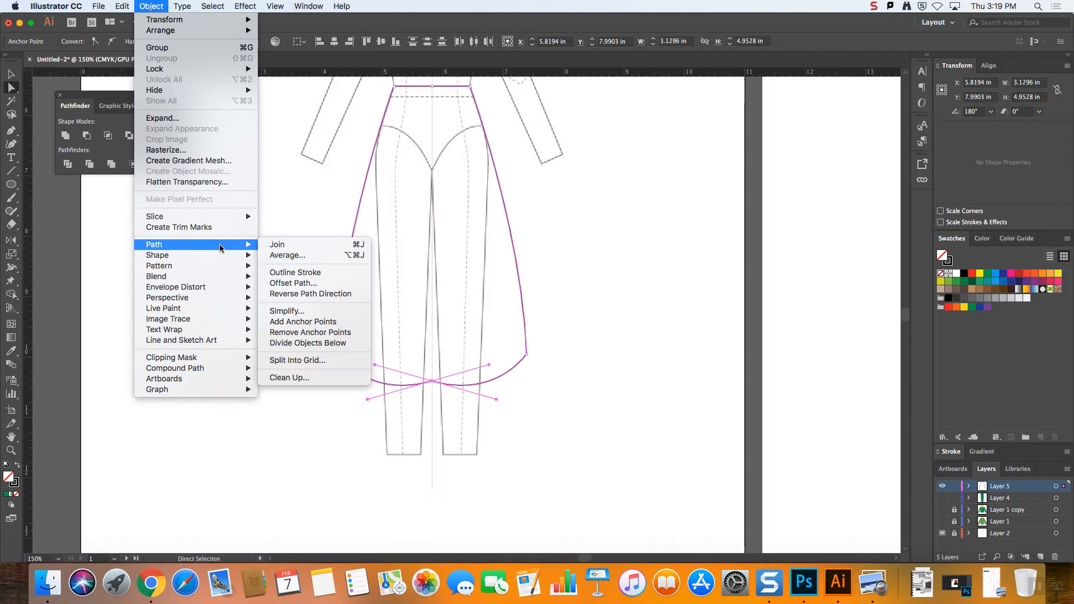
click(281, 257)
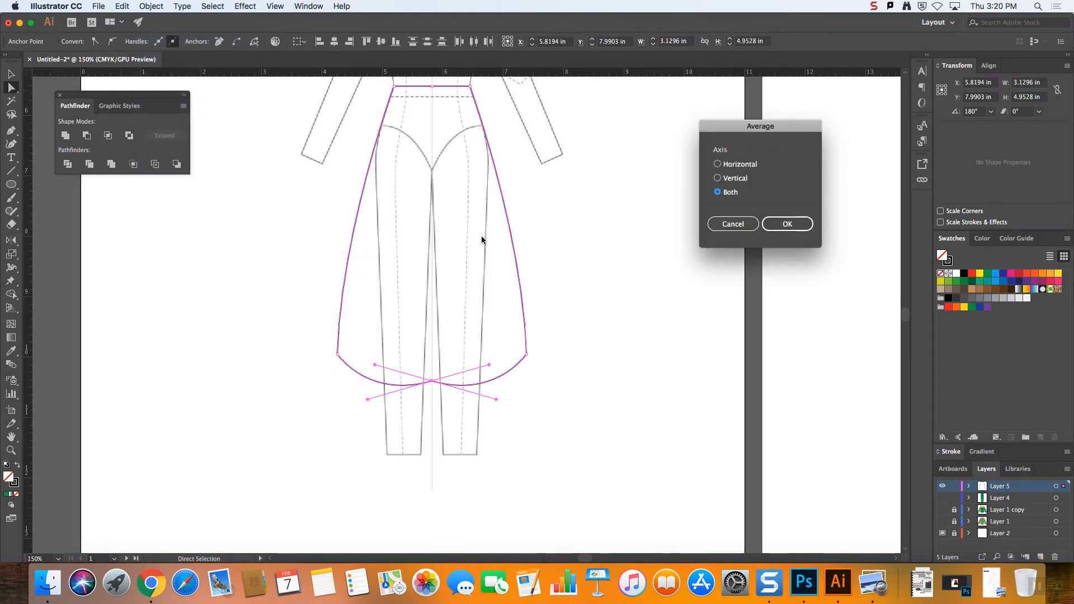
click(800, 219)
click(152, 6)
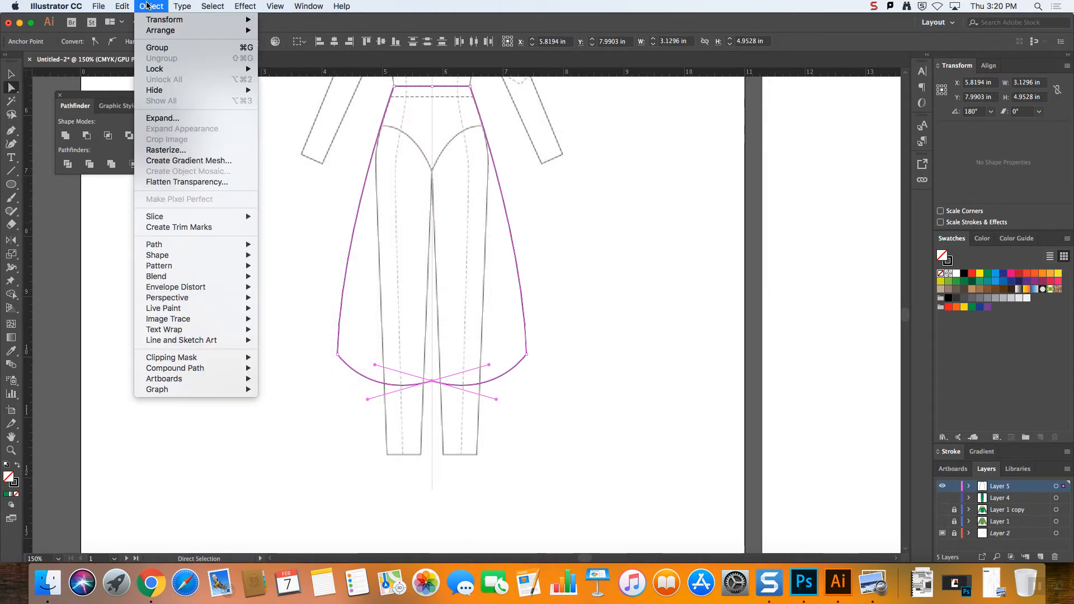
mouse_move(230, 244)
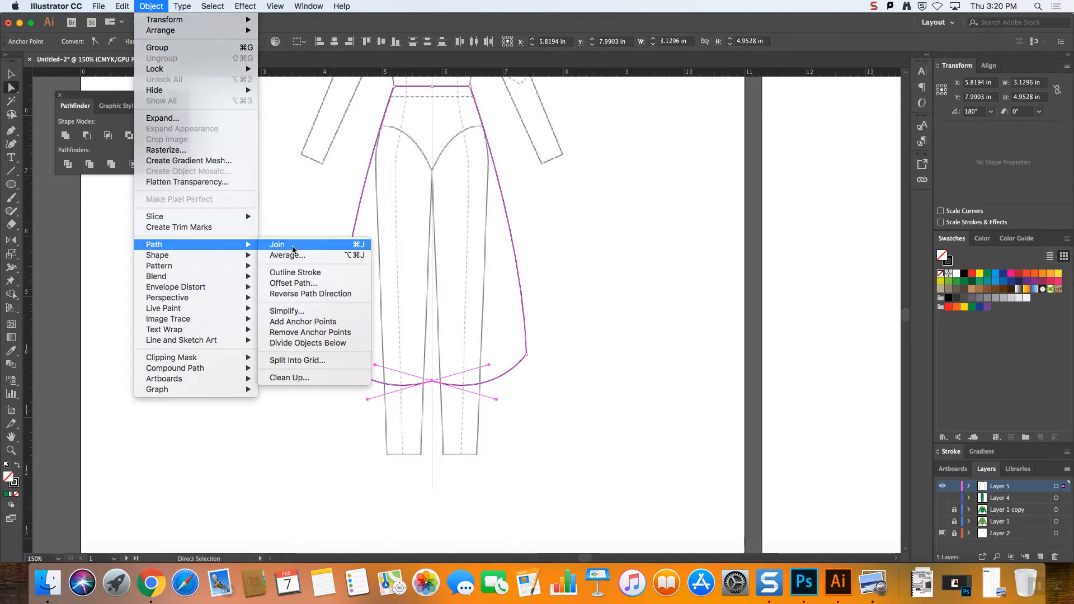
click(289, 247)
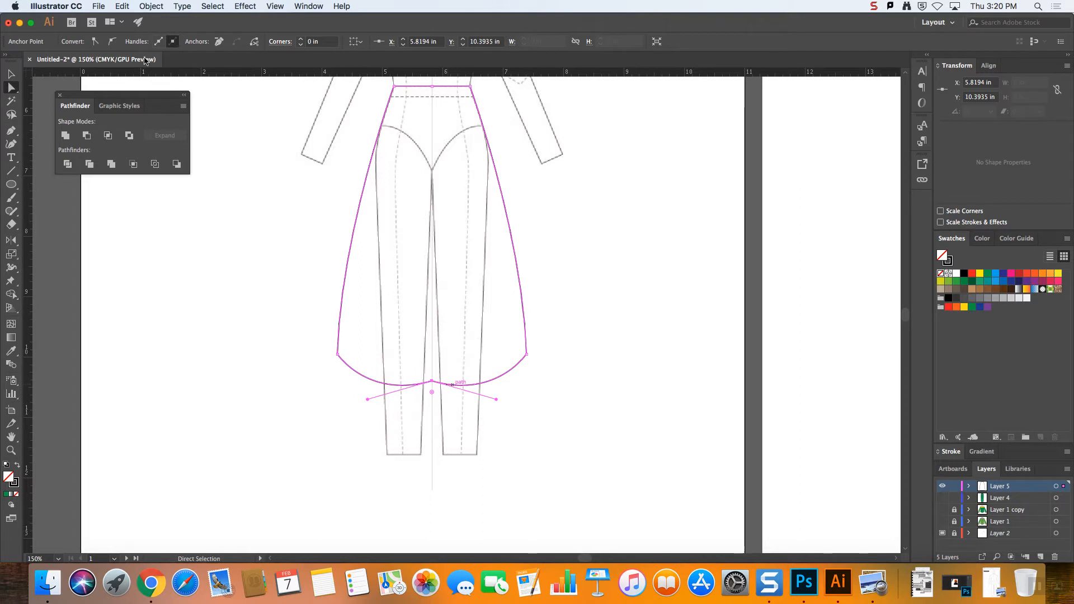
- Convert the joined centre hem point to a smooth point and move it slightly down to about Y 10.49 in
click(113, 43)
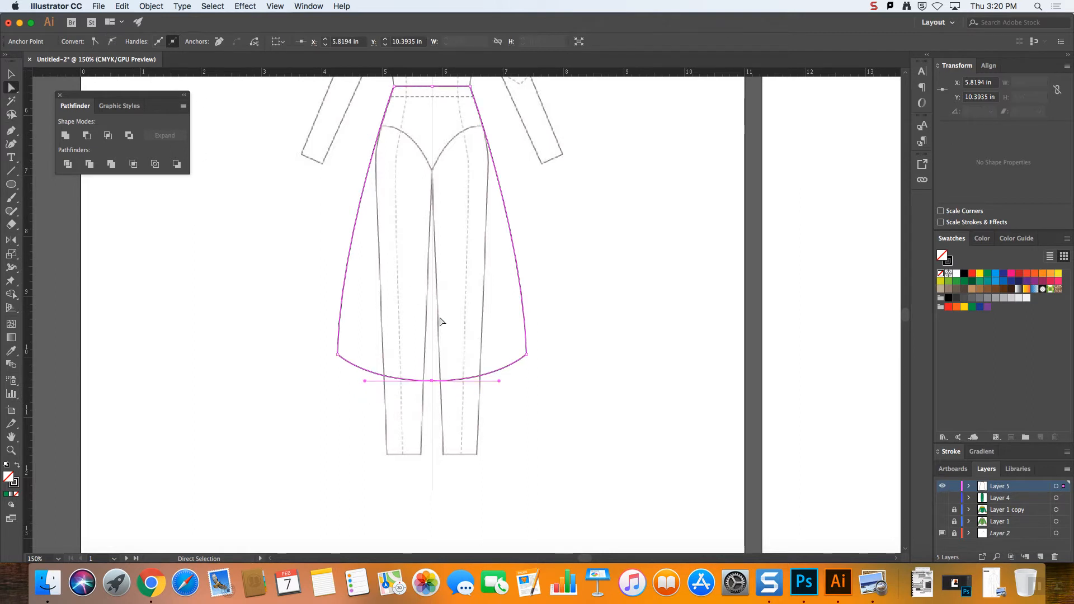
drag(432, 380, 436, 387)
click(600, 367)
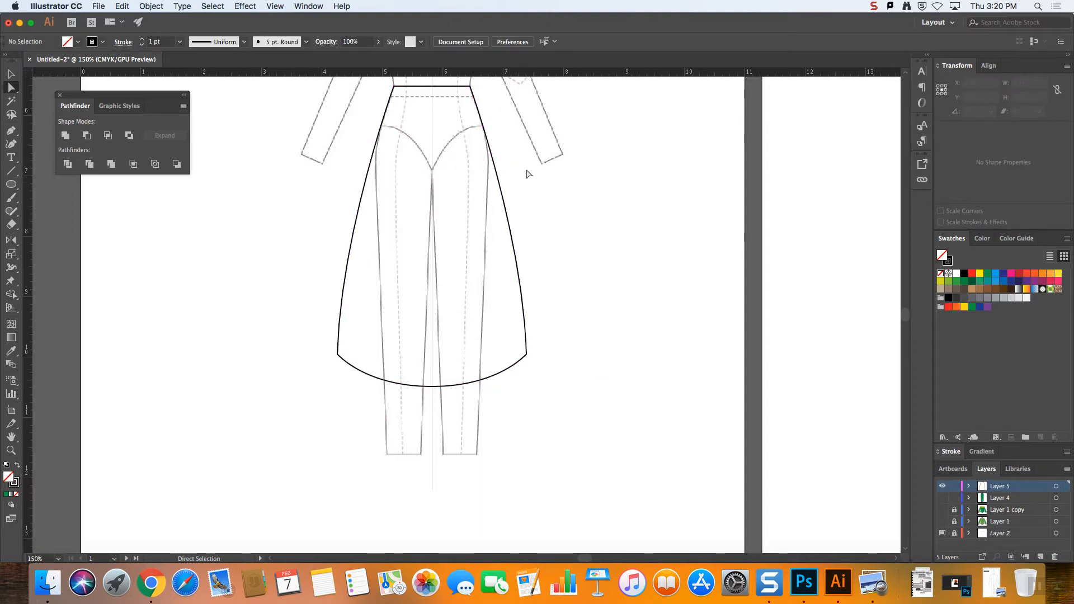
- Average the overlapping centre waist end points on both axes and join them to close the skirt outline
scroll(537, 179, up, 1)
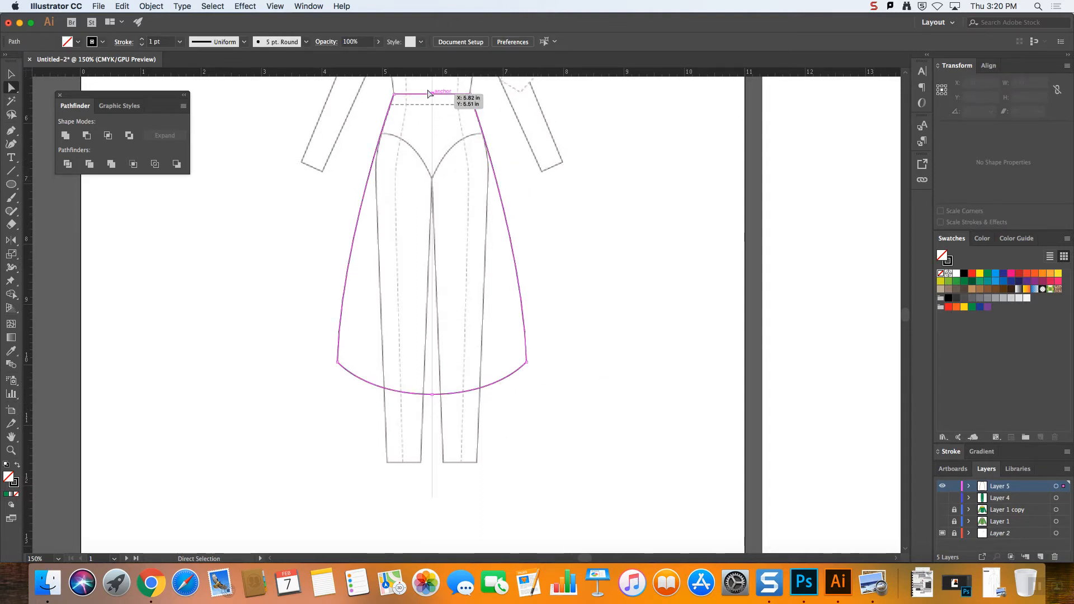
click(442, 95)
right_click(443, 128)
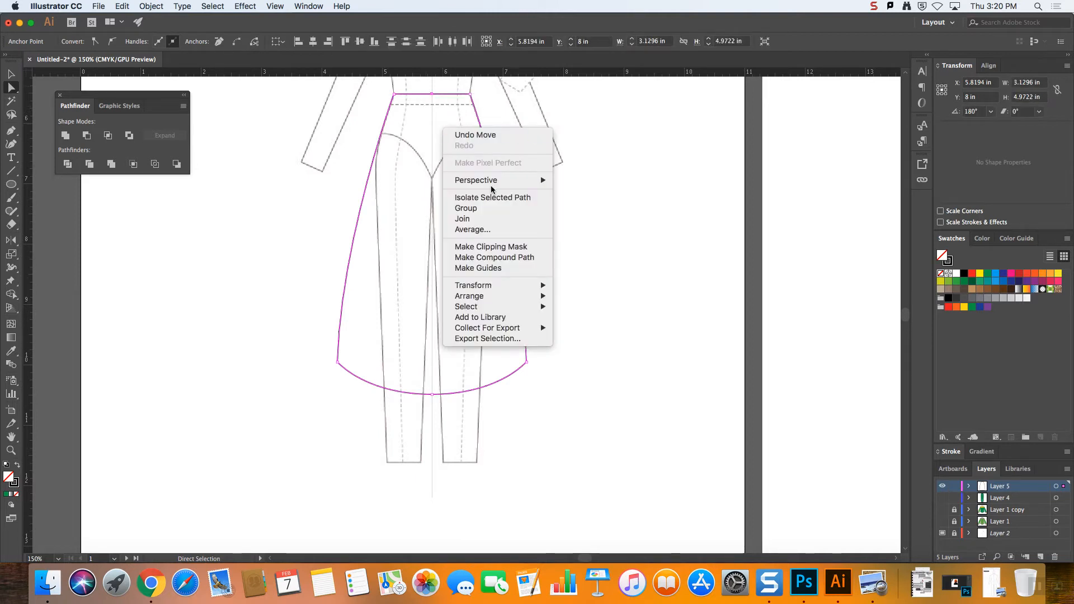
click(503, 231)
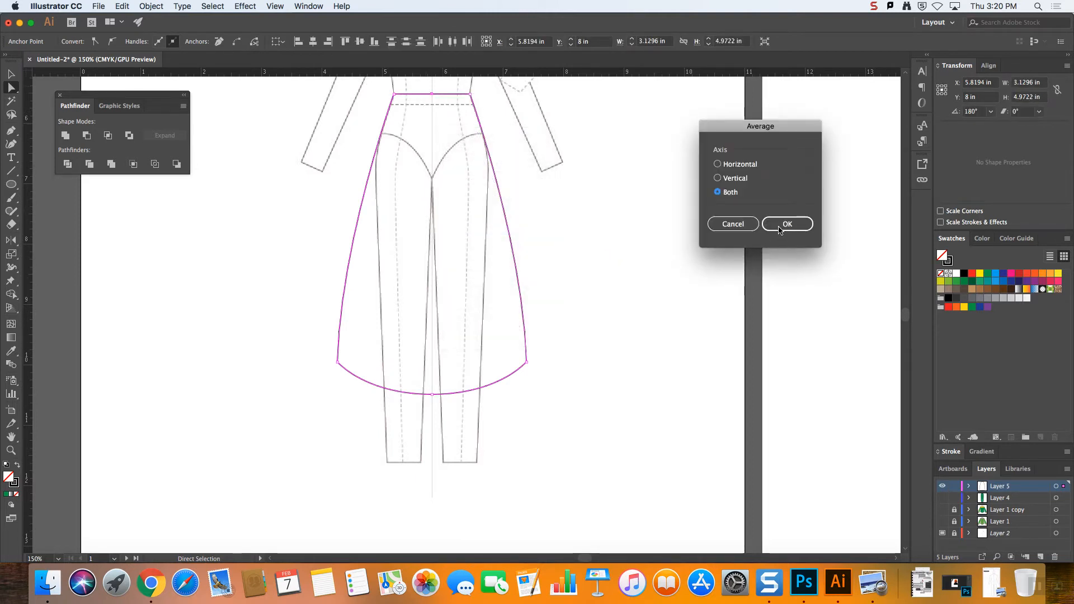
click(780, 226)
right_click(579, 177)
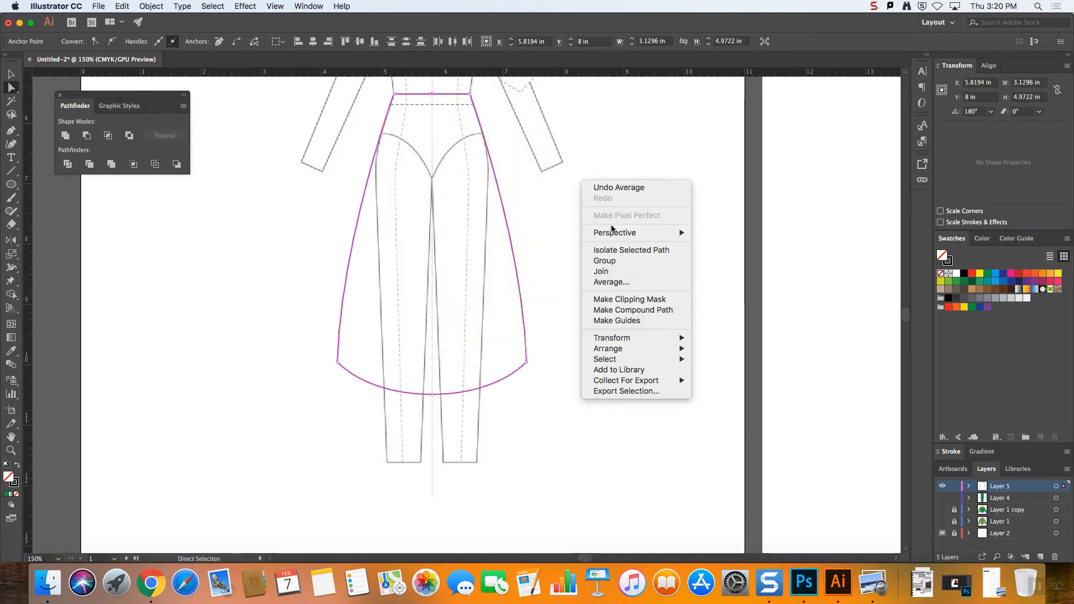
click(624, 272)
key(v)
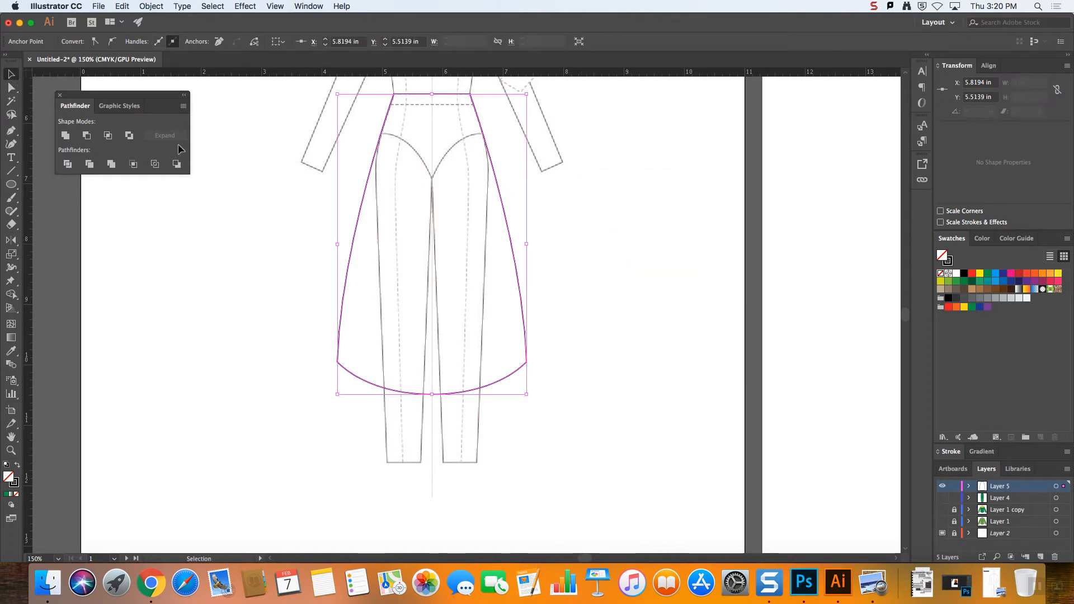
click(649, 317)
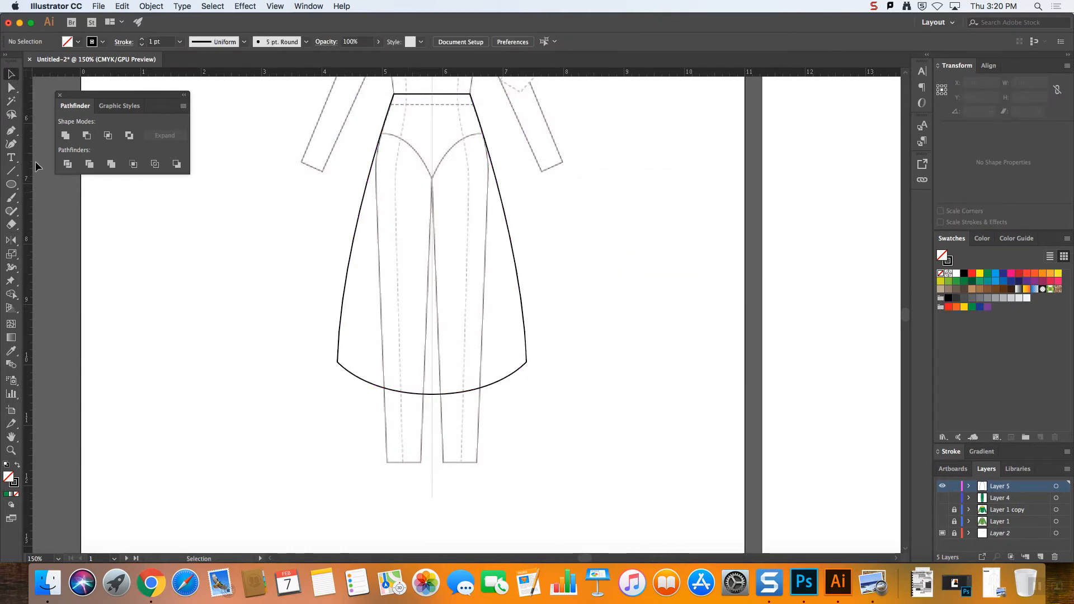
- Select the centre hem point of the skirt and add three anchor points along the left half of the hem
click(11, 88)
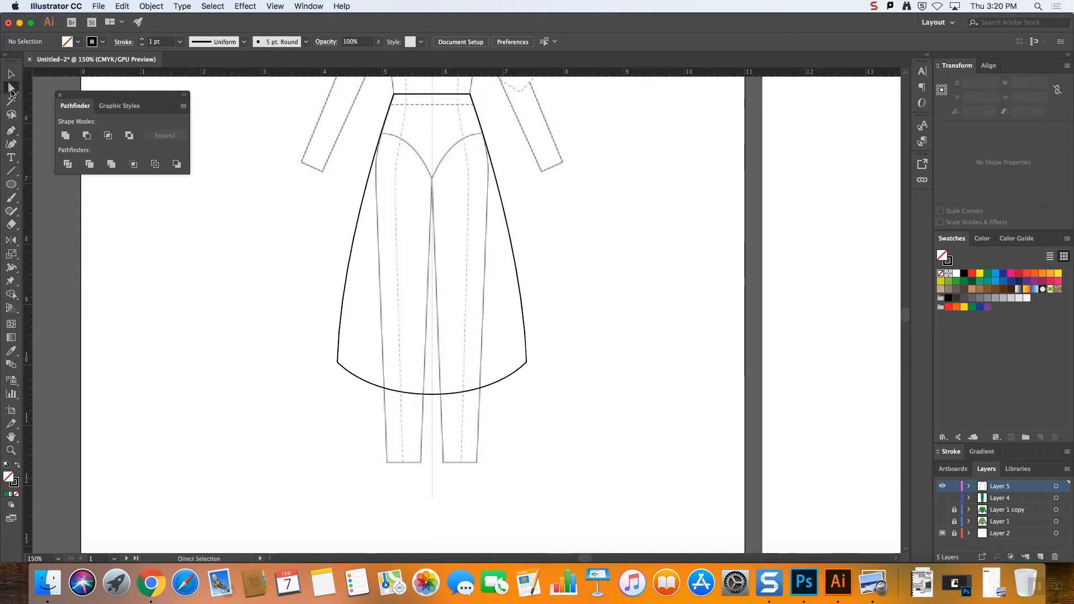
click(433, 395)
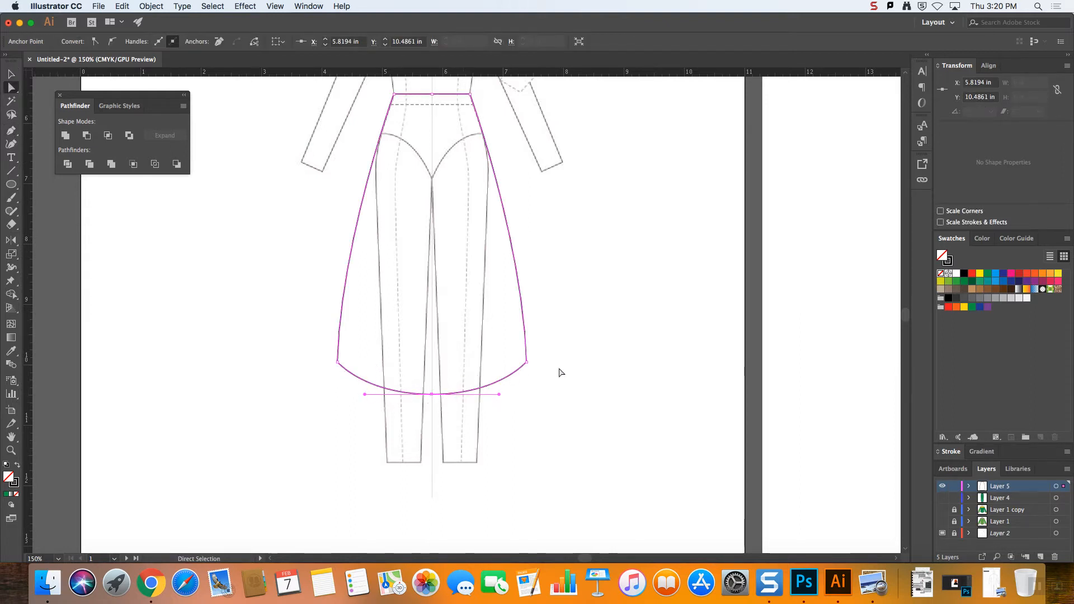
key(super+equal)
key(super+equal)
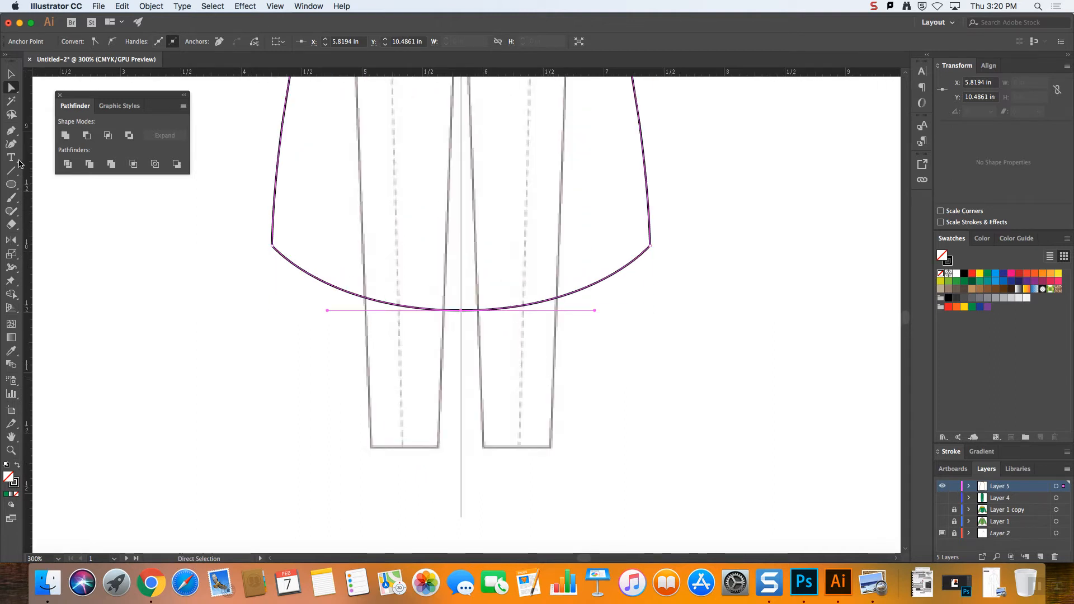
click(11, 131)
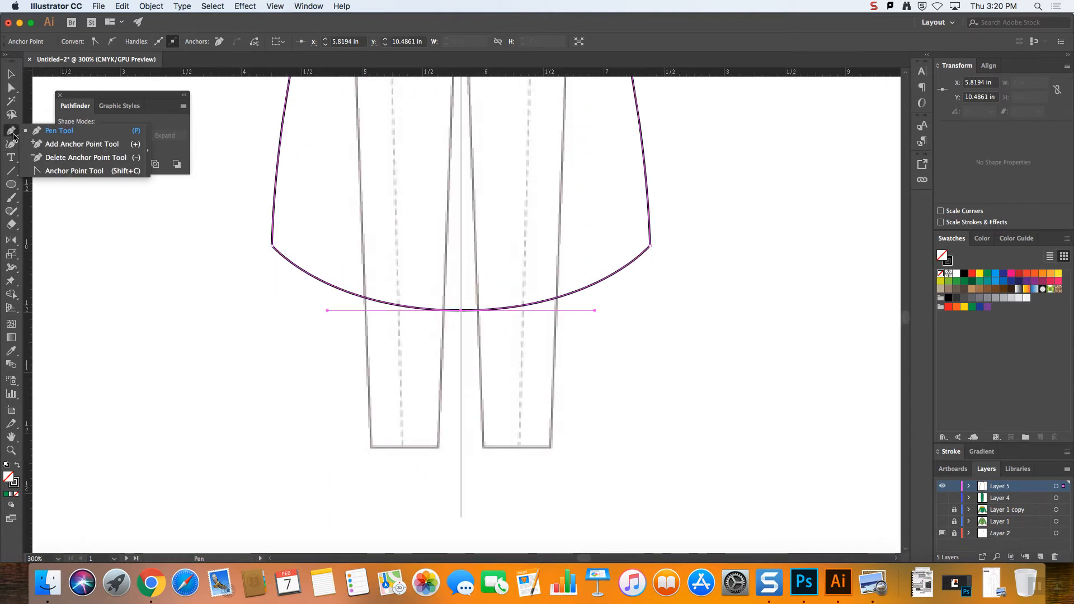
click(57, 144)
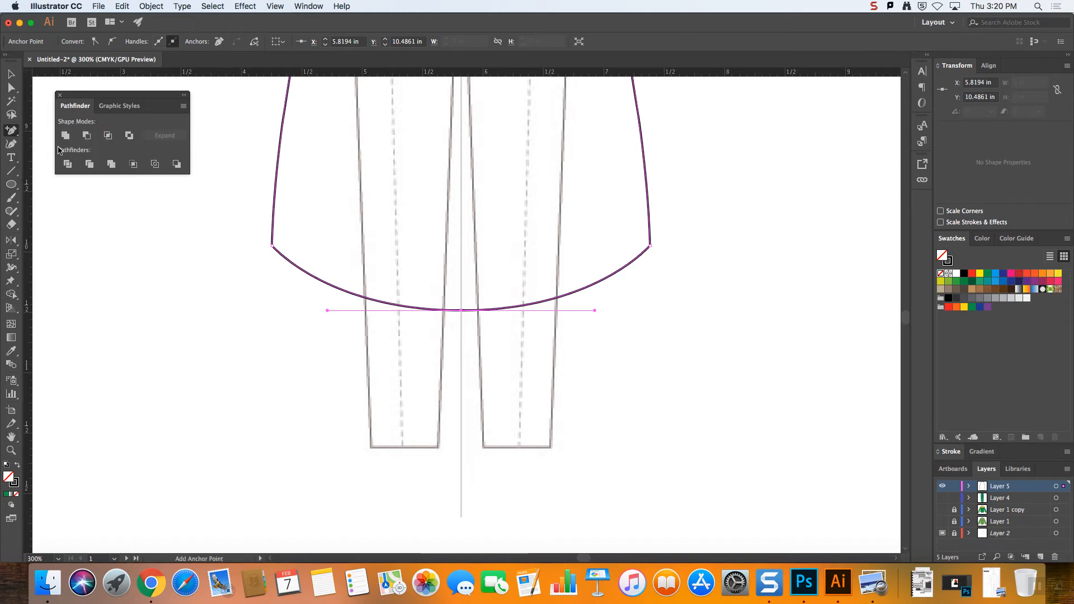
click(11, 132)
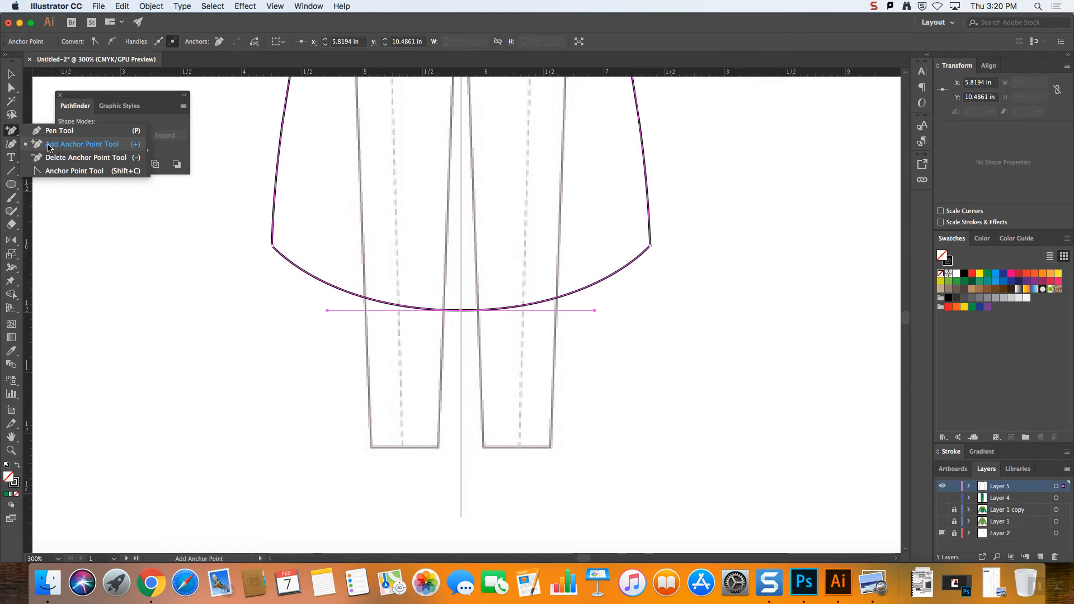
click(49, 147)
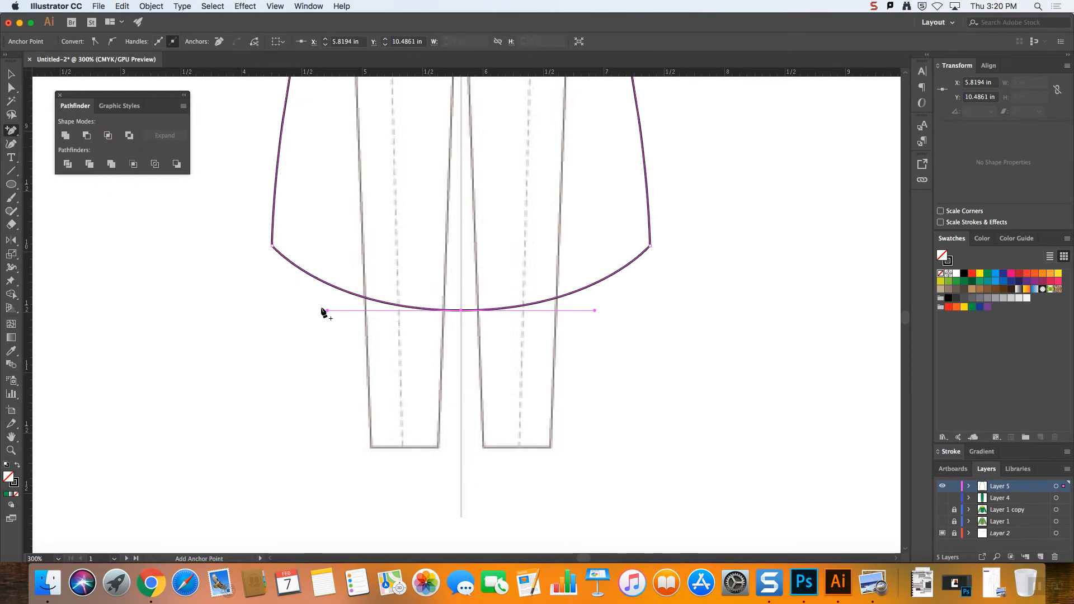
click(292, 264)
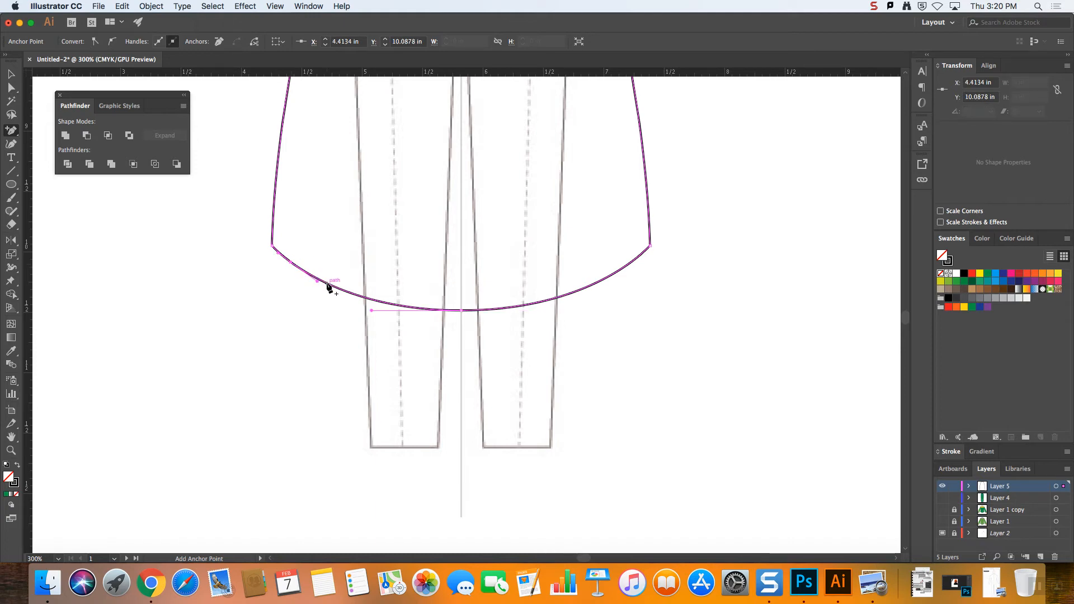
click(327, 283)
click(383, 302)
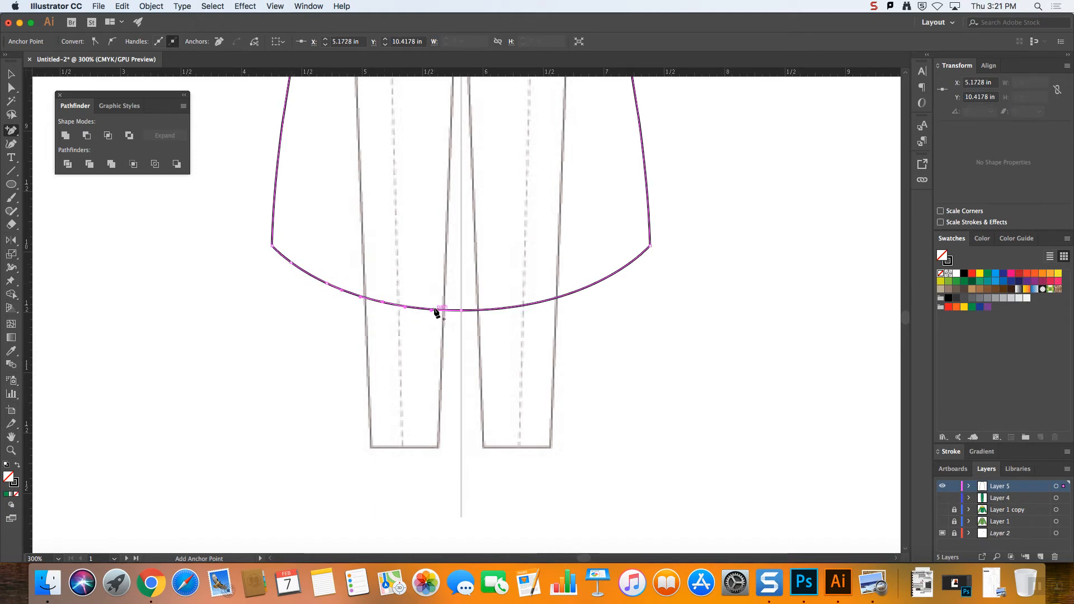
- Add four anchor points along the right half of the skirt hem, ending near the side seam
click(547, 301)
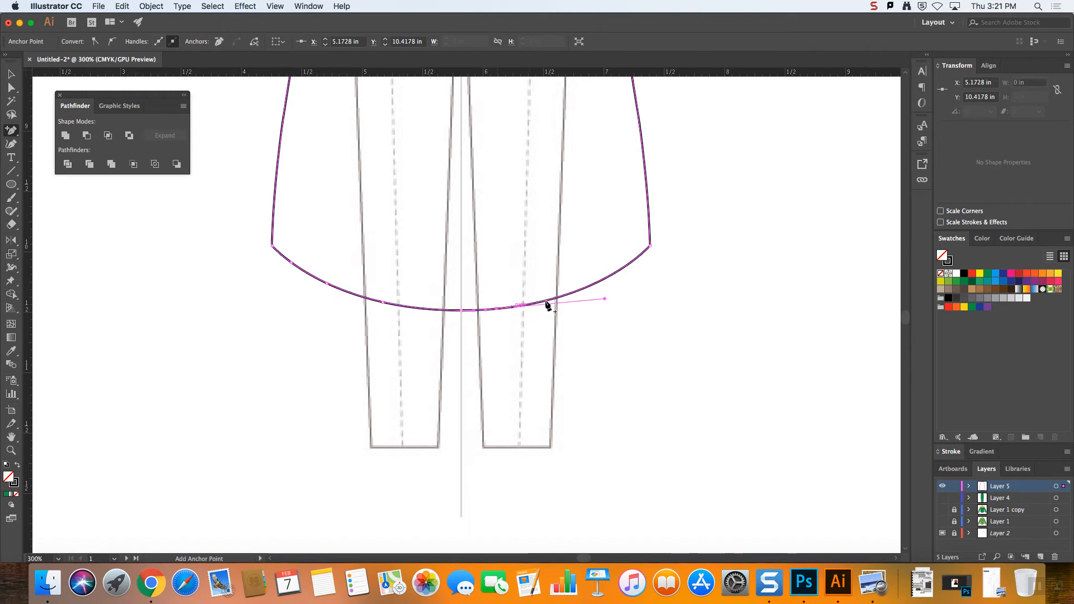
click(603, 282)
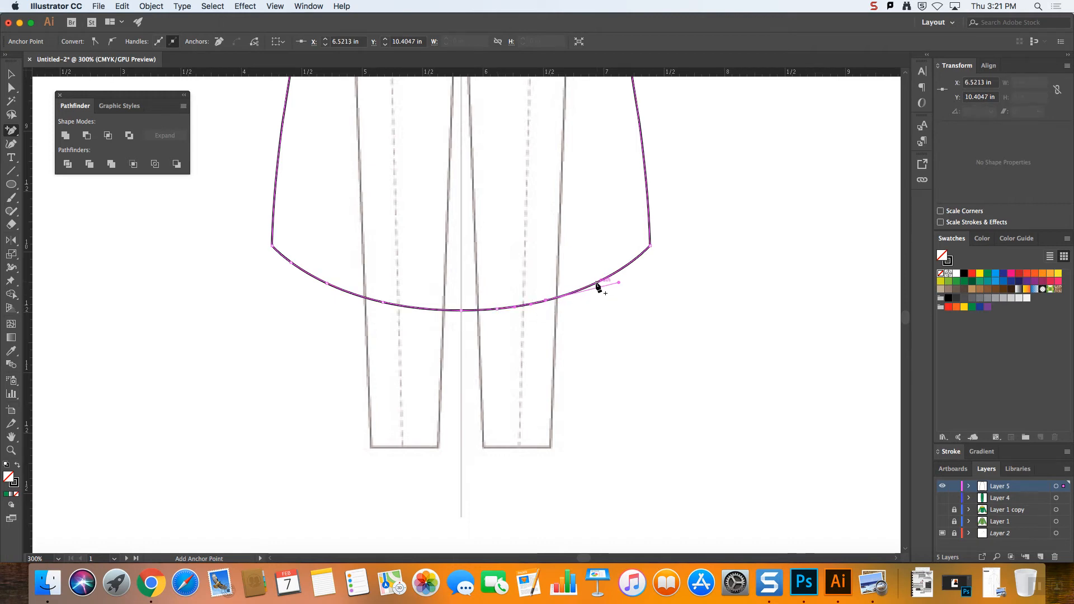
click(597, 283)
click(626, 266)
- Rotate the direction handles of the two hem points nearest the right side seam to bend the hem into waves
click(10, 89)
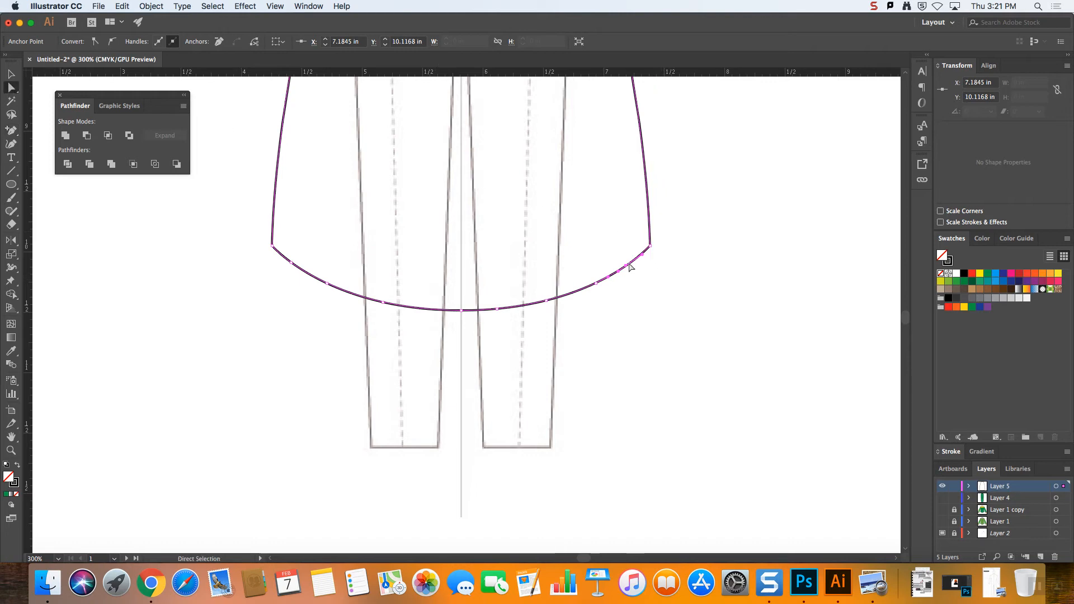
key(super+equal)
key(super+equal)
key(super+equal)
key(super+equal)
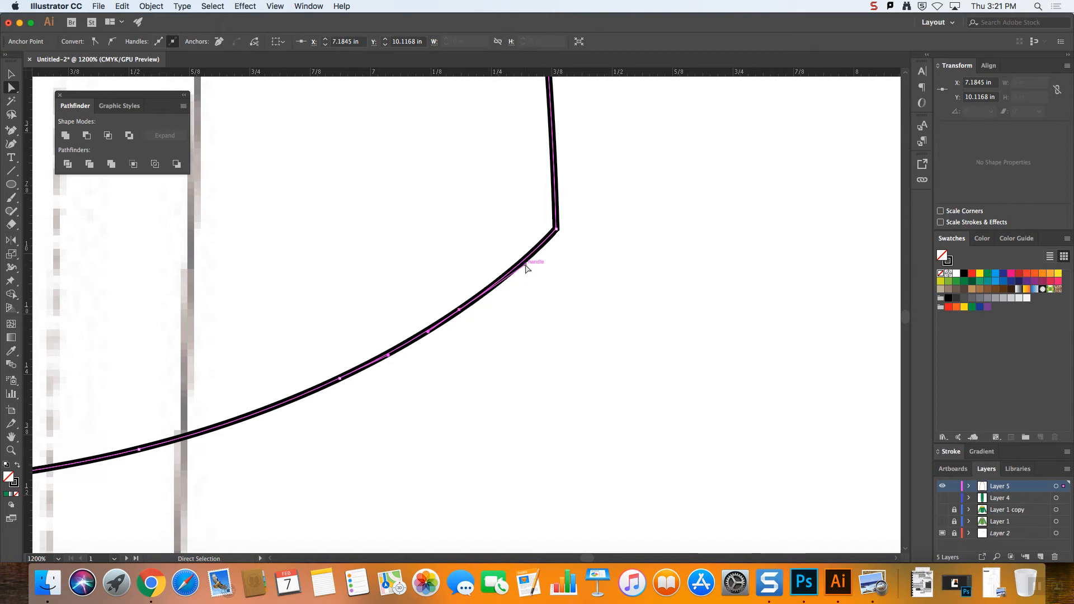
mouse_move(526, 267)
mouse_down()
mouse_move(523, 311)
mouse_move(489, 368)
mouse_move(459, 388)
mouse_up()
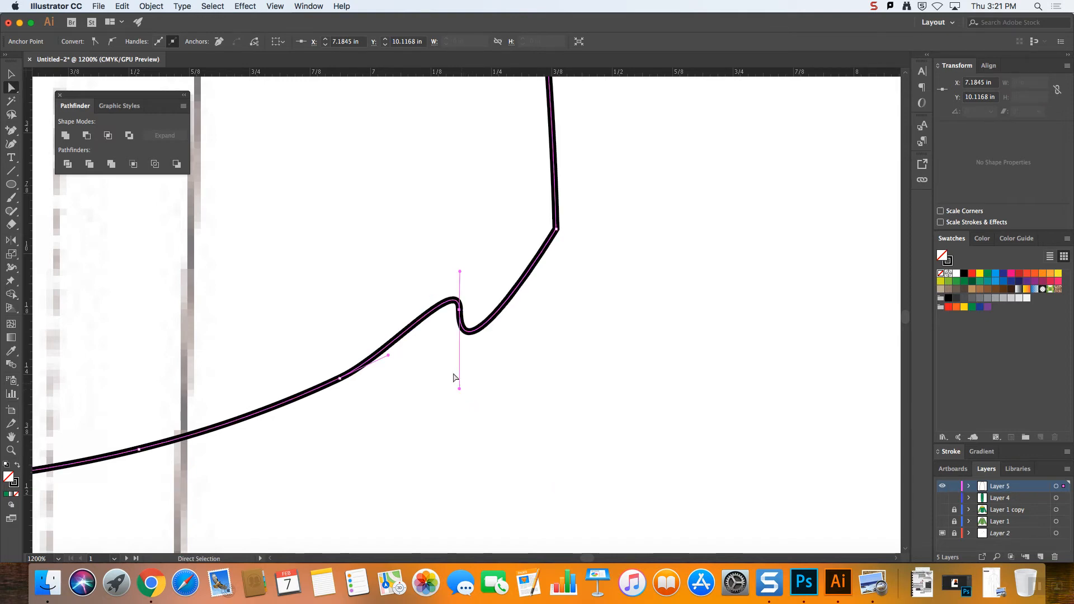
drag(387, 357, 313, 310)
- Rotate the handles of the remaining right-half hem points and the centre hem point to continue the waves
key(super+minus)
key(super+minus)
key(super+minus)
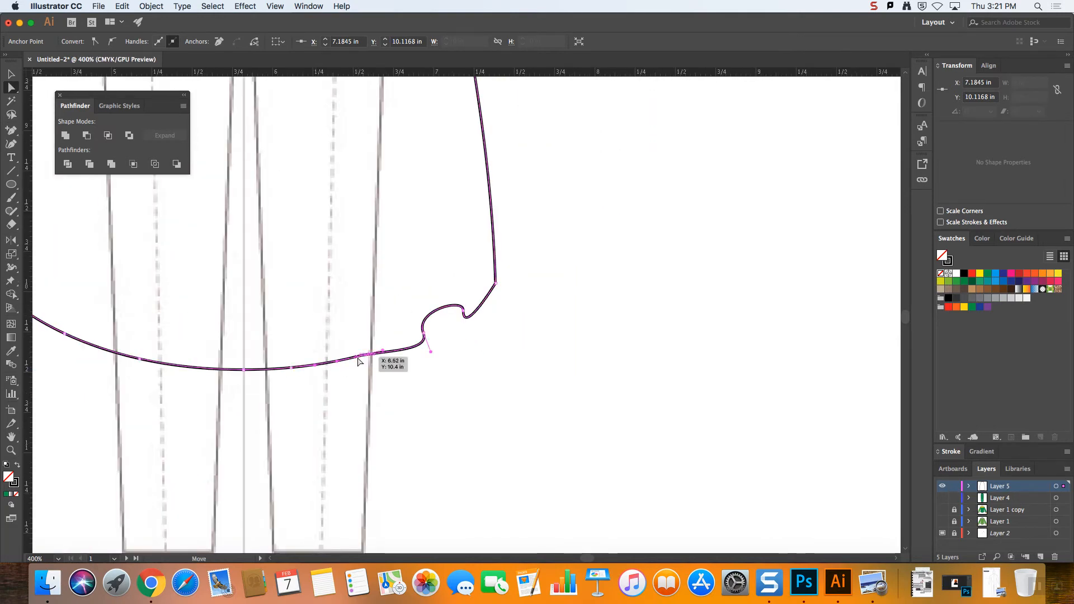
click(379, 352)
drag(382, 351, 364, 388)
click(291, 369)
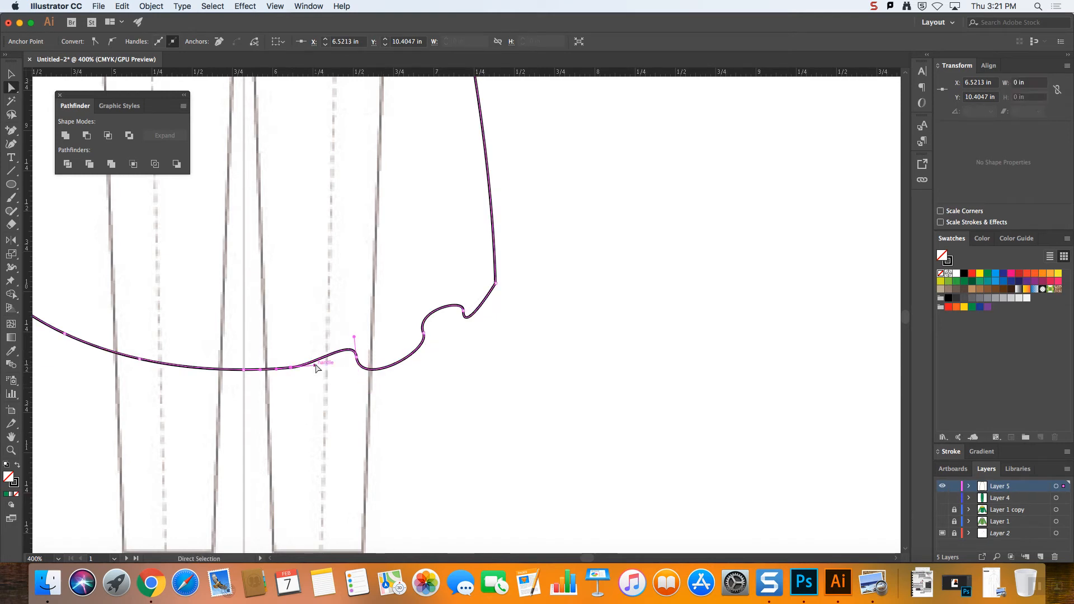
drag(315, 364, 242, 394)
click(244, 370)
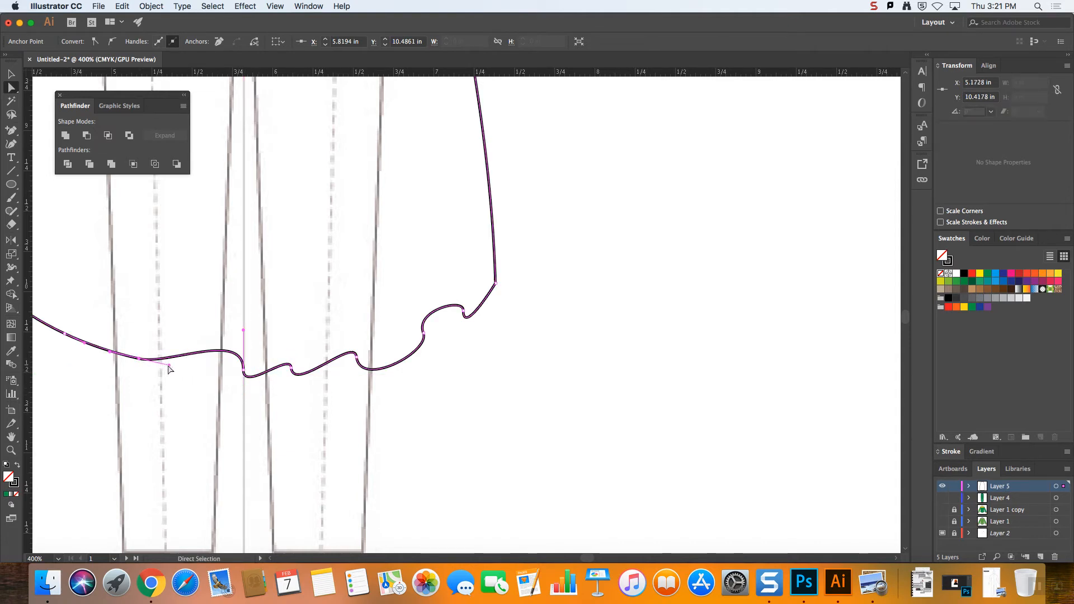
- Rotate the handles of the three left-half hem points into waves and even out the one nearest the centre
drag(169, 366, 150, 332)
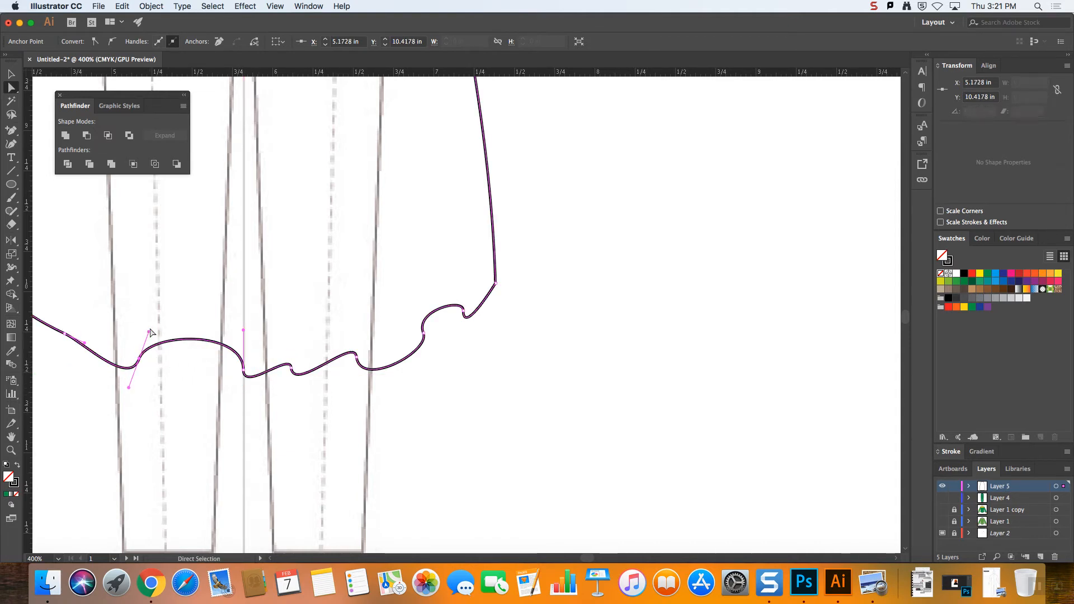
key(super+minus)
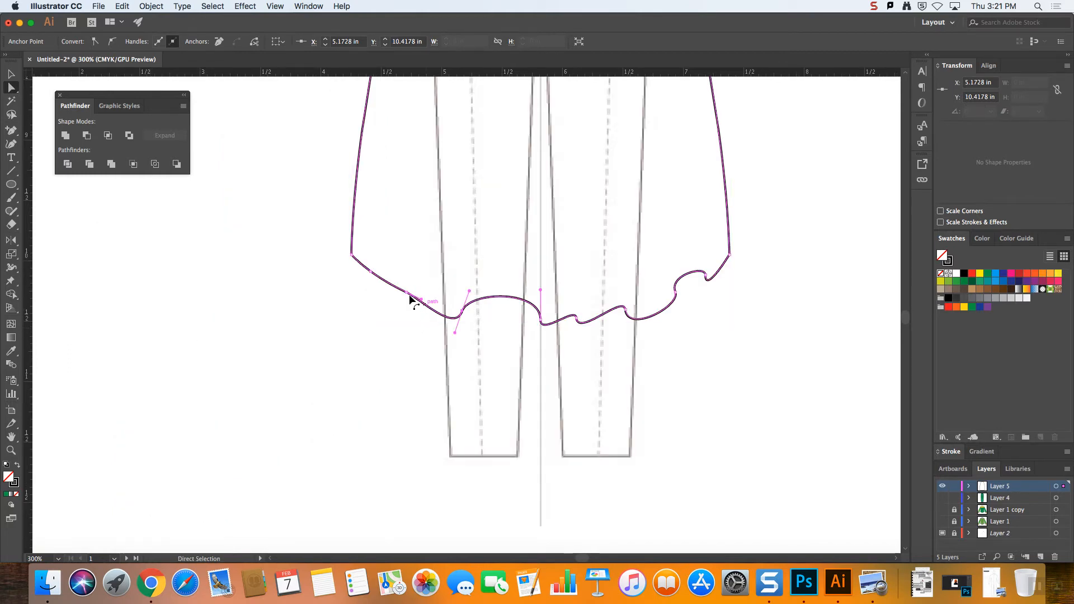
click(406, 292)
drag(421, 300, 362, 283)
click(372, 272)
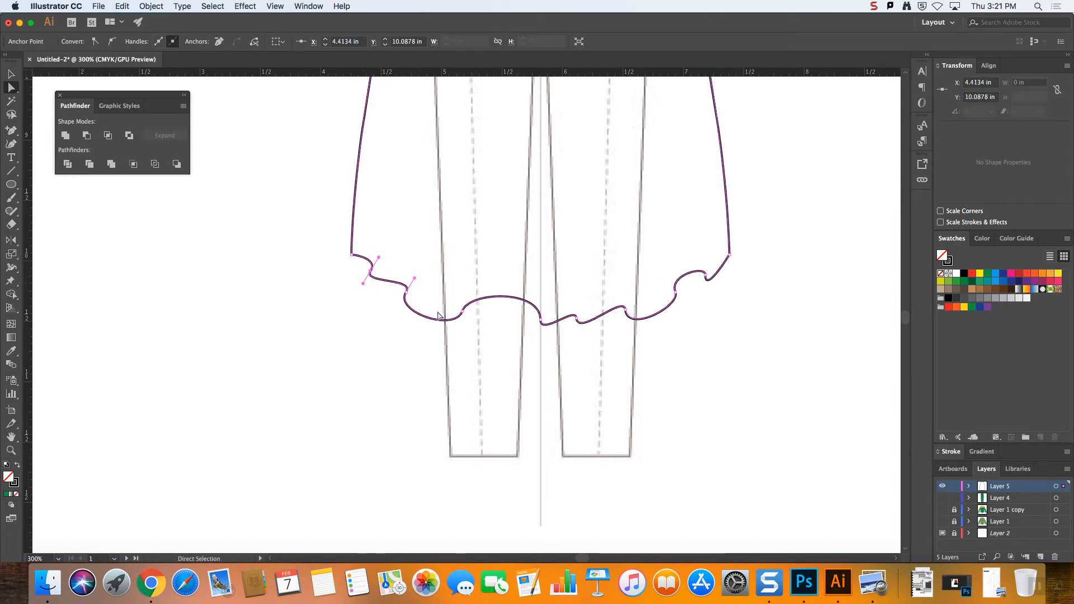
click(462, 310)
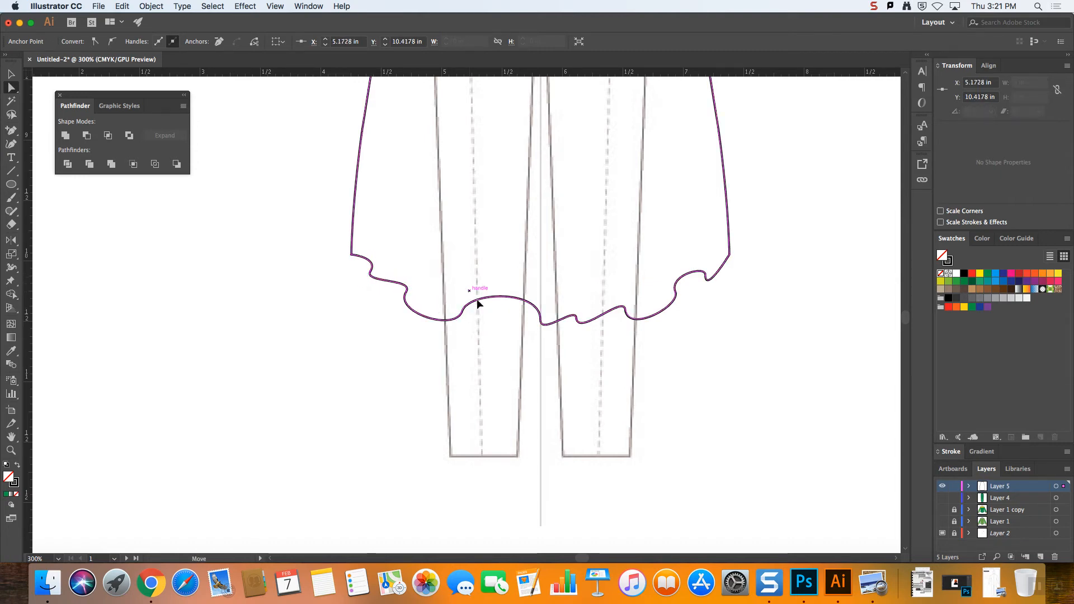
drag(477, 301, 460, 328)
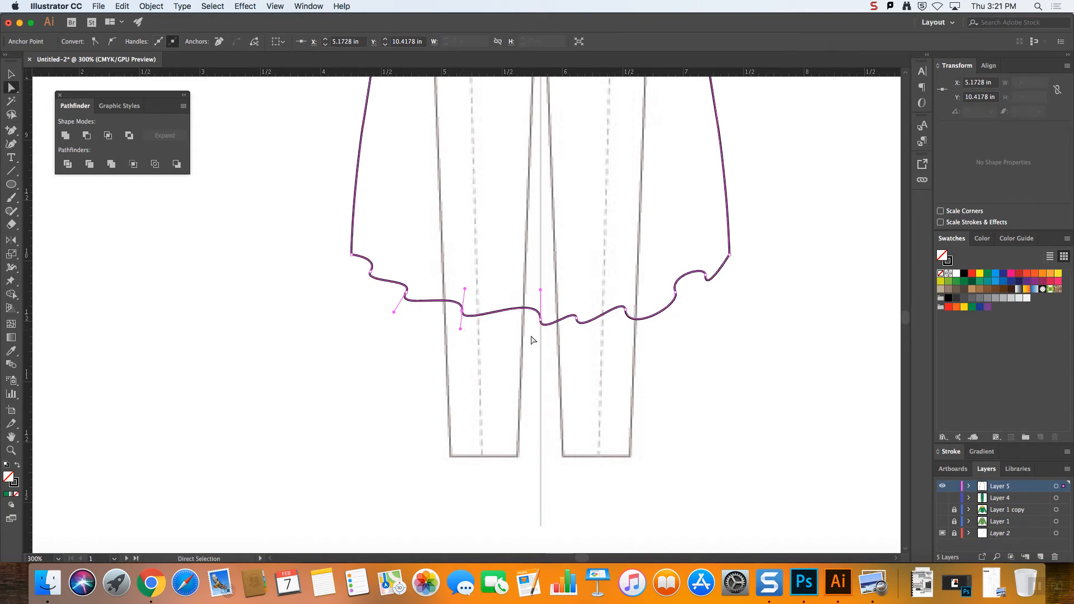
- Draw a separate open, downward-bowed curve below the croquis legs with the Pen tool
key(super+minus)
key(super+minus)
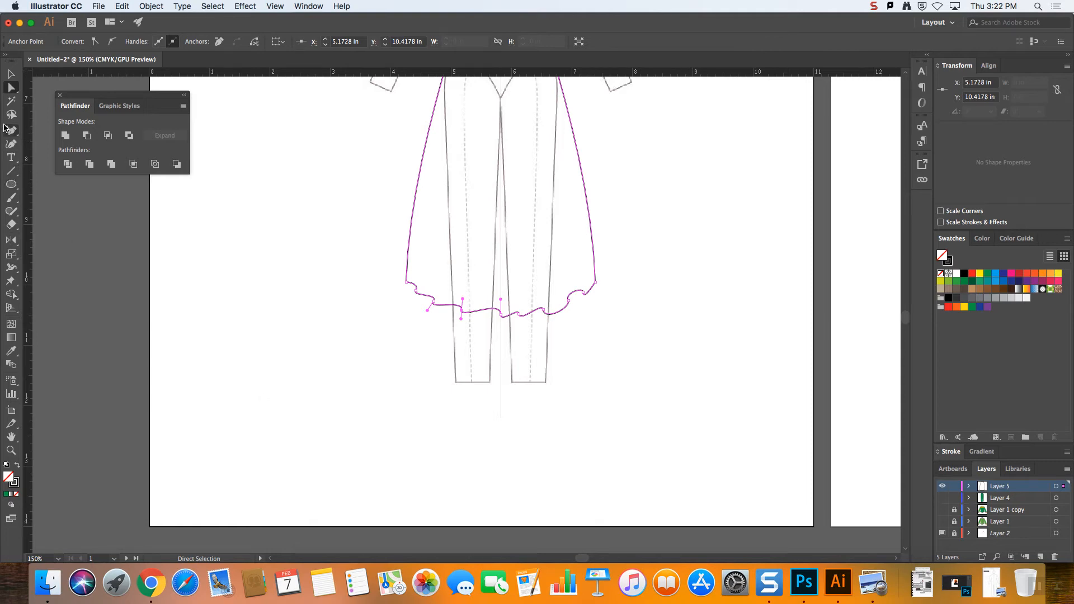
drag(10, 130, 56, 130)
drag(379, 375, 400, 402)
click(614, 398)
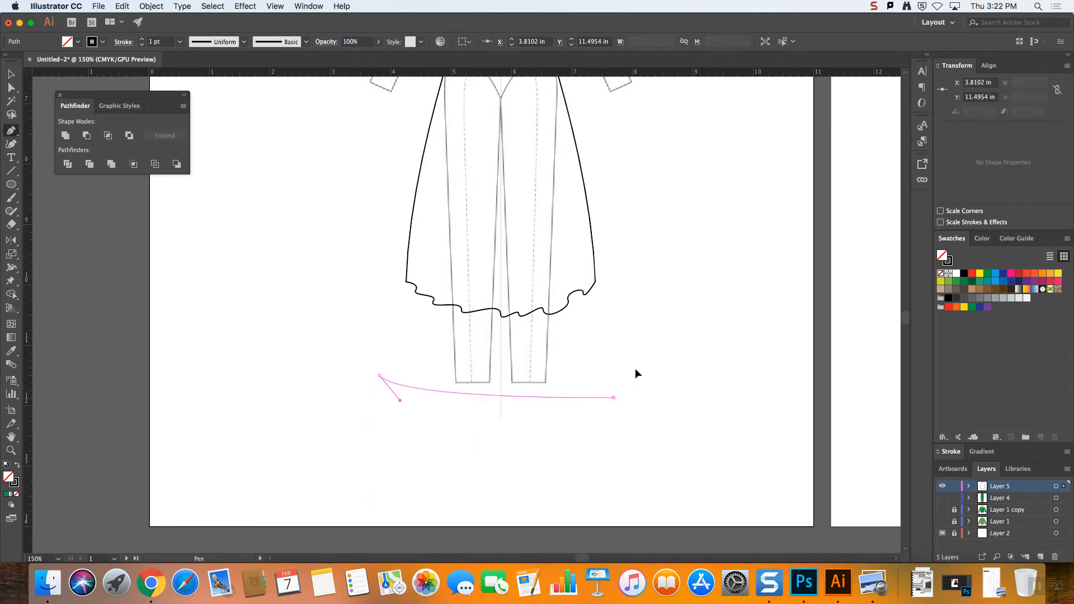
drag(613, 398, 648, 358)
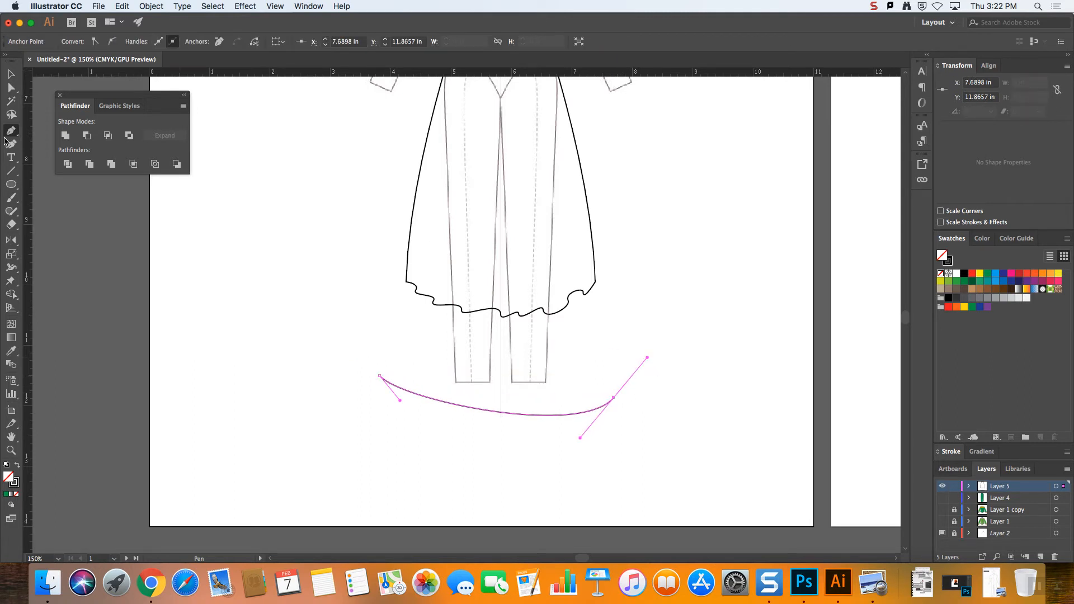
- Add five anchor points spaced along the new curve below the legs
drag(14, 134, 62, 148)
click(402, 388)
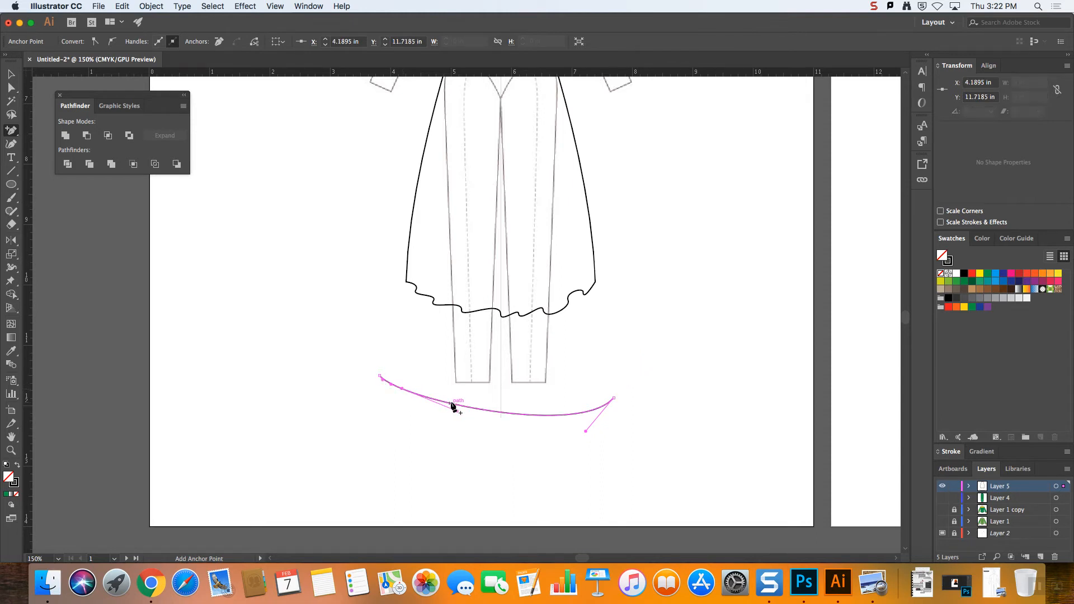
click(455, 405)
click(504, 415)
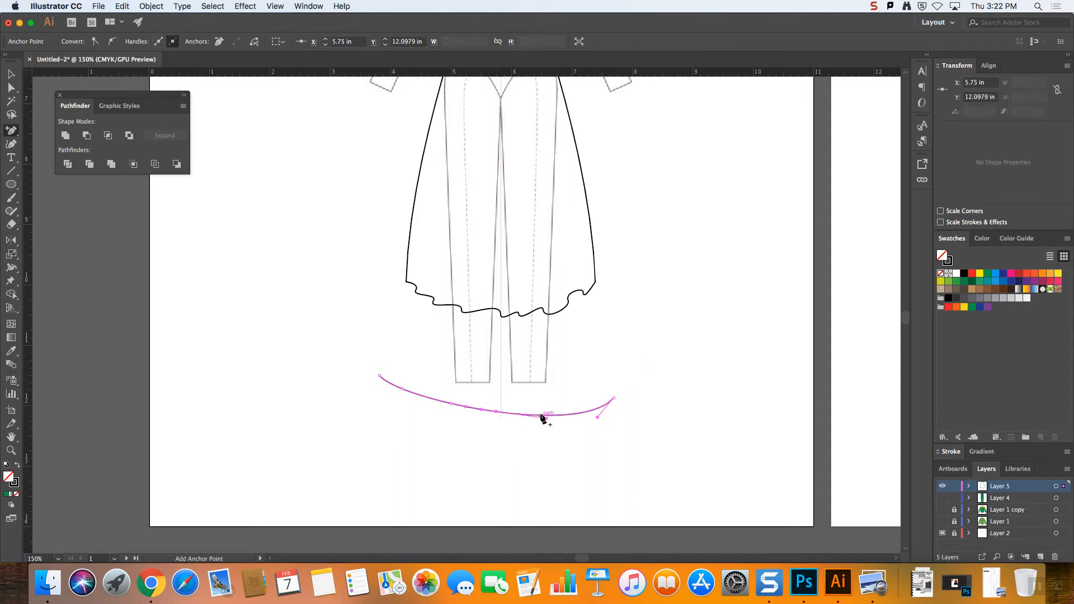
click(589, 412)
- Rotate the direction handles of the added points on the separate curve to turn it into a wavy line
click(10, 88)
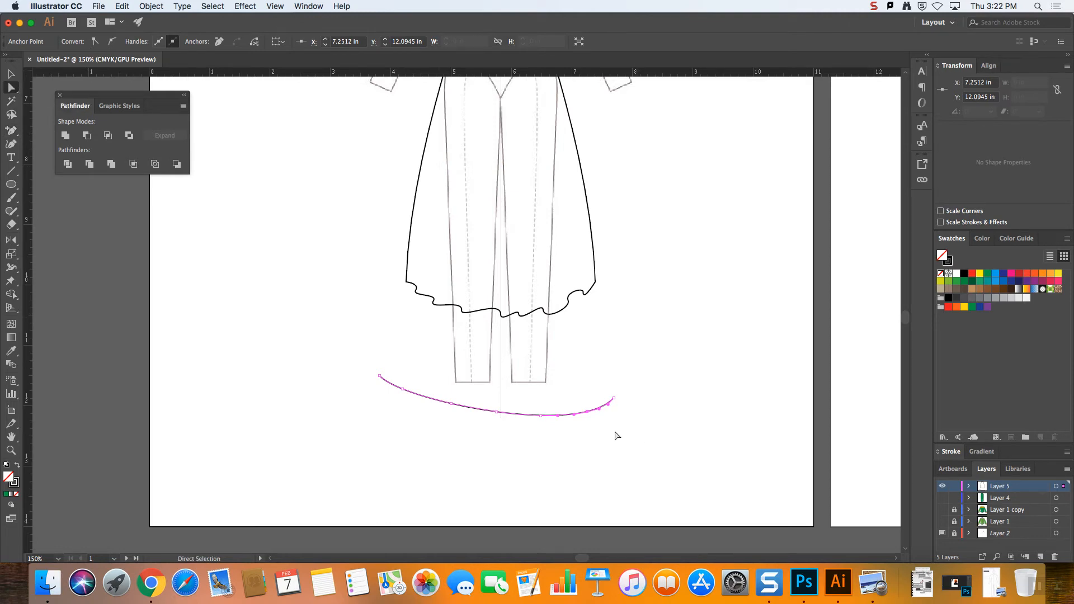
click(589, 412)
drag(599, 411, 401, 401)
click(498, 412)
click(402, 389)
- Draw three slanted fold lines with the Line Segment tool from the skirt's left-half hem waves, the outer about 3.1 in and innermost about 3.5 in long
scroll(710, 296, down, 2)
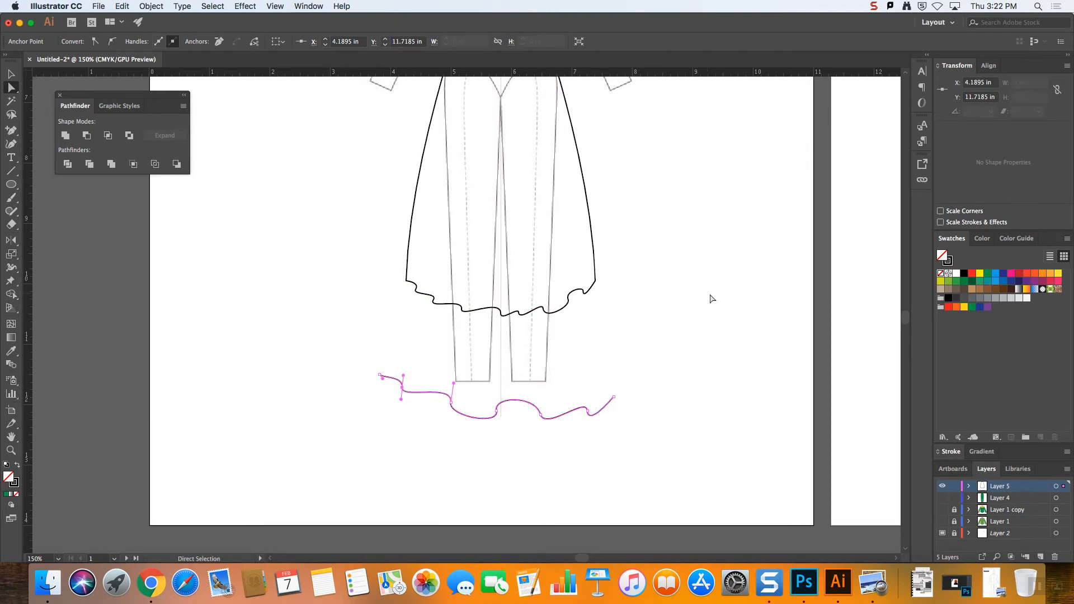
scroll(902, 324, up, 5)
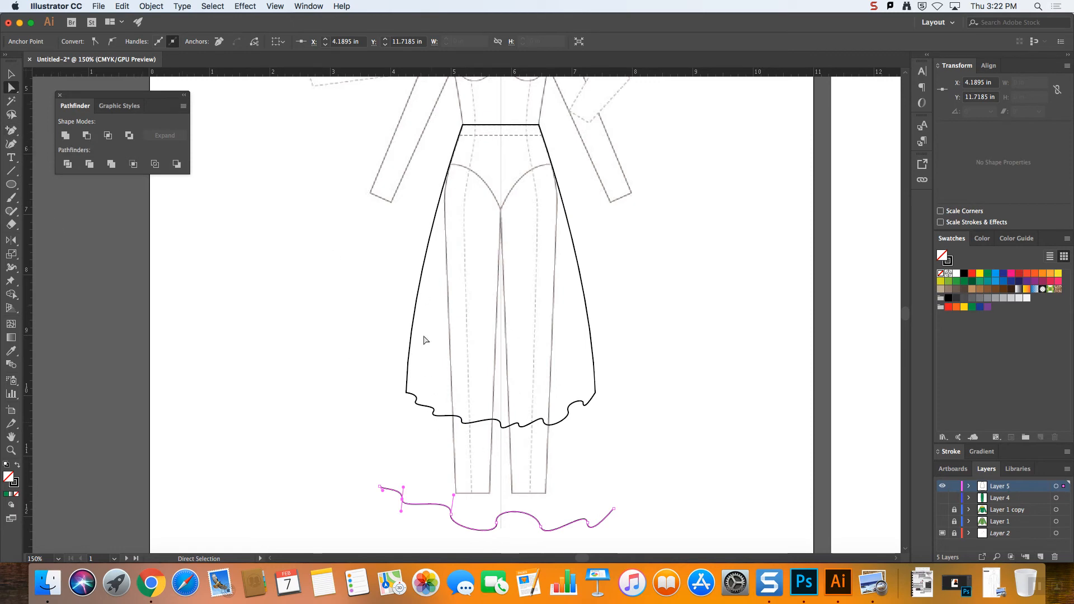
click(427, 400)
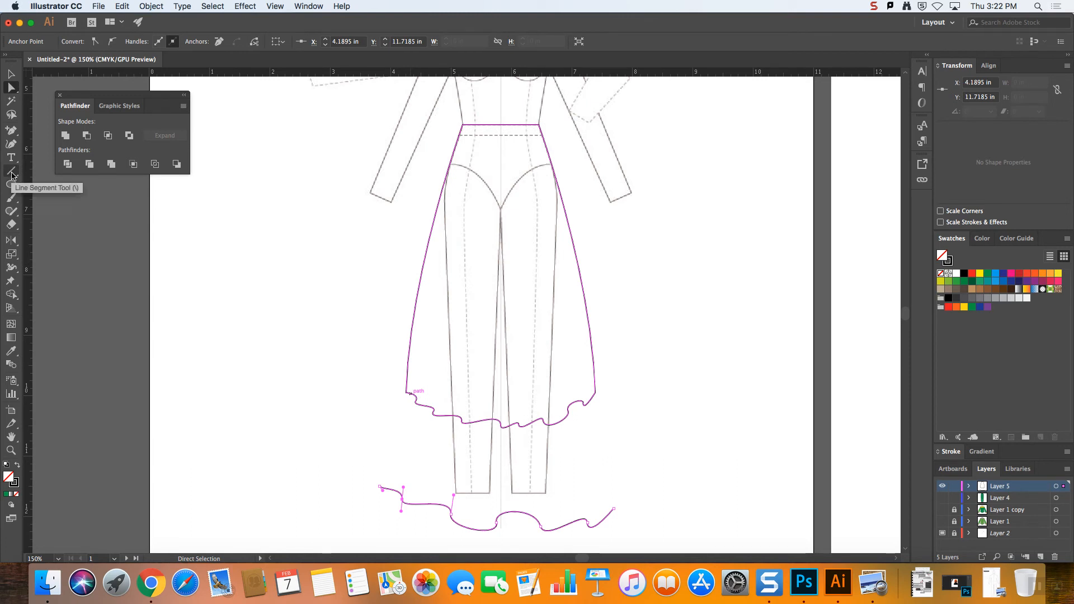
click(9, 176)
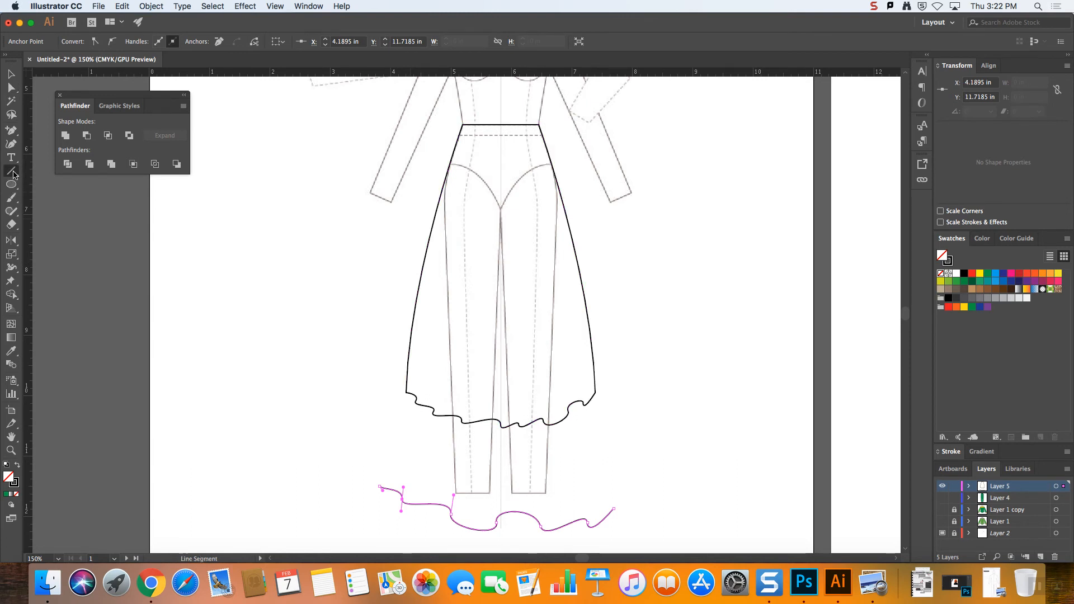
click(9, 177)
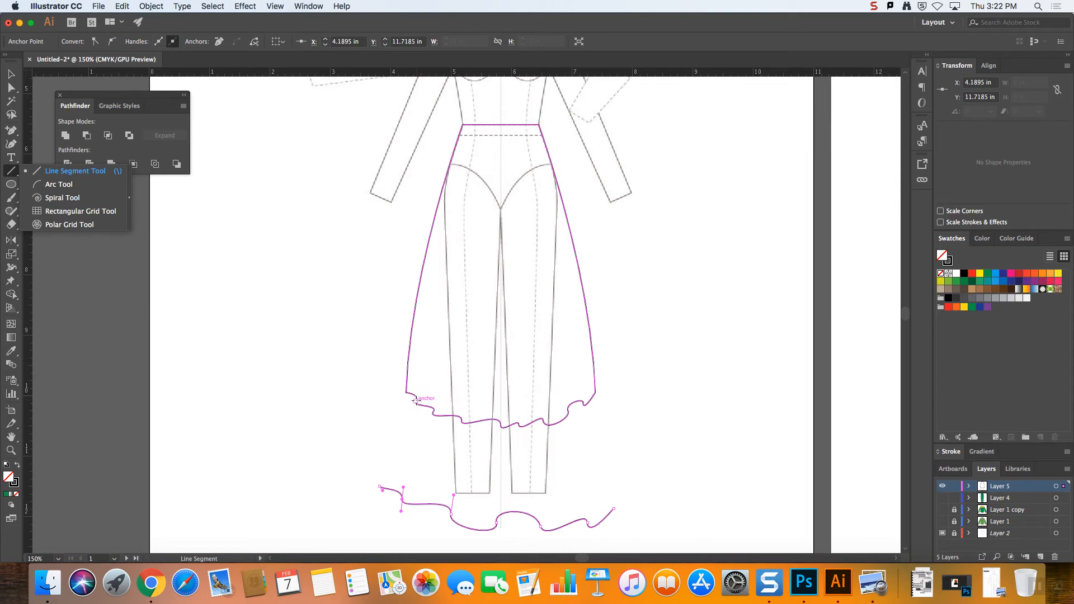
drag(415, 400, 449, 218)
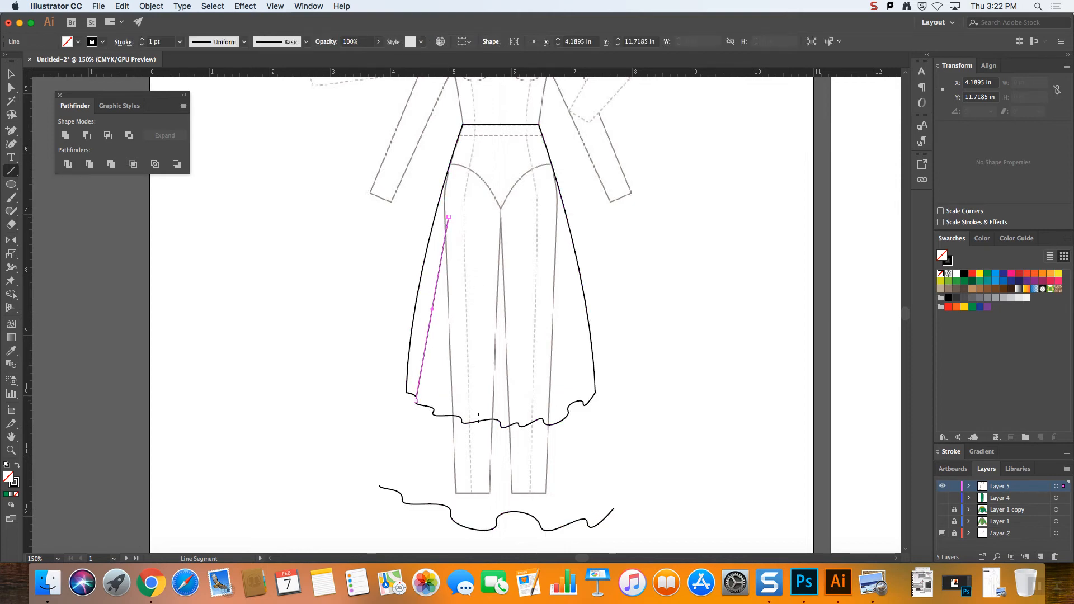
click(437, 413)
click(508, 323)
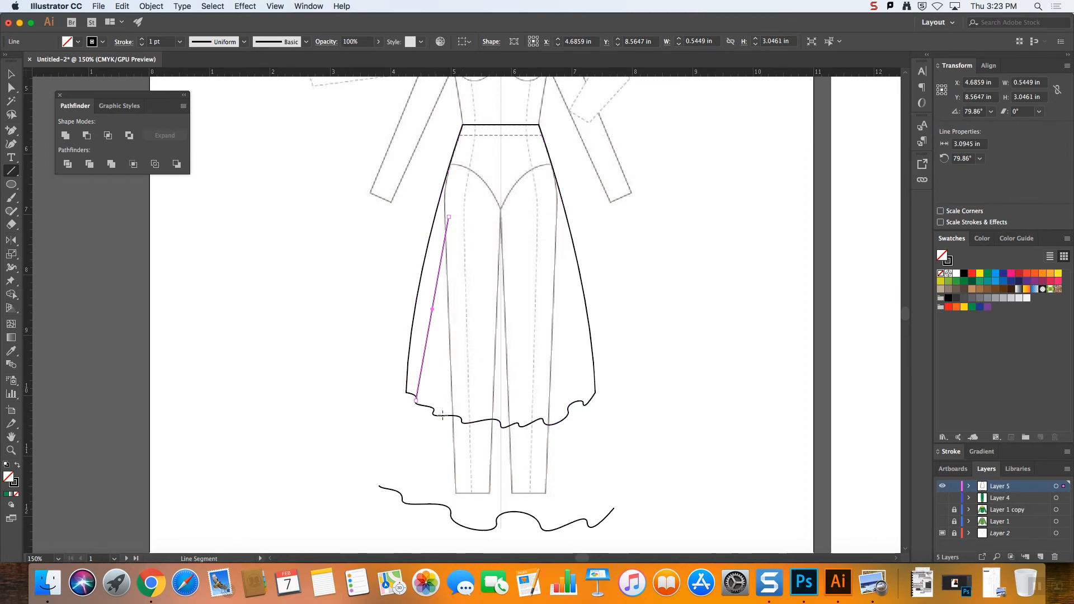
drag(434, 411, 448, 284)
drag(460, 420, 479, 209)
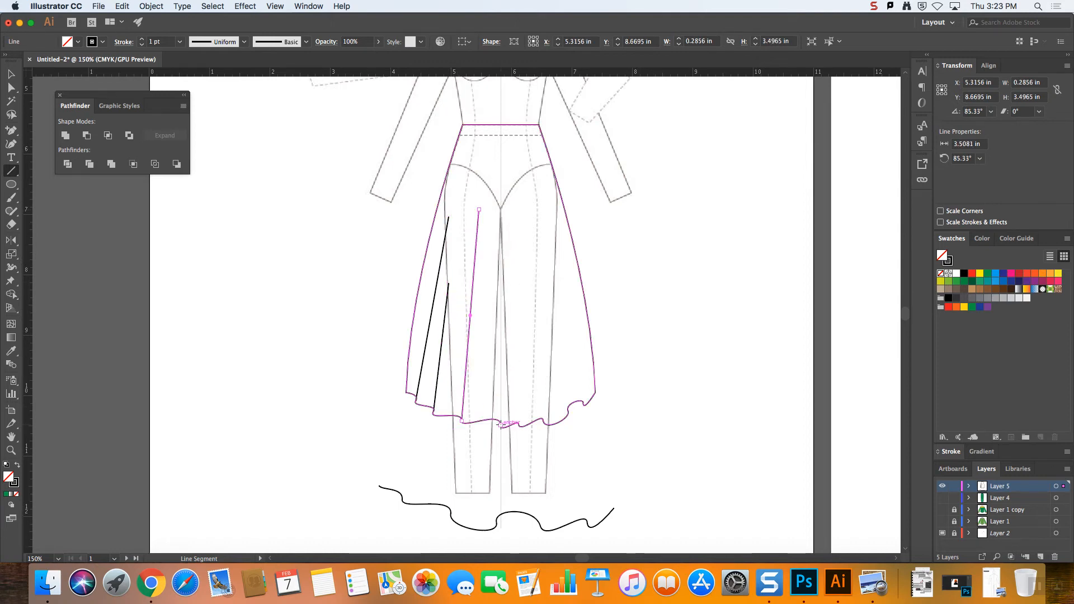
- Draw five more fold lines up from the hem waves at the skirt's centre and right half, about 1.2 to 3.4 in long
drag(501, 424, 501, 312)
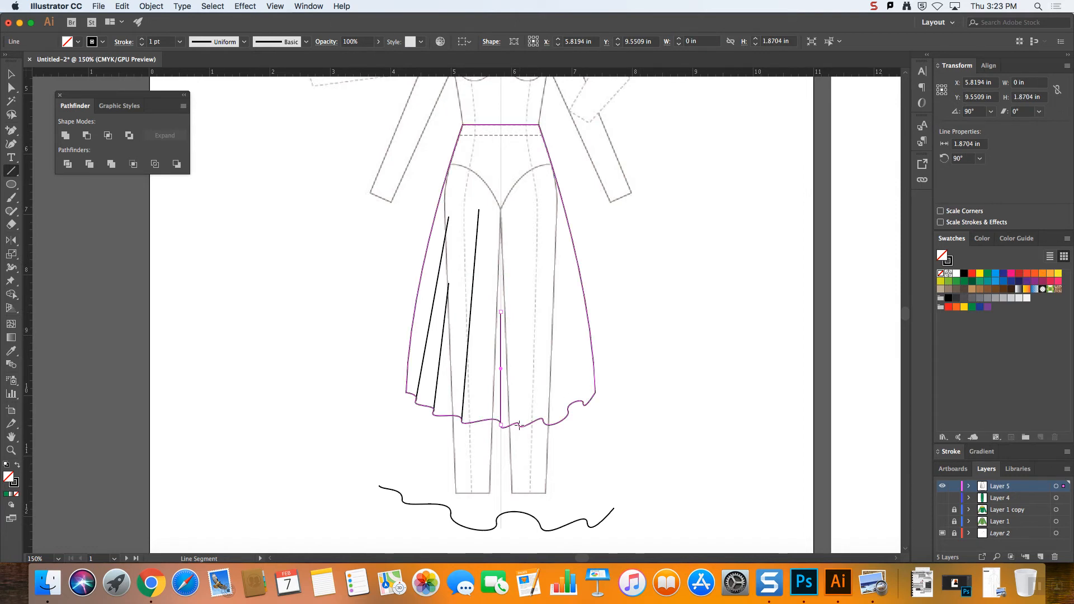
drag(520, 424, 516, 219)
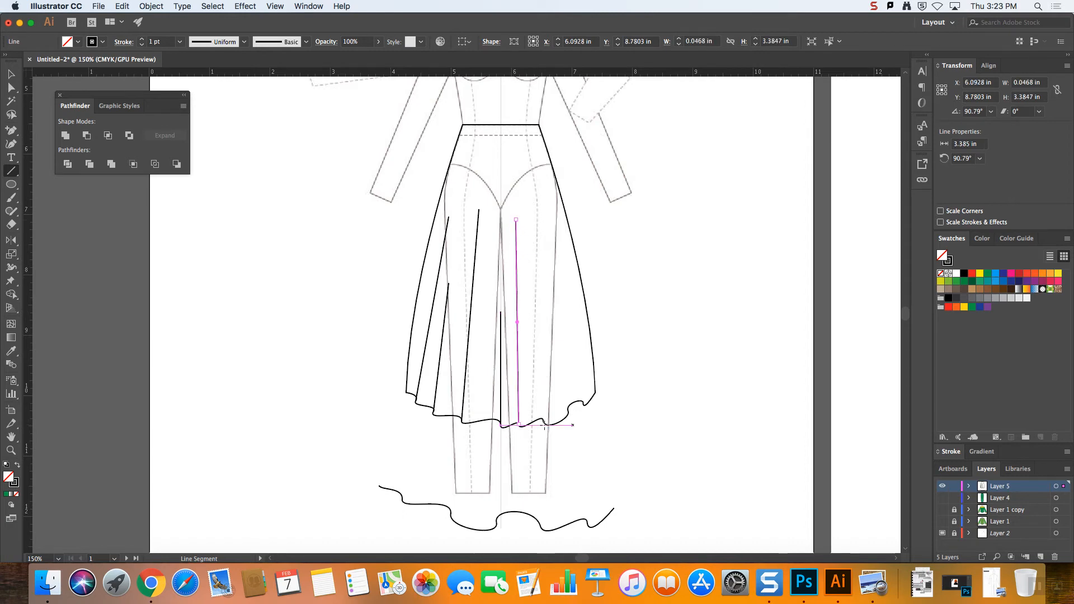
drag(544, 420, 535, 296)
drag(568, 410, 545, 239)
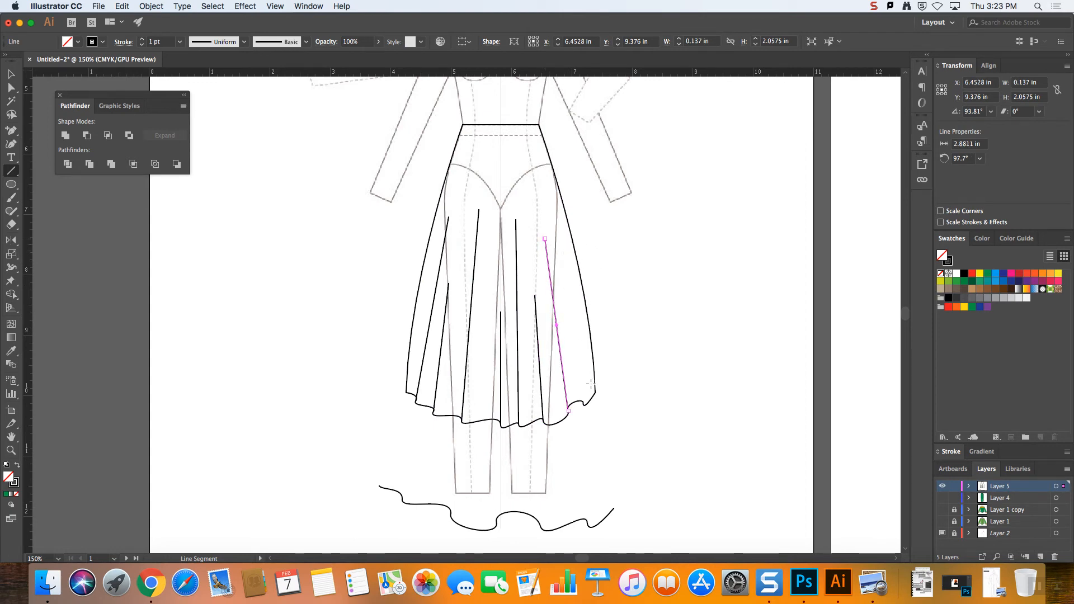
drag(584, 404, 568, 334)
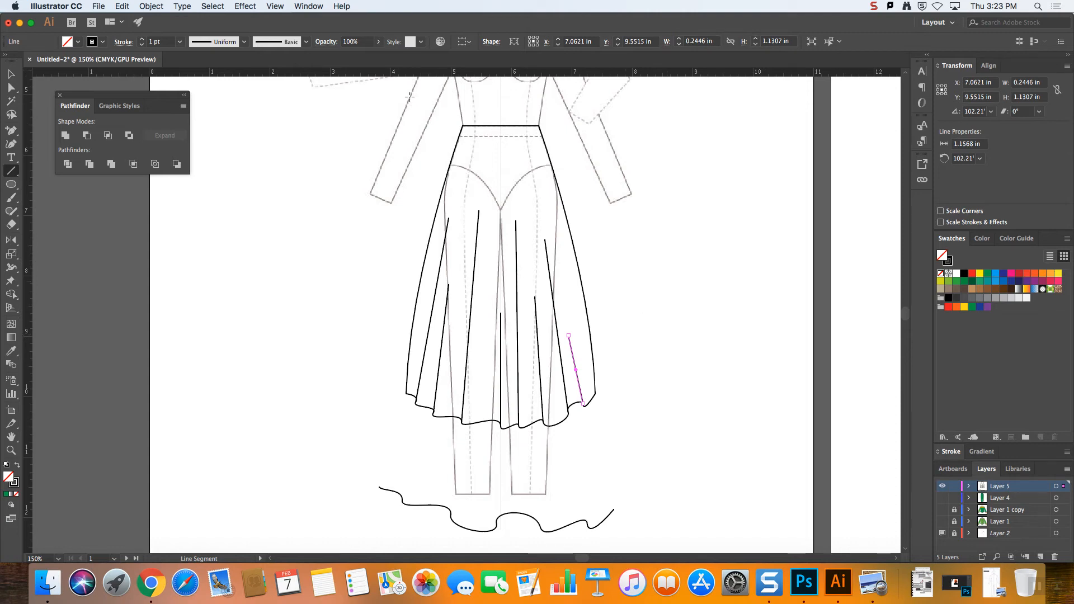
- Draw a horizontal practice line about 3 in long on the blank area left of the skirt
click(10, 88)
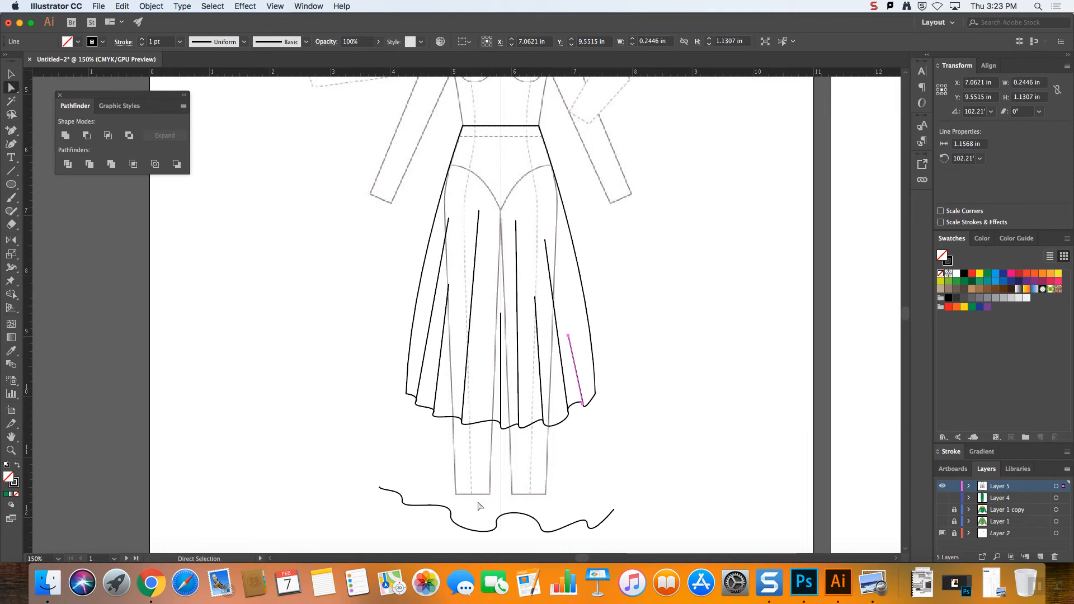
click(451, 515)
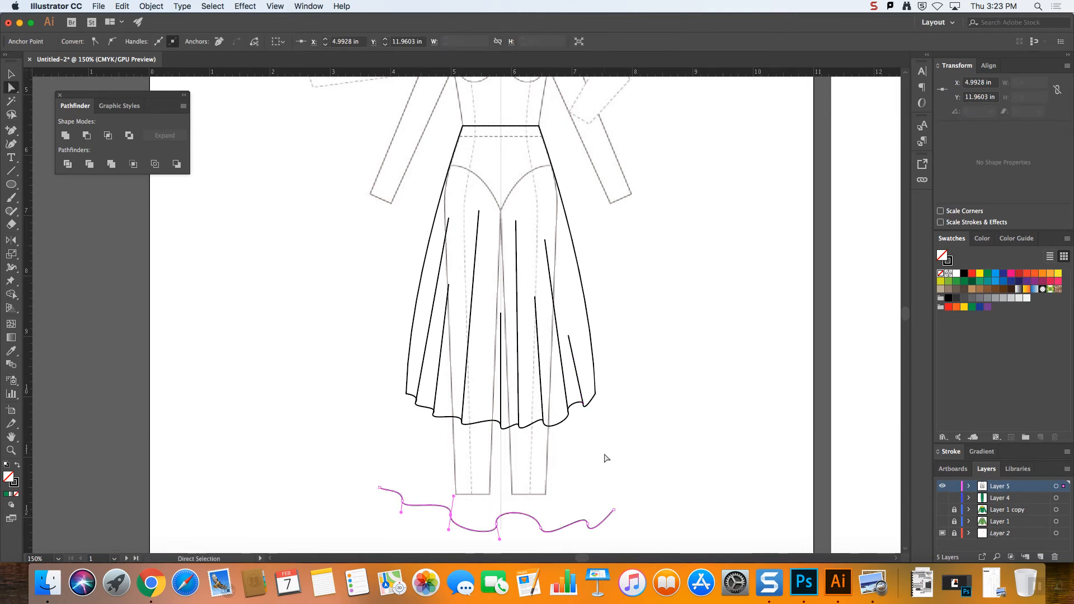
click(10, 171)
drag(204, 281, 386, 281)
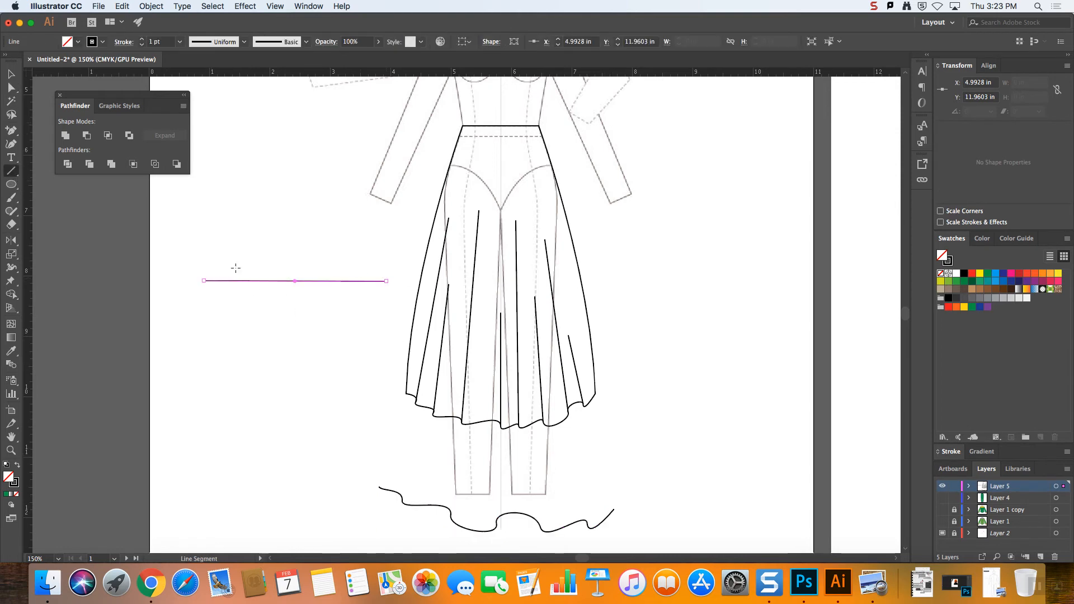
- Add four anchor points along the practice line and pull them alternately down and up into a zigzag
key(plus)
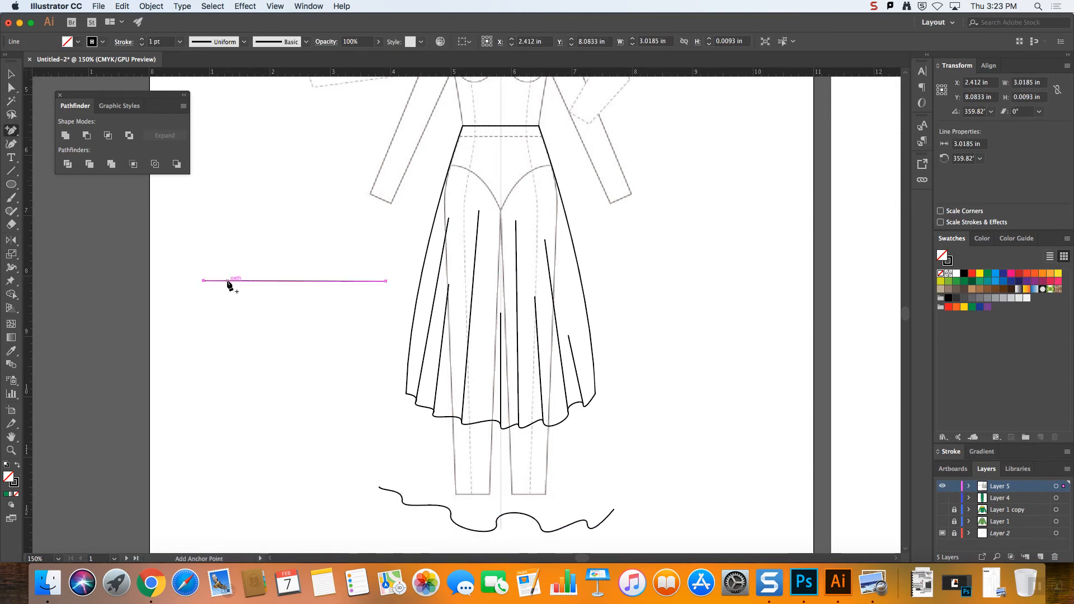
click(227, 281)
click(261, 281)
click(303, 281)
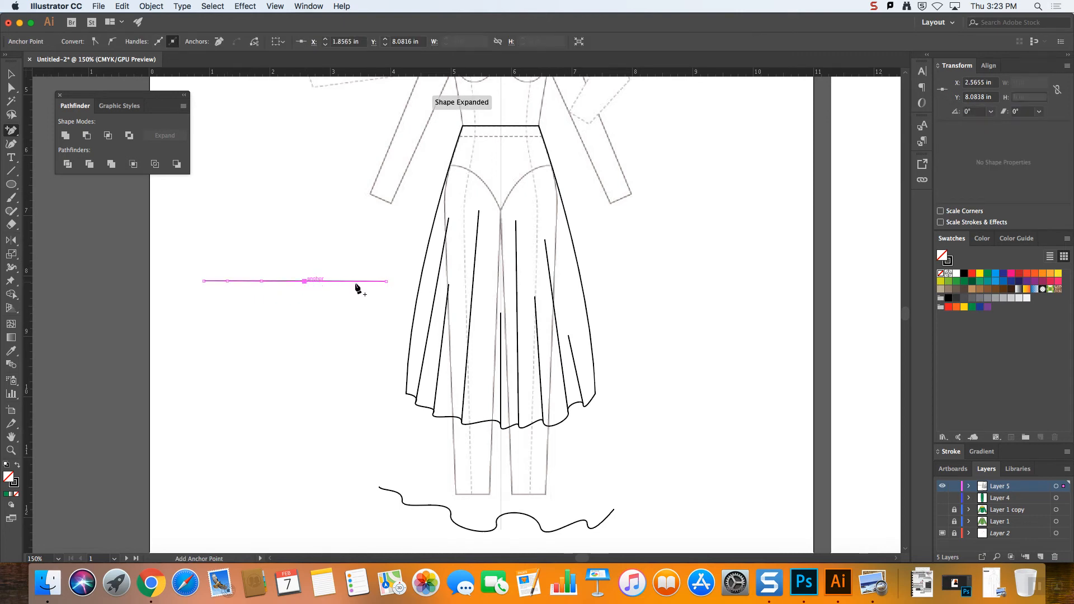
click(353, 281)
click(14, 89)
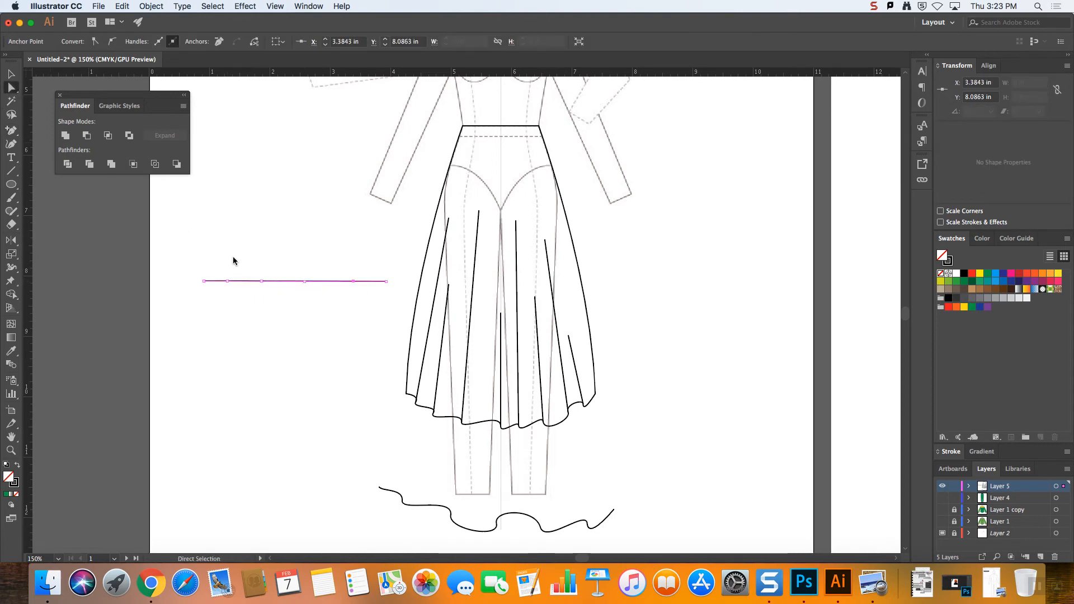
drag(228, 282, 259, 255)
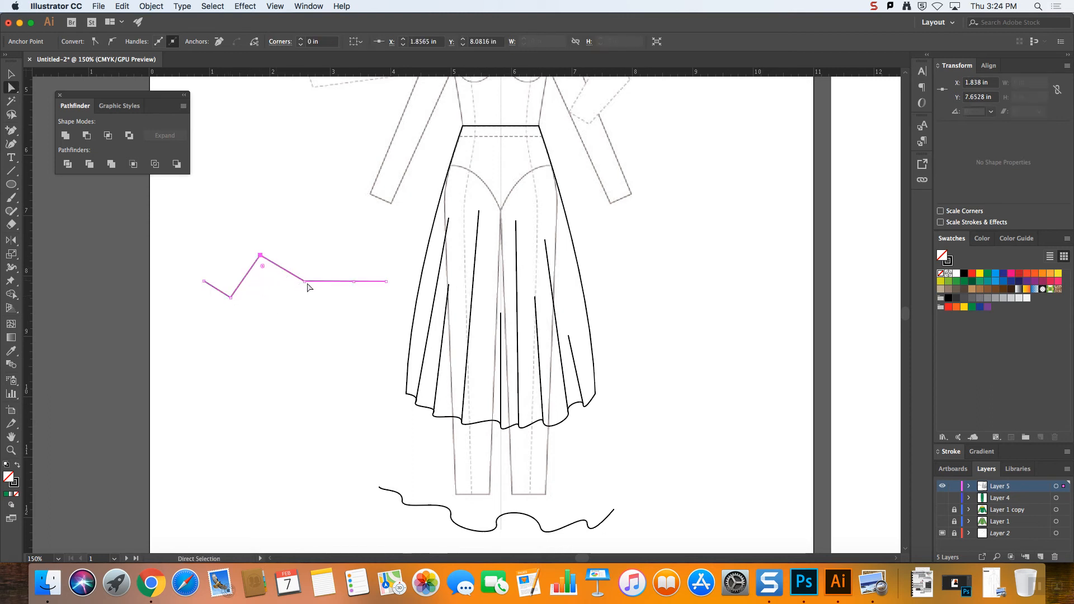
drag(306, 283, 350, 255)
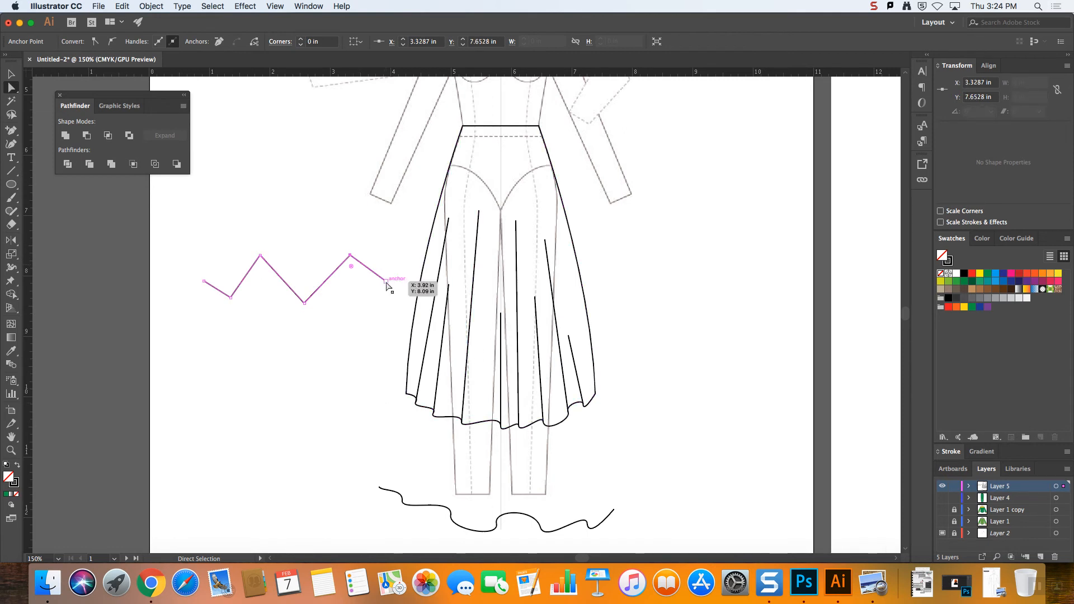
- Convert the zigzag's lowest middle point to a smooth point with its handles rotated vertical, and delete the practice line
click(304, 302)
click(111, 41)
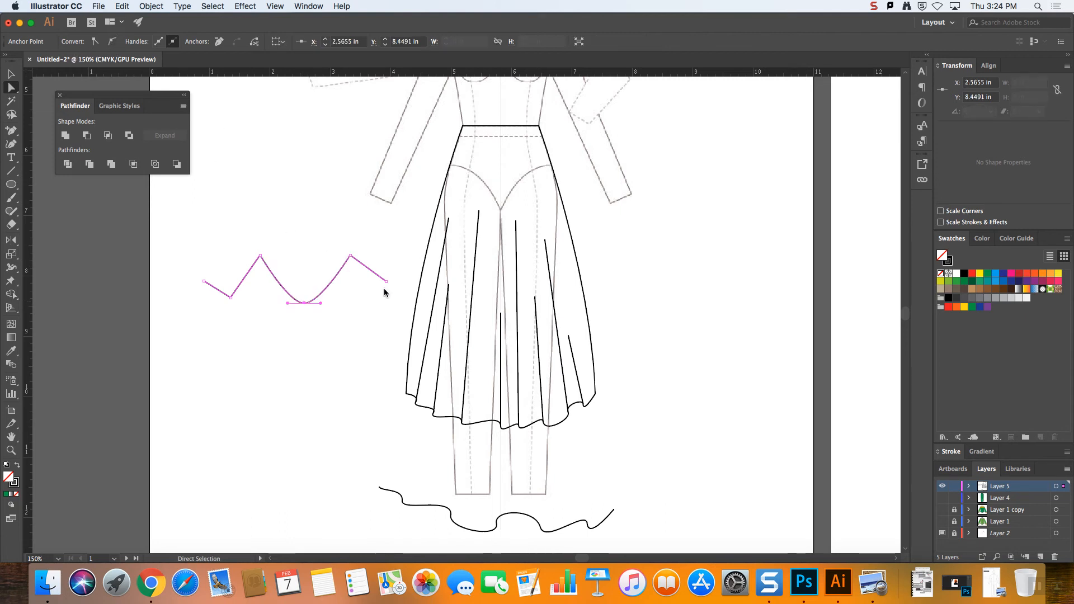
drag(320, 303, 304, 323)
click(350, 257)
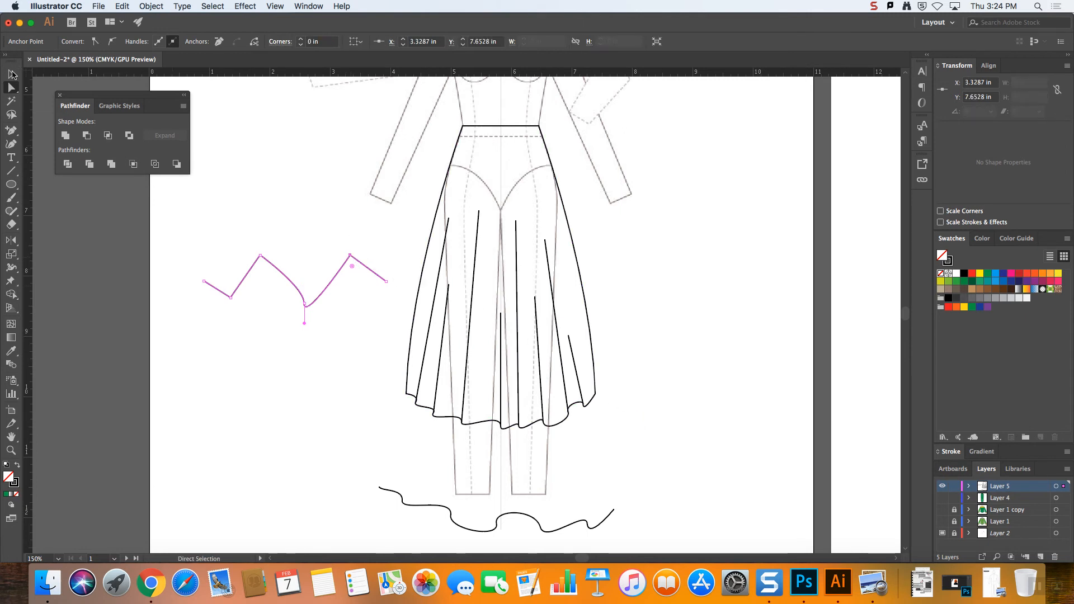
key(v)
key(Delete)
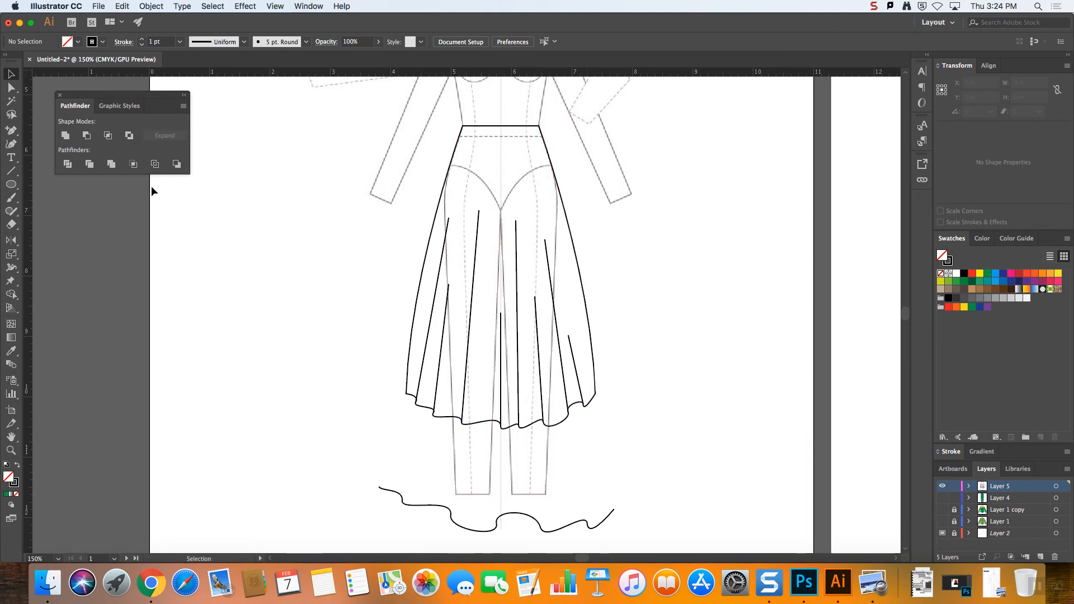
- Draw a horizontal line about 1.79 in long across the skirt just below its waist edge and reposition the Pathfinder panel
click(5, 171)
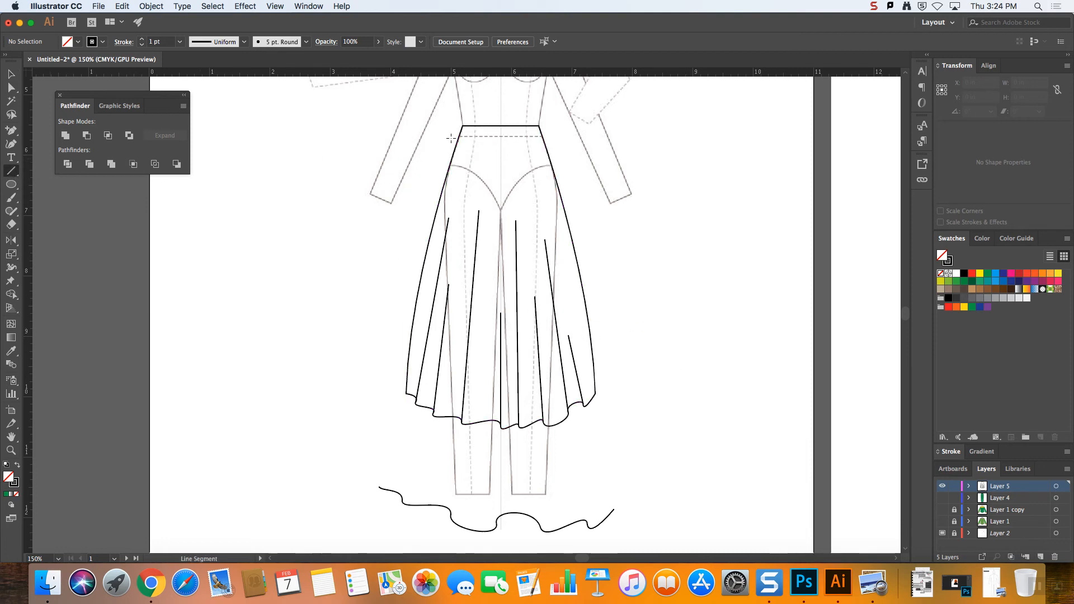
drag(449, 137, 557, 136)
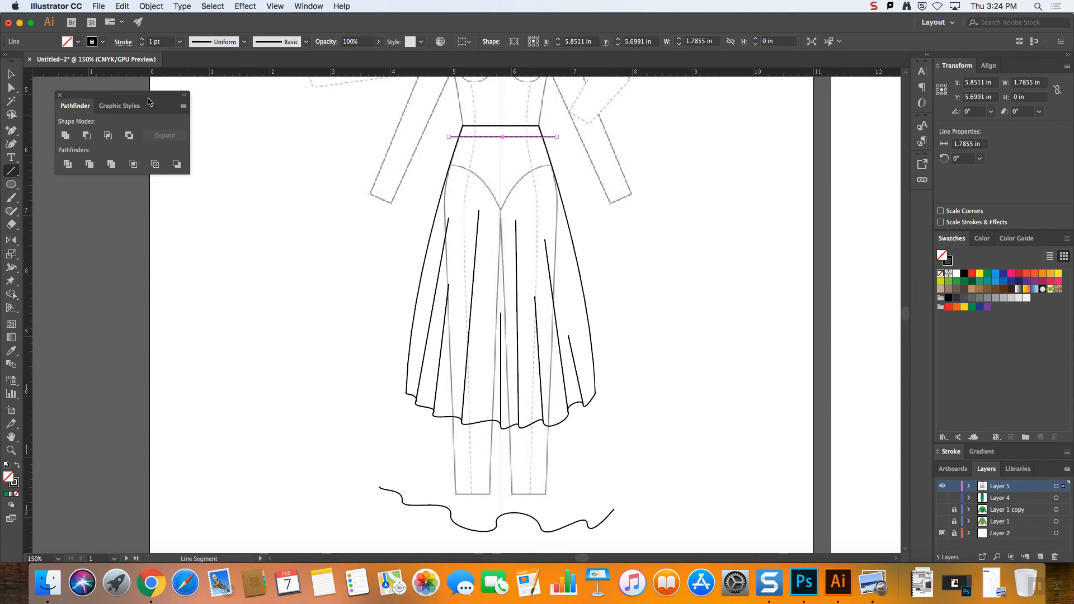
drag(150, 101, 179, 106)
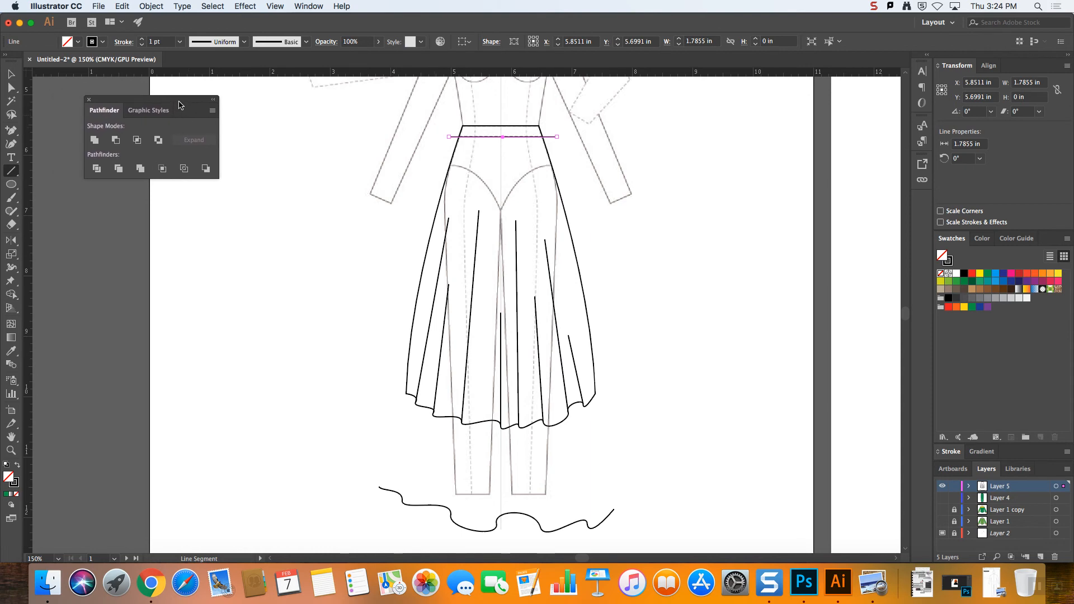
click(308, 6)
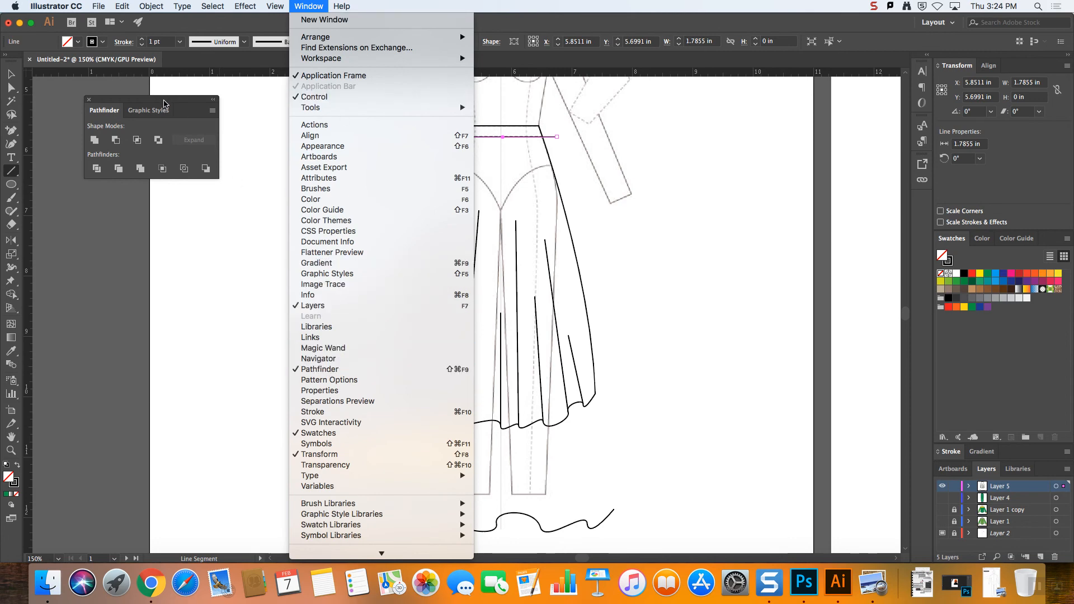
click(163, 102)
click(308, 6)
click(151, 104)
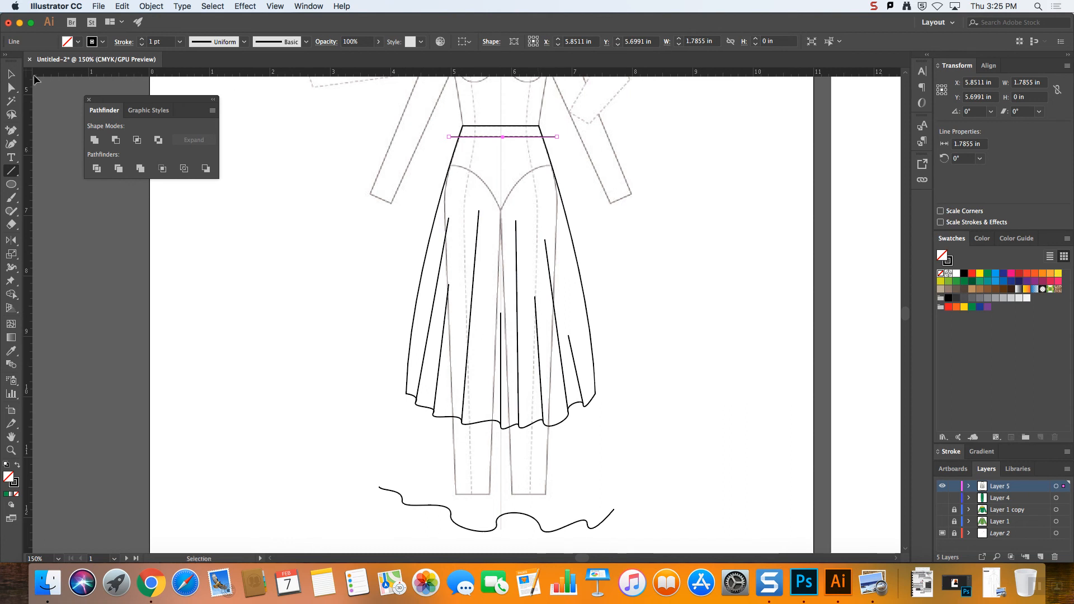
- Divide the skirt outline along the horizontal line to make a separate waistband shape
key(v)
click(569, 154)
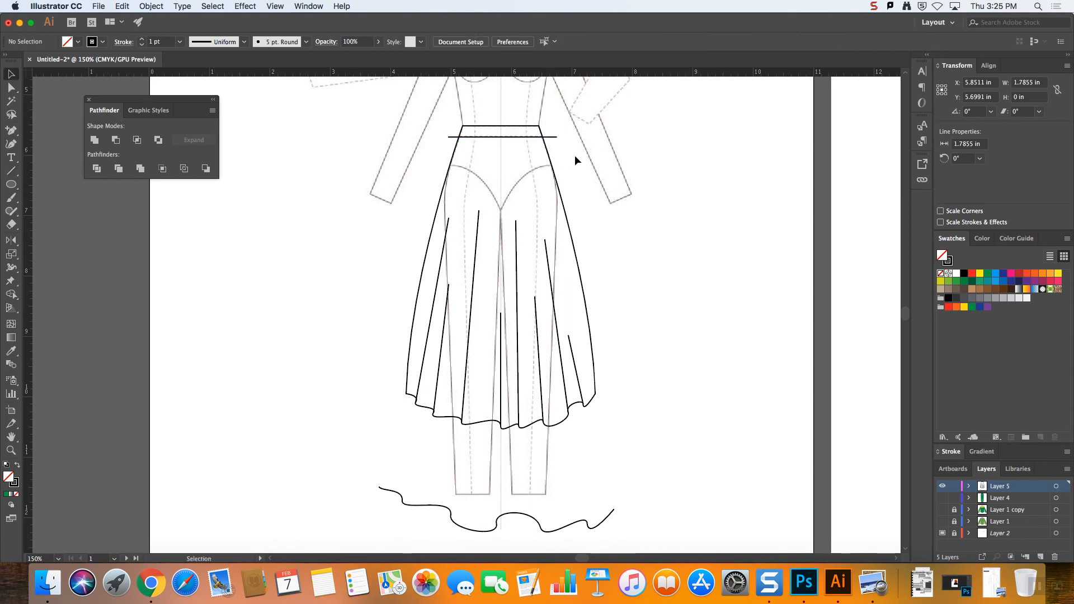
click(540, 130)
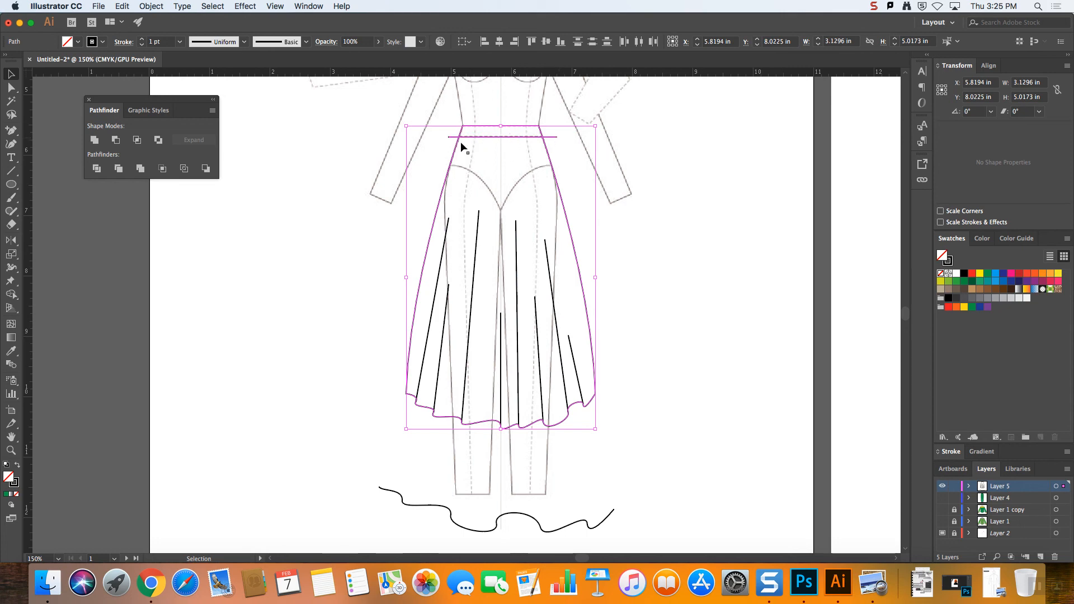
click(139, 168)
click(619, 159)
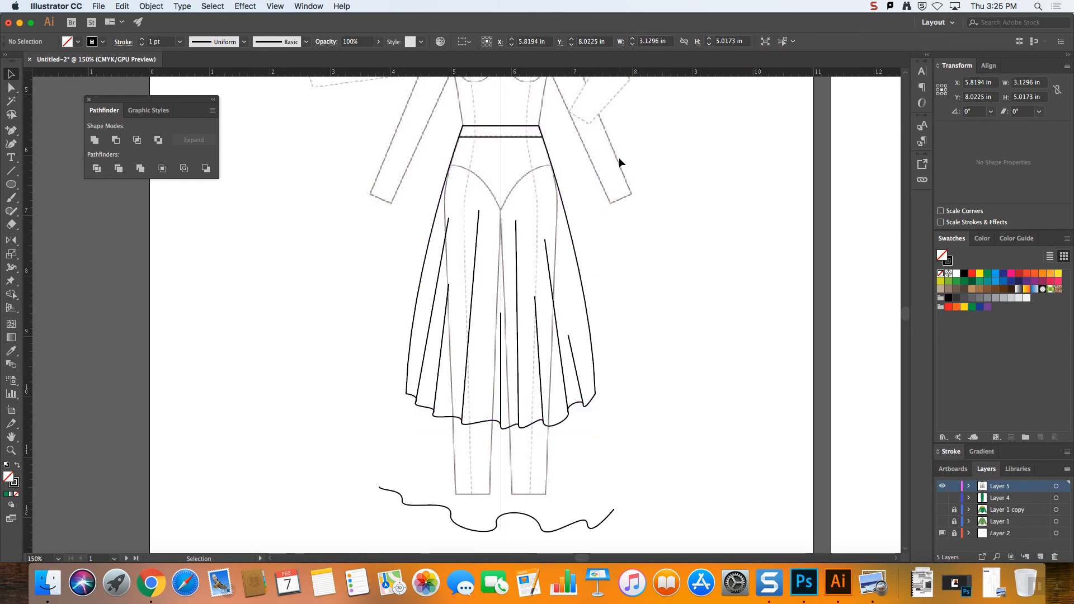
- Fill the waistband shape with the yellow swatch and deselect it
click(11, 87)
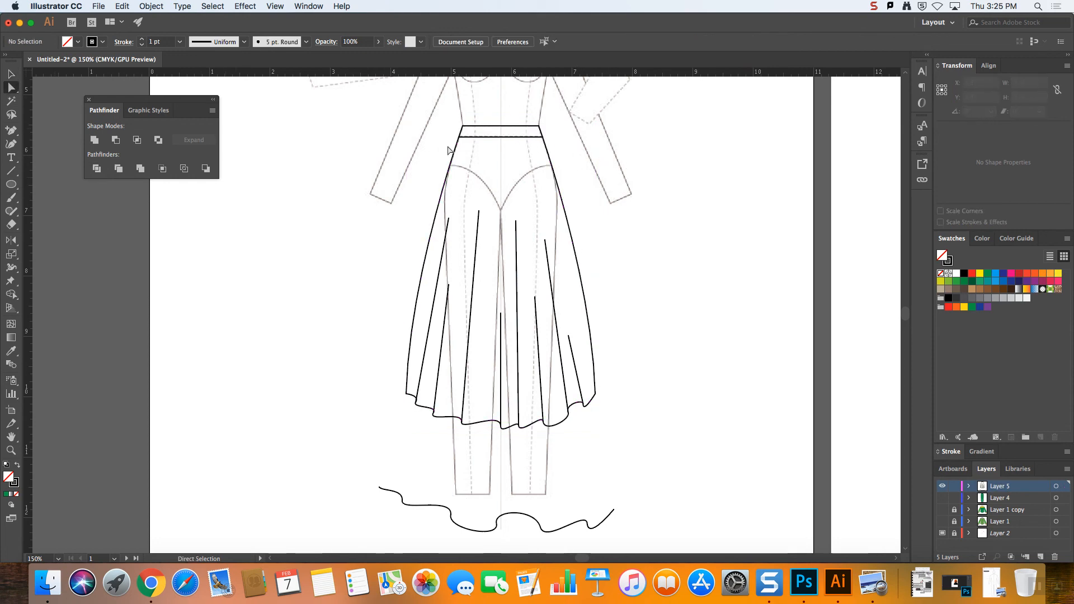
click(501, 136)
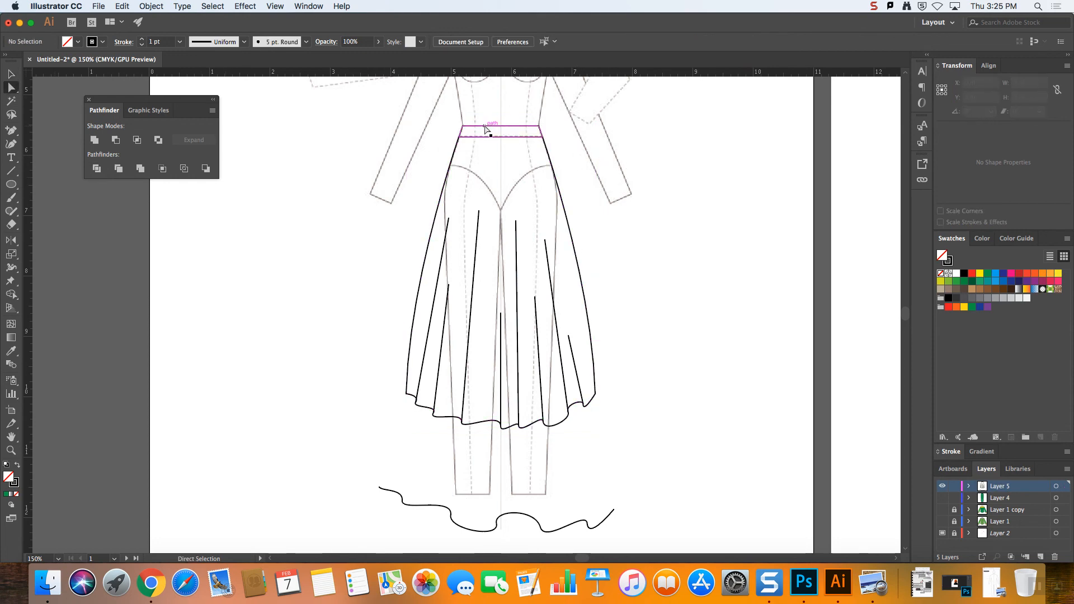
click(980, 275)
key(v)
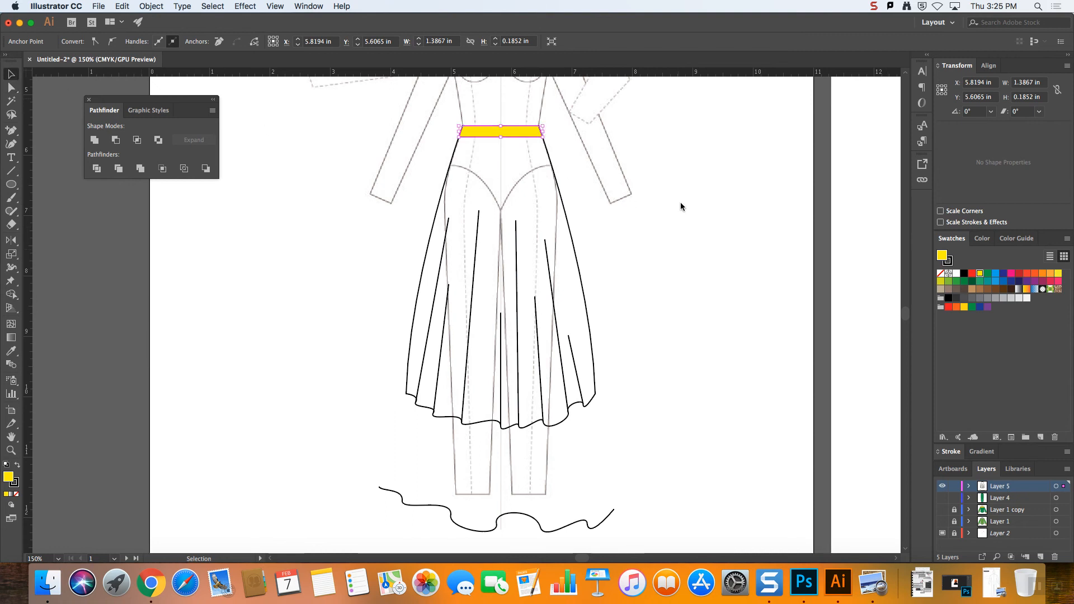
click(681, 206)
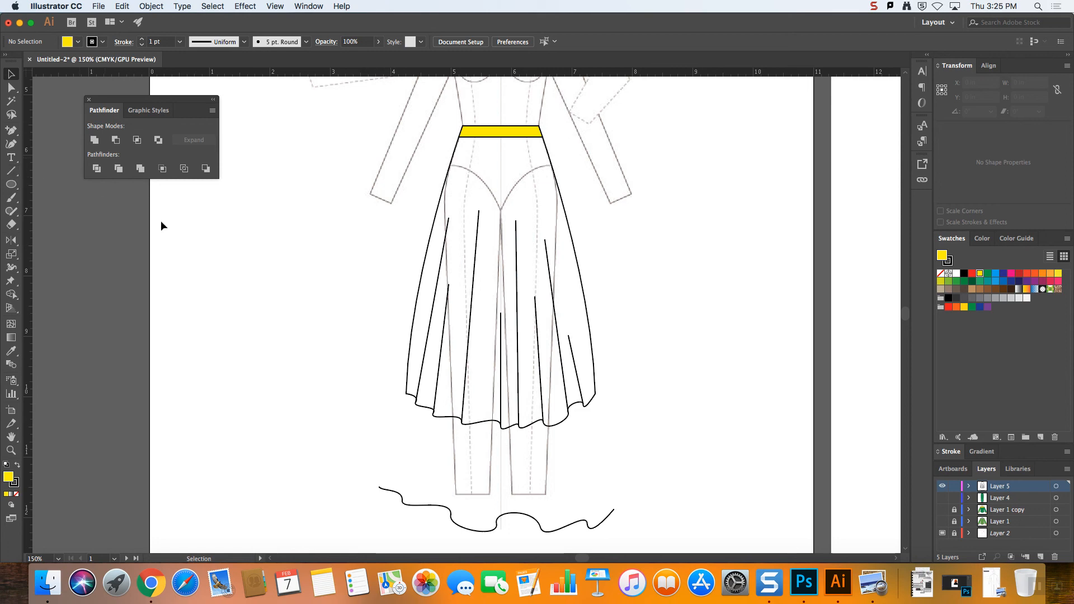
- Draw five near-vertical fold lines up from the bends of the wavy practice curve, the first about 1.12 in and the last about 1.54 in long
click(11, 171)
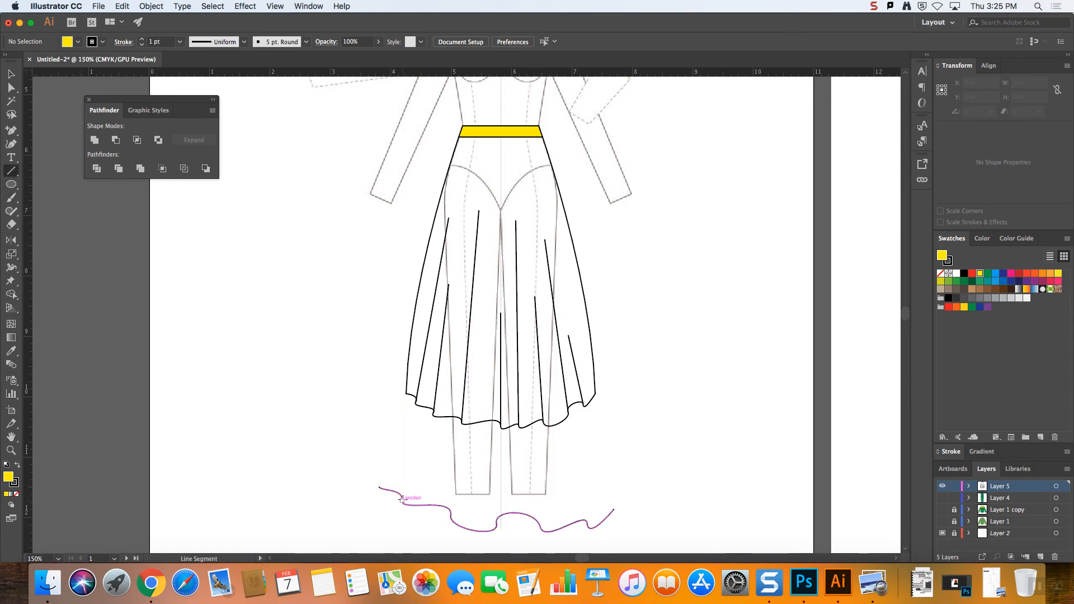
drag(402, 500, 416, 434)
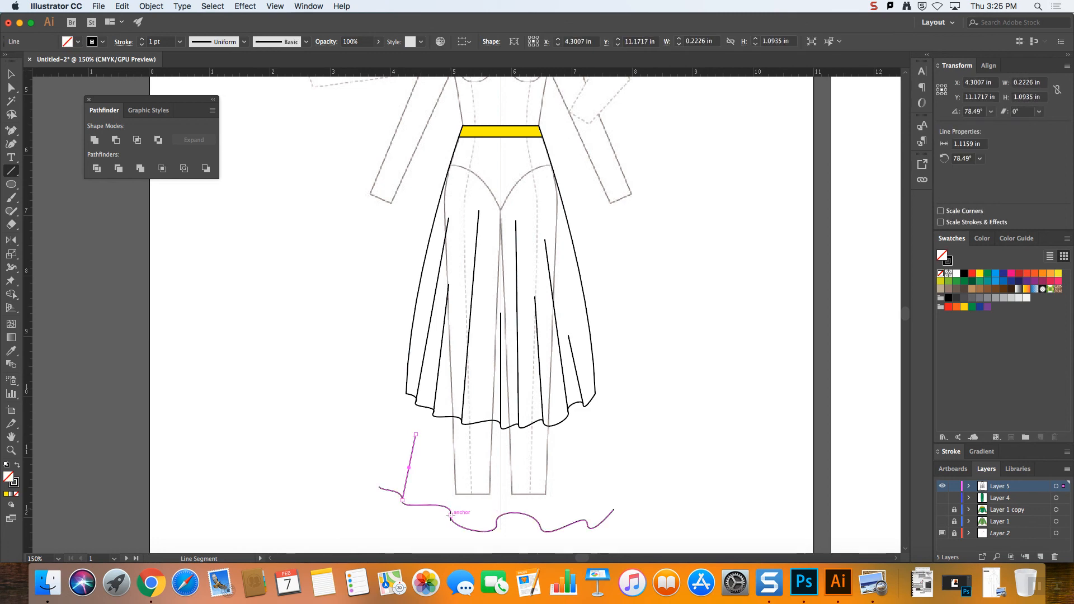
drag(451, 511, 462, 433)
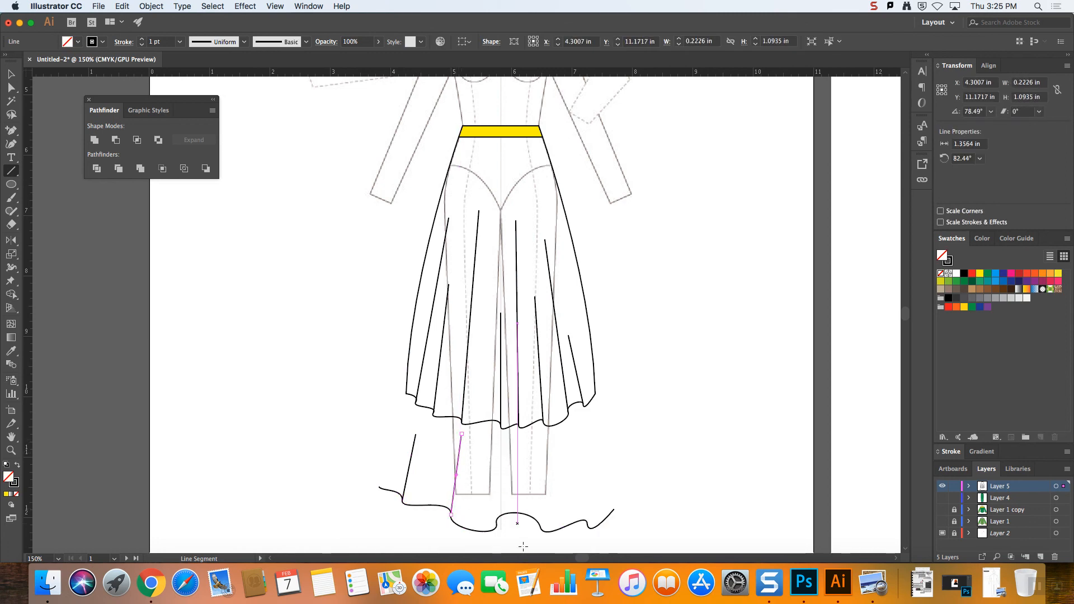
drag(497, 523, 500, 435)
drag(539, 521, 534, 467)
drag(586, 523, 568, 433)
click(12, 76)
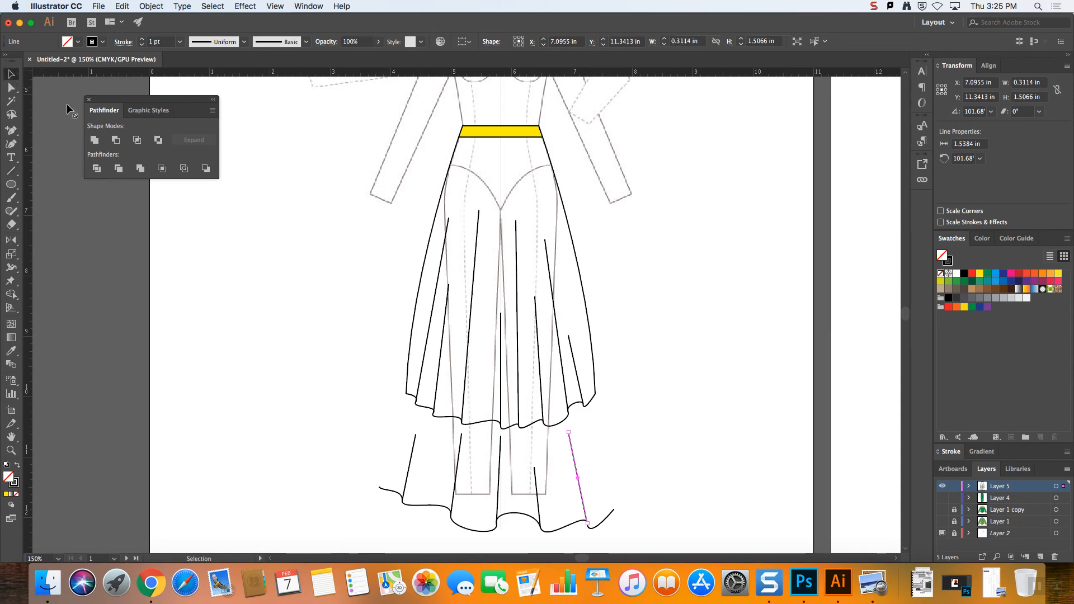
- Delete the wavy practice curve below the skirt together with its five fold lines
scroll(583, 456, up, 3)
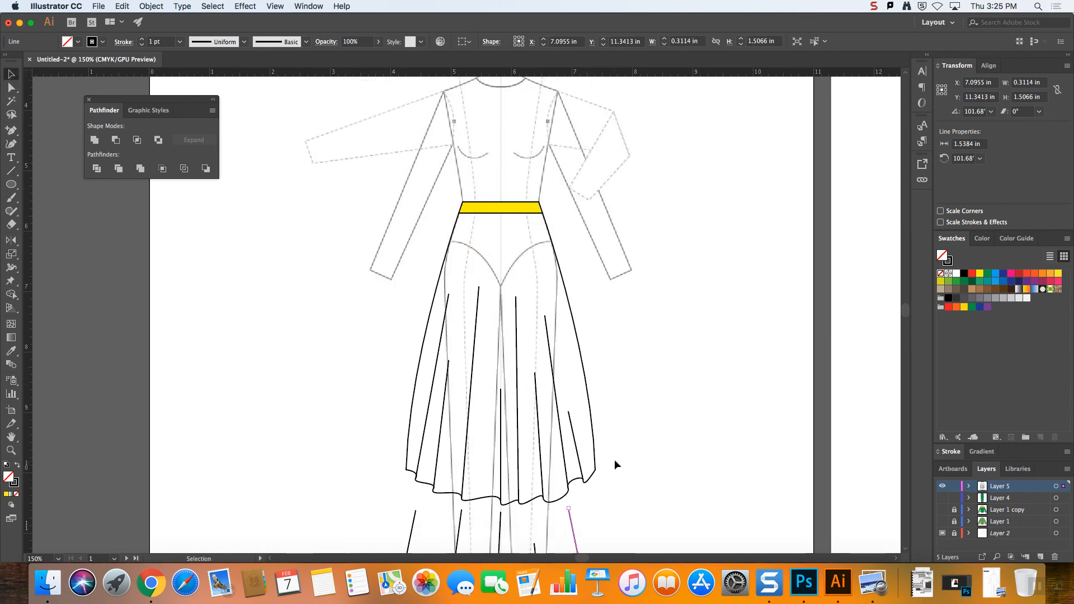
scroll(615, 462, down, 2)
scroll(907, 320, down, 5)
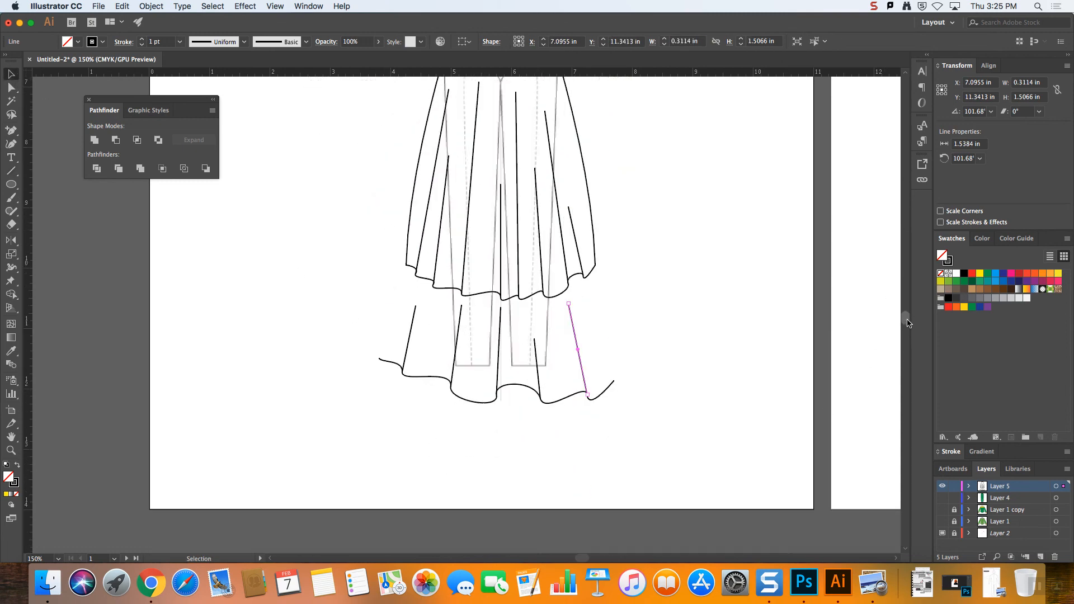
drag(327, 340, 342, 329)
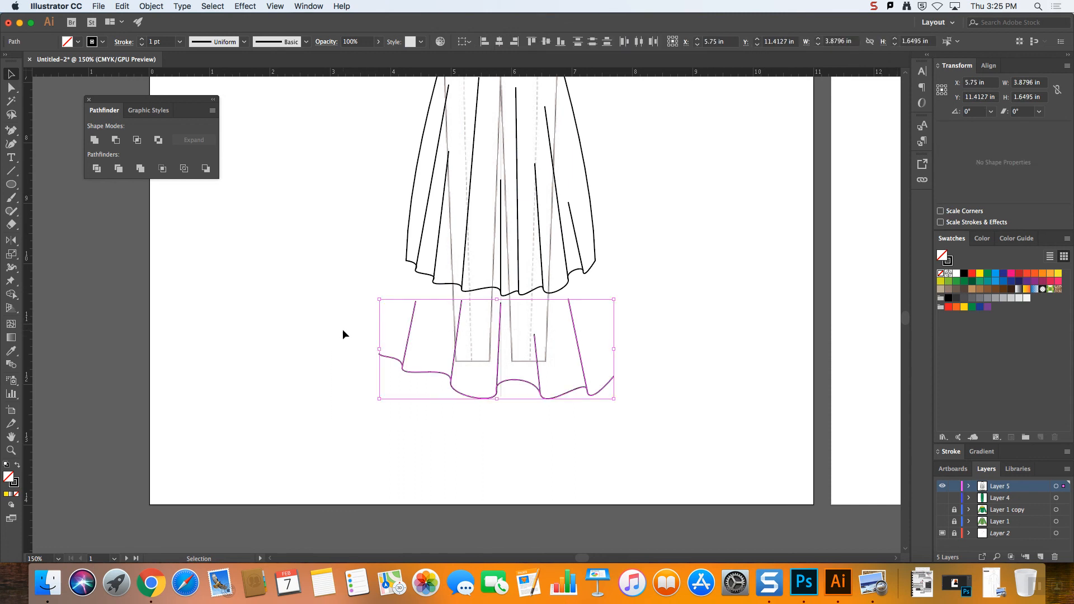
key(Delete)
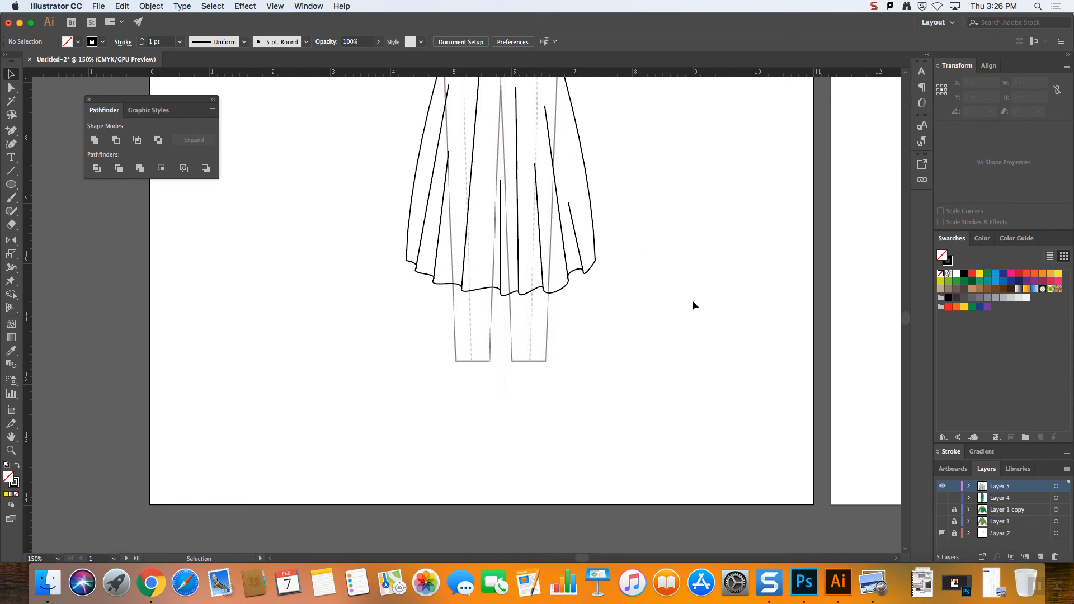
key(super+minus)
key(super+minus)
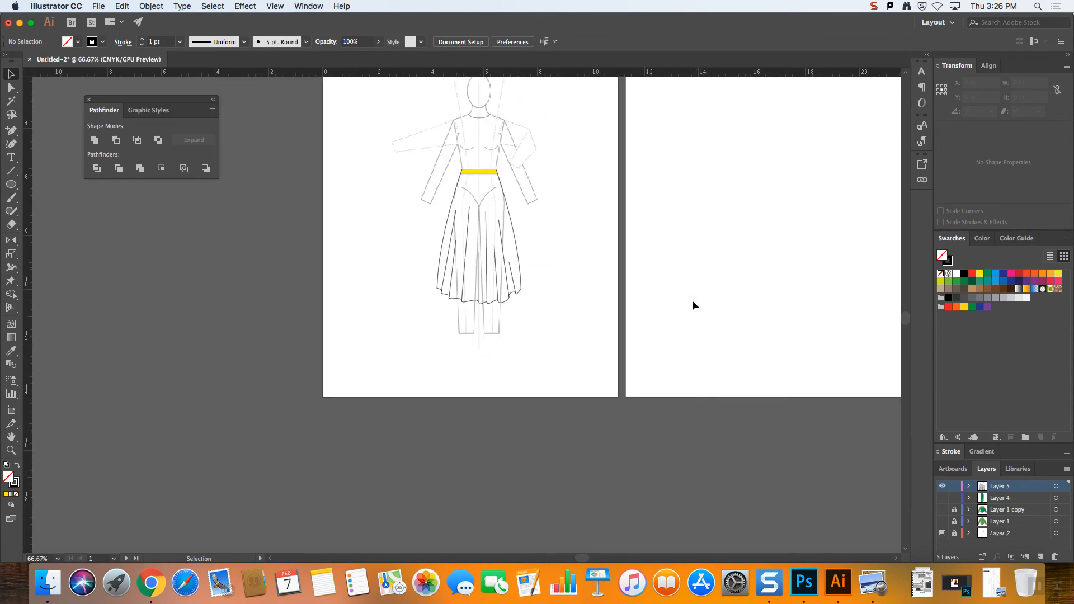
click(874, 7)
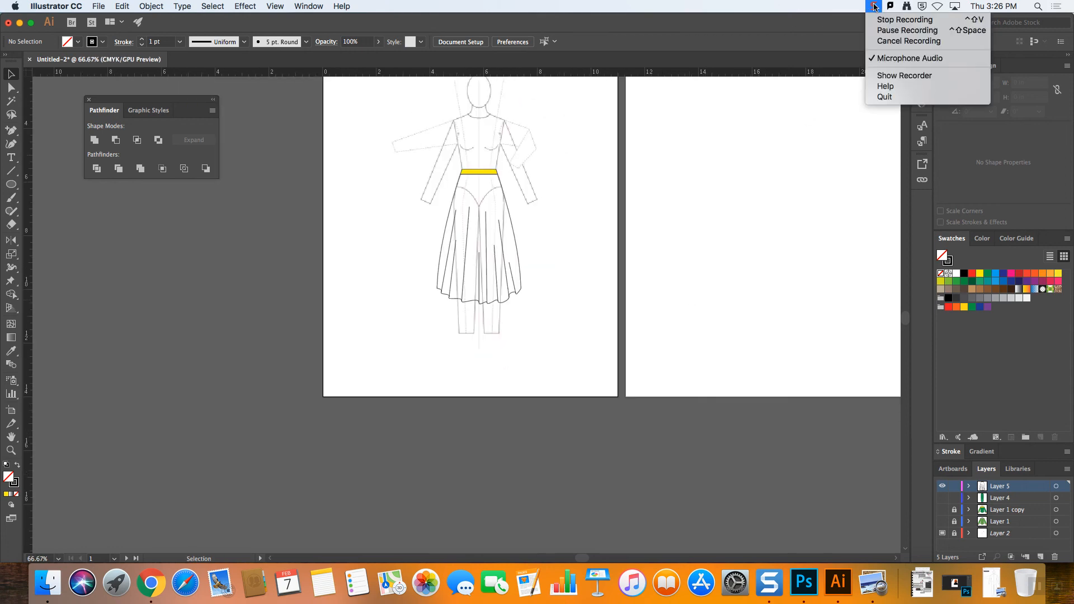
click(900, 21)
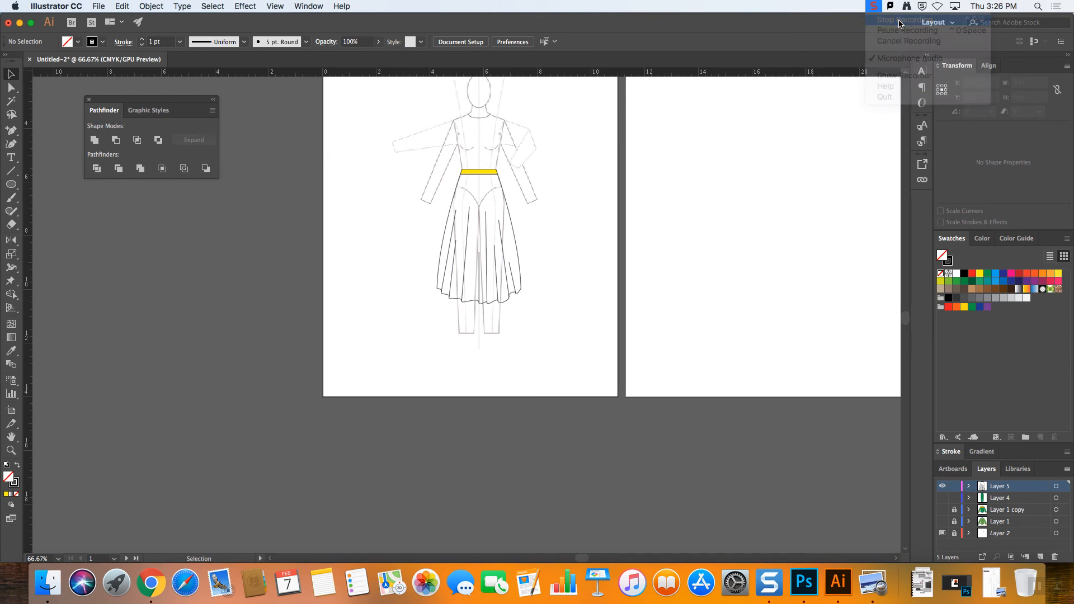